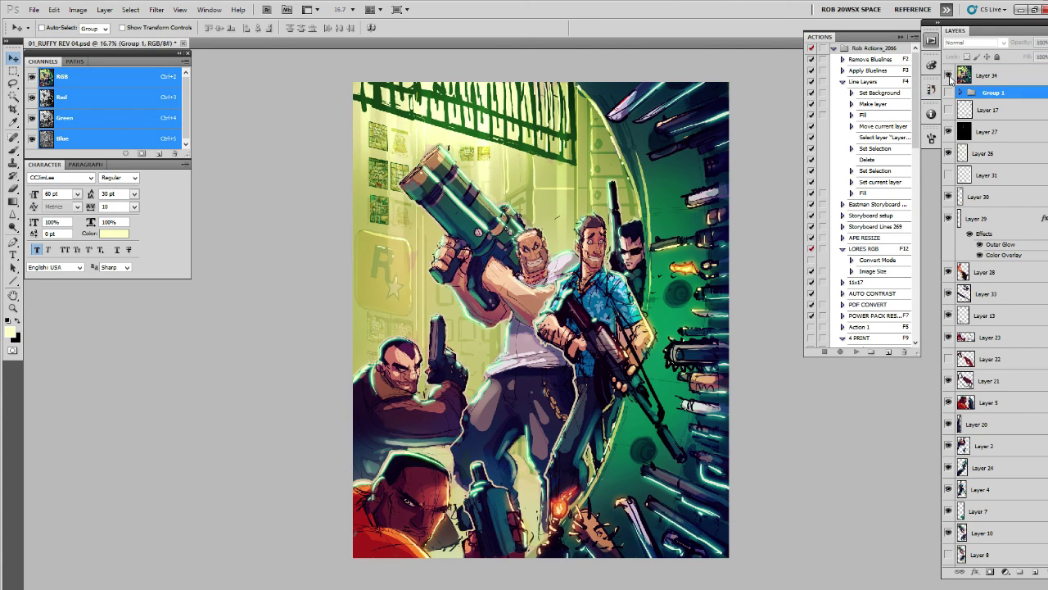
# Step: Toggle Layer 34 on and off repeatedly to compare the two vault artwork versions
pyautogui.click(949, 76)
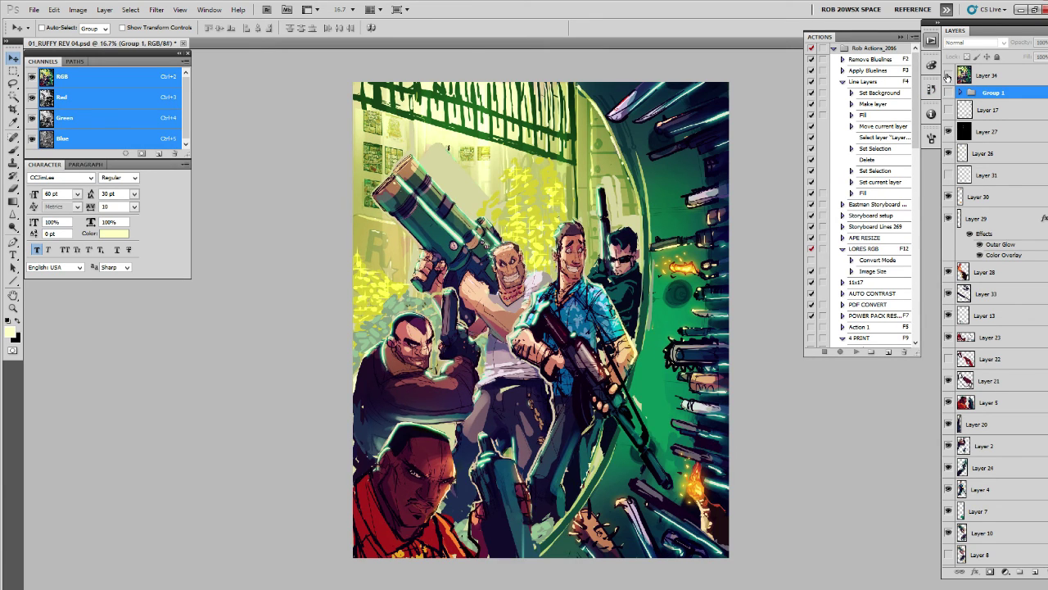
pyautogui.click(948, 75)
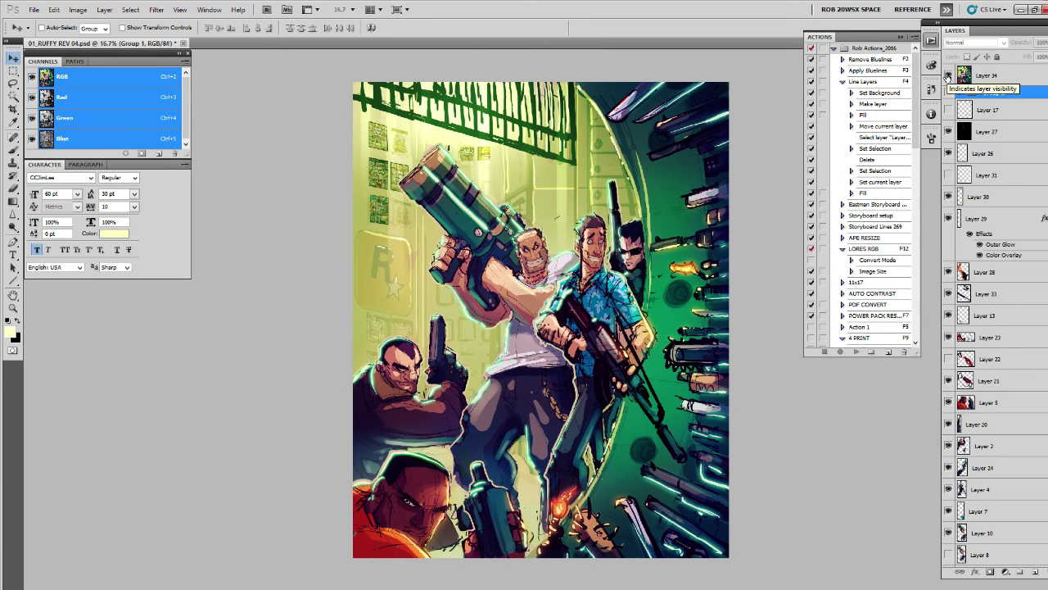
pyautogui.click(948, 75)
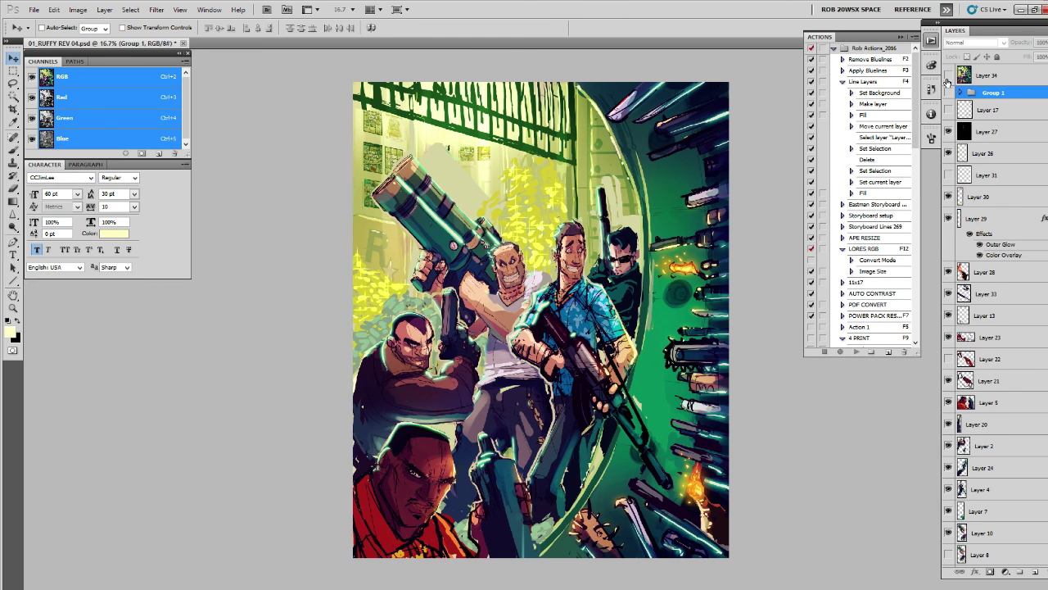
pyautogui.click(948, 77)
pyautogui.click(948, 77)
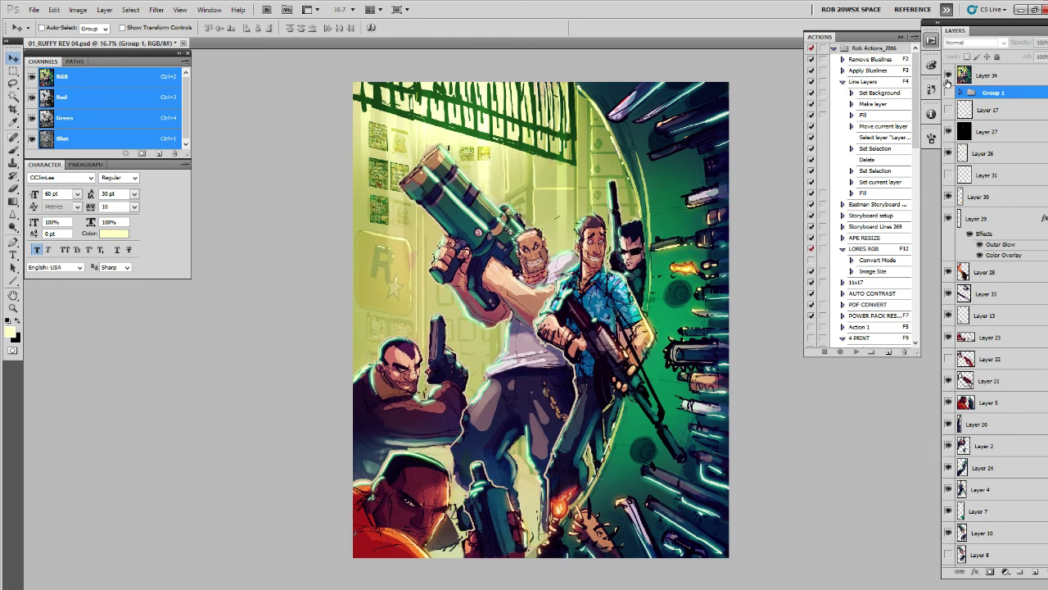
pyautogui.click(948, 77)
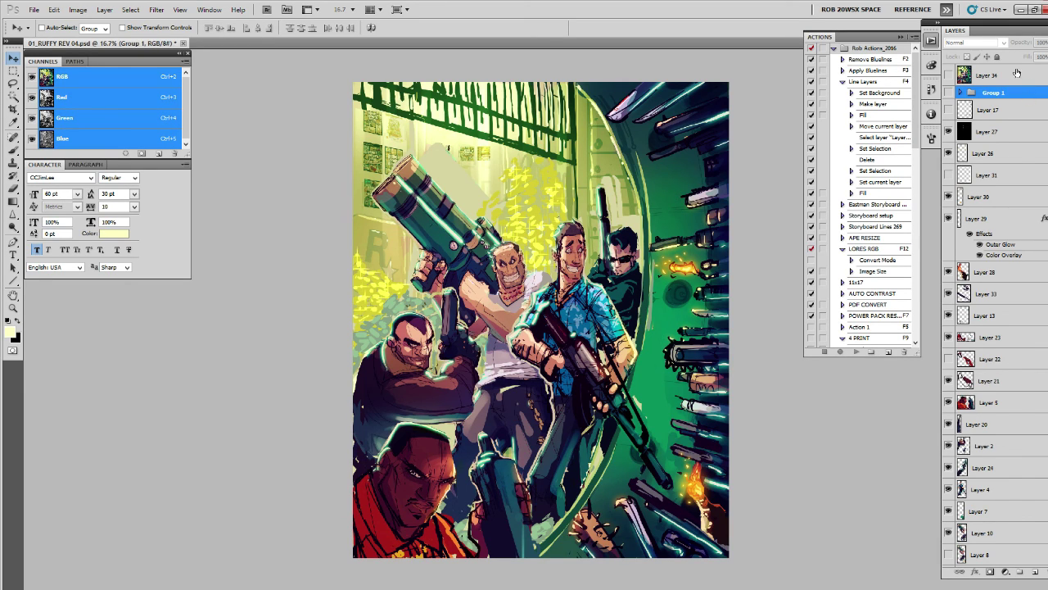
# Step: Show Group 1's magazine cover text and barcode over the artwork
pyautogui.click(949, 93)
pyautogui.click(948, 92)
pyautogui.click(949, 93)
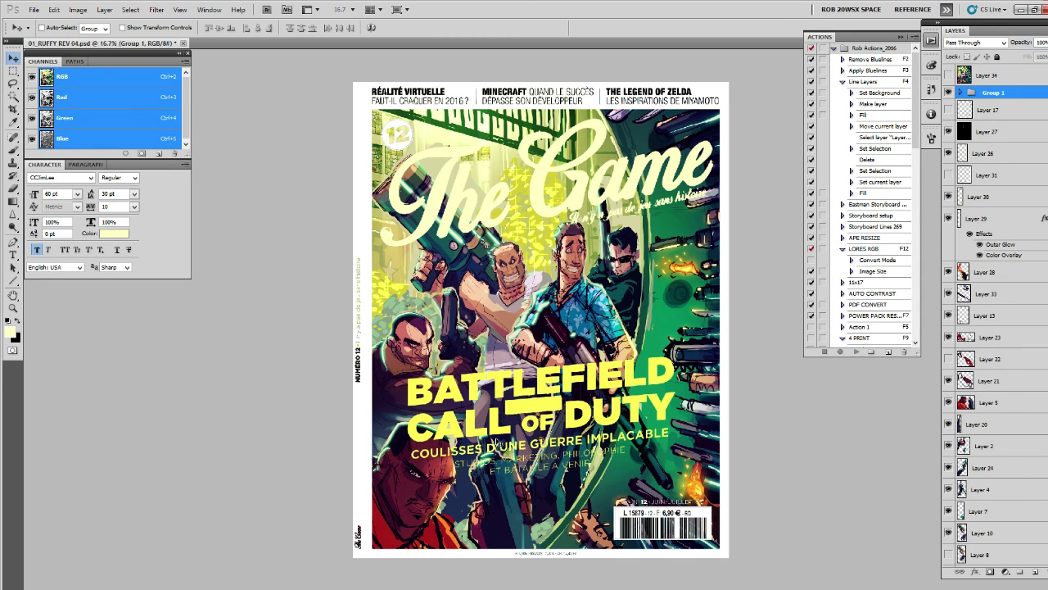
# Step: Hide the cover overlay and flip Layer 34 to compare versions, briefly previewing the cover text
pyautogui.click(949, 92)
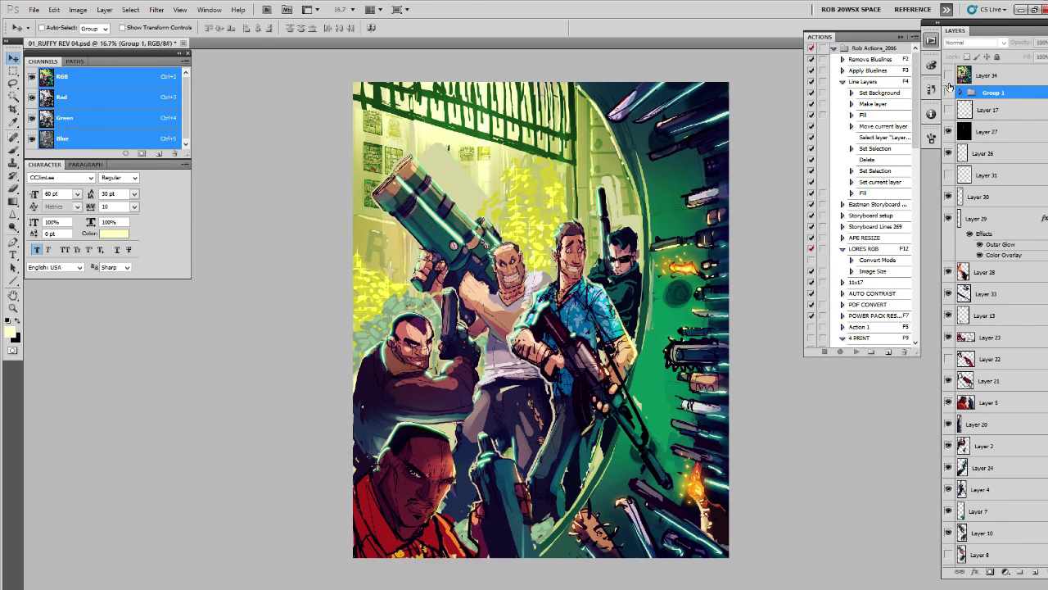
pyautogui.click(948, 78)
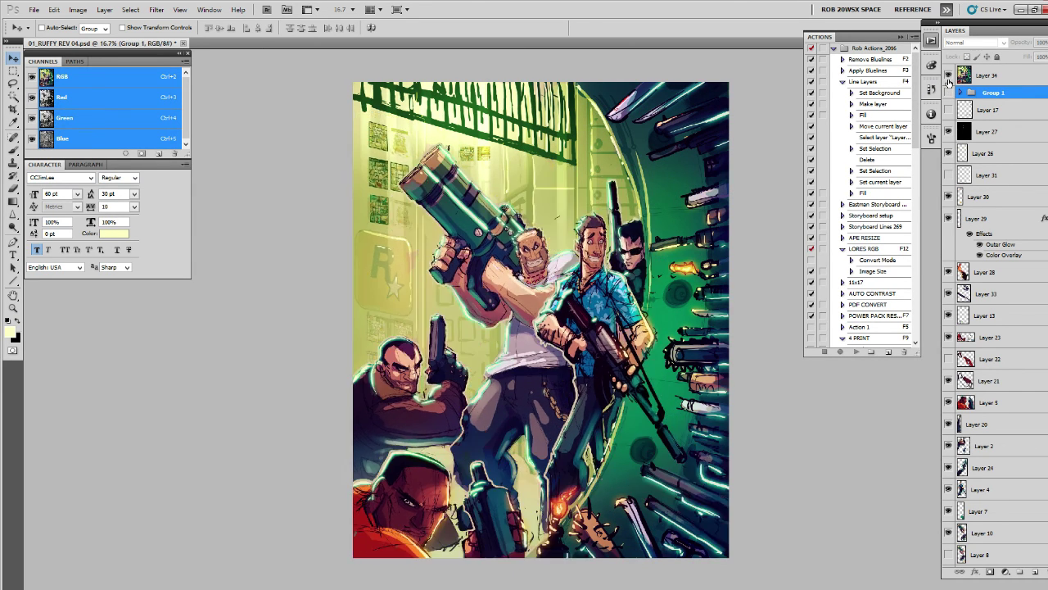
pyautogui.click(948, 77)
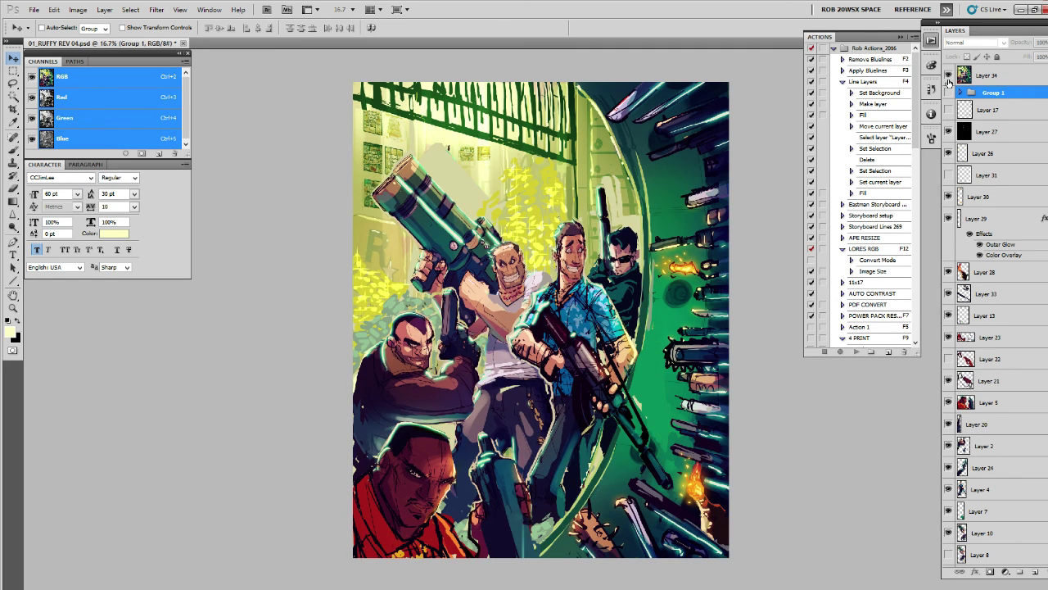
pyautogui.click(949, 77)
pyautogui.click(949, 78)
pyautogui.click(949, 93)
pyautogui.click(948, 77)
# Step: Compare the Layer 34 versions again, leaving the yellow-scribble version showing
pyautogui.click(948, 77)
pyautogui.click(948, 76)
pyautogui.click(948, 76)
pyautogui.click(948, 75)
pyautogui.click(949, 76)
pyautogui.click(949, 76)
pyautogui.click(948, 76)
# Step: Group Layer 27 through Layer 3 into Group 2 and hide it
pyautogui.click(1019, 127)
pyautogui.scroll(-3, 984, 298)
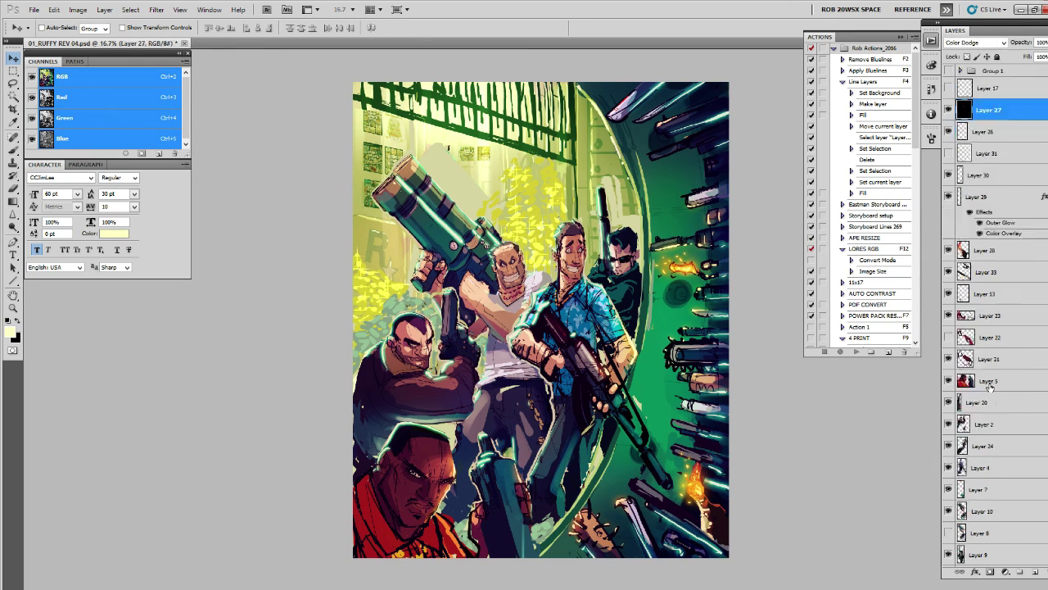
pyautogui.scroll(-3, 991, 393)
pyautogui.keyDown('shift'); pyautogui.click(986, 530); pyautogui.keyUp('shift')
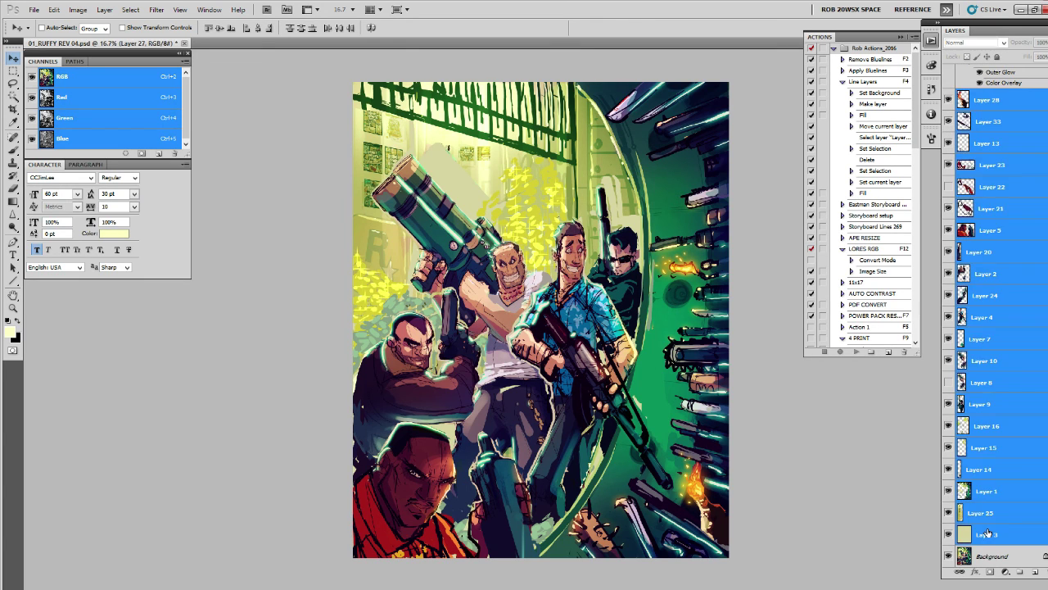
pyautogui.hotkey('ctrl', 'g')
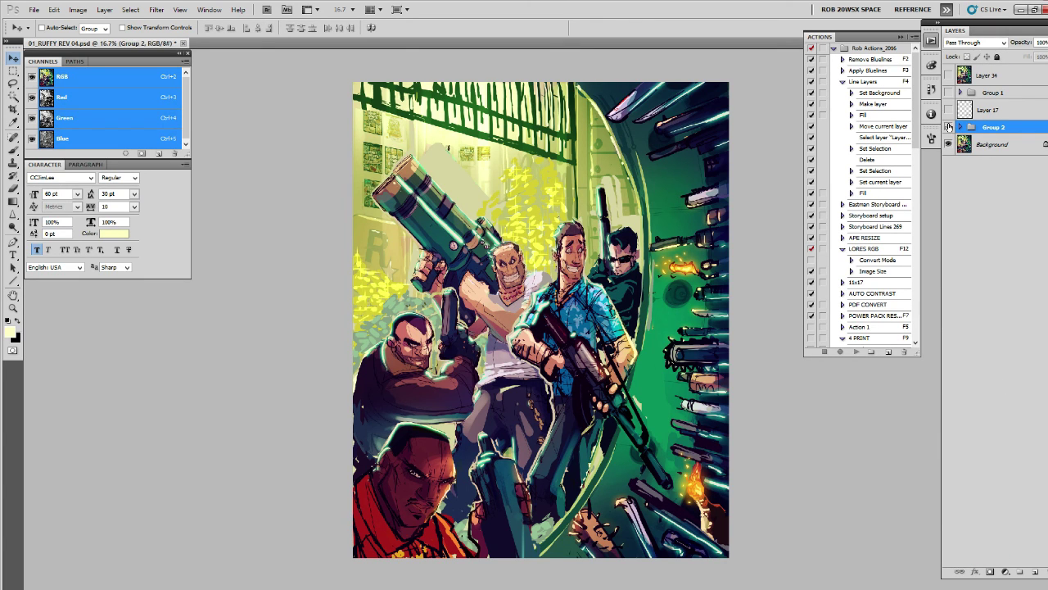
pyautogui.click(948, 127)
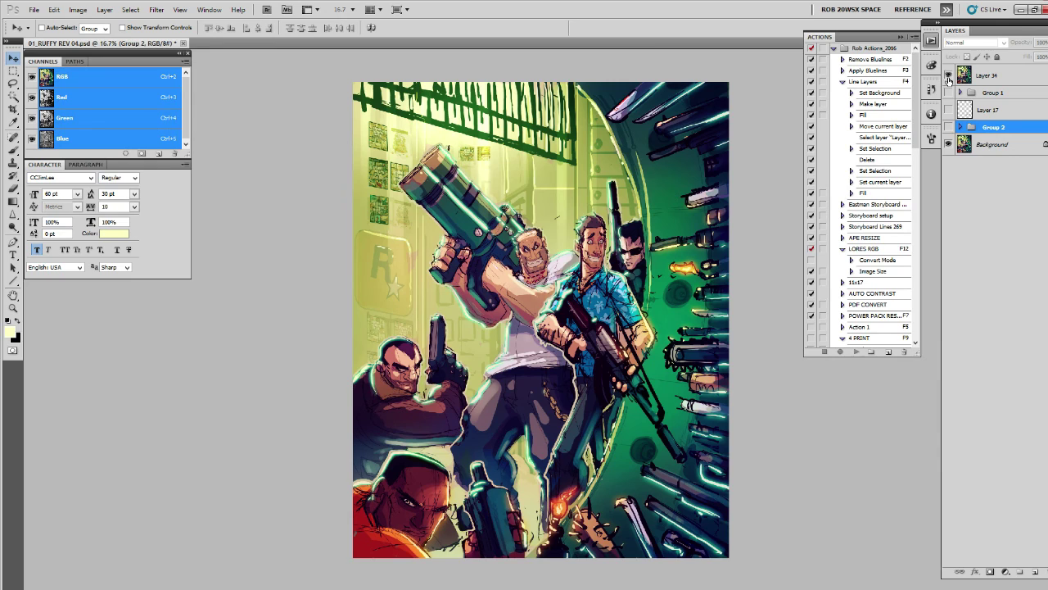
# Step: Duplicate the Background layer, then show and expand Group 2 with Layer 27 selected
pyautogui.click(971, 146)
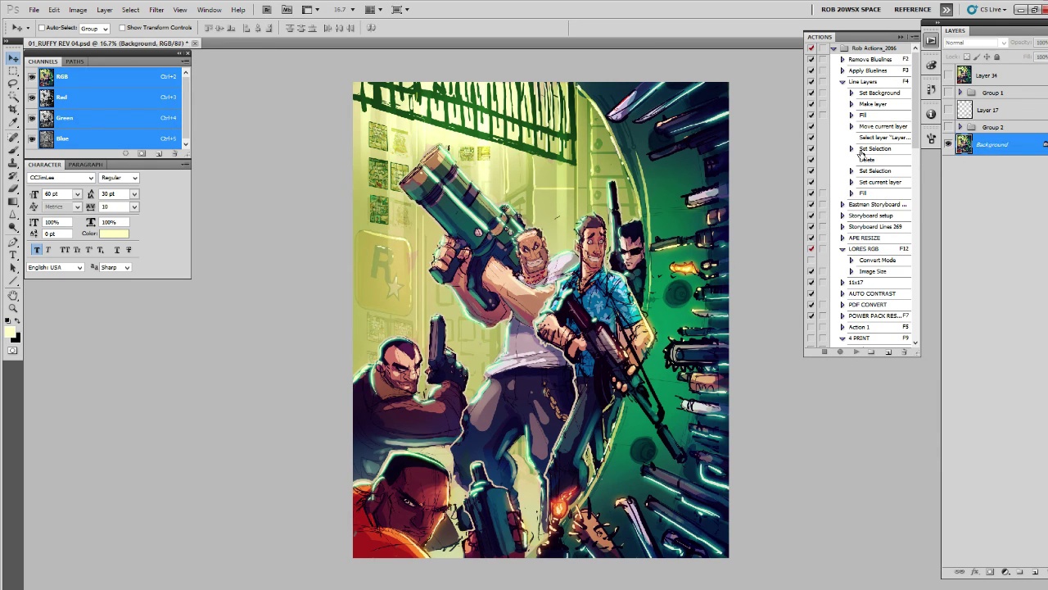
pyautogui.hotkey('ctrl', 'j')
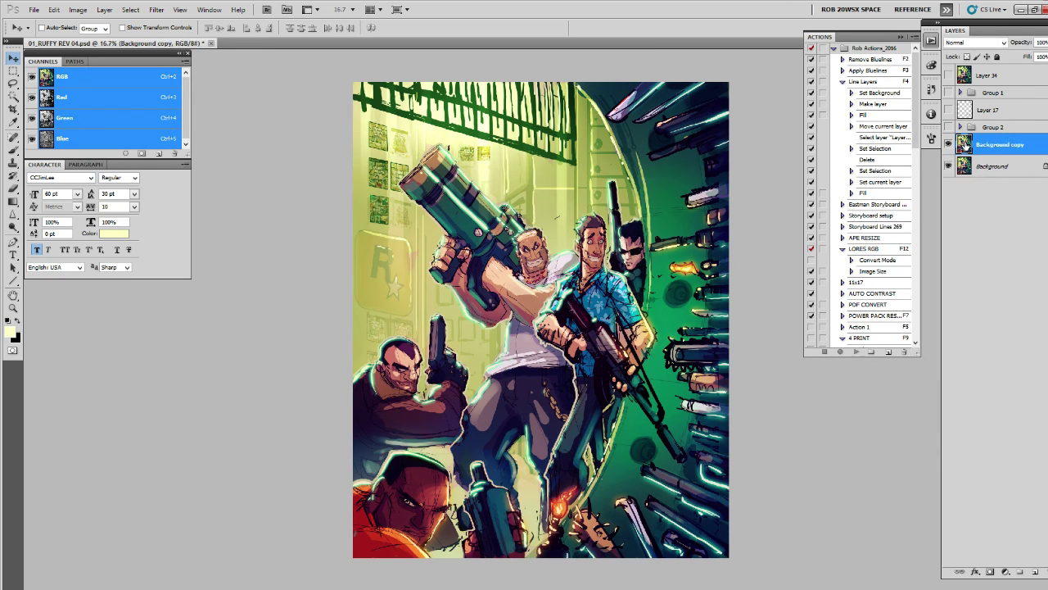
pyautogui.click(949, 128)
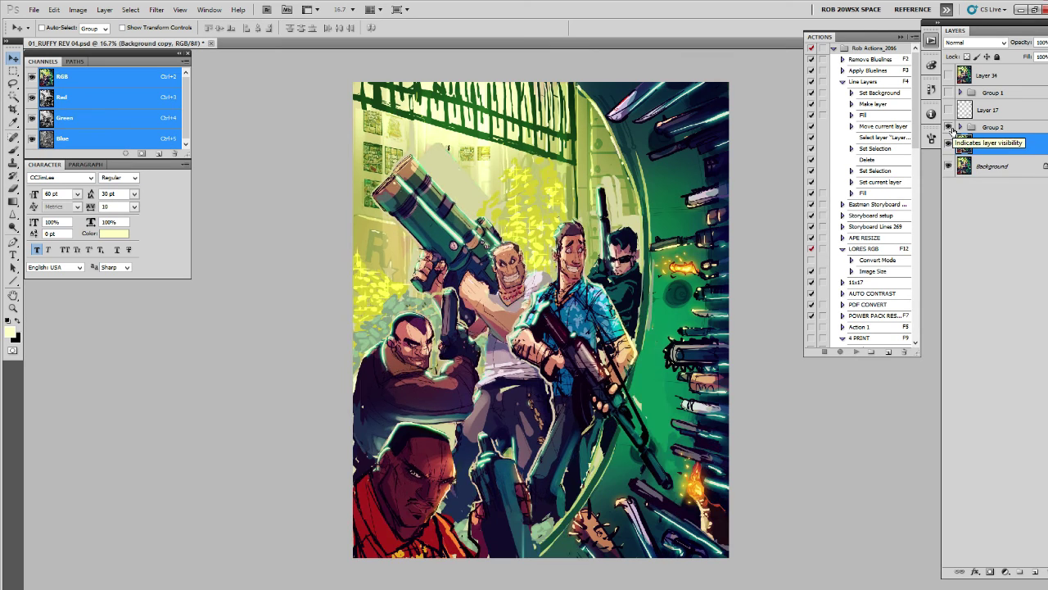
pyautogui.click(960, 127)
pyautogui.click(960, 150)
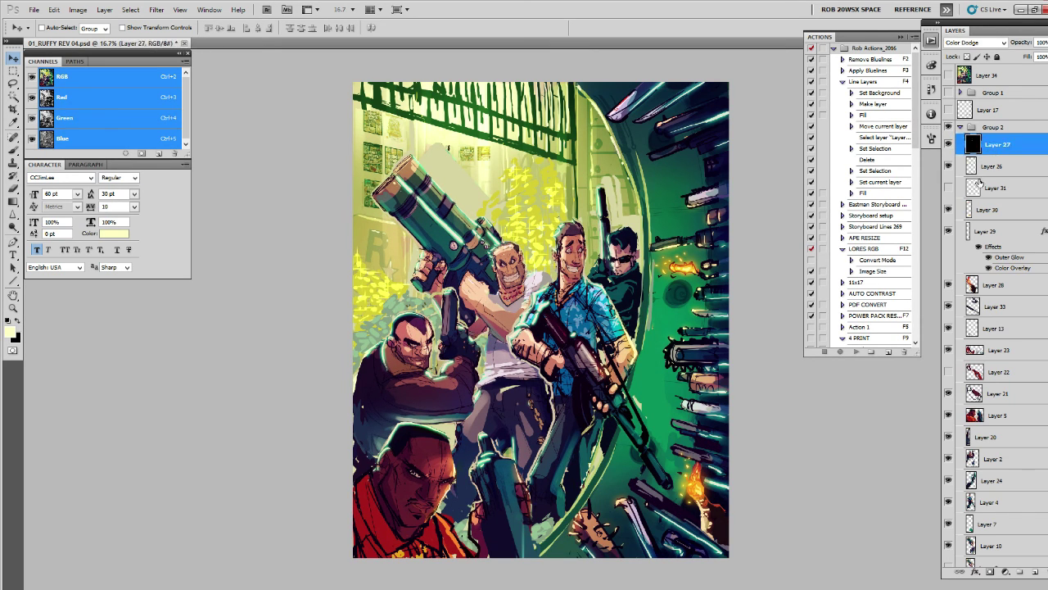
# Step: Delete Layers 31 and 8, and hide Layers 27–23 and 21–7
pyautogui.moveTo(974, 187); pyautogui.dragTo(1033, 571)
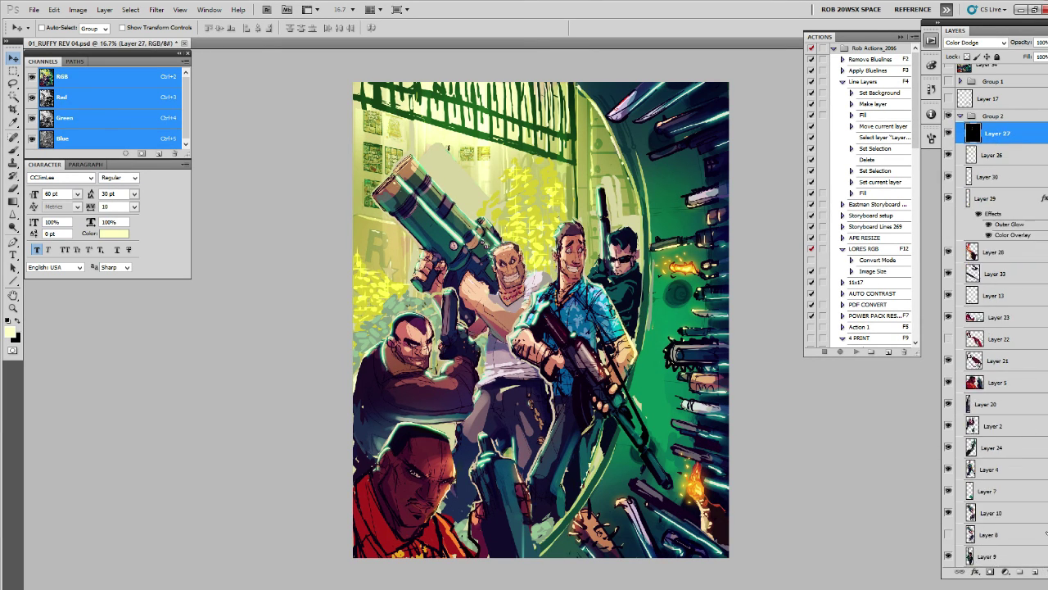
pyautogui.moveTo(950, 133)
pyautogui.mouseDown()
pyautogui.moveTo(950, 319)
pyautogui.moveTo(1033, 571)
pyautogui.mouseUp()
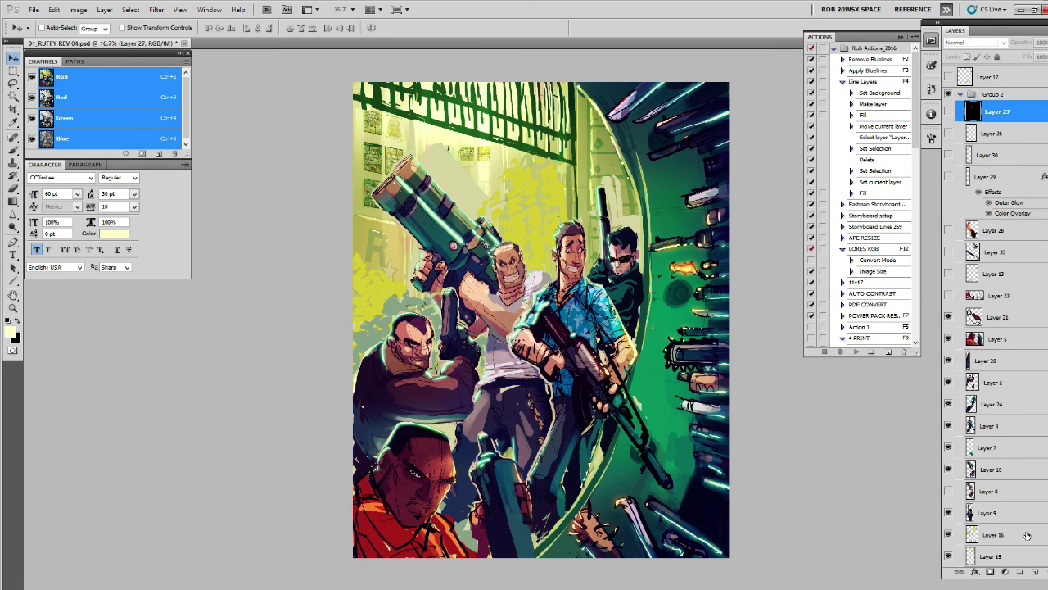
pyautogui.moveTo(985, 494); pyautogui.dragTo(1033, 570)
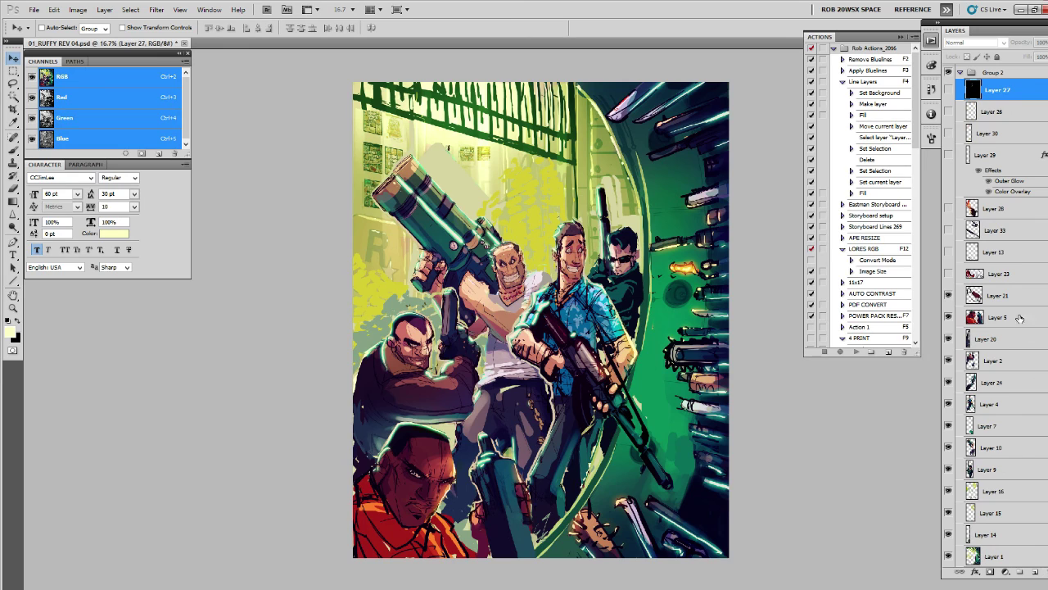
pyautogui.moveTo(949, 295); pyautogui.dragTo(947, 557)
pyautogui.scroll(-4, 947, 557)
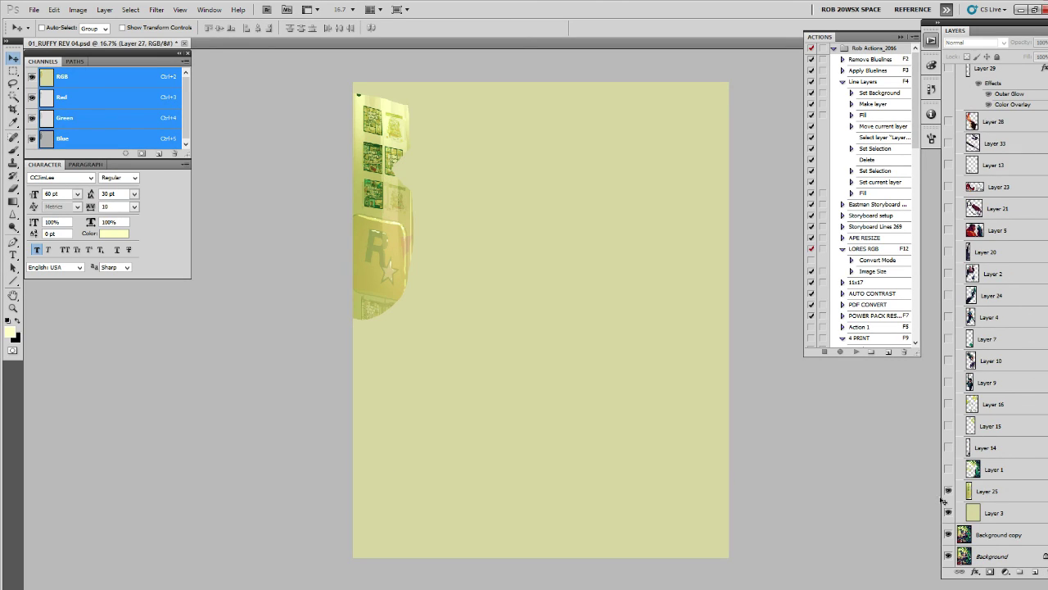
pyautogui.click(948, 491)
pyautogui.click(948, 513)
pyautogui.click(949, 469)
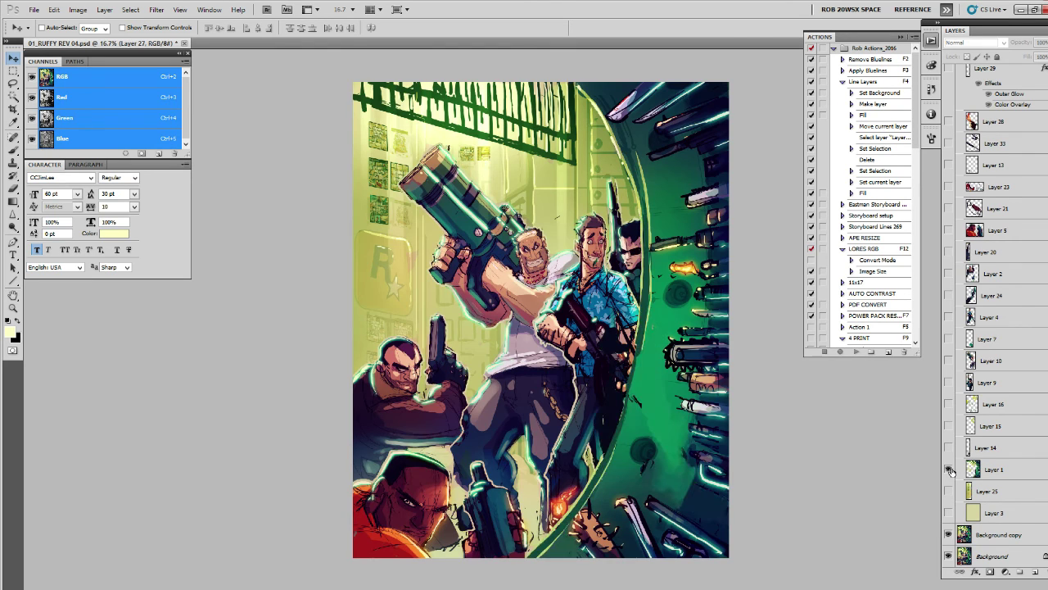
pyautogui.click(956, 385)
pyautogui.click(949, 382)
pyautogui.click(948, 360)
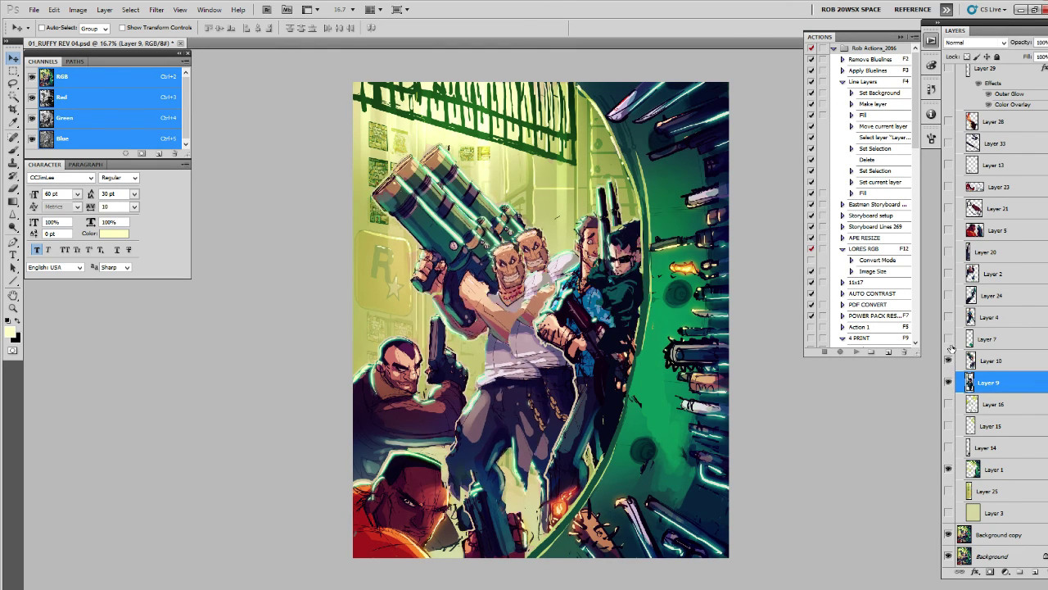
pyautogui.click(949, 360)
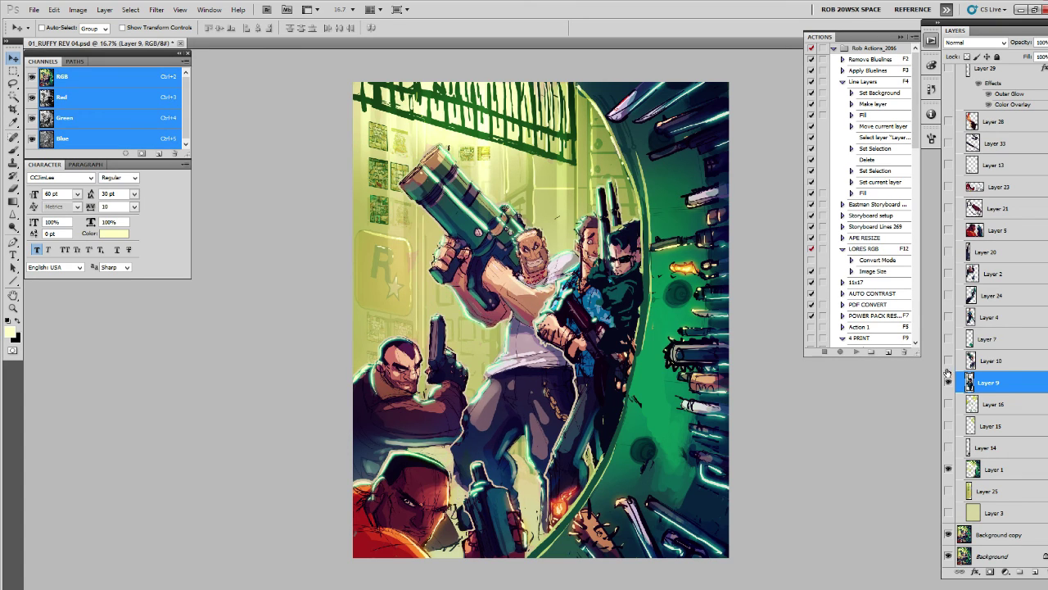
pyautogui.click(948, 382)
pyautogui.click(948, 513)
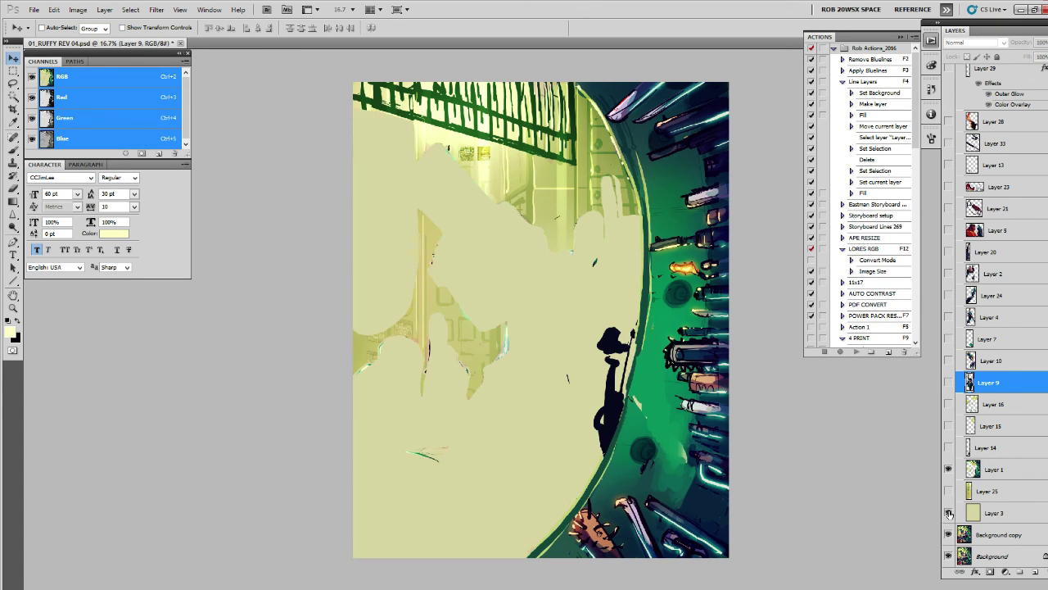
pyautogui.click(950, 514)
pyautogui.click(950, 514)
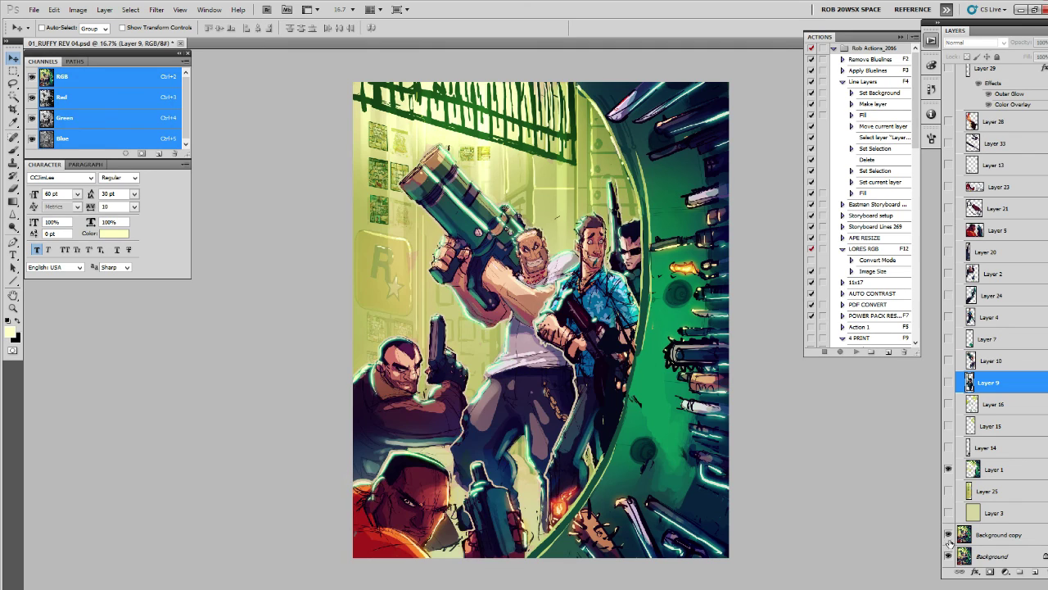
pyautogui.click(949, 360)
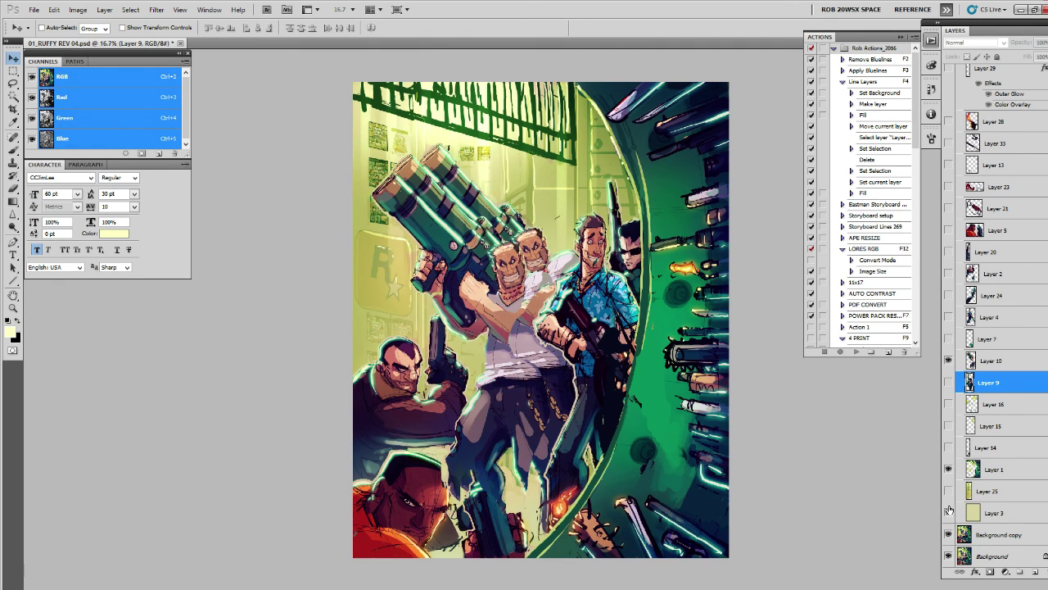
pyautogui.click(950, 509)
pyautogui.click(948, 317)
pyautogui.click(949, 295)
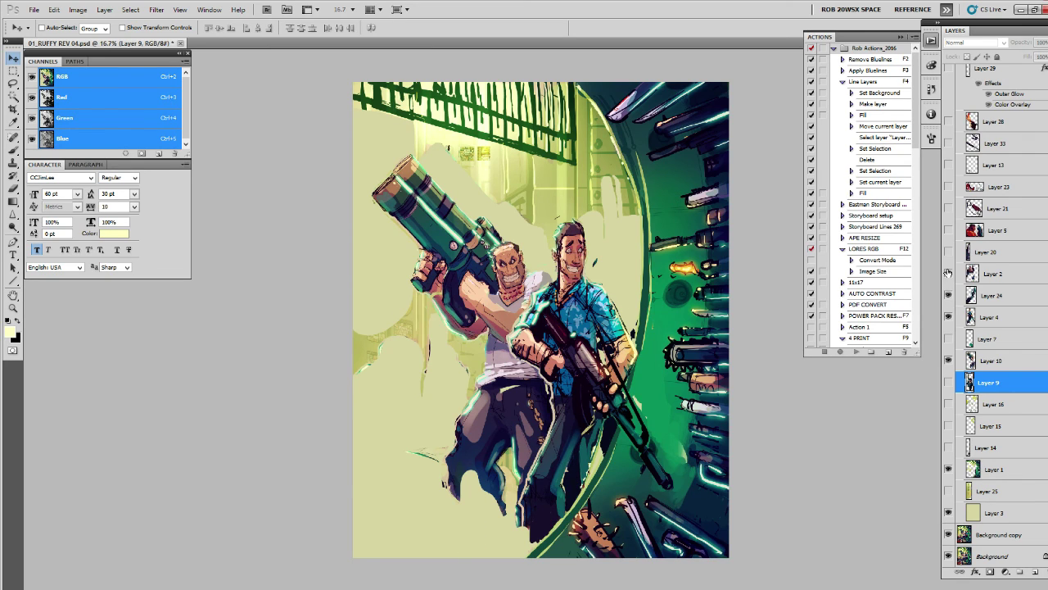
pyautogui.click(949, 273)
pyautogui.click(949, 252)
pyautogui.click(948, 230)
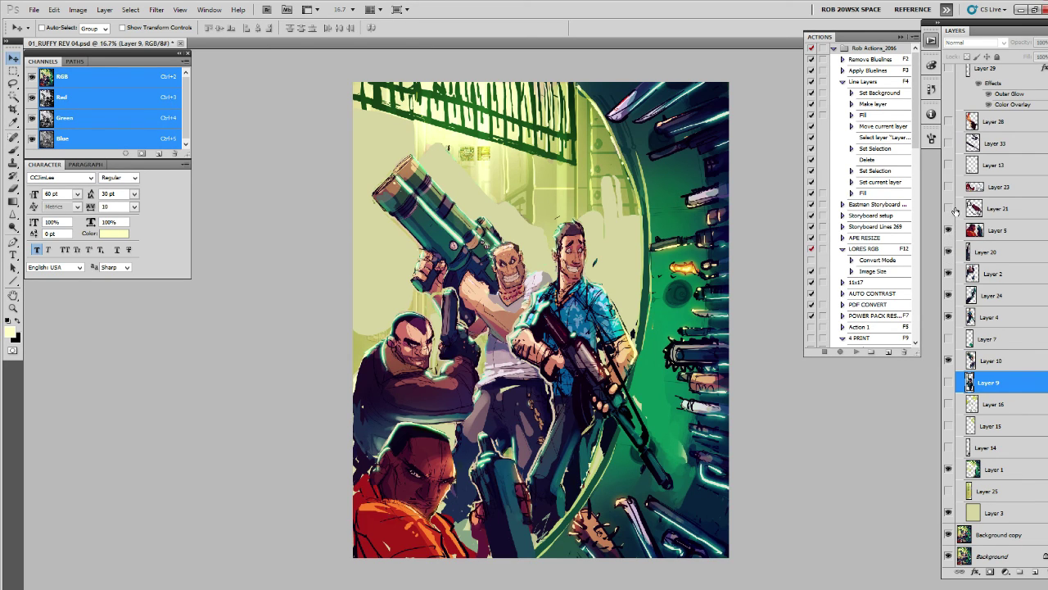
pyautogui.click(950, 210)
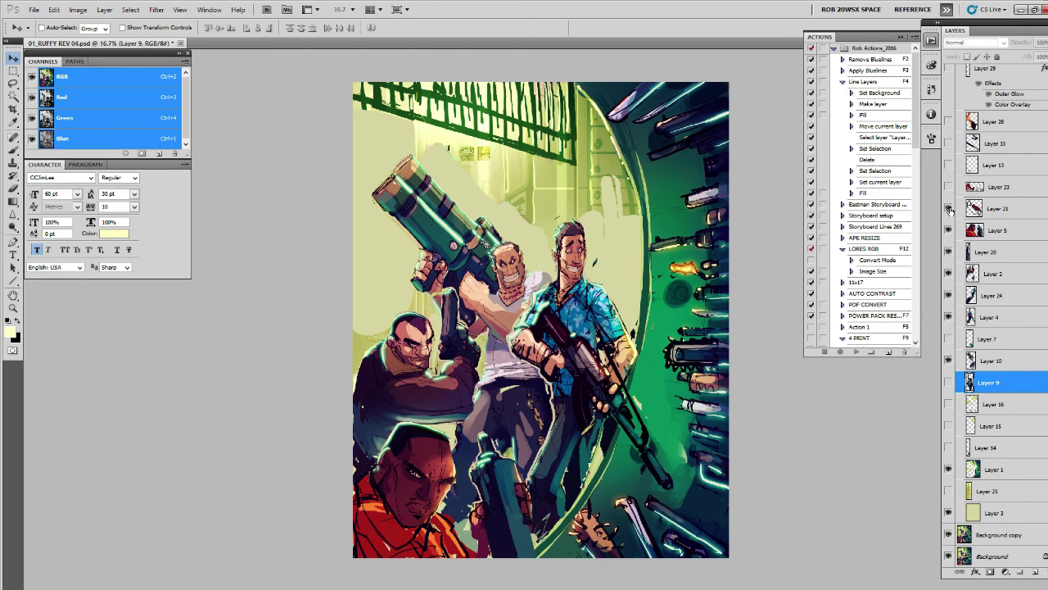
pyautogui.click(950, 211)
pyautogui.click(949, 211)
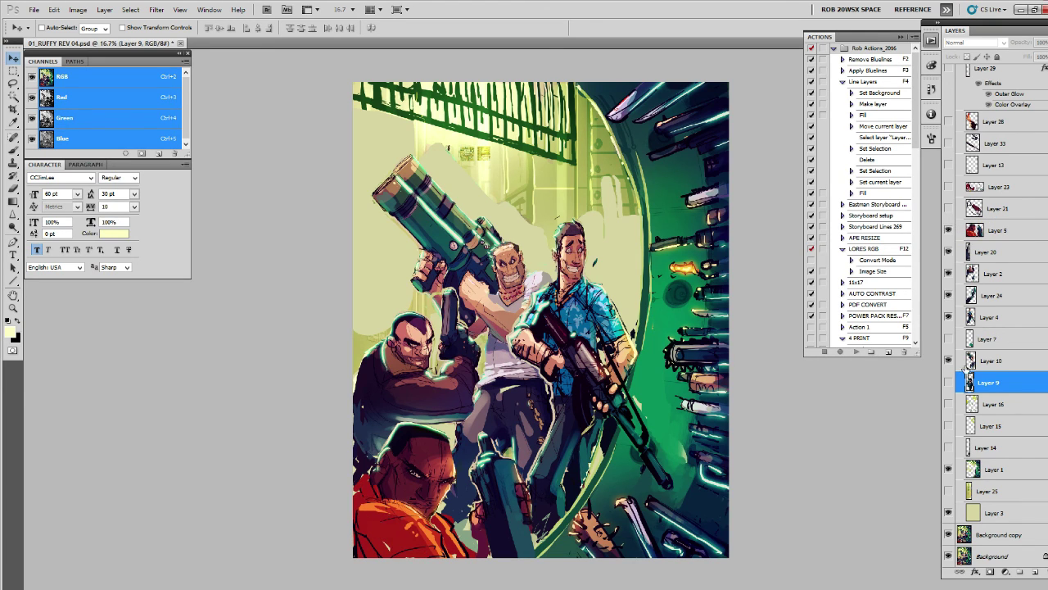
pyautogui.click(948, 508)
# Step: Compare the artwork with Layers 3, 7 and 21 toggled on and off
pyautogui.click(948, 513)
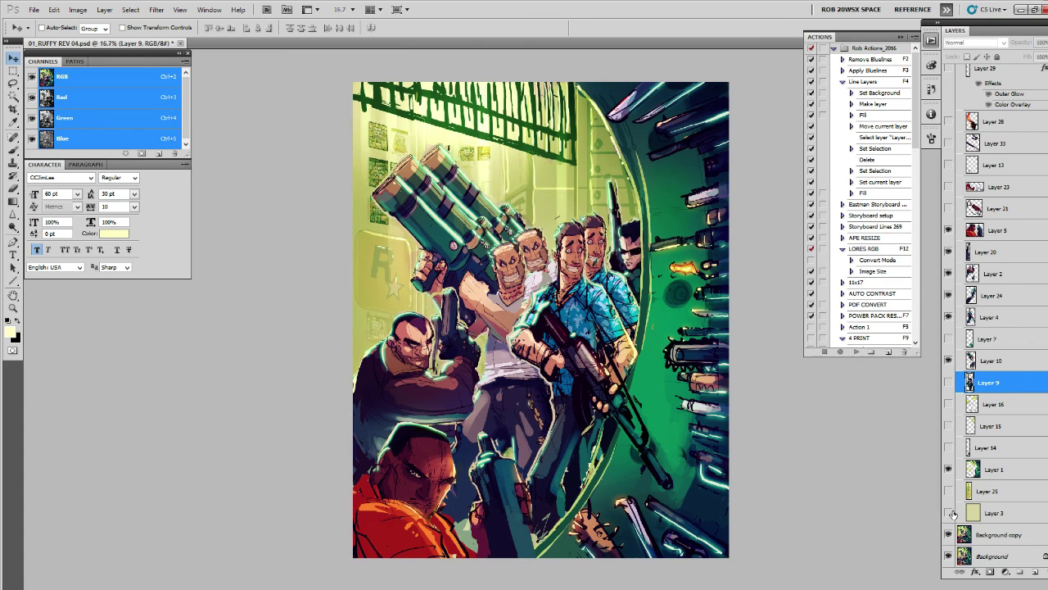
pyautogui.click(950, 513)
pyautogui.click(950, 513)
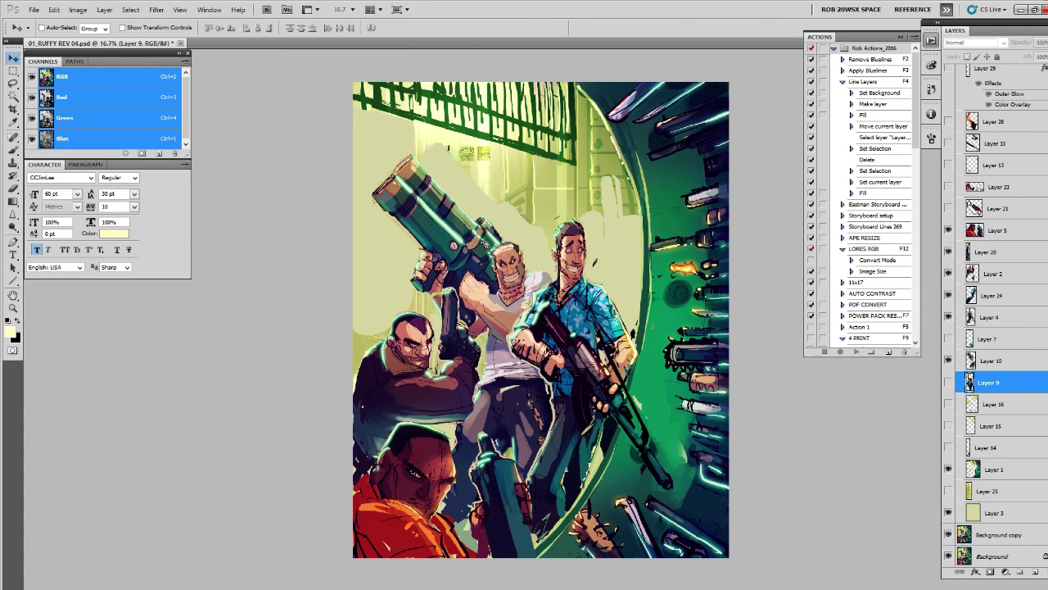
pyautogui.click(949, 339)
pyautogui.click(949, 339)
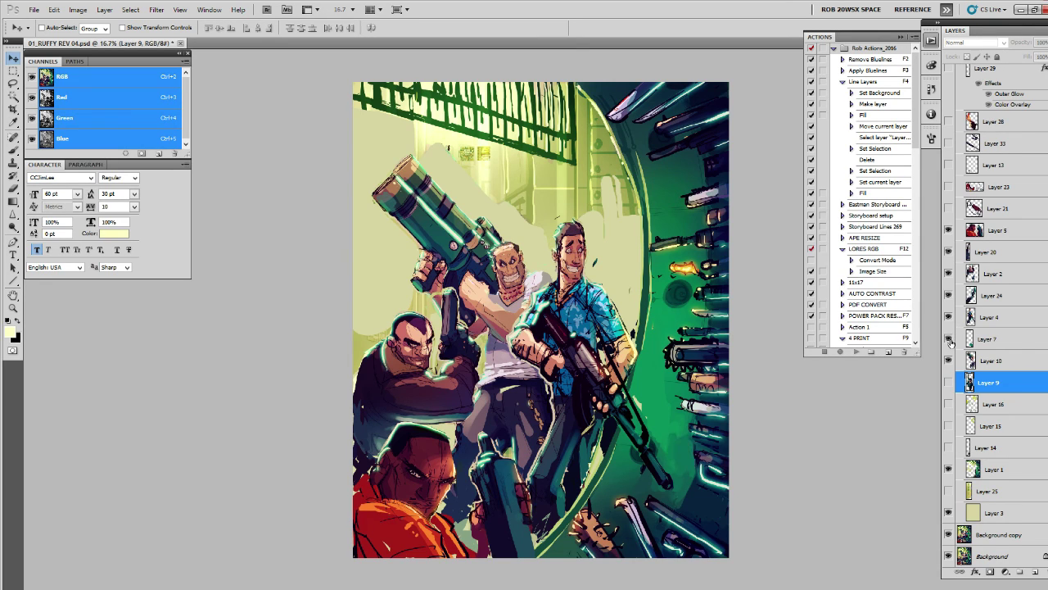
pyautogui.click(949, 208)
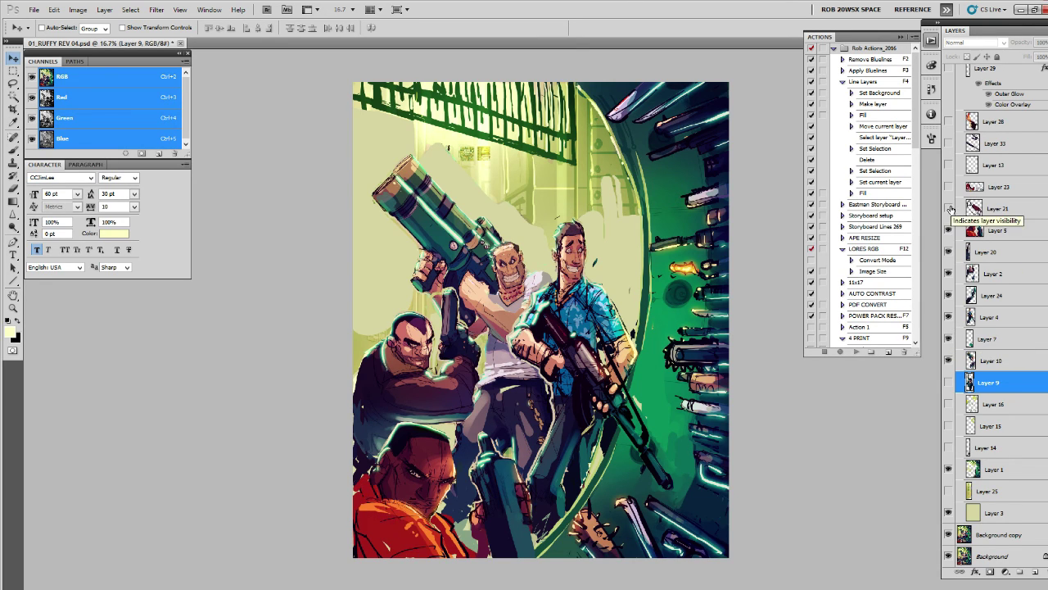
pyautogui.click(949, 208)
pyautogui.click(949, 208)
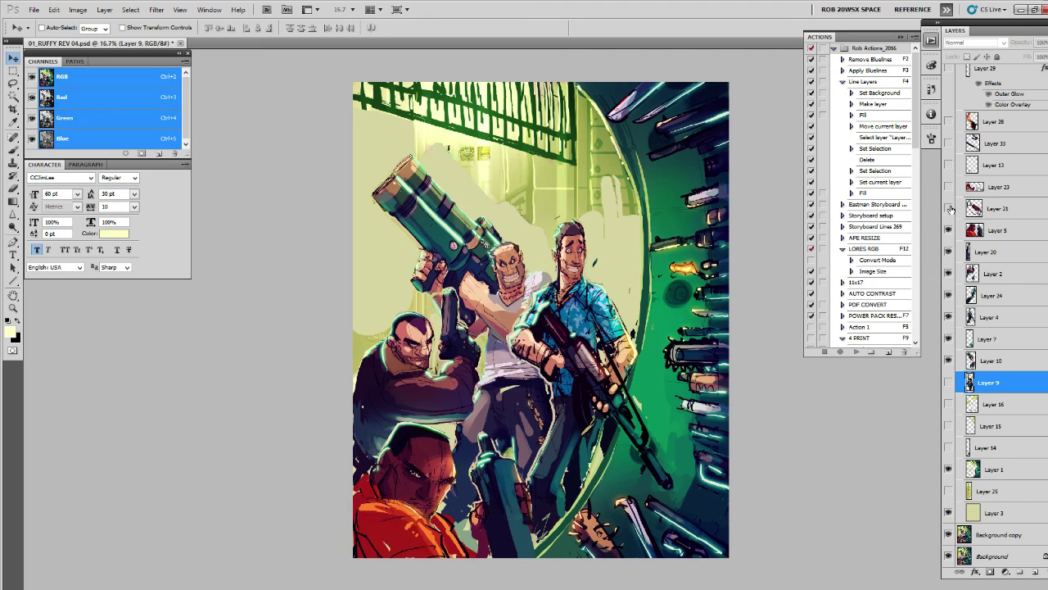
pyautogui.click(949, 208)
# Step: Show Layer 23, merge it down into Layer 21, and compare Layers 21 and 33
pyautogui.click(949, 208)
pyautogui.click(949, 208)
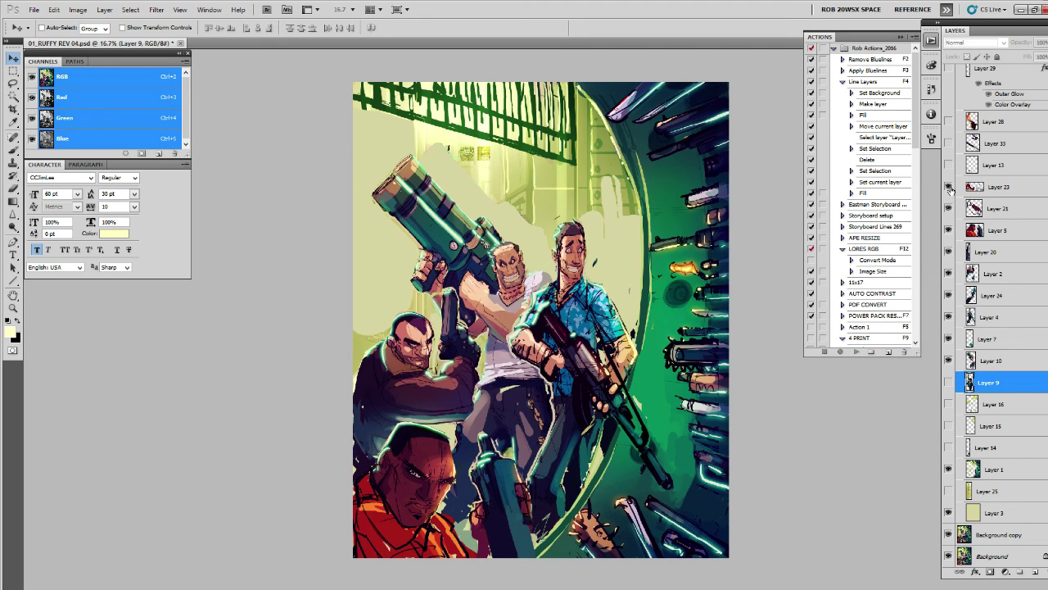
pyautogui.click(948, 187)
pyautogui.hotkey('ctrl', 'e')
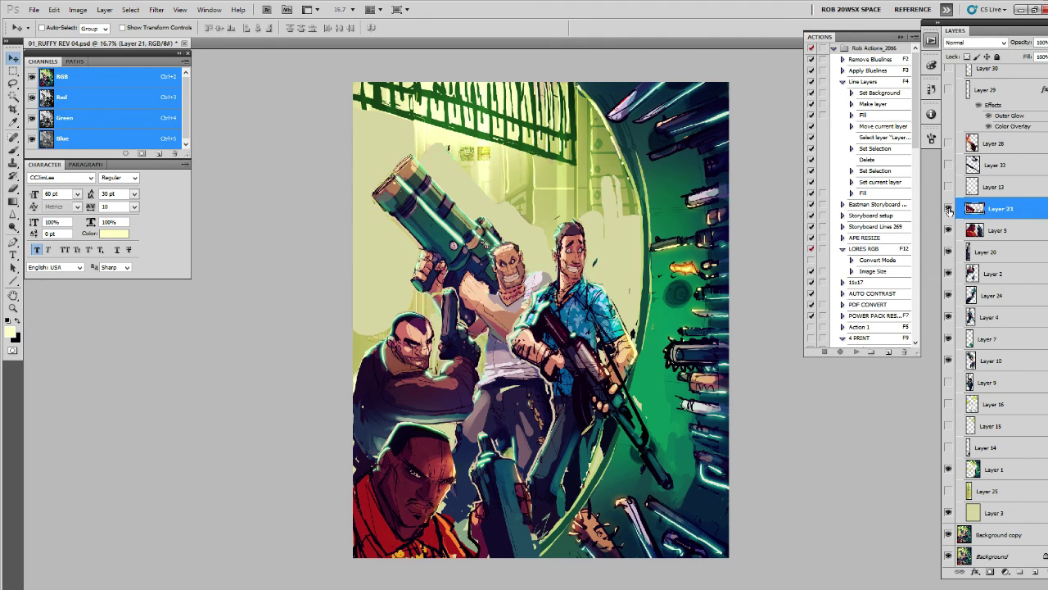
pyautogui.click(950, 209)
pyautogui.click(949, 209)
pyautogui.click(949, 210)
pyautogui.click(950, 209)
pyautogui.click(950, 166)
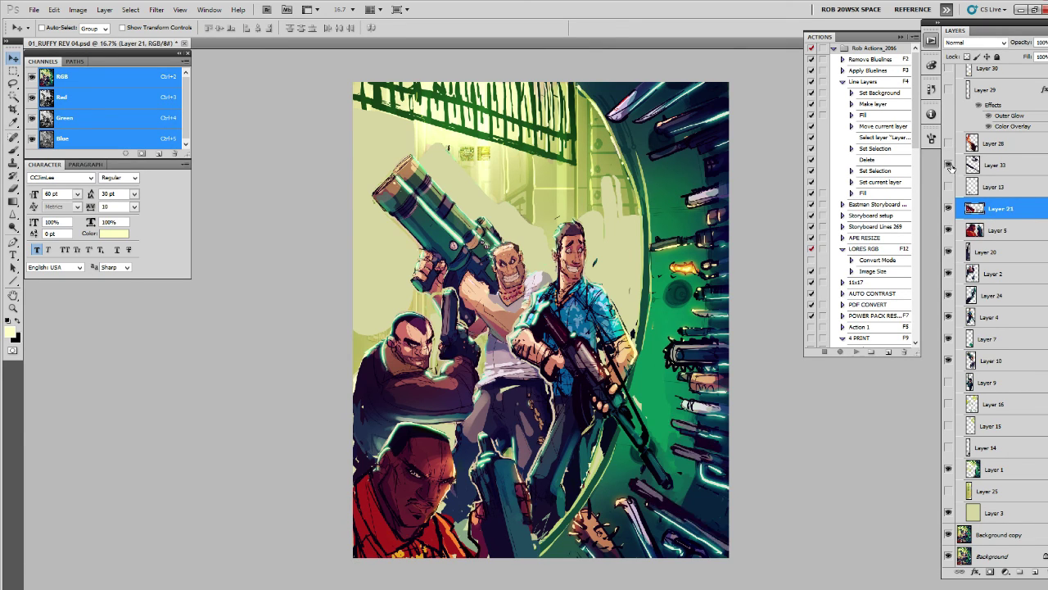
pyautogui.click(949, 165)
# Step: Reveal Layer 28's flame, Layer 13, Layer 29's glow and Layer 26's white splatters
pyautogui.click(949, 143)
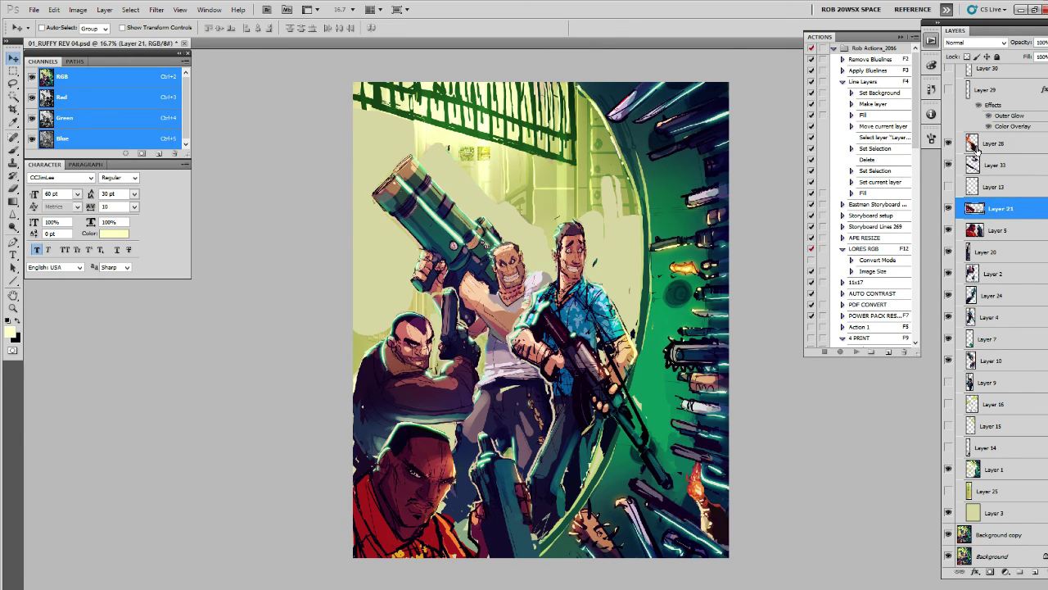
pyautogui.click(950, 187)
pyautogui.click(950, 186)
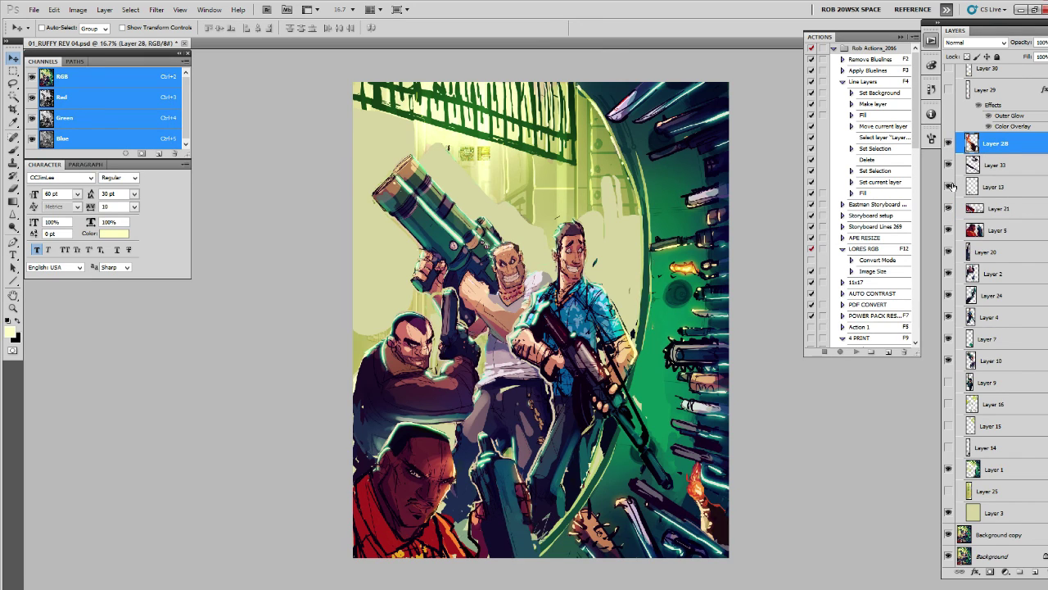
pyautogui.scroll(3, 953, 186)
pyautogui.click(950, 176)
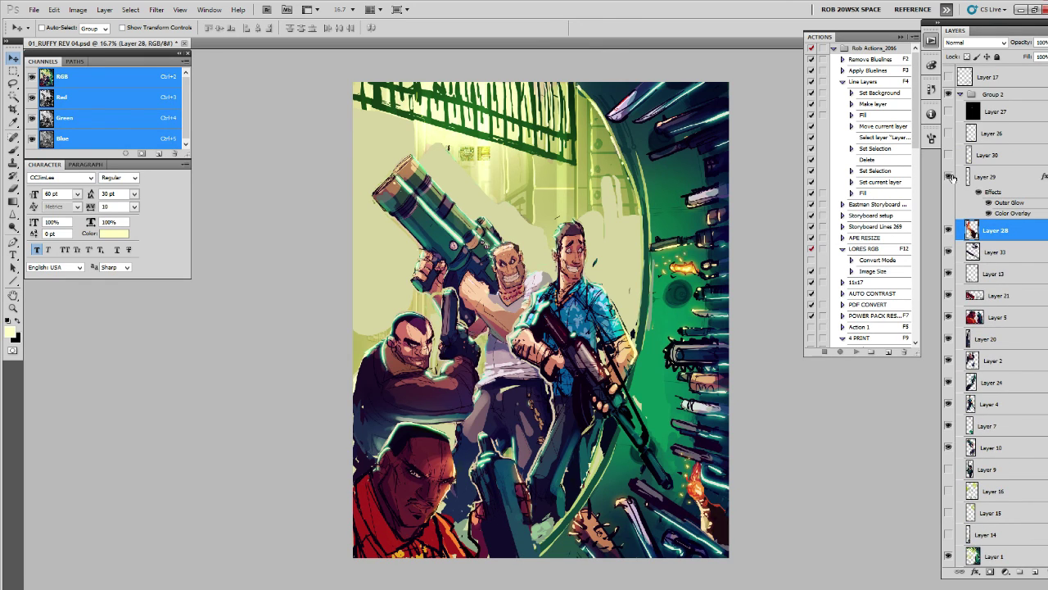
pyautogui.click(949, 132)
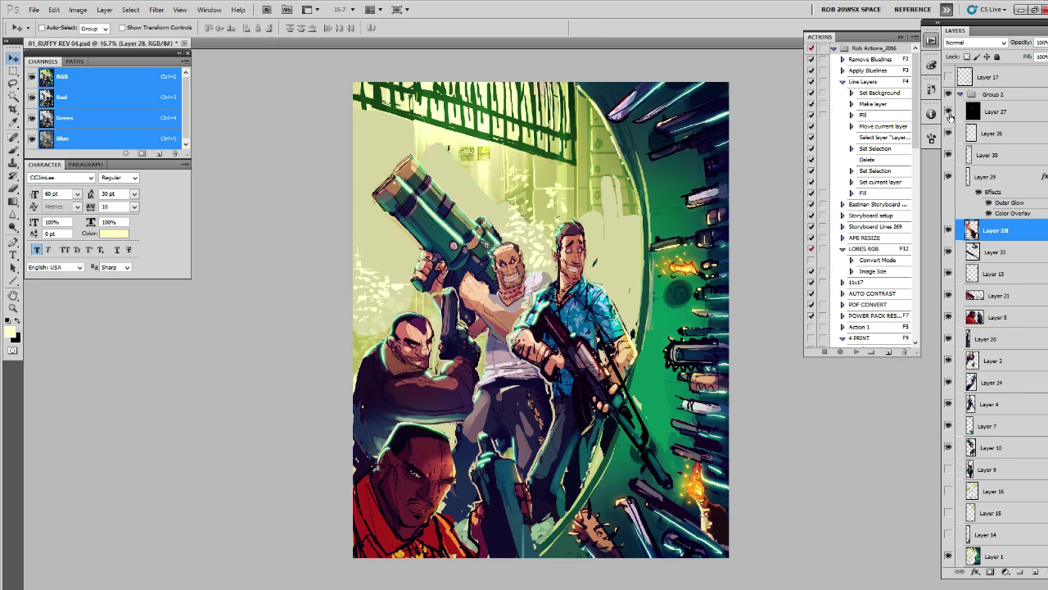
pyautogui.scroll(-2, 969, 262)
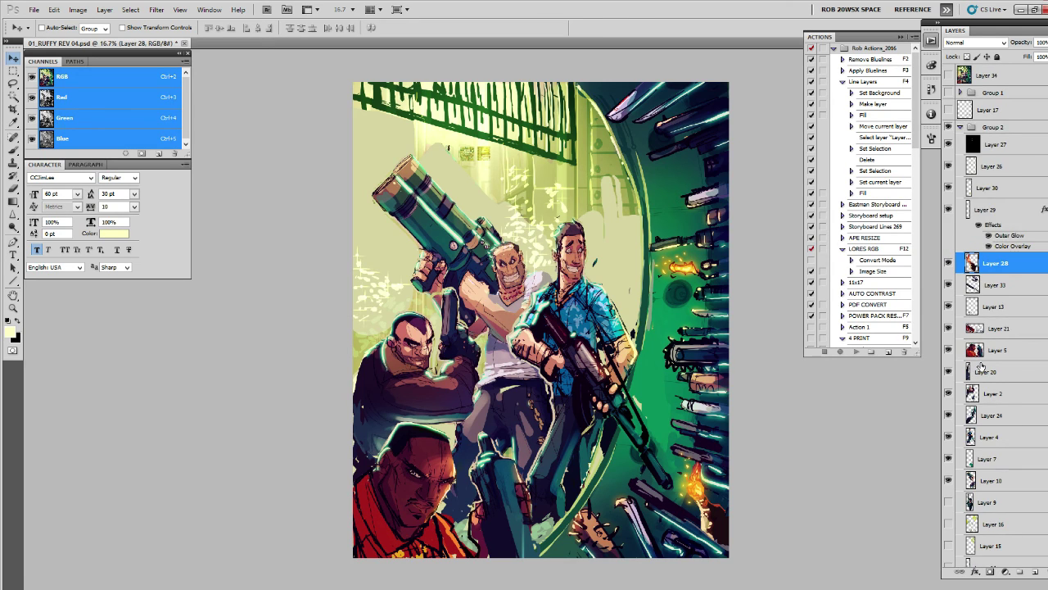
pyautogui.scroll(-2, 969, 344)
# Step: Reveal Layers 14, 15, 16, the Layer 9 sunglasses gunman and Layer 25 windows, then collapse Group 2
pyautogui.click(948, 459)
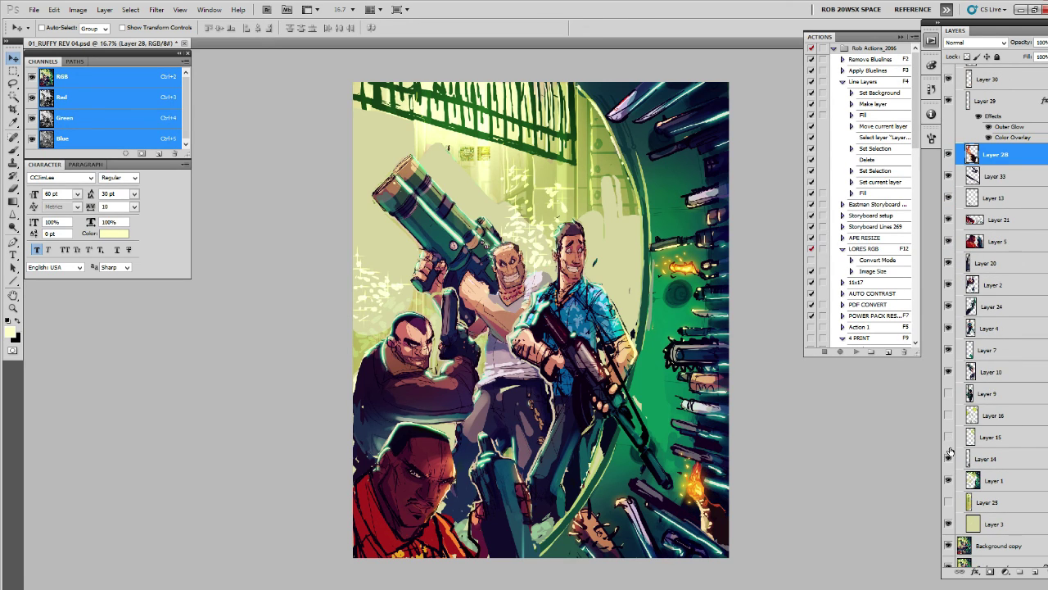
pyautogui.click(949, 437)
pyautogui.click(949, 416)
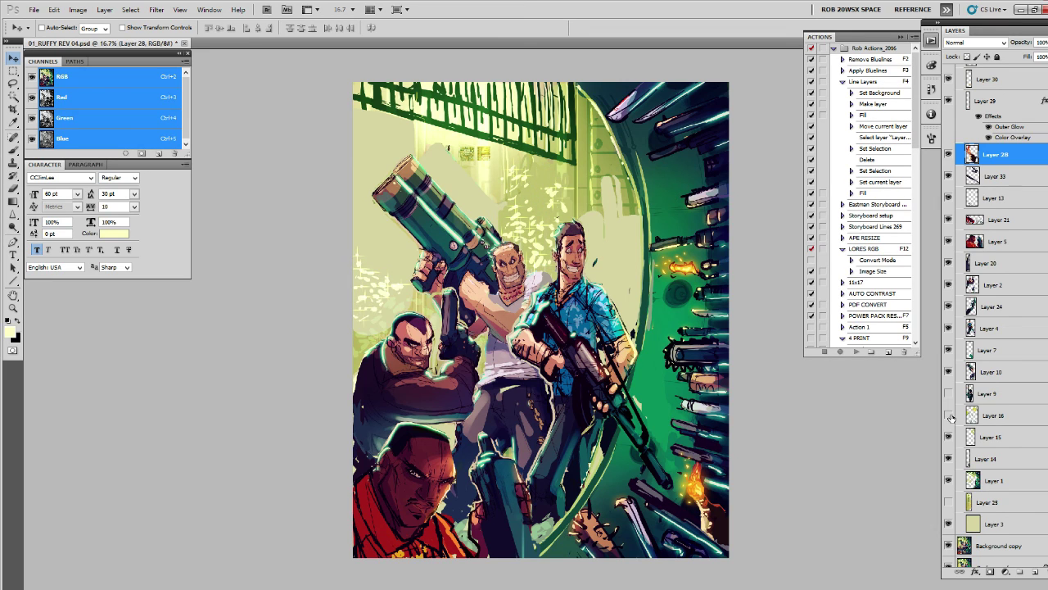
pyautogui.click(948, 415)
pyautogui.click(949, 393)
pyautogui.click(949, 393)
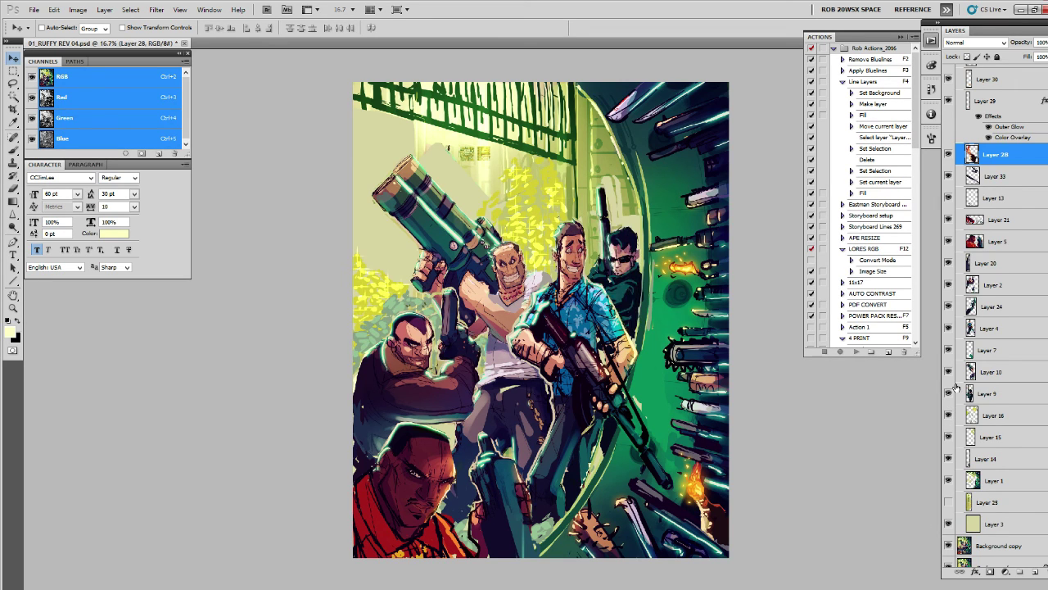
pyautogui.click(950, 502)
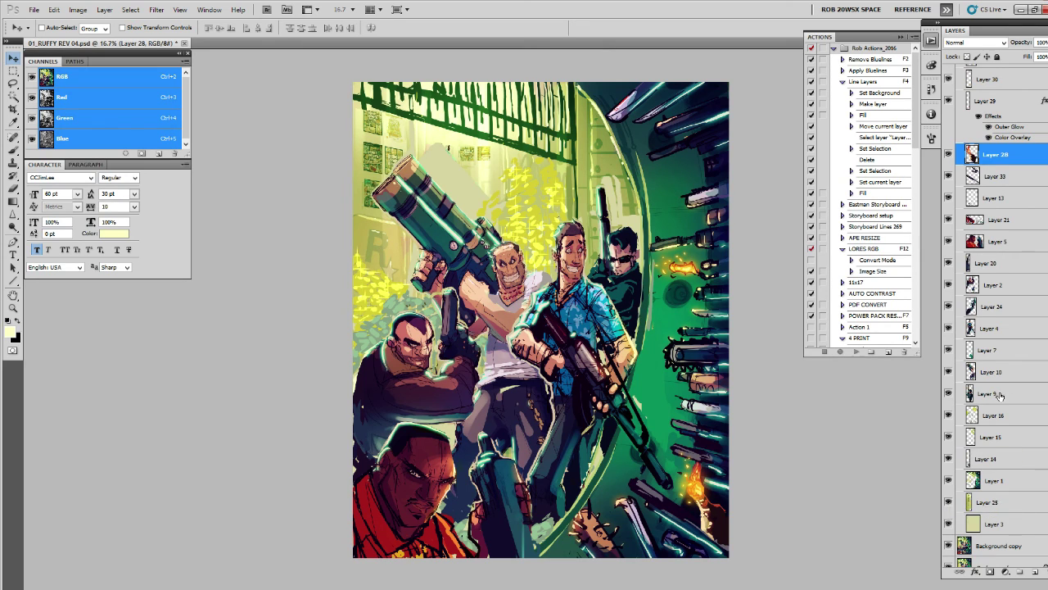
pyautogui.scroll(3, 992, 400)
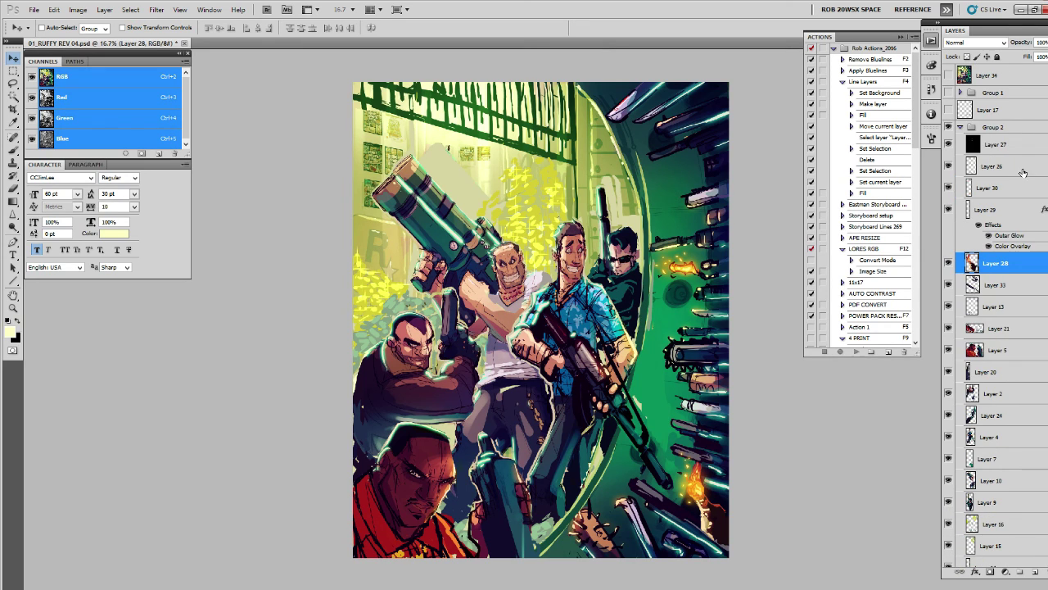
pyautogui.click(962, 128)
# Step: Compare the canvas with Group 2 and Layer 17 toggled, then delete Layer 17
pyautogui.click(949, 126)
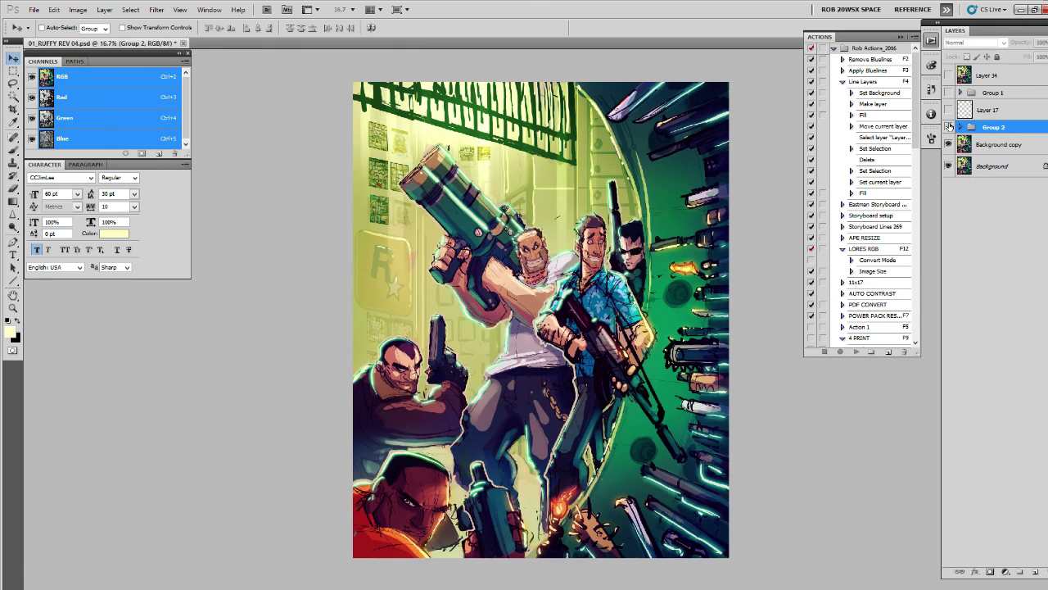
pyautogui.click(950, 126)
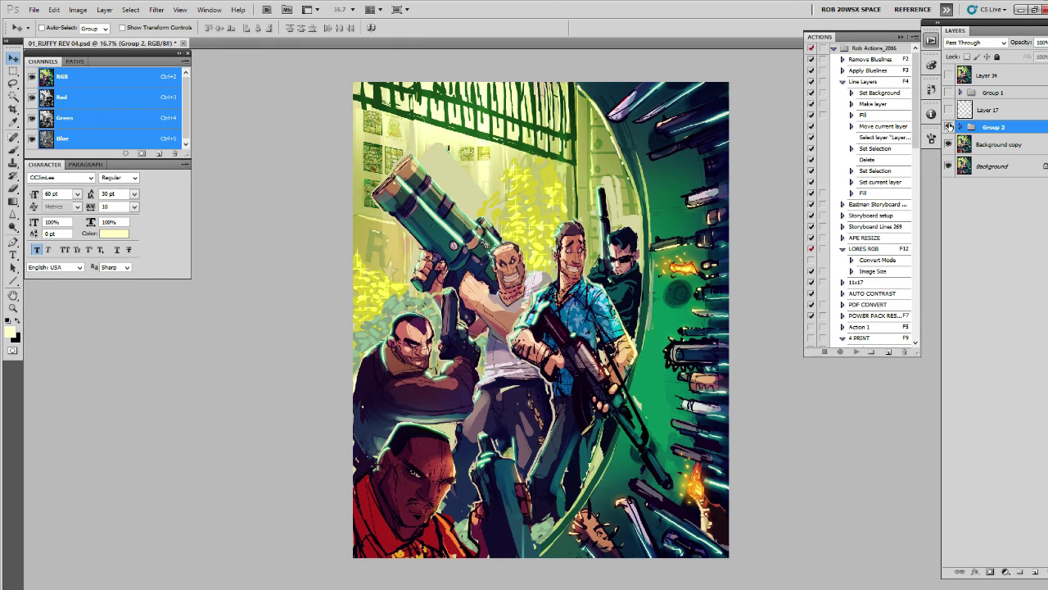
pyautogui.click(947, 111)
pyautogui.click(947, 111)
pyautogui.moveTo(987, 110); pyautogui.dragTo(1036, 571)
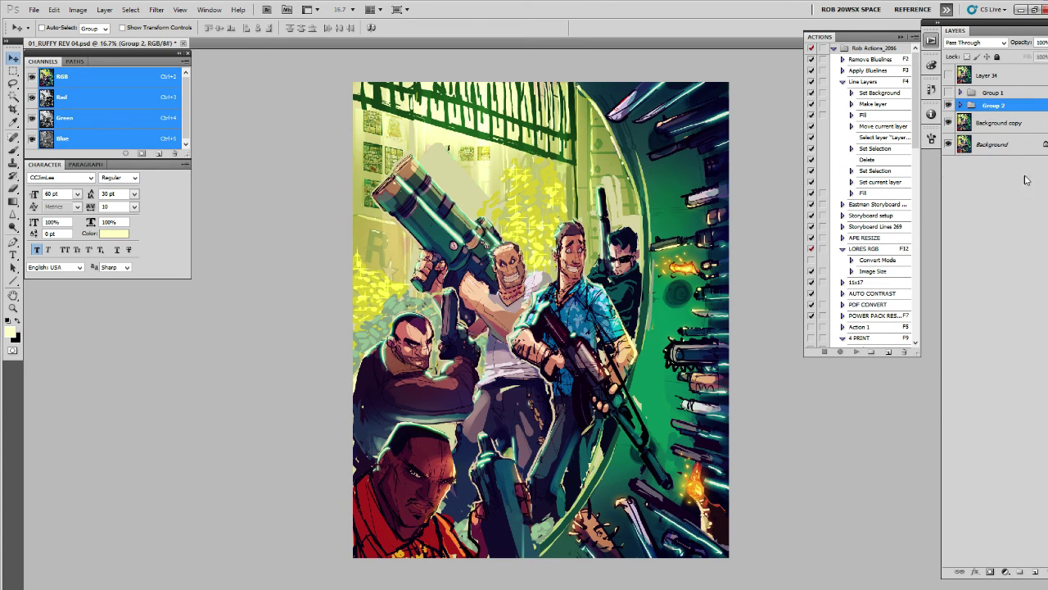
# Step: Flick Group 1's cover text on and off, ending hidden with Layer 34's artwork visible
pyautogui.click(949, 94)
pyautogui.click(949, 94)
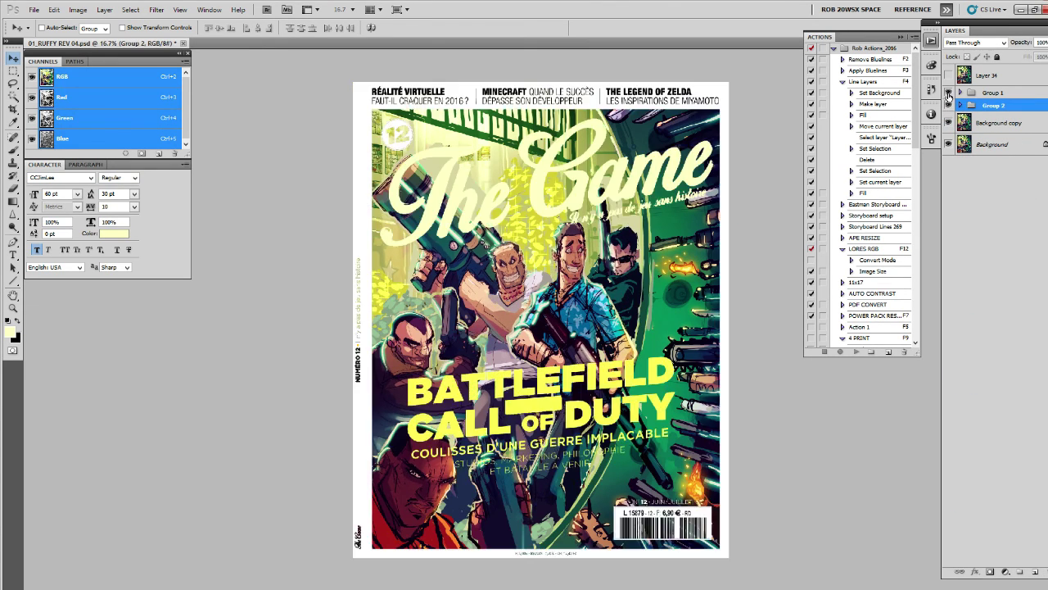
pyautogui.click(948, 94)
pyautogui.click(948, 94)
pyautogui.click(948, 94)
pyautogui.click(948, 94)
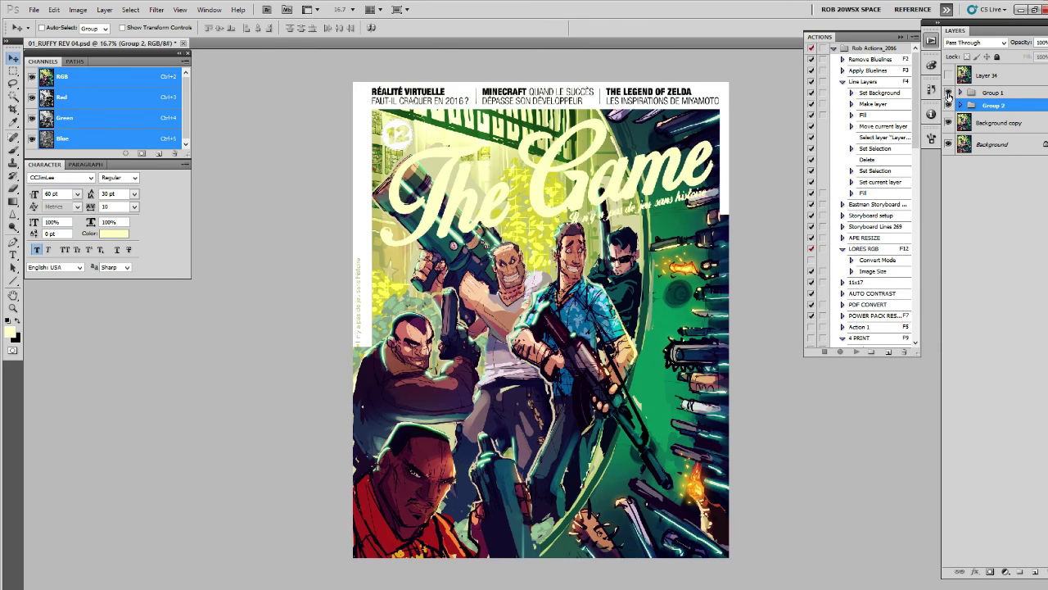
pyautogui.click(948, 94)
pyautogui.click(948, 75)
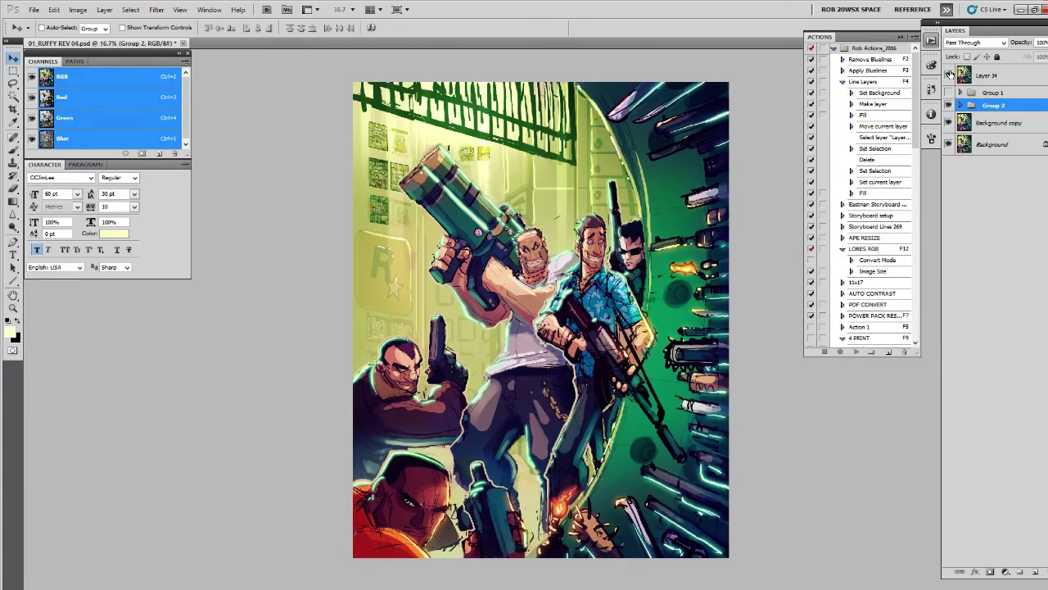
pyautogui.click(949, 74)
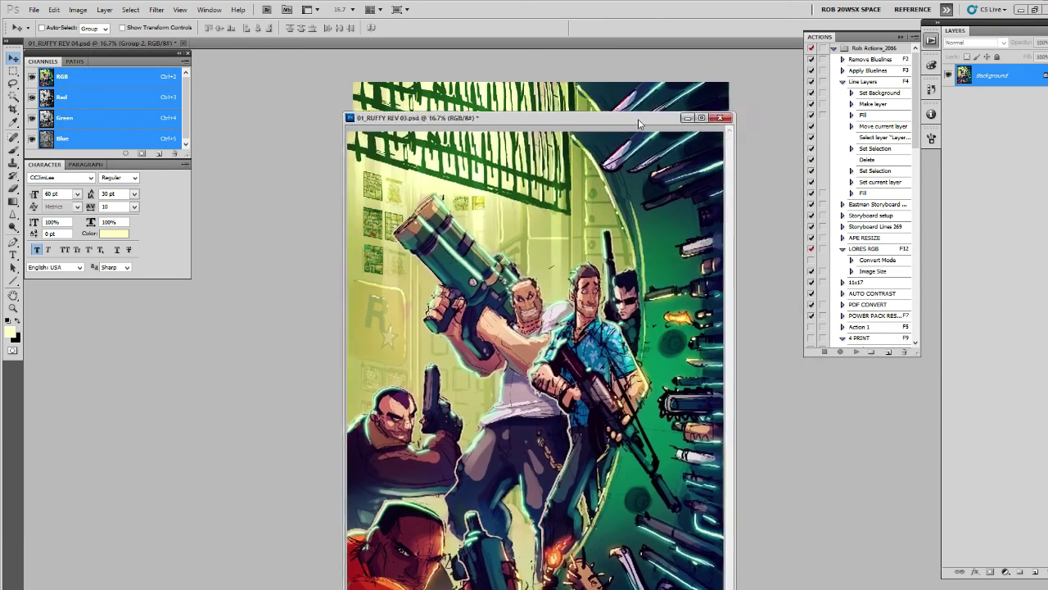
# Step: Pull the 01_RUFFY REV 03.psd tab into a floating window to compare revisions
pyautogui.moveTo(599, 97); pyautogui.dragTo(481, 89)
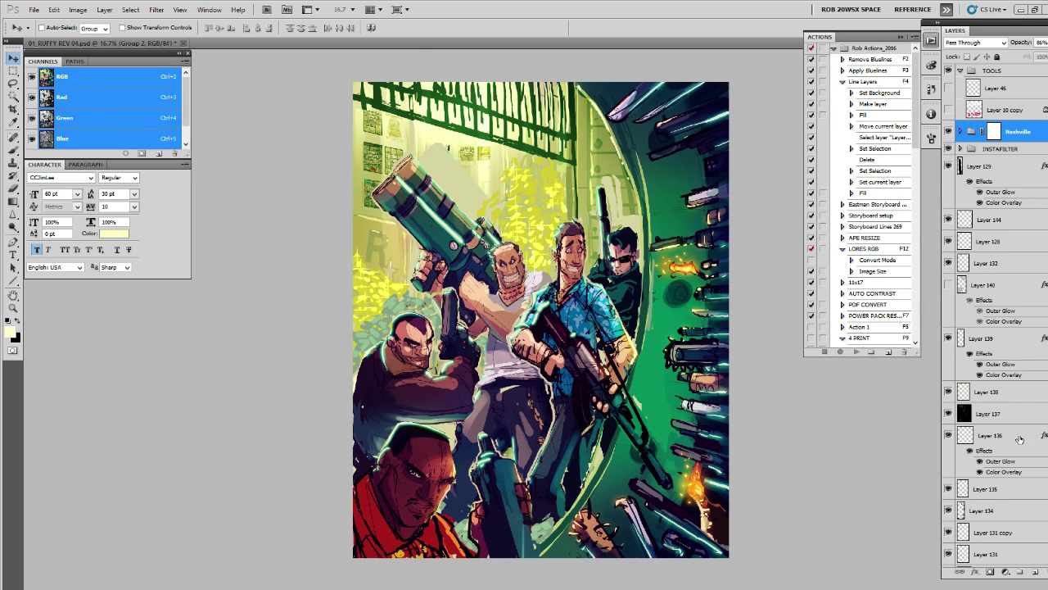
# Step: Scroll through the layer stack and hide Layer 130
pyautogui.scroll(-5, 996, 315)
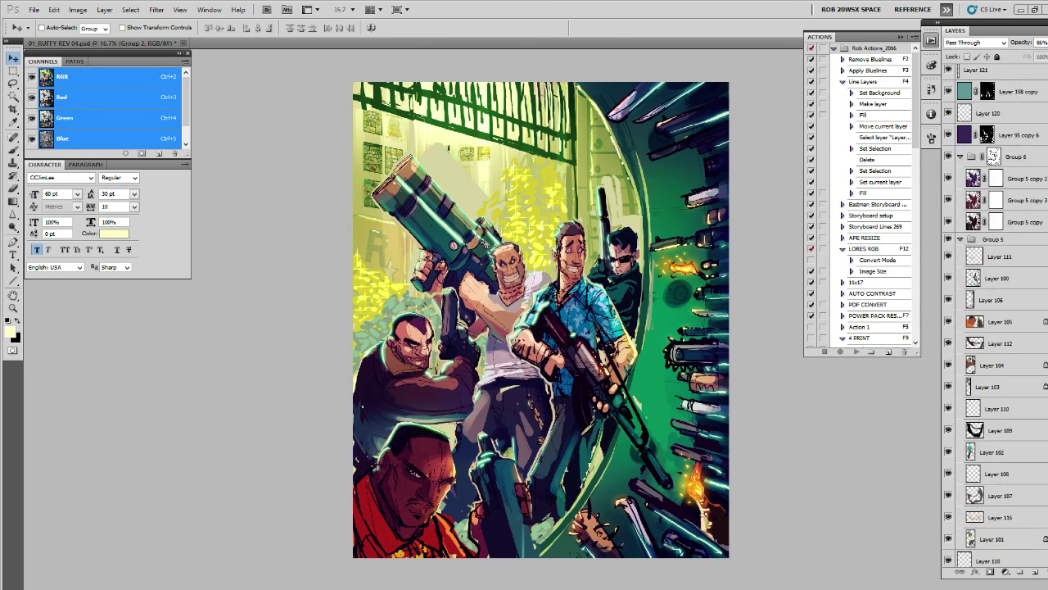
pyautogui.scroll(-5, 995, 315)
pyautogui.scroll(-5, 995, 316)
pyautogui.scroll(-5, 996, 316)
pyautogui.scroll(5, 995, 315)
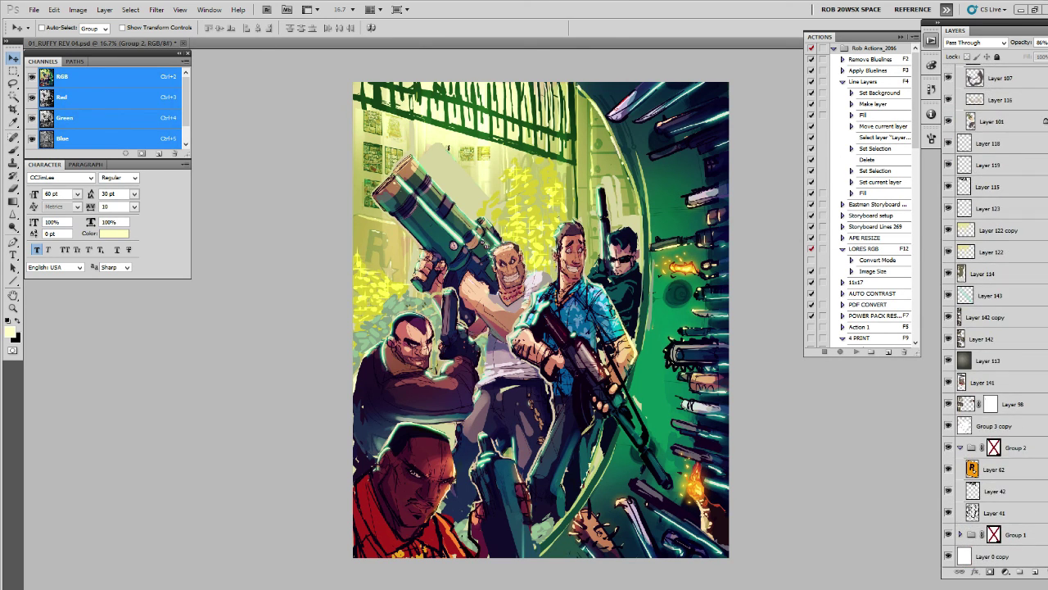
pyautogui.scroll(5, 995, 315)
pyautogui.scroll(4, 995, 316)
pyautogui.scroll(3, 995, 316)
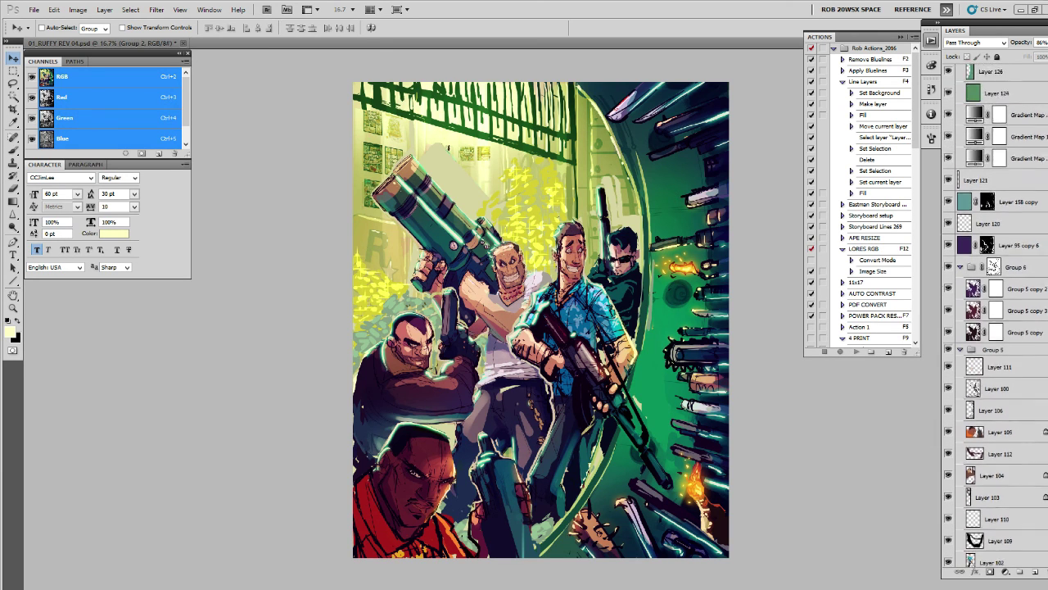
pyautogui.scroll(2, 995, 316)
pyautogui.scroll(-1, 995, 315)
pyautogui.scroll(-2, 995, 315)
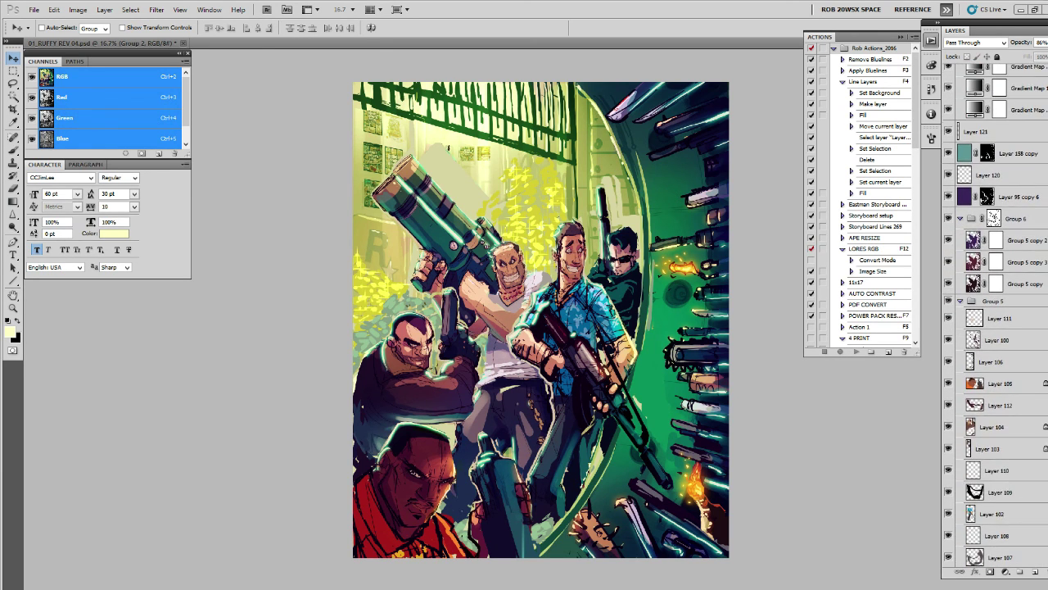
pyautogui.scroll(-1, 995, 316)
pyautogui.scroll(-2, 995, 316)
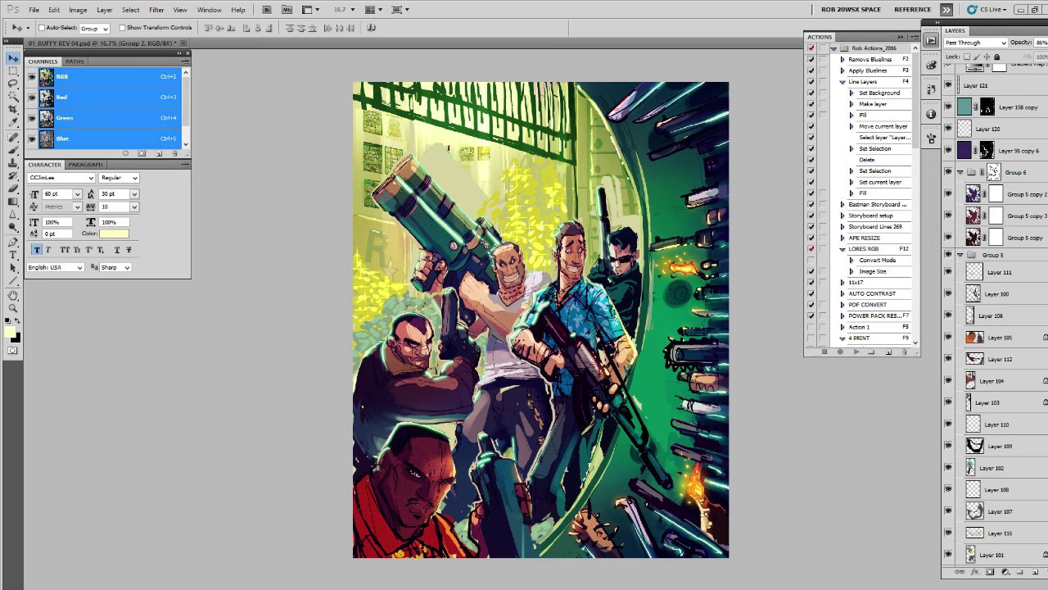
pyautogui.scroll(2, 1033, 287)
pyautogui.scroll(3, 1011, 294)
pyautogui.scroll(2, 1006, 288)
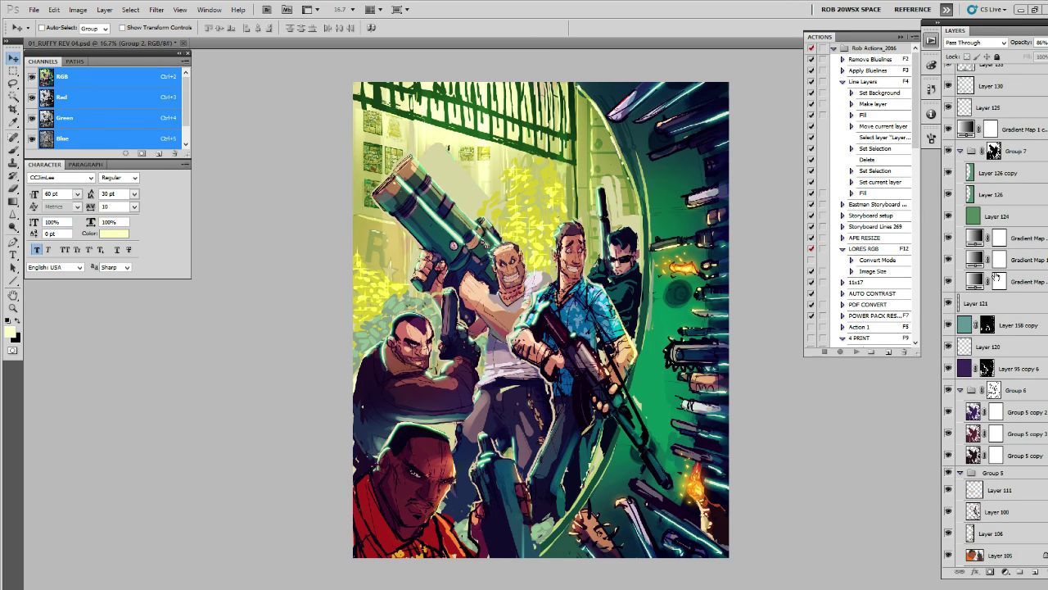
pyautogui.scroll(1, 996, 278)
pyautogui.scroll(2, 997, 278)
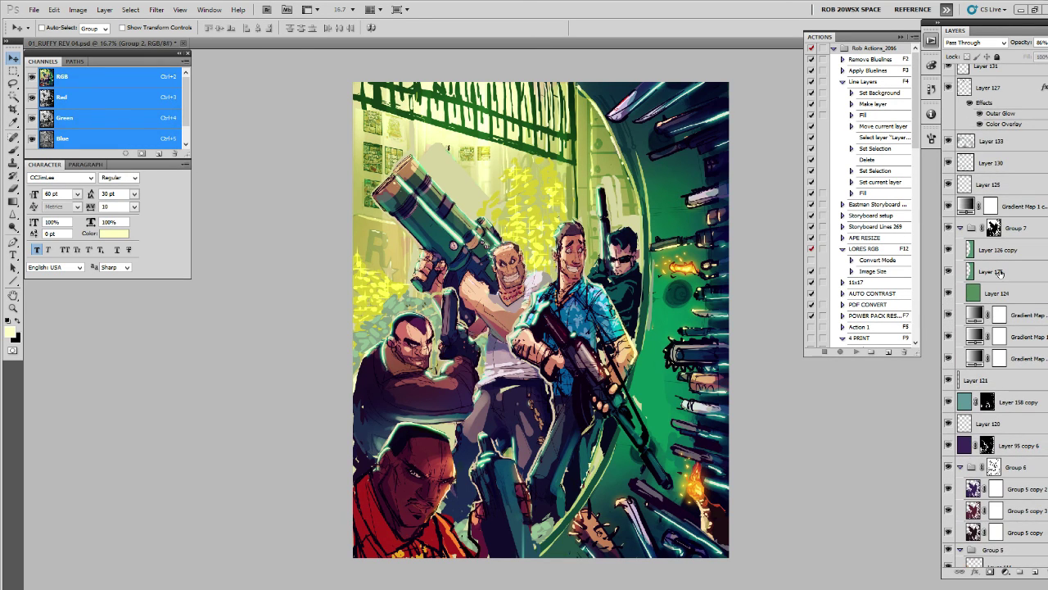
pyautogui.click(948, 163)
# Step: Hide the Nashville filter group, Layer 137 and Layer 100 to expose the sketch lines
pyautogui.hotkey('alt', 'shift', ']')
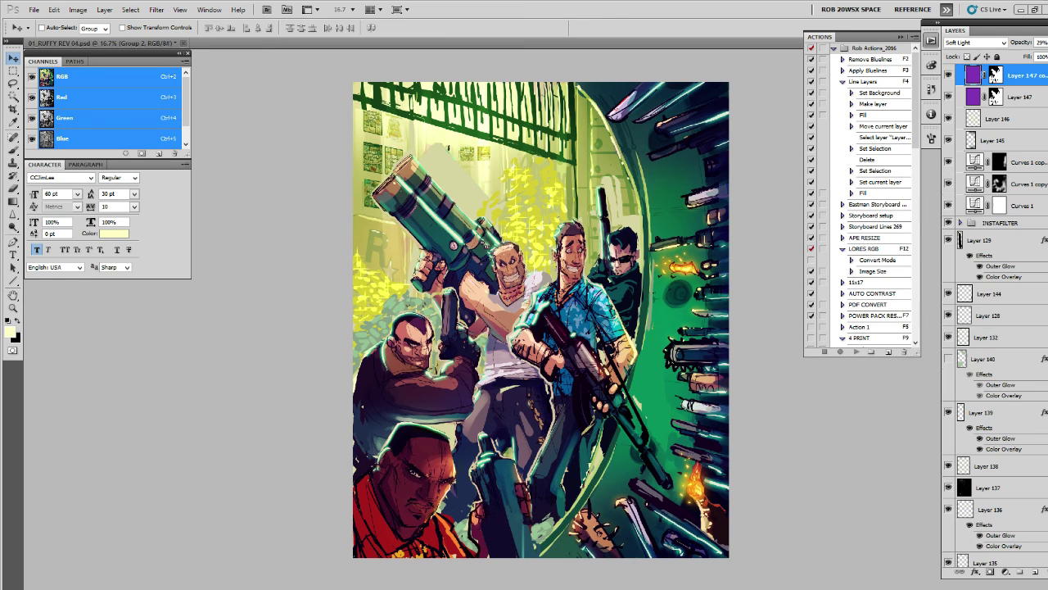
pyautogui.scroll(3, 986, 127)
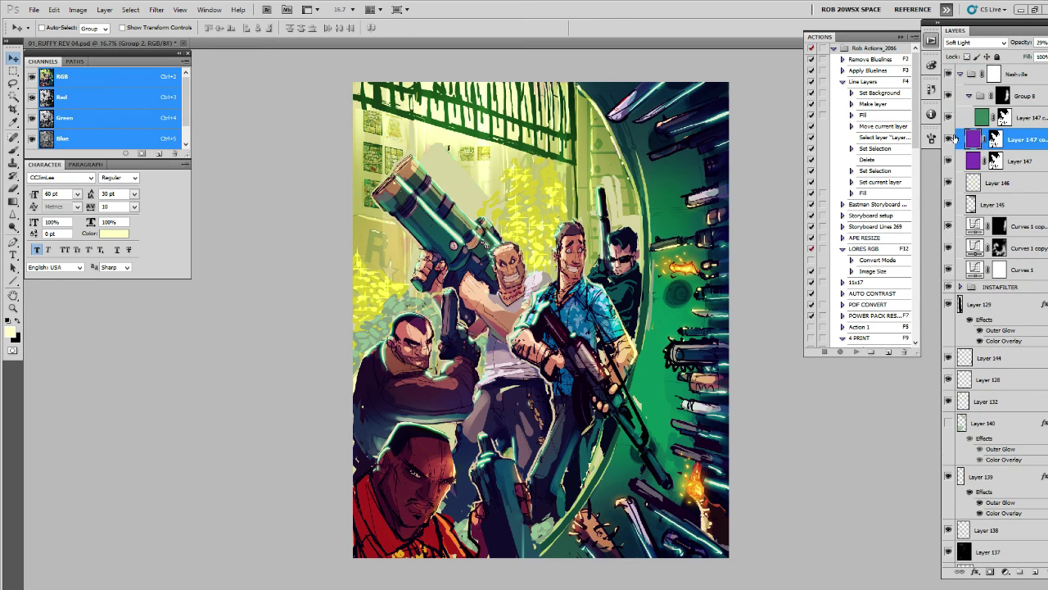
pyautogui.scroll(1, 951, 135)
pyautogui.click(948, 112)
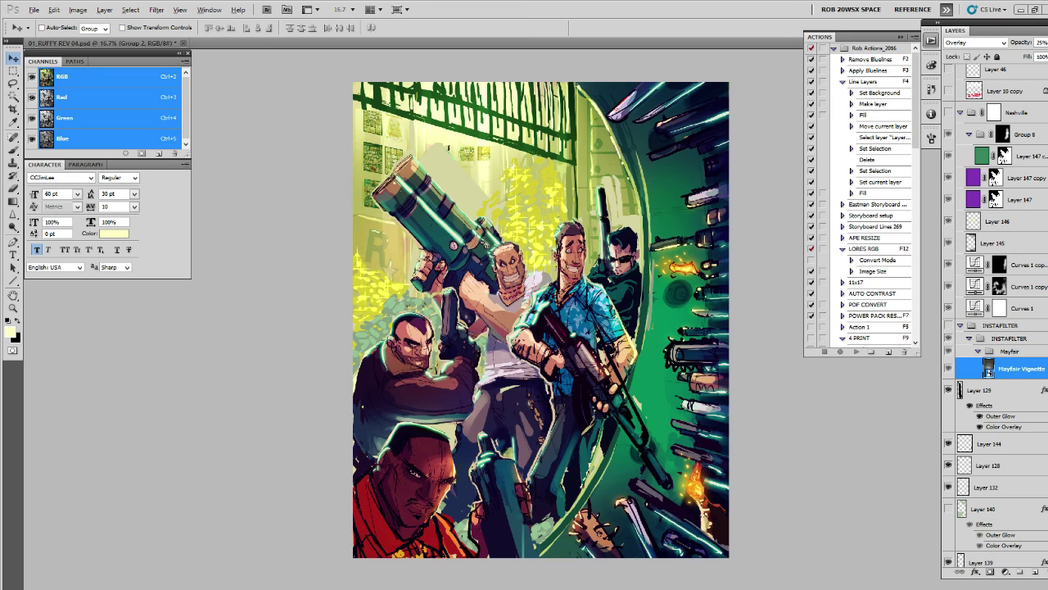
pyautogui.hotkey('alt', ',')
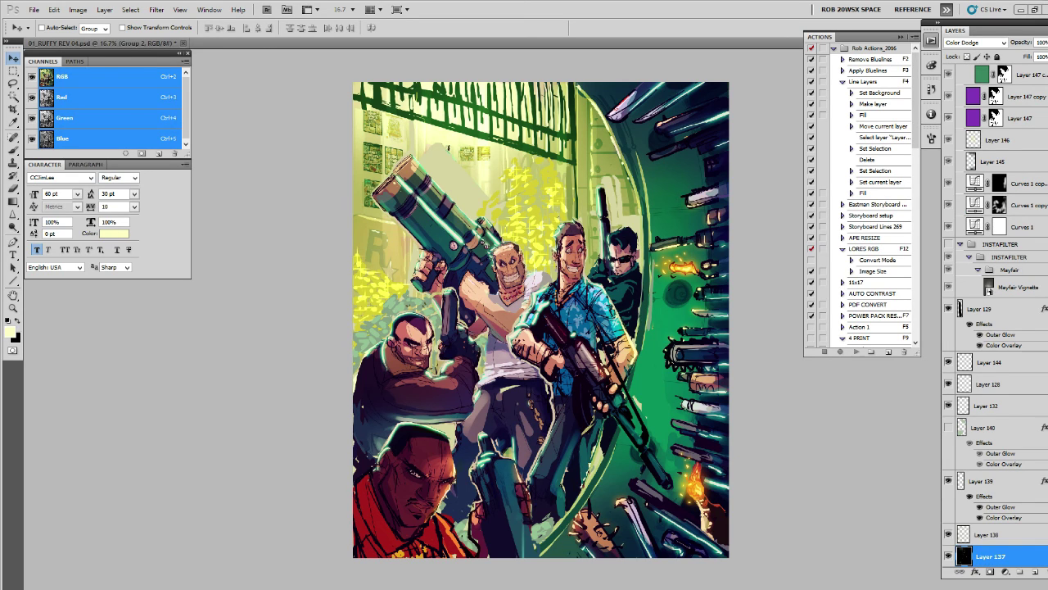
pyautogui.click(949, 556)
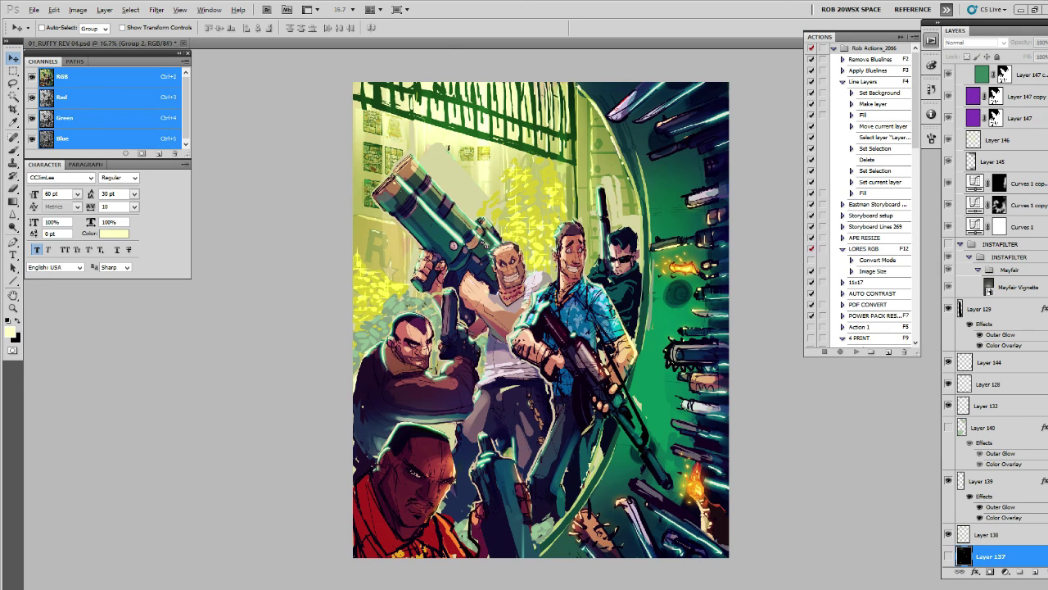
pyautogui.hotkey('alt', ',')
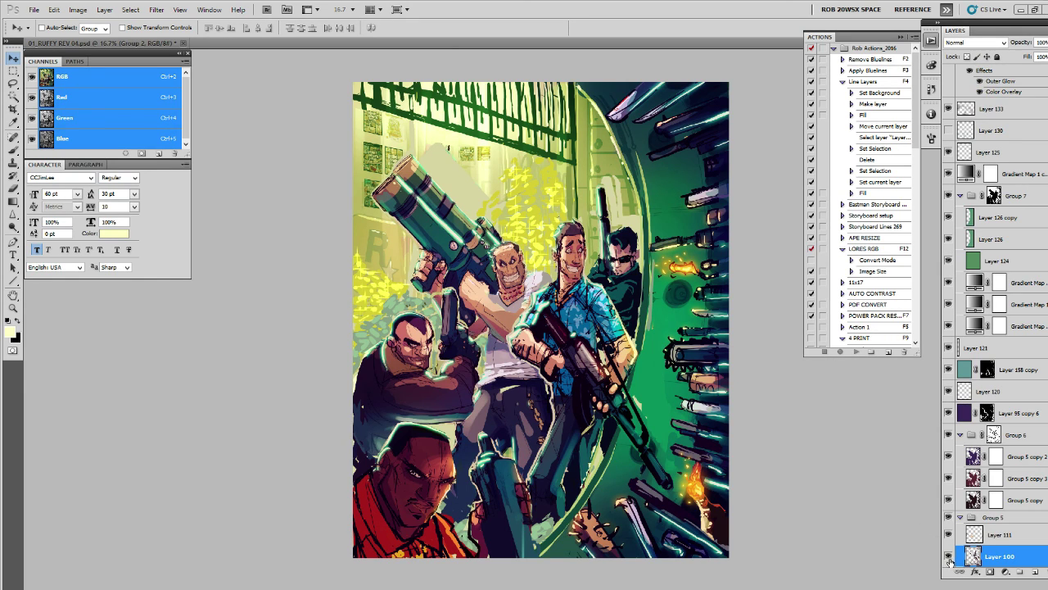
pyautogui.click(948, 557)
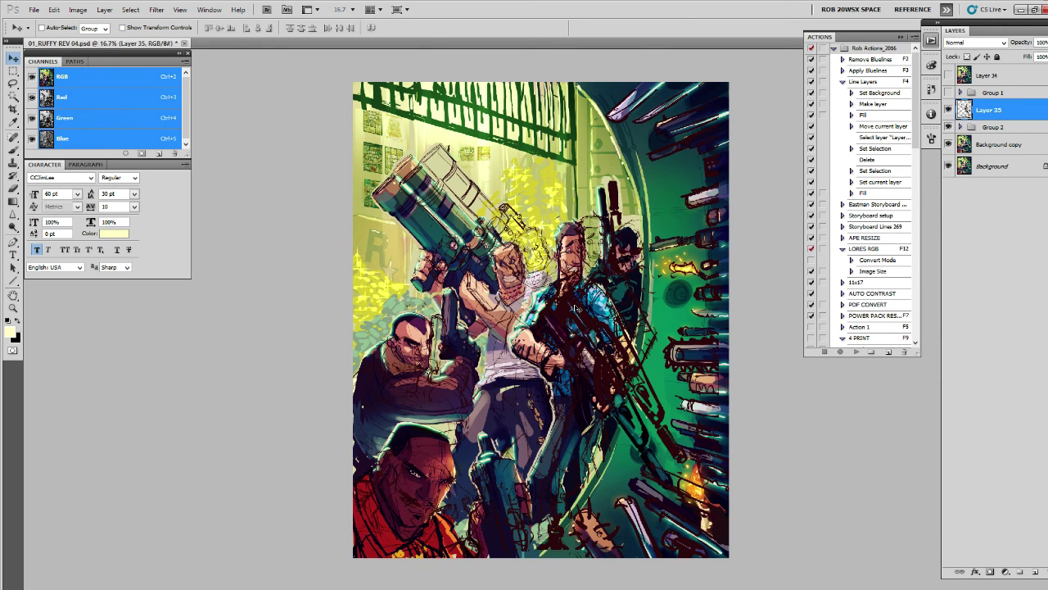
# Step: Add Layer 36 above Group 2, fill it pale yellow, and lower its opacity to about 62%
pyautogui.click(1001, 129)
pyautogui.click(1034, 573)
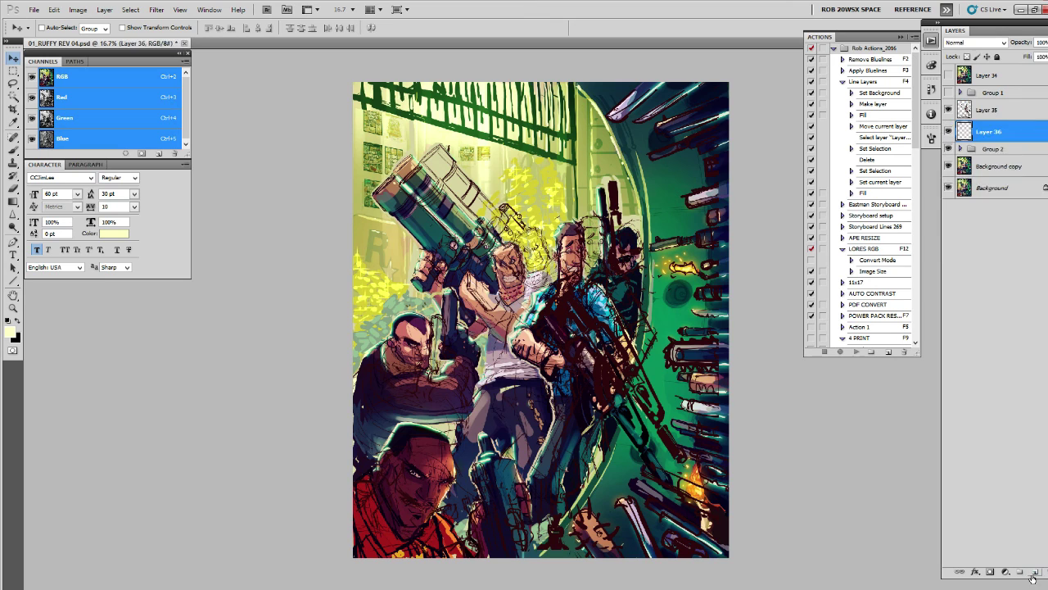
pyautogui.hotkey('alt', 'BackSpace')
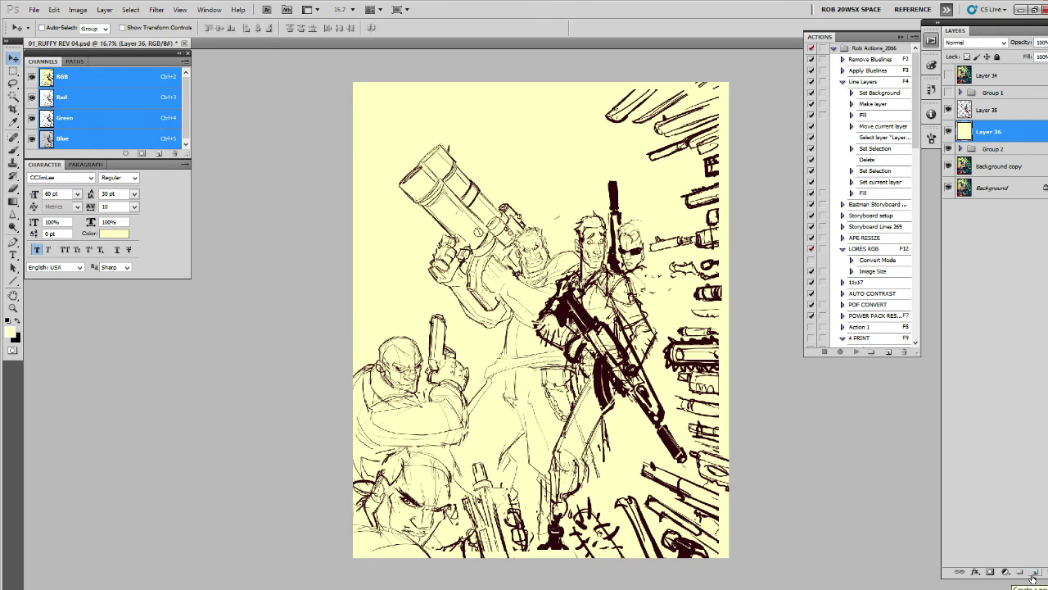
pyautogui.click(1045, 43)
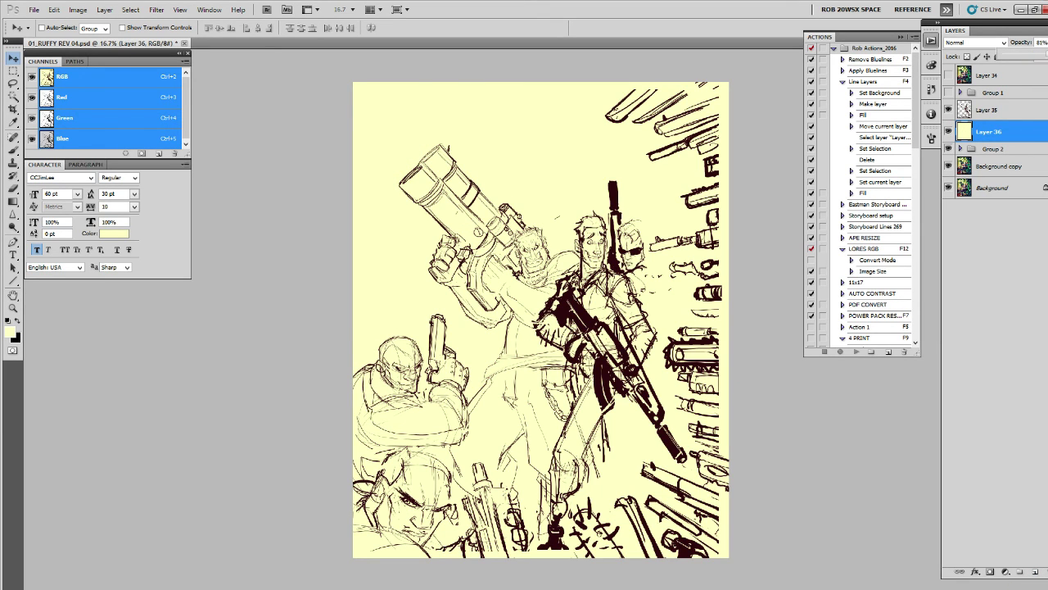
pyautogui.moveTo(1040, 43); pyautogui.dragTo(1042, 57)
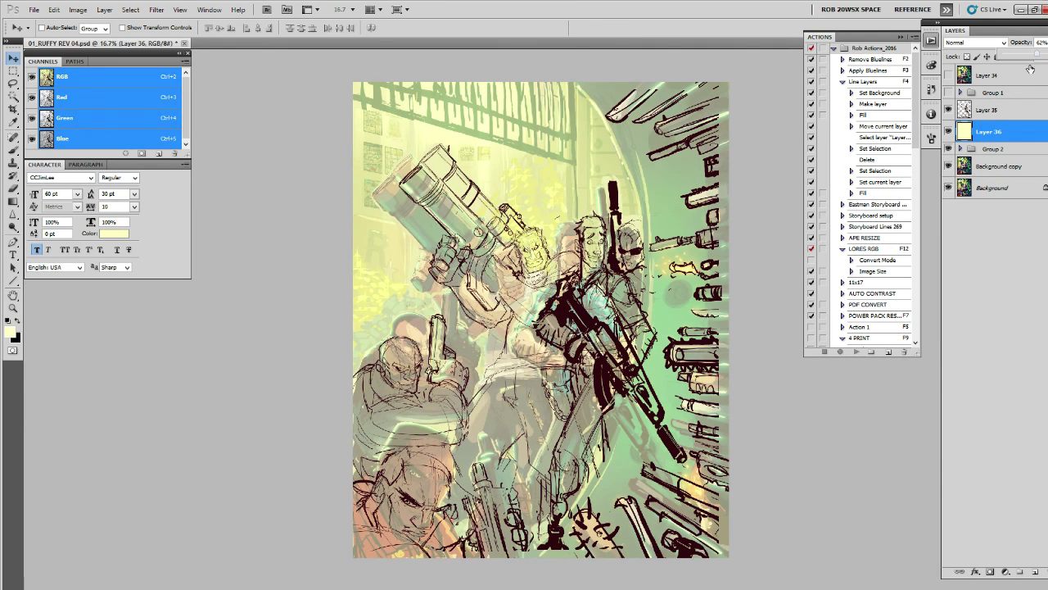
pyautogui.click(976, 109)
# Step: Lasso-copy the left figures to Layer 37 and the area near the right figure's hand to Layer 38
pyautogui.press('l')
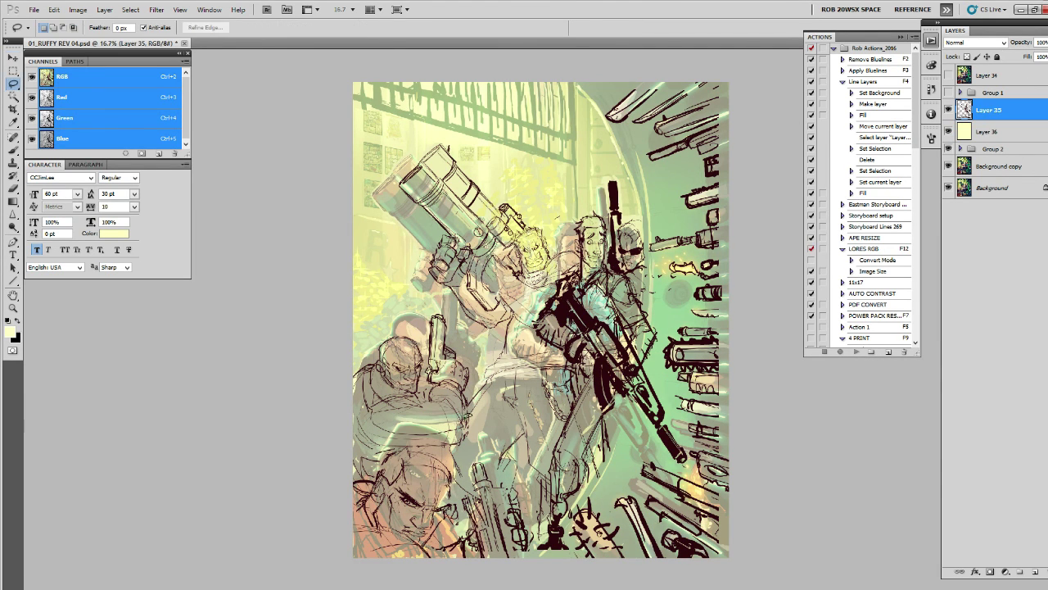
pyautogui.moveTo(472, 445)
pyautogui.mouseDown()
pyautogui.moveTo(460, 285)
pyautogui.moveTo(491, 413)
pyautogui.mouseUp()
pyautogui.hotkey('ctrl', 'j')
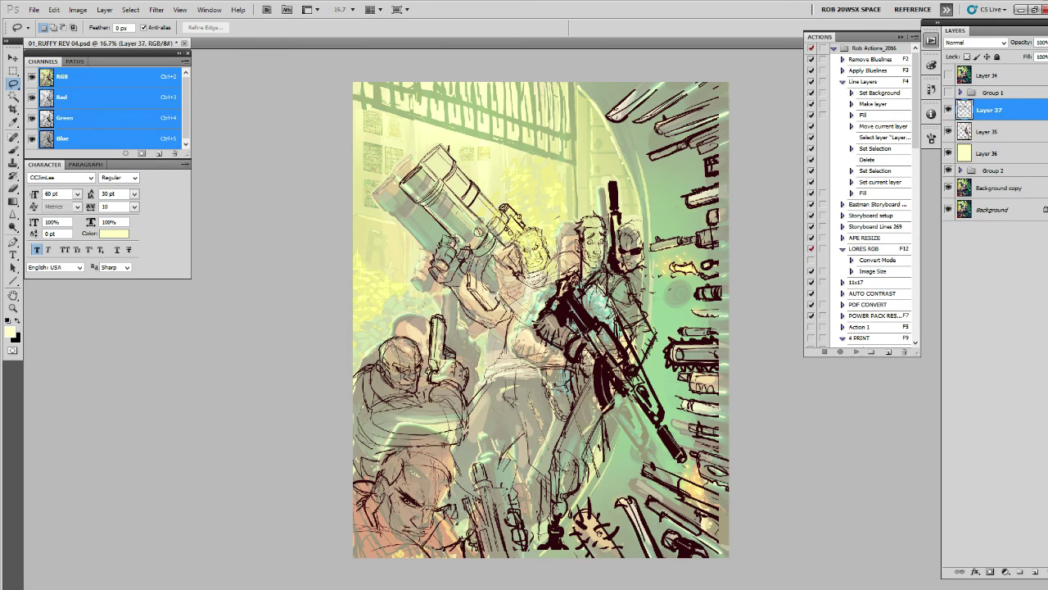
pyautogui.click(949, 109)
pyautogui.click(987, 131)
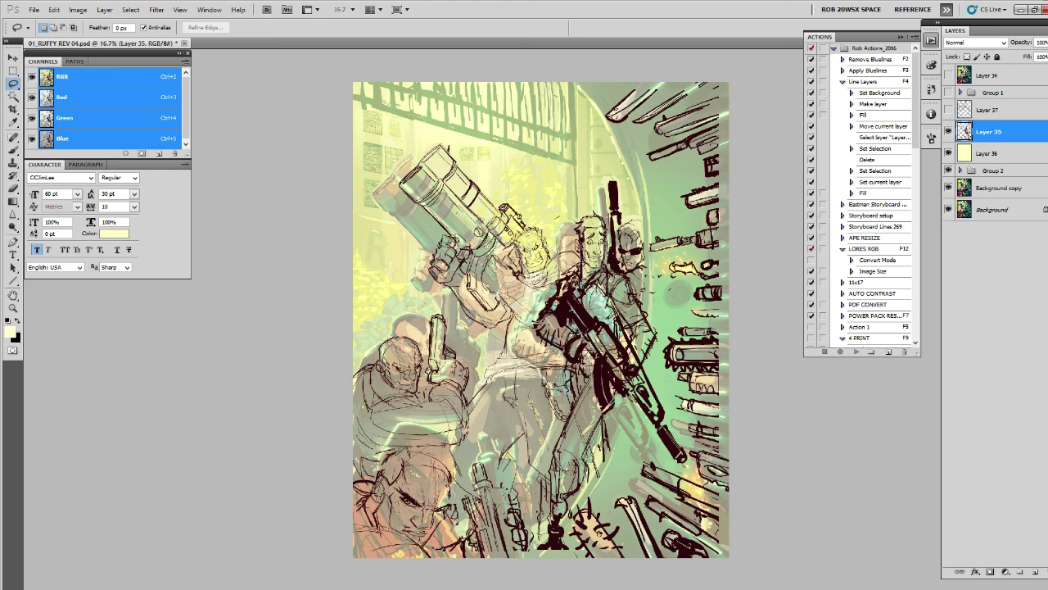
pyautogui.moveTo(567, 408)
pyautogui.mouseDown()
pyautogui.moveTo(473, 401)
pyautogui.moveTo(573, 238)
pyautogui.mouseUp()
pyautogui.press('F4')
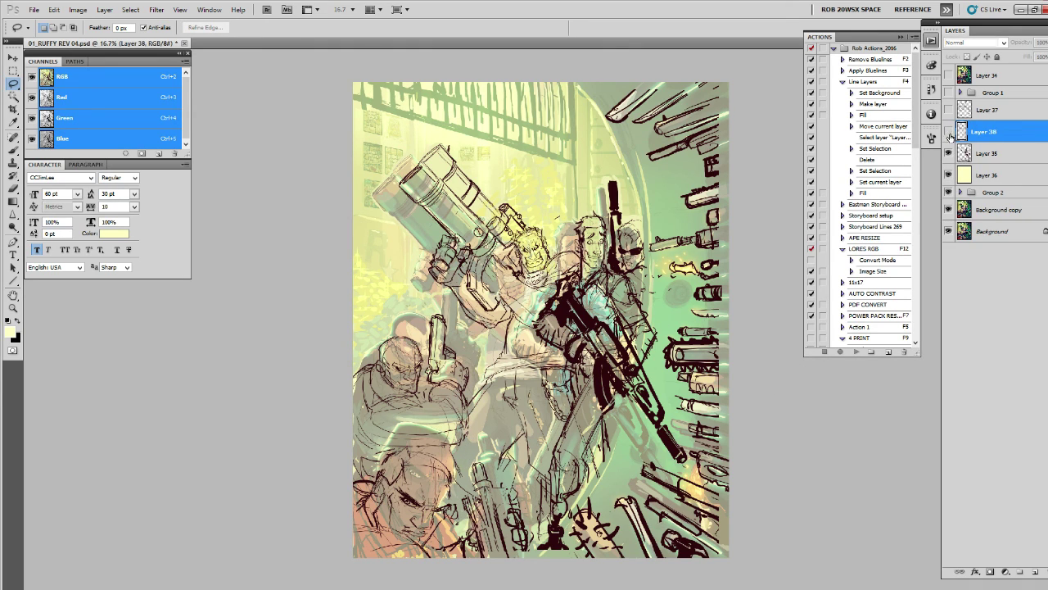
pyautogui.click(949, 132)
pyautogui.click(967, 153)
# Step: Copy the central gunman to Layer 39 and another sketch part to Layer 40
pyautogui.moveTo(611, 200); pyautogui.dragTo(542, 346)
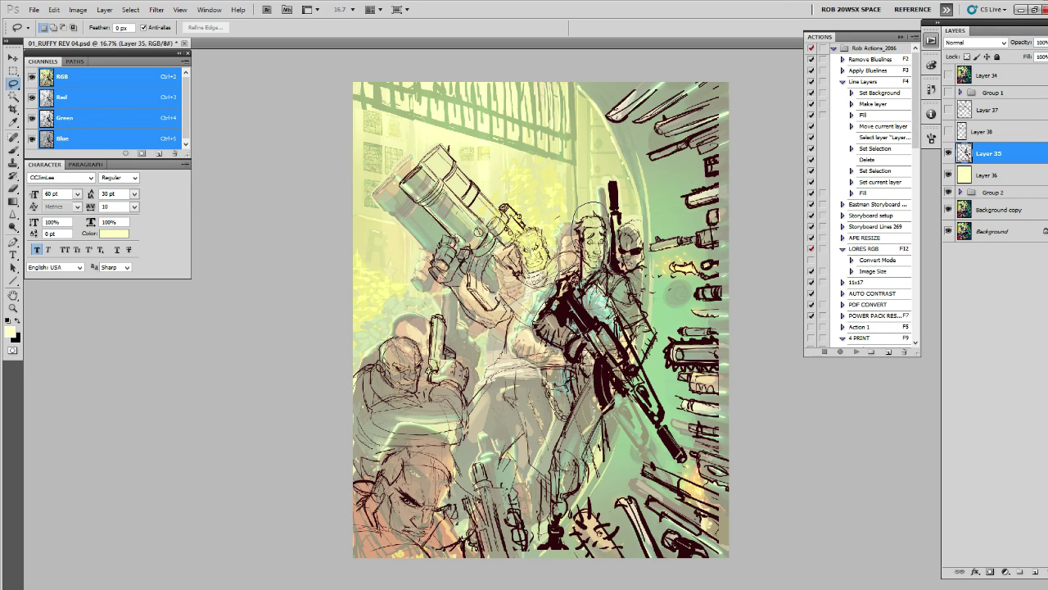
pyautogui.moveTo(565, 388)
pyautogui.mouseDown()
pyautogui.moveTo(667, 459)
pyautogui.moveTo(678, 428)
pyautogui.moveTo(644, 294)
pyautogui.moveTo(606, 205)
pyautogui.mouseUp()
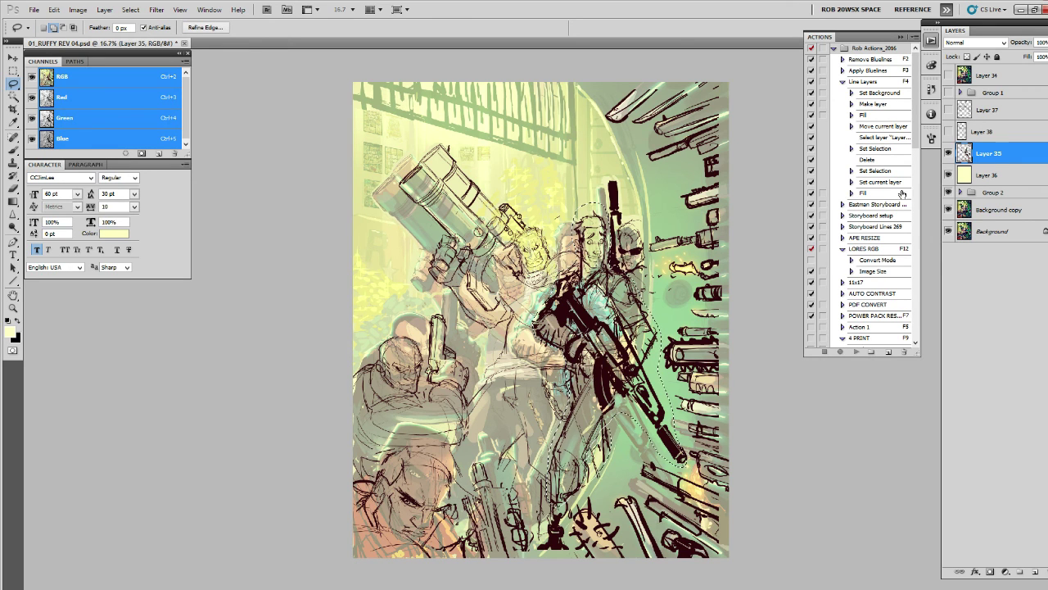
pyautogui.hotkey('ctrl', 'j')
pyautogui.click(949, 175)
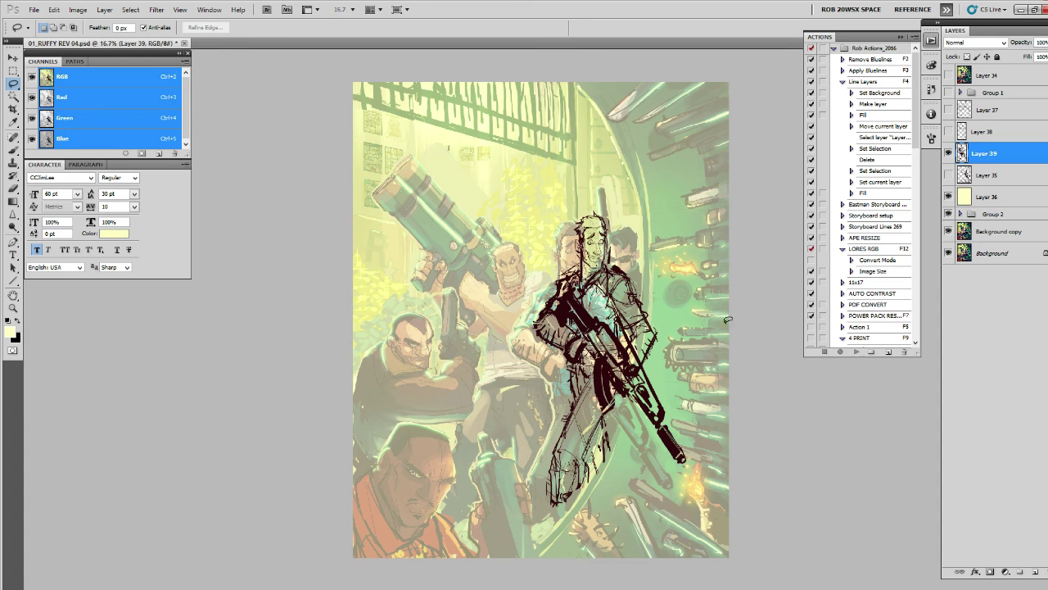
pyautogui.click(948, 175)
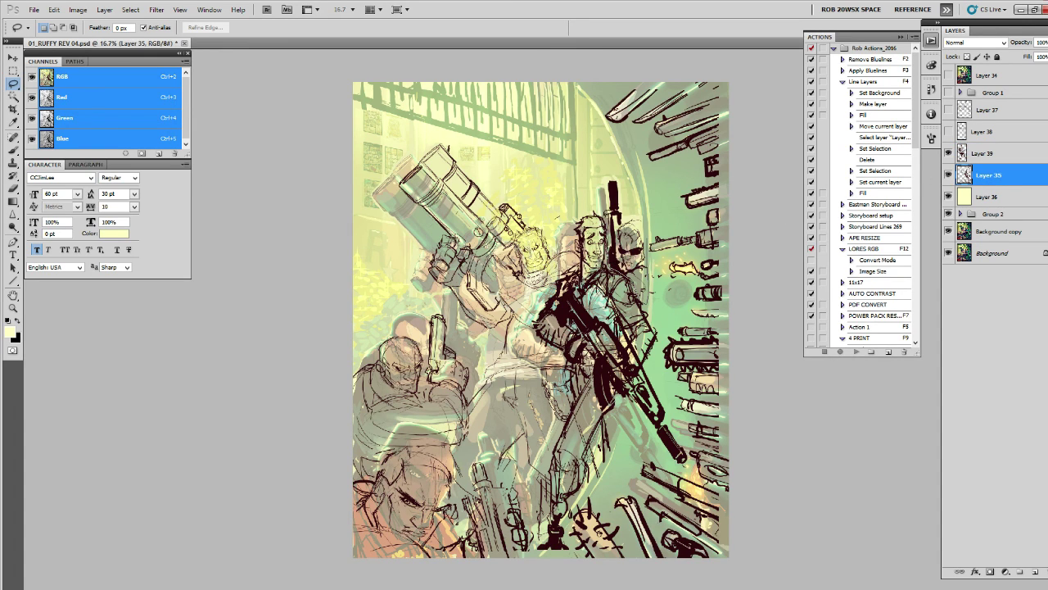
pyautogui.hotkey('ctrl', 'shift', 'alt', 'n')
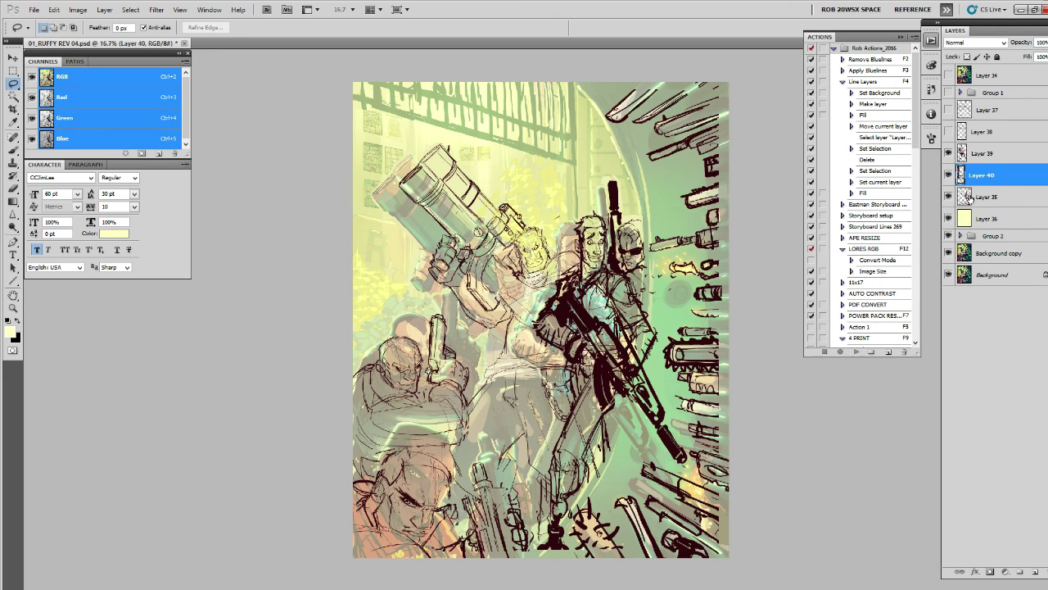
pyautogui.click(968, 197)
# Step: Copy the lower sketch part to Layer 41 and the right-side weapons to Layer 42
pyautogui.moveTo(442, 453); pyautogui.dragTo(478, 447)
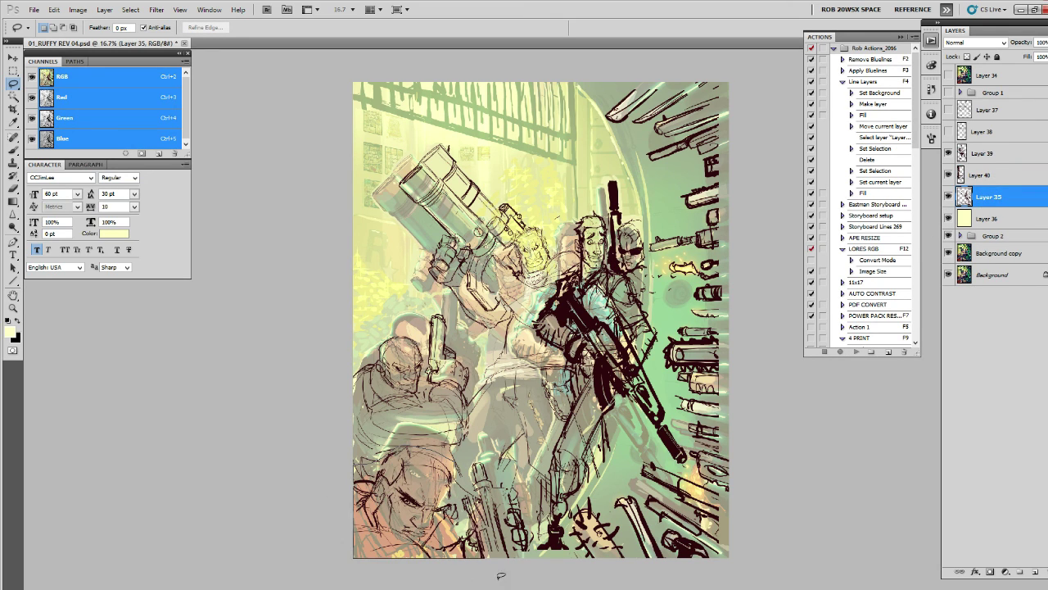
pyautogui.hotkey('ctrl', 'j')
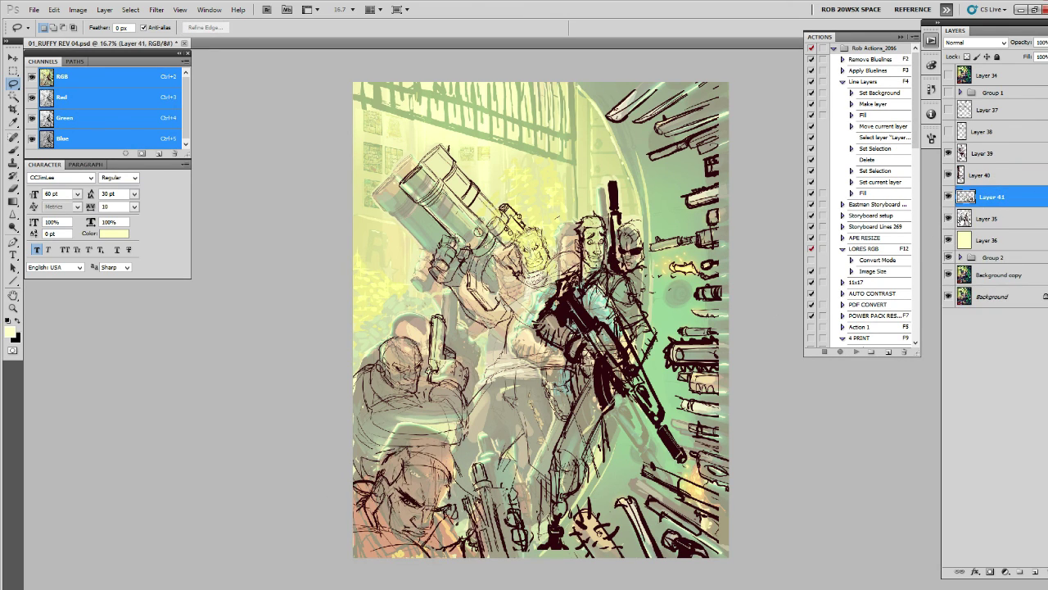
pyautogui.moveTo(661, 329)
pyautogui.mouseDown()
pyautogui.moveTo(575, 506)
pyautogui.moveTo(643, 208)
pyautogui.mouseUp()
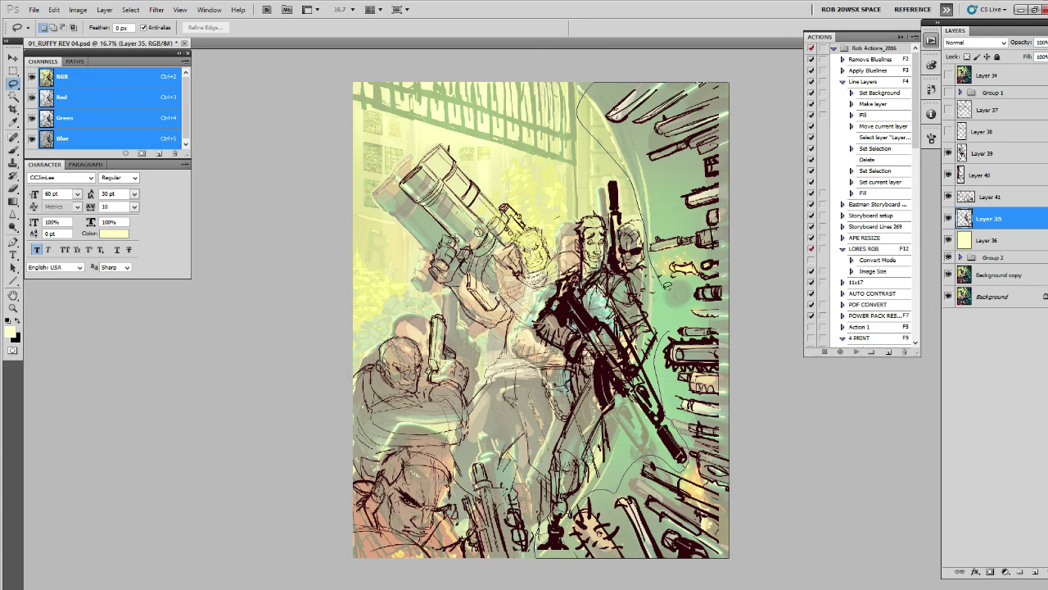
pyautogui.moveTo(643, 208); pyautogui.dragTo(673, 316)
pyautogui.hotkey('ctrl', 'j')
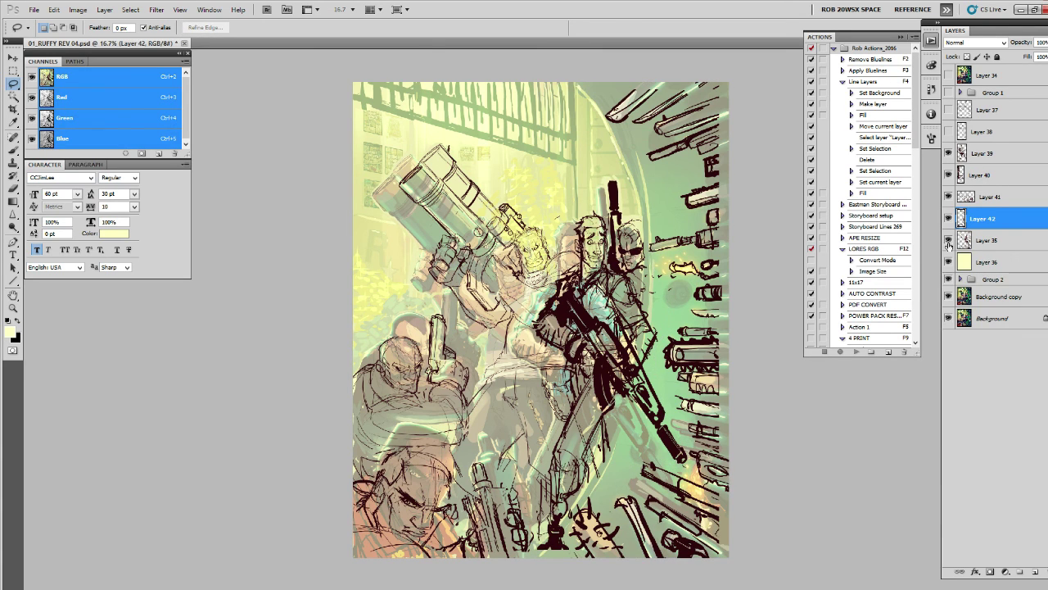
# Step: Toggle visibility of sketch Layers 35–42 to compare the line art against the colours
pyautogui.click(948, 240)
pyautogui.click(949, 240)
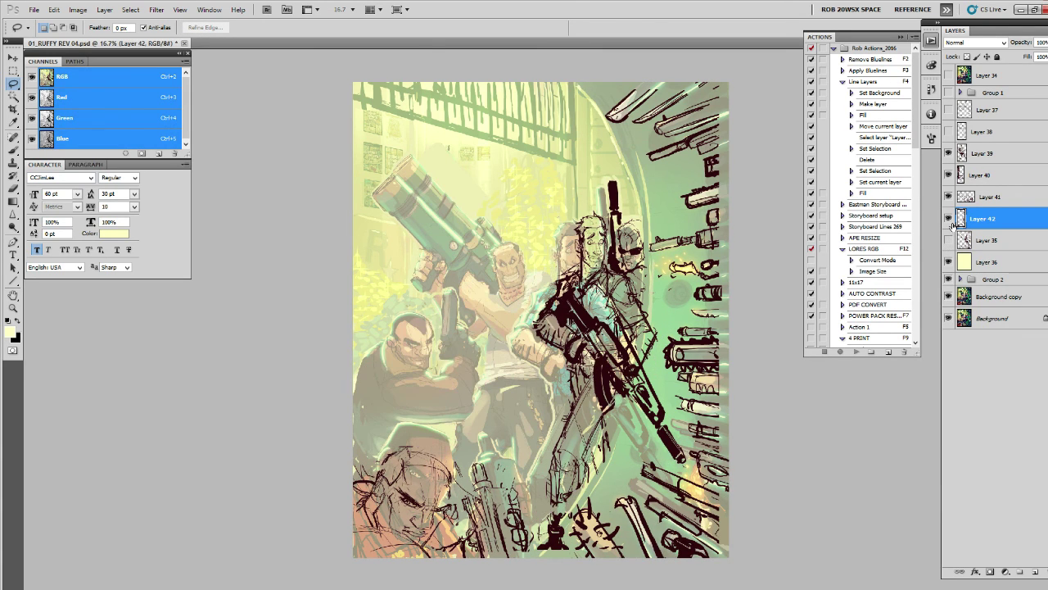
pyautogui.click(949, 218)
pyautogui.click(949, 196)
pyautogui.click(949, 174)
pyautogui.click(949, 153)
pyautogui.click(948, 153)
pyautogui.click(949, 131)
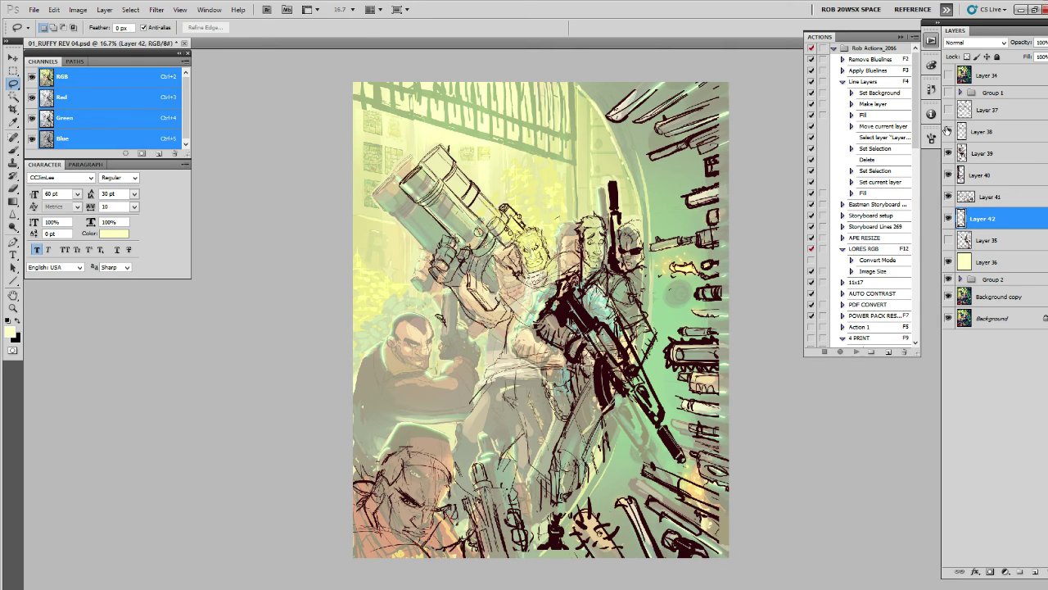
pyautogui.click(949, 110)
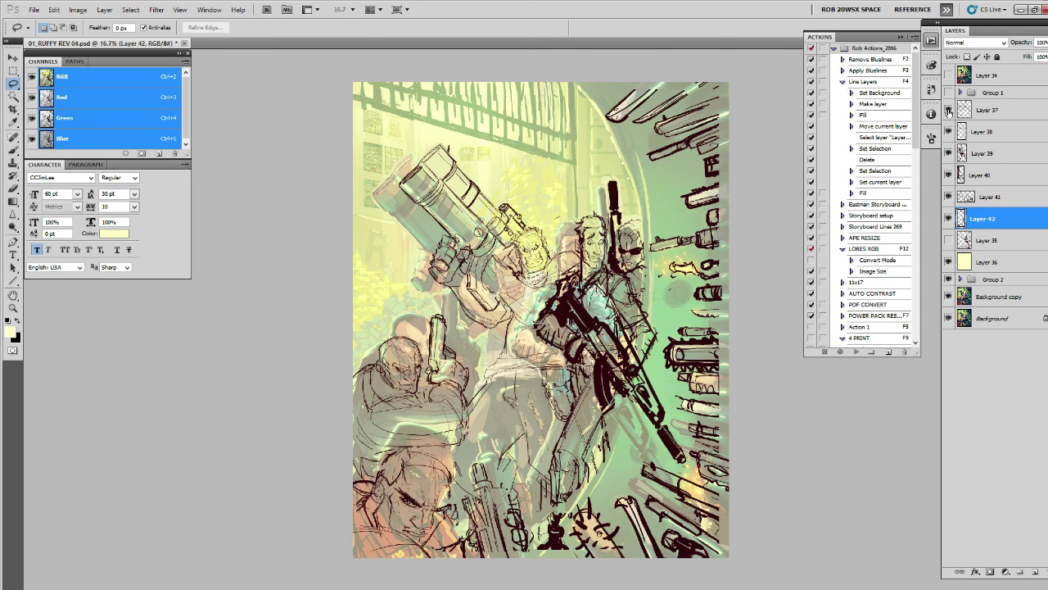
pyautogui.moveTo(950, 109); pyautogui.dragTo(949, 218)
pyautogui.click(949, 219)
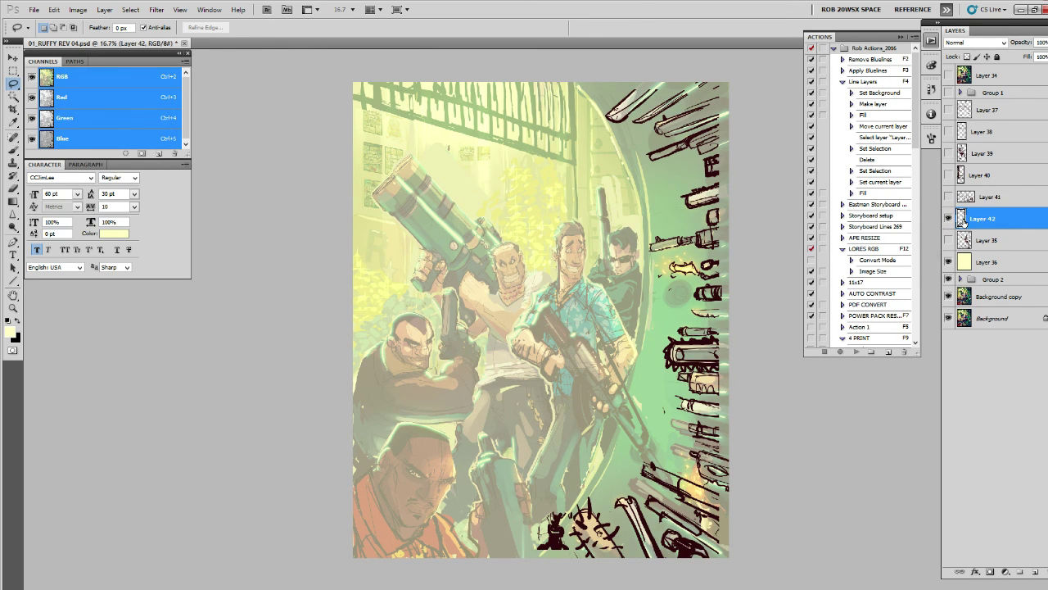
# Step: Select the lower weapons and rotate them about -26°, nudging them slightly right
pyautogui.moveTo(691, 469); pyautogui.dragTo(688, 468)
pyautogui.press('Delete')
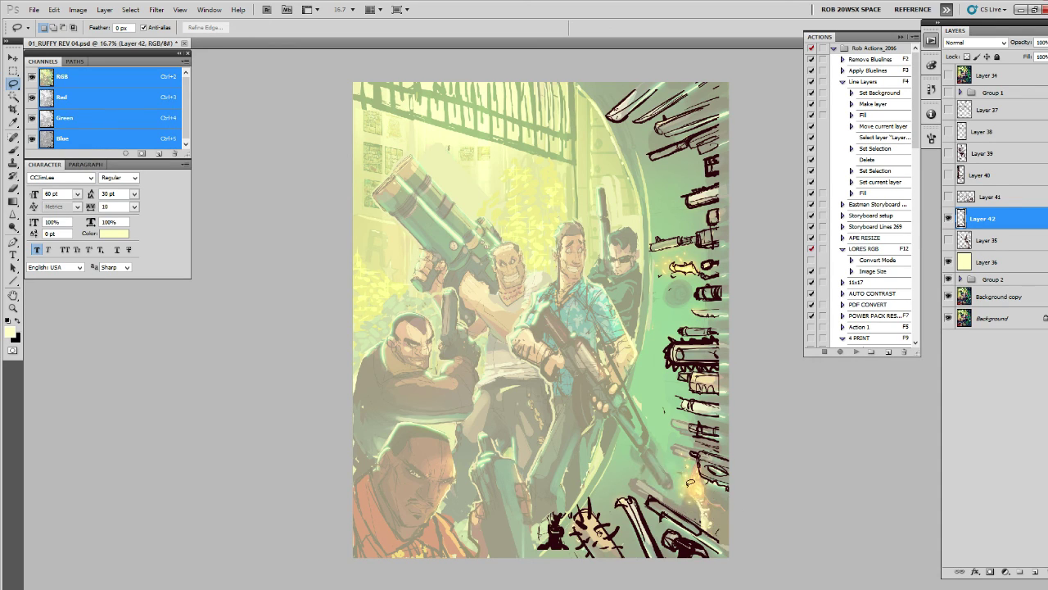
pyautogui.moveTo(553, 505); pyautogui.dragTo(729, 523)
pyautogui.press('v')
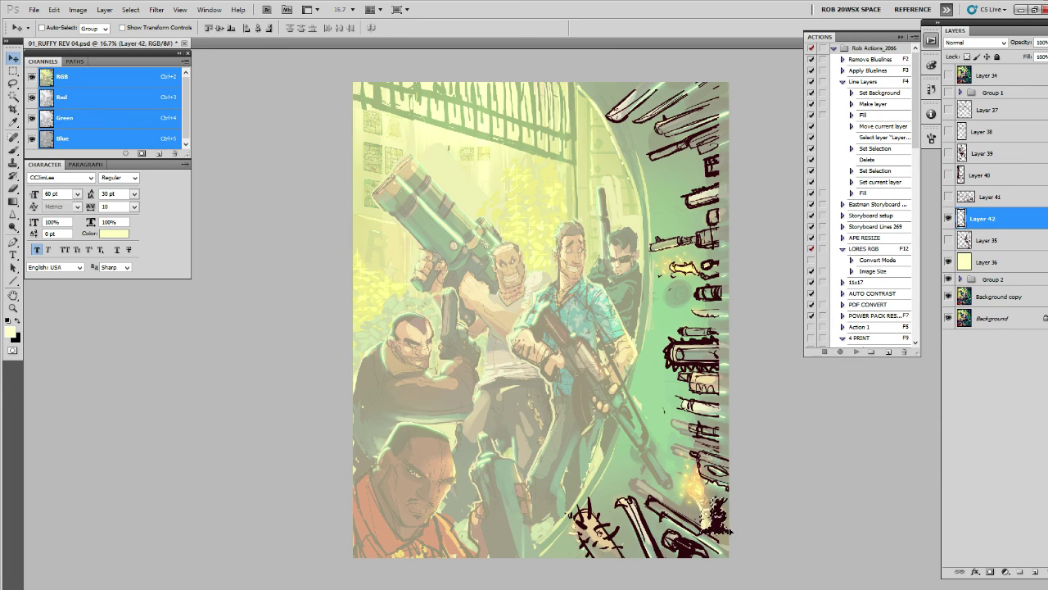
pyautogui.hotkey('ctrl', 't')
pyautogui.moveTo(773, 481); pyautogui.dragTo(744, 525)
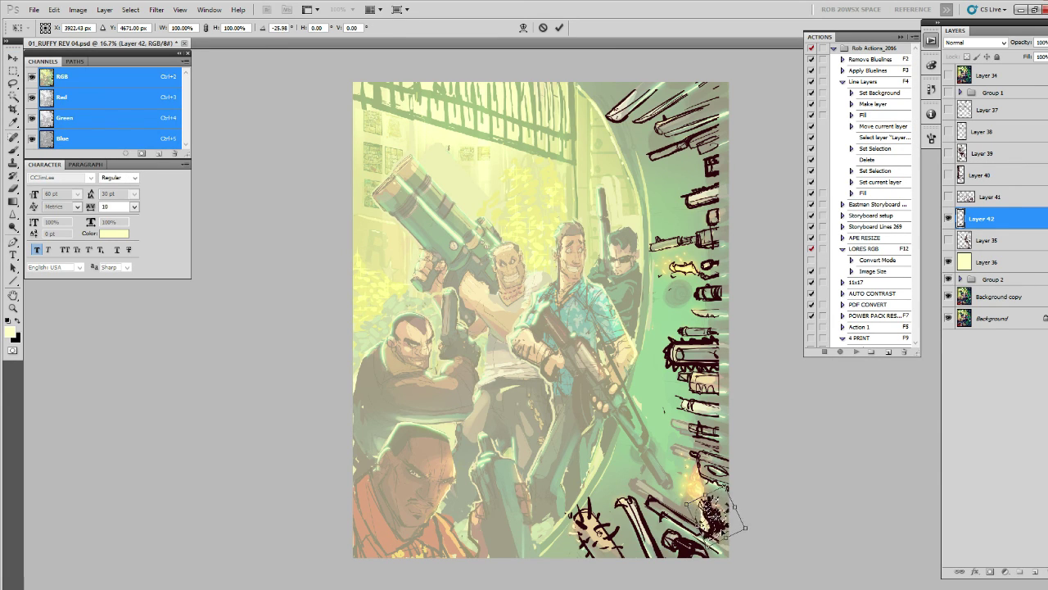
pyautogui.press('Right')
pyautogui.press('Right')
pyautogui.press('Right')
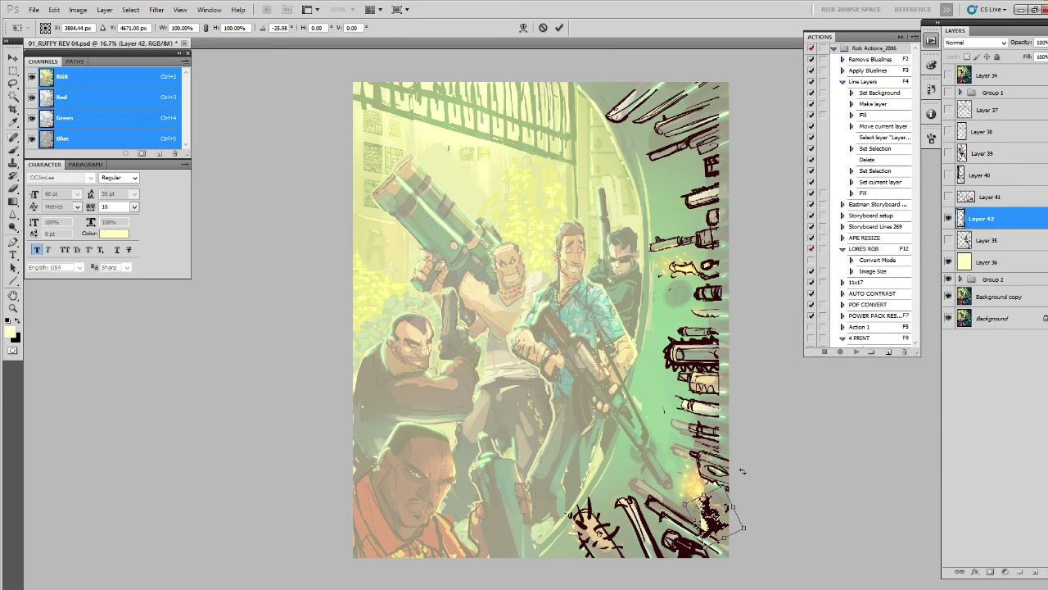
pyautogui.press('Return')
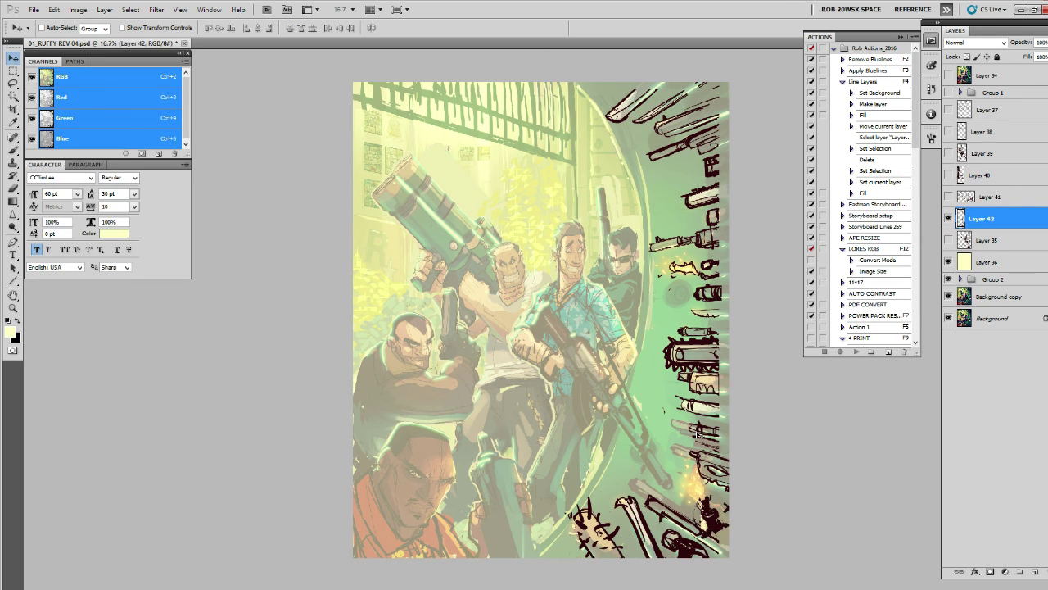
# Step: Lasso the weapons running along the vault edge on the right
pyautogui.press('l')
pyautogui.moveTo(706, 421)
pyautogui.mouseDown()
pyautogui.moveTo(739, 432)
pyautogui.moveTo(708, 419)
pyautogui.moveTo(715, 345)
pyautogui.mouseUp()
pyautogui.press('v')
pyautogui.press('l')
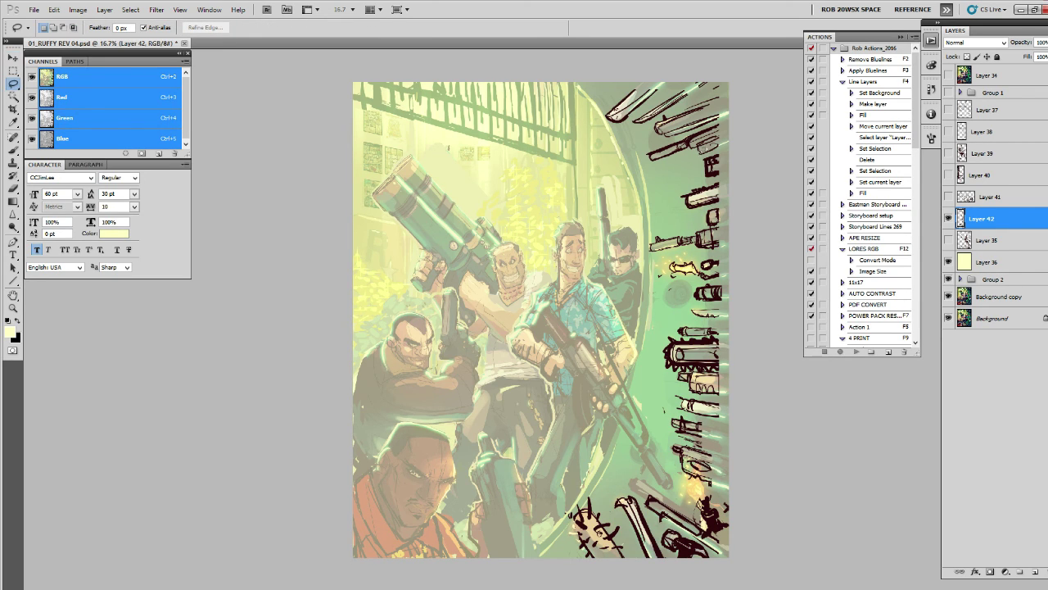
# Step: Show Layer 41's bottom-left face sketch and move it up over the painted face
pyautogui.click(949, 197)
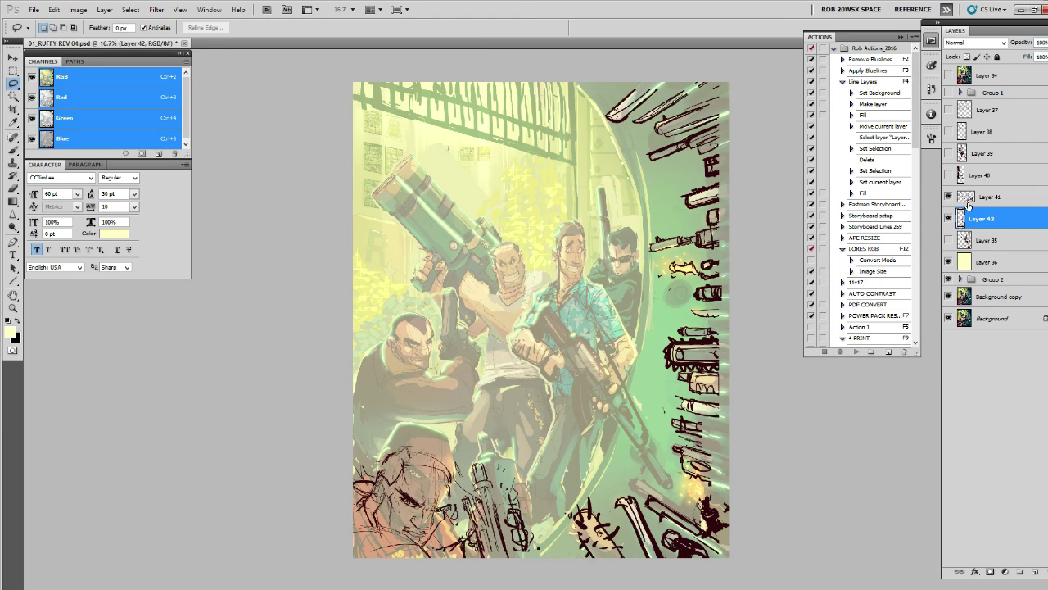
pyautogui.click(969, 203)
pyautogui.press('v')
pyautogui.moveTo(585, 471); pyautogui.dragTo(581, 442)
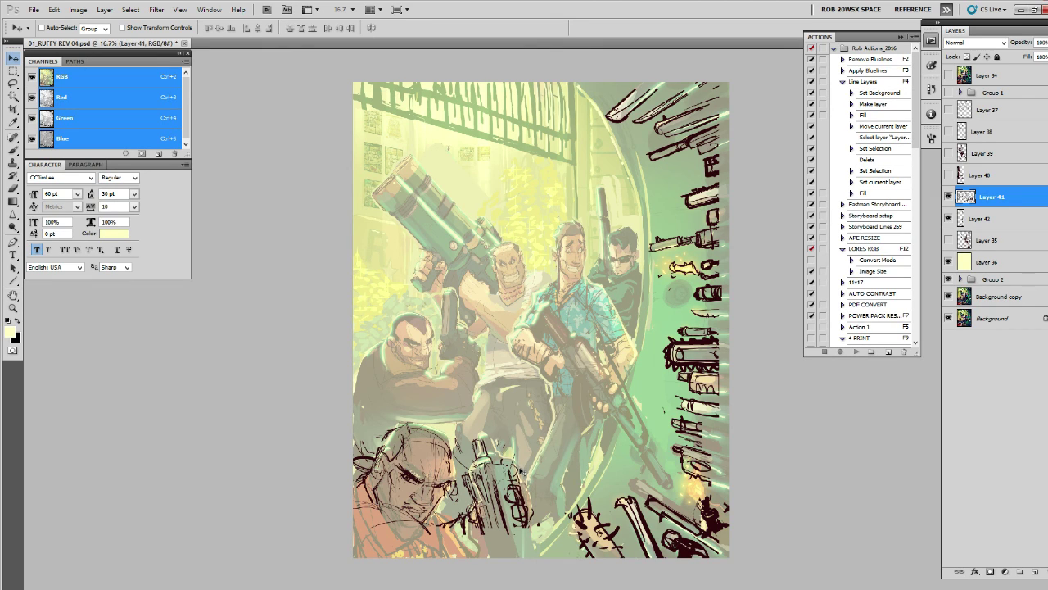
pyautogui.moveTo(522, 473); pyautogui.dragTo(525, 471)
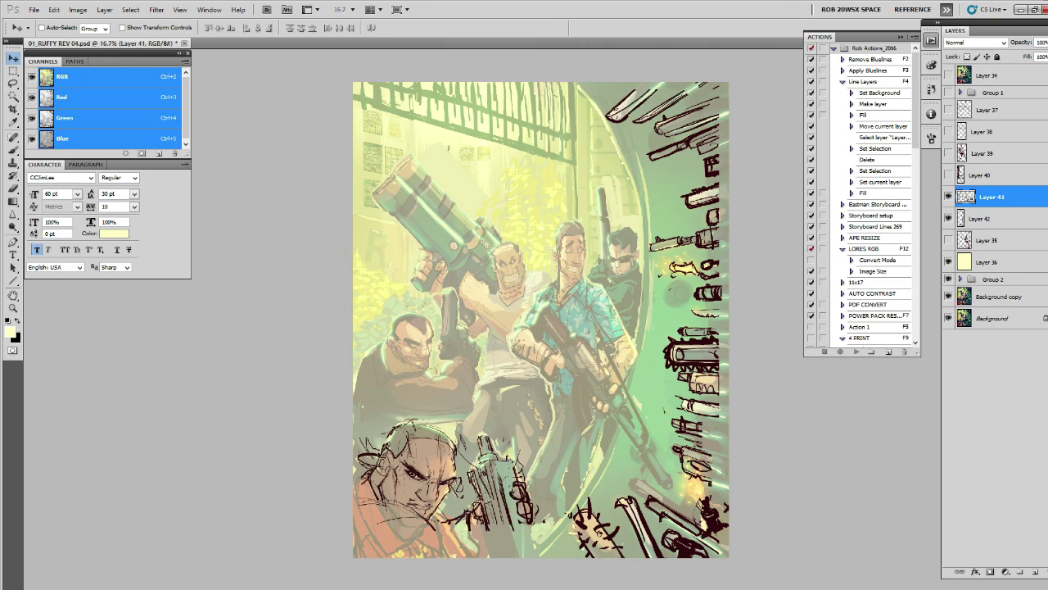
pyautogui.press('b')
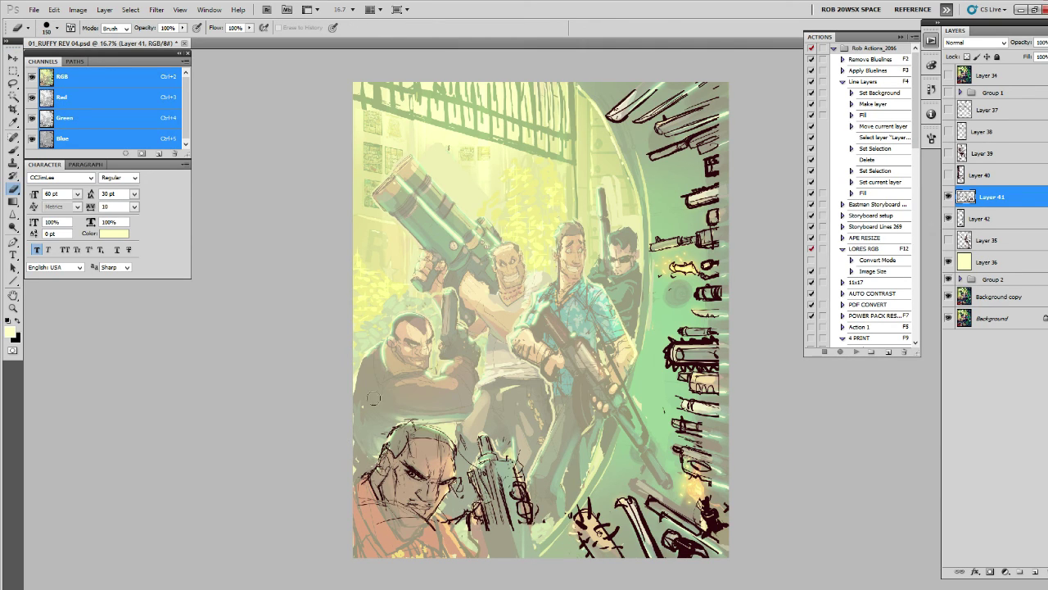
# Step: Show Layer 40's sunglasses-man sketch and shift it slightly left over his painted figure
pyautogui.click(950, 175)
pyautogui.click(960, 177)
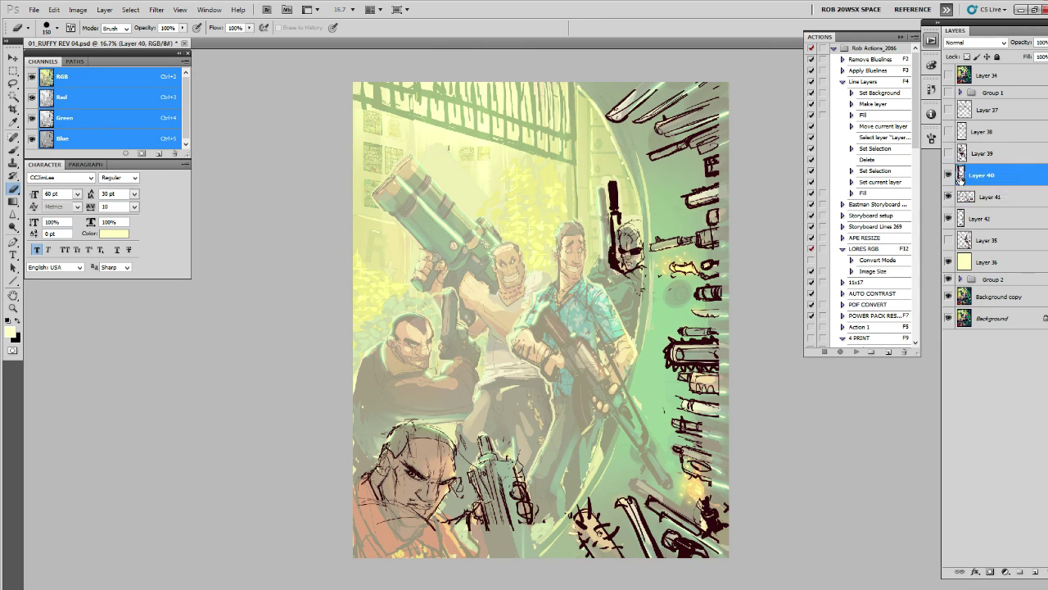
pyautogui.press('v')
pyautogui.moveTo(726, 284)
pyautogui.mouseDown()
pyautogui.moveTo(697, 306)
pyautogui.moveTo(707, 304)
pyautogui.mouseUp()
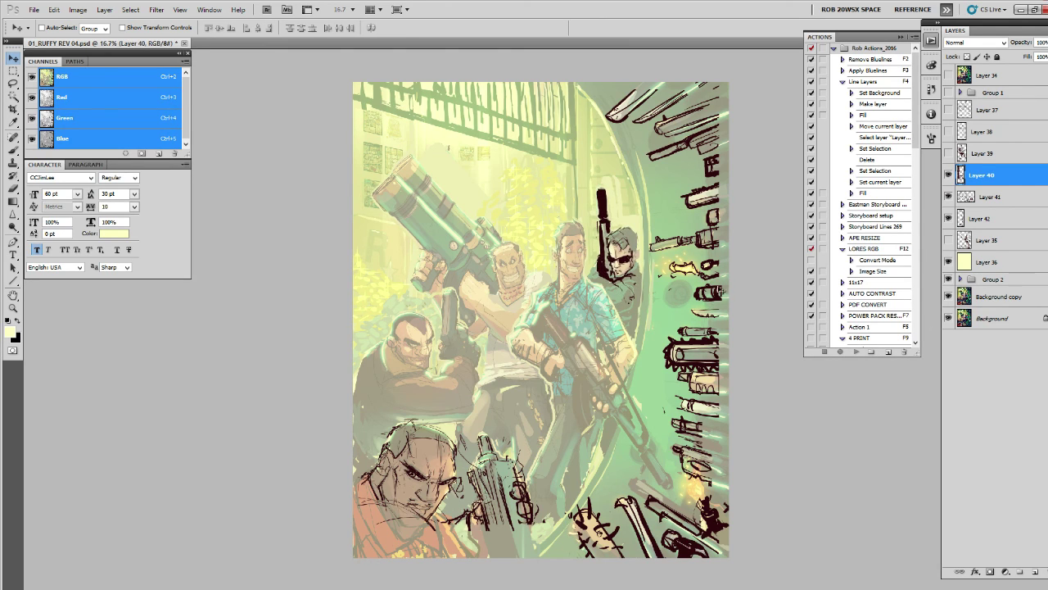
# Step: Show Layer 39 and line up the central gunman sketch with his painted figure
pyautogui.click(949, 153)
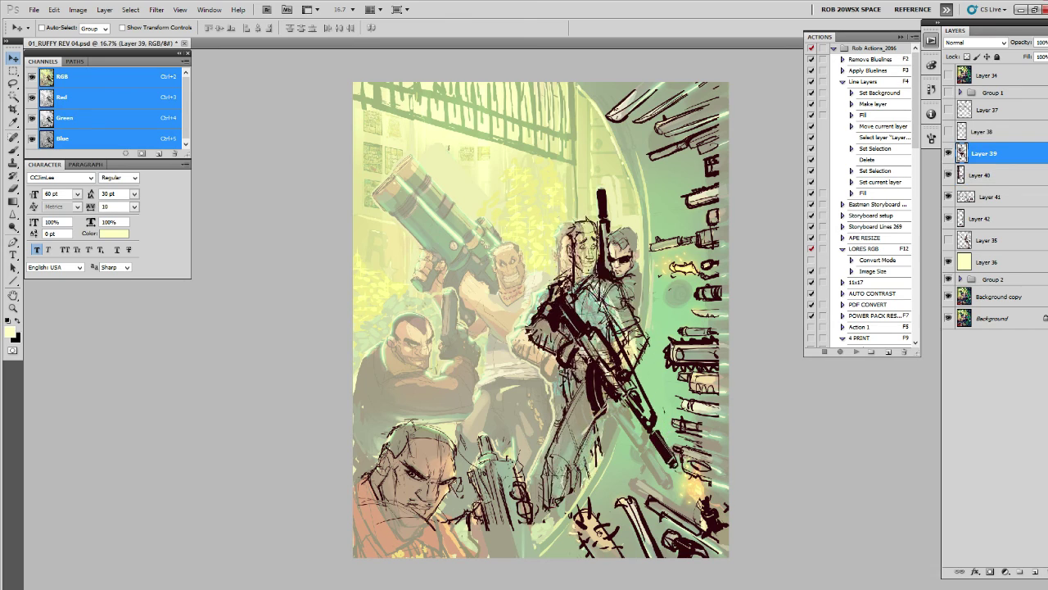
pyautogui.moveTo(662, 352); pyautogui.dragTo(659, 353)
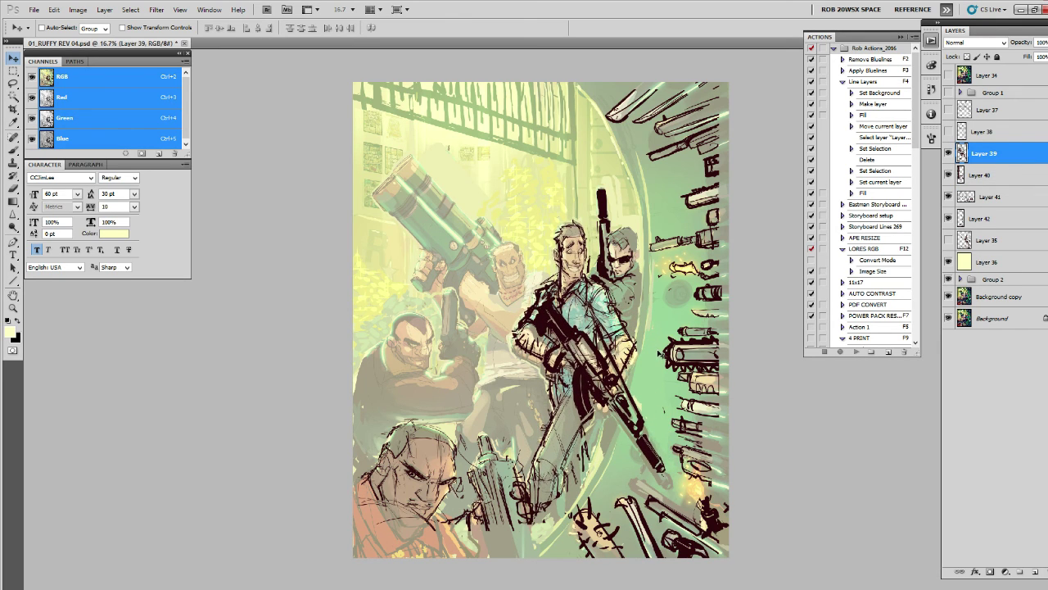
pyautogui.moveTo(660, 353); pyautogui.dragTo(662, 353)
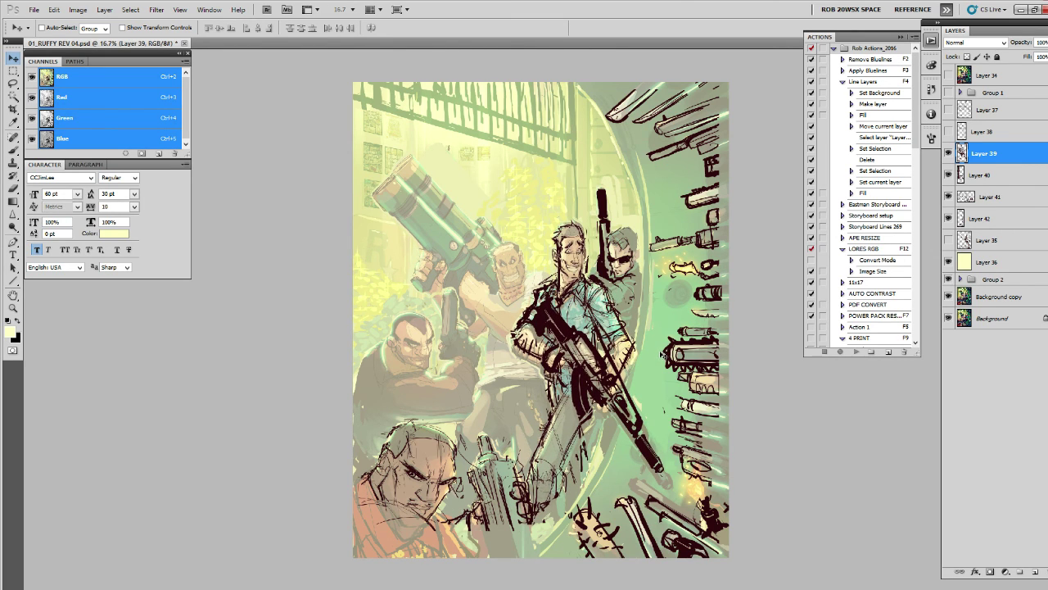
# Step: Scale the gunman sketch to 105.08% width and 107.57% height, then reveal Layer 38's bazooka sketch
pyautogui.hotkey('ctrl', 't')
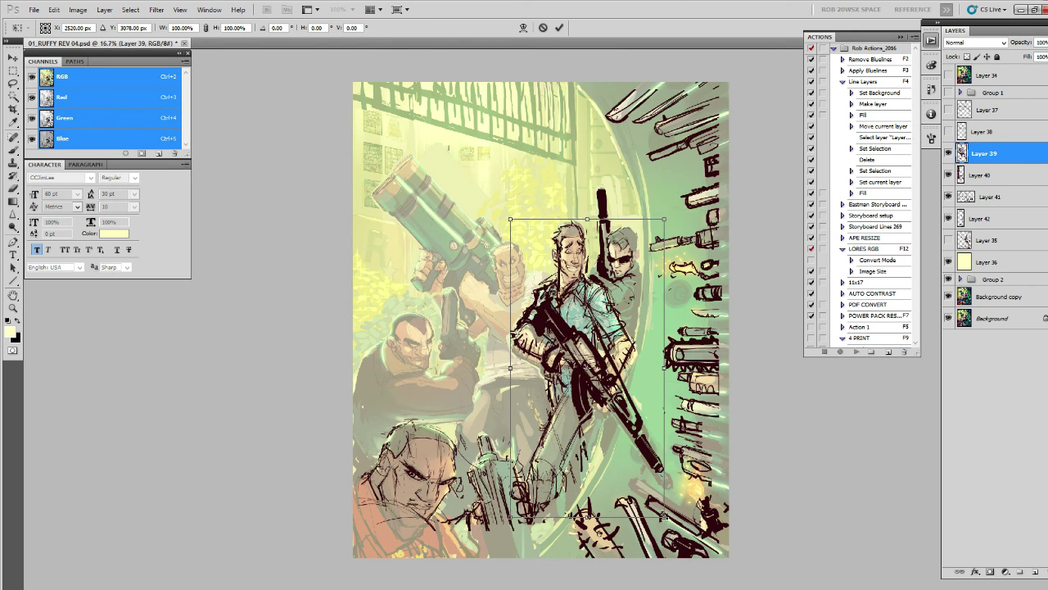
pyautogui.moveTo(664, 518); pyautogui.dragTo(670, 531)
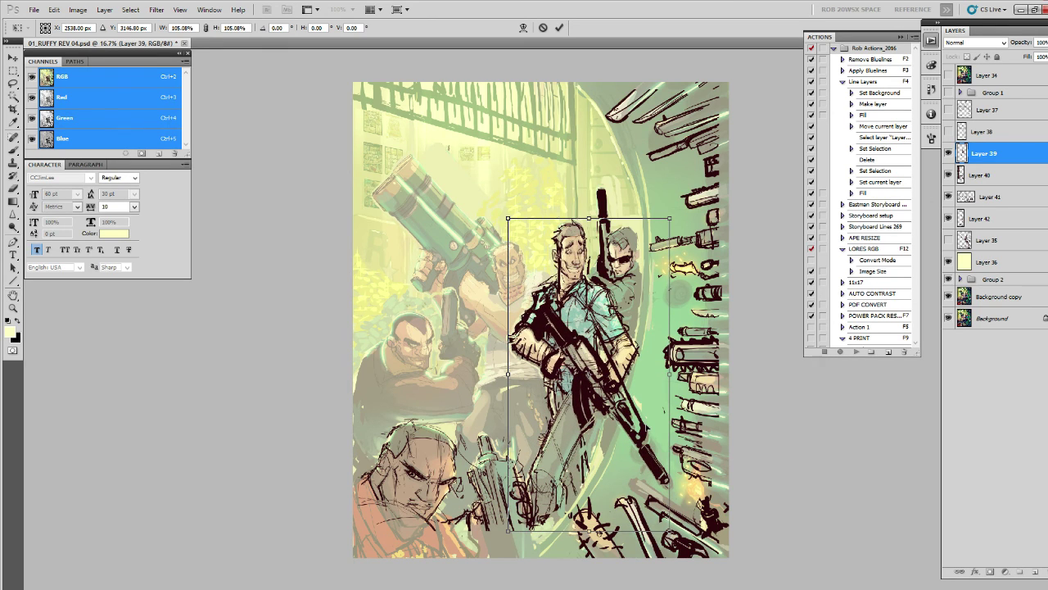
pyautogui.moveTo(591, 216); pyautogui.dragTo(587, 218)
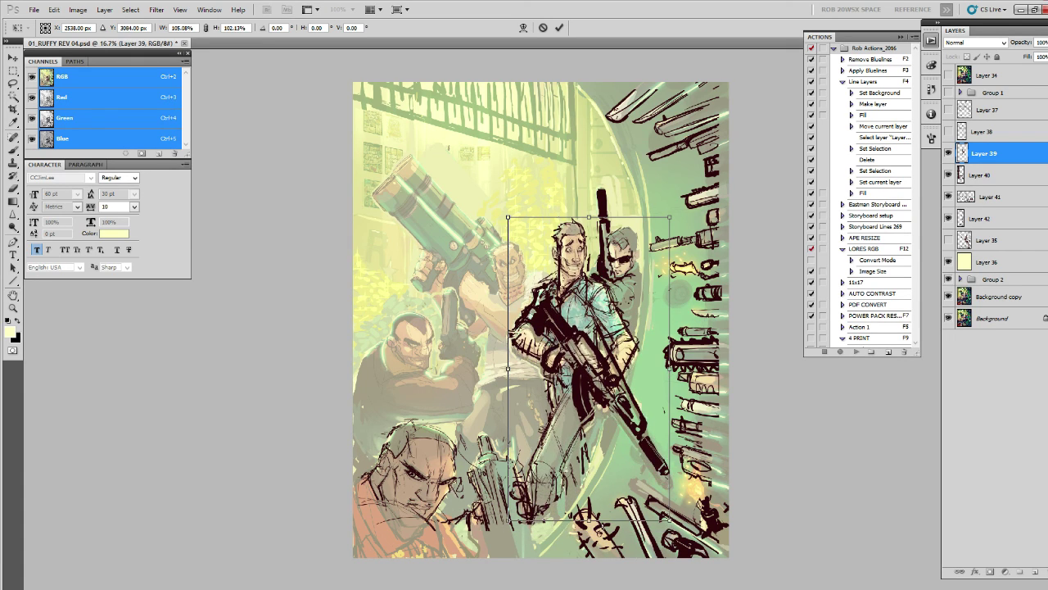
pyautogui.moveTo(604, 531); pyautogui.dragTo(604, 537)
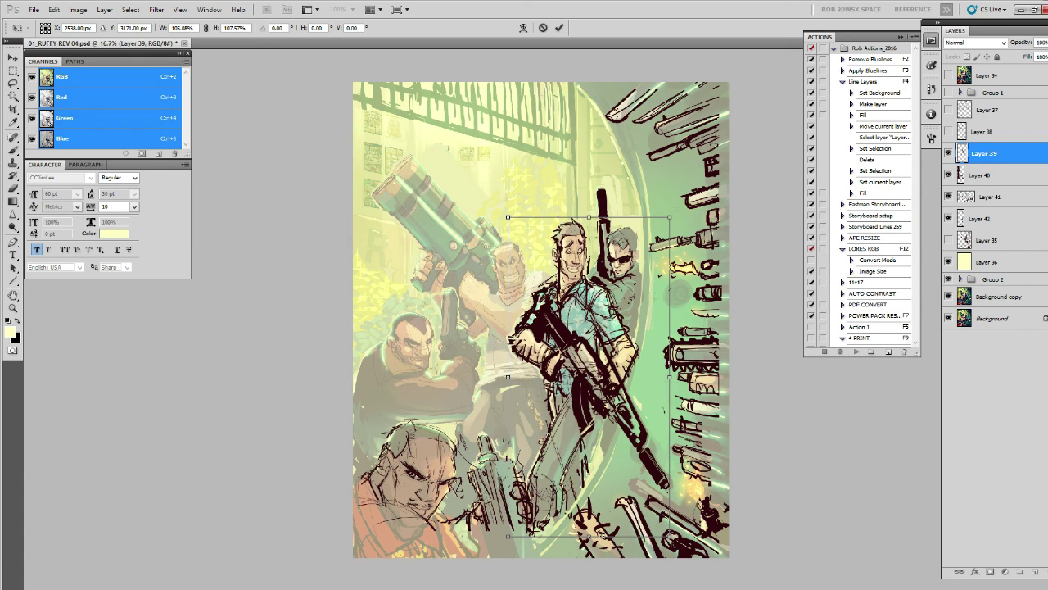
pyautogui.press('Return')
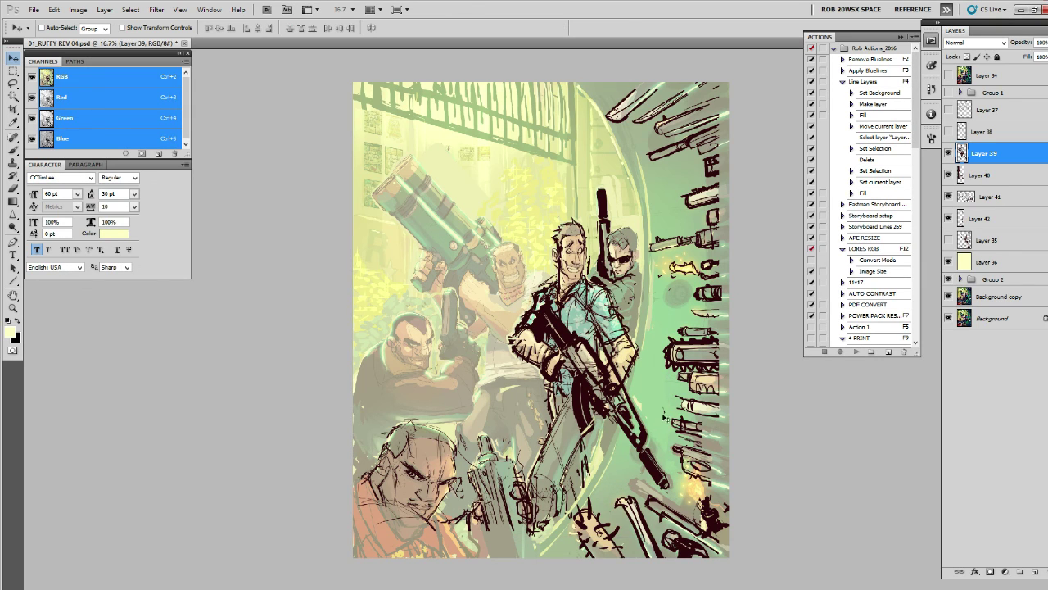
pyautogui.click(948, 131)
pyautogui.hotkey('alt', ']')
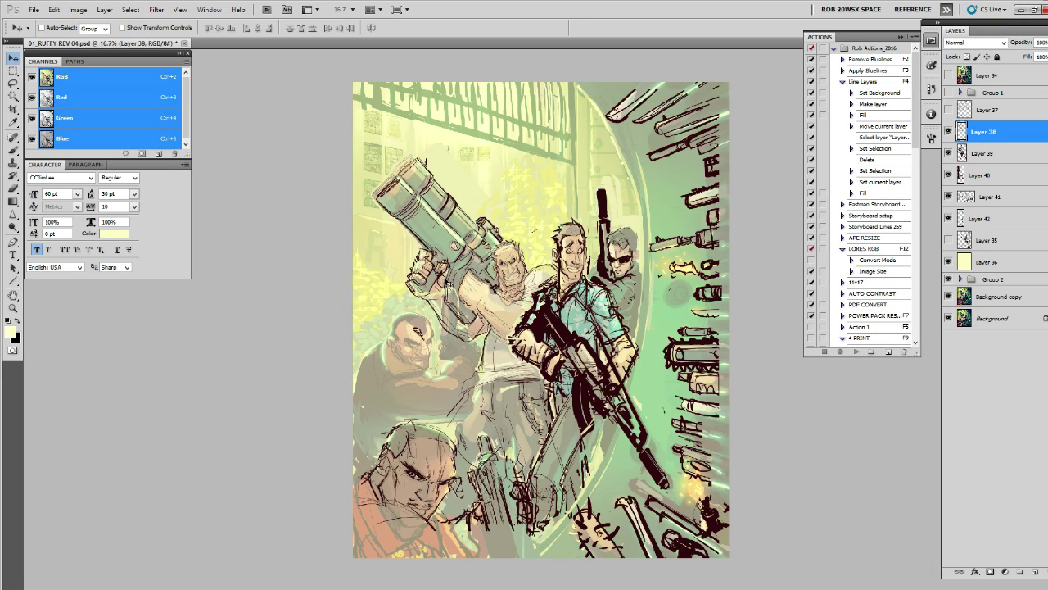
# Step: Lasso the gunner's sketched hand on Layer 38 and shrink it to about 89%
pyautogui.press('l')
pyautogui.moveTo(453, 269); pyautogui.dragTo(493, 326)
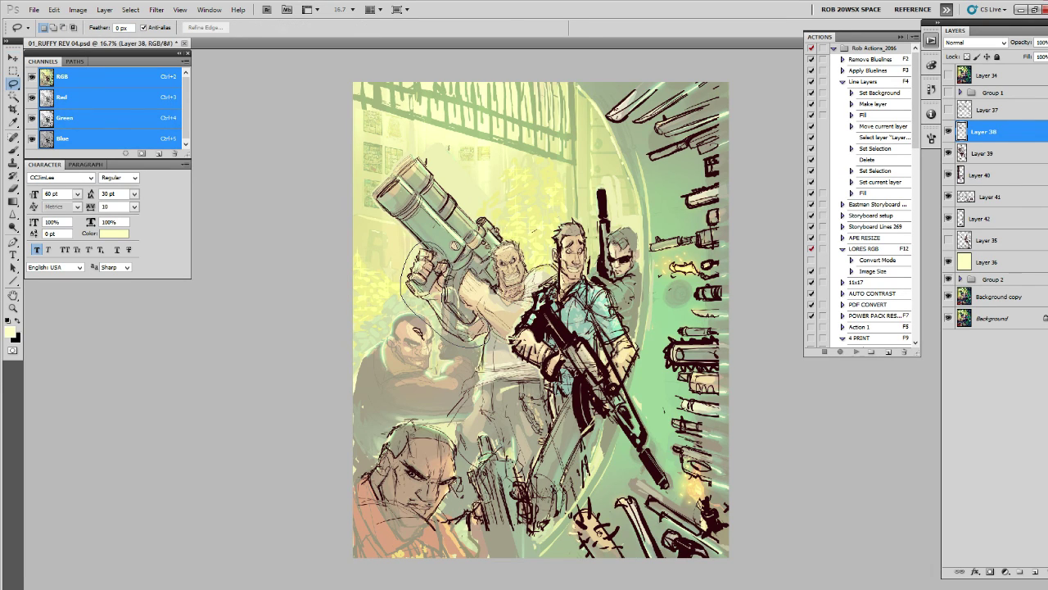
pyautogui.hotkey('ctrl', 't')
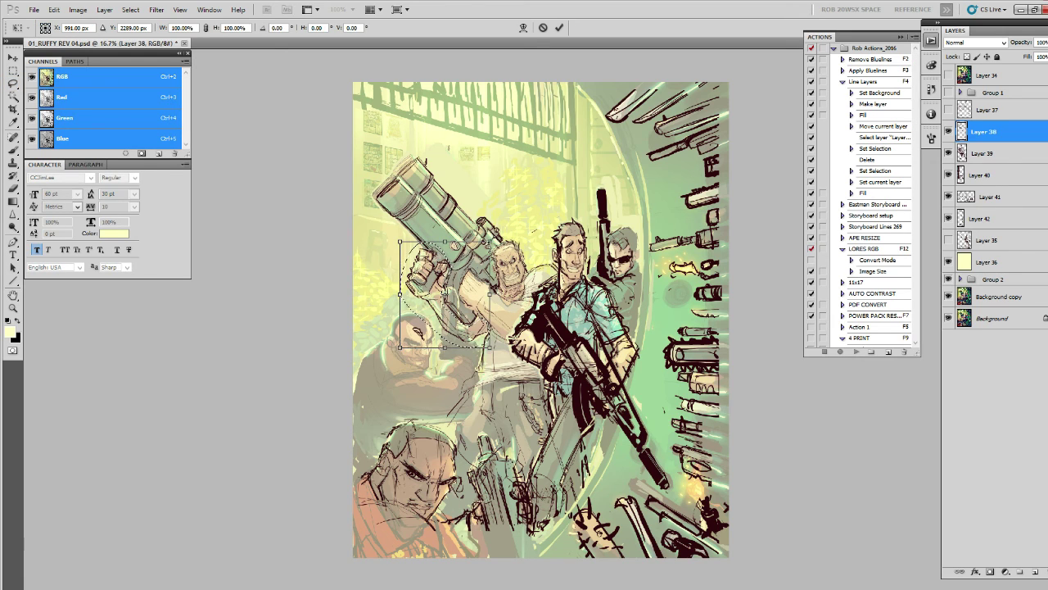
pyautogui.moveTo(487, 342); pyautogui.dragTo(486, 341)
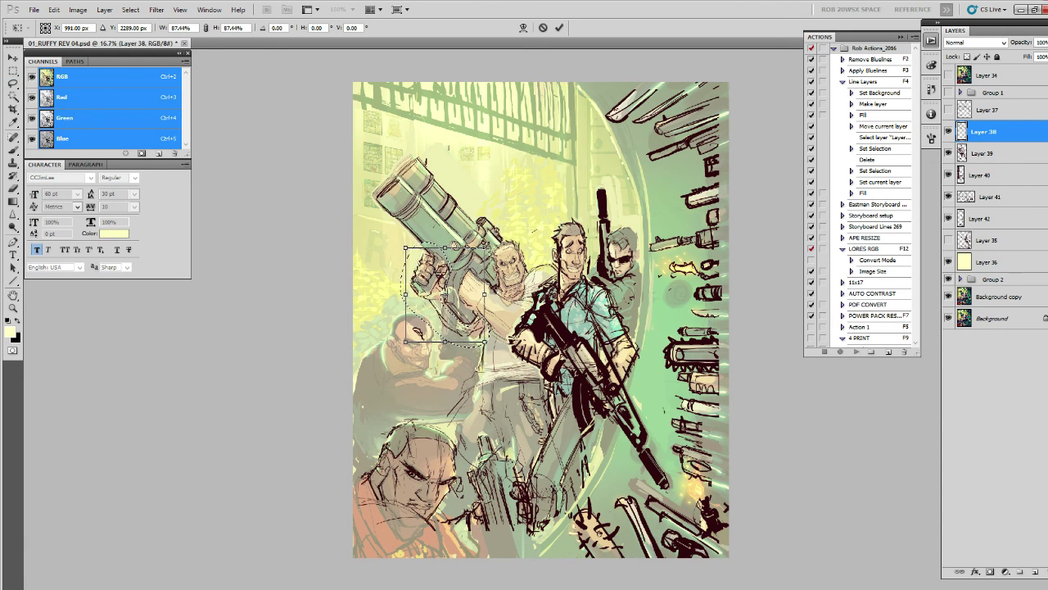
pyautogui.press('Return')
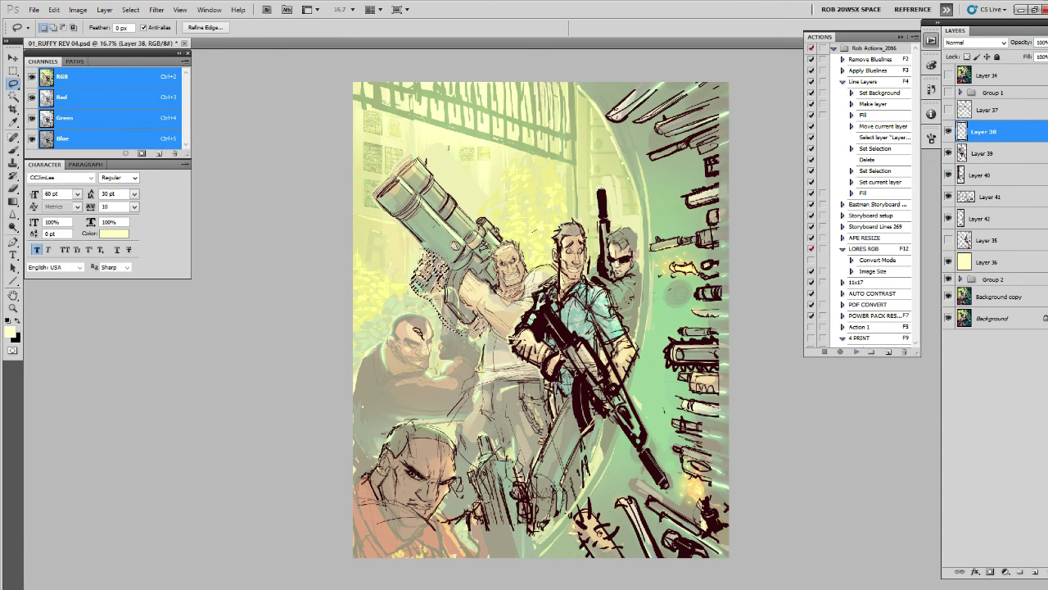
pyautogui.hotkey('ctrl', 'd')
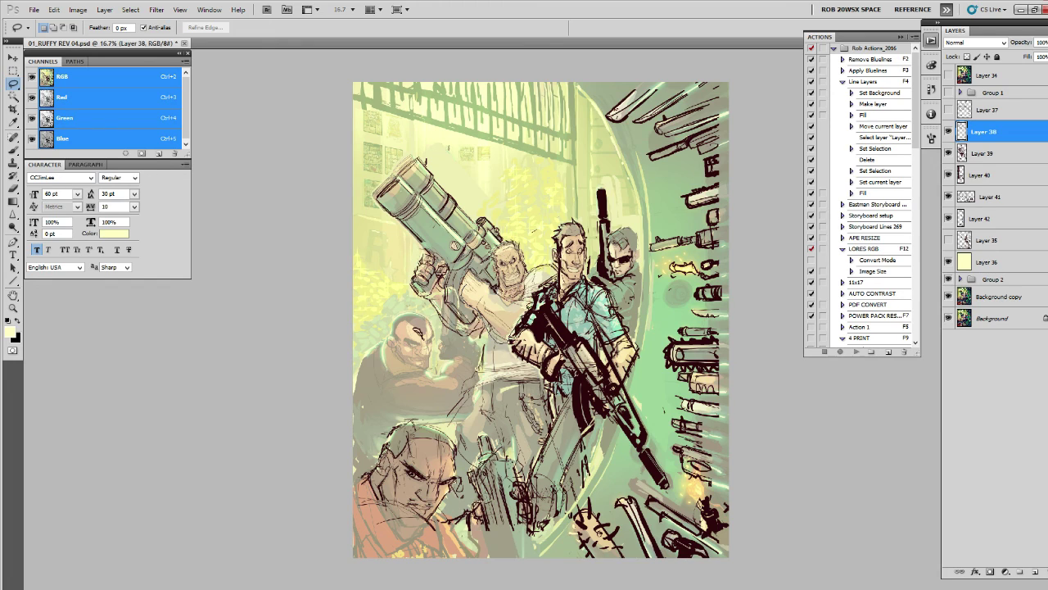
# Step: Lasso part of the gunner's lower figure and shift it slightly into place
pyautogui.press('v')
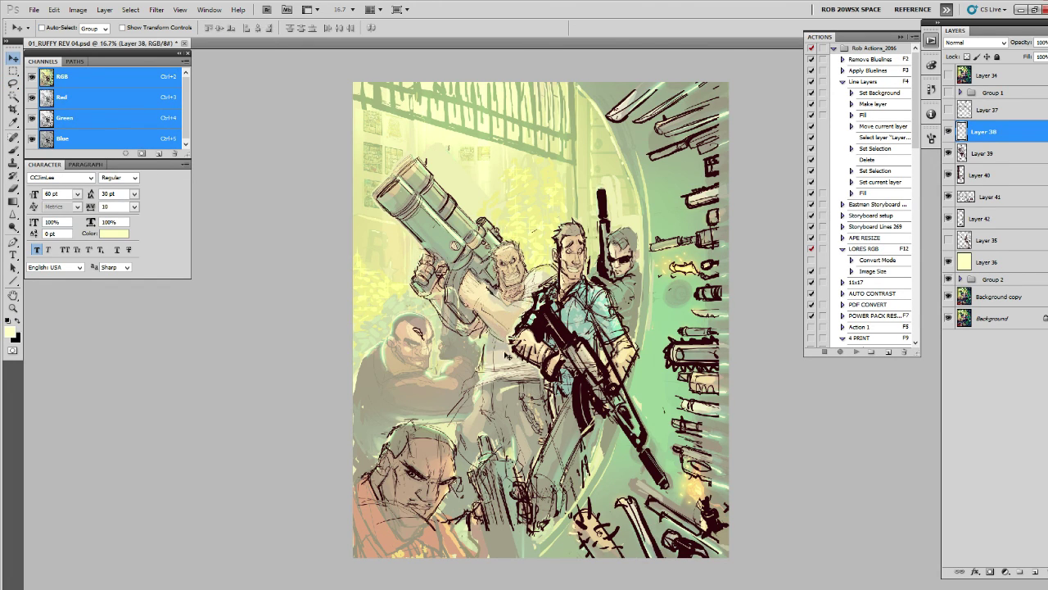
pyautogui.press('l')
pyautogui.moveTo(487, 338); pyautogui.dragTo(480, 473)
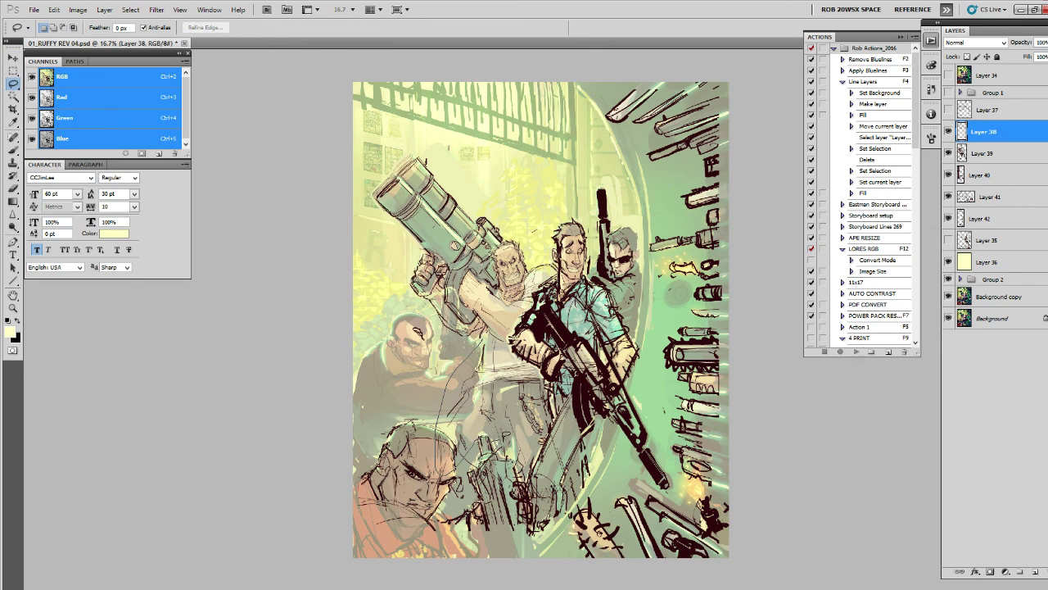
pyautogui.press('v')
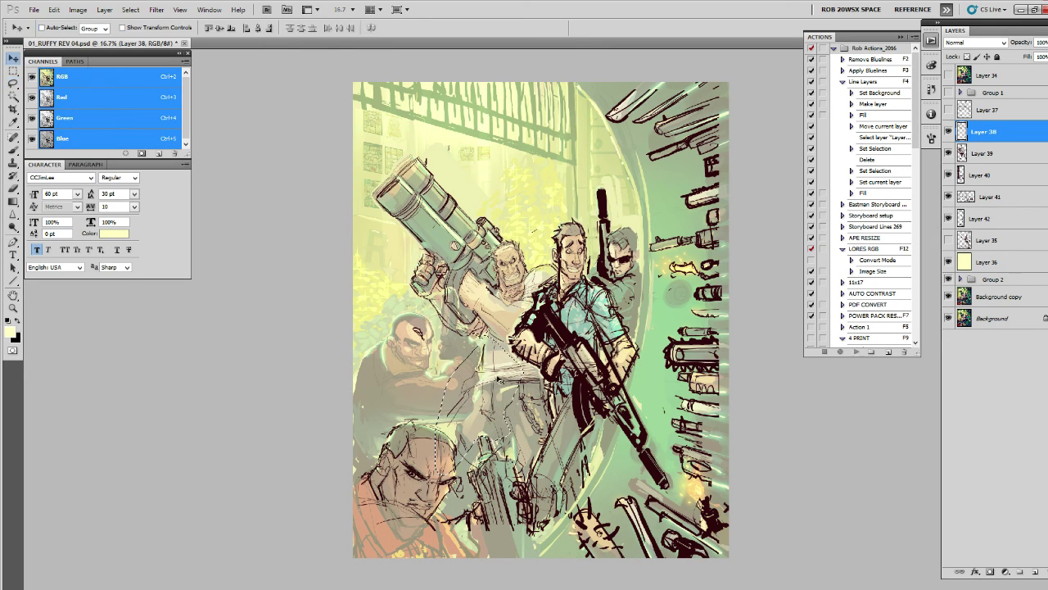
pyautogui.moveTo(507, 382); pyautogui.dragTo(509, 380)
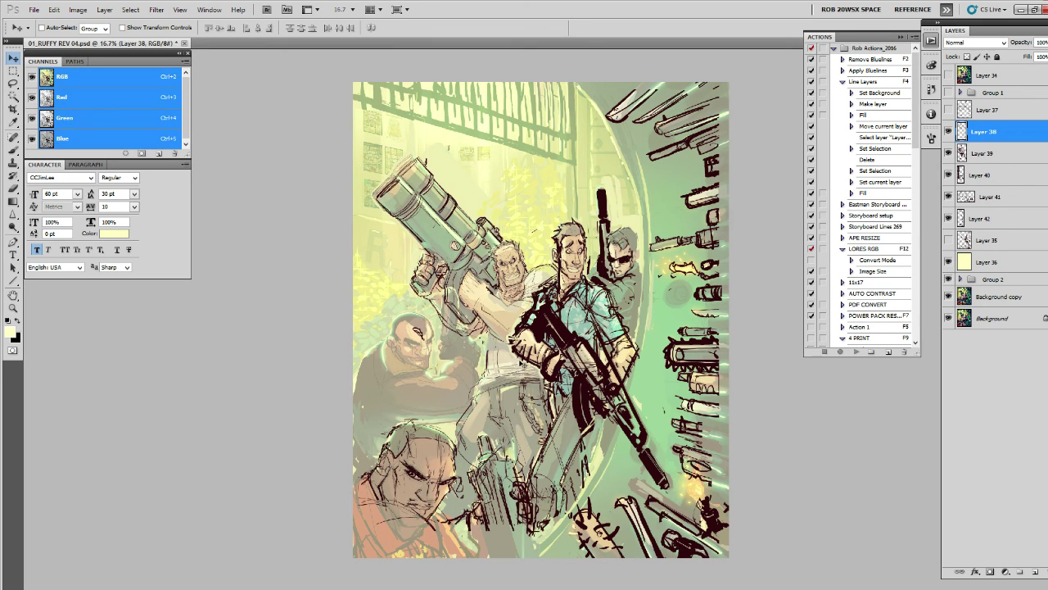
# Step: Show Layer 37's left-figures sketch and nudge it up, right, then down into place
pyautogui.click(948, 110)
pyautogui.click(982, 110)
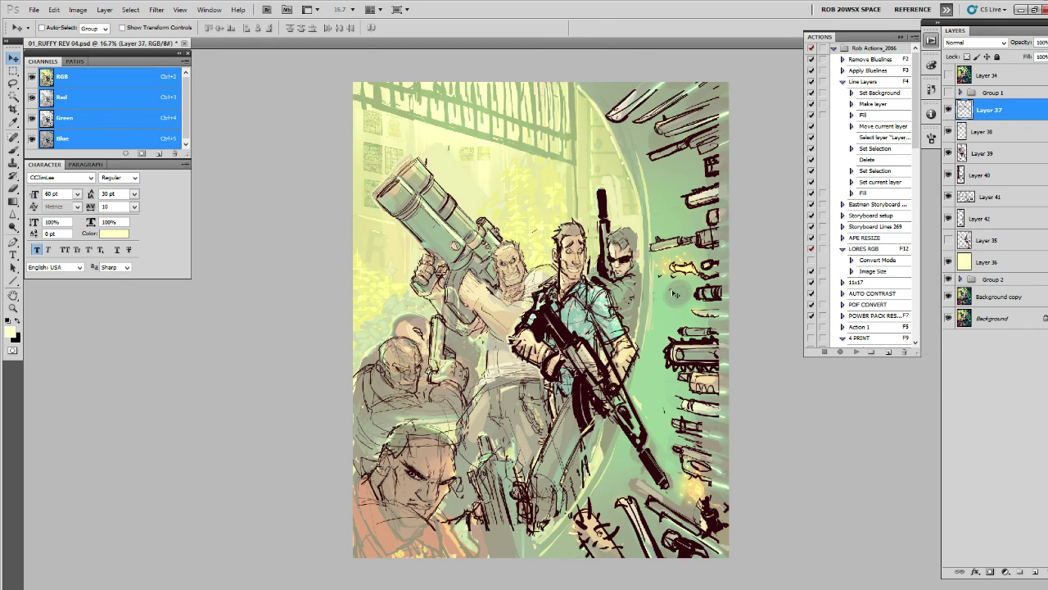
pyautogui.moveTo(514, 385); pyautogui.dragTo(521, 367)
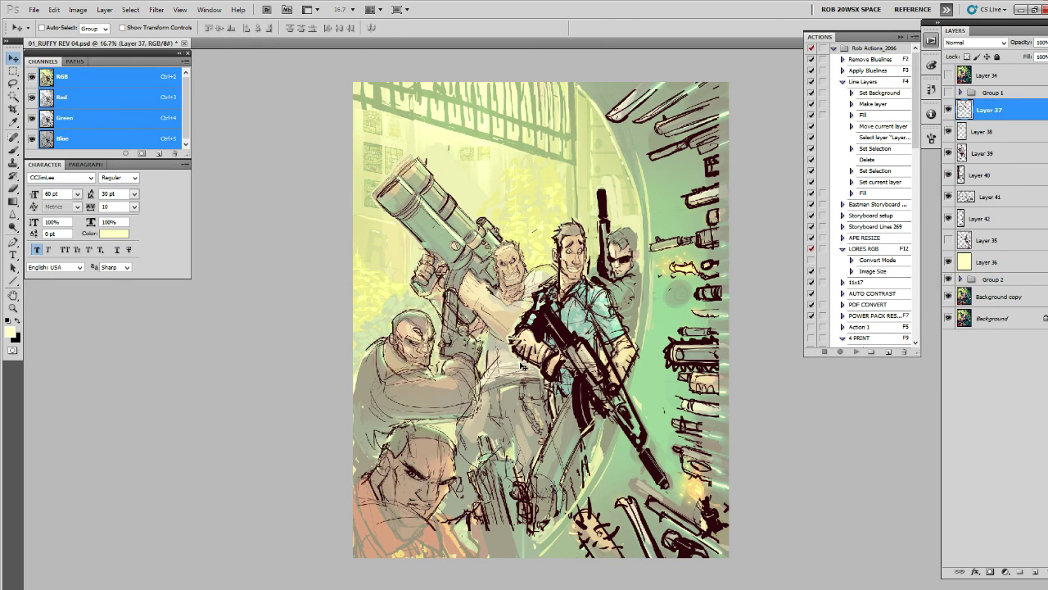
pyautogui.press('Down')
pyautogui.press('Down')
pyautogui.press('Down')
pyautogui.press('Down')
pyautogui.press('Down')
pyautogui.press('Down')
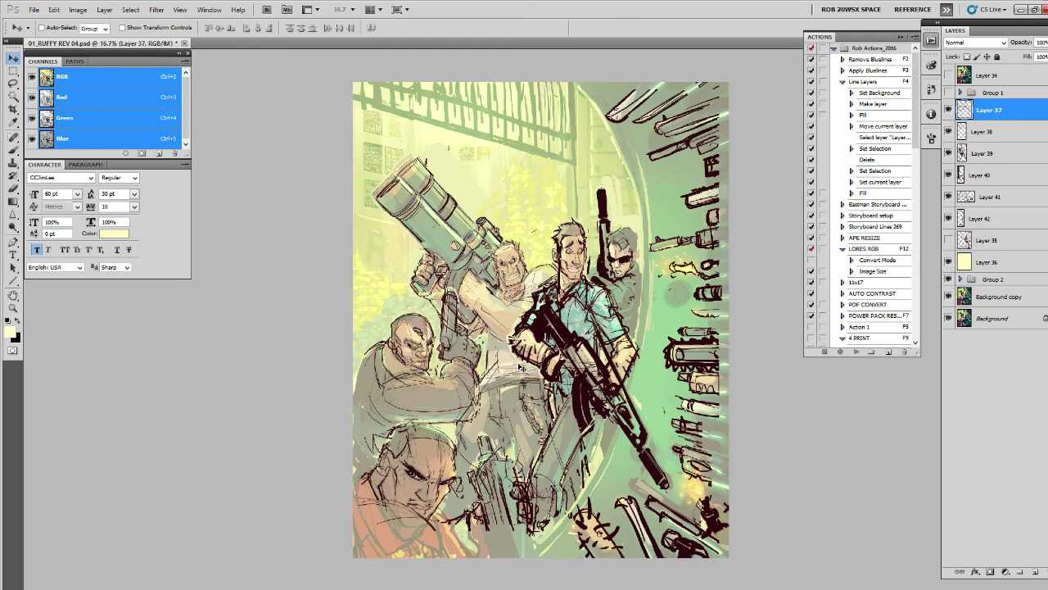
pyautogui.moveTo(521, 366); pyautogui.dragTo(518, 369)
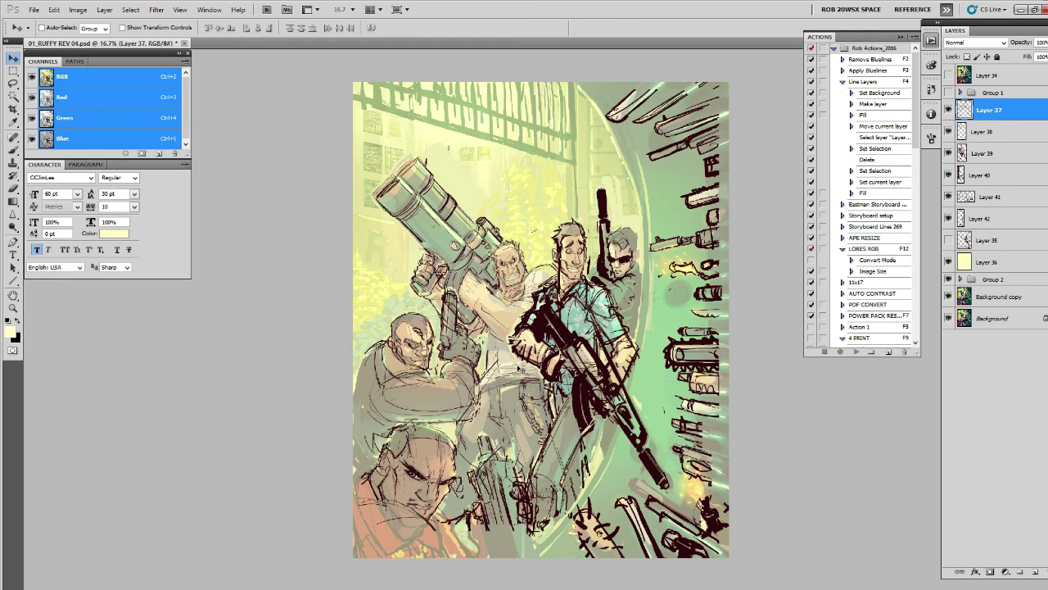
pyautogui.press('Down')
pyautogui.press('Down')
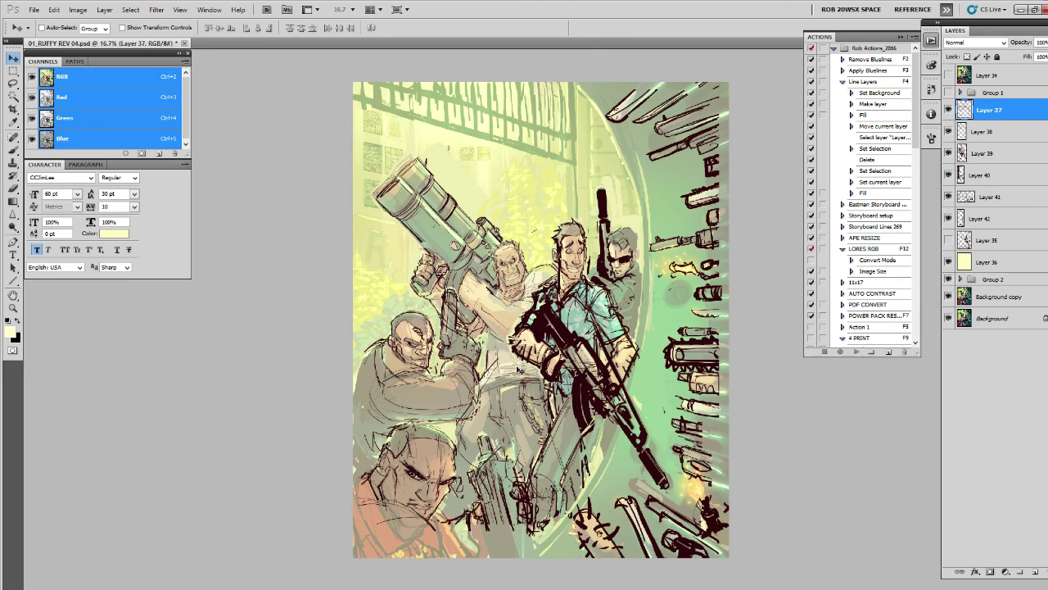
pyautogui.press('Down')
pyautogui.press('Down')
pyautogui.press('Down')
pyautogui.press('Down')
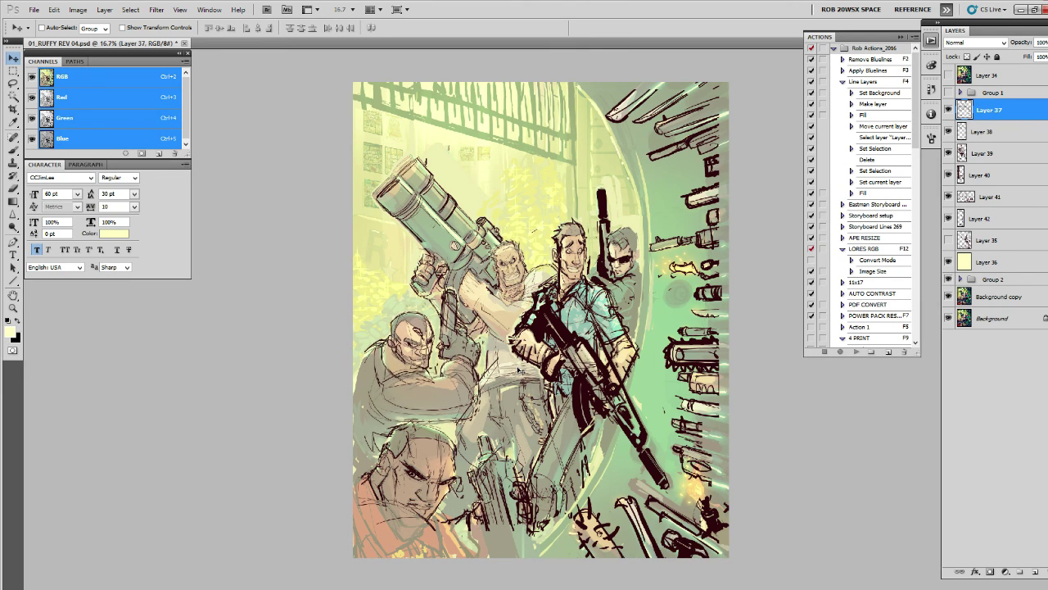
pyautogui.press('Down')
pyautogui.press('Down')
pyautogui.press('Down')
pyautogui.press('Down')
pyautogui.press('Down')
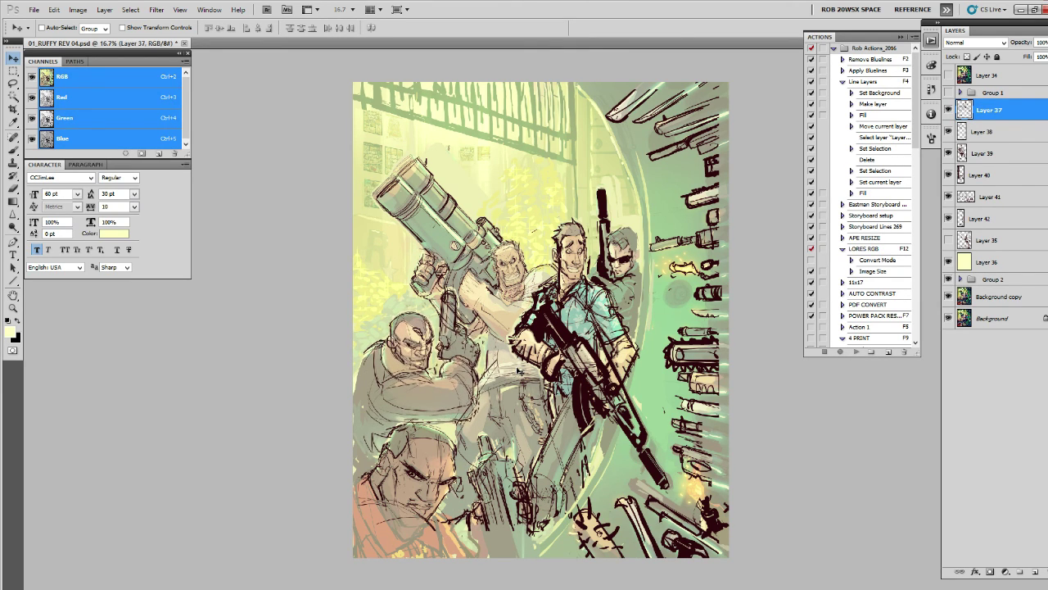
pyautogui.press('Down')
pyautogui.press('Down')
pyautogui.press('Down')
pyautogui.press('Down')
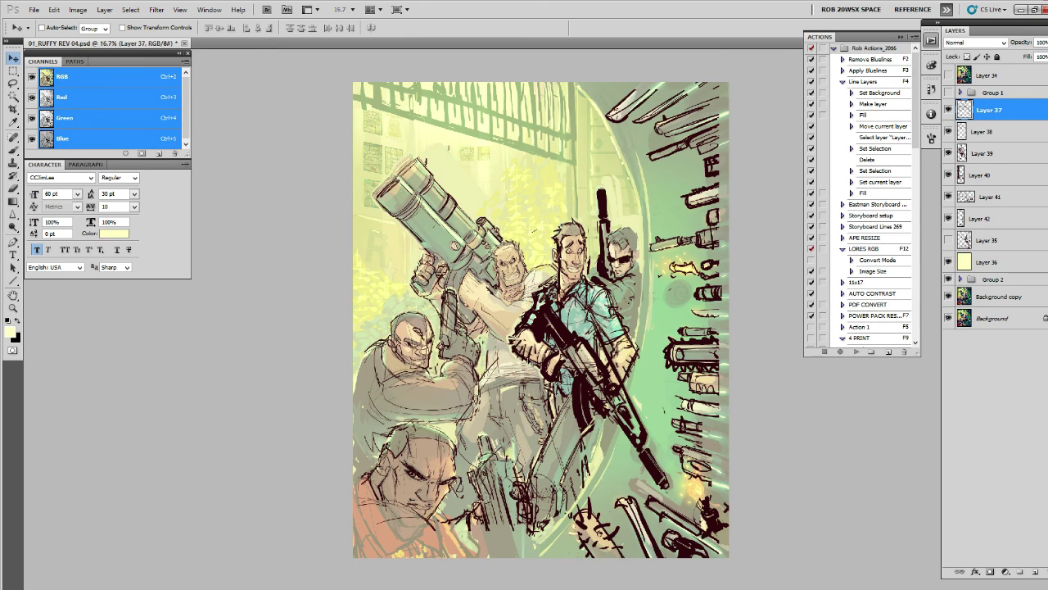
pyautogui.press('Down')
pyautogui.press('Down')
pyautogui.press('Down')
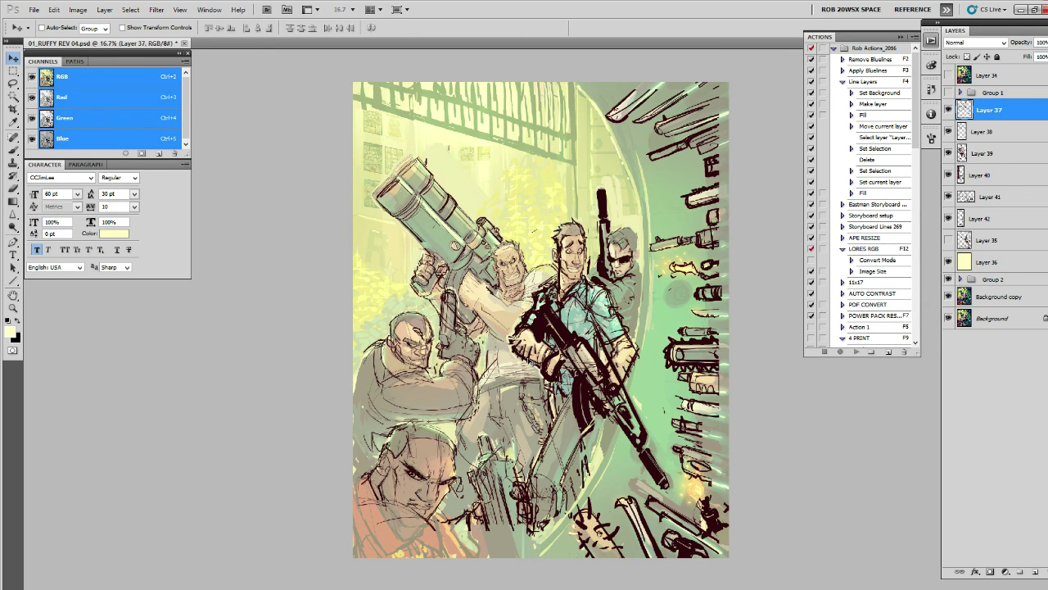
pyautogui.press('Down')
pyautogui.press('Down')
# Step: On Layer 38, redraw a longer, cleaner pistol with the brush
pyautogui.click(947, 109)
pyautogui.click(948, 133)
pyautogui.click(960, 131)
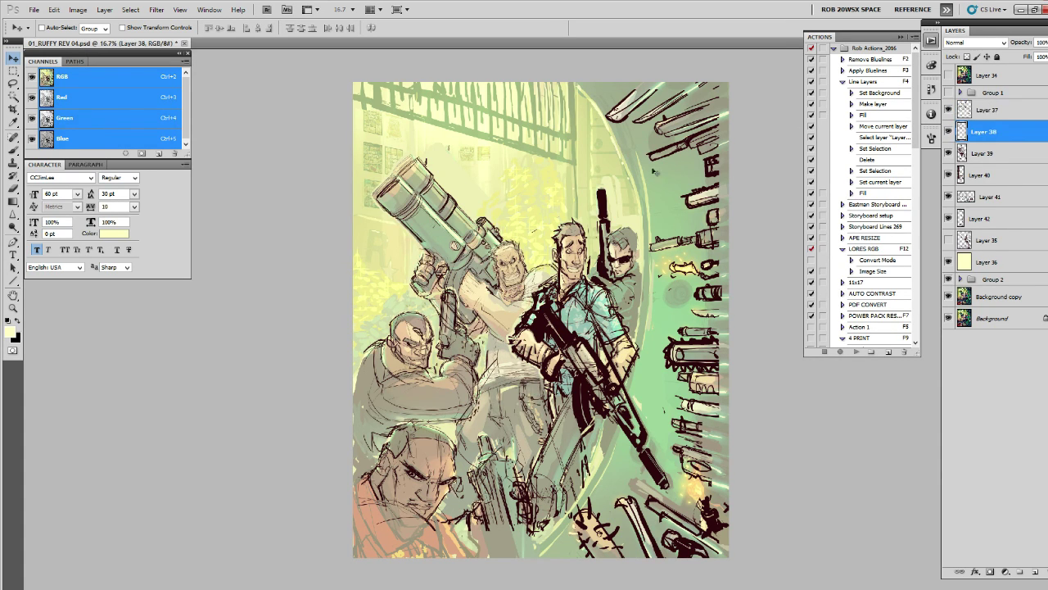
pyautogui.press('b')
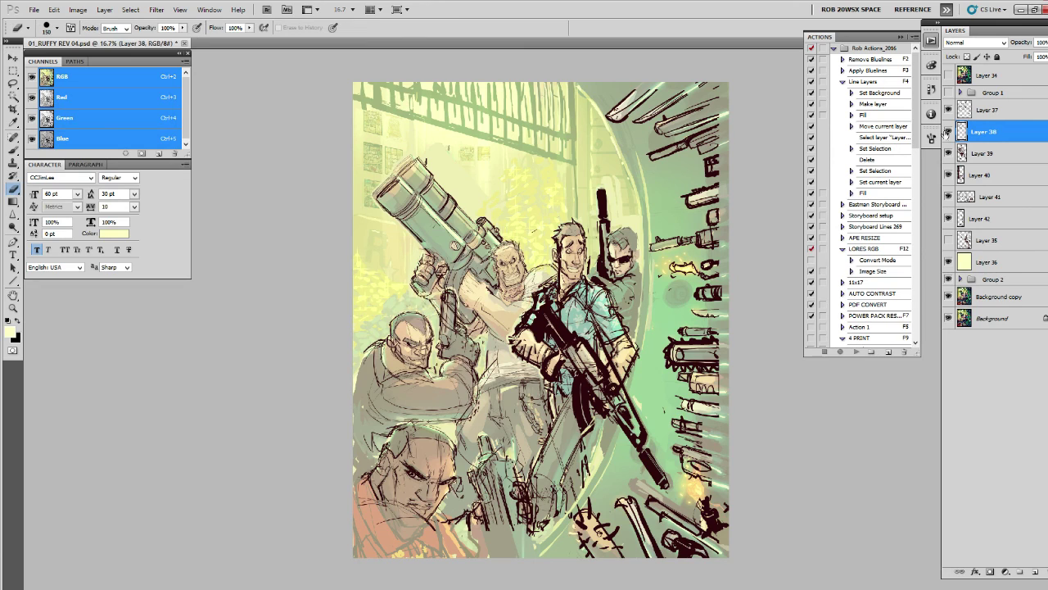
pyautogui.click(948, 132)
pyautogui.click(949, 135)
pyautogui.moveTo(445, 305)
pyautogui.mouseDown()
pyautogui.moveTo(448, 358)
pyautogui.moveTo(469, 356)
pyautogui.moveTo(473, 397)
pyautogui.mouseUp()
# Step: Toggle Layers 38, 39 and 40 to check the bazooka and pistol line art
pyautogui.click(947, 134)
pyautogui.click(948, 133)
pyautogui.click(948, 133)
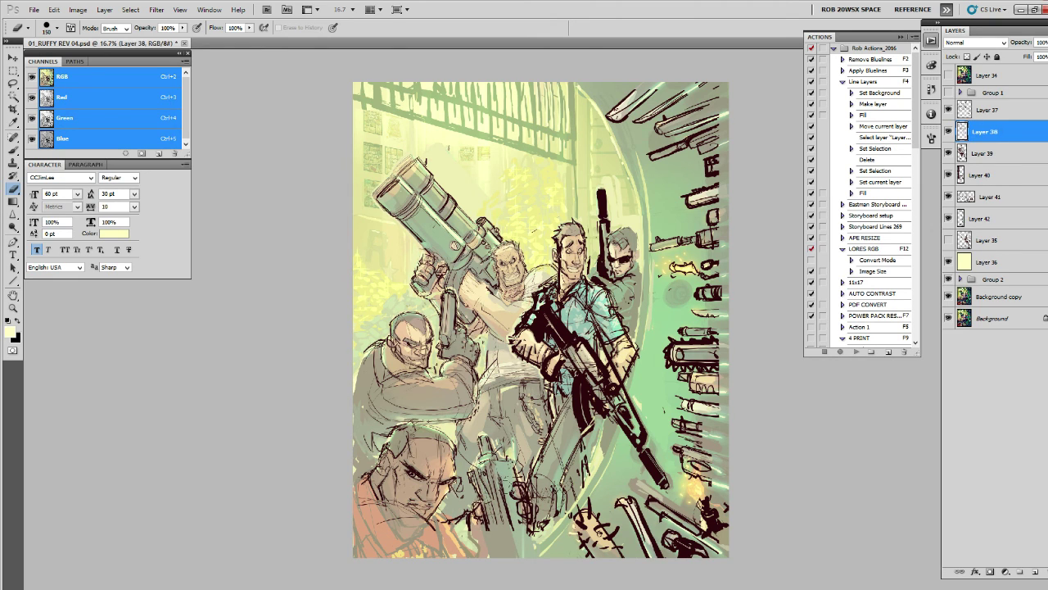
pyautogui.click(948, 134)
pyautogui.click(948, 133)
pyautogui.click(948, 153)
pyautogui.click(948, 174)
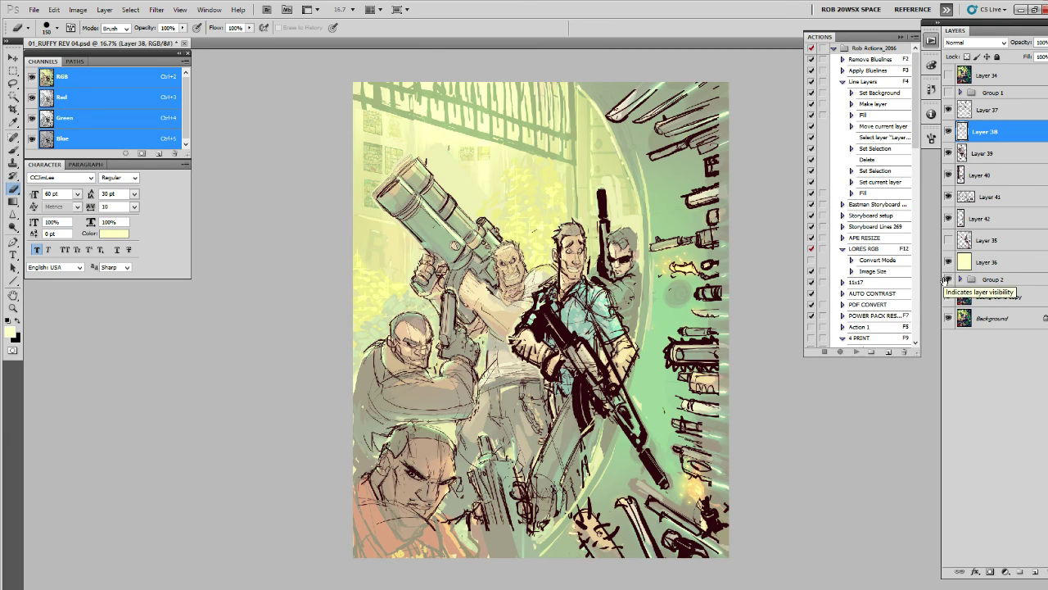
# Step: Group sketch Layers 37–42 into a new Group 3
pyautogui.keyDown('shift'); pyautogui.click(975, 110); pyautogui.keyUp('shift')
pyautogui.keyDown('shift'); pyautogui.click(960, 218); pyautogui.keyUp('shift')
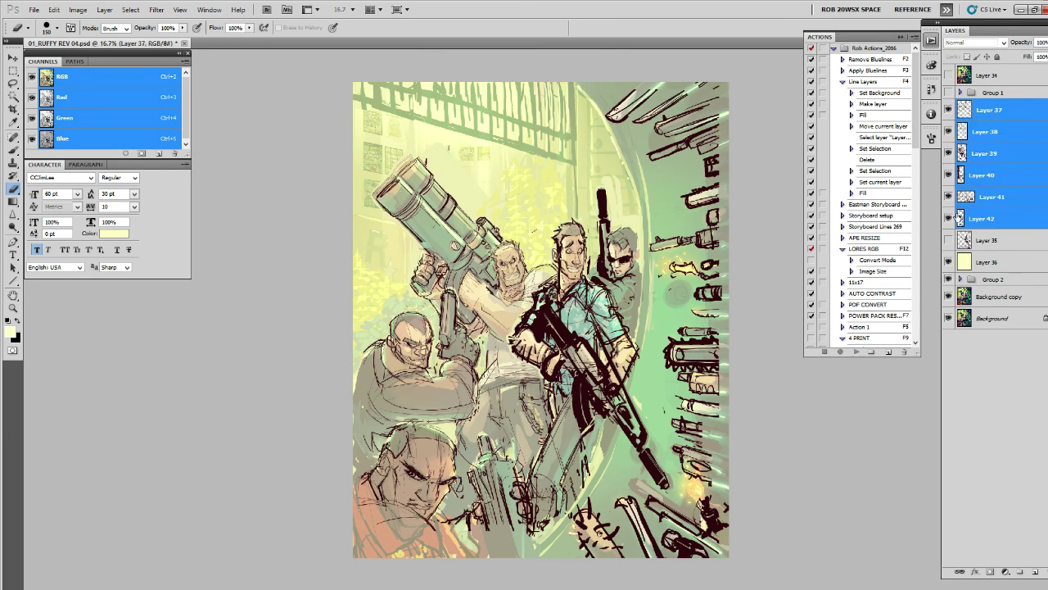
pyautogui.hotkey('ctrl', 'g')
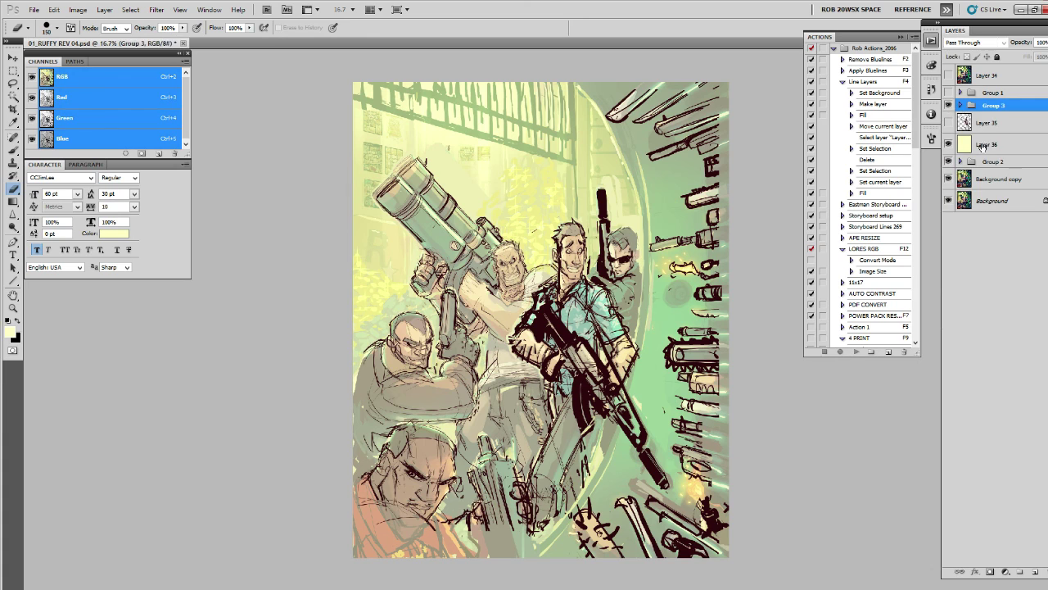
pyautogui.click(948, 106)
pyautogui.click(949, 106)
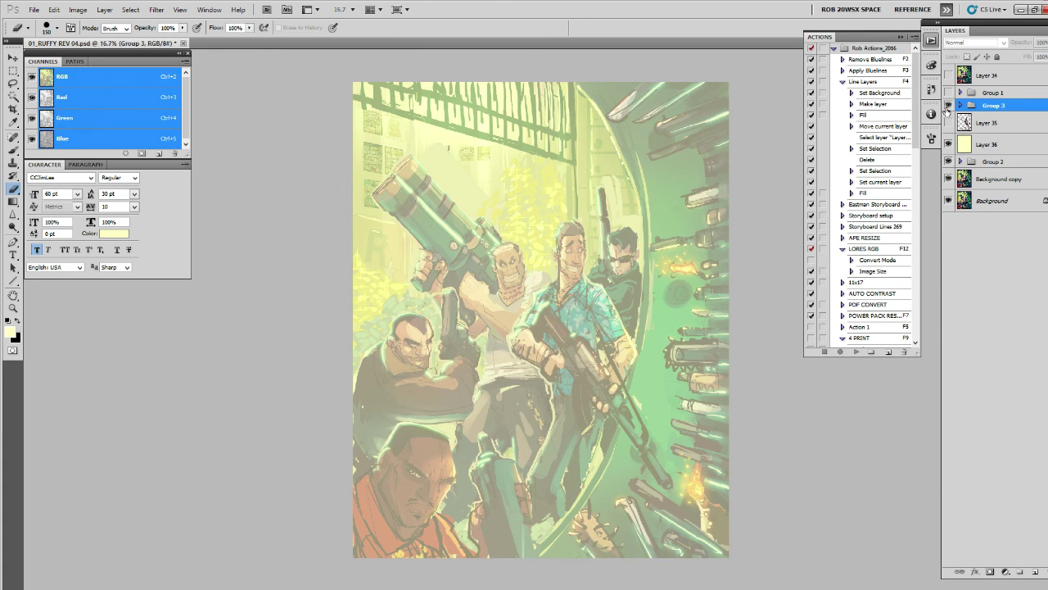
# Step: Fill the pale yellow Layer 36 with white
pyautogui.click(960, 145)
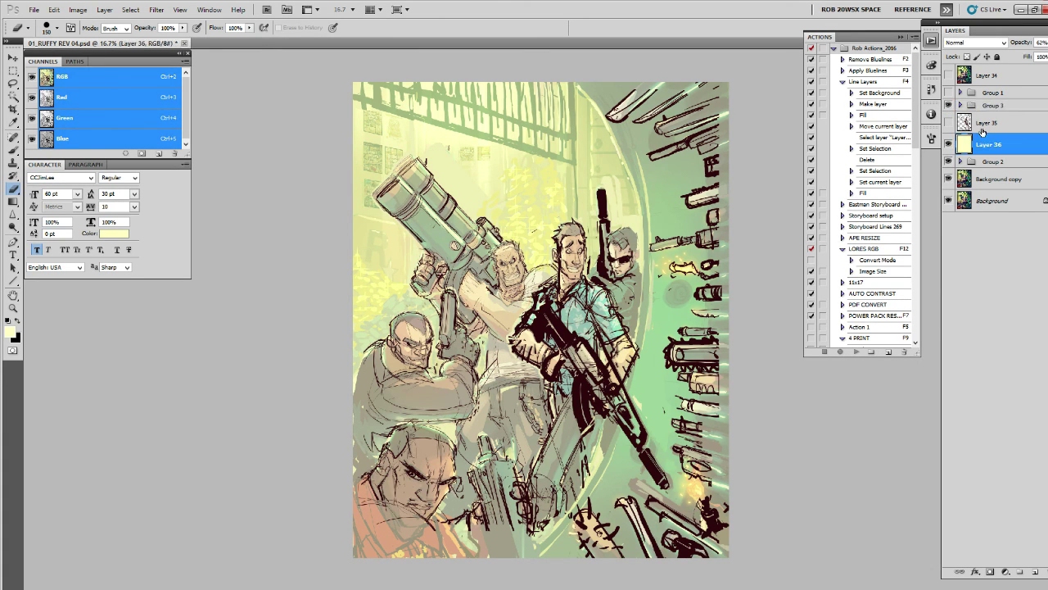
pyautogui.press('d')
pyautogui.hotkey('ctrl', 'BackSpace')
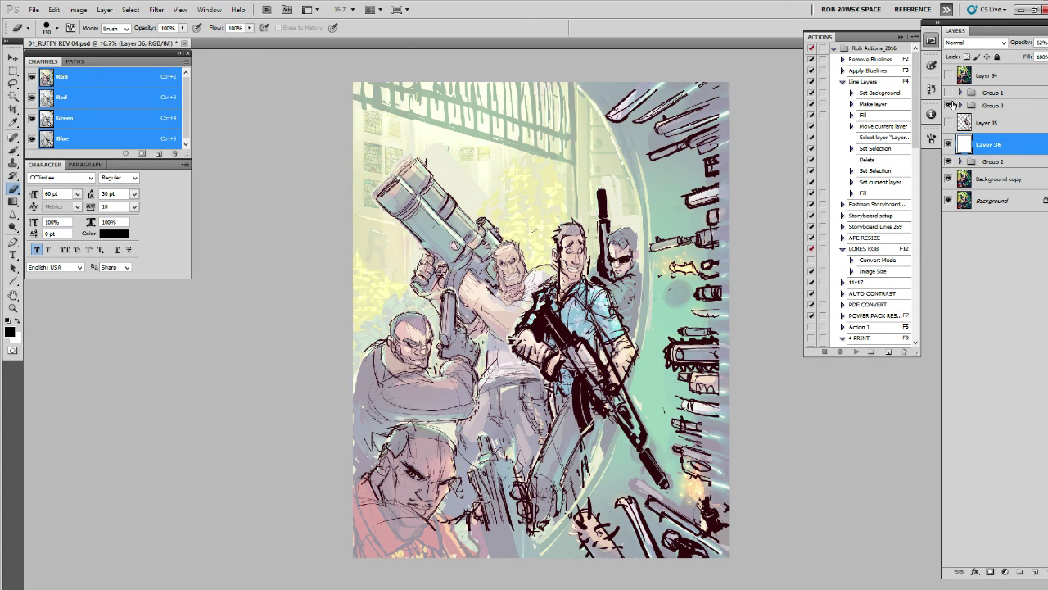
pyautogui.click(950, 105)
# Step: Merge Group 3 into one layer and darken its line art with Ctrl+F
pyautogui.click(987, 105)
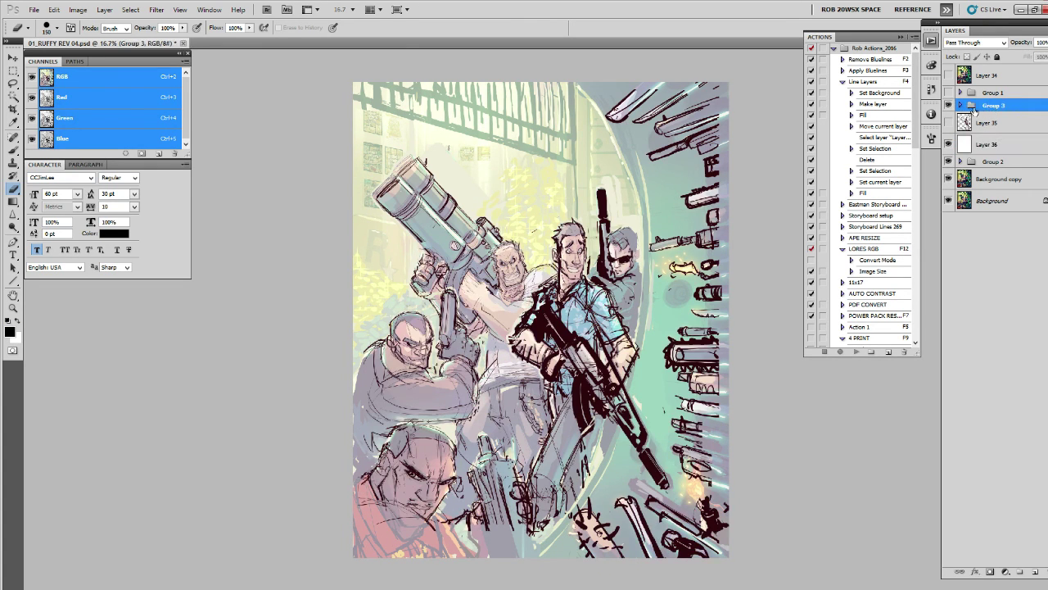
pyautogui.hotkey('ctrl', 'e')
pyautogui.hotkey('ctrl', 'f')
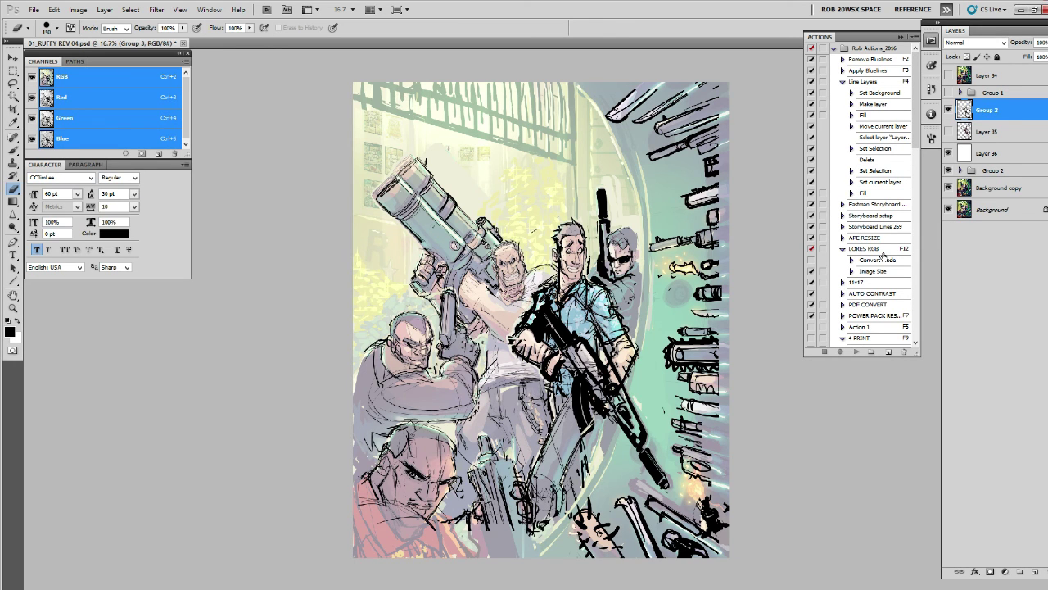
pyautogui.click(948, 75)
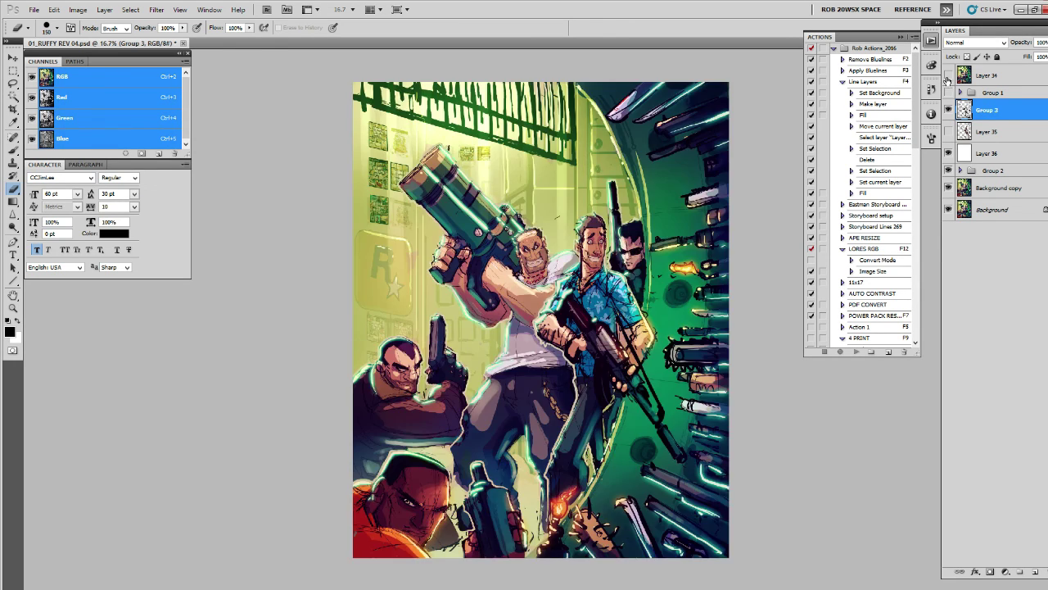
pyautogui.click(948, 75)
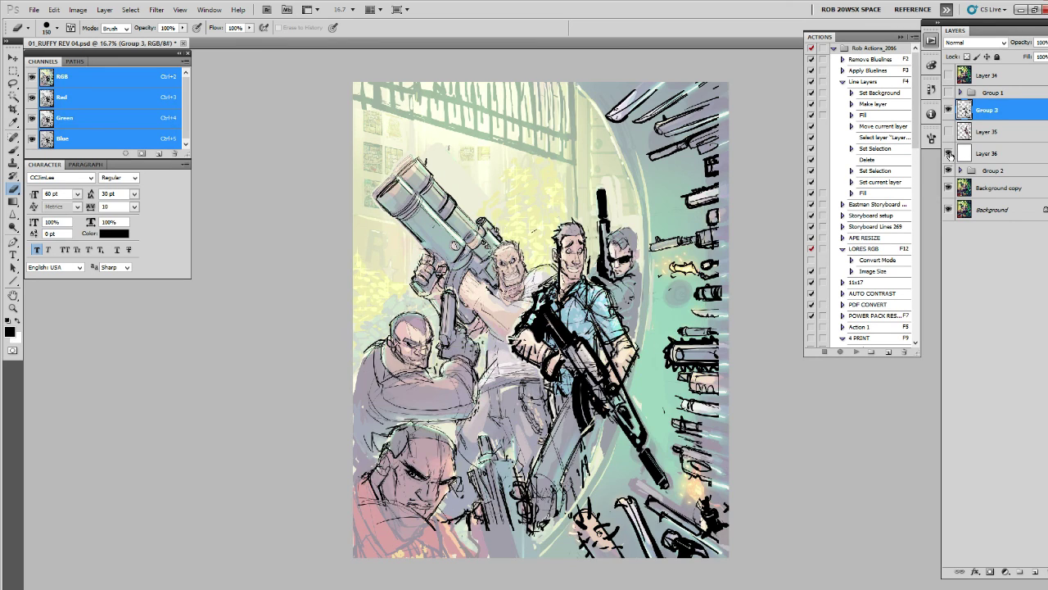
pyautogui.click(949, 154)
pyautogui.click(960, 154)
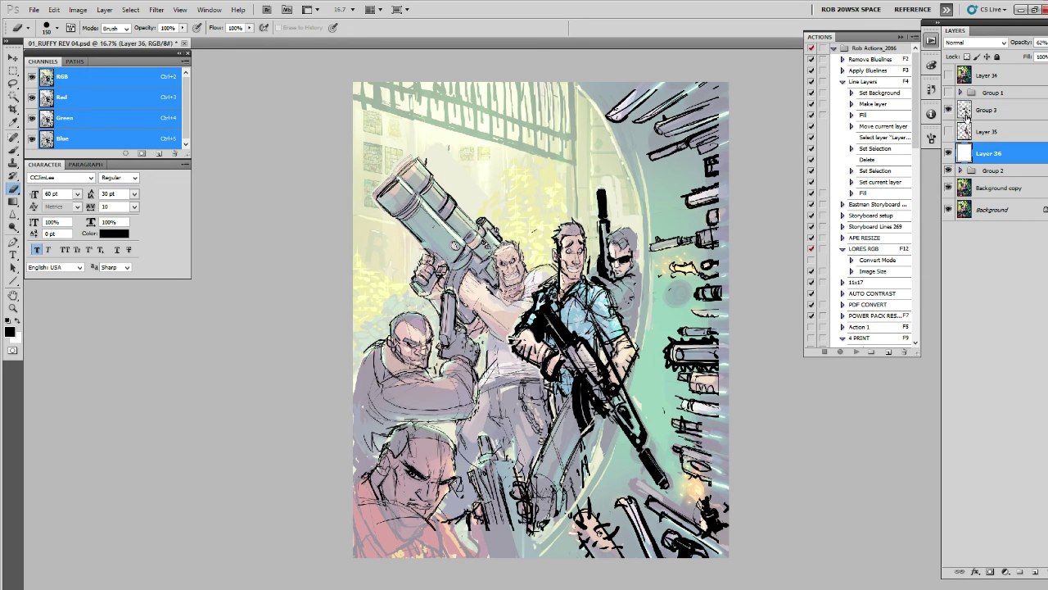
pyautogui.click(968, 118)
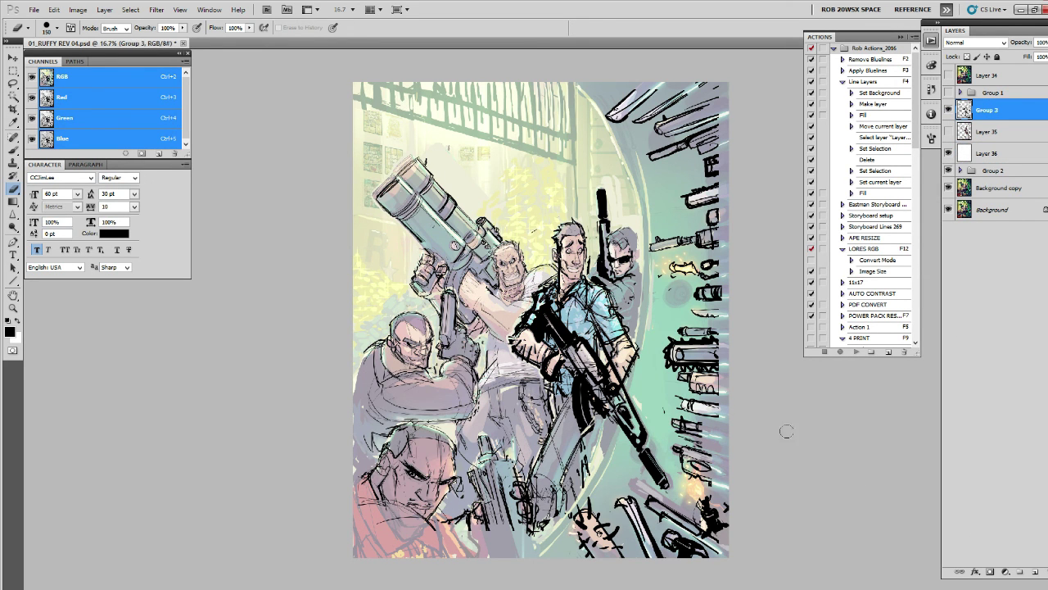
# Step: Zoom in and move the lassoed sunglasses figure and gun into a new position
pyautogui.press('z')
pyautogui.click(647, 307)
pyautogui.click(646, 306)
pyautogui.click(647, 306)
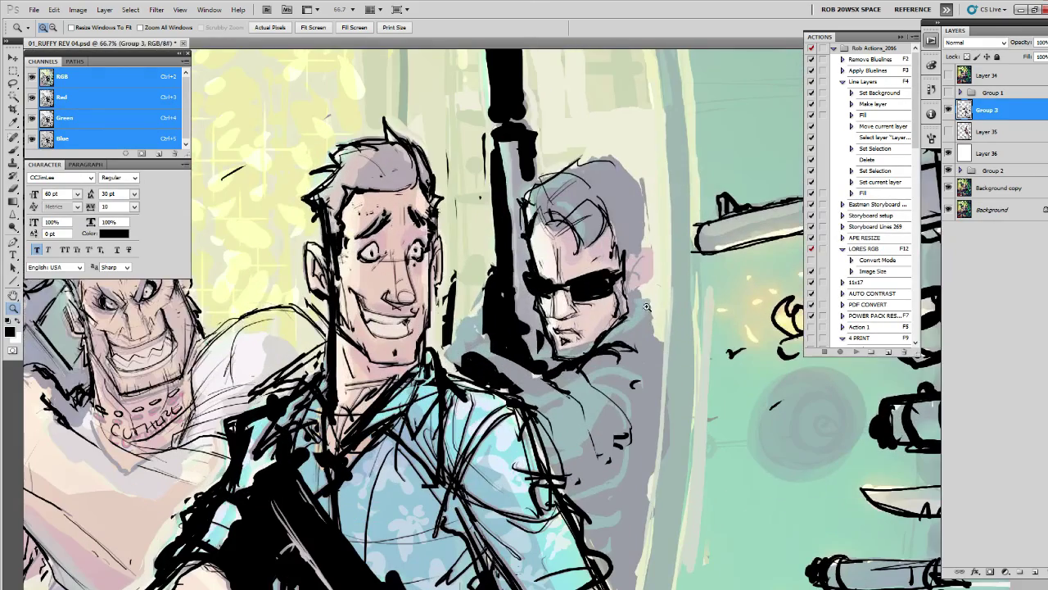
pyautogui.press('l')
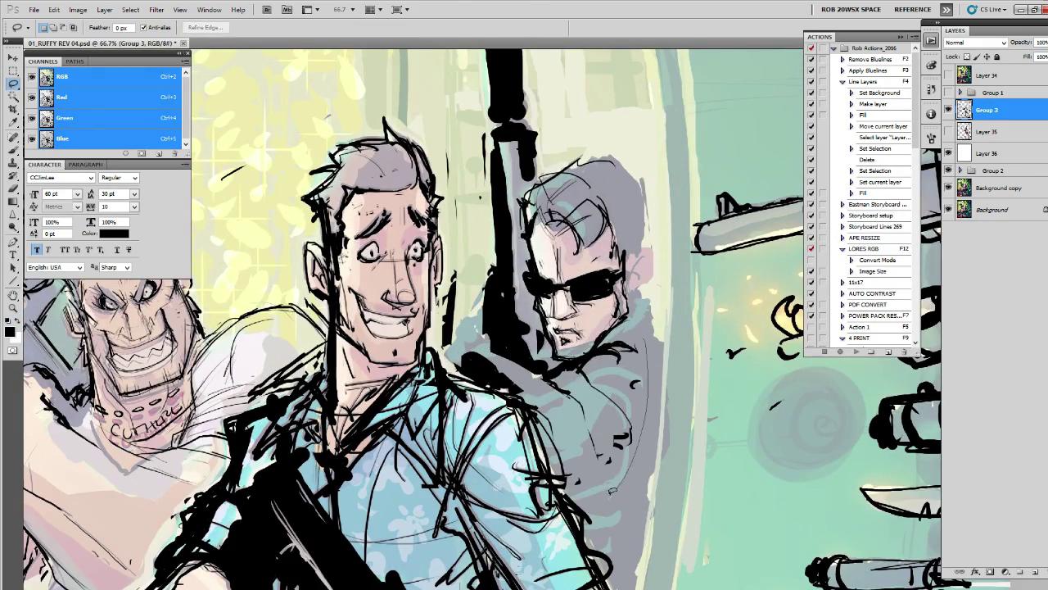
pyautogui.moveTo(610, 489)
pyautogui.mouseDown()
pyautogui.moveTo(596, 71)
pyautogui.moveTo(665, 421)
pyautogui.mouseUp()
pyautogui.press('v')
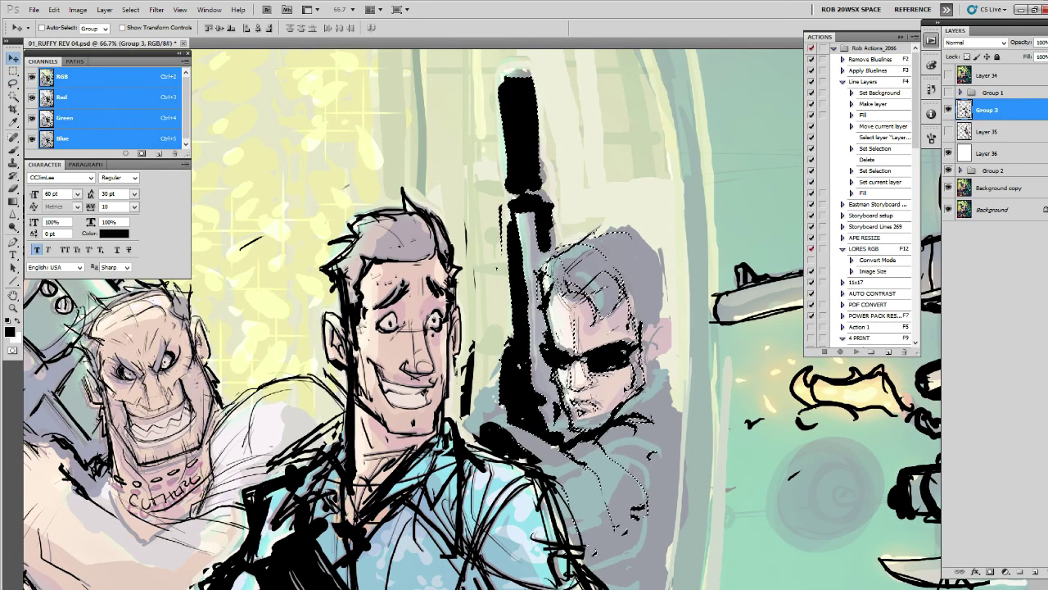
pyautogui.moveTo(590, 344); pyautogui.dragTo(595, 341)
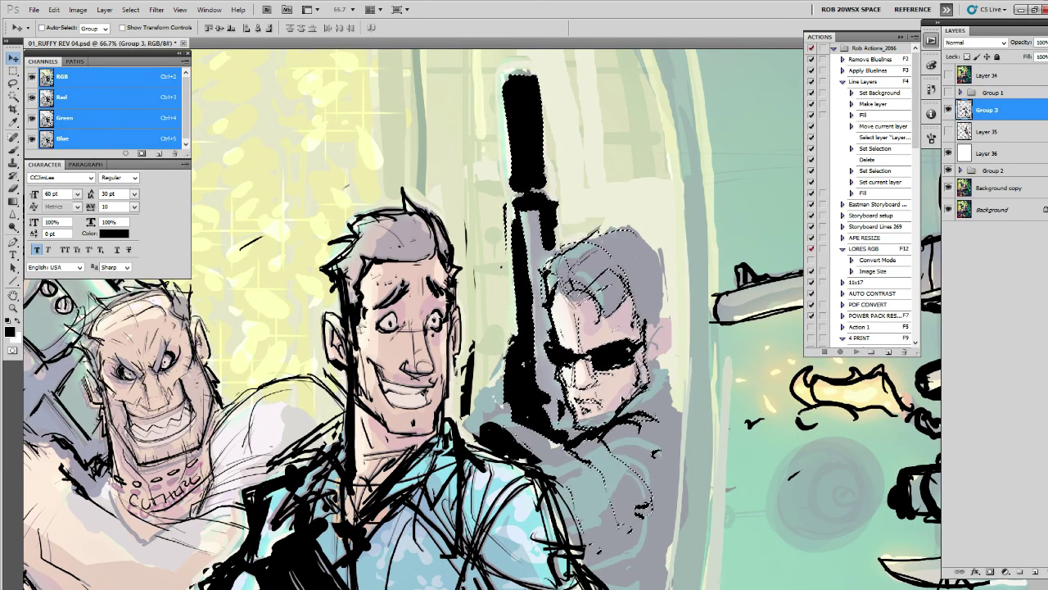
pyautogui.moveTo(595, 341); pyautogui.dragTo(644, 392)
pyautogui.hotkey('ctrl', 'd')
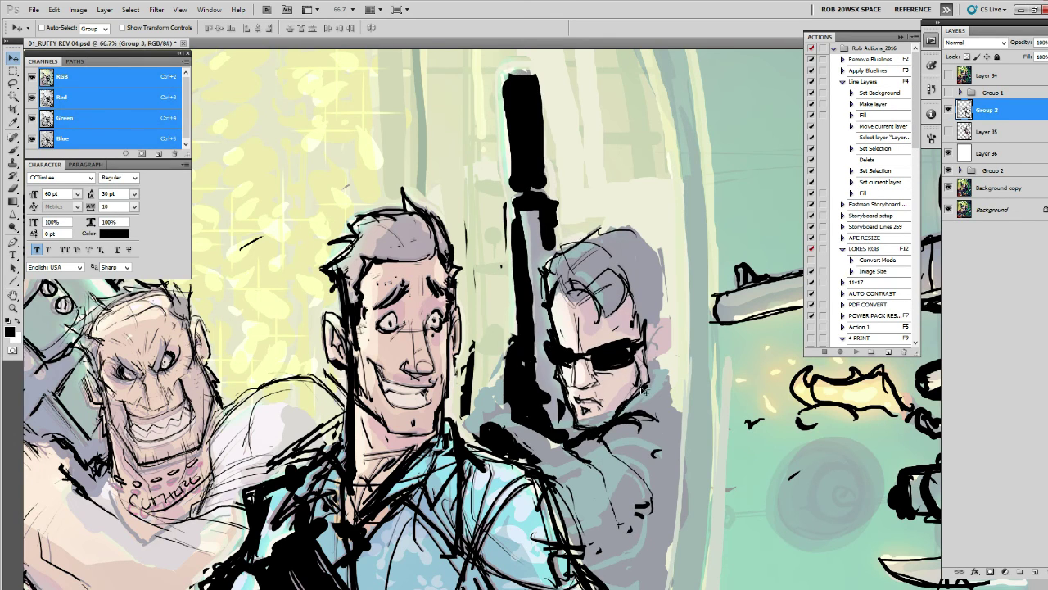
# Step: With the 6 px ROB DRAW brush, darken the coat's right edge and redraw the hair outline
pyautogui.scroll(-2, 645, 391)
pyautogui.press('b')
pyautogui.rightClick(649, 345)
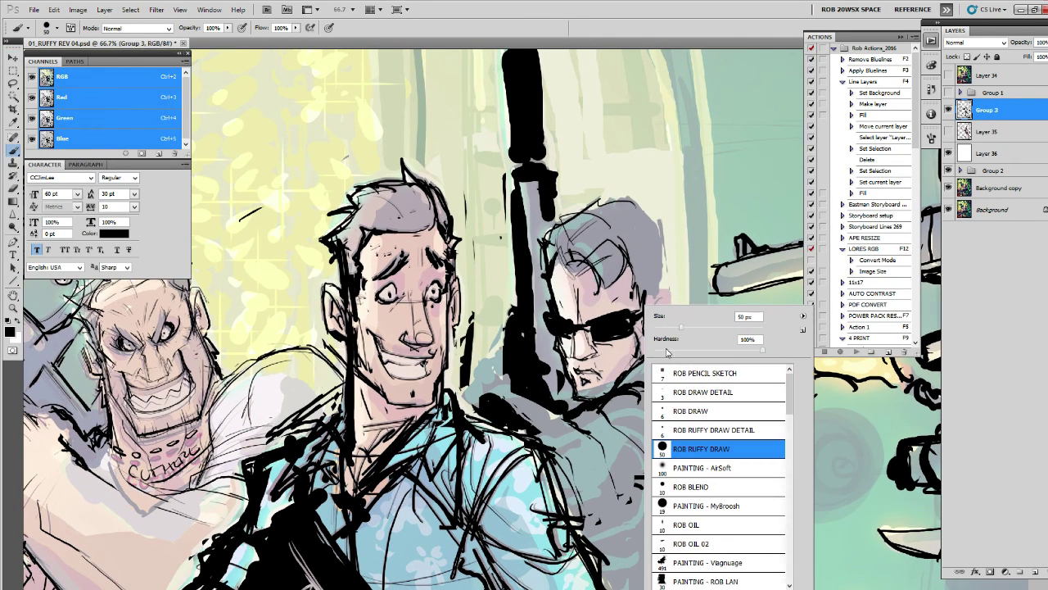
pyautogui.click(678, 411)
pyautogui.press('Return')
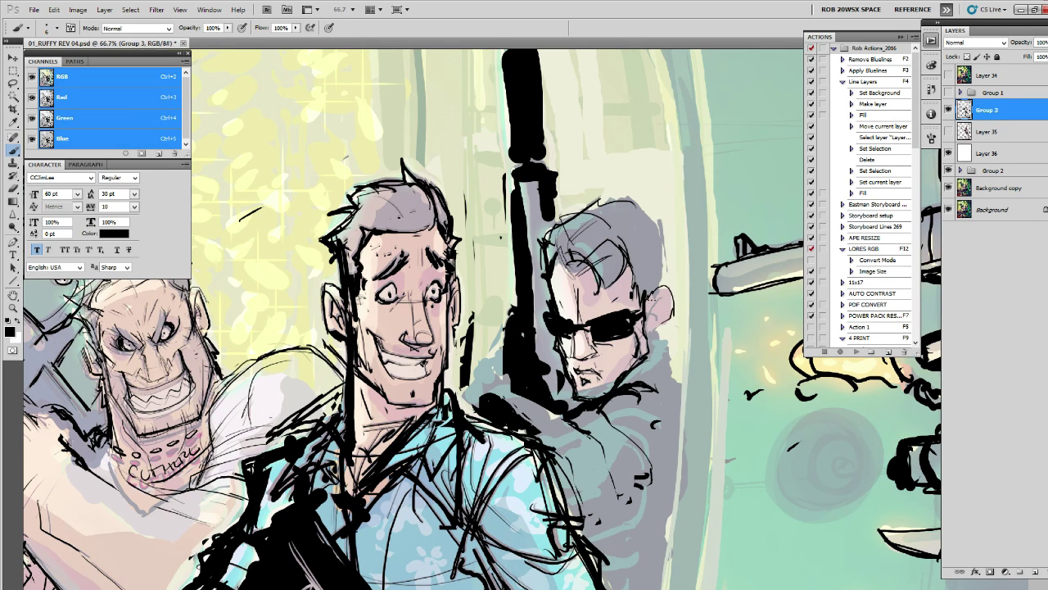
pyautogui.keyDown('alt'); pyautogui.click(651, 297); pyautogui.keyUp('alt')
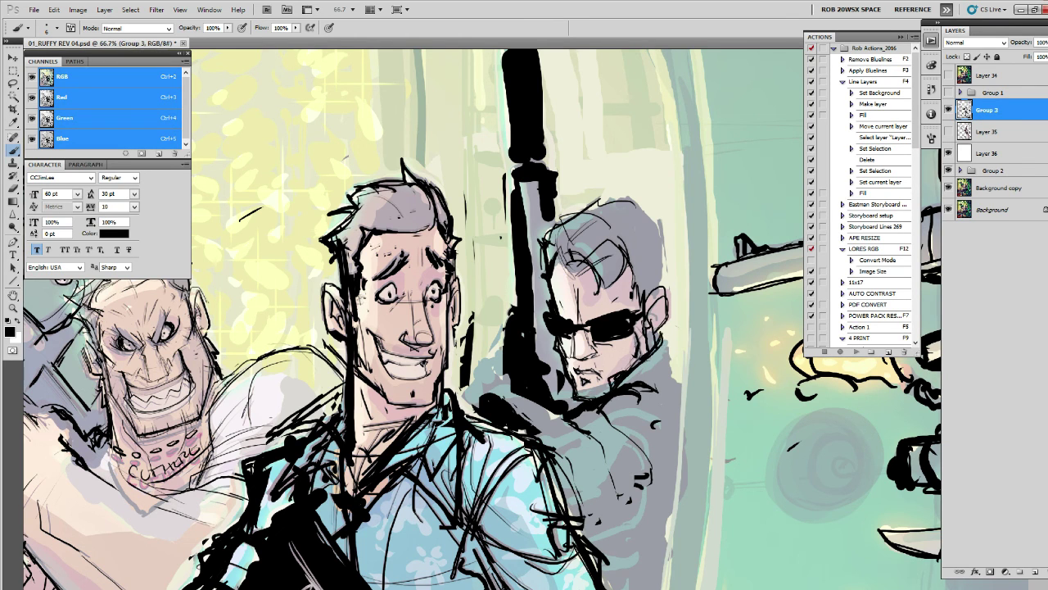
pyautogui.moveTo(666, 341)
pyautogui.mouseDown()
pyautogui.moveTo(670, 364)
pyautogui.moveTo(684, 229)
pyautogui.moveTo(665, 254)
pyautogui.moveTo(668, 386)
pyautogui.moveTo(642, 516)
pyautogui.mouseUp()
pyautogui.moveTo(610, 100)
pyautogui.mouseDown()
pyautogui.moveTo(627, 289)
pyautogui.moveTo(598, 305)
pyautogui.mouseUp()
pyautogui.moveTo(626, 261)
pyautogui.mouseDown()
pyautogui.moveTo(659, 276)
pyautogui.moveTo(665, 319)
pyautogui.mouseUp()
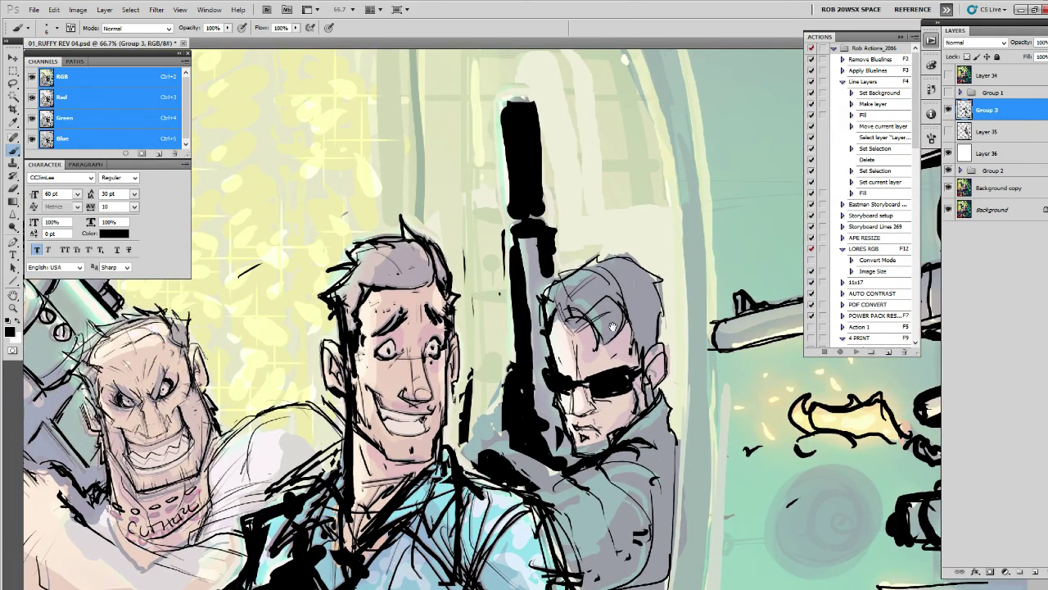
# Step: Clean up around the gun grip and redraw the fist and fingers holding it
pyautogui.moveTo(504, 393)
pyautogui.mouseDown()
pyautogui.moveTo(524, 369)
pyautogui.moveTo(530, 404)
pyautogui.moveTo(524, 229)
pyautogui.mouseUp()
pyautogui.press('e')
pyautogui.press('b')
pyautogui.moveTo(519, 370)
pyautogui.mouseDown()
pyautogui.moveTo(546, 350)
pyautogui.moveTo(537, 413)
pyautogui.mouseUp()
pyautogui.moveTo(504, 379)
pyautogui.mouseDown()
pyautogui.moveTo(519, 383)
pyautogui.moveTo(518, 413)
pyautogui.moveTo(542, 423)
pyautogui.moveTo(504, 466)
pyautogui.mouseUp()
pyautogui.press('e')
pyautogui.press('b')
pyautogui.moveTo(504, 421); pyautogui.dragTo(534, 434)
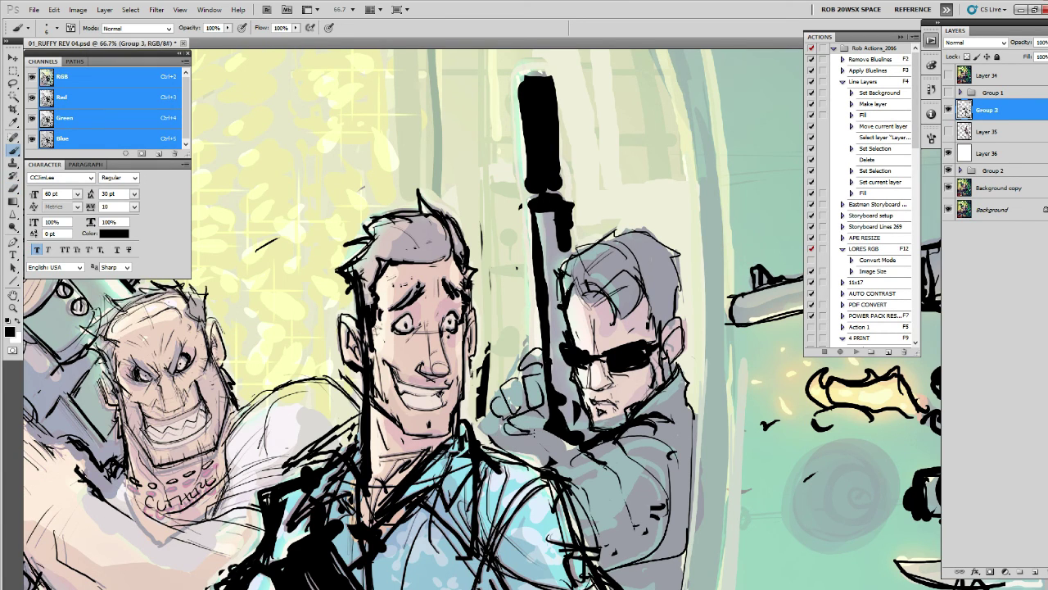
pyautogui.scroll(-2, 369, 319)
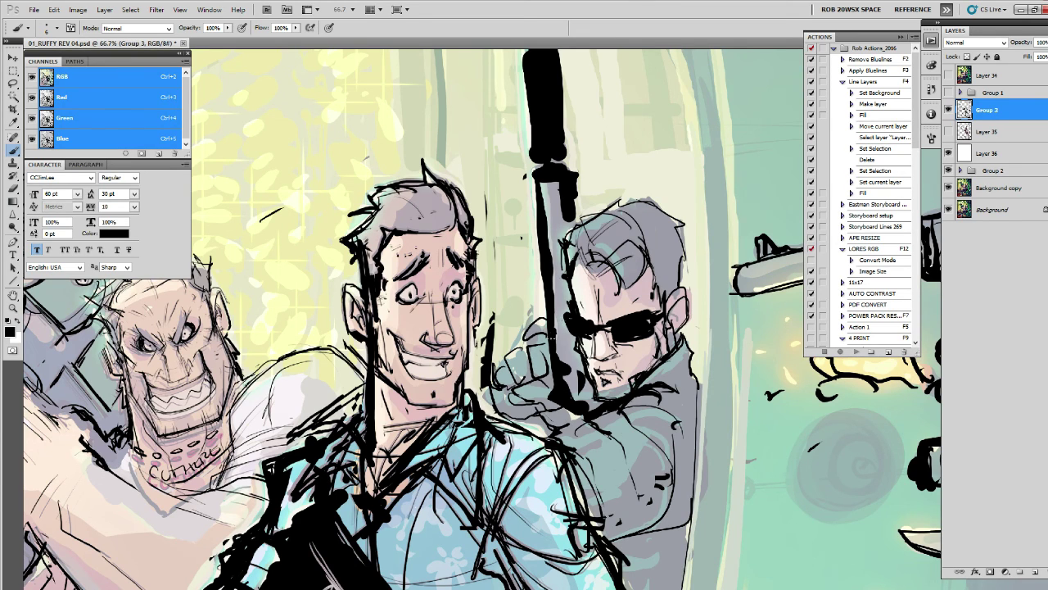
pyautogui.moveTo(543, 340)
pyautogui.mouseDown()
pyautogui.moveTo(520, 398)
pyautogui.moveTo(478, 421)
pyautogui.mouseUp()
# Step: Add a small dark stroke near the sunglasses man's arm and zoom out to 16.7%
pyautogui.hotkey('ctrl', '-')
pyautogui.press('z')
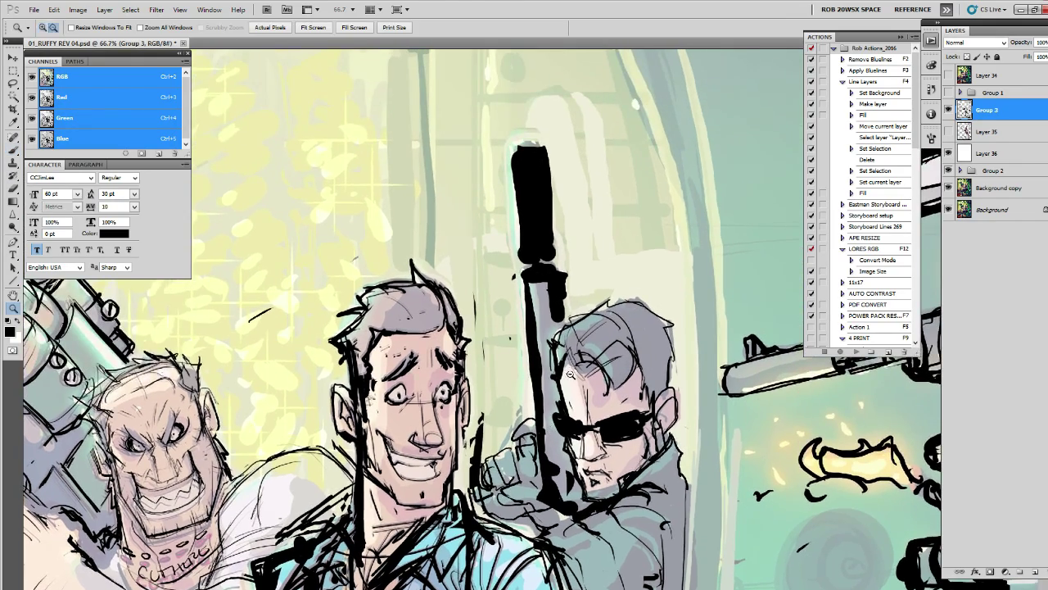
pyautogui.keyDown('alt'); pyautogui.click(571, 373); pyautogui.keyUp('alt')
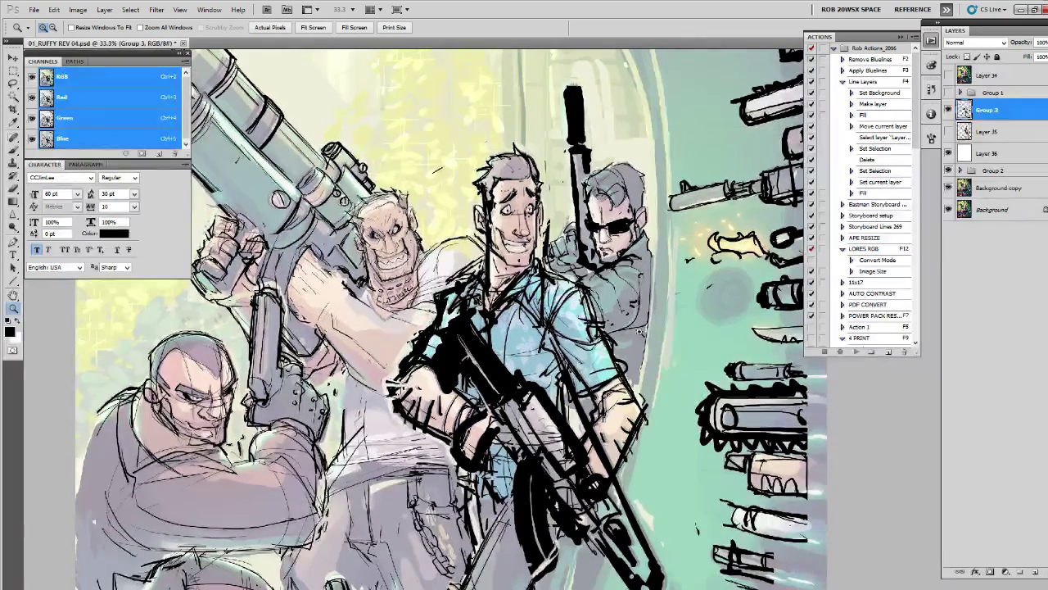
pyautogui.moveTo(625, 353); pyautogui.dragTo(638, 339)
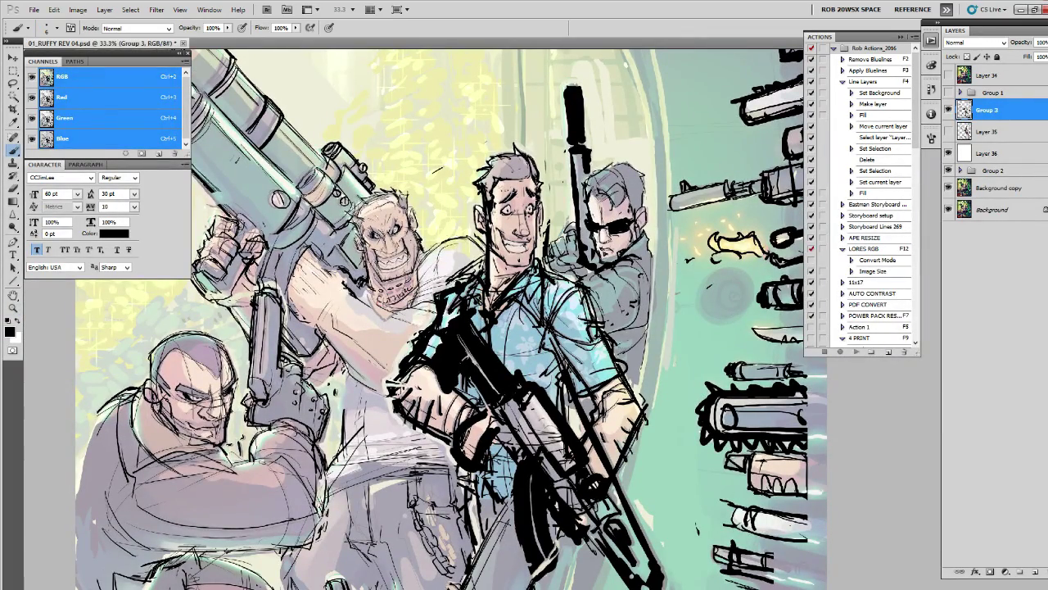
pyautogui.hotkey('ctrl', '-')
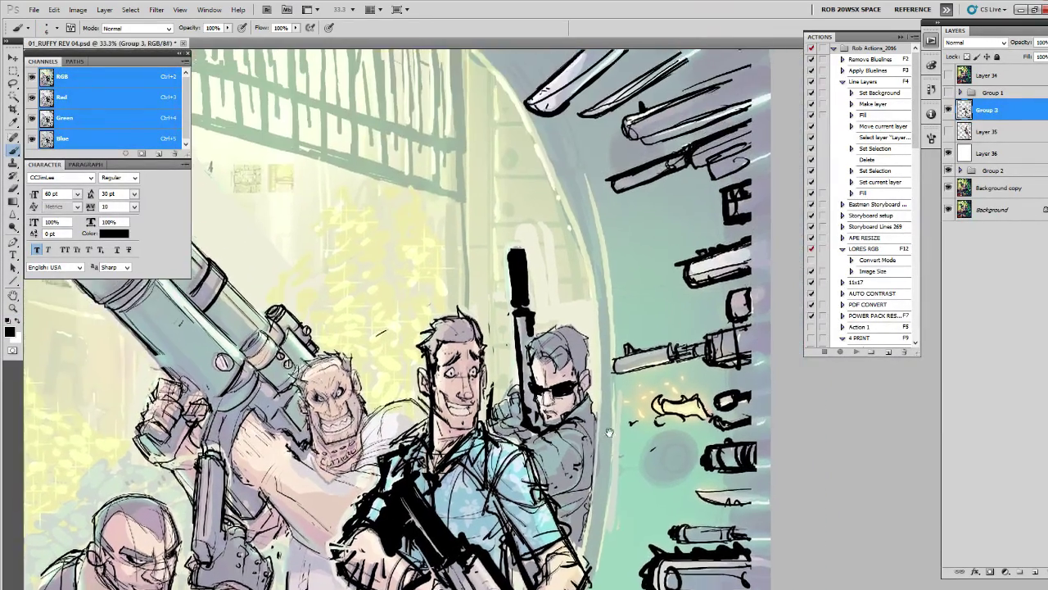
pyautogui.press('z')
pyautogui.keyDown('alt'); pyautogui.click(636, 336); pyautogui.keyUp('alt')
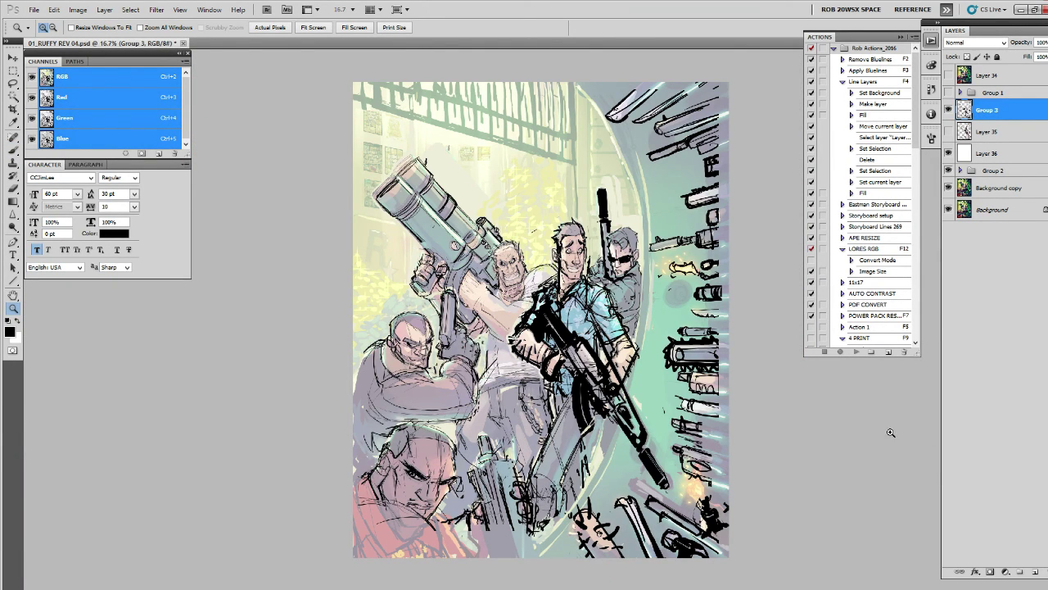
# Step: Hide the Group 3 line art and draw an elliptical selection near the vault edge
pyautogui.click(948, 109)
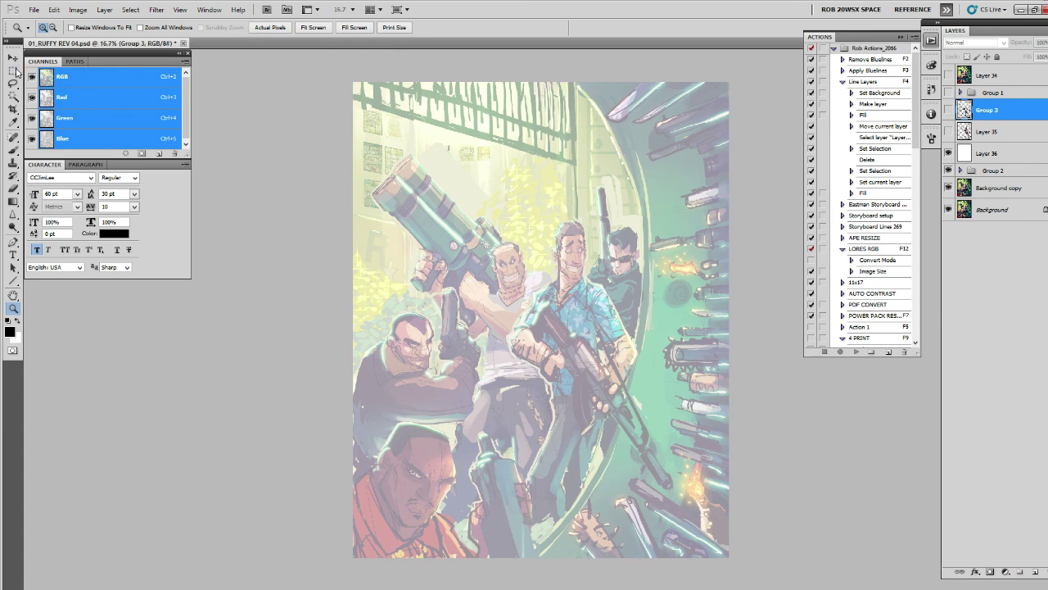
pyautogui.moveTo(13, 72); pyautogui.dragTo(52, 73)
pyautogui.click(54, 80)
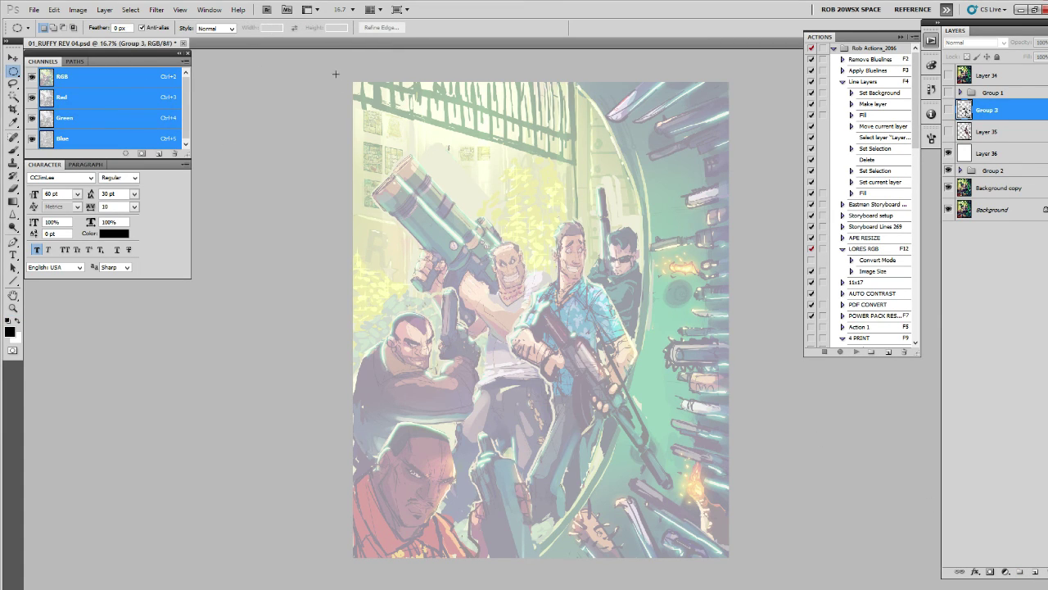
pyautogui.moveTo(330, 78); pyautogui.dragTo(685, 568)
pyautogui.moveTo(573, 339); pyautogui.dragTo(519, 305)
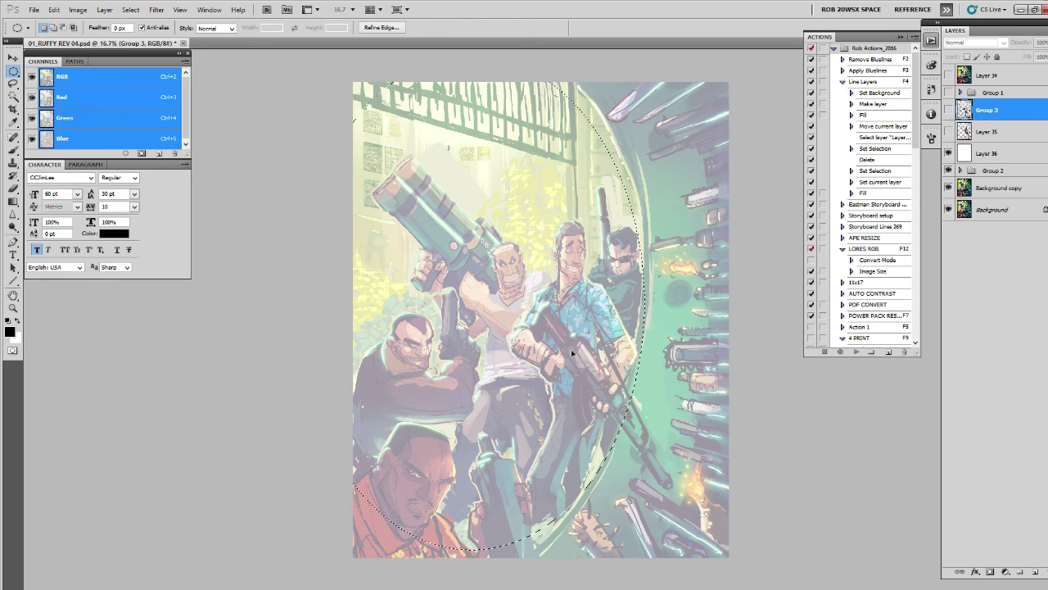
# Step: Skew, narrow and stretch the ellipse with Transform Selection to follow the vault edge
pyautogui.click(130, 10)
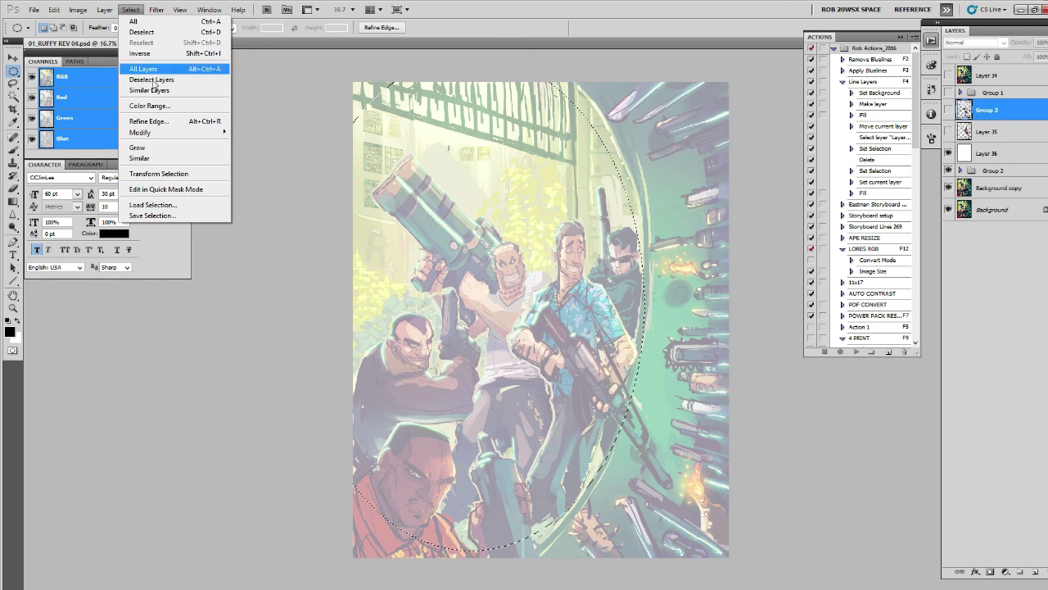
pyautogui.click(160, 176)
pyautogui.moveTo(471, 55); pyautogui.dragTo(480, 51)
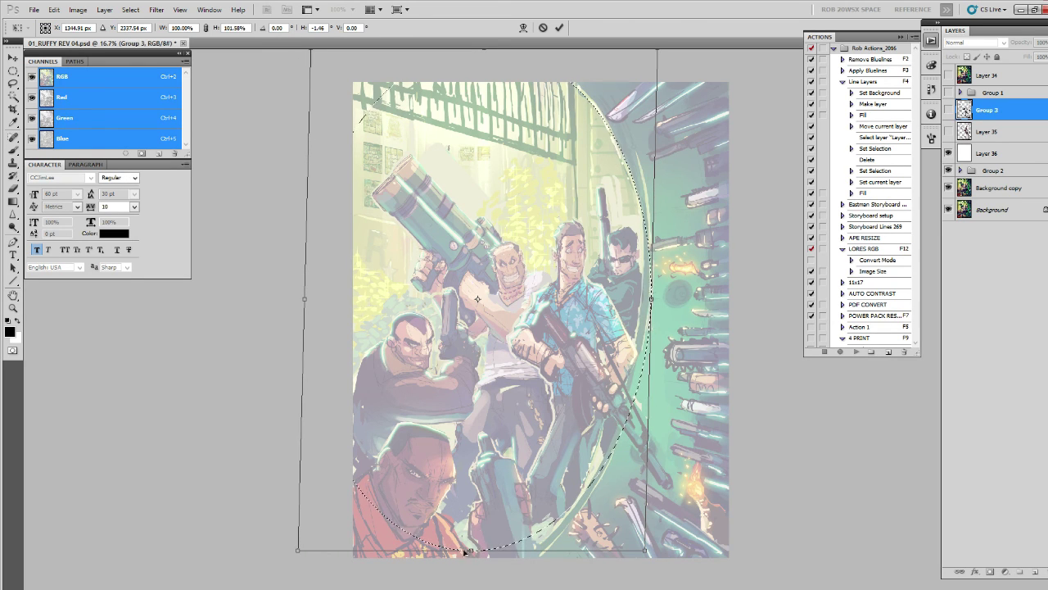
pyautogui.moveTo(471, 549); pyautogui.dragTo(475, 552)
pyautogui.moveTo(652, 297); pyautogui.dragTo(650, 288)
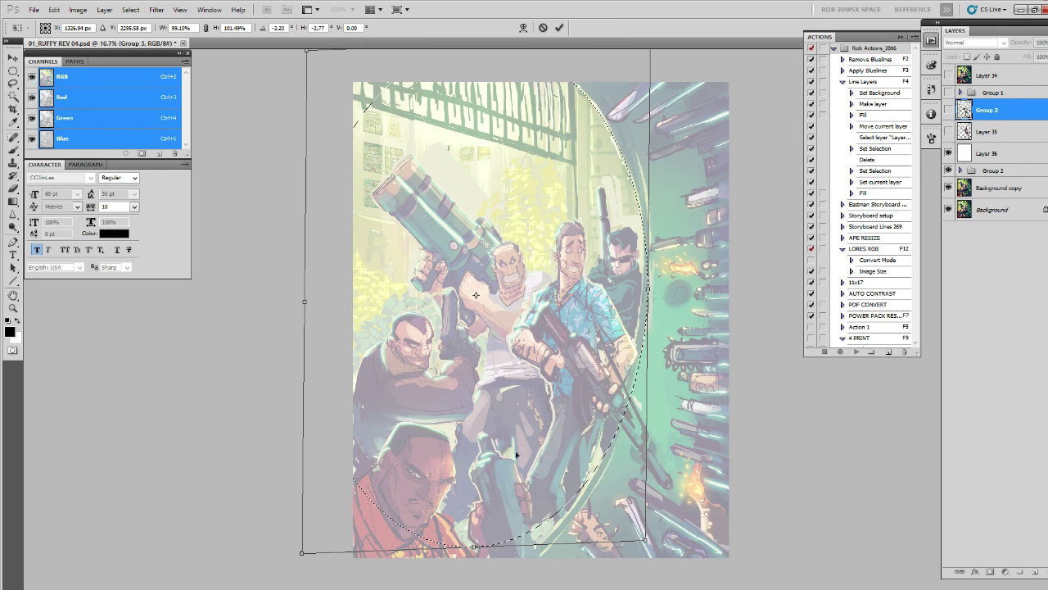
pyautogui.moveTo(473, 546); pyautogui.dragTo(471, 583)
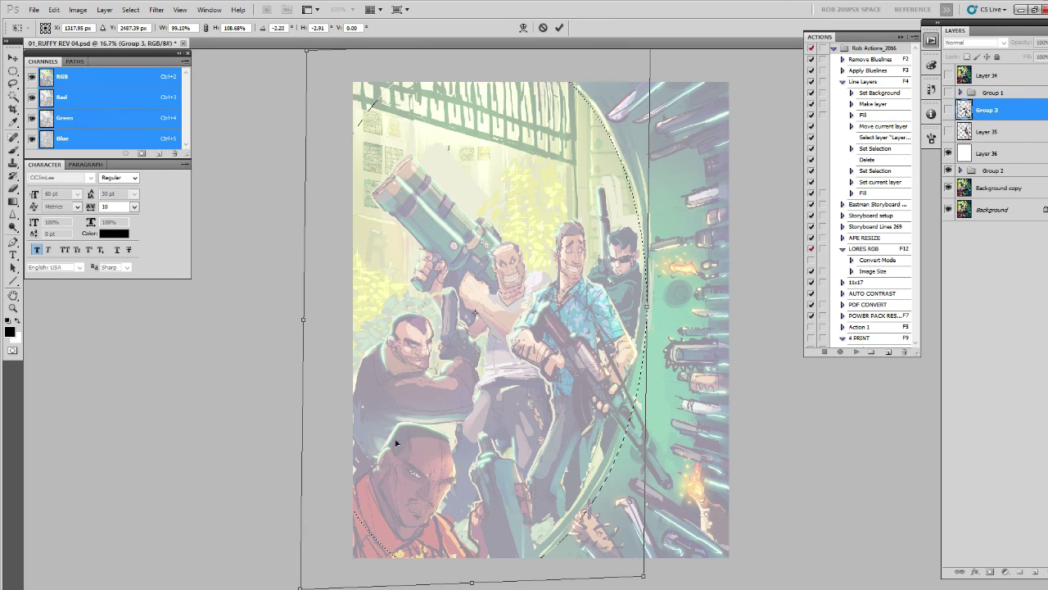
pyautogui.moveTo(301, 586); pyautogui.dragTo(295, 568)
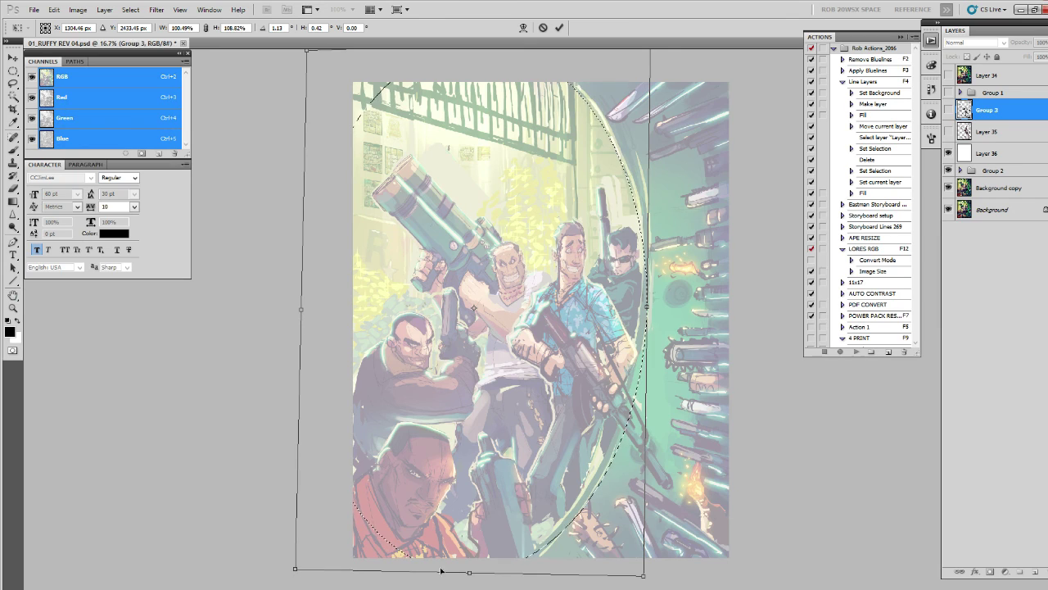
pyautogui.moveTo(644, 573); pyautogui.dragTo(645, 572)
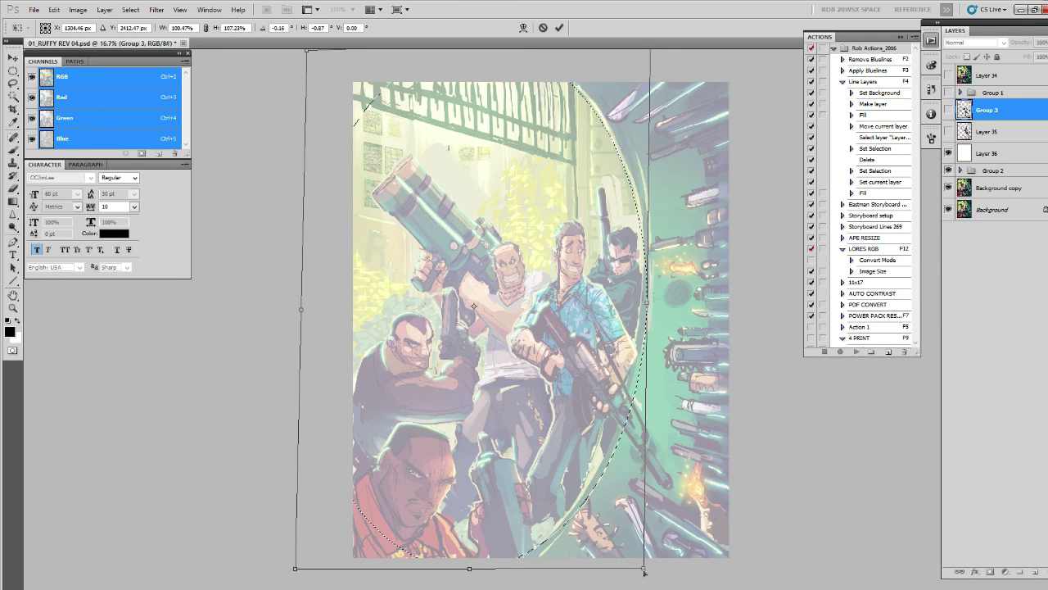
pyautogui.press('Up')
pyautogui.press('Up')
pyautogui.press('Up')
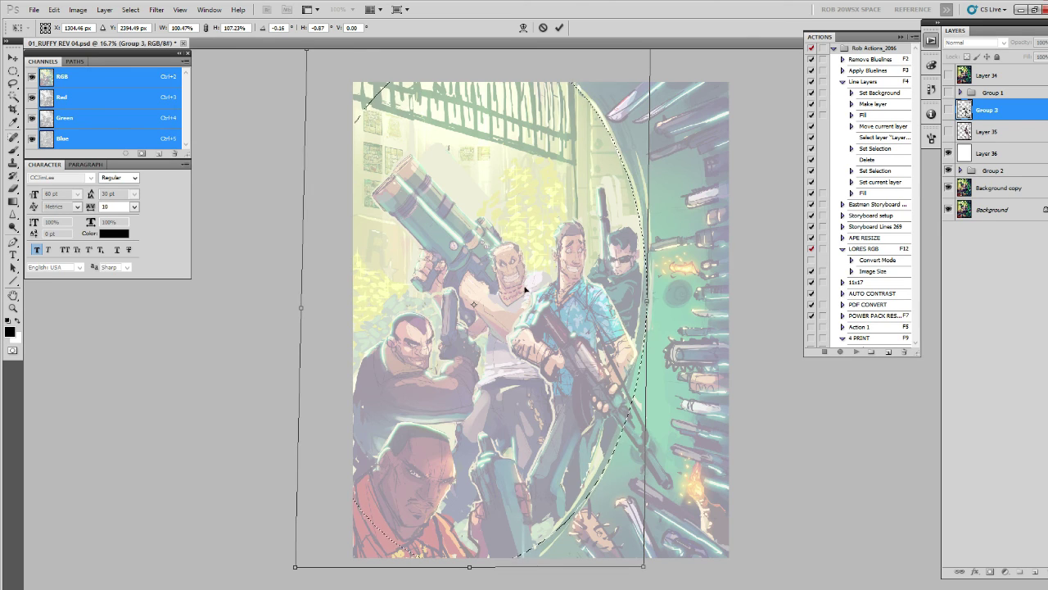
pyautogui.press('Return')
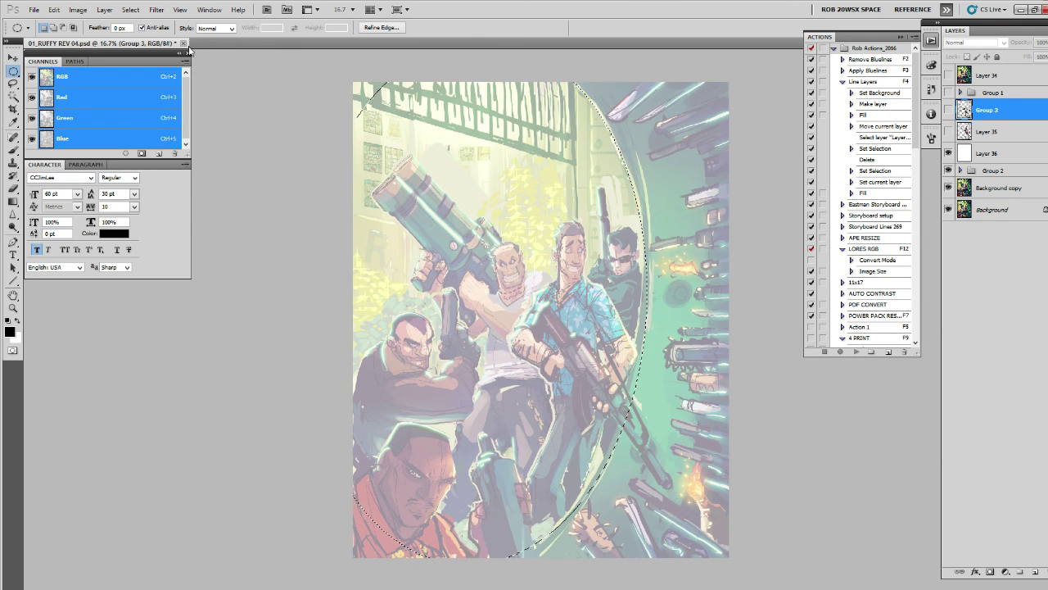
# Step: Refine the selection's bottom corners and right side to better match the vault edge
pyautogui.click(130, 10)
pyautogui.click(166, 176)
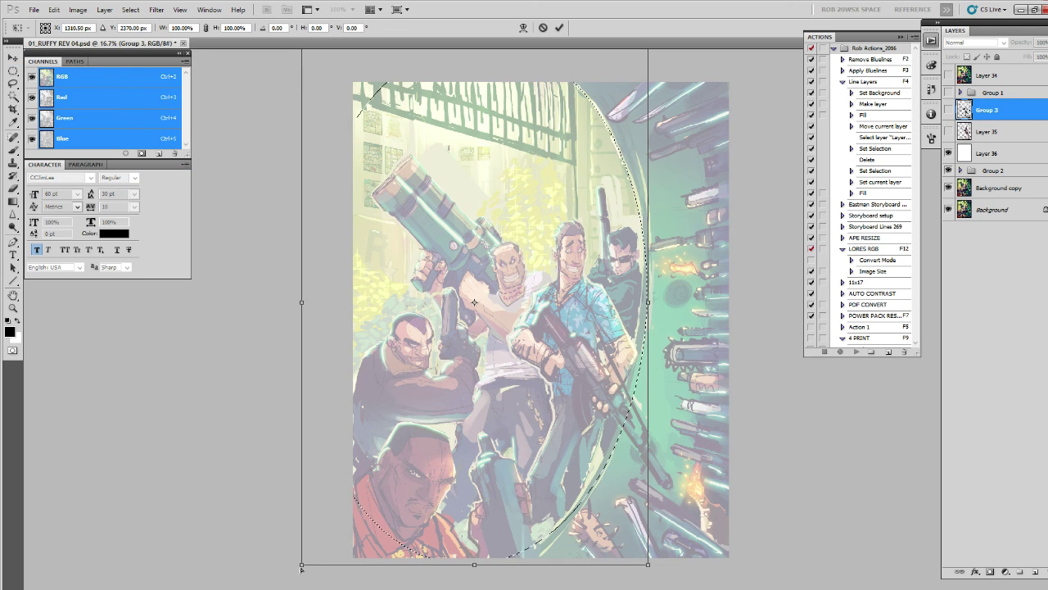
pyautogui.moveTo(302, 569); pyautogui.dragTo(301, 578)
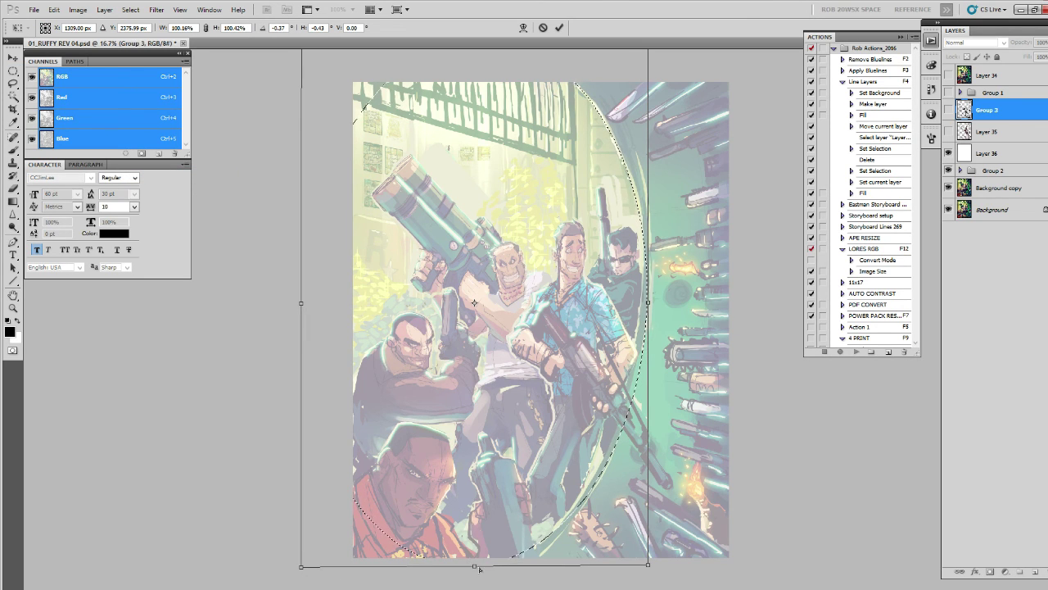
pyautogui.moveTo(479, 568); pyautogui.dragTo(479, 576)
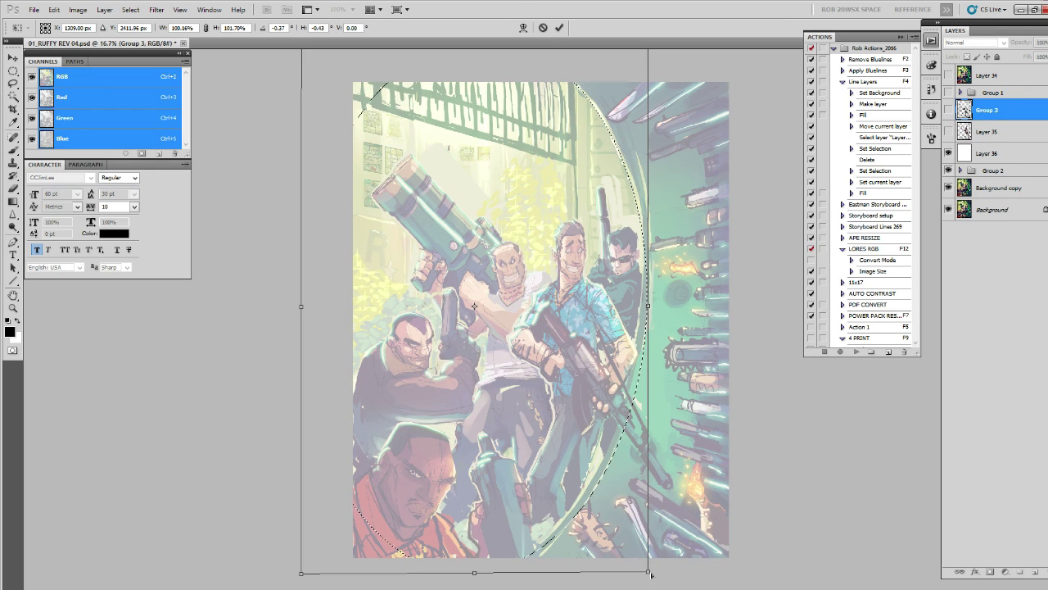
pyautogui.moveTo(651, 575); pyautogui.dragTo(649, 566)
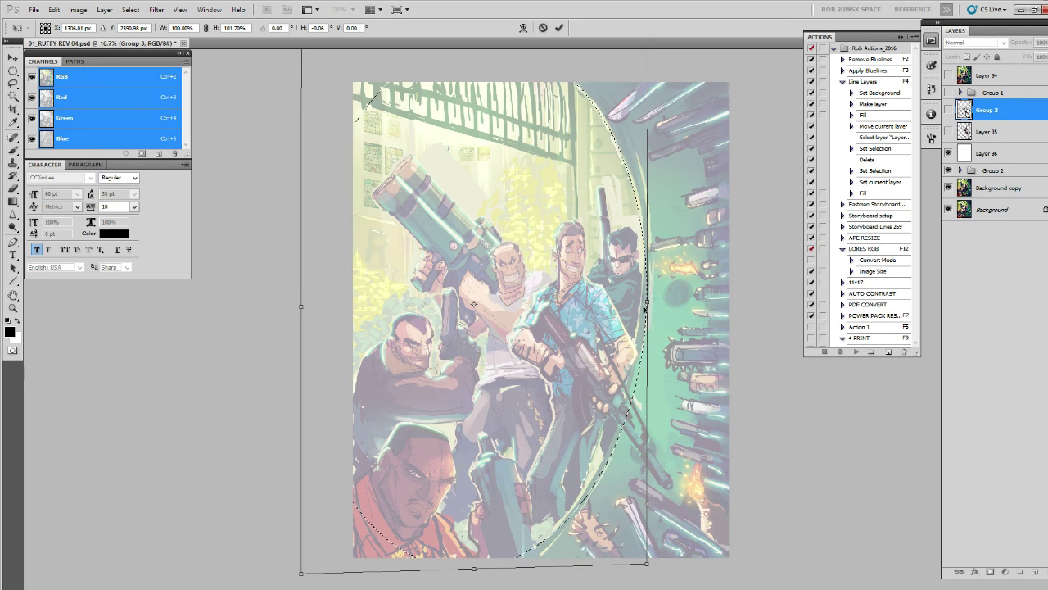
pyautogui.moveTo(646, 310); pyautogui.dragTo(647, 295)
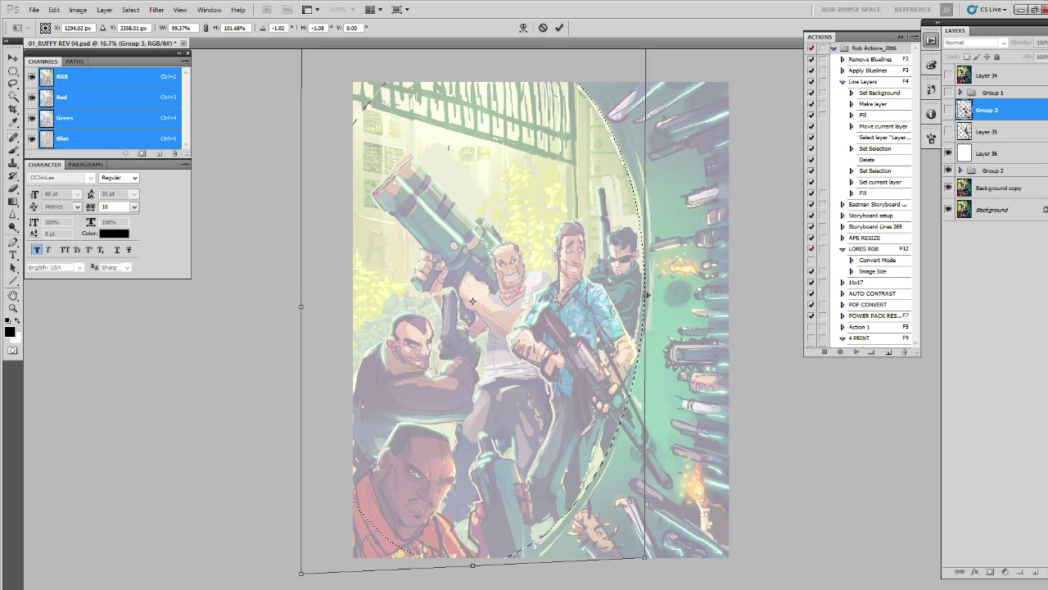
pyautogui.press('Return')
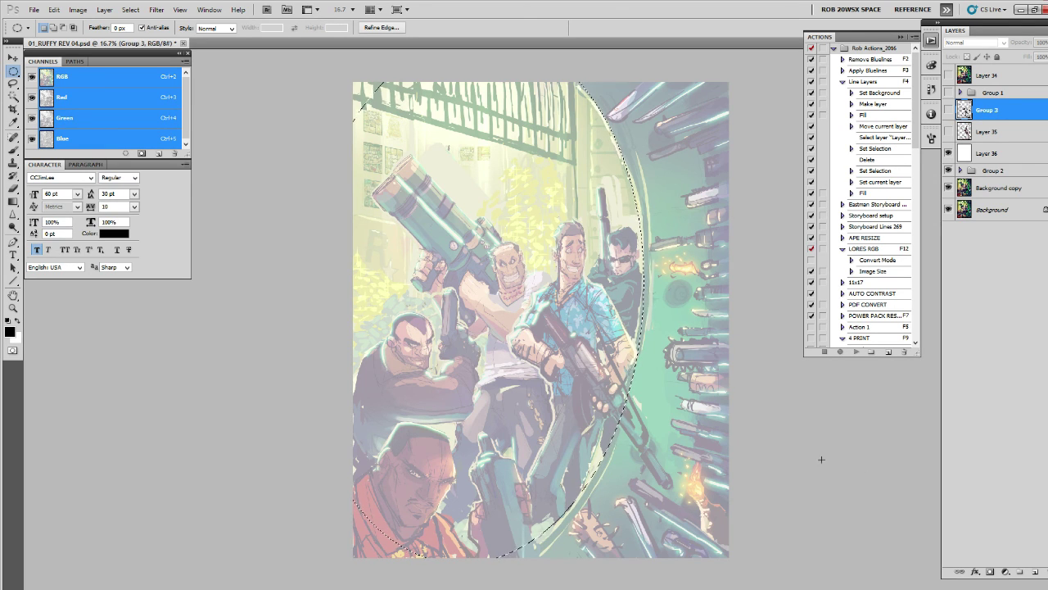
# Step: Stroke the selection in black on new Layer 37, deselect, hide it, and add another layer
pyautogui.click(1035, 573)
pyautogui.click(54, 10)
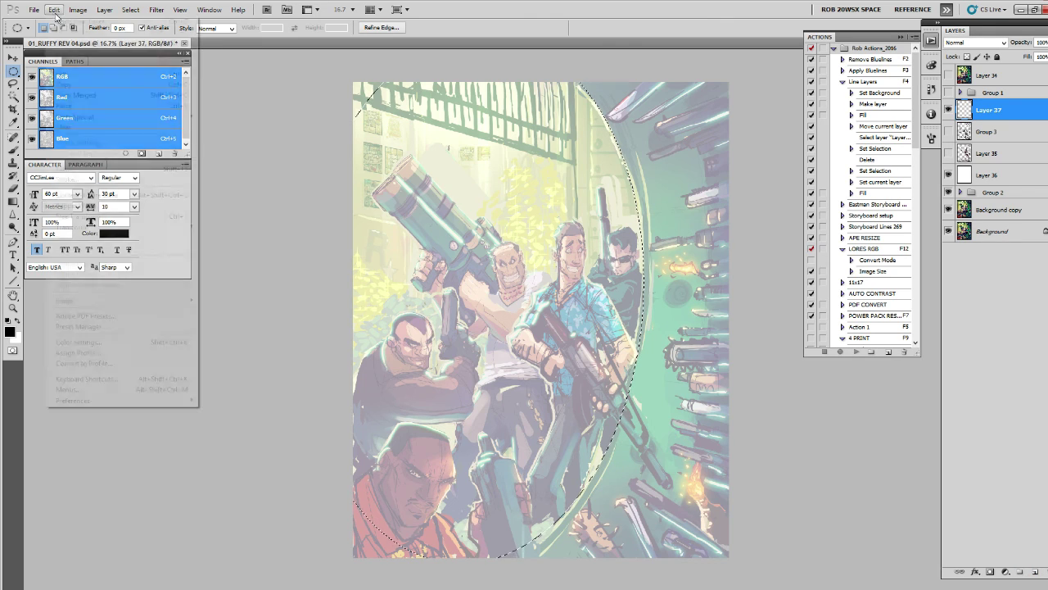
pyautogui.click(66, 177)
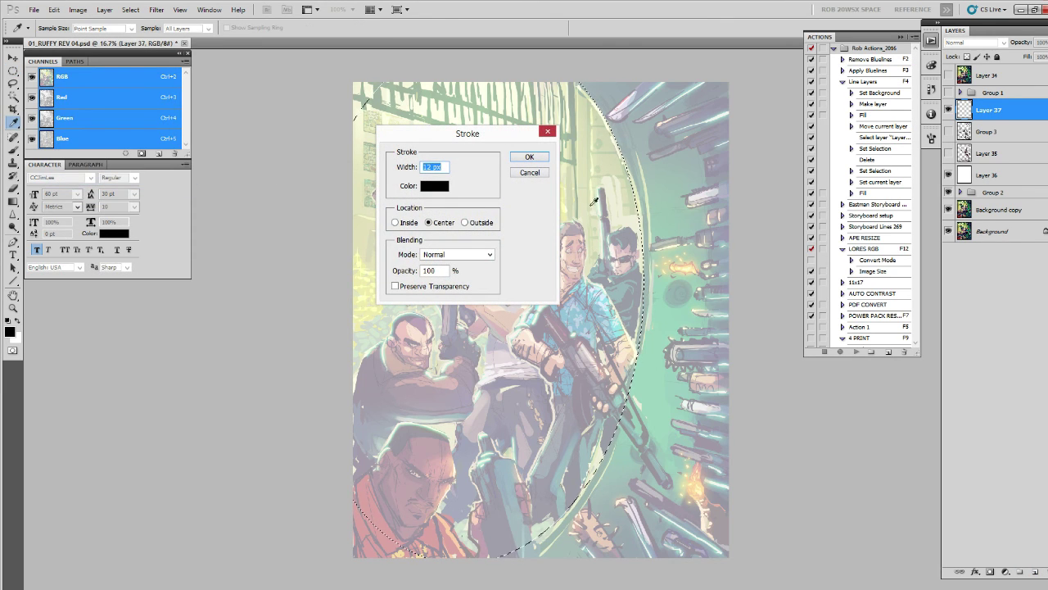
pyautogui.click(544, 157)
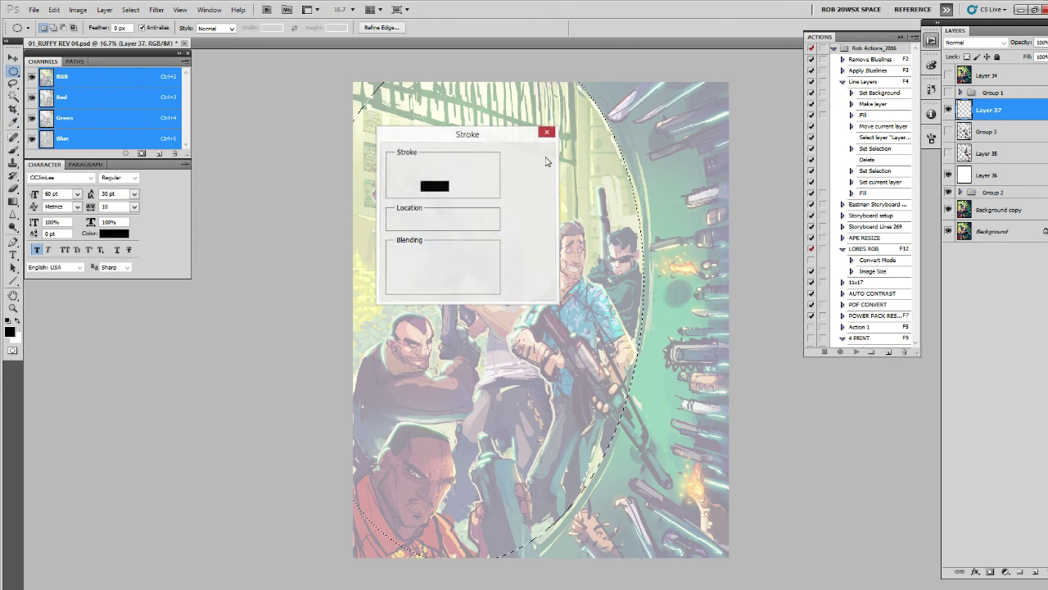
pyautogui.hotkey('ctrl', 'd')
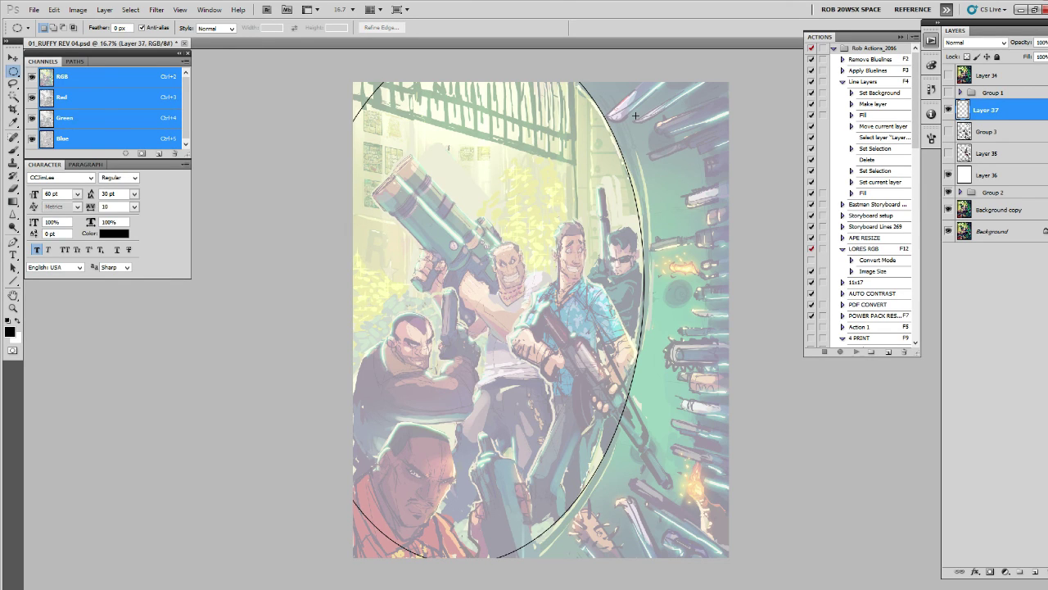
pyautogui.click(949, 110)
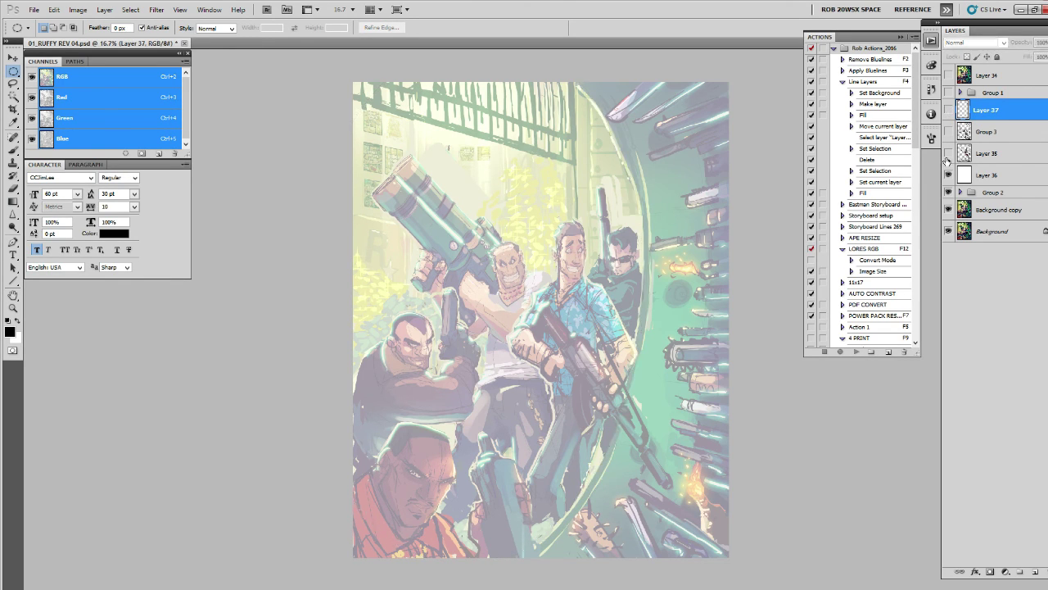
pyautogui.click(1035, 572)
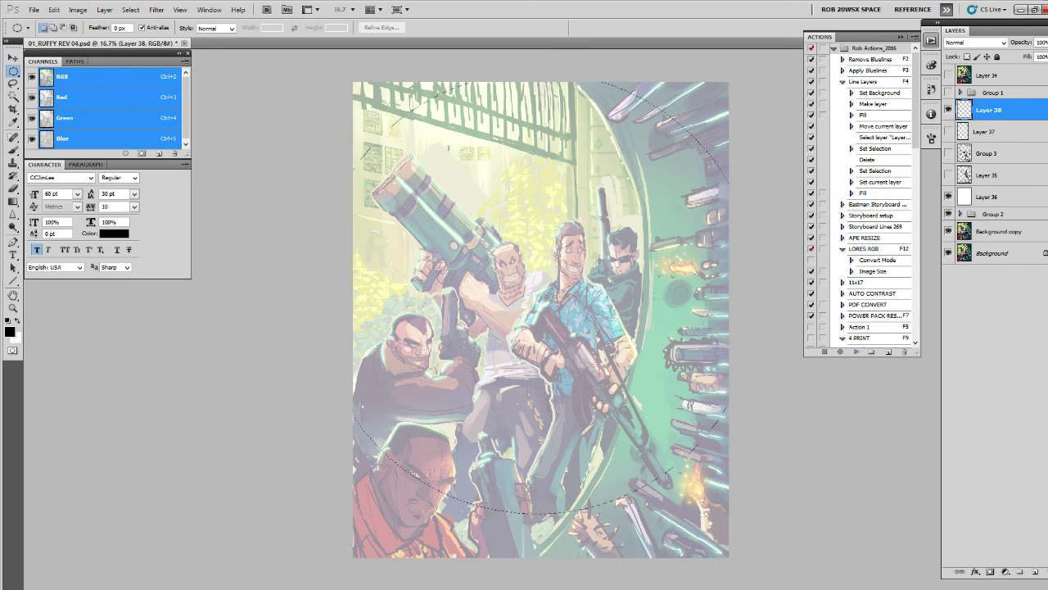
# Step: Draw a new large elliptical selection and stretch it taller toward the top and bottom
pyautogui.moveTo(433, 238)
pyautogui.mouseDown()
pyautogui.moveTo(647, 307)
pyautogui.moveTo(651, 515)
pyautogui.mouseUp()
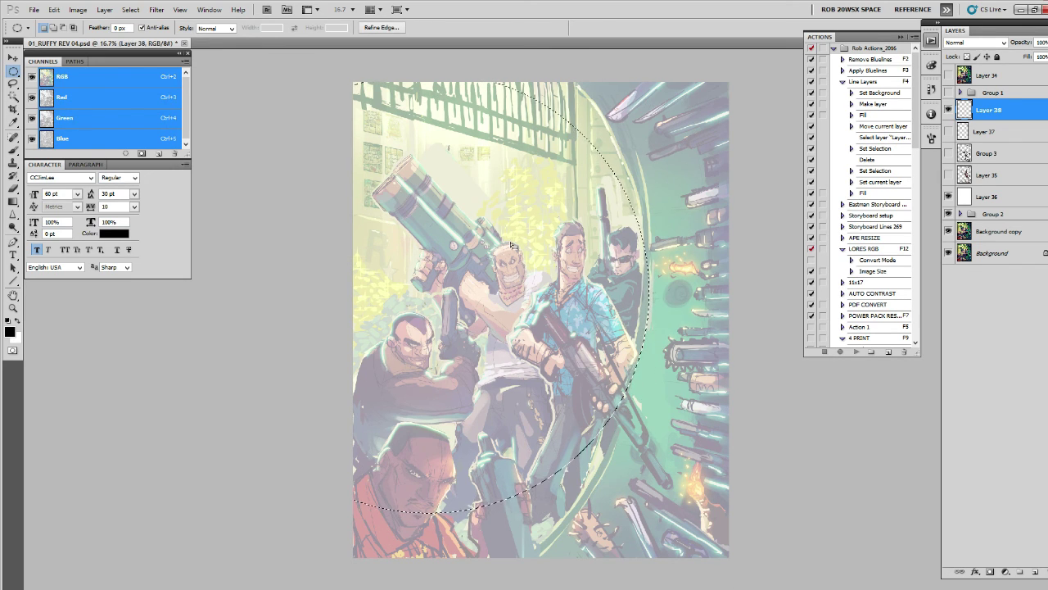
pyautogui.click(131, 10)
pyautogui.click(164, 171)
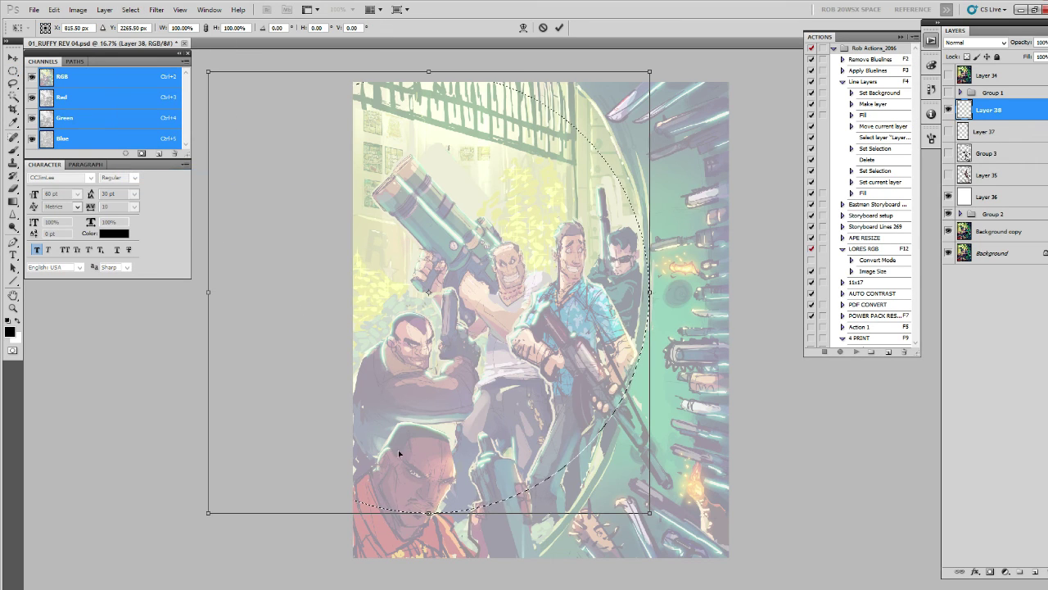
pyautogui.moveTo(426, 533); pyautogui.dragTo(427, 589)
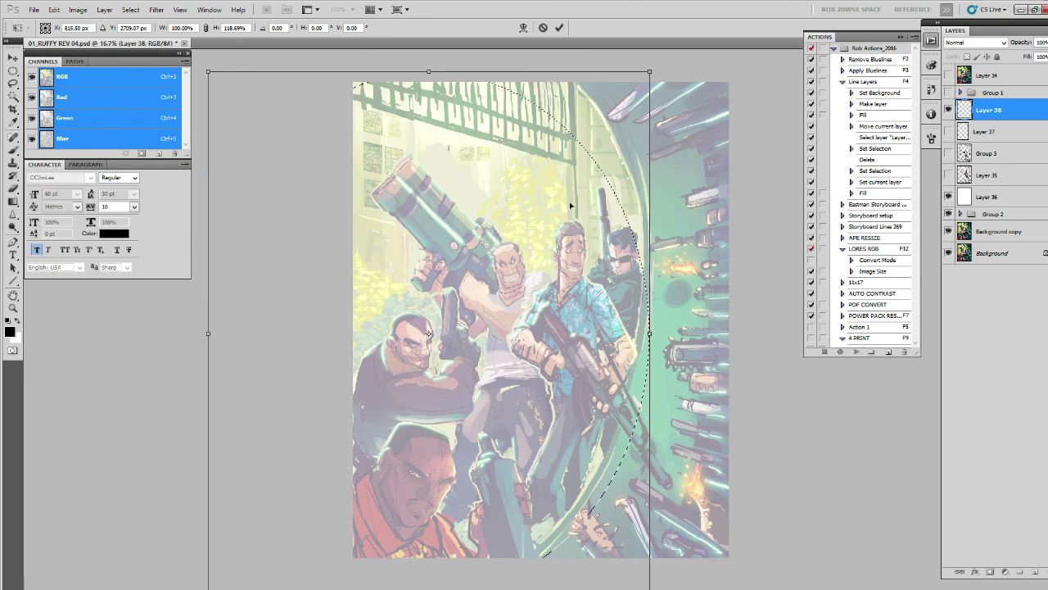
pyautogui.moveTo(428, 71); pyautogui.dragTo(458, 44)
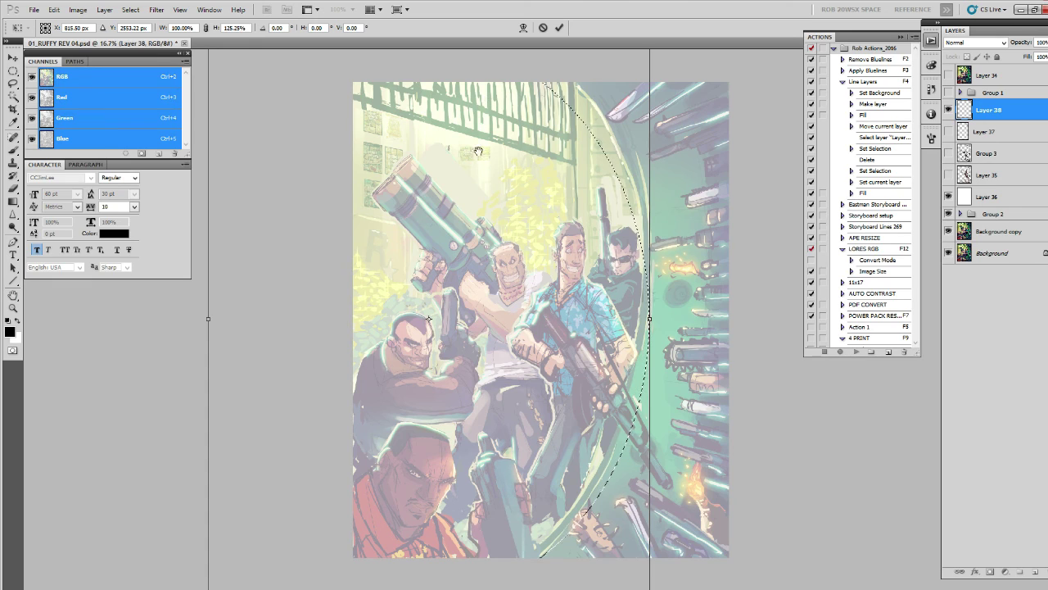
pyautogui.moveTo(480, 237); pyautogui.dragTo(474, 225)
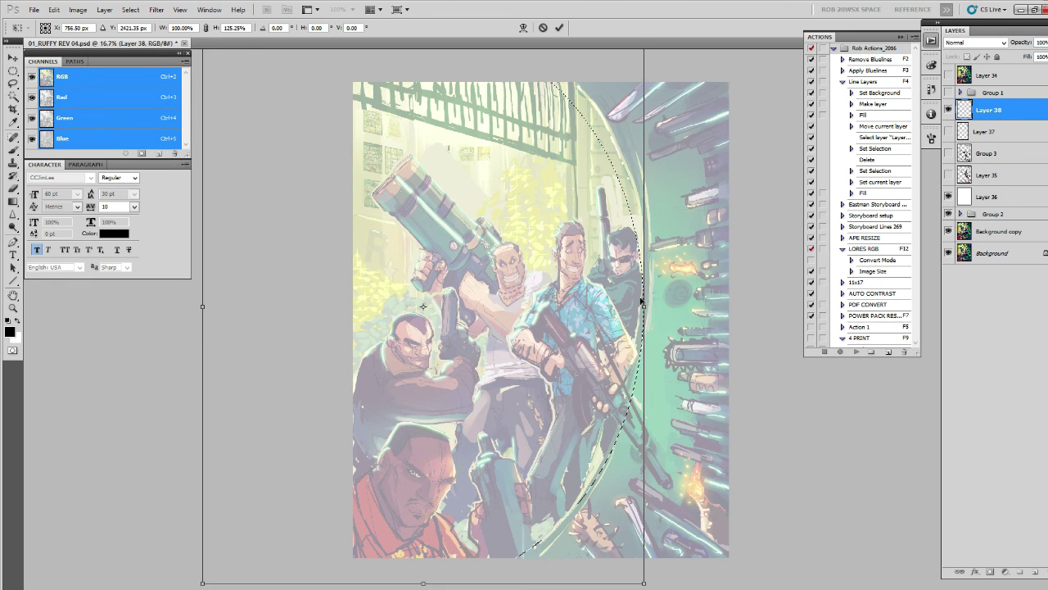
pyautogui.press('Return')
# Step: Zoom out, try transforming a whole-image selection, then undo back to the arc selection
pyautogui.press('z')
pyautogui.keyDown('alt'); pyautogui.click(643, 245); pyautogui.keyUp('alt')
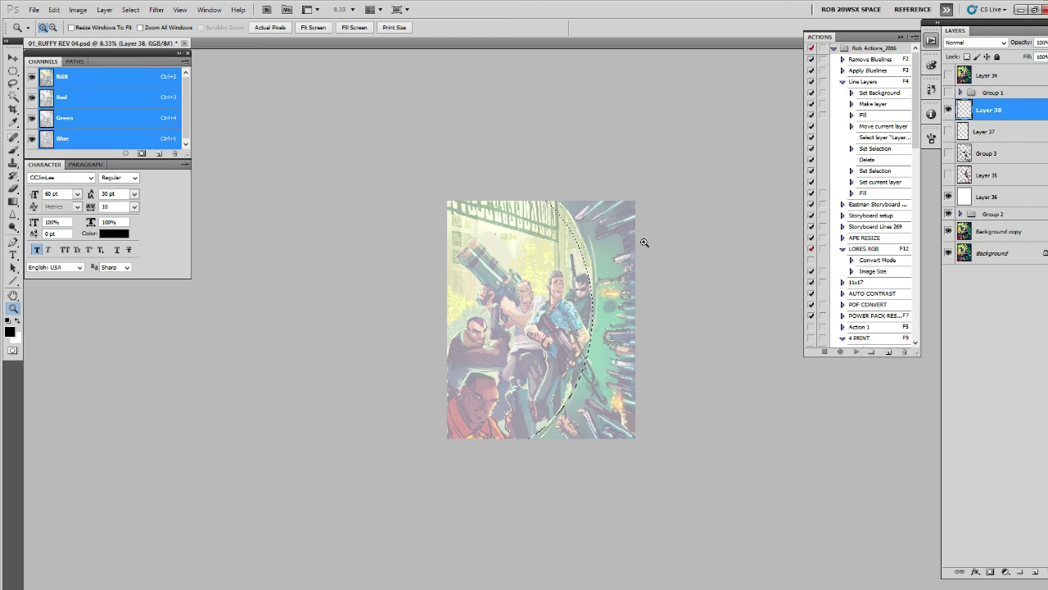
pyautogui.click(133, 10)
pyautogui.click(131, 9)
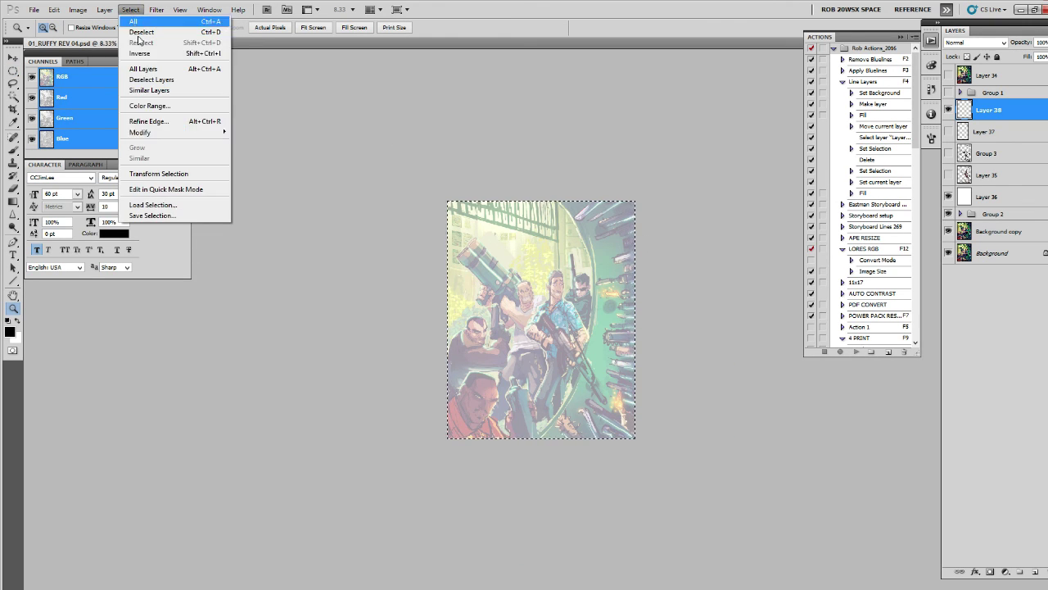
pyautogui.click(164, 174)
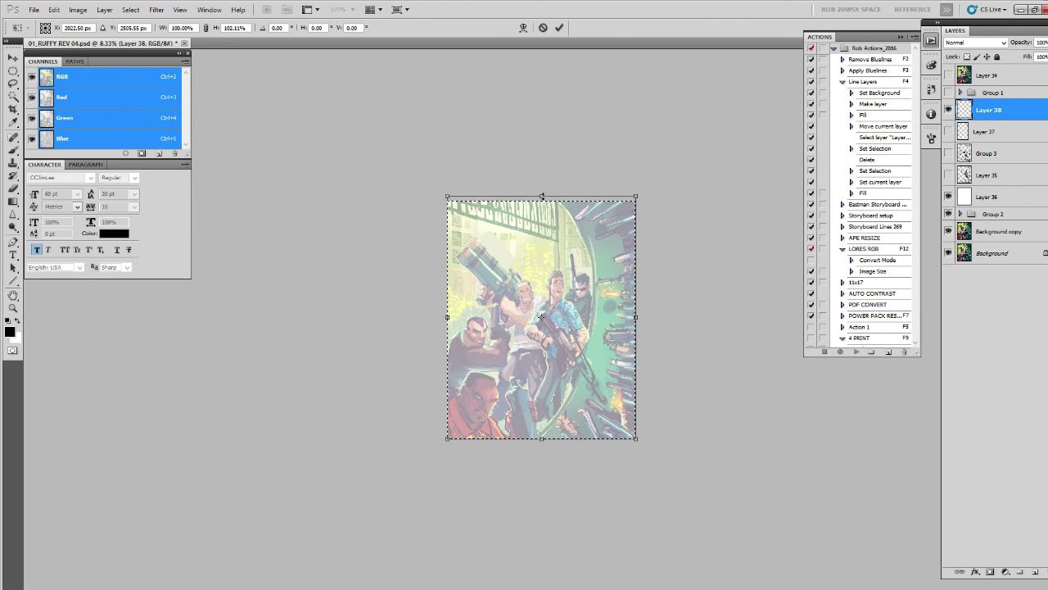
pyautogui.press('Return')
pyautogui.press('z')
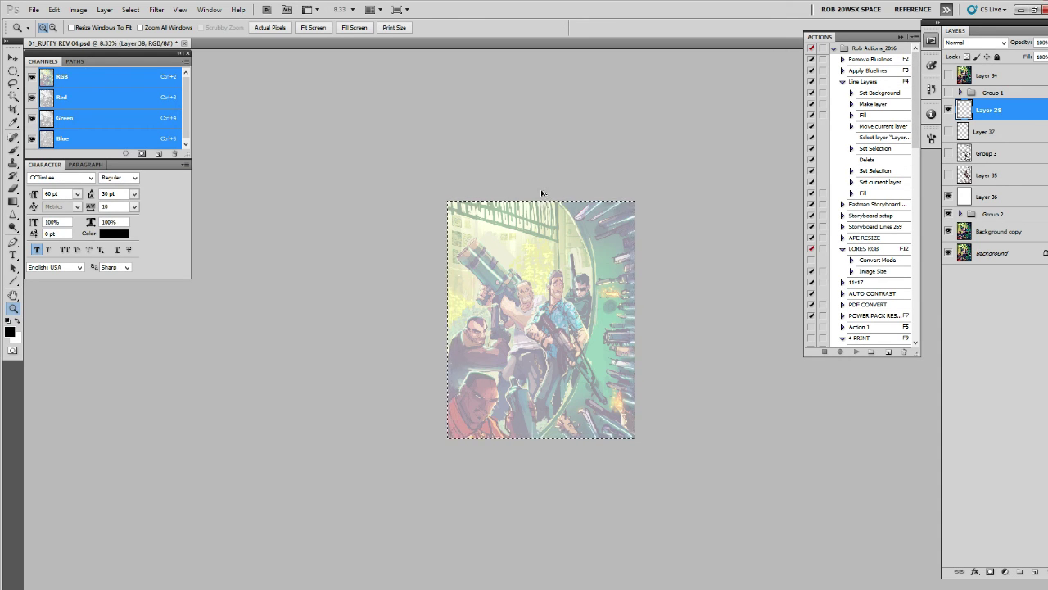
pyautogui.hotkey('ctrl', 'z')
# Step: Stretch the arc selection past the cover's top and bottom and skew its right side slightly
pyautogui.click(130, 9)
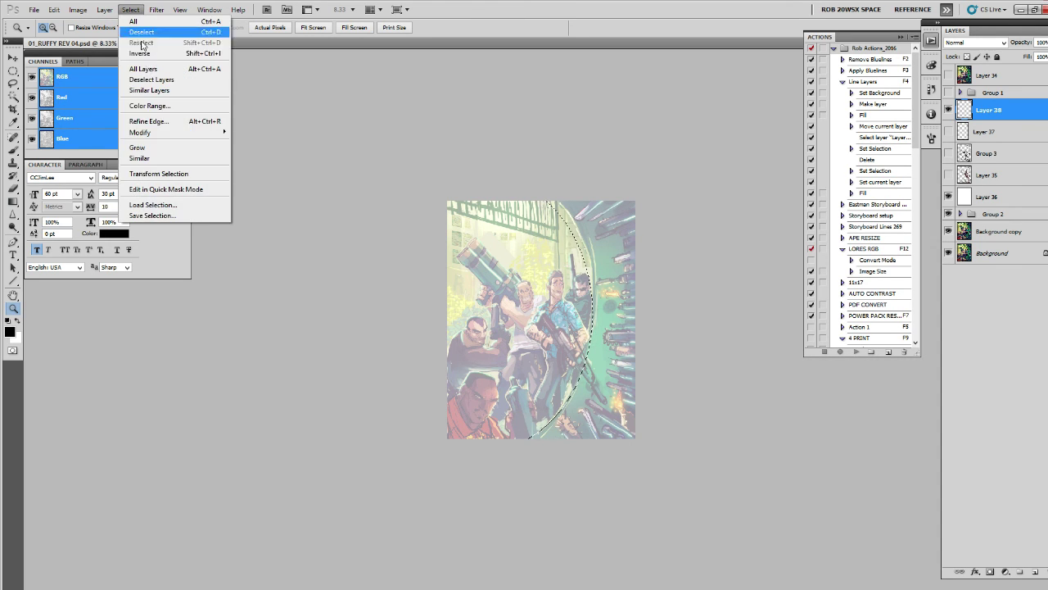
pyautogui.click(173, 177)
pyautogui.moveTo(501, 174); pyautogui.dragTo(484, 161)
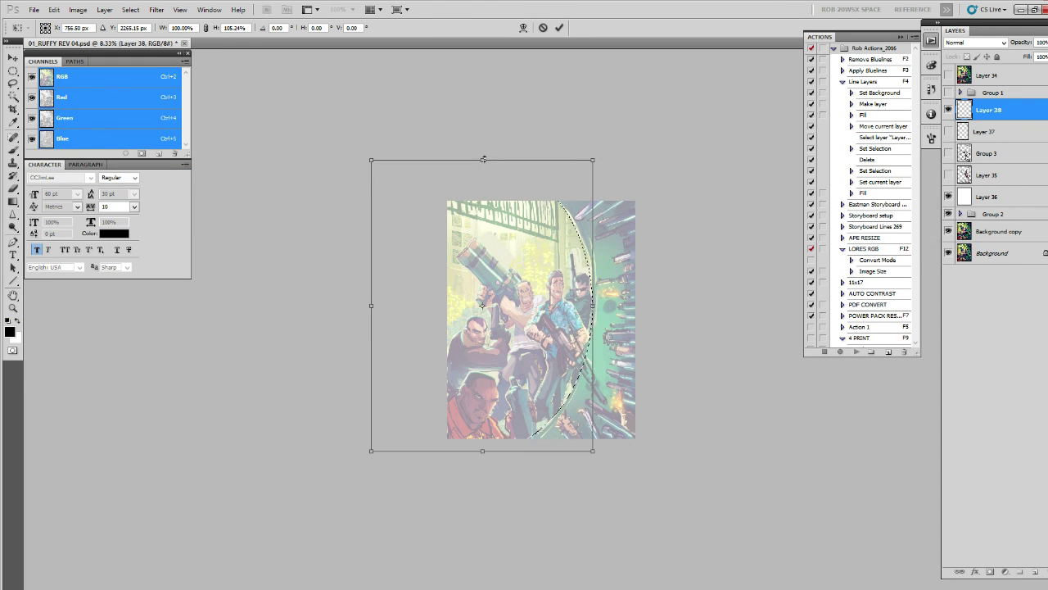
pyautogui.moveTo(482, 449); pyautogui.dragTo(482, 459)
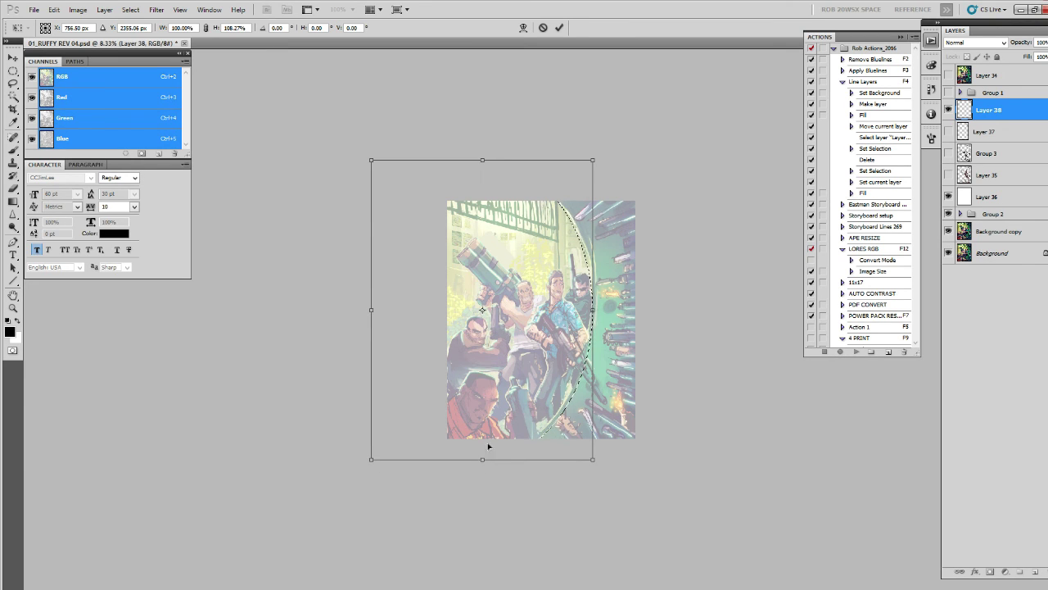
pyautogui.moveTo(594, 311); pyautogui.dragTo(596, 308)
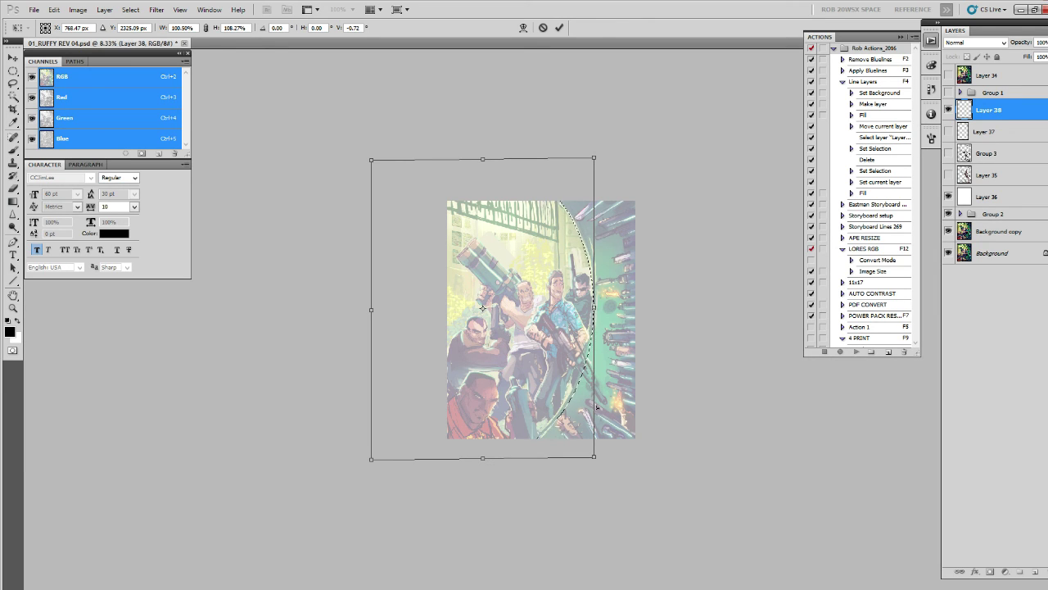
pyautogui.moveTo(595, 310); pyautogui.dragTo(592, 311)
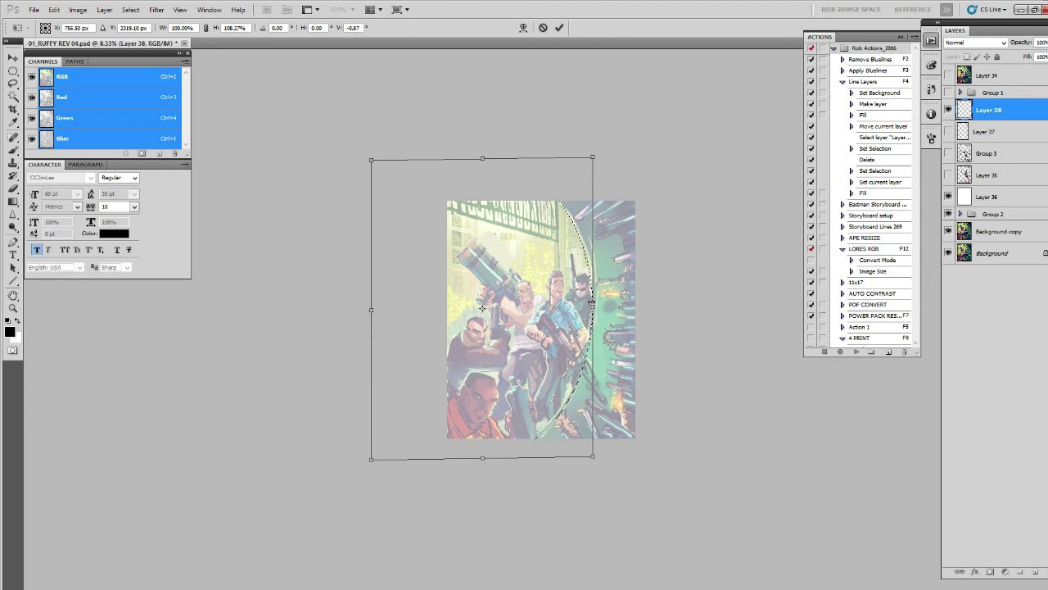
pyautogui.press('Return')
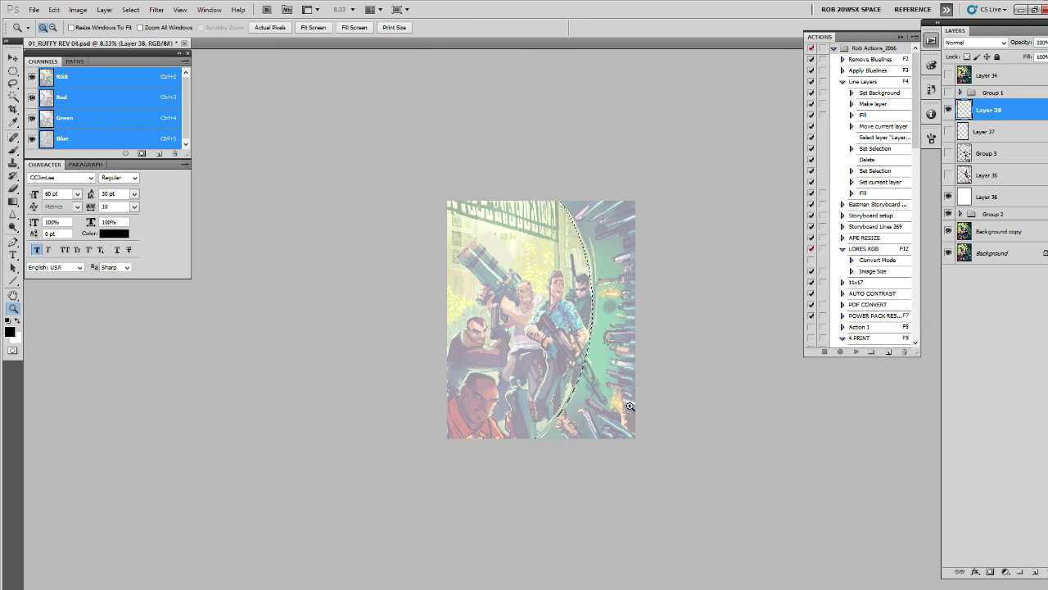
# Step: Stroke the arc selection with a 20 px black line and deselect
pyautogui.click(53, 9)
pyautogui.click(50, 180)
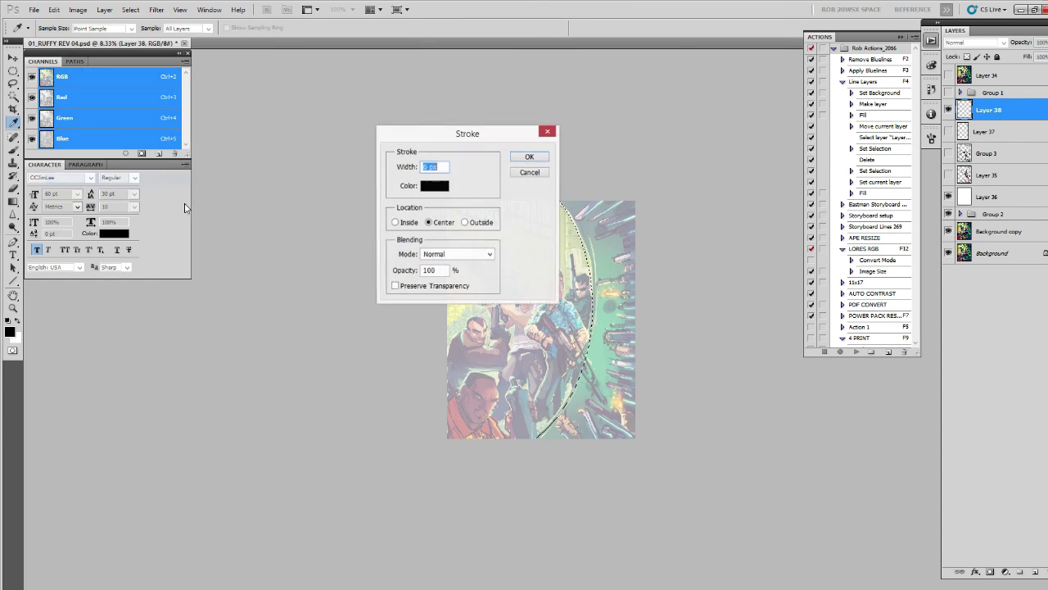
pyautogui.write('20')
pyautogui.click(529, 156)
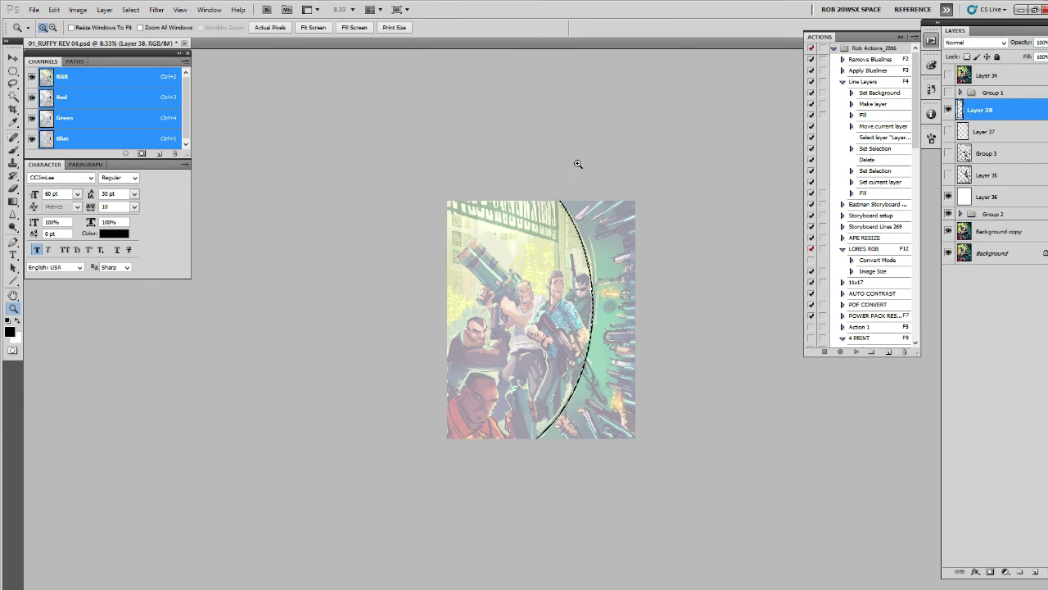
pyautogui.hotkey('ctrl', 'd')
pyautogui.click(603, 259)
# Step: Skew the arc line's top and lower end, then nudge it three pixels right
pyautogui.hotkey('ctrl', 't')
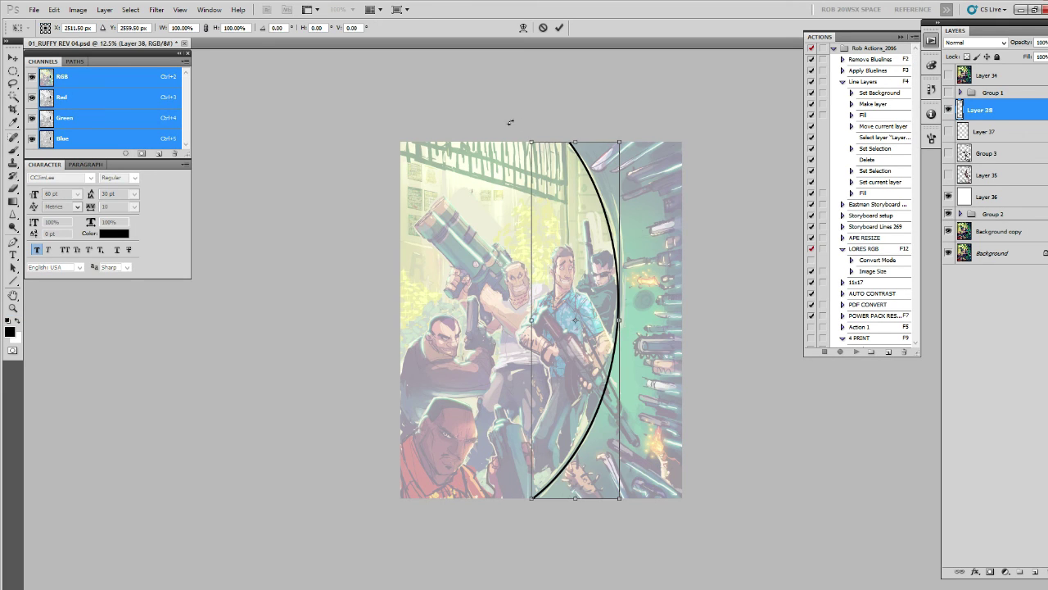
pyautogui.moveTo(574, 142); pyautogui.dragTo(574, 141)
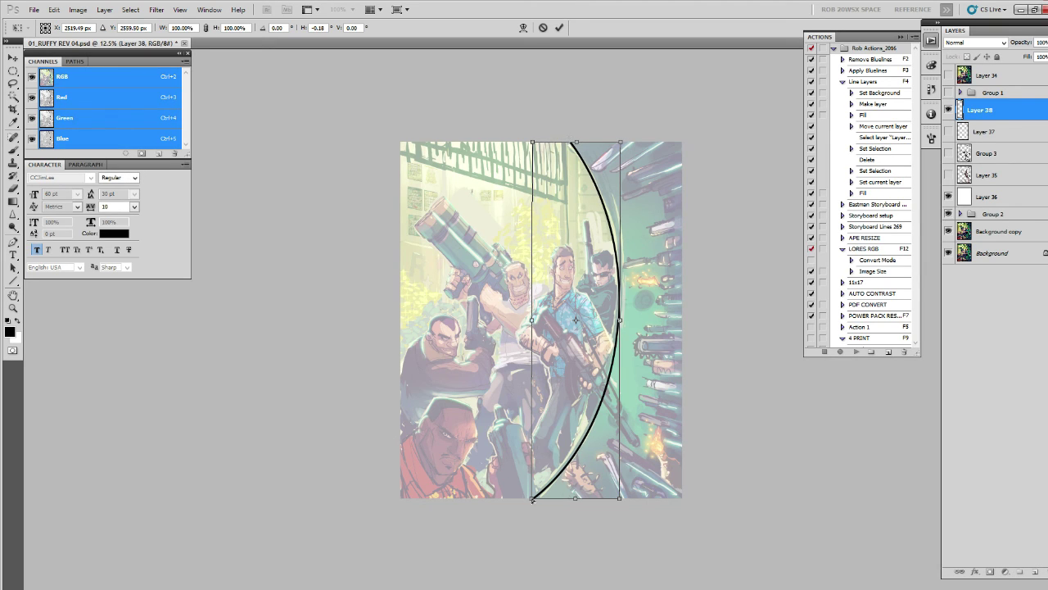
pyautogui.moveTo(533, 500); pyautogui.dragTo(535, 501)
pyautogui.moveTo(619, 498); pyautogui.dragTo(622, 499)
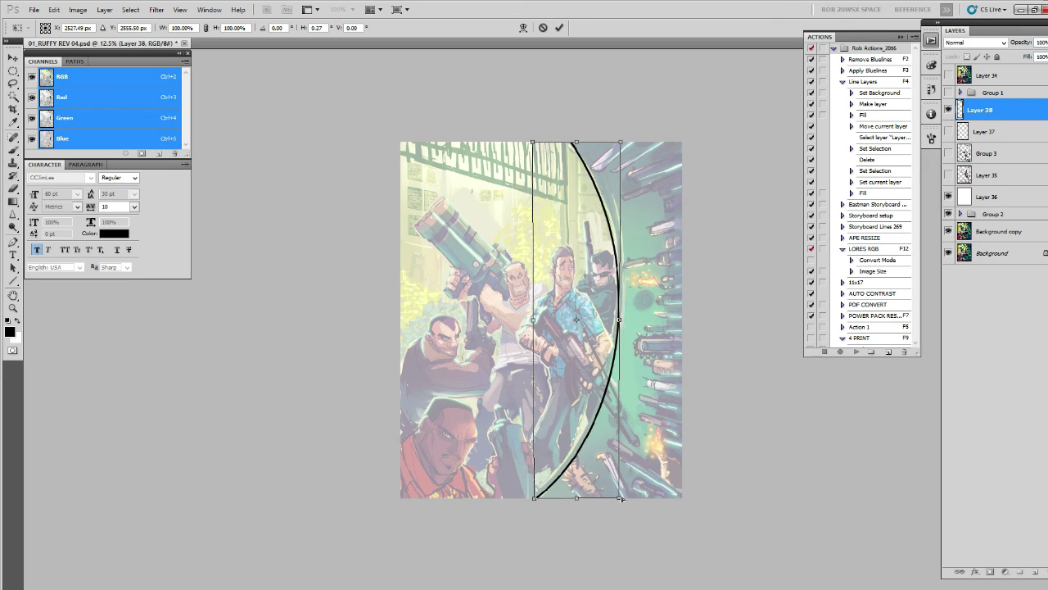
pyautogui.press('Return')
pyautogui.press('z')
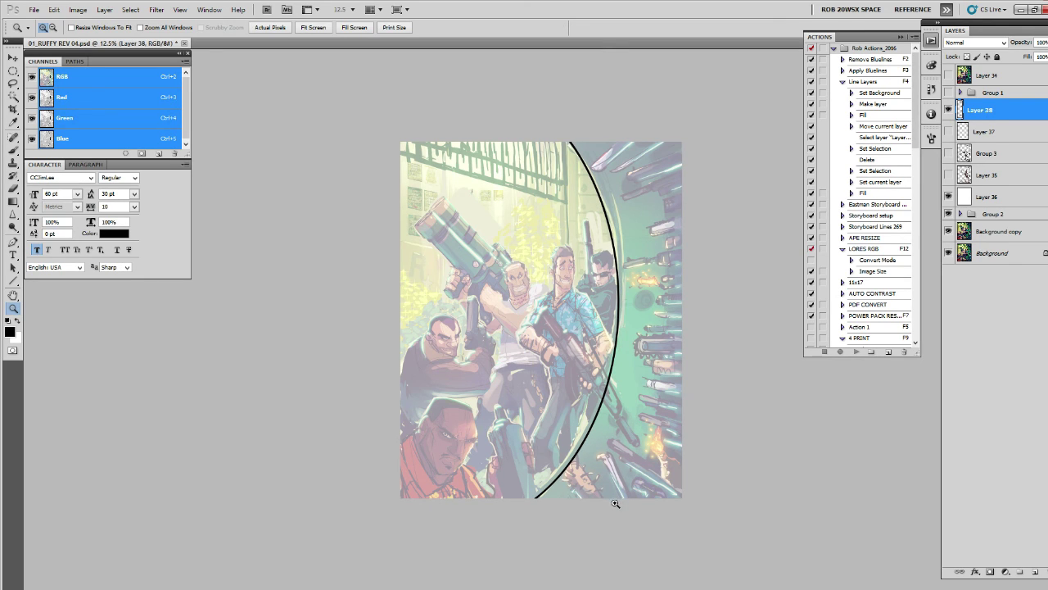
pyautogui.press('v')
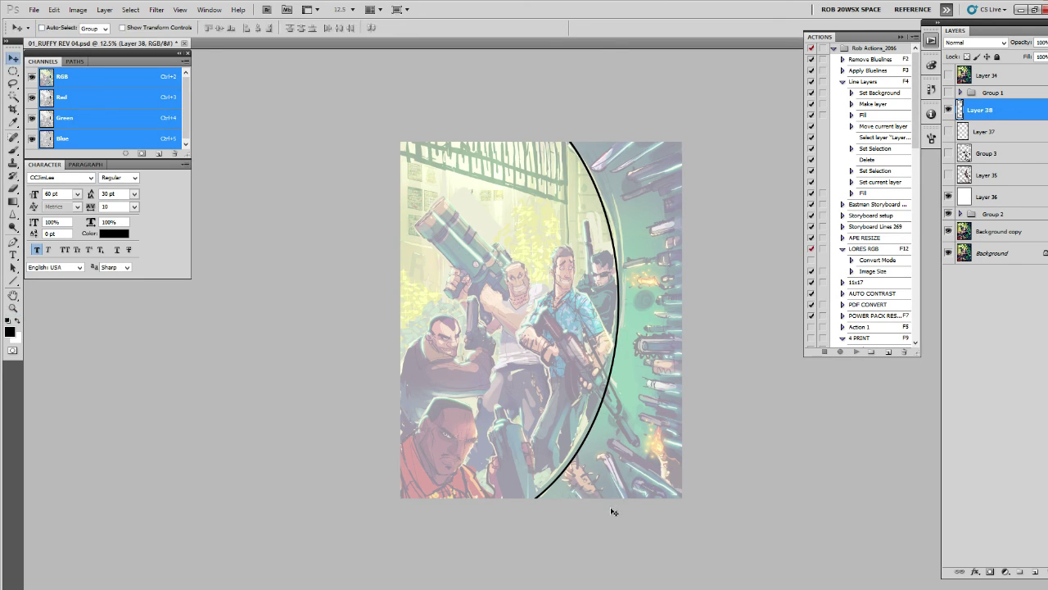
pyautogui.press('Right')
pyautogui.press('Right')
pyautogui.press('Right')
pyautogui.press('Right')
pyautogui.press('Right')
pyautogui.press('Right')
pyautogui.press('Right')
pyautogui.press('Right')
pyautogui.press('Right')
pyautogui.press('Right')
pyautogui.press('Right')
pyautogui.press('Right')
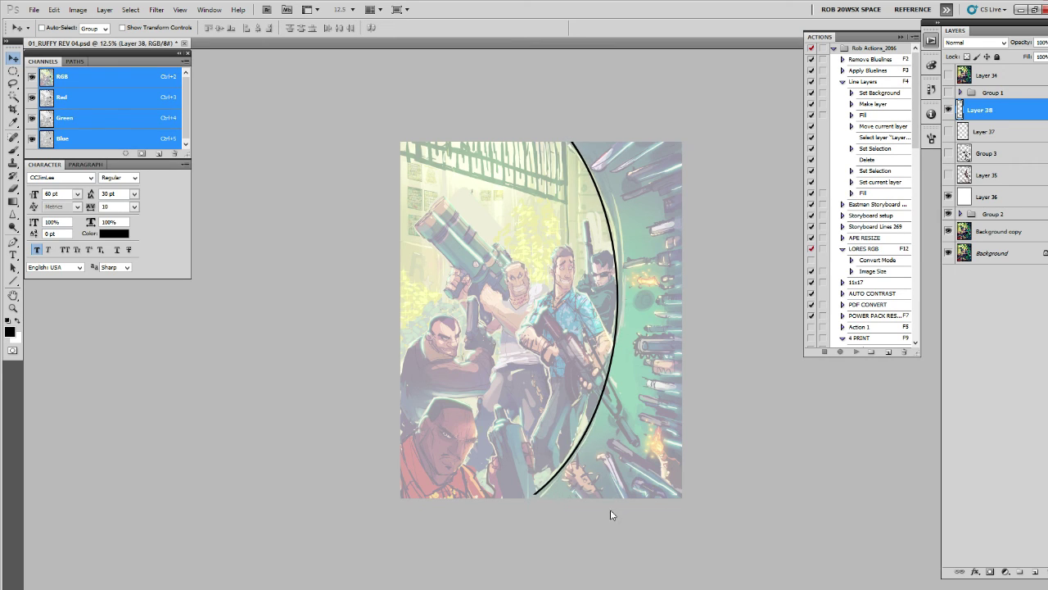
pyautogui.press('Right')
pyautogui.press('Right')
pyautogui.press('Right')
pyautogui.press('Right')
pyautogui.press('Right')
pyautogui.press('Right')
pyautogui.press('Right')
pyautogui.press('Right')
pyautogui.press('Right')
pyautogui.press('Right')
pyautogui.press('Right')
pyautogui.press('Right')
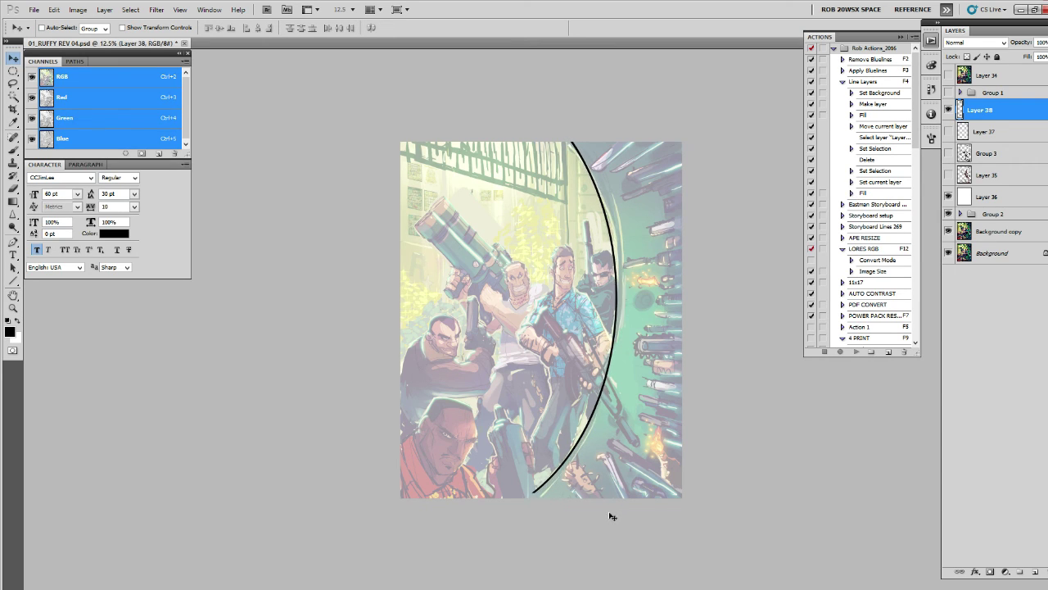
pyautogui.press('Right')
pyautogui.press('Right')
pyautogui.press('Right')
pyautogui.press('Right')
pyautogui.press('Right')
pyautogui.press('Right')
pyautogui.press('Right')
pyautogui.press('Right')
pyautogui.press('Right')
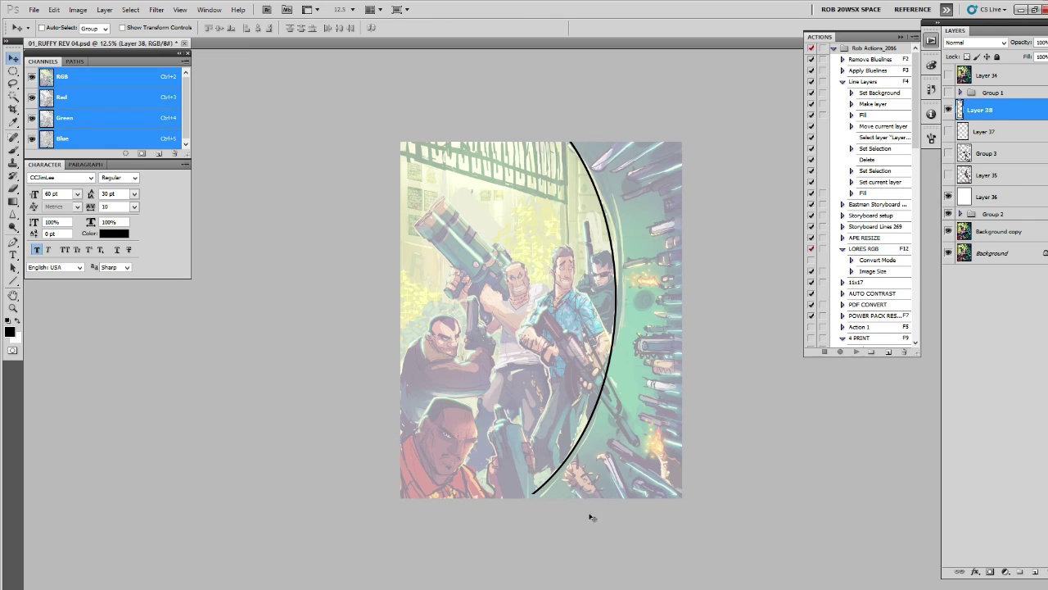
# Step: Adjust the arc's lower and top ends once more to sit on the vault edge
pyautogui.hotkey('ctrl', 't')
pyautogui.moveTo(533, 496); pyautogui.dragTo(531, 499)
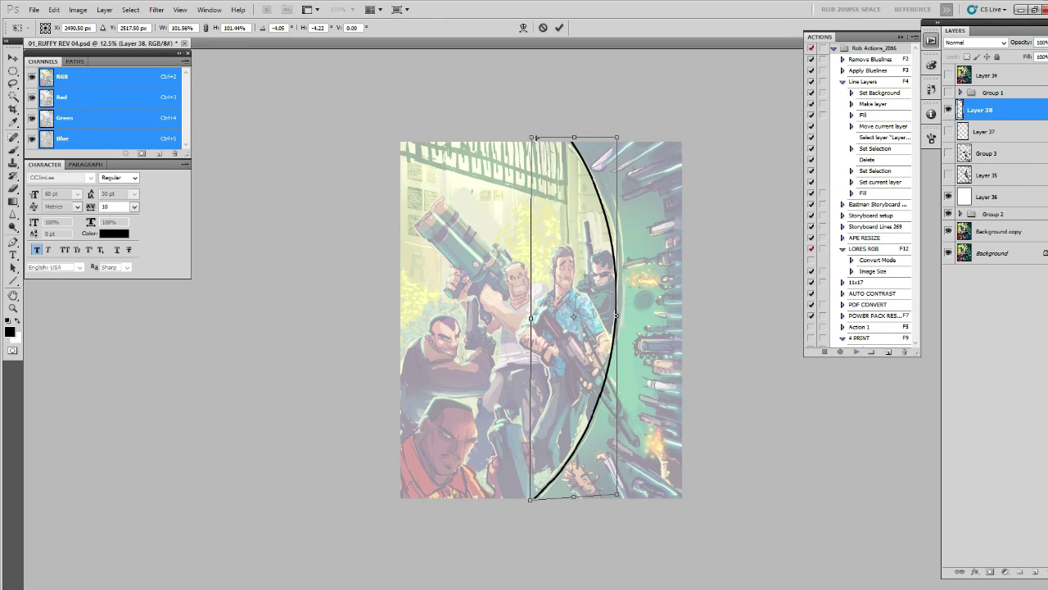
pyautogui.moveTo(534, 138); pyautogui.dragTo(527, 136)
pyautogui.press('Return')
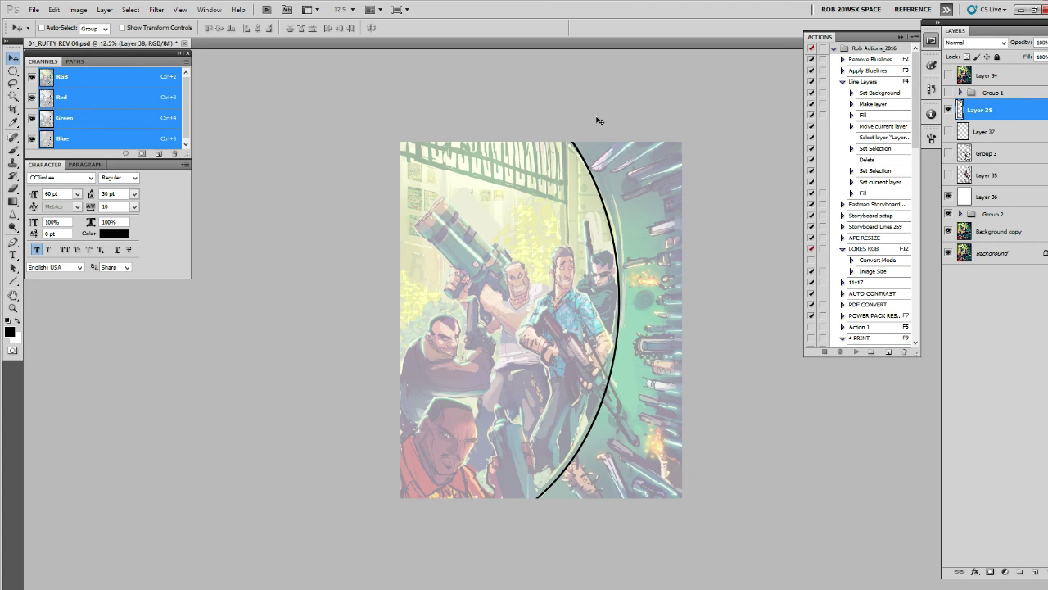
# Step: Add Layer 39, hide Layer 37, and show Layer 35's sketch lines and Layer 39
pyautogui.click(1031, 572)
pyautogui.press('z')
pyautogui.click(672, 408)
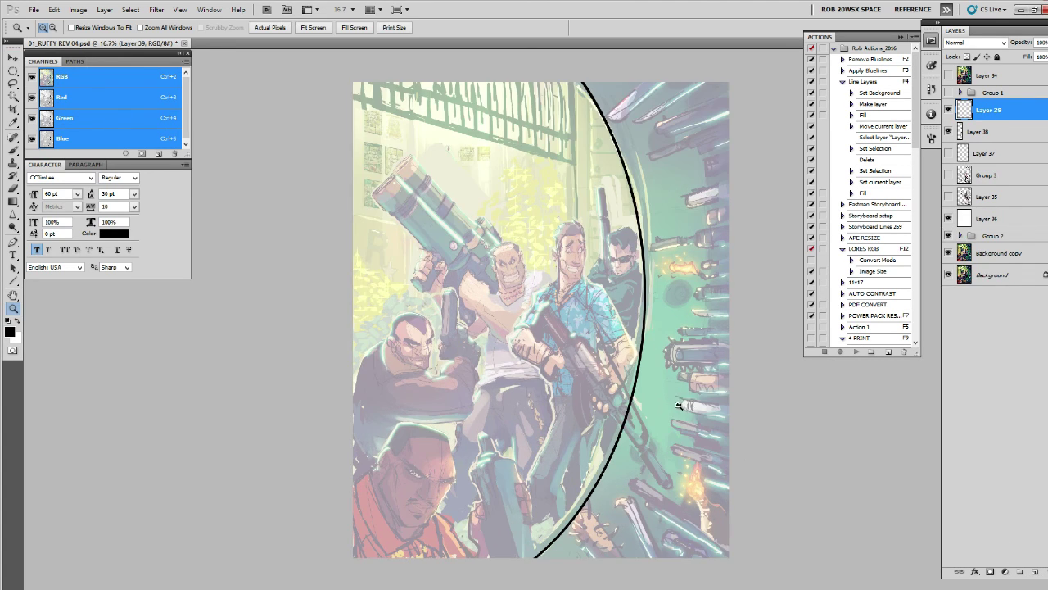
pyautogui.click(949, 131)
pyautogui.click(949, 154)
pyautogui.click(949, 197)
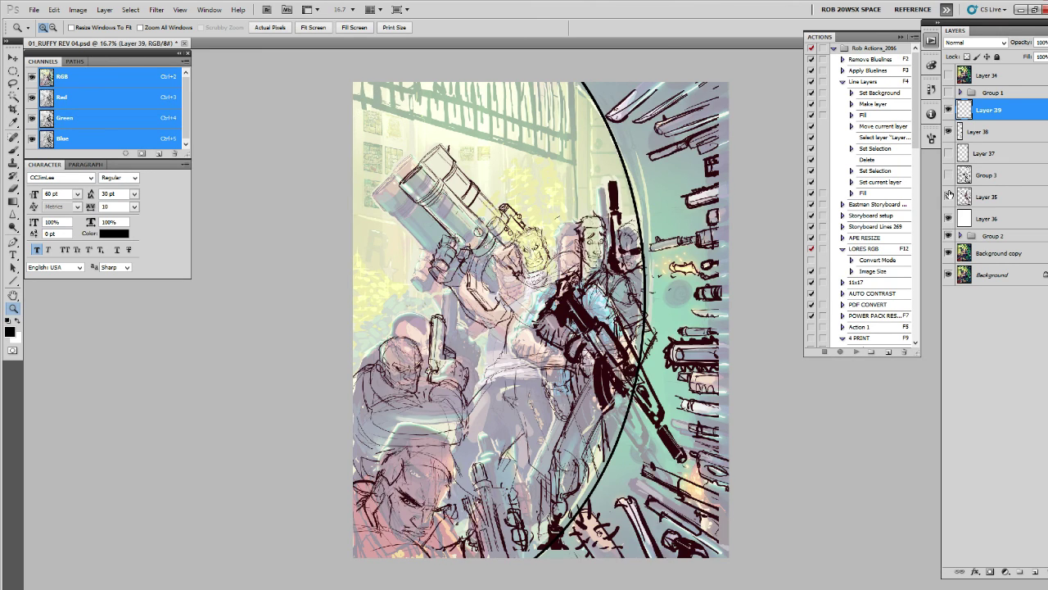
pyautogui.click(949, 197)
pyautogui.click(949, 198)
pyautogui.click(949, 197)
pyautogui.click(948, 110)
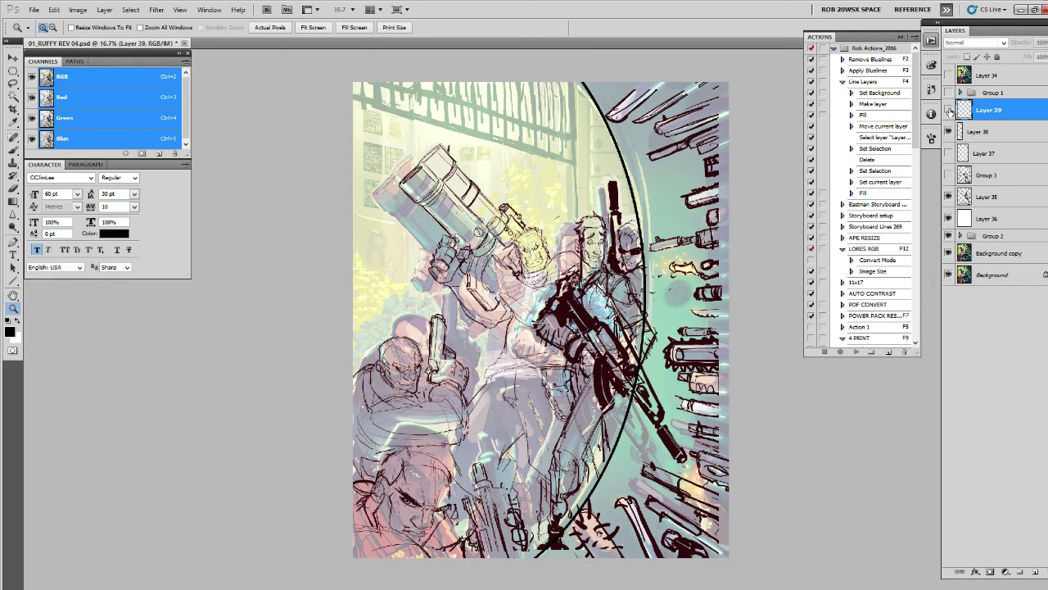
# Step: Test the vault-door arc filled with dark maroon sampled from the line art
pyautogui.click(950, 132)
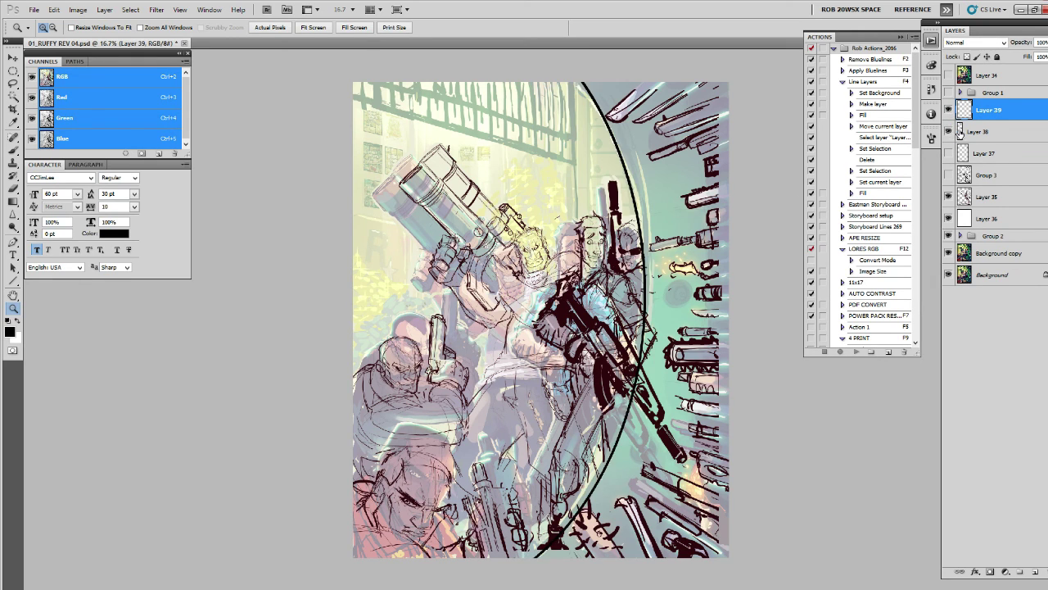
pyautogui.click(960, 131)
pyautogui.press('b')
pyautogui.keyDown('alt'); pyautogui.click(611, 391); pyautogui.keyUp('alt')
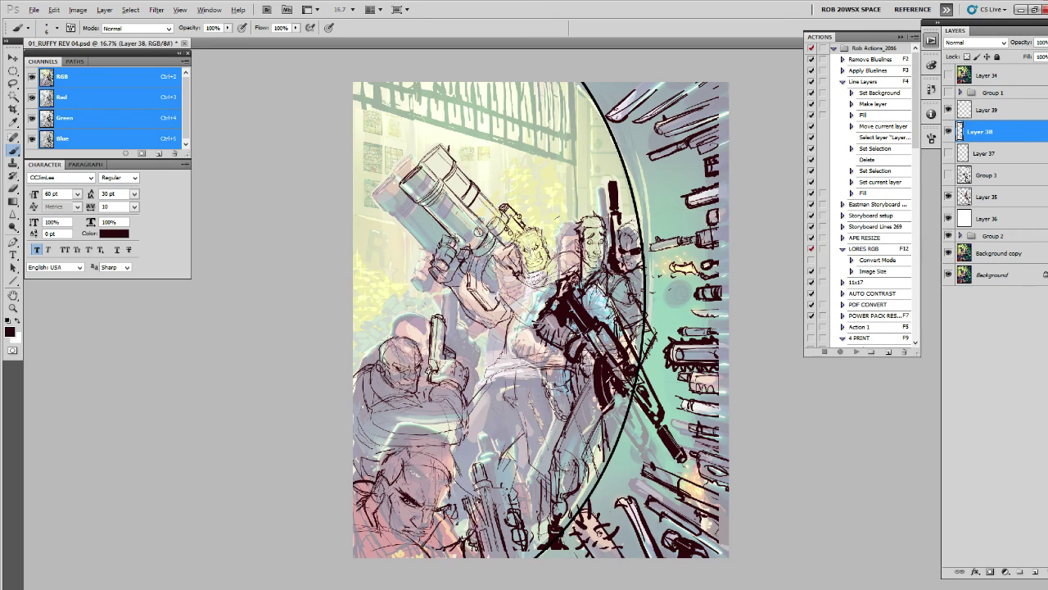
pyautogui.hotkey('shift', 'alt', 'BackSpace')
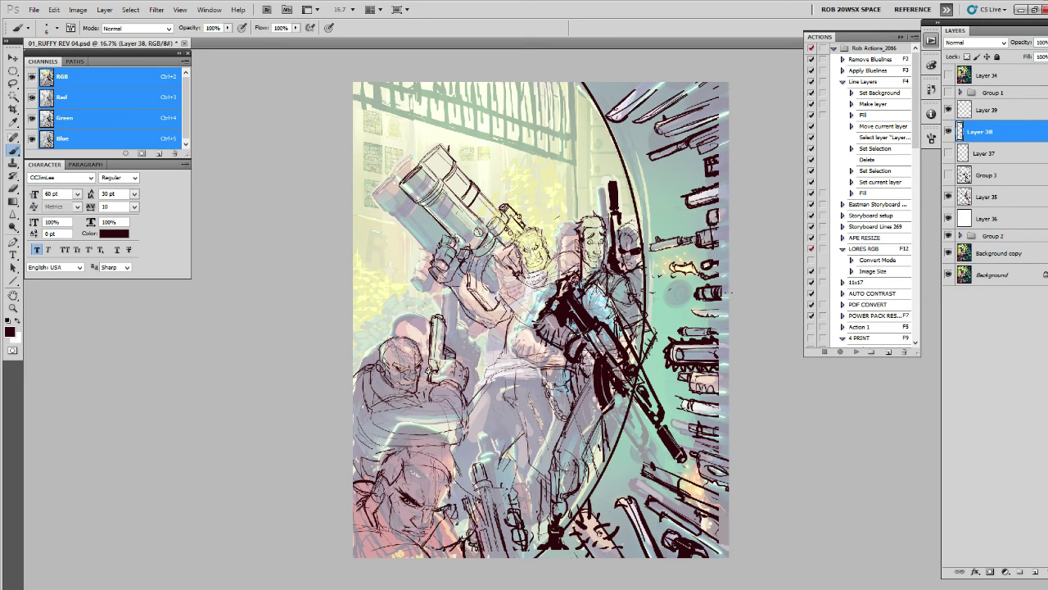
# Step: Swap the loose sketch (Layer 35) for the cleaner Group 3 sketch and compare the arc
pyautogui.click(948, 196)
pyautogui.click(949, 174)
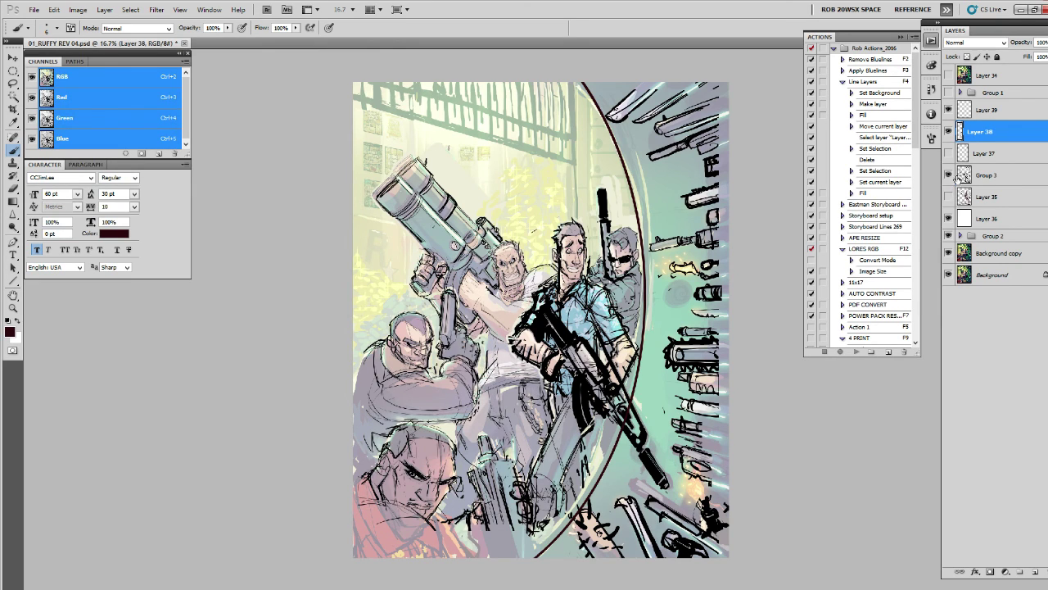
pyautogui.click(948, 131)
pyautogui.click(948, 131)
# Step: Reset the colours to default and refill the vault-door arc with black
pyautogui.press('d')
pyautogui.hotkey('ctrl', 'shift', 'BackSpace')
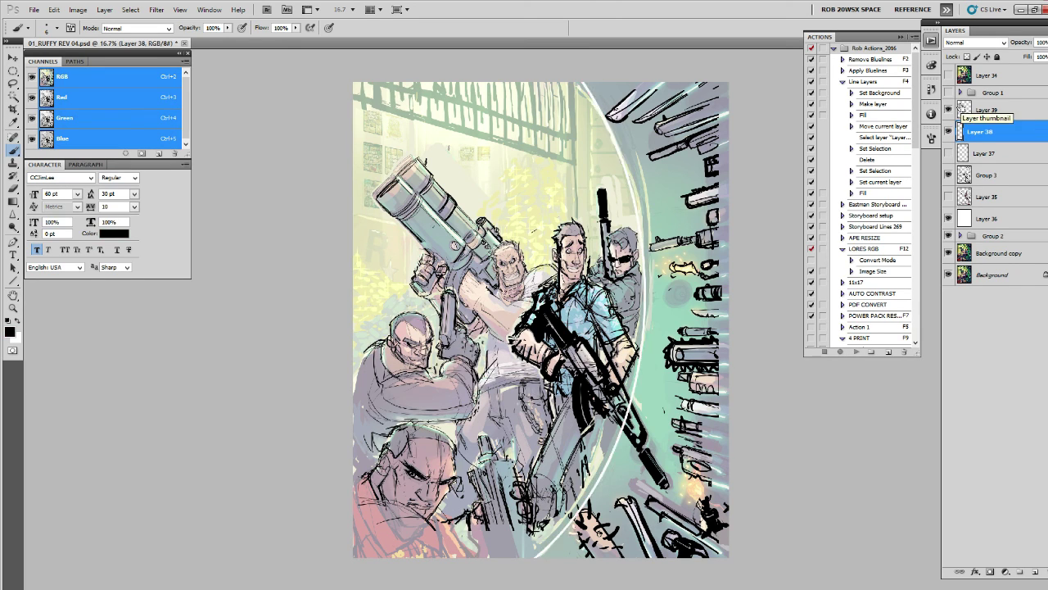
pyautogui.hotkey('alt', 'shift', 'BackSpace')
pyautogui.press('v')
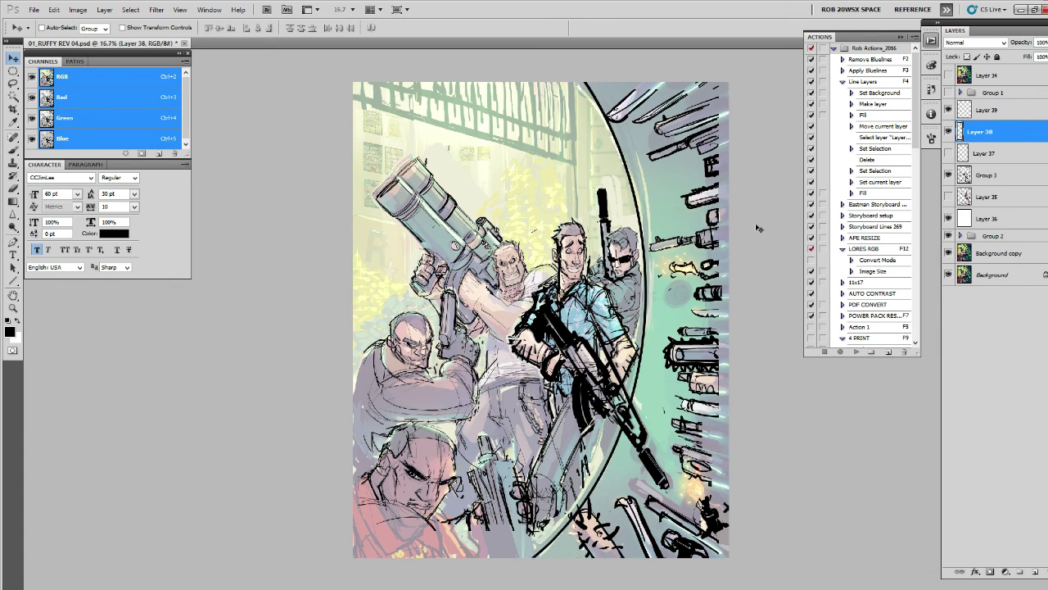
# Step: Slightly rotate Layer 38's arc and skew its top corner further right
pyautogui.hotkey('ctrl', 't')
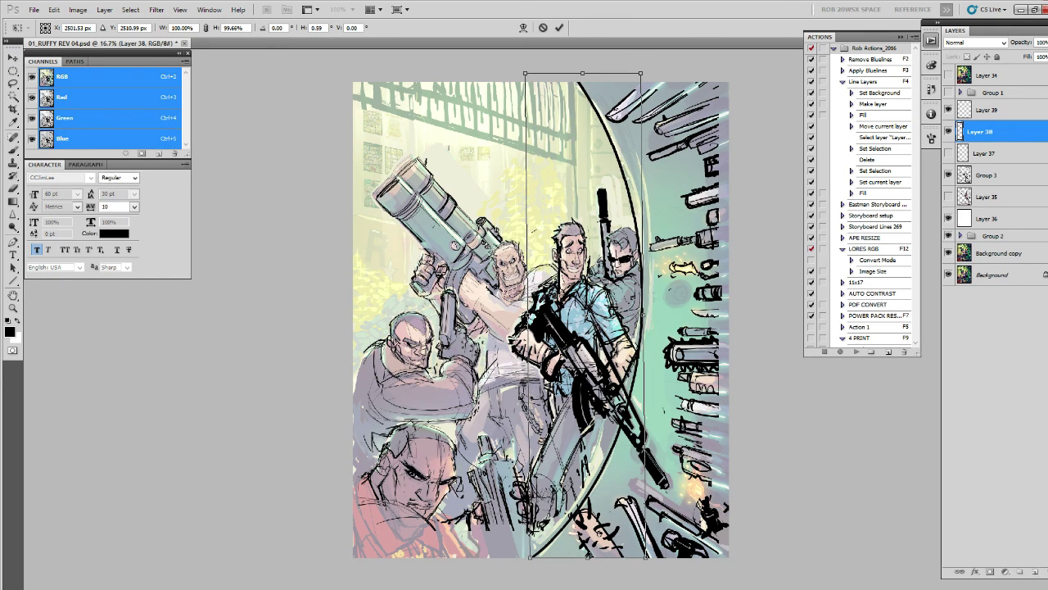
pyautogui.moveTo(642, 380); pyautogui.dragTo(647, 368)
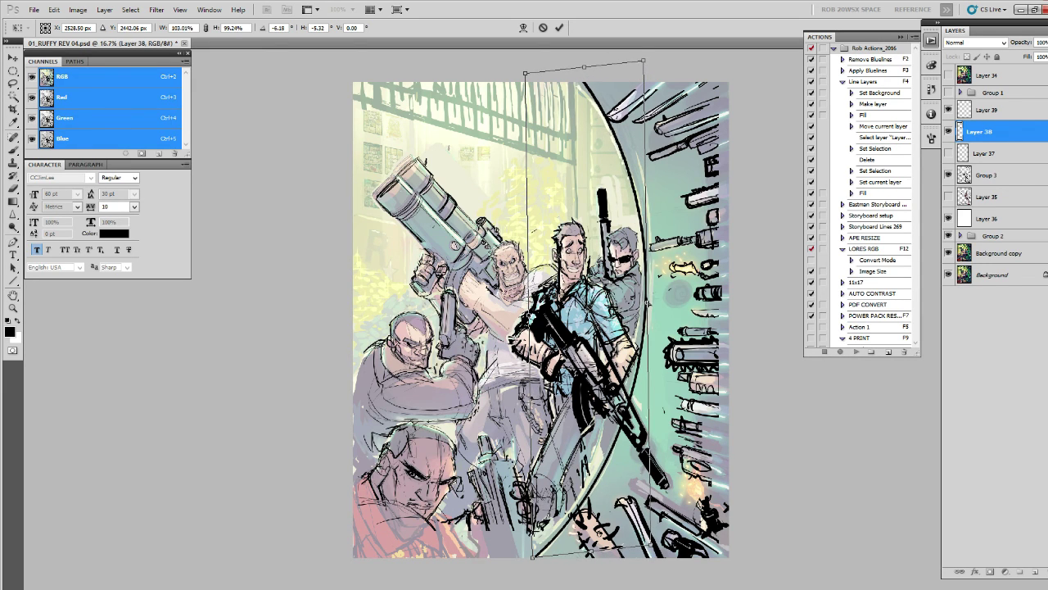
pyautogui.moveTo(643, 61); pyautogui.dragTo(639, 71)
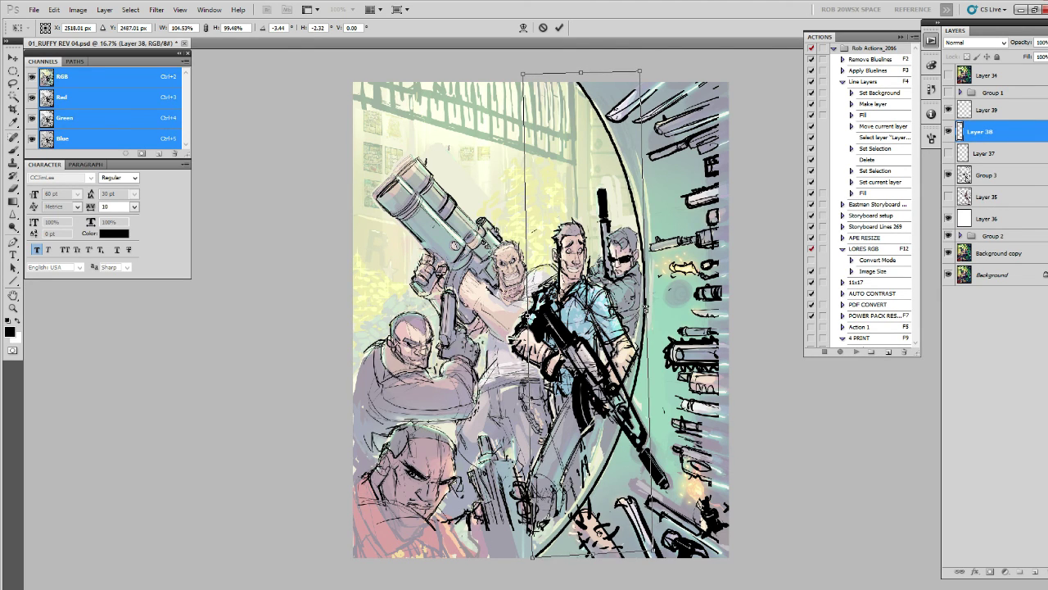
pyautogui.press('Return')
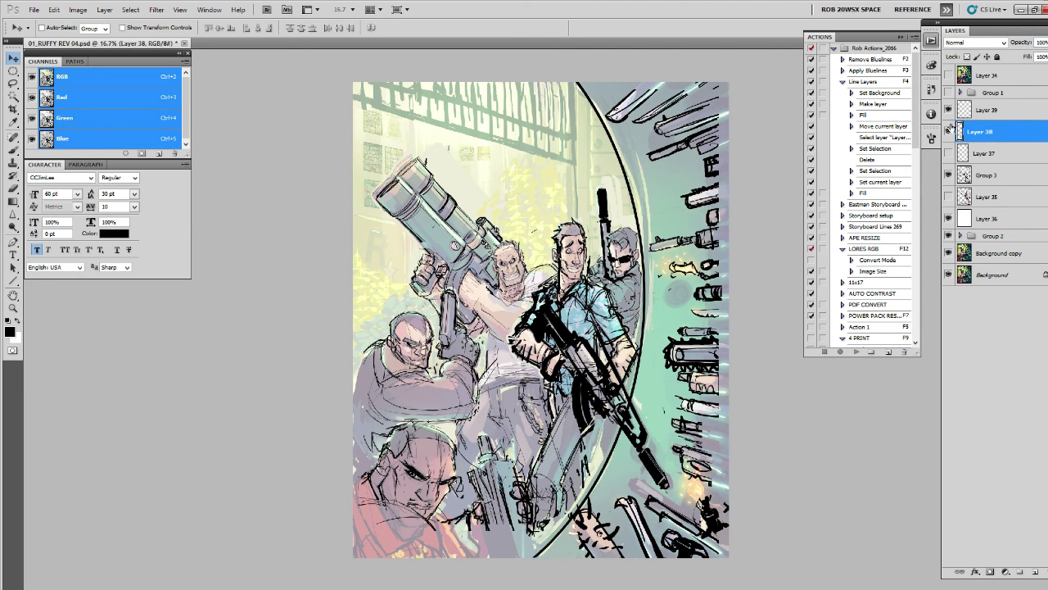
pyautogui.click(949, 131)
# Step: Compare the arc and cleaner sketch visibility, then add new empty Layer 40
pyautogui.click(950, 134)
pyautogui.click(949, 133)
pyautogui.click(948, 174)
pyautogui.click(1035, 572)
# Step: Draw a straight vertical black line down from the cover top, nudged slightly right
pyautogui.press('z')
pyautogui.click(636, 428)
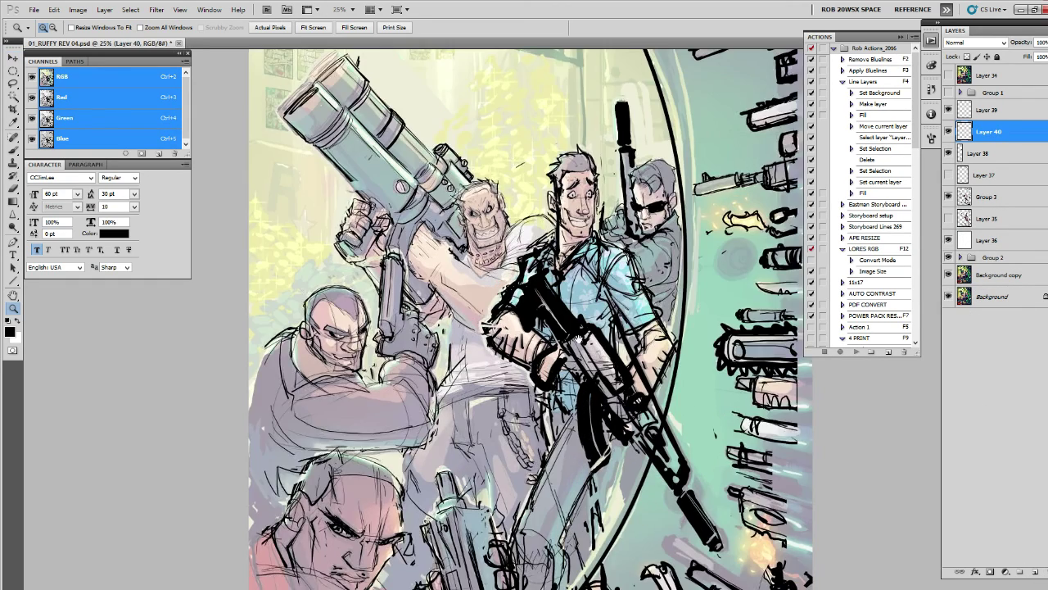
pyautogui.press('b')
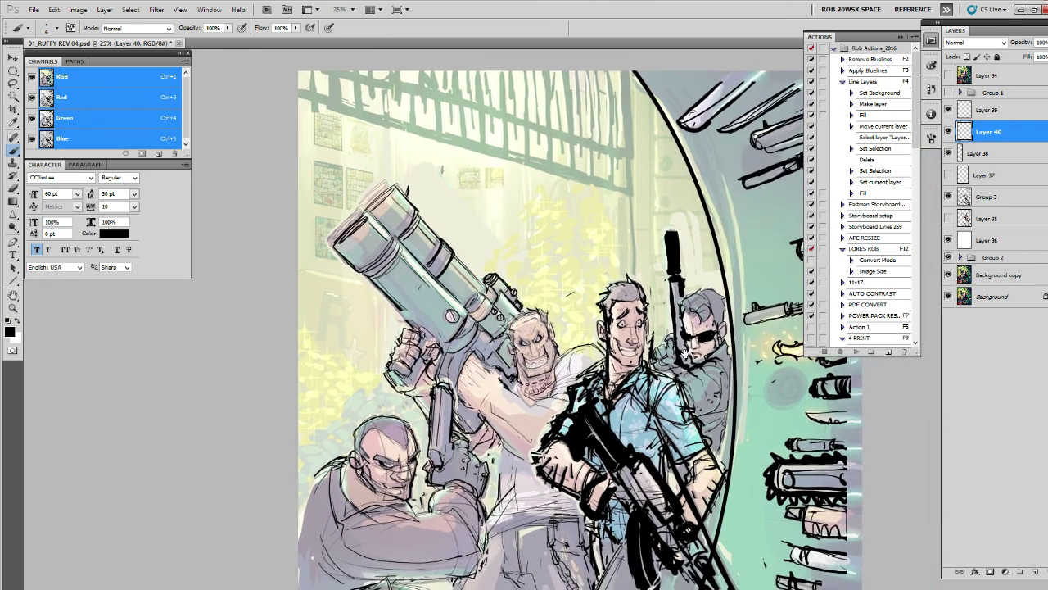
pyautogui.moveTo(709, 94); pyautogui.dragTo(623, 74)
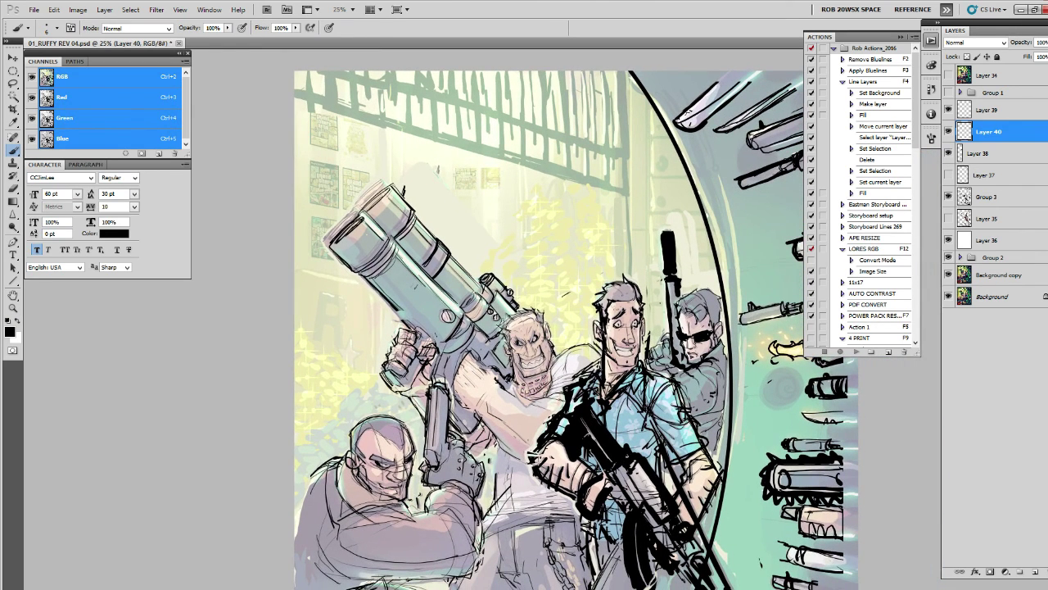
pyautogui.press('u')
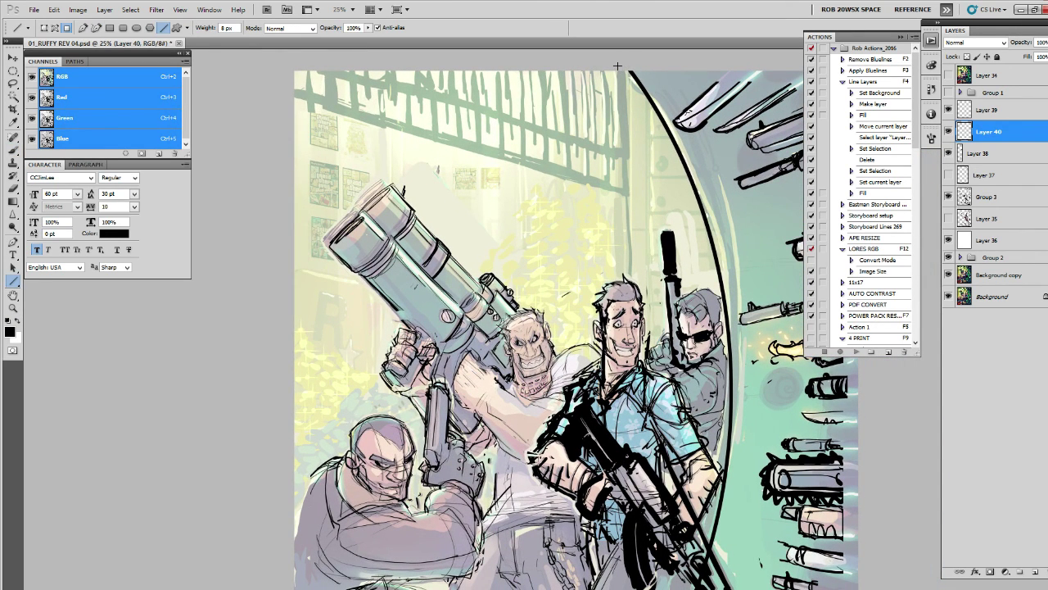
pyautogui.moveTo(621, 69); pyautogui.dragTo(621, 585)
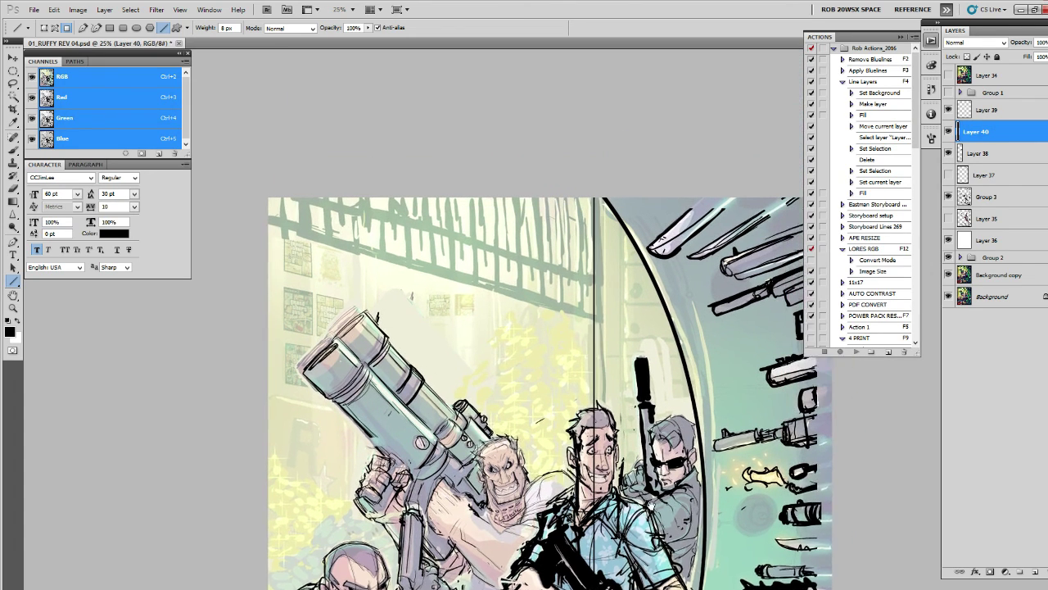
pyautogui.press('v')
pyautogui.moveTo(619, 343); pyautogui.dragTo(639, 353)
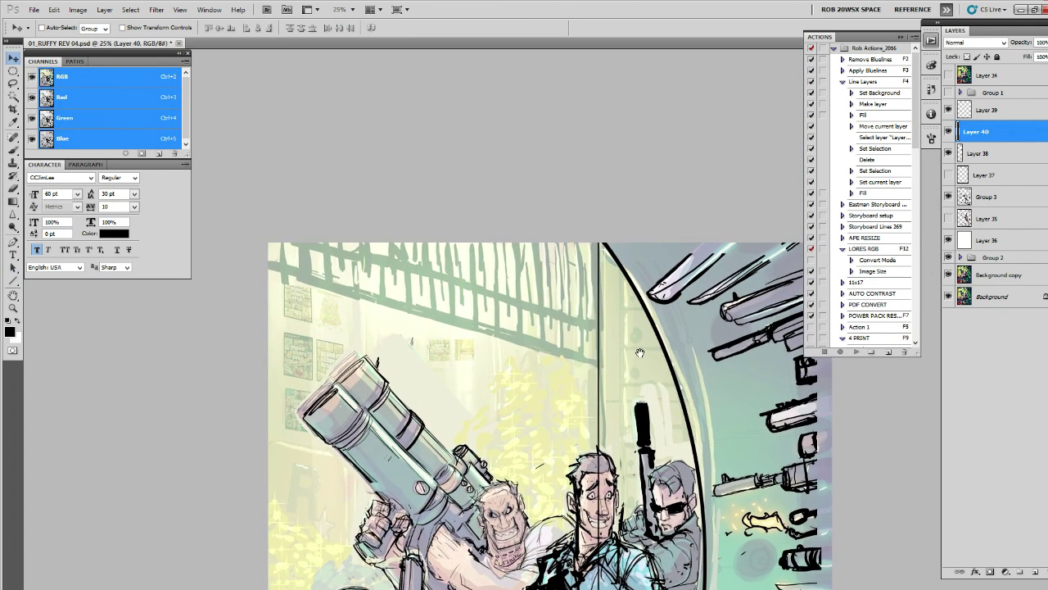
# Step: Duplicate the line, rotate it into a shallow diagonal, and position it over the gate
pyautogui.hotkey('ctrl', 'j')
pyautogui.hotkey('ctrl', 't')
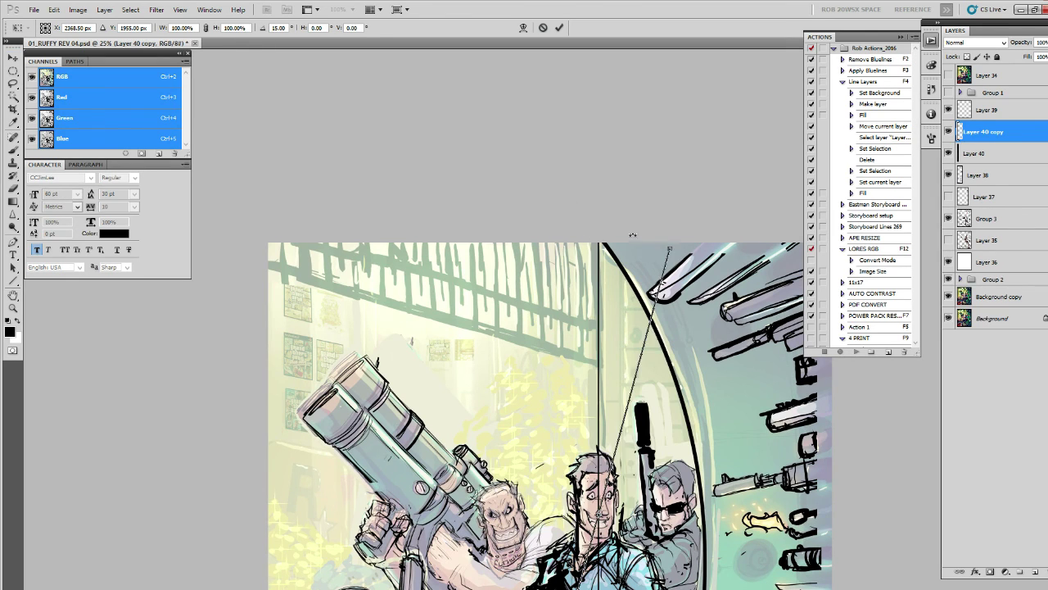
pyautogui.moveTo(653, 418); pyautogui.dragTo(676, 435)
pyautogui.moveTo(721, 502)
pyautogui.mouseDown()
pyautogui.moveTo(709, 452)
pyautogui.moveTo(714, 485)
pyautogui.mouseUp()
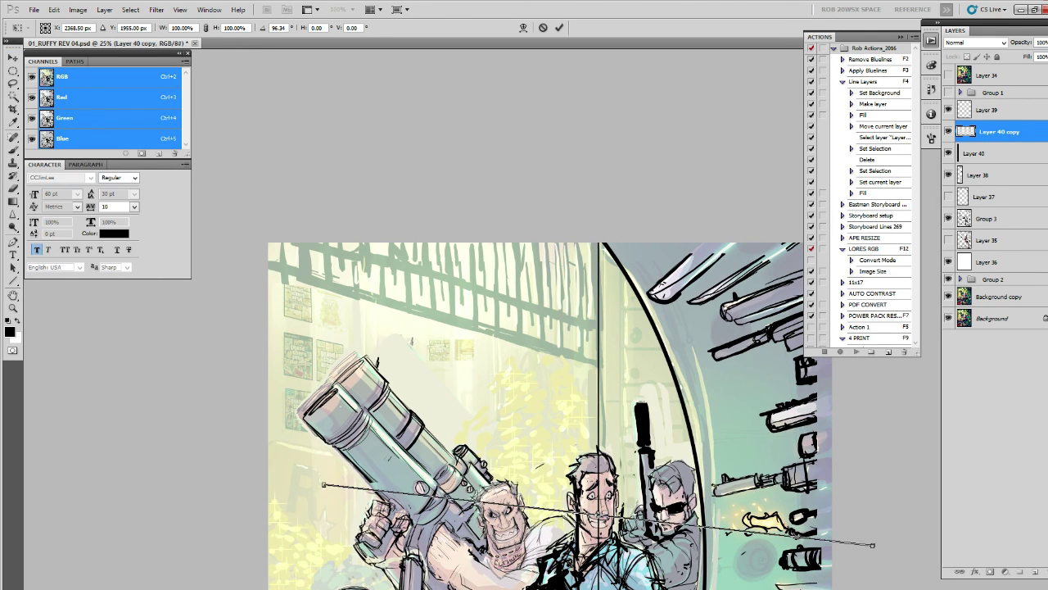
pyautogui.press('Return')
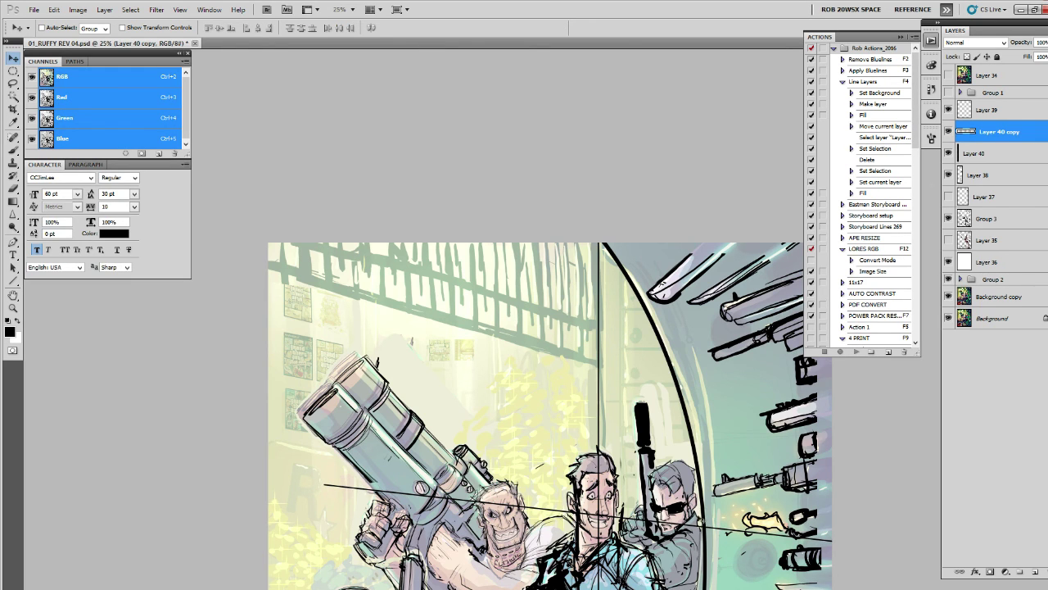
pyautogui.moveTo(544, 512); pyautogui.dragTo(552, 357)
pyautogui.hotkey('ctrl', 't')
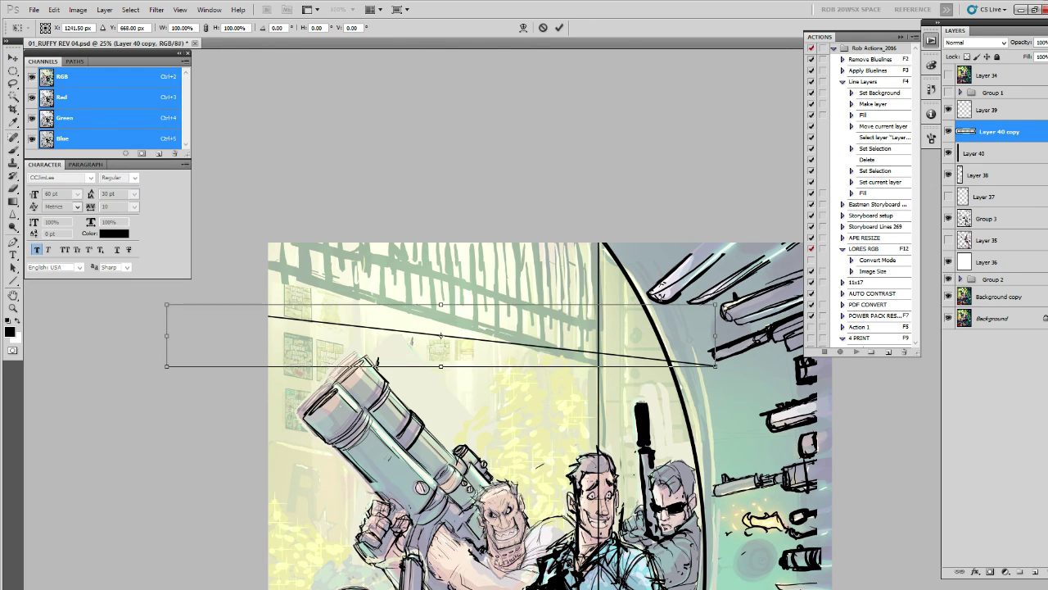
pyautogui.moveTo(666, 308); pyautogui.dragTo(685, 285)
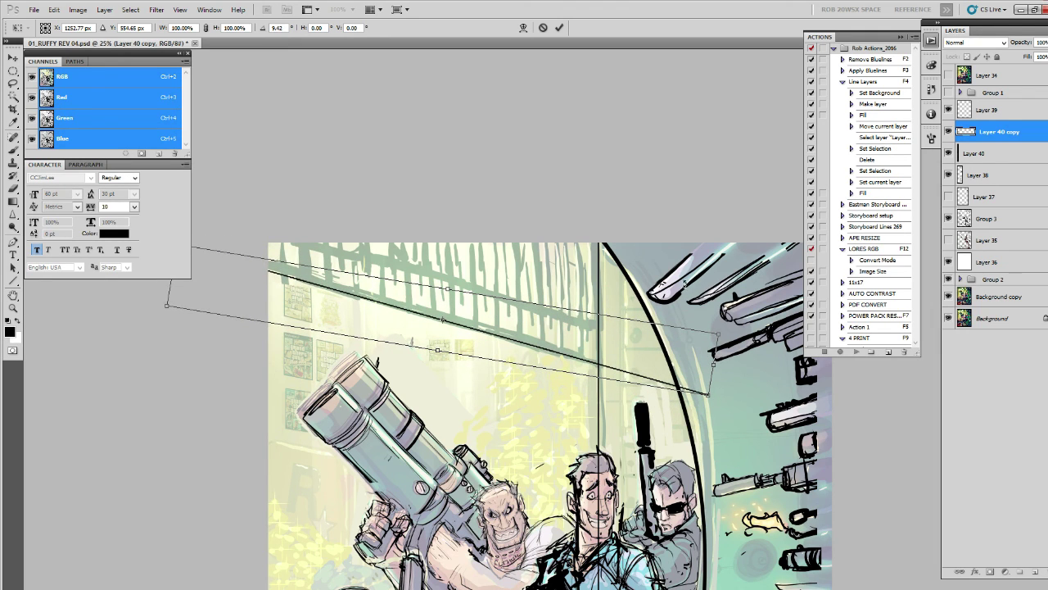
pyautogui.press('Return')
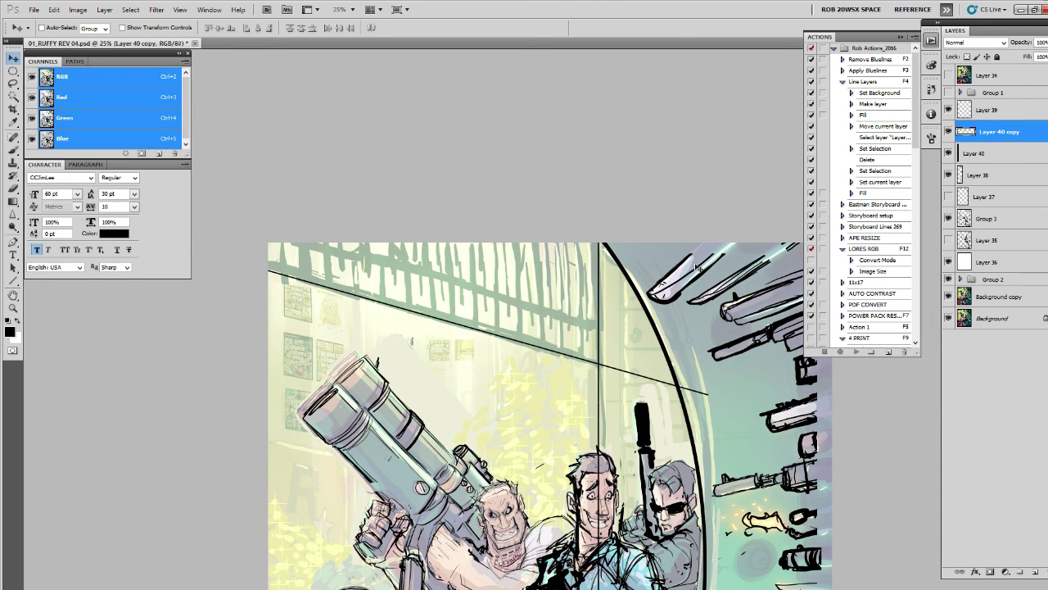
pyautogui.moveTo(700, 268); pyautogui.dragTo(693, 268)
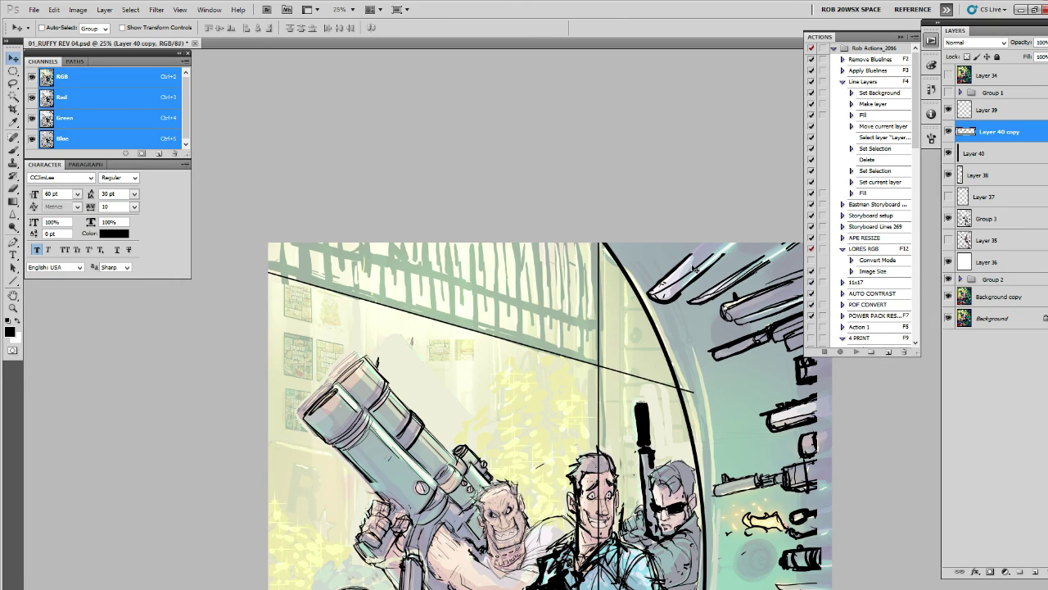
# Step: Add a second parallel diagonal line slightly above the first one
pyautogui.hotkey('ctrl', 'j')
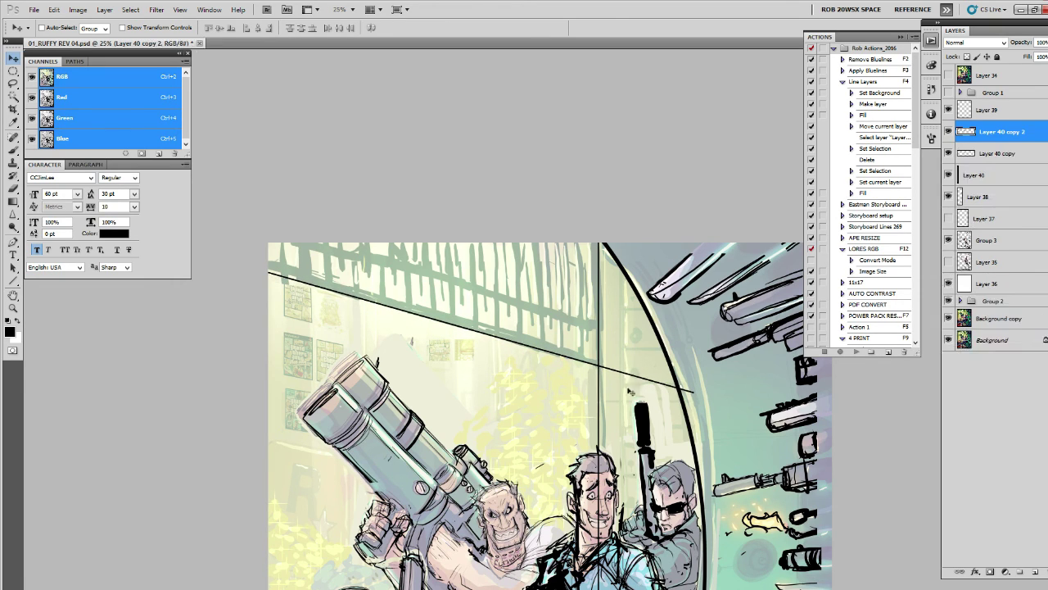
pyautogui.moveTo(631, 429); pyautogui.dragTo(633, 390)
pyautogui.hotkey('ctrl', 't')
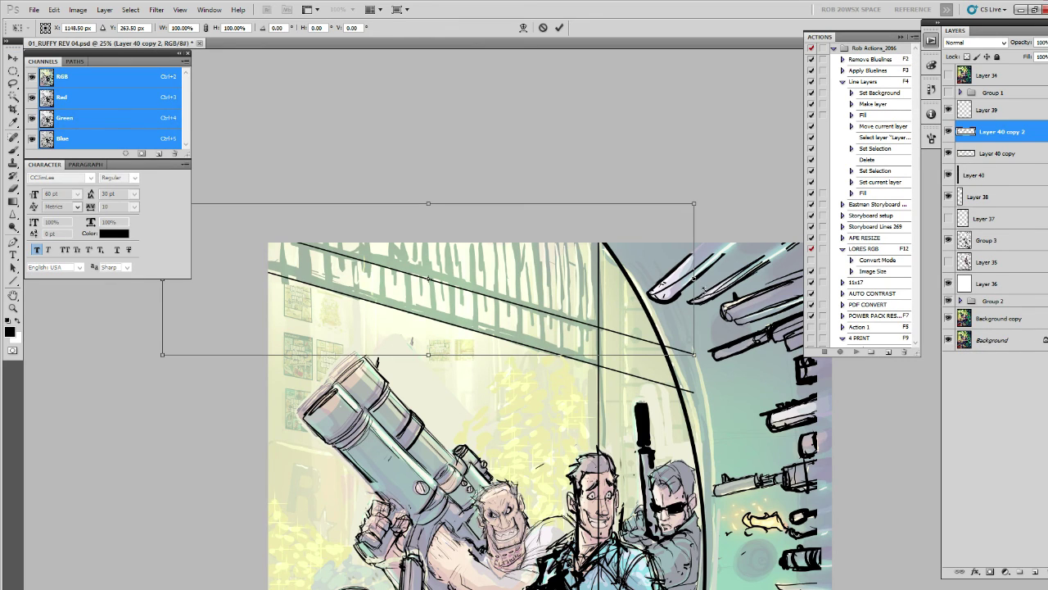
pyautogui.moveTo(442, 286); pyautogui.dragTo(427, 279)
pyautogui.press('Return')
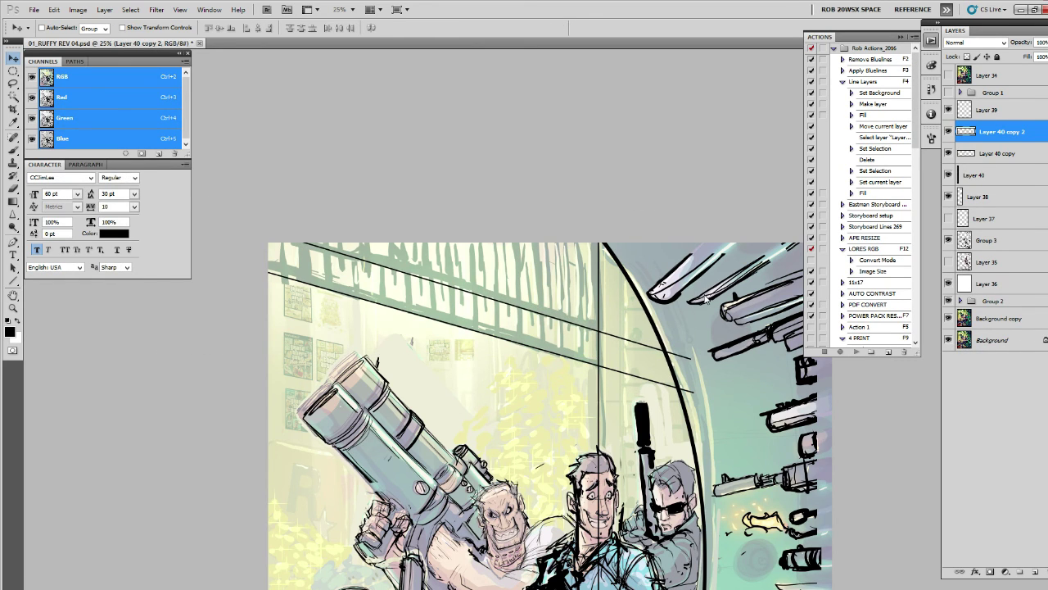
pyautogui.press('Left')
pyautogui.press('Left')
pyautogui.press('Left')
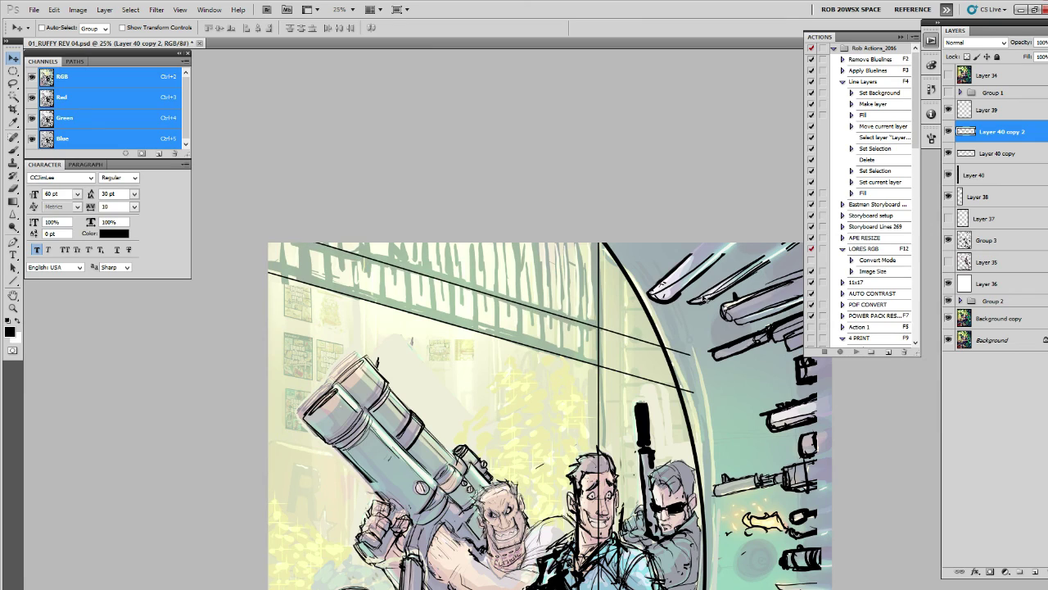
pyautogui.press('Left')
pyautogui.press('Left')
pyautogui.press('Left')
pyautogui.press('Left')
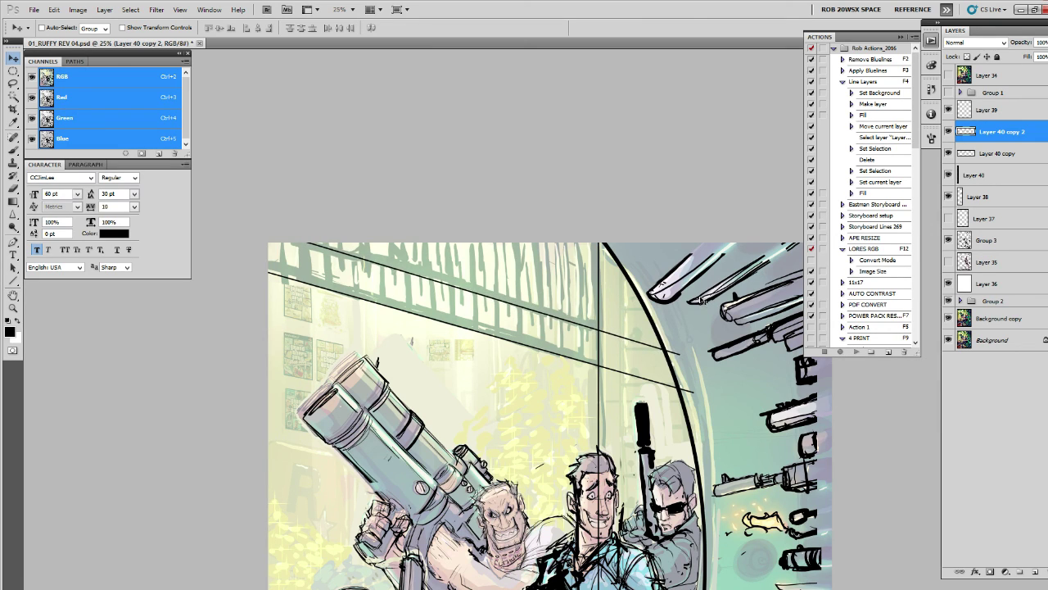
pyautogui.press('Left')
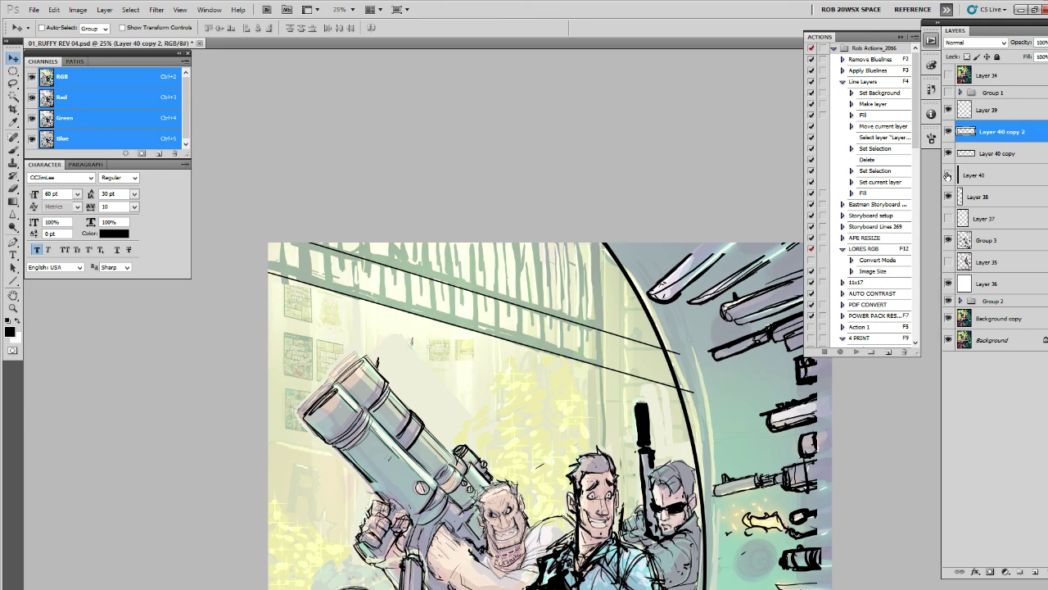
# Step: Fine-tune the vertical line's position and place a first copy just left of it
pyautogui.click(956, 174)
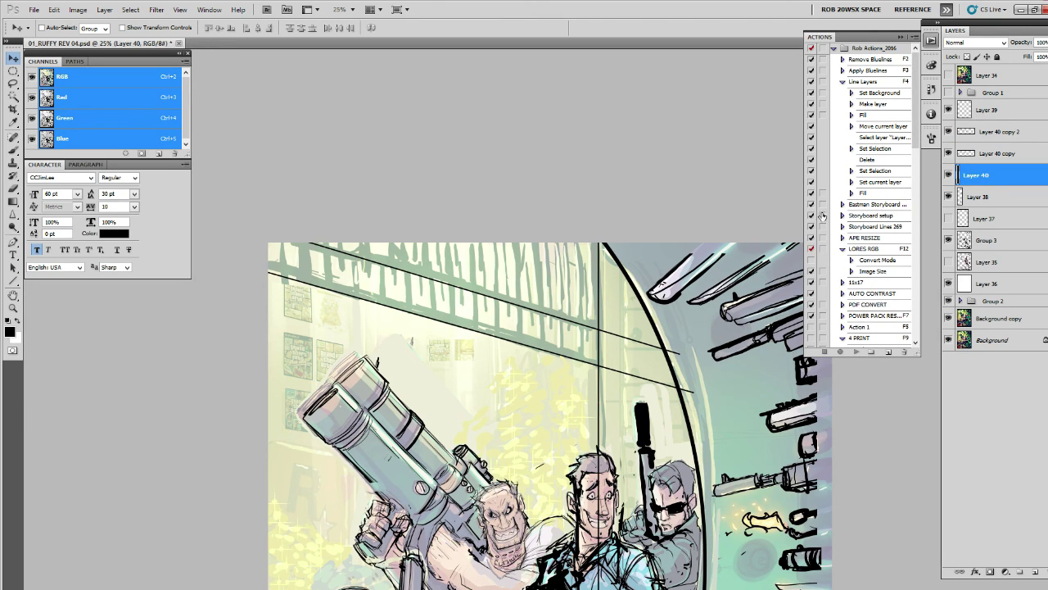
pyautogui.hotkey('ctrl', 't')
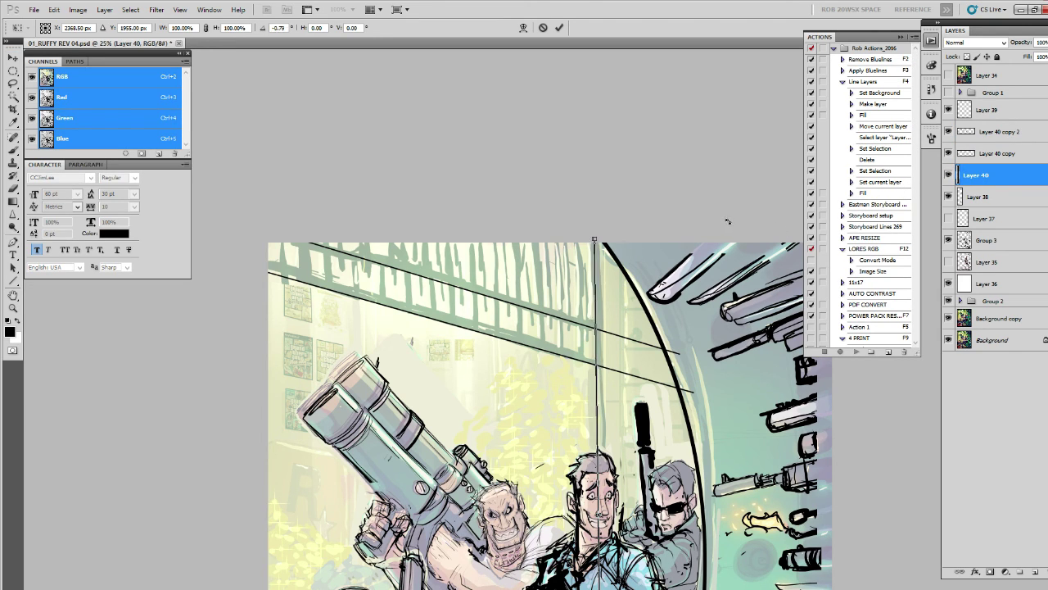
pyautogui.press('Return')
pyautogui.press('Right')
pyautogui.press('Right')
pyautogui.press('Right')
pyautogui.press('Right')
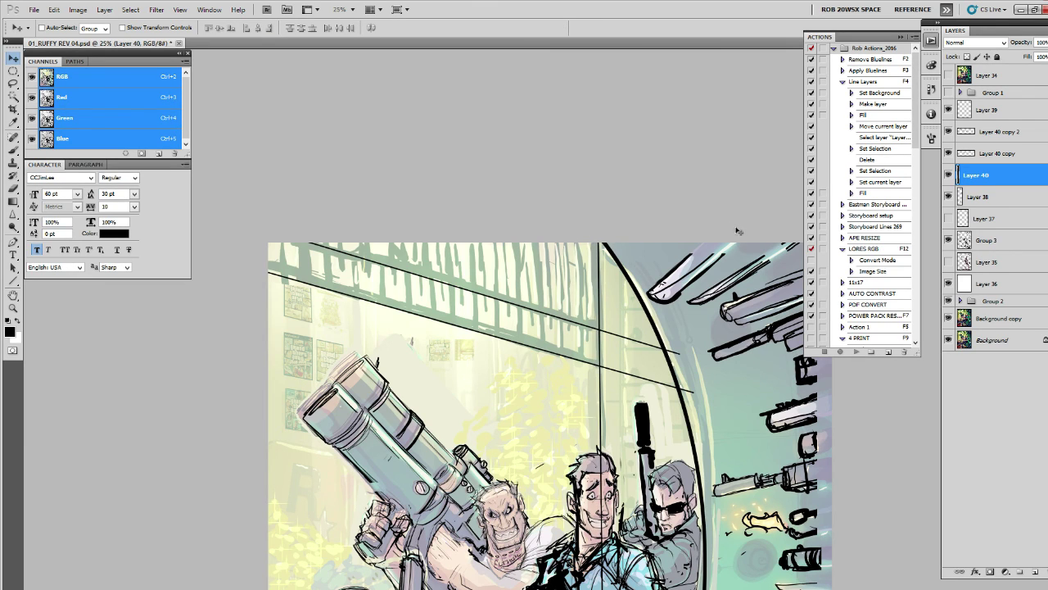
pyautogui.press('Left')
pyautogui.press('Left')
pyautogui.press('Left')
pyautogui.press('Left')
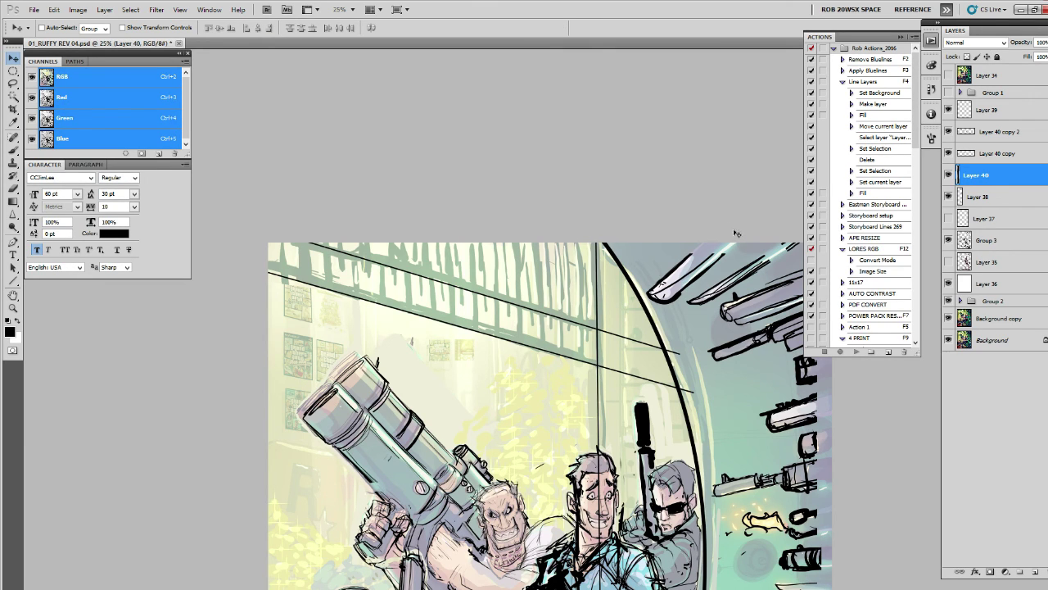
pyautogui.hotkey('ctrl', 'j')
pyautogui.moveTo(729, 254); pyautogui.dragTo(695, 308)
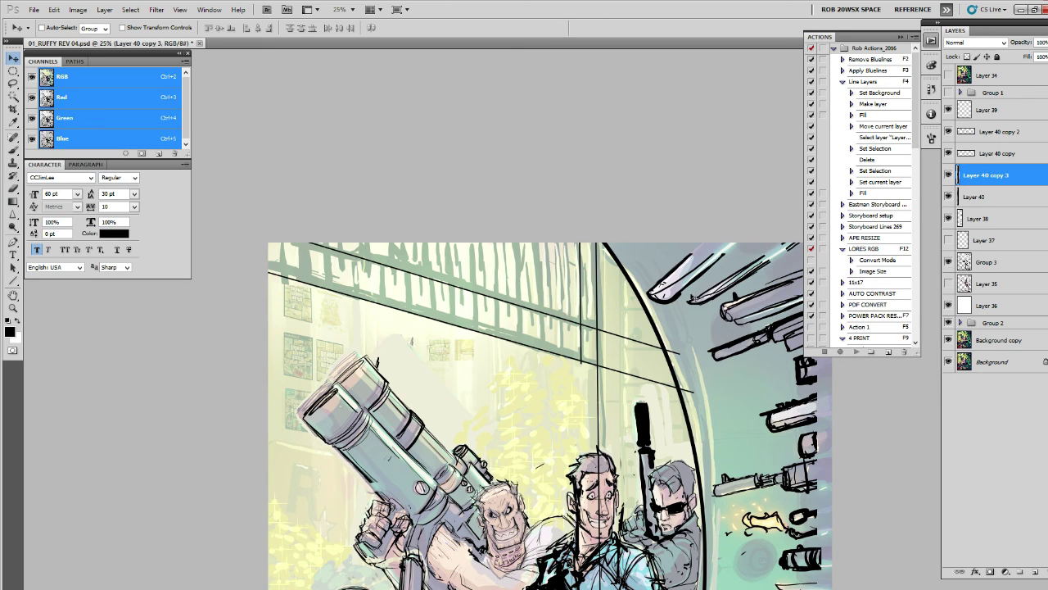
pyautogui.press('Left')
pyautogui.press('Left')
pyautogui.press('Left')
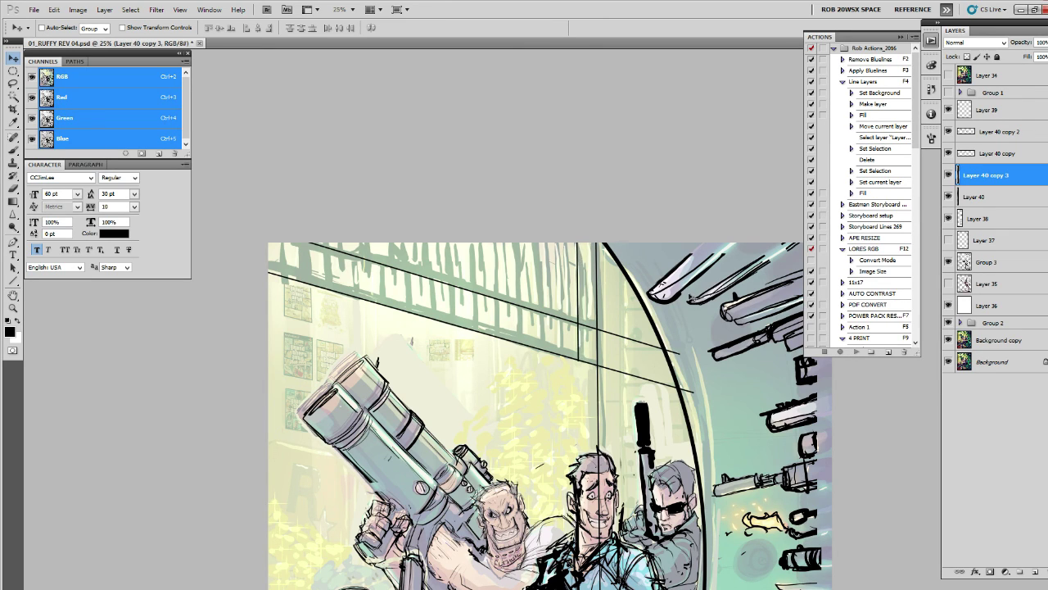
pyautogui.press('Left')
# Step: Add several more copies of the vertical line, each stepped left to even spacing
pyautogui.press('Left')
pyautogui.press('Left')
pyautogui.press('Left')
pyautogui.press('Left')
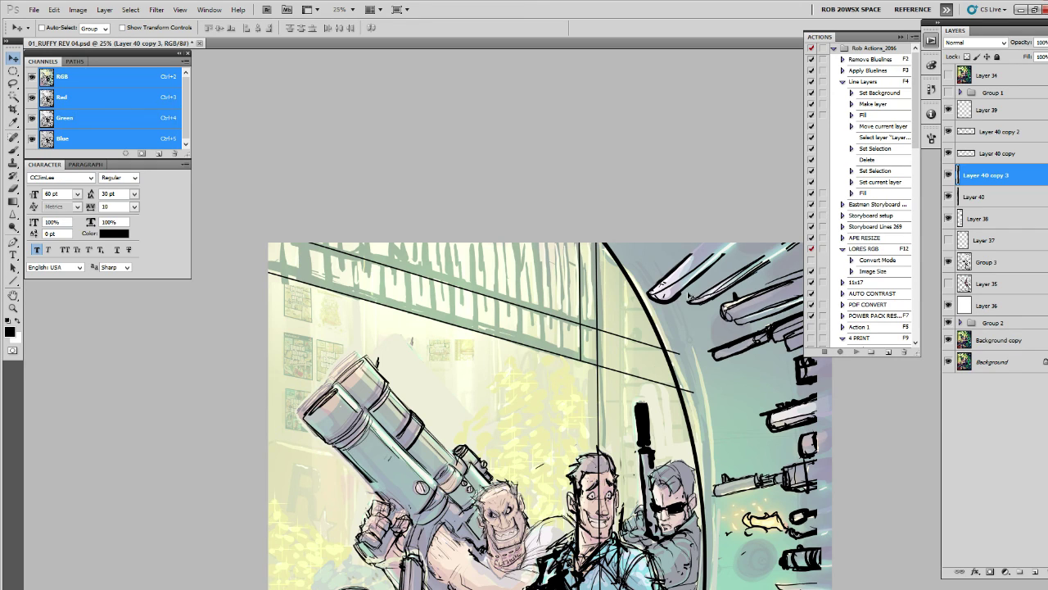
pyautogui.hotkey('ctrl', 'j')
pyautogui.press('Left')
pyautogui.press('Left')
pyautogui.press('Left')
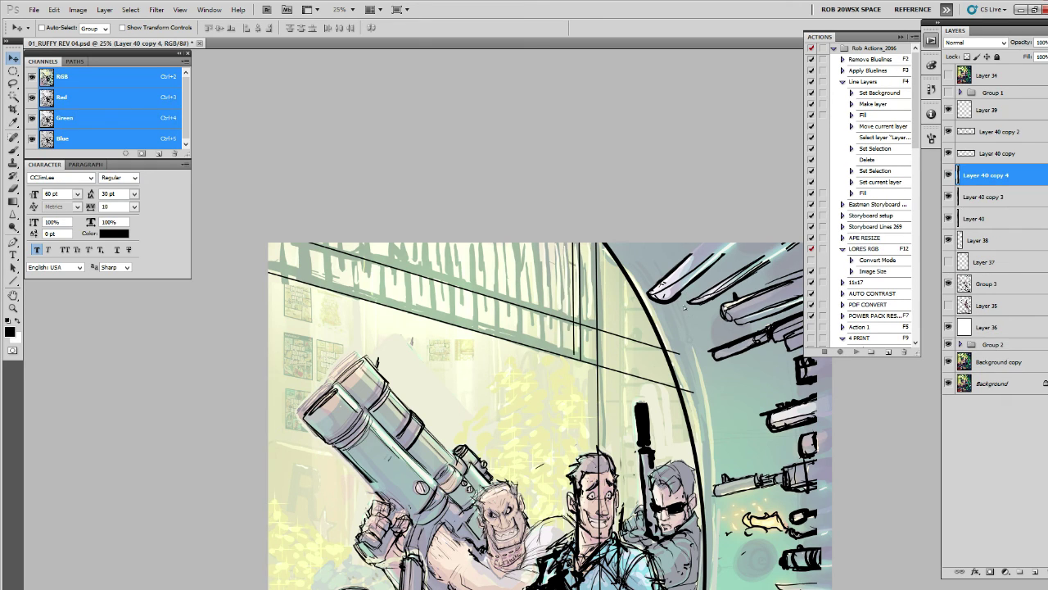
pyautogui.press('Left')
pyautogui.press('Left')
pyautogui.press('Left')
pyautogui.press('Left')
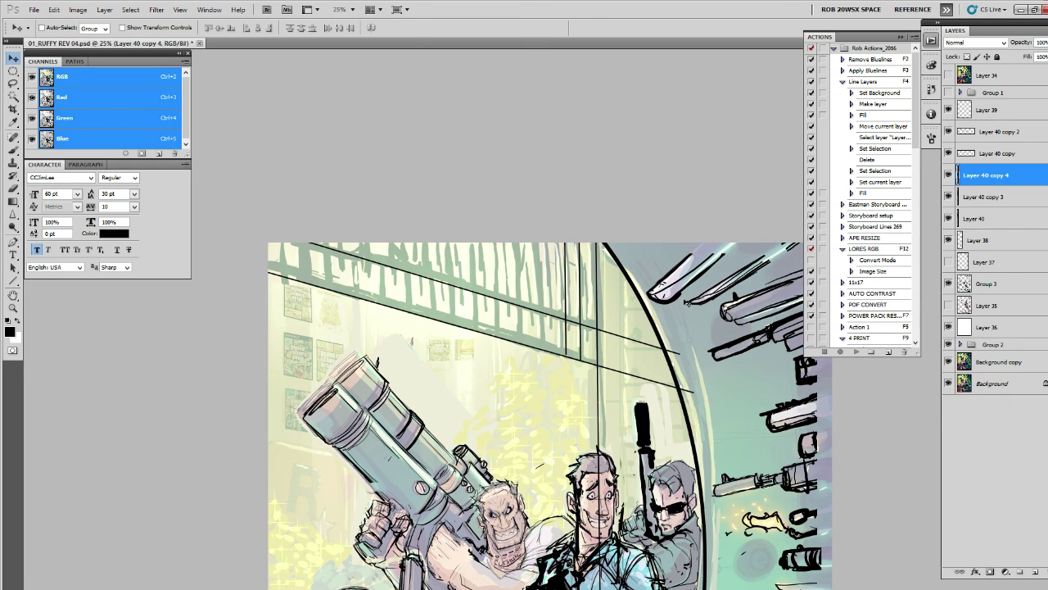
pyautogui.press('Left')
pyautogui.press('Left')
pyautogui.press('Left')
pyautogui.press('Left')
pyautogui.press('Left')
pyautogui.press('Left')
pyautogui.press('Left')
pyautogui.press('Left')
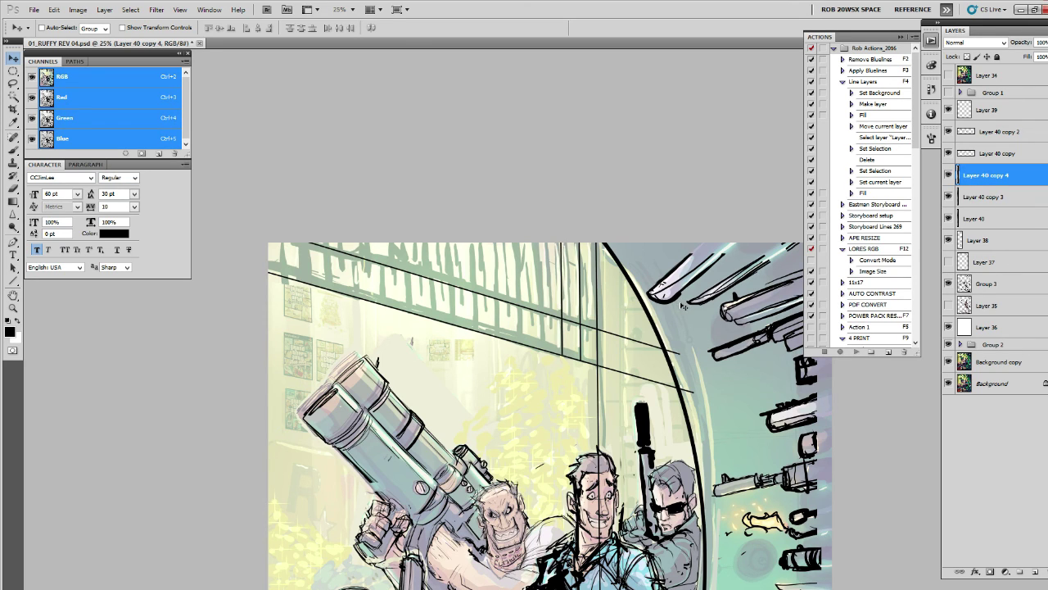
pyautogui.press('Left')
pyautogui.press('Left')
pyautogui.press('Left')
pyautogui.press('Left')
pyautogui.press('Left')
pyautogui.press('Left')
pyautogui.press('Left')
pyautogui.press('Left')
pyautogui.hotkey('ctrl', 'j')
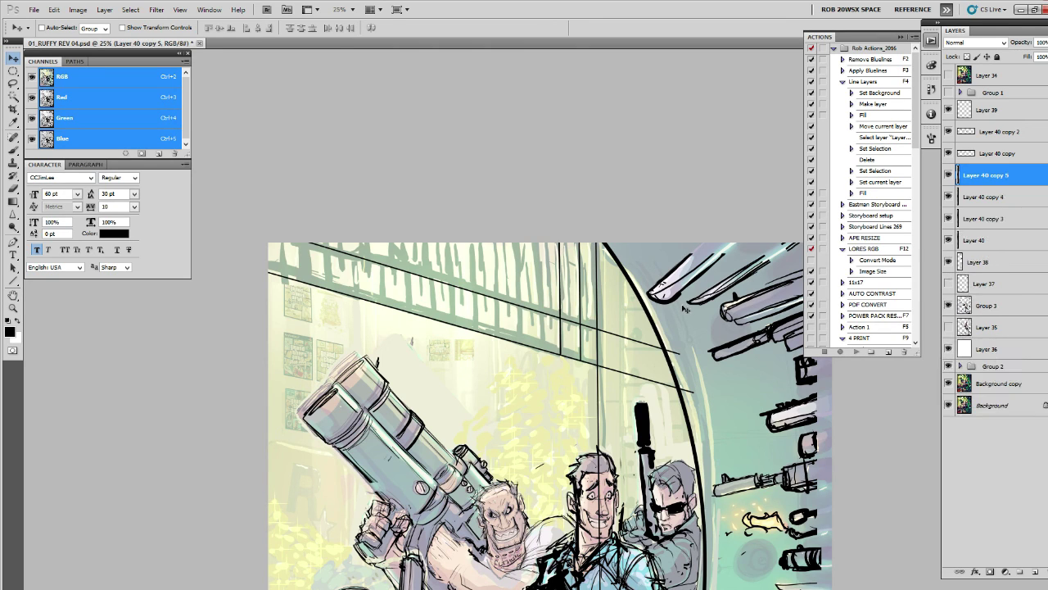
pyautogui.press('Left')
pyautogui.press('Left')
pyautogui.press('Left')
pyautogui.press('Left')
pyautogui.press('Left')
pyautogui.press('Left')
pyautogui.press('Left')
pyautogui.hotkey('ctrl', 'j')
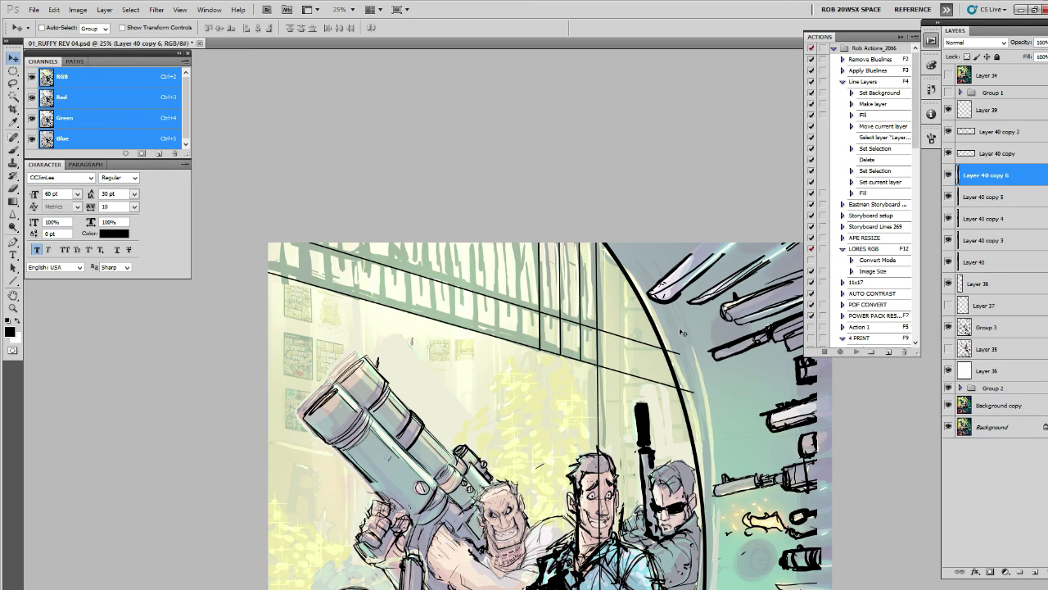
pyautogui.press('Left')
pyautogui.press('Left')
pyautogui.press('Left')
pyautogui.press('Left')
pyautogui.press('Left')
pyautogui.press('Left')
pyautogui.press('Left')
pyautogui.press('Left')
pyautogui.press('Left')
pyautogui.press('Left')
pyautogui.hotkey('ctrl', 'j')
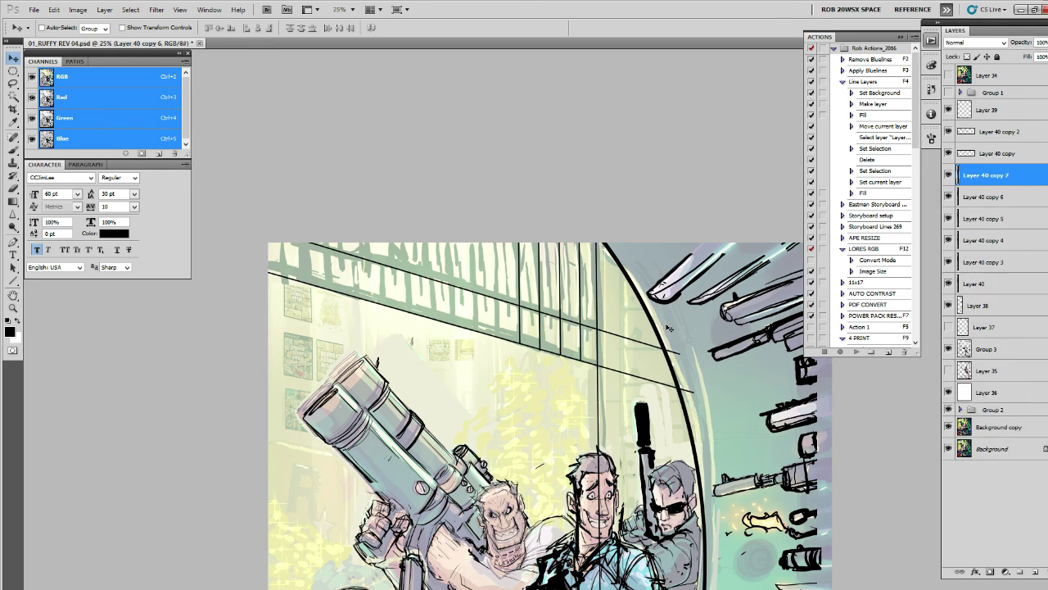
pyautogui.press('Left')
pyautogui.press('Left')
pyautogui.press('Left')
pyautogui.press('Left')
pyautogui.press('Left')
pyautogui.press('Left')
pyautogui.press('Left')
pyautogui.press('Left')
pyautogui.press('Left')
pyautogui.press('Left')
pyautogui.press('Left')
pyautogui.press('Left')
pyautogui.hotkey('ctrl', 'j')
pyautogui.press('Left')
pyautogui.press('Left')
pyautogui.press('Left')
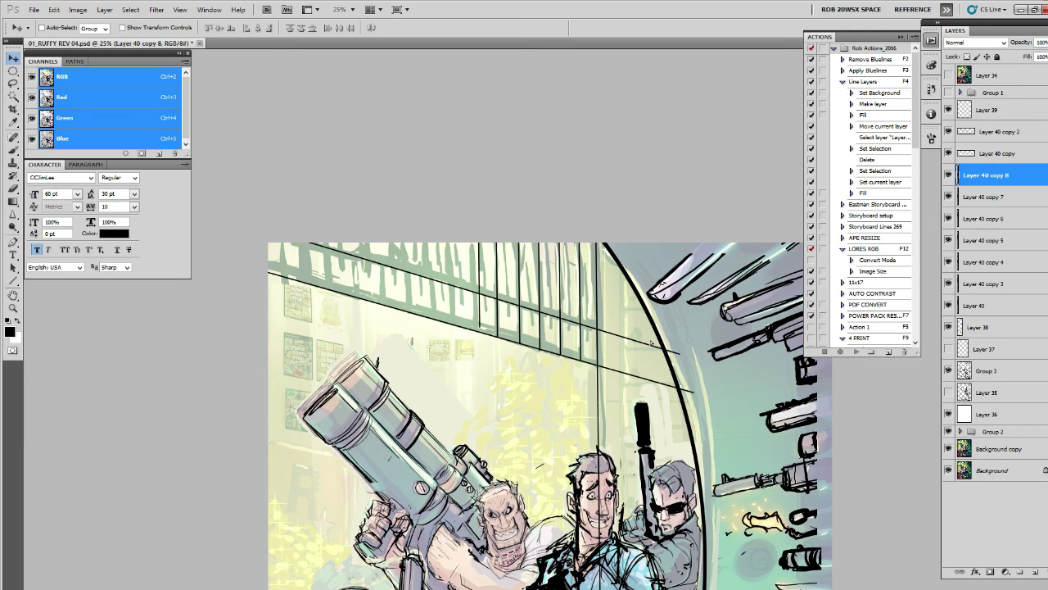
pyautogui.press('Left')
pyautogui.press('Left')
pyautogui.hotkey('ctrl', 'j')
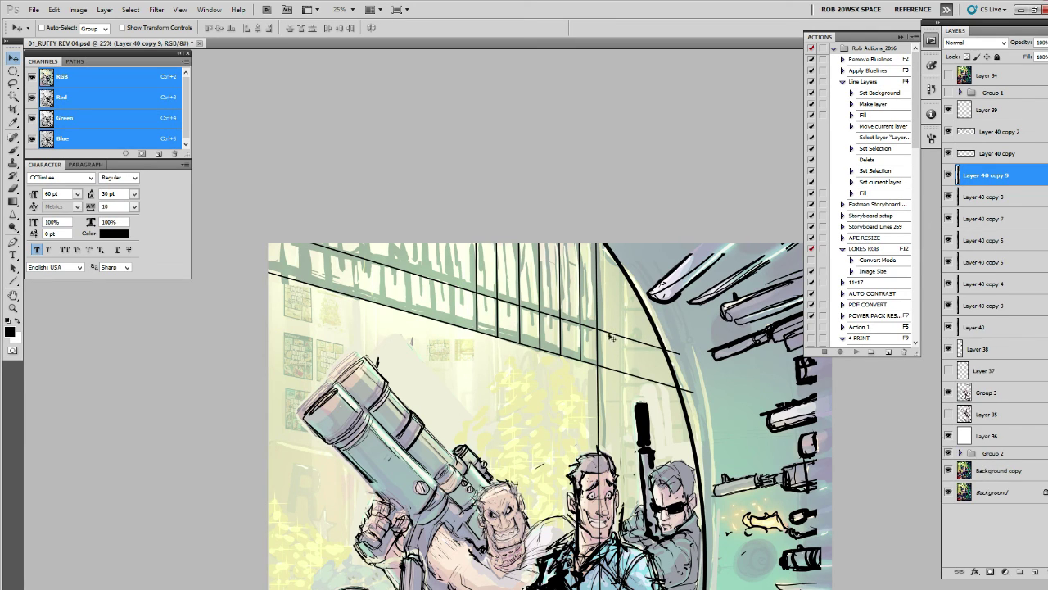
pyautogui.press('Left')
pyautogui.press('Left')
pyautogui.press('Left')
pyautogui.hotkey('ctrl', 'j')
pyautogui.press('Left')
pyautogui.press('Left')
pyautogui.press('Left')
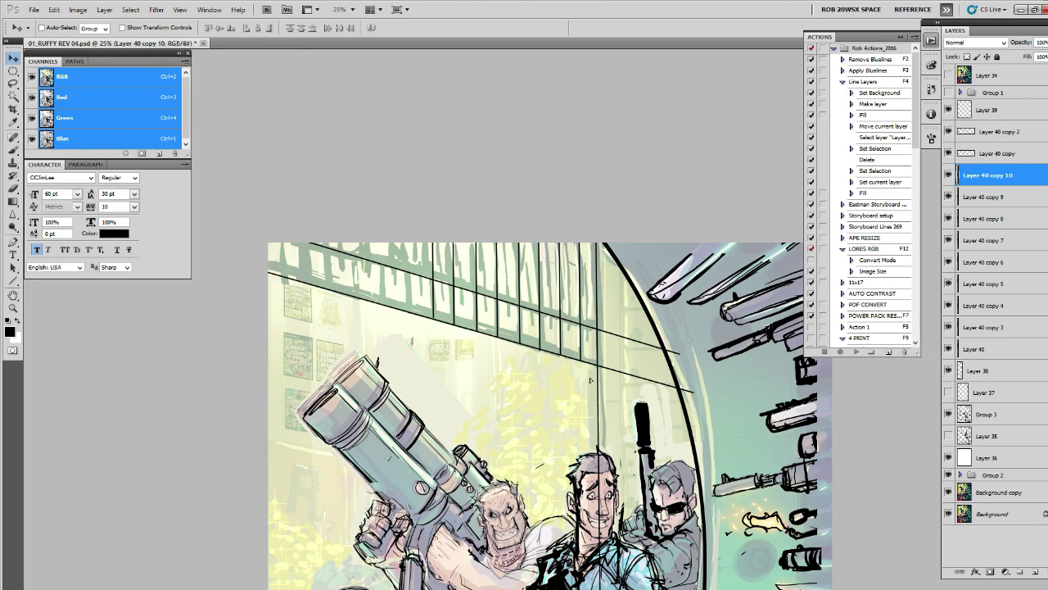
pyautogui.press('Left')
# Step: Continue duplicating and stepping copies left, up to Layer 40 copy 16
pyautogui.press('Left')
pyautogui.hotkey('ctrl', 'j')
pyautogui.press('Left')
pyautogui.press('Left')
pyautogui.press('Left')
pyautogui.press('Left')
pyautogui.press('Left')
pyautogui.press('Left')
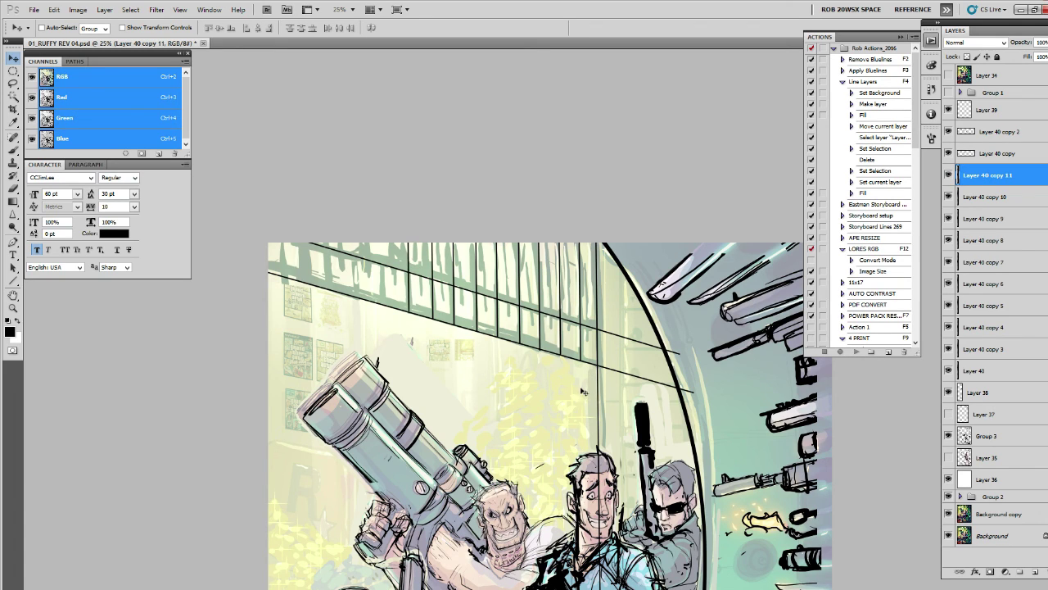
pyautogui.hotkey('ctrl', 'j')
pyautogui.press('Left')
pyautogui.press('Left')
pyautogui.press('Left')
pyautogui.press('Left')
pyautogui.press('Left')
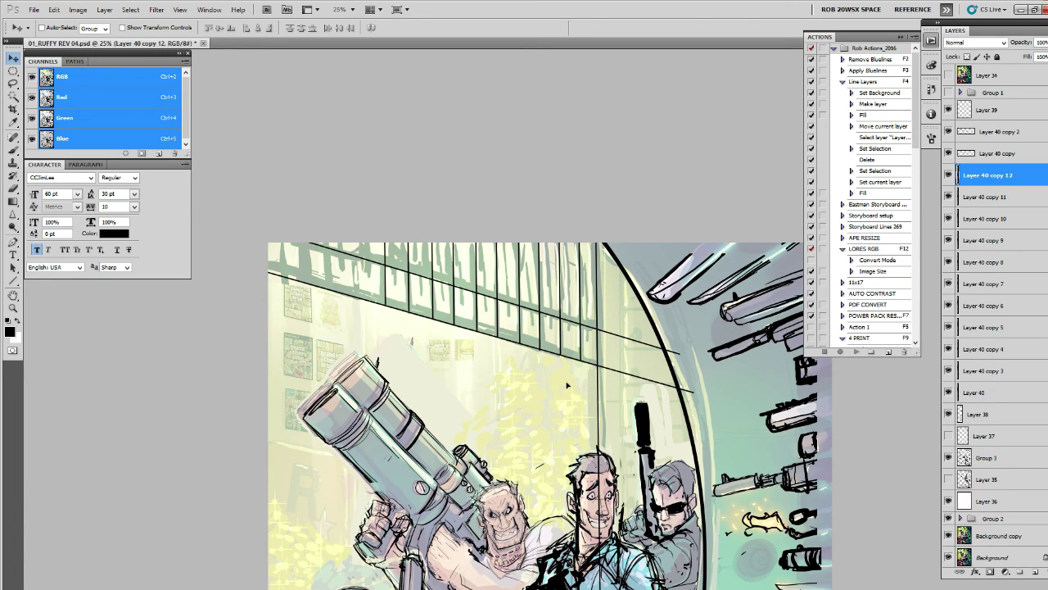
pyautogui.press('Left')
pyautogui.press('Left')
pyautogui.press('Left')
pyautogui.hotkey('ctrl', 'j')
pyautogui.press('Left')
pyautogui.press('Left')
pyautogui.press('Left')
pyautogui.press('Left')
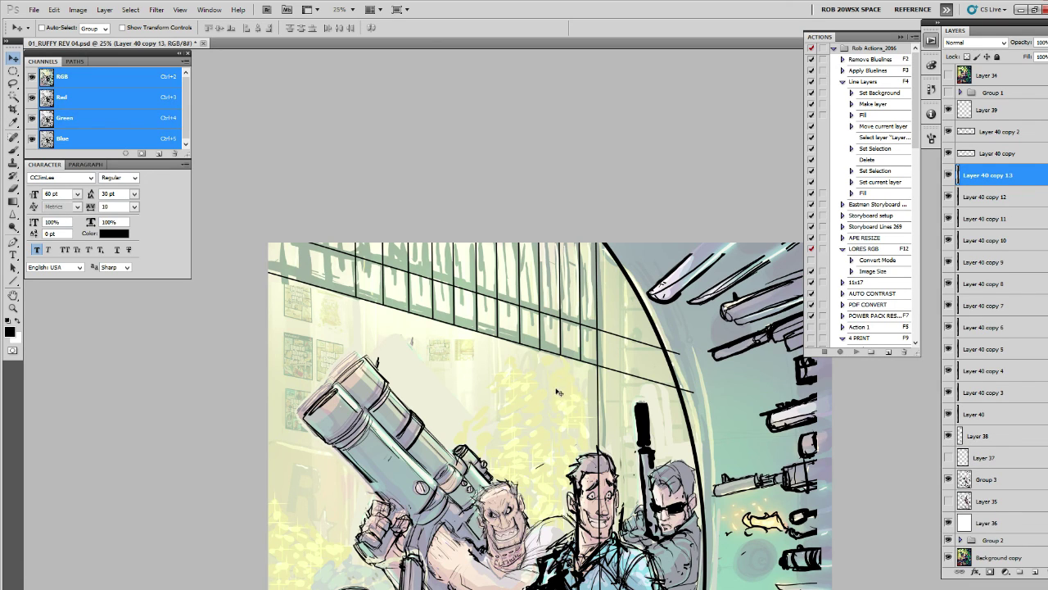
pyautogui.hotkey('ctrl', 'j')
pyautogui.press('Left')
pyautogui.press('Left')
pyautogui.press('Left')
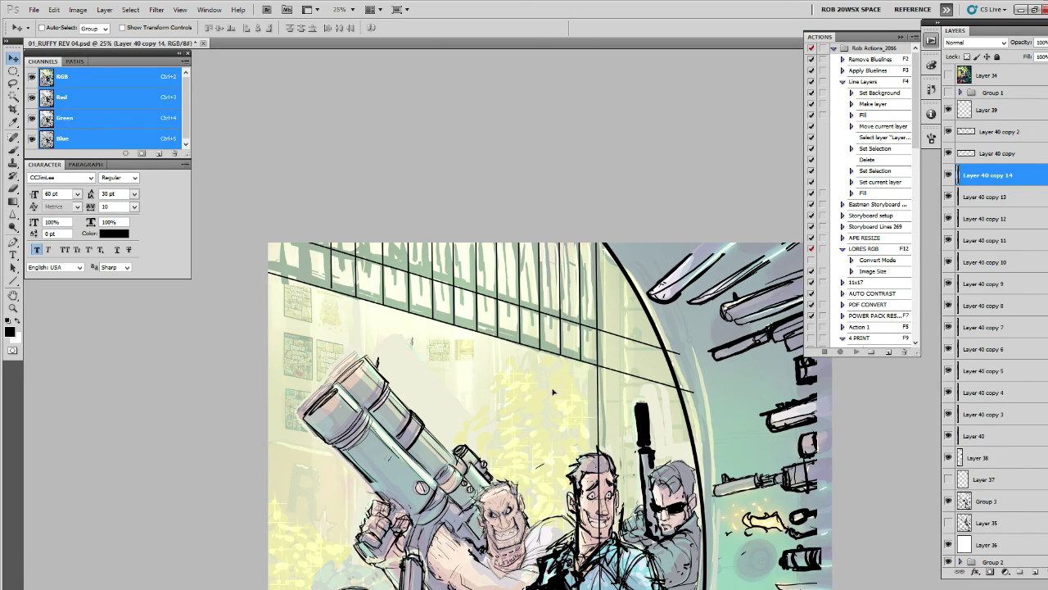
pyautogui.press('Left')
pyautogui.press('Left')
pyautogui.press('Left')
pyautogui.hotkey('ctrl', 'j')
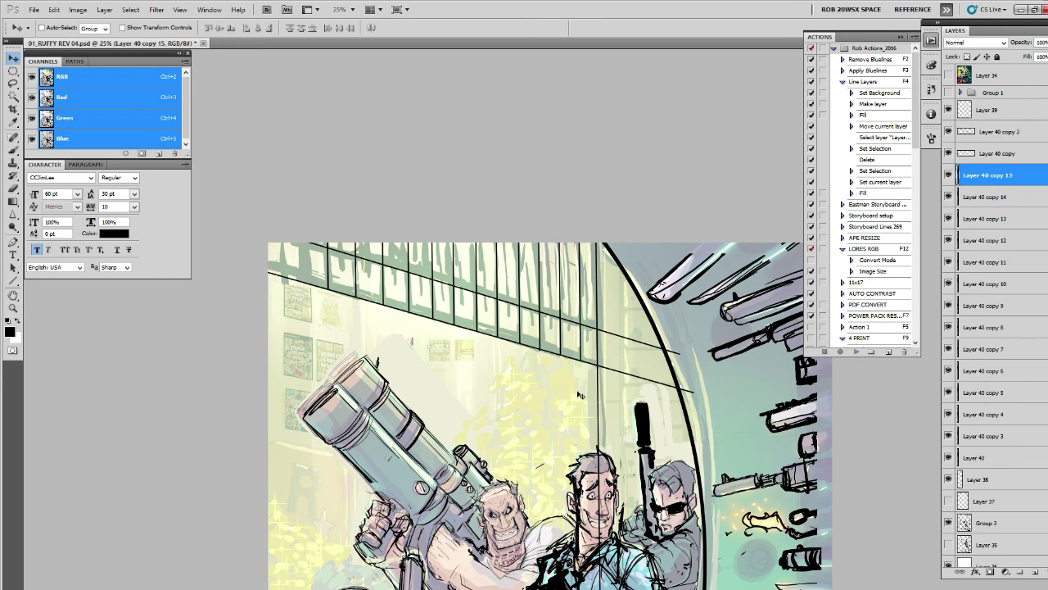
pyautogui.press('Left')
pyautogui.press('Left')
pyautogui.press('Left')
pyautogui.press('Left')
pyautogui.press('Left')
pyautogui.press('Left')
pyautogui.press('Left')
pyautogui.press('Left')
pyautogui.press('Right')
pyautogui.press('Right')
pyautogui.hotkey('ctrl', 'j')
pyautogui.press('Left')
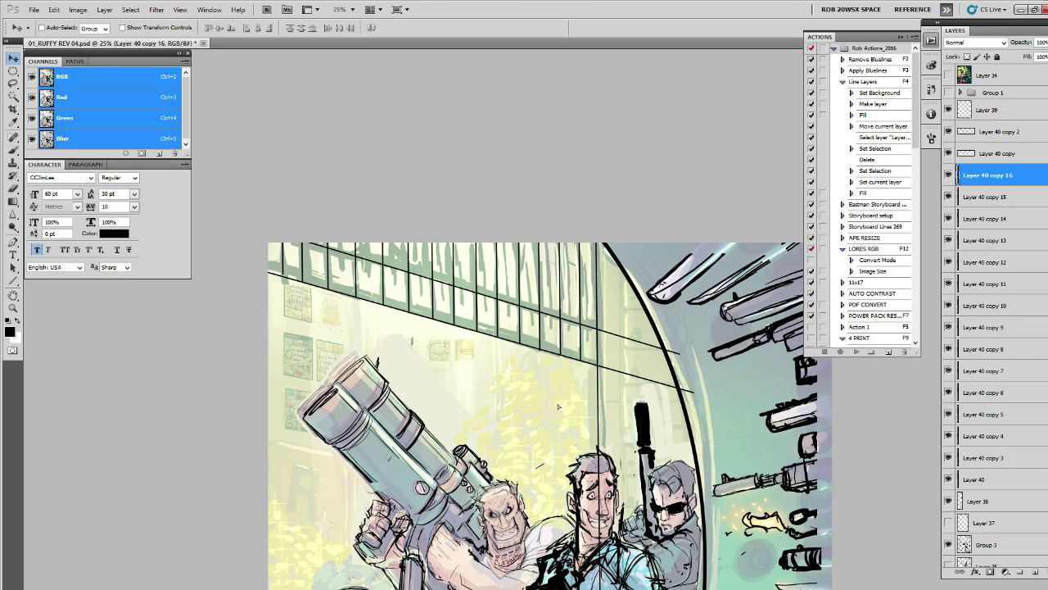
pyautogui.press('Left')
pyautogui.press('Left')
pyautogui.click(960, 199)
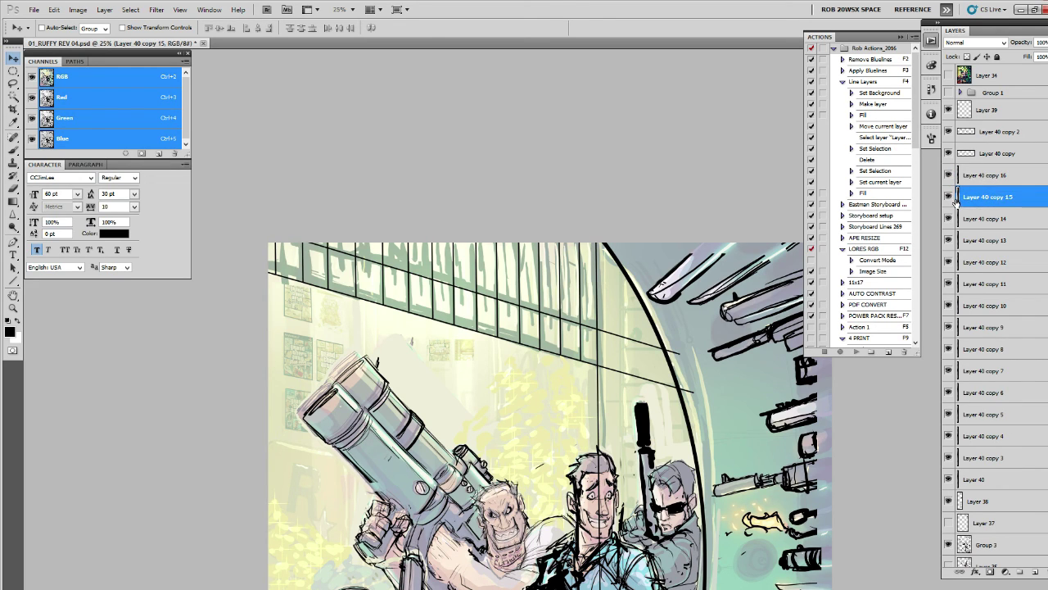
pyautogui.click(962, 215)
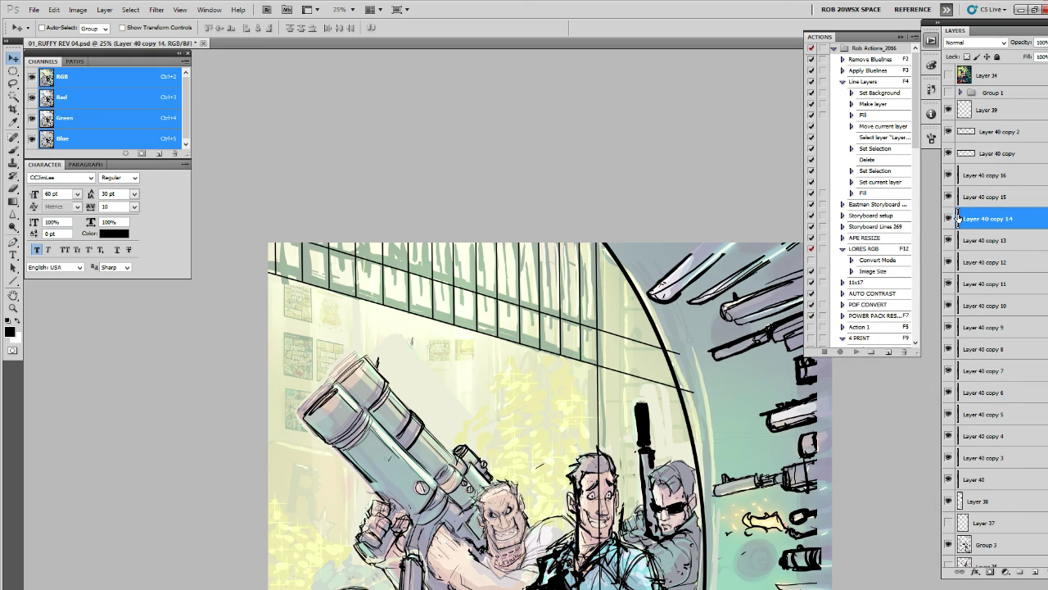
pyautogui.click(973, 243)
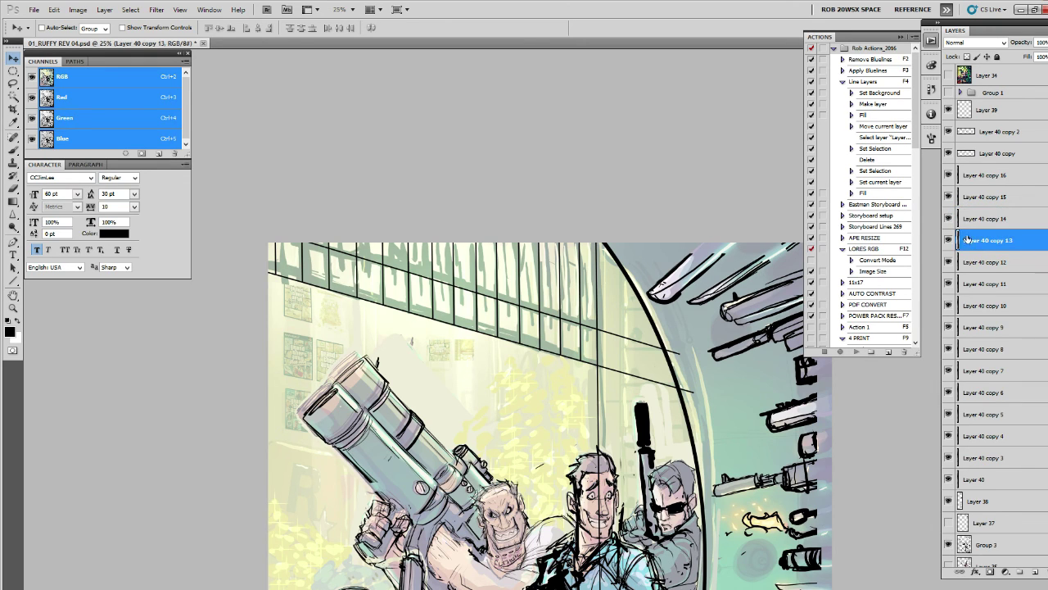
pyautogui.click(972, 264)
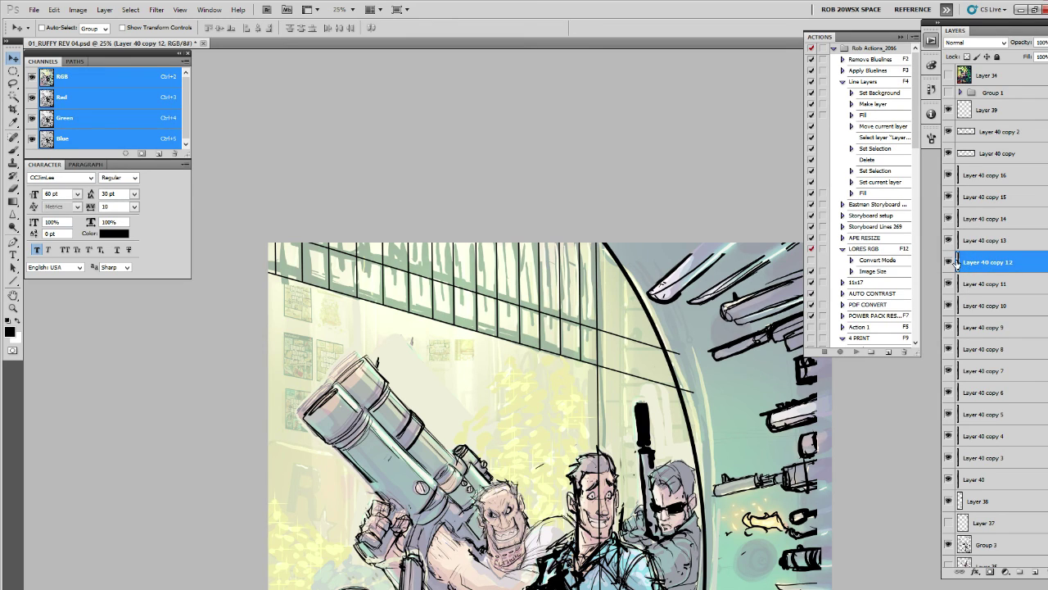
pyautogui.click(956, 241)
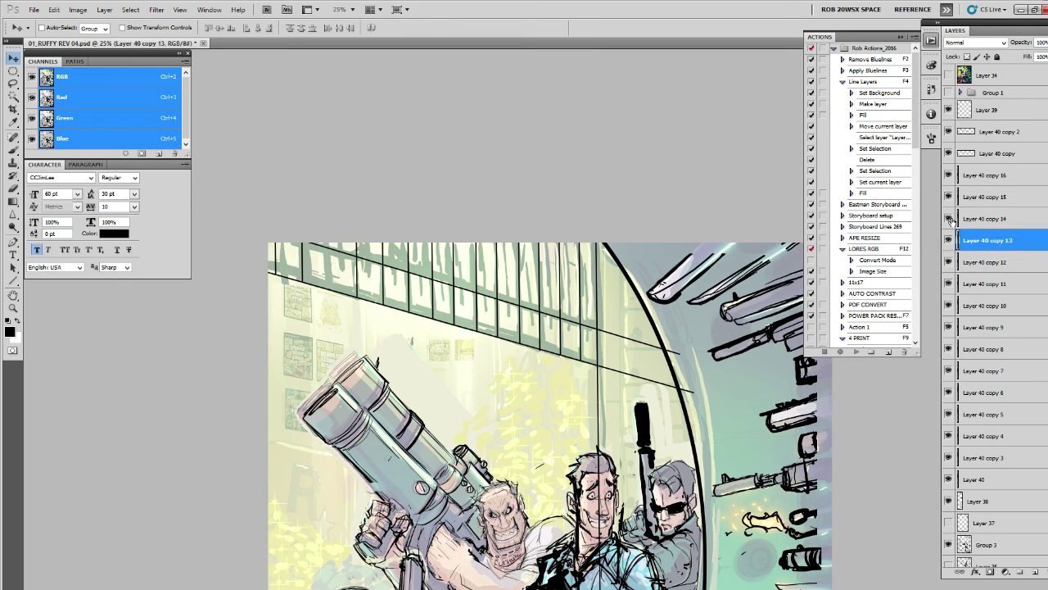
pyautogui.click(965, 221)
pyautogui.click(971, 199)
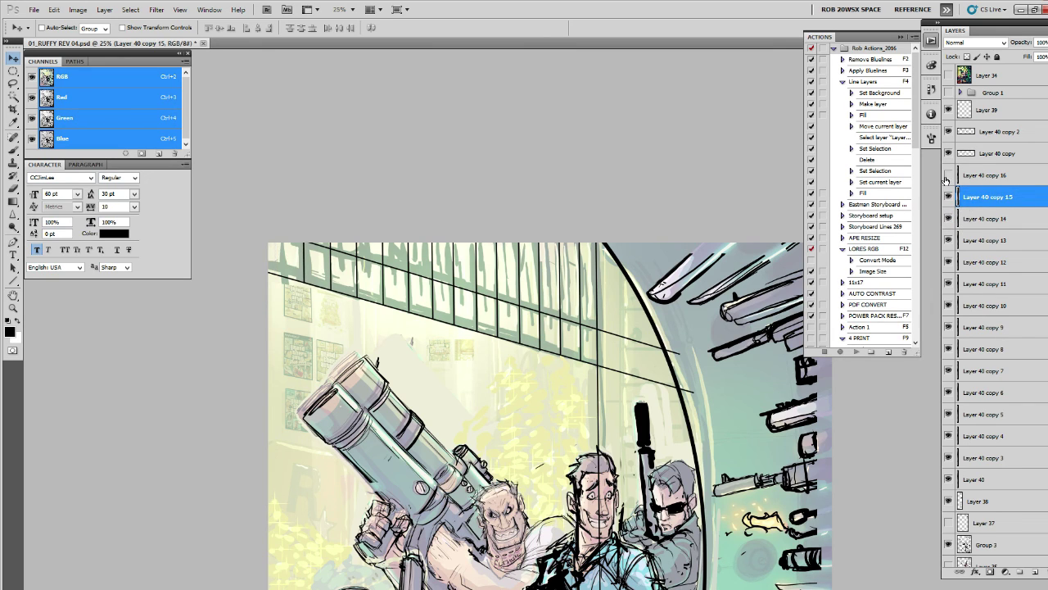
pyautogui.click(965, 175)
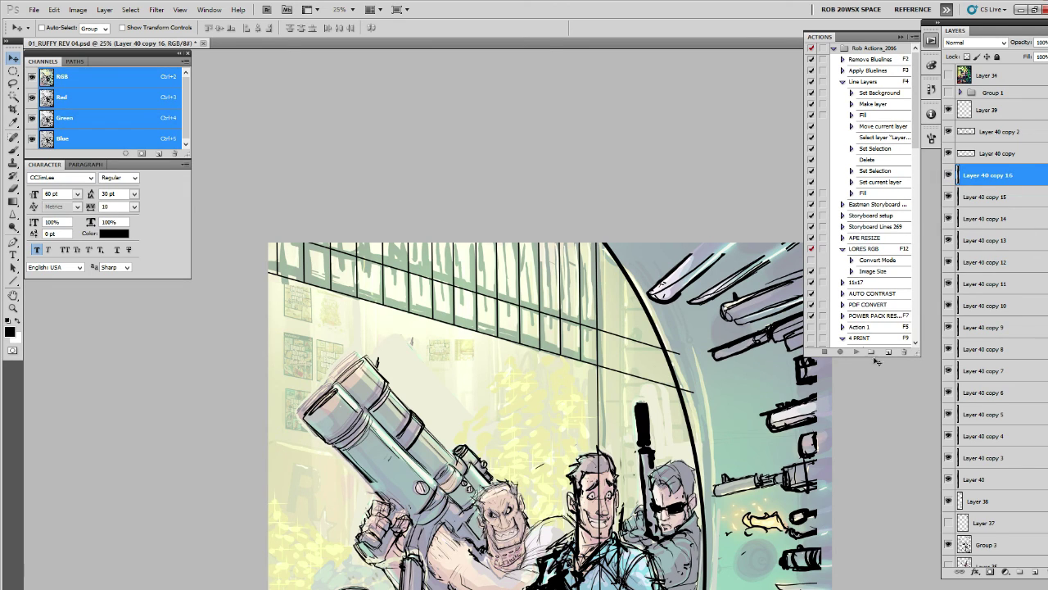
pyautogui.click(951, 480)
pyautogui.click(958, 482)
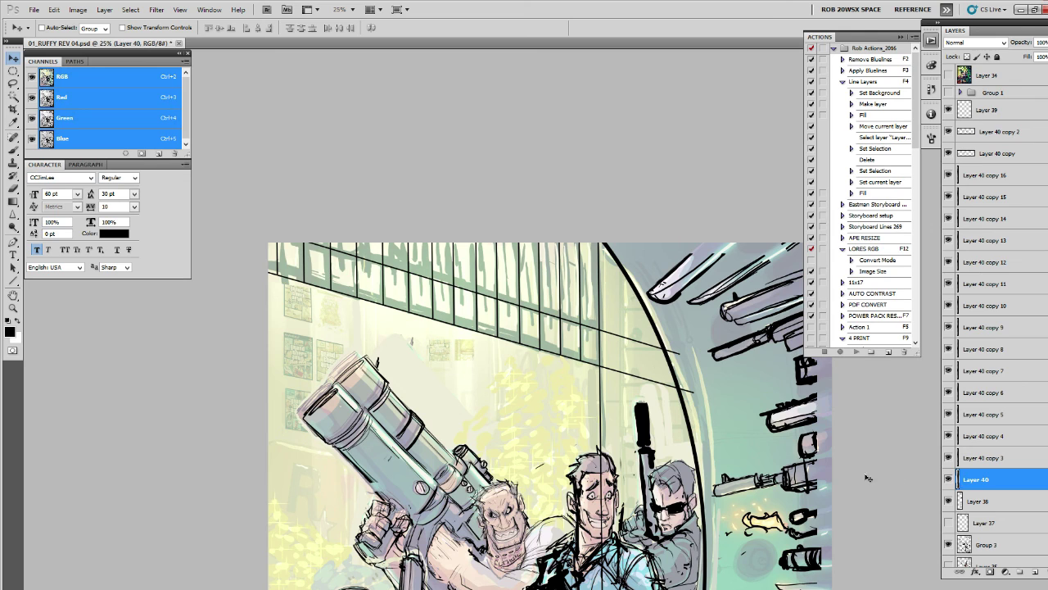
pyautogui.press('b')
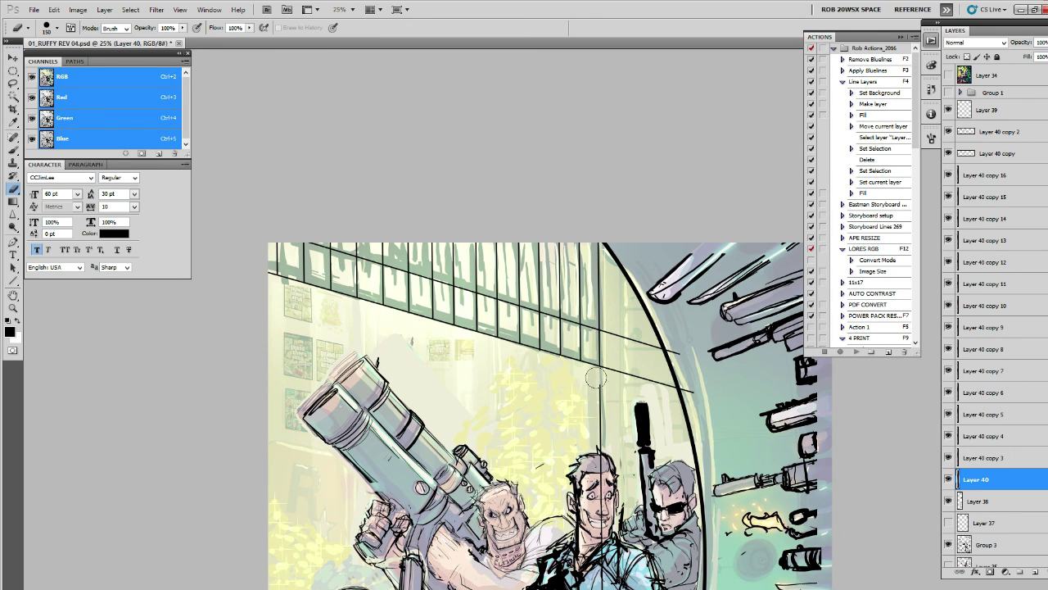
pyautogui.moveTo(593, 416); pyautogui.dragTo(576, 331)
pyautogui.moveTo(580, 367); pyautogui.dragTo(581, 305)
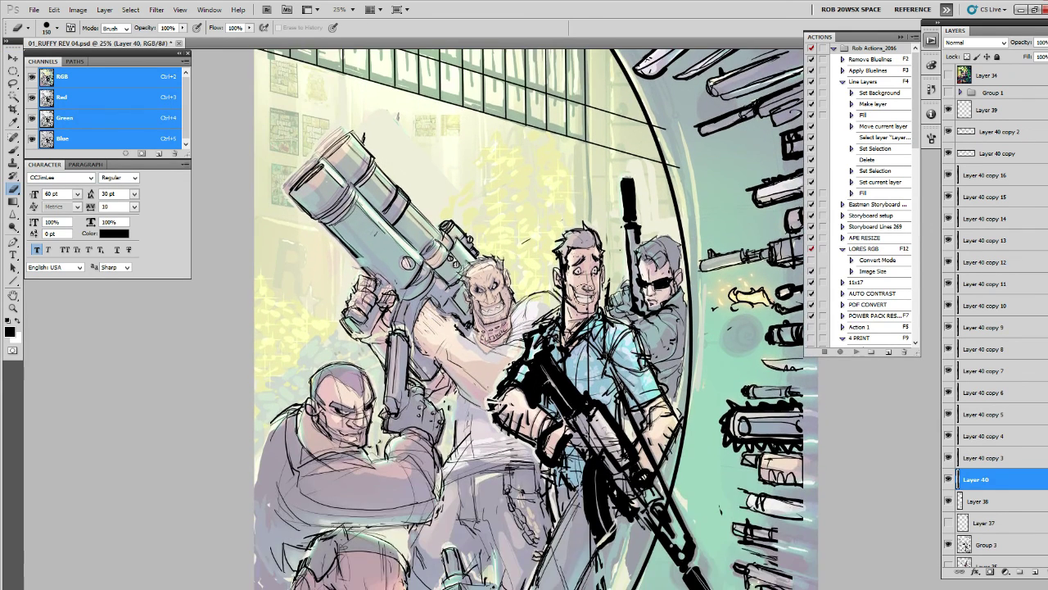
pyautogui.moveTo(582, 425)
pyautogui.mouseDown()
pyautogui.moveTo(584, 295)
pyautogui.moveTo(536, 475)
pyautogui.mouseUp()
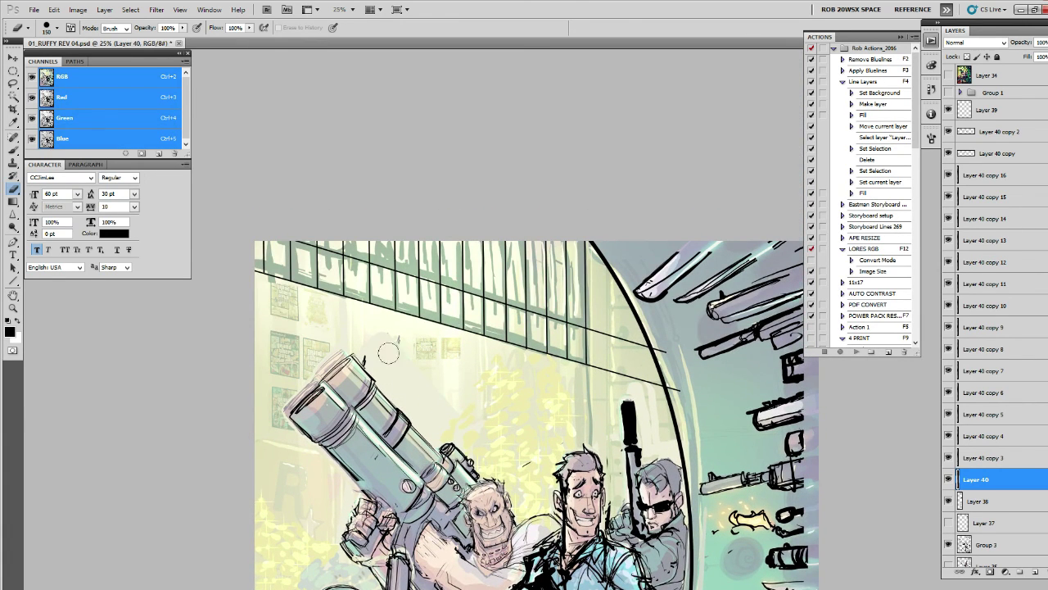
pyautogui.scroll(3, 388, 353)
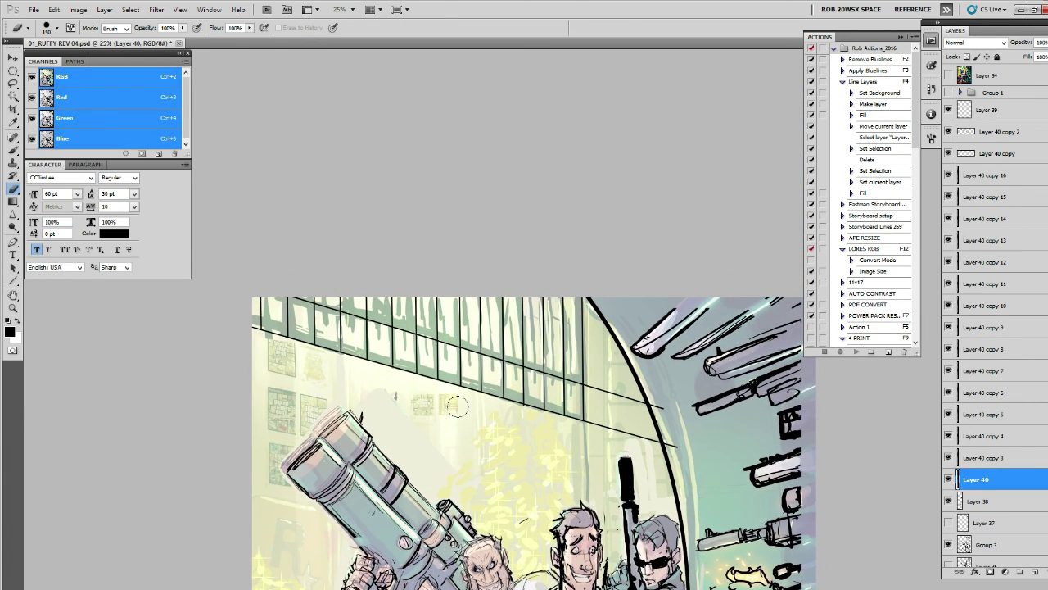
# Step: Duplicate the single vault bar several times, shifting each copy left with arrow keys
pyautogui.click(969, 460)
pyautogui.hotkey('ctrl', 'j')
pyautogui.press('v')
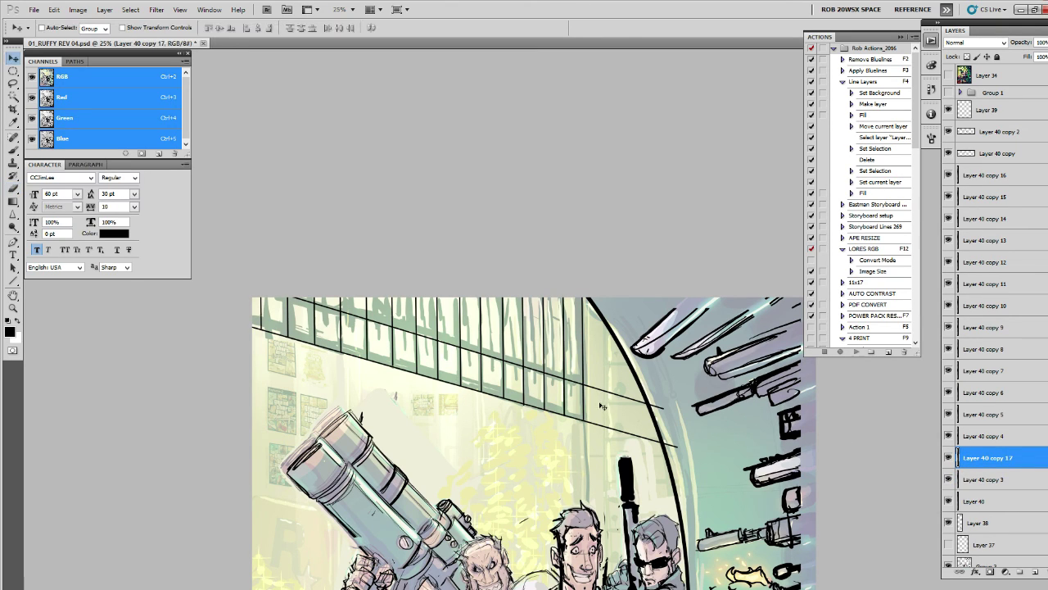
pyautogui.moveTo(602, 406)
pyautogui.mouseDown()
pyautogui.moveTo(607, 391)
pyautogui.moveTo(607, 401)
pyautogui.mouseUp()
pyautogui.hotkey('ctrl', 'j')
pyautogui.press('Left')
pyautogui.press('Left')
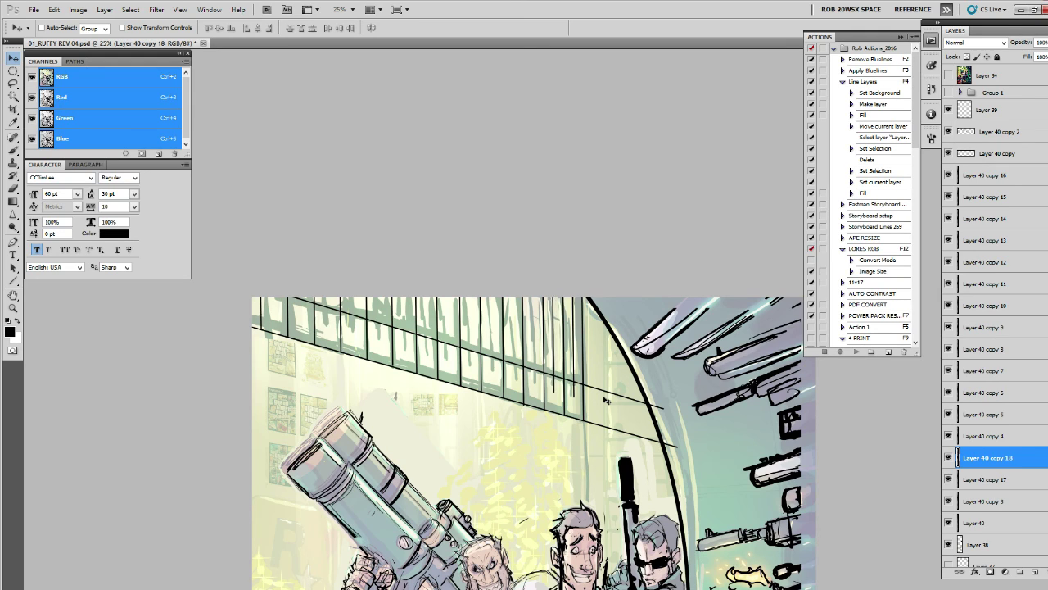
pyautogui.hotkey('ctrl', 'j')
pyautogui.hotkey('shift', 'Left')
pyautogui.hotkey('shift', 'Left')
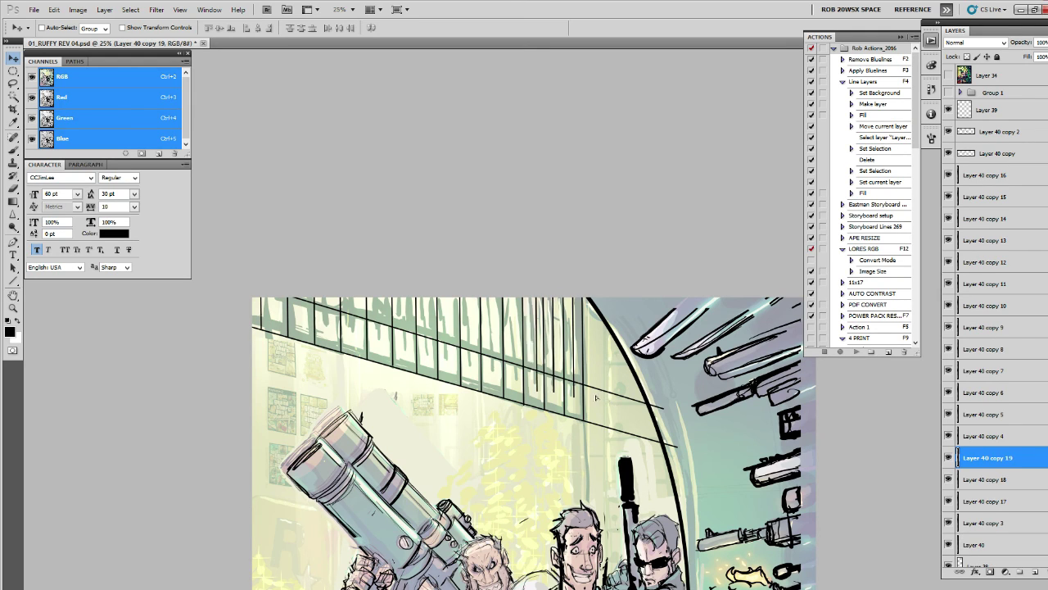
pyautogui.hotkey('shift', 'Left')
pyautogui.hotkey('shift', 'Right')
pyautogui.hotkey('shift', 'Right')
pyautogui.hotkey('shift', 'Right')
pyautogui.hotkey('shift', 'Right')
pyautogui.hotkey('ctrl', 'j')
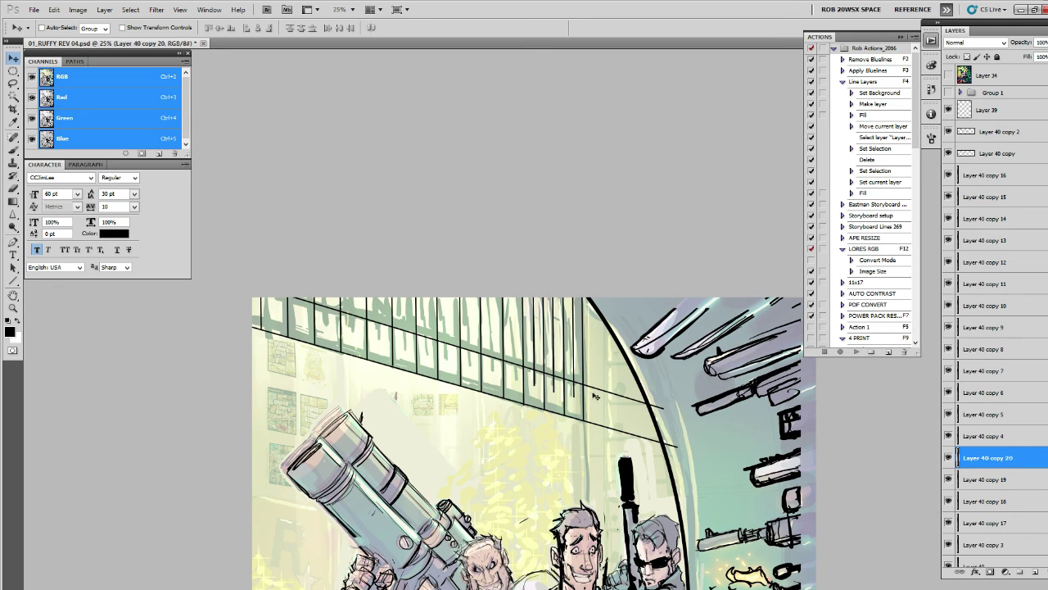
pyautogui.hotkey('shift', 'Left')
pyautogui.hotkey('shift', 'Left')
pyautogui.hotkey('shift', 'Left')
pyautogui.hotkey('shift', 'Left')
pyautogui.hotkey('shift', 'Left')
pyautogui.hotkey('shift', 'Left')
pyautogui.hotkey('shift', 'Left')
pyautogui.hotkey('shift', 'Left')
pyautogui.hotkey('shift', 'Left')
pyautogui.hotkey('ctrl', 'j')
pyautogui.hotkey('shift', 'Left')
pyautogui.hotkey('shift', 'Left')
pyautogui.hotkey('shift', 'Left')
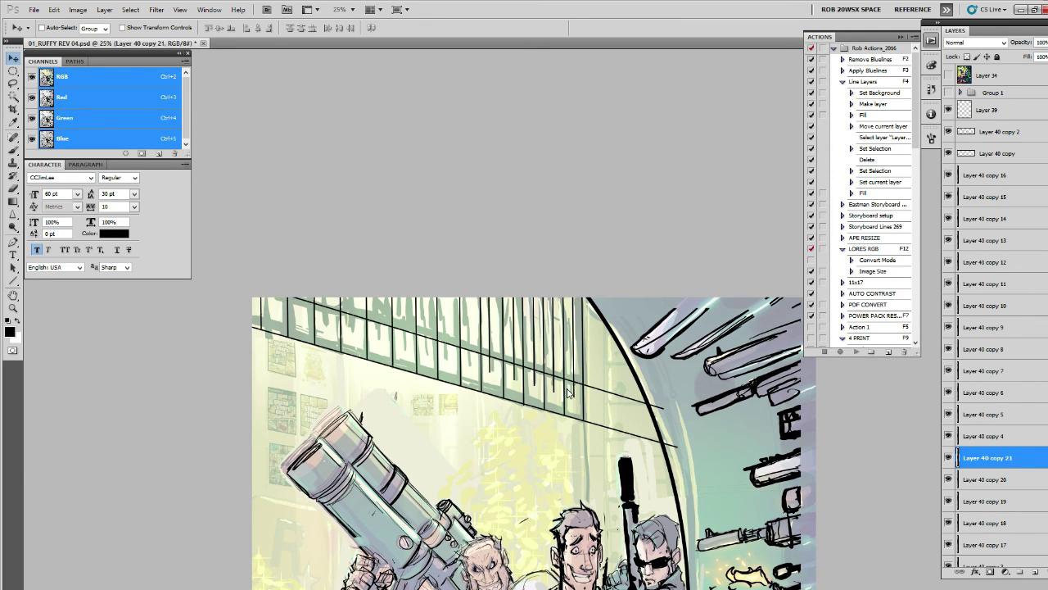
pyautogui.hotkey('shift', 'Left')
pyautogui.hotkey('shift', 'Left')
pyautogui.hotkey('shift', 'Left')
pyautogui.hotkey('shift', 'Left')
pyautogui.hotkey('shift', 'Left')
pyautogui.hotkey('shift', 'Left')
pyautogui.hotkey('shift', 'Left')
pyautogui.hotkey('shift', 'Left')
# Step: Drag and Alt-nudge further bar copies leftward, extending the grille up to copy 30
pyautogui.moveTo(561, 391); pyautogui.dragTo(546, 387)
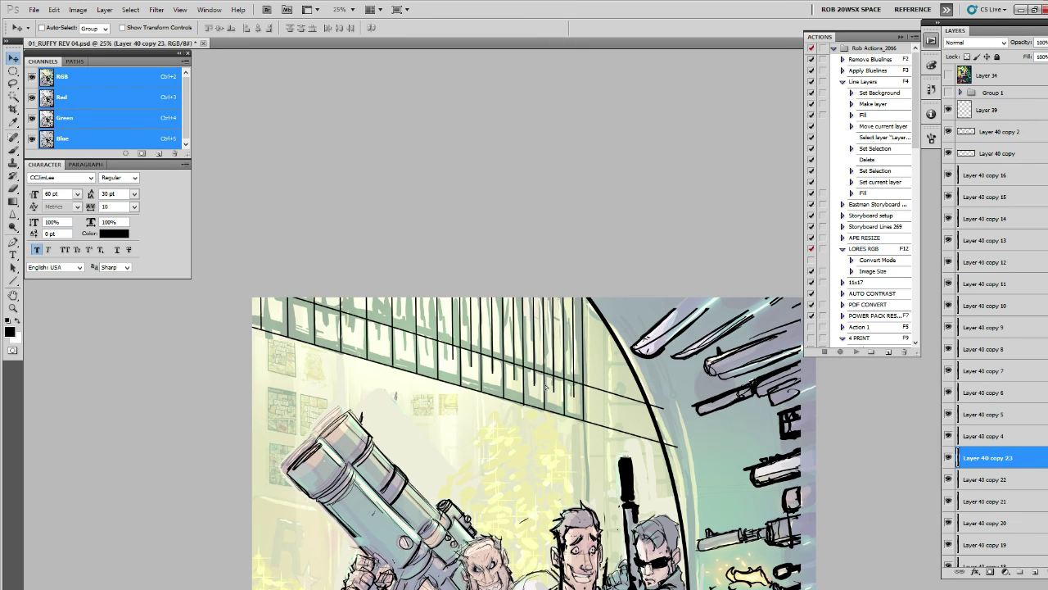
pyautogui.press('Left')
pyautogui.press('Left')
pyautogui.press('Left')
pyautogui.moveTo(548, 386); pyautogui.dragTo(529, 390)
pyautogui.keyDown('alt'); pyautogui.moveTo(549, 393); pyautogui.dragTo(518, 389); pyautogui.keyUp('alt')
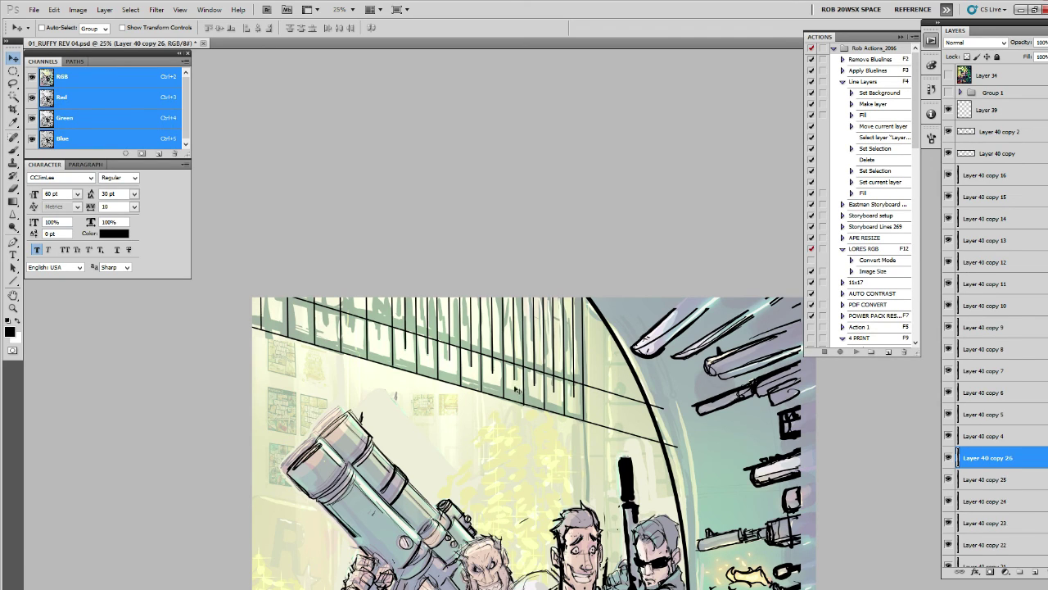
pyautogui.keyDown('alt'); pyautogui.moveTo(518, 389); pyautogui.dragTo(493, 376); pyautogui.keyUp('alt')
pyautogui.keyDown('alt'); pyautogui.moveTo(509, 383); pyautogui.dragTo(483, 375); pyautogui.keyUp('alt')
pyautogui.keyDown('alt'); pyautogui.moveTo(501, 374); pyautogui.dragTo(472, 368); pyautogui.keyUp('alt')
pyautogui.hotkey('shift', 'Right')
pyautogui.hotkey('shift', 'Right')
pyautogui.hotkey('shift', 'Right')
pyautogui.hotkey('shift', 'Right')
pyautogui.hotkey('shift', 'Right')
pyautogui.hotkey('shift', 'Right')
pyautogui.hotkey('alt', 'shift', 'Left')
pyautogui.hotkey('shift', 'Left')
pyautogui.hotkey('shift', 'Left')
pyautogui.hotkey('shift', 'Left')
pyautogui.hotkey('shift', 'Left')
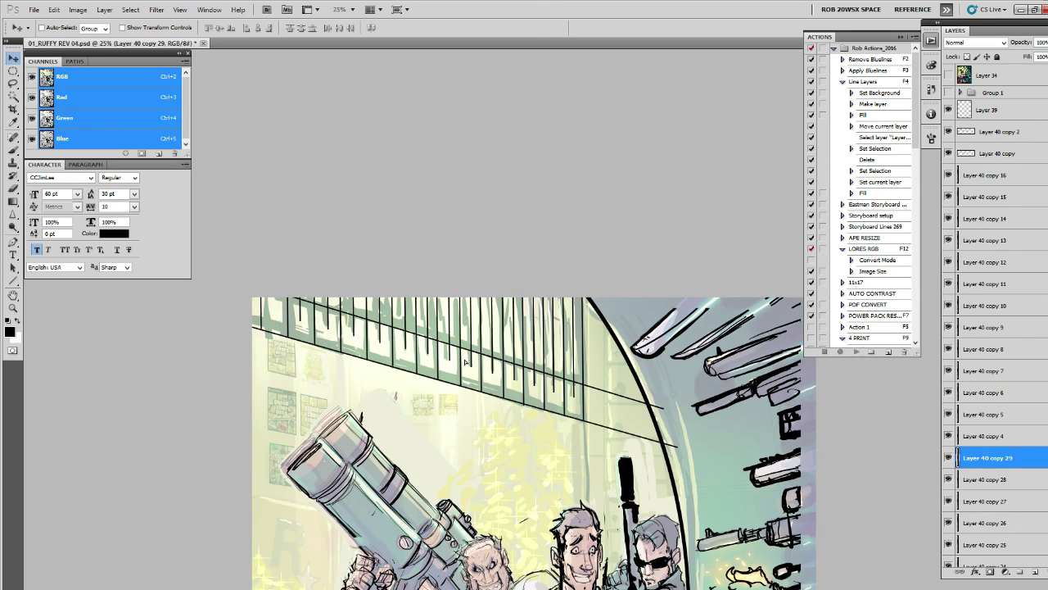
pyautogui.hotkey('shift', 'Left')
pyautogui.hotkey('alt', 'shift', 'Left')
pyautogui.hotkey('shift', 'Left')
pyautogui.hotkey('shift', 'Left')
pyautogui.hotkey('shift', 'Left')
pyautogui.hotkey('shift', 'Left')
pyautogui.hotkey('shift', 'Left')
pyautogui.hotkey('shift', 'Left')
# Step: Select Layer 40 through Layer 40 copy 16 and merge them into one layer
pyautogui.click(973, 182)
pyautogui.scroll(-1, 987, 415)
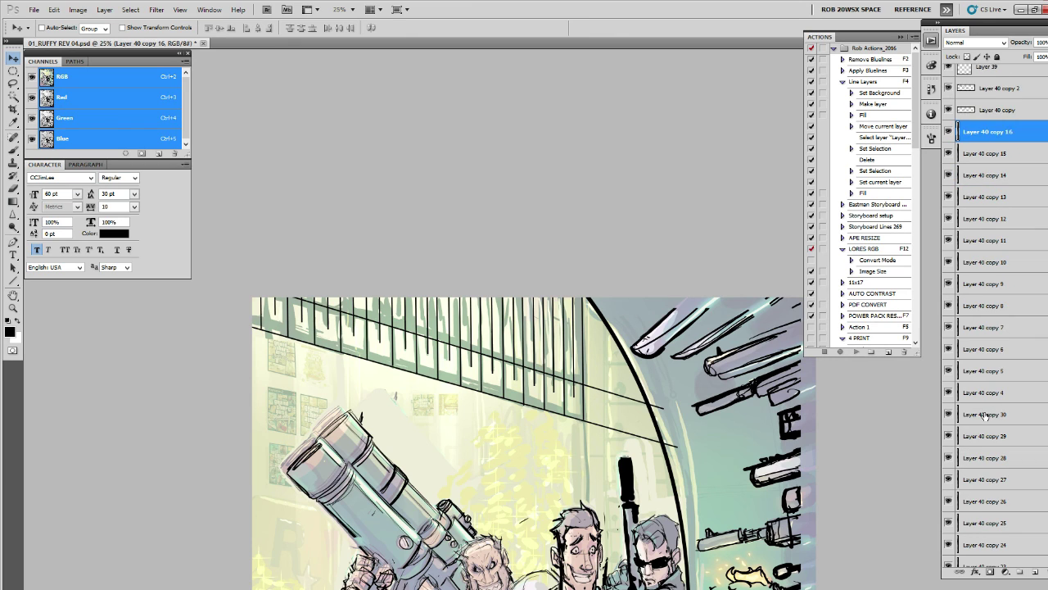
pyautogui.scroll(-6, 985, 415)
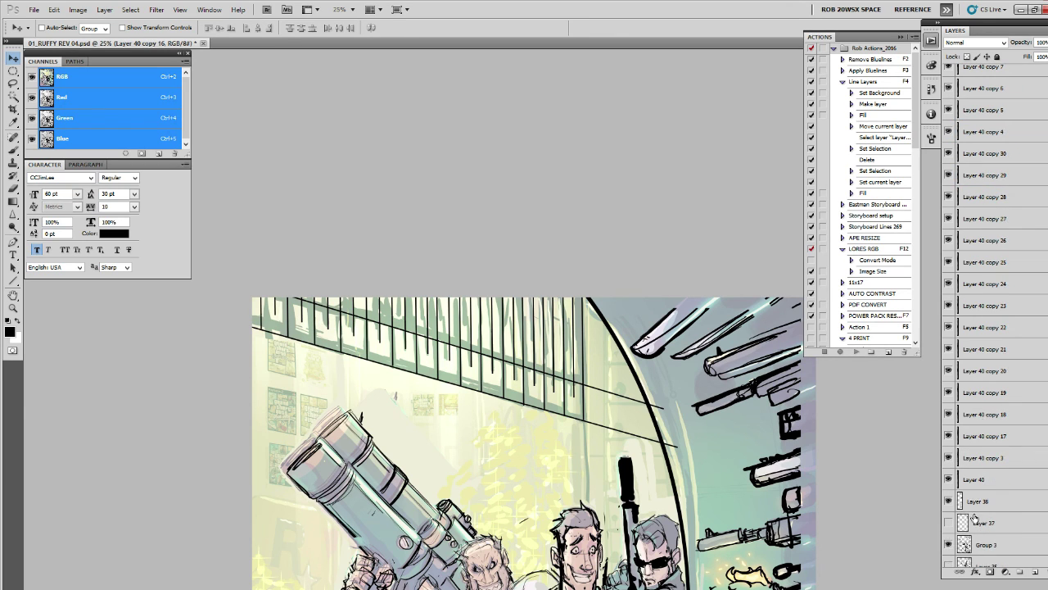
pyautogui.press('F4')
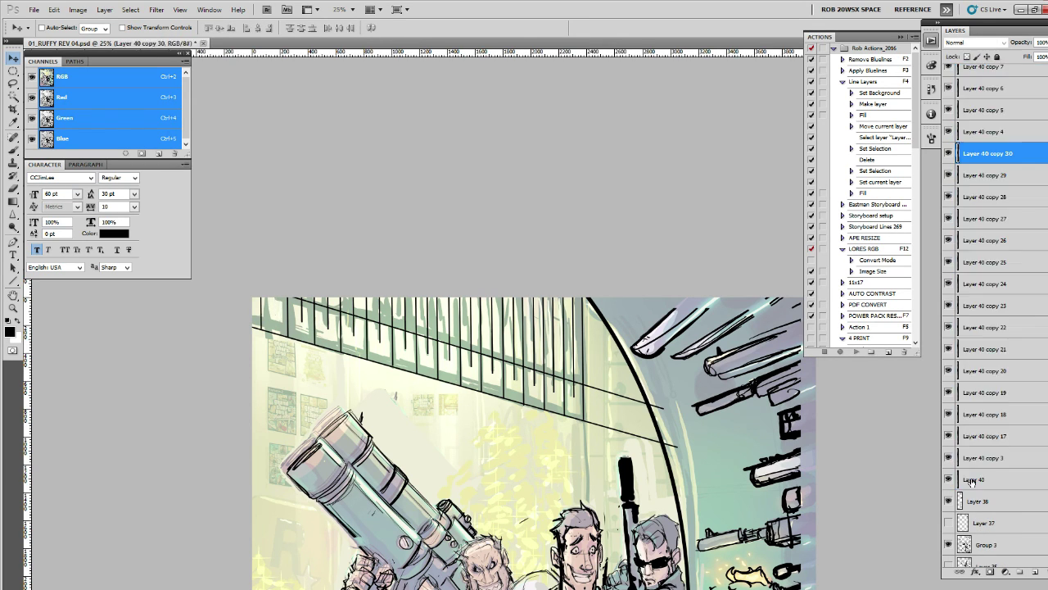
pyautogui.click(975, 479)
pyautogui.scroll(6, 987, 327)
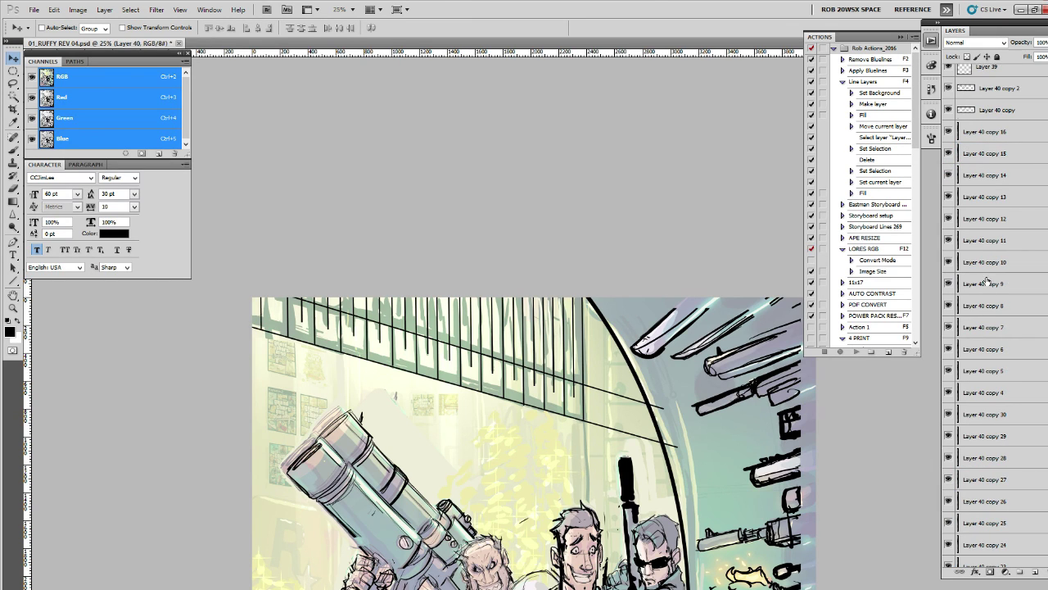
pyautogui.keyDown('shift'); pyautogui.click(983, 133); pyautogui.keyUp('shift')
pyautogui.hotkey('ctrl', 'e')
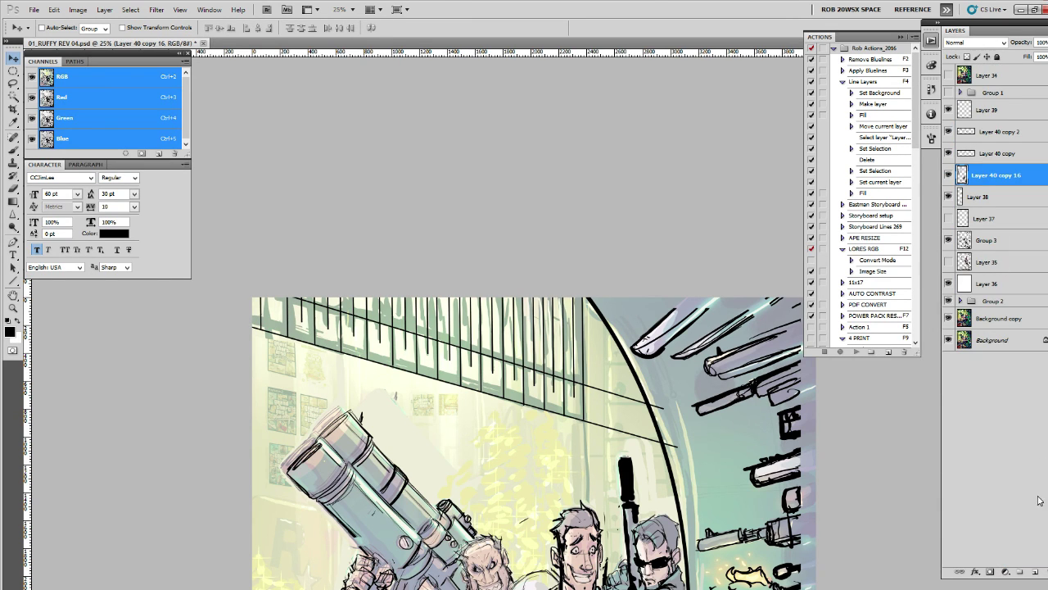
# Step: Add a new empty layer, zoom to 50% on the men, and select Layer 36
pyautogui.click(1035, 571)
pyautogui.moveTo(653, 423); pyautogui.dragTo(652, 315)
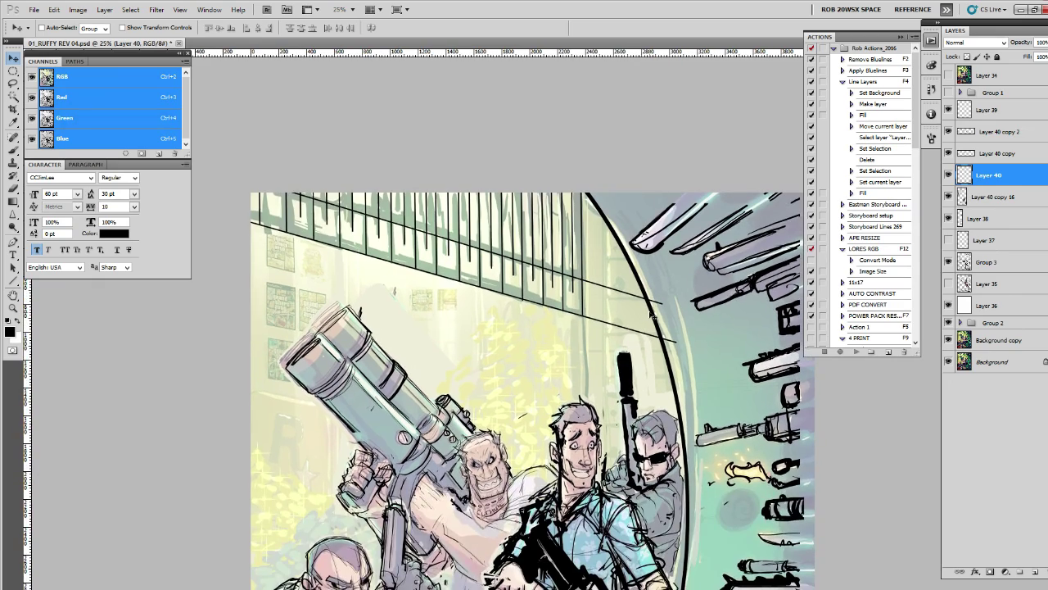
pyautogui.press('b')
pyautogui.press('z')
pyautogui.click(510, 430)
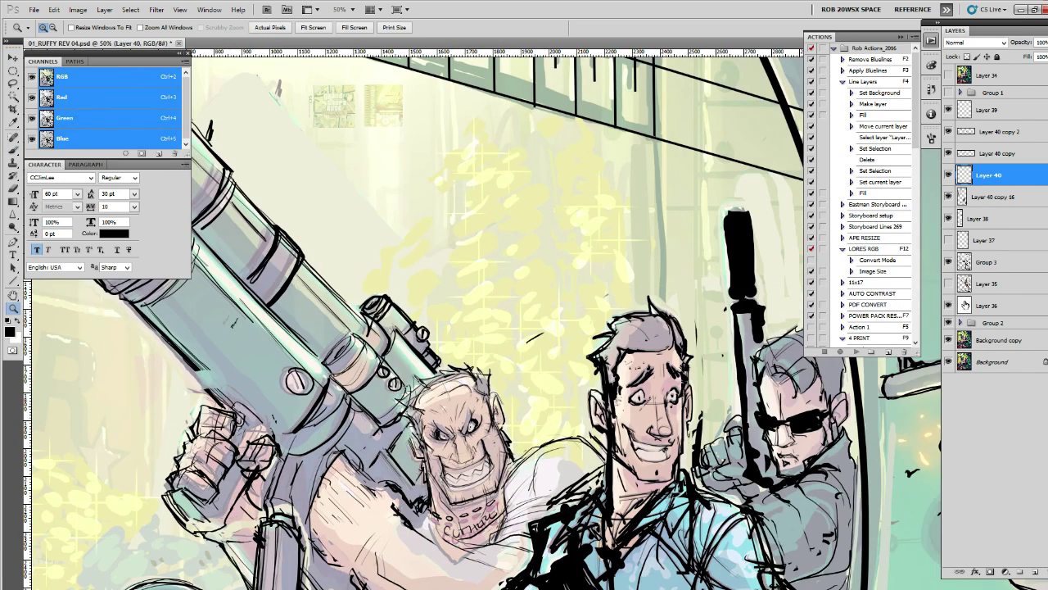
pyautogui.click(979, 305)
# Step: Cover the colours with an opaque white backdrop copy and add a new sketch layer
pyautogui.hotkey('ctrl', 'j')
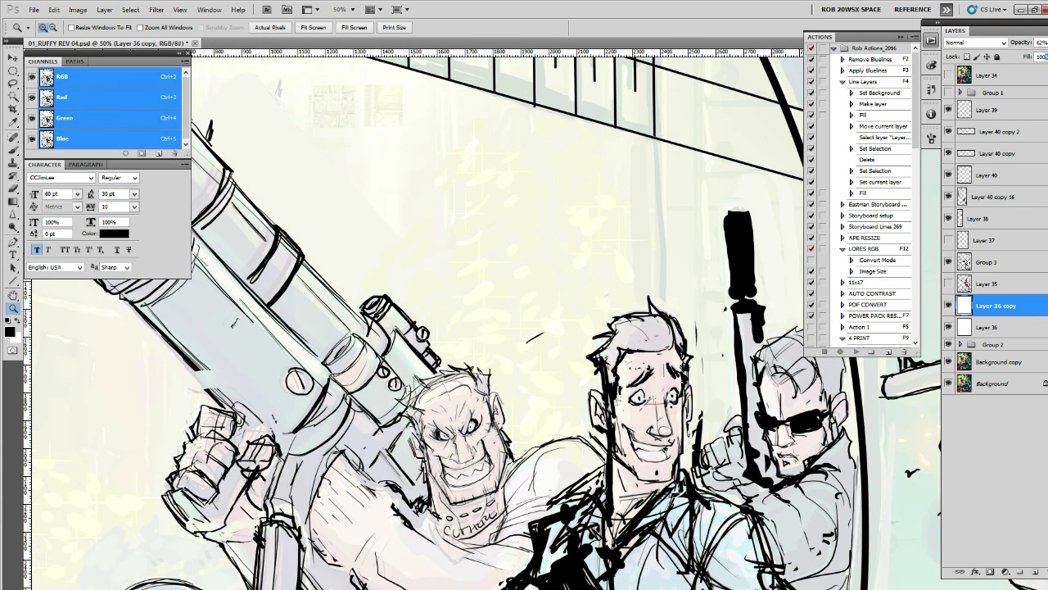
pyautogui.press('0')
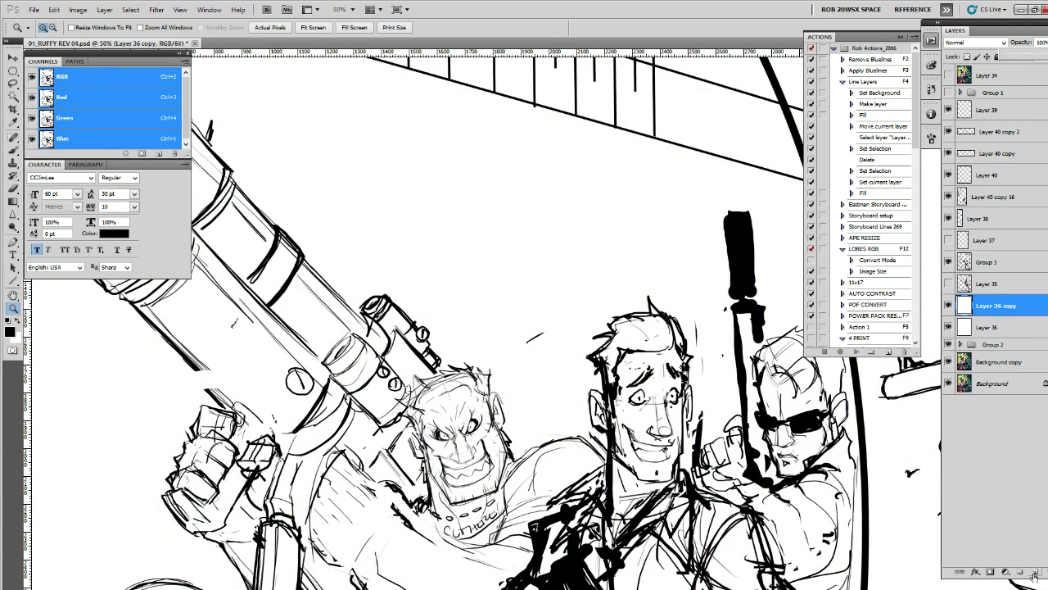
pyautogui.click(1034, 576)
pyautogui.press('b')
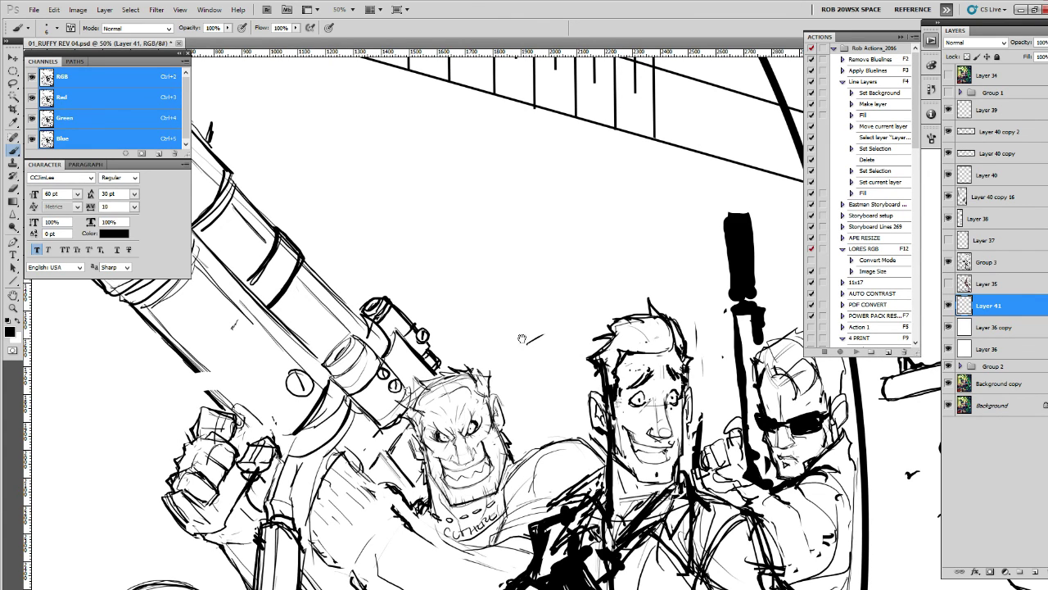
pyautogui.moveTo(522, 339); pyautogui.dragTo(530, 414)
# Step: Rough in the outline and inner lines of the first box-shaped head study
pyautogui.moveTo(517, 251)
pyautogui.mouseDown()
pyautogui.moveTo(540, 368)
pyautogui.moveTo(540, 251)
pyautogui.mouseUp()
pyautogui.moveTo(466, 272); pyautogui.dragTo(477, 395)
pyautogui.moveTo(543, 252); pyautogui.dragTo(587, 393)
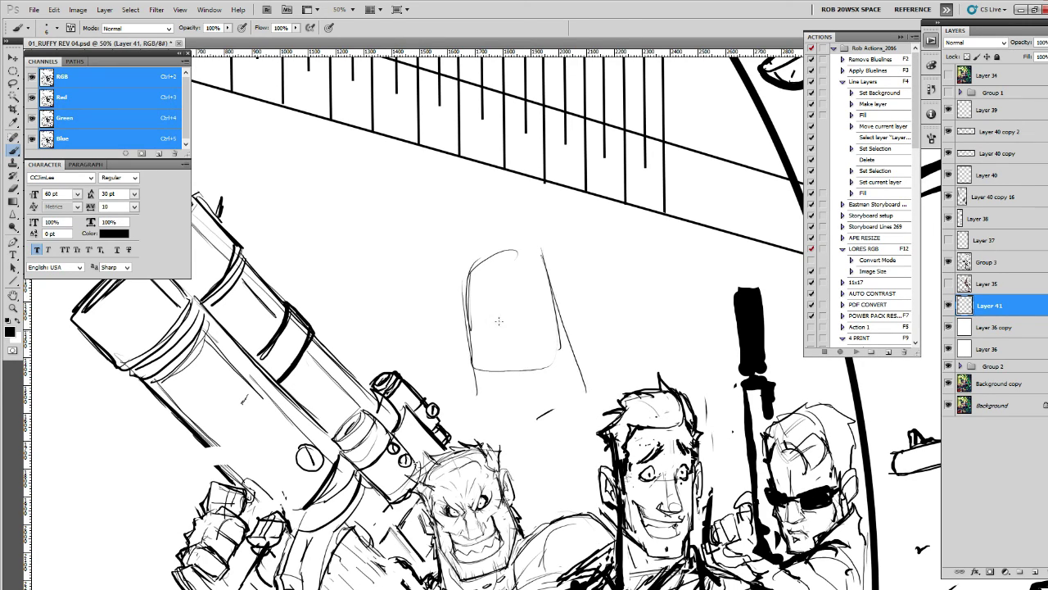
pyautogui.moveTo(459, 296); pyautogui.dragTo(469, 390)
pyautogui.moveTo(494, 282)
pyautogui.mouseDown()
pyautogui.moveTo(509, 363)
pyautogui.moveTo(472, 398)
pyautogui.moveTo(544, 334)
pyautogui.moveTo(480, 370)
pyautogui.mouseUp()
pyautogui.moveTo(557, 349); pyautogui.dragTo(526, 364)
pyautogui.moveTo(506, 267)
pyautogui.mouseDown()
pyautogui.moveTo(509, 324)
pyautogui.moveTo(475, 298)
pyautogui.mouseUp()
pyautogui.moveTo(503, 248)
pyautogui.mouseDown()
pyautogui.moveTo(518, 370)
pyautogui.moveTo(547, 344)
pyautogui.mouseUp()
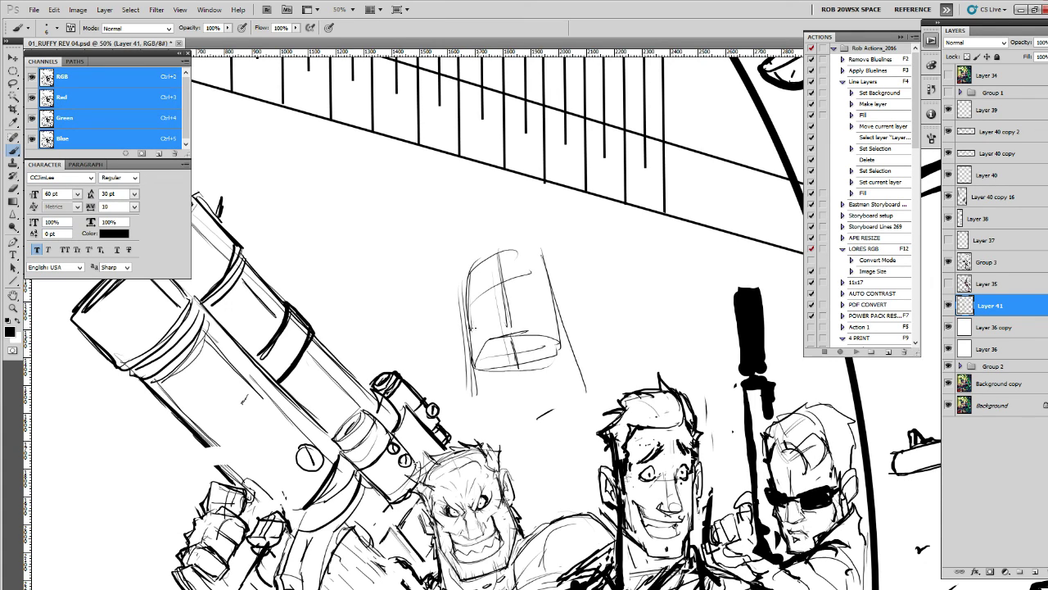
pyautogui.moveTo(473, 331)
pyautogui.mouseDown()
pyautogui.moveTo(485, 371)
pyautogui.moveTo(506, 391)
pyautogui.moveTo(573, 345)
pyautogui.mouseUp()
# Step: Strengthen the box study's edges and add two cross lines inside it
pyautogui.moveTo(482, 272); pyautogui.dragTo(478, 354)
pyautogui.moveTo(531, 251); pyautogui.dragTo(529, 334)
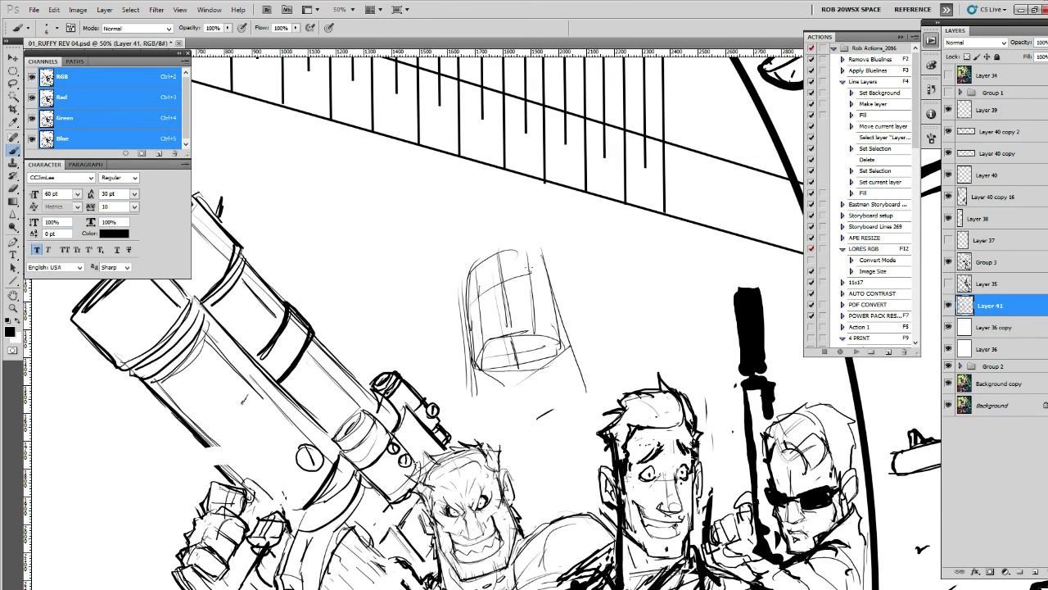
pyautogui.moveTo(482, 261)
pyautogui.mouseDown()
pyautogui.moveTo(521, 252)
pyautogui.moveTo(461, 299)
pyautogui.moveTo(473, 381)
pyautogui.mouseUp()
pyautogui.moveTo(470, 352)
pyautogui.mouseDown()
pyautogui.moveTo(476, 416)
pyautogui.moveTo(569, 393)
pyautogui.mouseUp()
pyautogui.moveTo(566, 323); pyautogui.dragTo(580, 400)
pyautogui.moveTo(555, 278); pyautogui.dragTo(561, 304)
pyautogui.moveTo(477, 289); pyautogui.dragTo(516, 272)
pyautogui.moveTo(484, 319)
pyautogui.mouseDown()
pyautogui.moveTo(530, 309)
pyautogui.moveTo(521, 318)
pyautogui.mouseUp()
pyautogui.moveTo(489, 339); pyautogui.dragTo(526, 330)
# Step: Sketch a cup-shaped head study with rim, sides and band beside the box
pyautogui.moveTo(605, 339)
pyautogui.mouseDown()
pyautogui.moveTo(551, 326)
pyautogui.moveTo(518, 354)
pyautogui.mouseUp()
pyautogui.moveTo(549, 237)
pyautogui.mouseDown()
pyautogui.moveTo(514, 272)
pyautogui.moveTo(573, 288)
pyautogui.moveTo(540, 293)
pyautogui.mouseUp()
pyautogui.moveTo(518, 247)
pyautogui.mouseDown()
pyautogui.moveTo(509, 270)
pyautogui.moveTo(525, 344)
pyautogui.mouseUp()
pyautogui.moveTo(514, 302); pyautogui.dragTo(555, 370)
pyautogui.moveTo(598, 336); pyautogui.dragTo(563, 378)
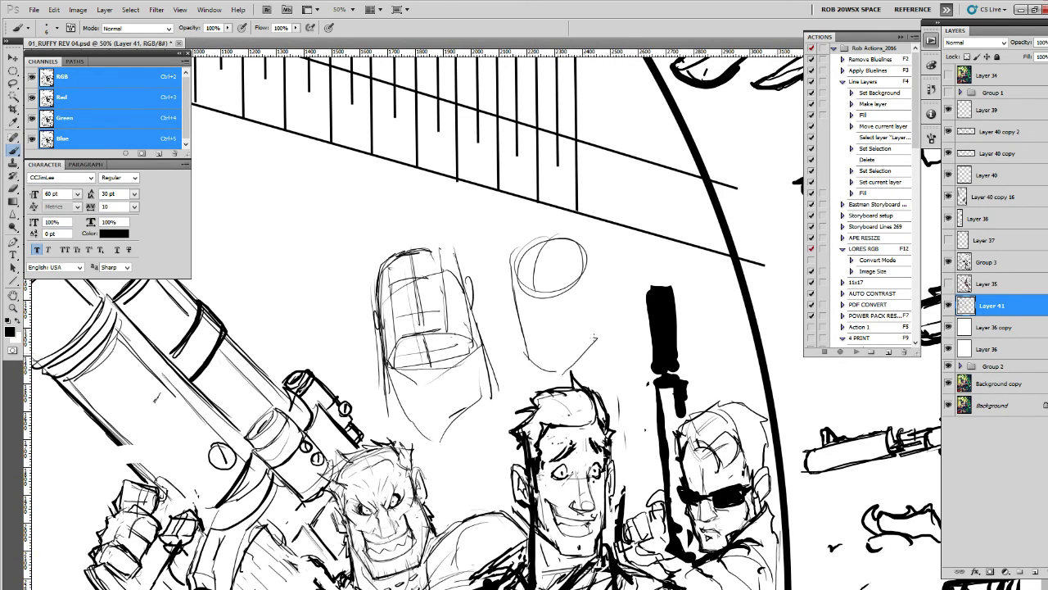
pyautogui.moveTo(585, 254); pyautogui.dragTo(568, 369)
pyautogui.moveTo(511, 270)
pyautogui.mouseDown()
pyautogui.moveTo(528, 358)
pyautogui.moveTo(567, 336)
pyautogui.mouseUp()
pyautogui.moveTo(567, 368); pyautogui.dragTo(595, 338)
pyautogui.moveTo(534, 274)
pyautogui.mouseDown()
pyautogui.moveTo(593, 260)
pyautogui.moveTo(605, 305)
pyautogui.mouseUp()
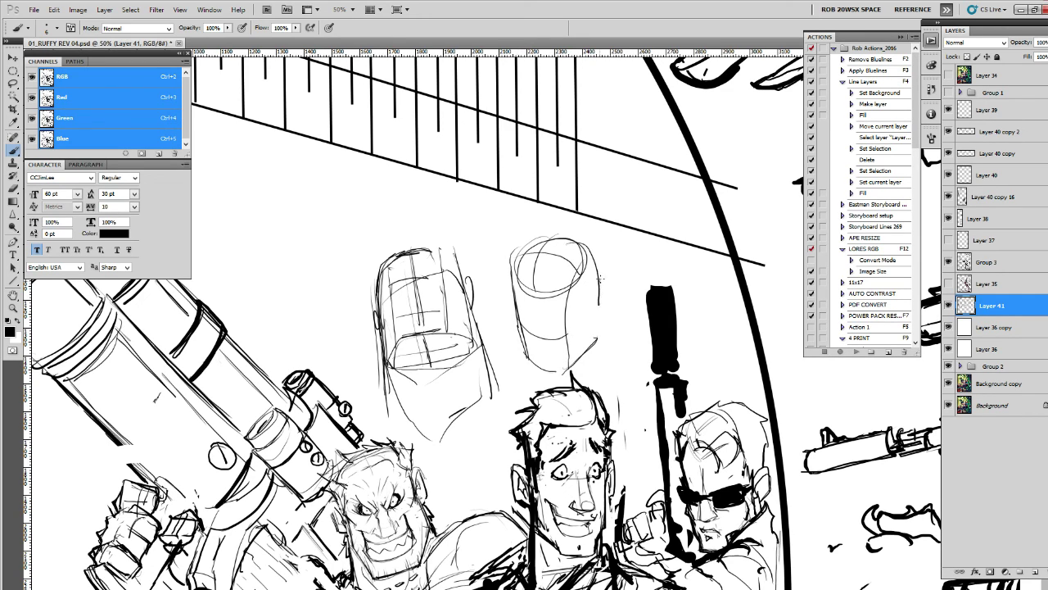
pyautogui.moveTo(568, 336)
pyautogui.mouseDown()
pyautogui.moveTo(605, 286)
pyautogui.moveTo(603, 336)
pyautogui.mouseUp()
pyautogui.moveTo(590, 287)
pyautogui.mouseDown()
pyautogui.moveTo(584, 349)
pyautogui.moveTo(530, 388)
pyautogui.moveTo(613, 346)
pyautogui.moveTo(629, 382)
pyautogui.mouseUp()
pyautogui.moveTo(513, 291)
pyautogui.mouseDown()
pyautogui.moveTo(525, 396)
pyautogui.moveTo(495, 404)
pyautogui.mouseUp()
# Step: Sketch a circle-in-box head study above the bazooka
pyautogui.moveTo(552, 312)
pyautogui.mouseDown()
pyautogui.moveTo(615, 299)
pyautogui.moveTo(610, 361)
pyautogui.mouseUp()
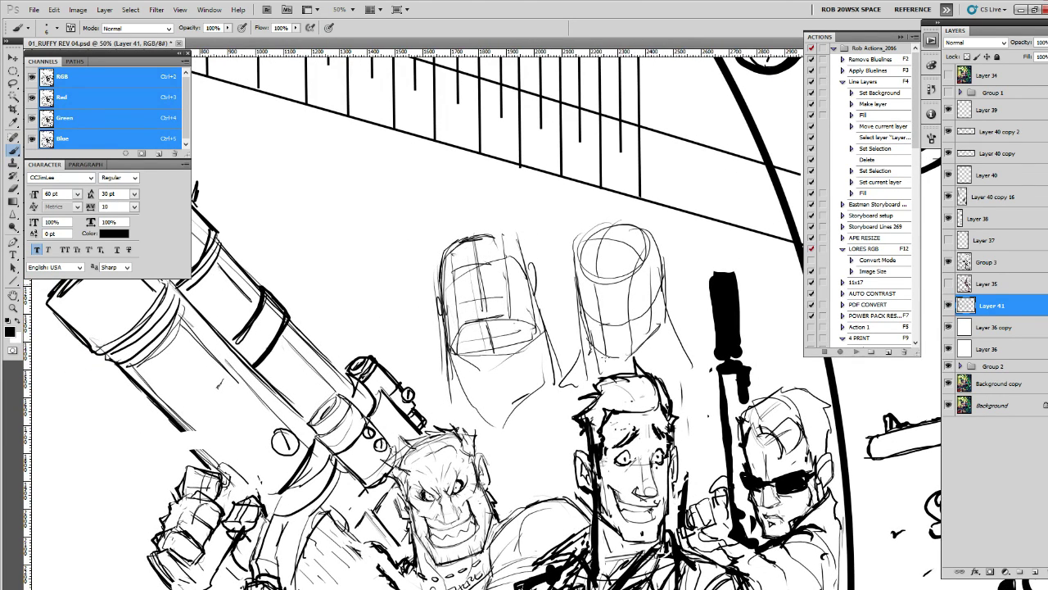
pyautogui.moveTo(387, 218); pyautogui.dragTo(534, 264)
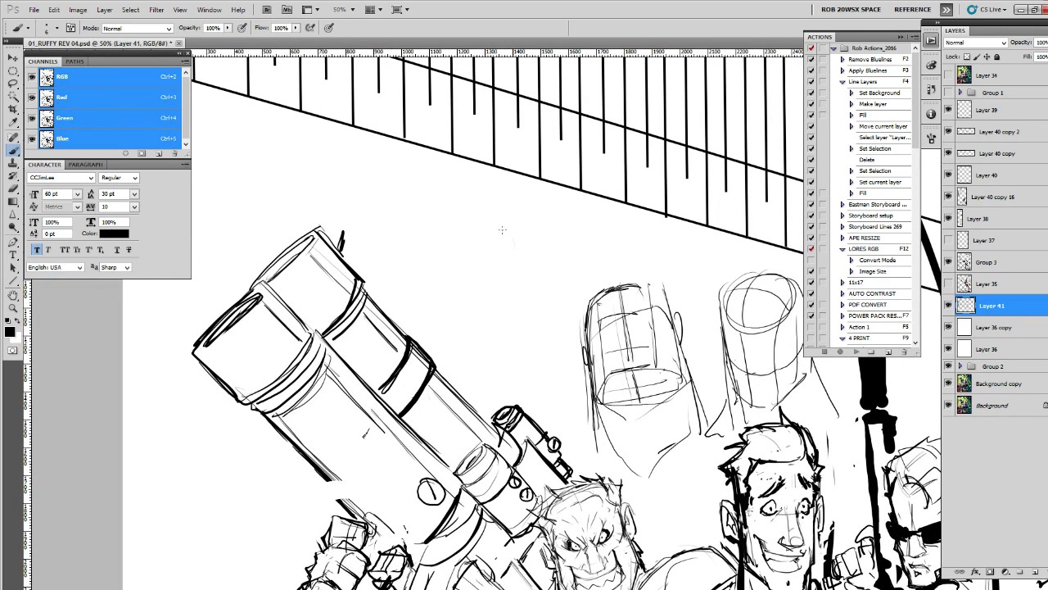
pyautogui.moveTo(502, 230); pyautogui.dragTo(479, 334)
pyautogui.moveTo(541, 275); pyautogui.dragTo(485, 299)
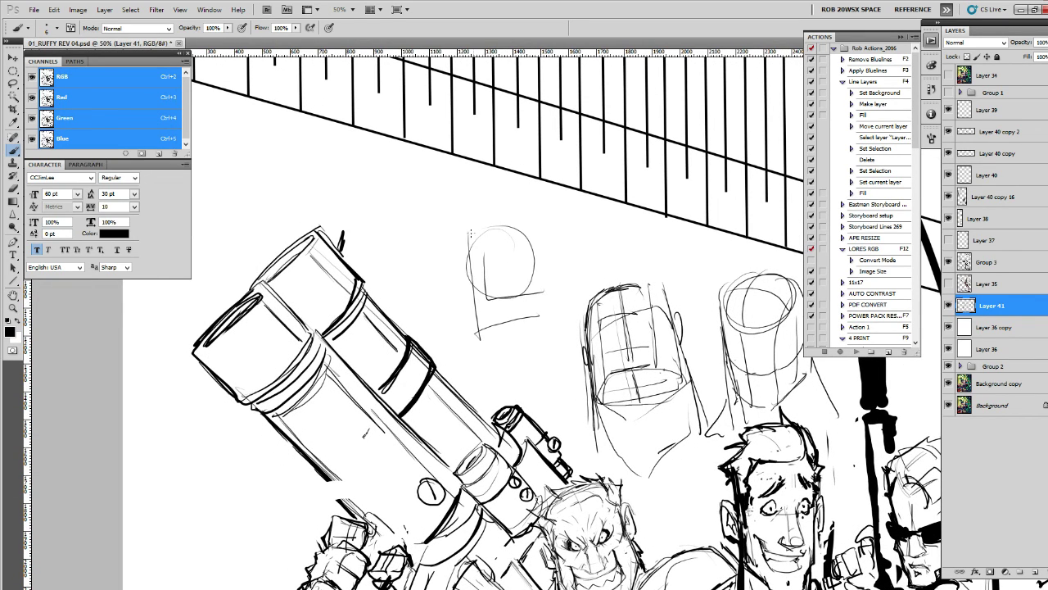
pyautogui.moveTo(470, 233)
pyautogui.mouseDown()
pyautogui.moveTo(551, 223)
pyautogui.moveTo(554, 310)
pyautogui.mouseUp()
pyautogui.moveTo(535, 218); pyautogui.dragTo(545, 287)
pyautogui.moveTo(489, 250)
pyautogui.mouseDown()
pyautogui.moveTo(552, 239)
pyautogui.moveTo(484, 272)
pyautogui.moveTo(490, 296)
pyautogui.moveTo(511, 293)
pyautogui.mouseUp()
# Step: Draw a boxy head with jaw and neck lines beneath it
pyautogui.moveTo(512, 245); pyautogui.dragTo(547, 259)
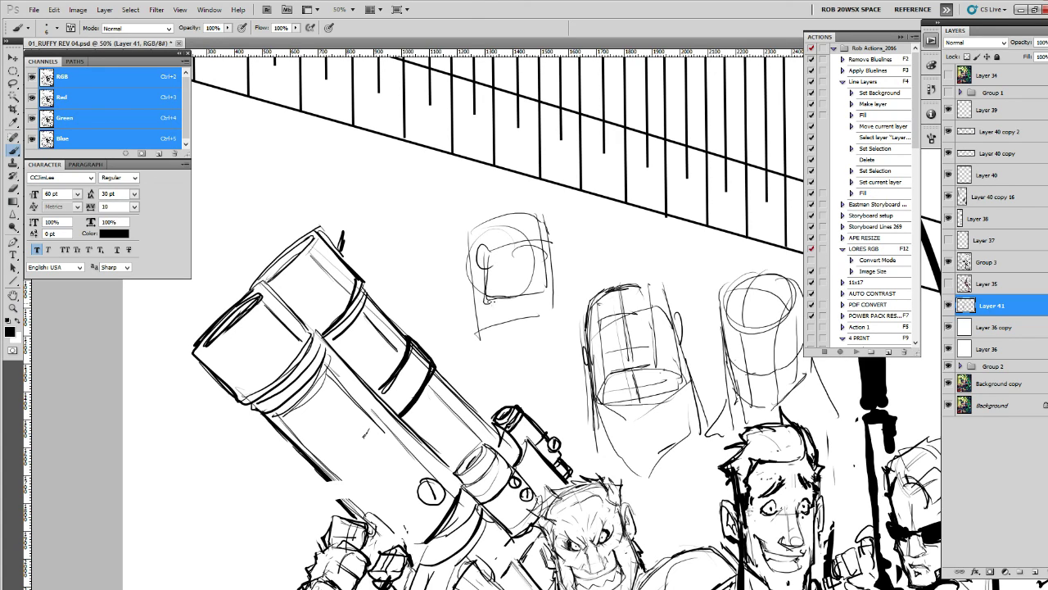
pyautogui.moveTo(498, 300); pyautogui.dragTo(553, 305)
pyautogui.moveTo(485, 300); pyautogui.dragTo(554, 303)
pyautogui.moveTo(550, 228)
pyautogui.mouseDown()
pyautogui.moveTo(558, 303)
pyautogui.moveTo(537, 316)
pyautogui.moveTo(552, 352)
pyautogui.mouseUp()
pyautogui.moveTo(468, 259); pyautogui.dragTo(493, 384)
pyautogui.moveTo(481, 336); pyautogui.dragTo(474, 387)
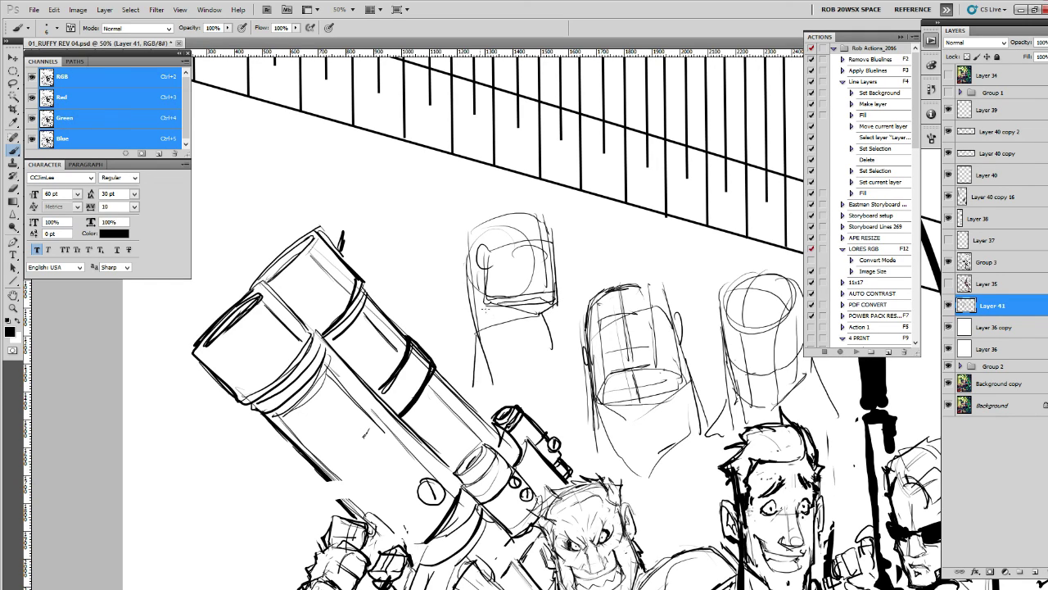
pyautogui.moveTo(480, 292); pyautogui.dragTo(521, 362)
pyautogui.moveTo(550, 312)
pyautogui.mouseDown()
pyautogui.moveTo(533, 348)
pyautogui.moveTo(545, 362)
pyautogui.mouseUp()
pyautogui.moveTo(493, 324); pyautogui.dragTo(465, 390)
pyautogui.moveTo(477, 393); pyautogui.dragTo(554, 354)
# Step: With the canvas rotated, add an ear and sketch another head with centre line and neck
pyautogui.moveTo(569, 304); pyautogui.dragTo(524, 270)
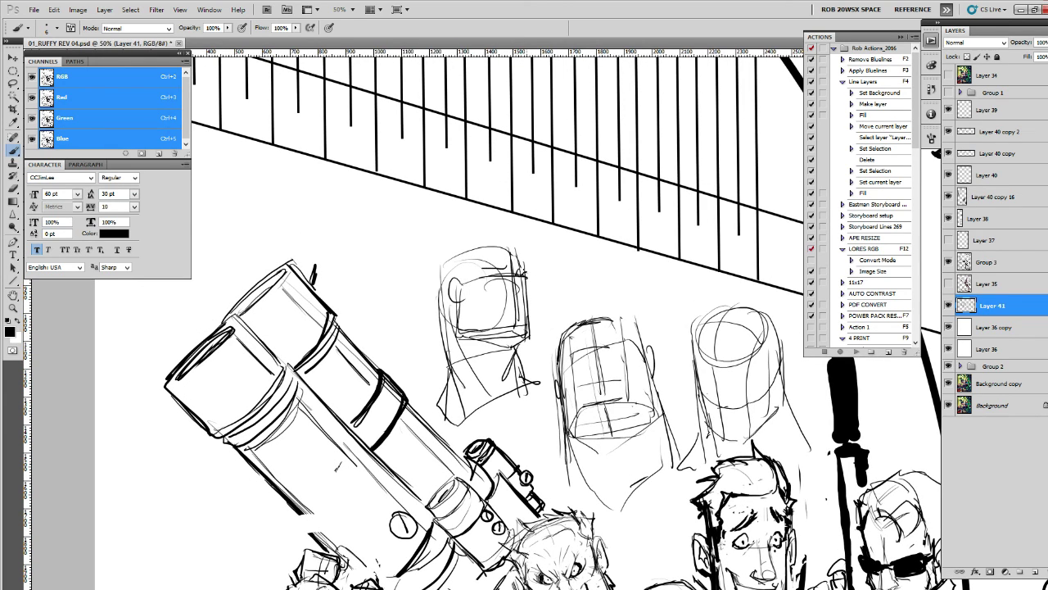
pyautogui.moveTo(461, 275)
pyautogui.mouseDown()
pyautogui.moveTo(457, 300)
pyautogui.moveTo(602, 360)
pyautogui.mouseUp()
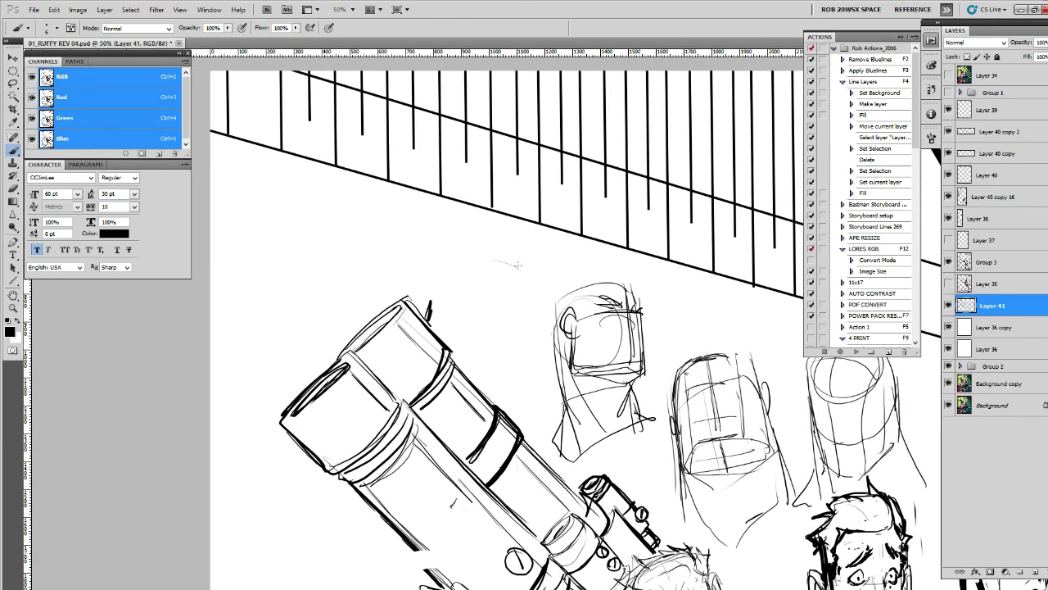
pyautogui.moveTo(518, 264)
pyautogui.mouseDown()
pyautogui.moveTo(449, 321)
pyautogui.moveTo(526, 332)
pyautogui.mouseUp()
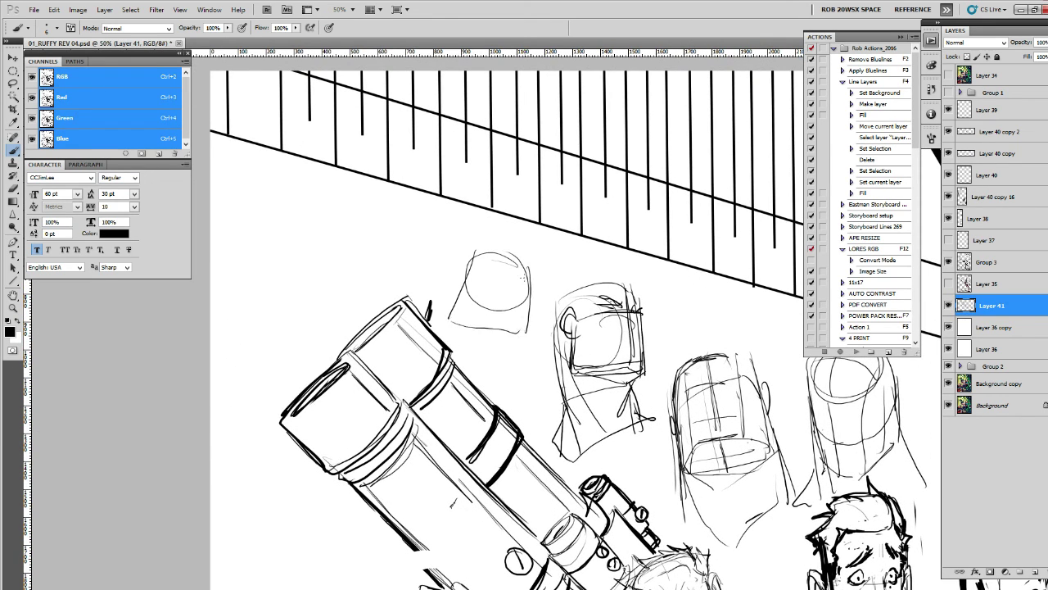
pyautogui.moveTo(533, 282); pyautogui.dragTo(531, 319)
pyautogui.moveTo(473, 261)
pyautogui.mouseDown()
pyautogui.moveTo(534, 269)
pyautogui.moveTo(497, 288)
pyautogui.mouseUp()
pyautogui.moveTo(500, 249); pyautogui.dragTo(521, 367)
pyautogui.moveTo(459, 308); pyautogui.dragTo(462, 319)
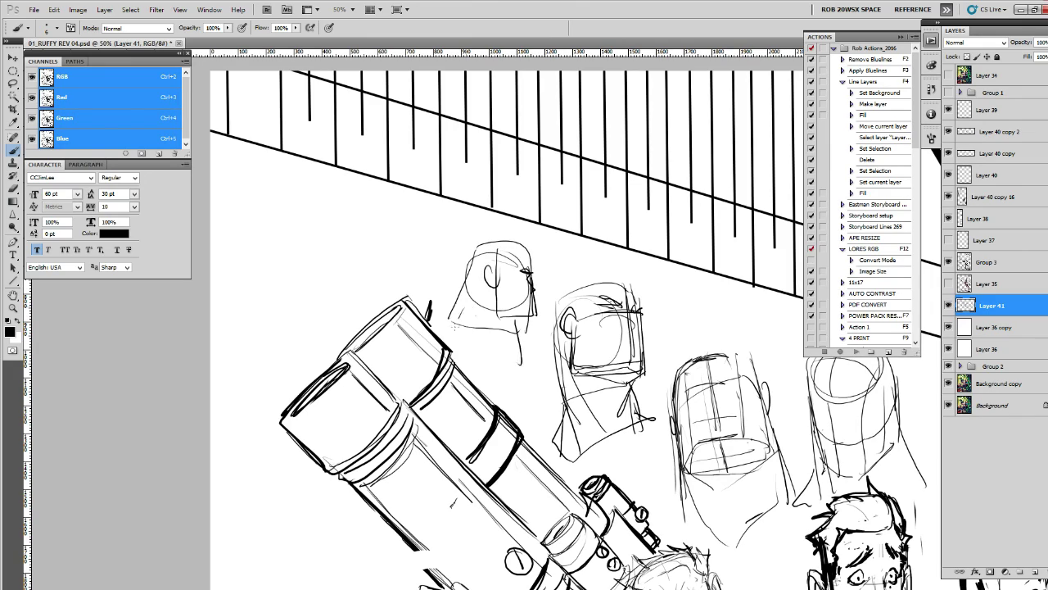
pyautogui.moveTo(723, 434)
pyautogui.mouseDown()
pyautogui.moveTo(535, 366)
pyautogui.moveTo(501, 319)
pyautogui.mouseUp()
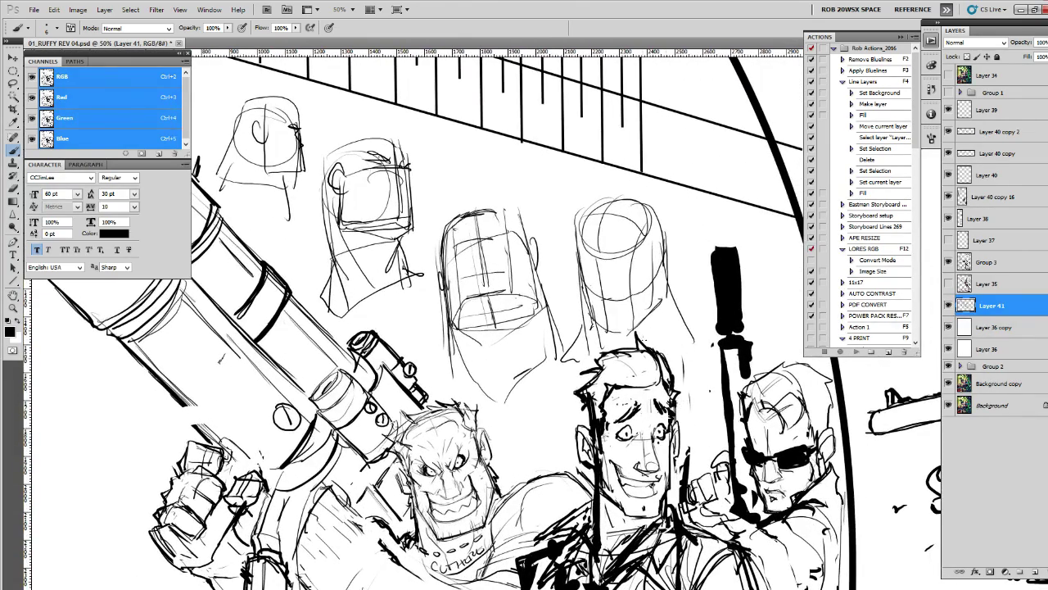
pyautogui.scroll(2, 611, 342)
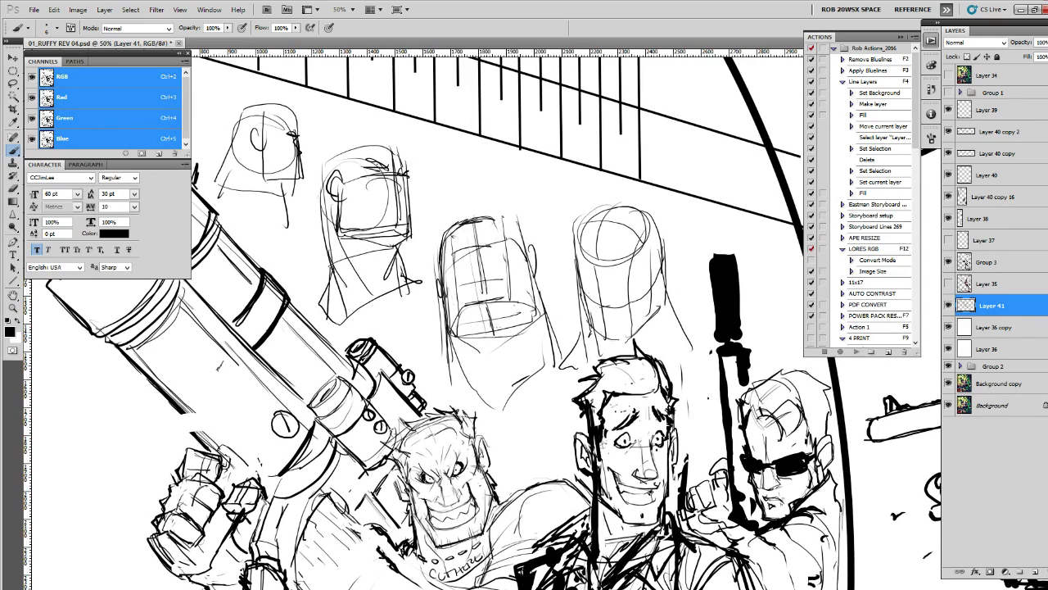
pyautogui.scroll(2, 648, 352)
pyautogui.scroll(2, 648, 352)
# Step: Hide the boxy head sketches, add two new layers and choose the ROB RUFFY DRAW brush
pyautogui.click(948, 305)
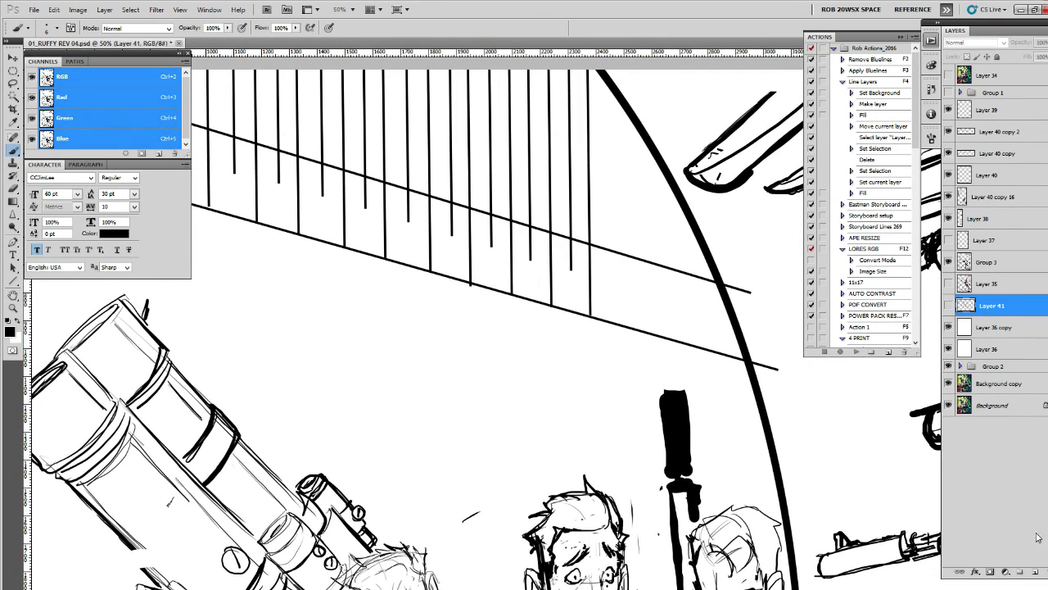
pyautogui.click(1021, 571)
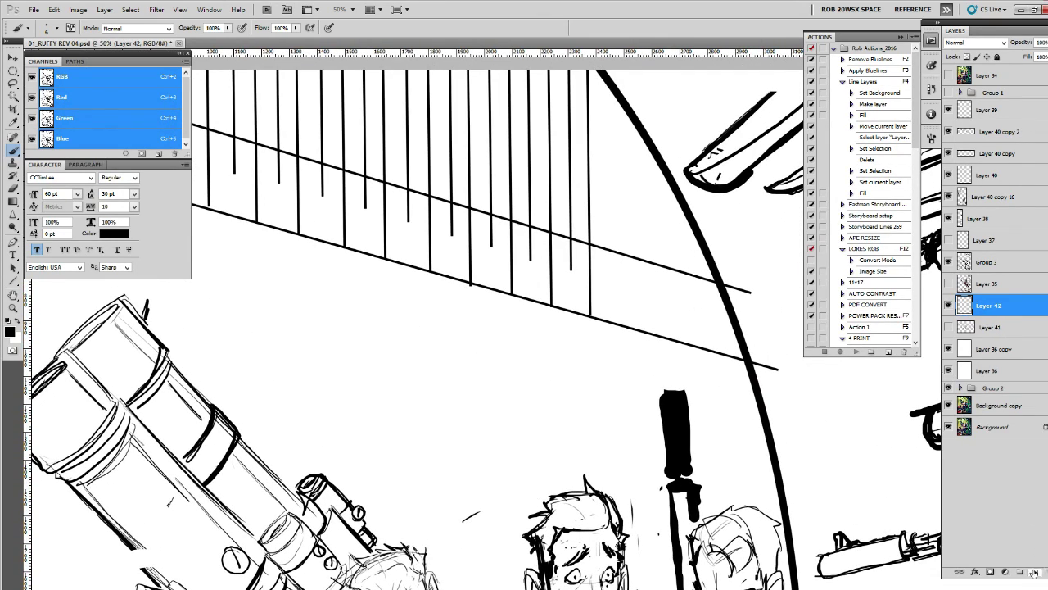
pyautogui.click(1022, 571)
pyautogui.rightClick(479, 305)
pyautogui.click(537, 448)
pyautogui.click(471, 465)
# Step: Paint two solid black head silhouettes and mark white hood and face guidelines
pyautogui.moveTo(414, 376)
pyautogui.mouseDown()
pyautogui.moveTo(433, 375)
pyautogui.moveTo(423, 422)
pyautogui.moveTo(455, 405)
pyautogui.moveTo(421, 360)
pyautogui.moveTo(433, 429)
pyautogui.moveTo(441, 378)
pyautogui.mouseUp()
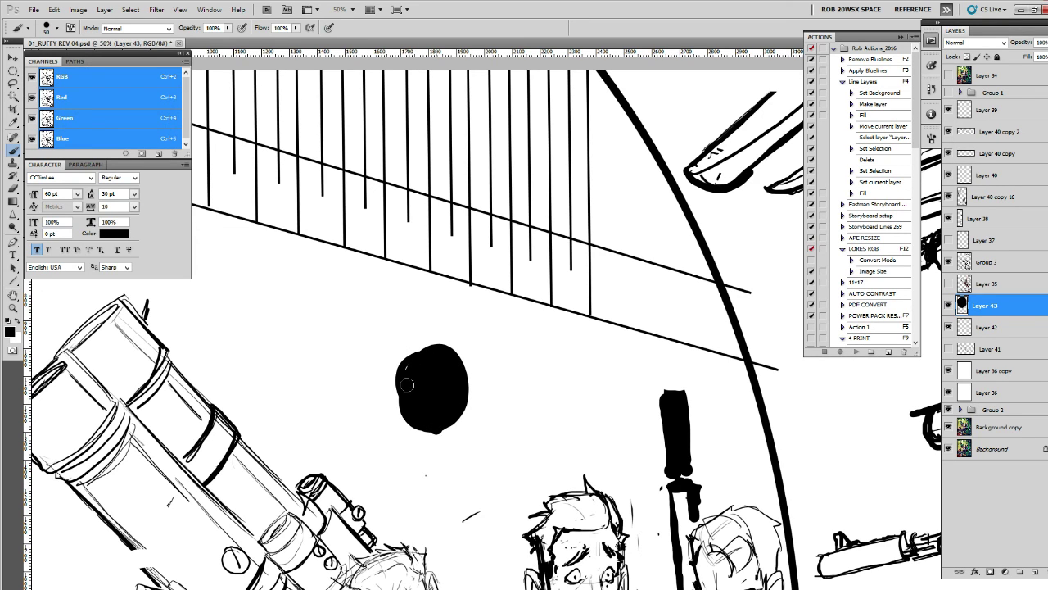
pyautogui.moveTo(516, 379)
pyautogui.mouseDown()
pyautogui.moveTo(507, 394)
pyautogui.moveTo(495, 385)
pyautogui.moveTo(492, 405)
pyautogui.moveTo(540, 418)
pyautogui.moveTo(534, 394)
pyautogui.moveTo(483, 403)
pyautogui.moveTo(491, 442)
pyautogui.moveTo(528, 438)
pyautogui.moveTo(551, 450)
pyautogui.moveTo(460, 463)
pyautogui.mouseUp()
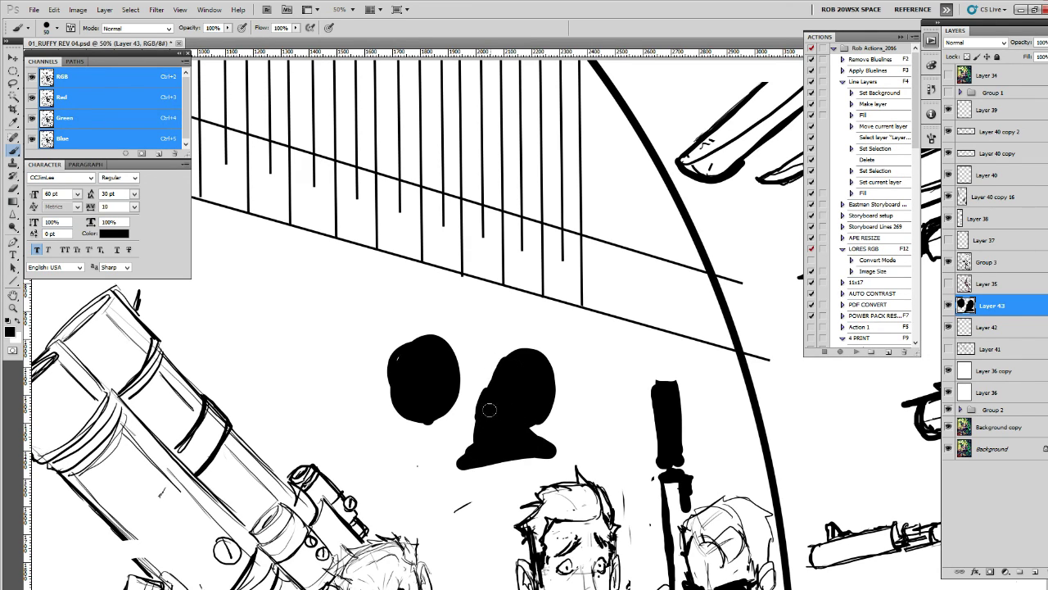
pyautogui.press('x')
pyautogui.moveTo(503, 367)
pyautogui.mouseDown()
pyautogui.moveTo(500, 408)
pyautogui.moveTo(544, 405)
pyautogui.moveTo(539, 371)
pyautogui.moveTo(475, 442)
pyautogui.mouseUp()
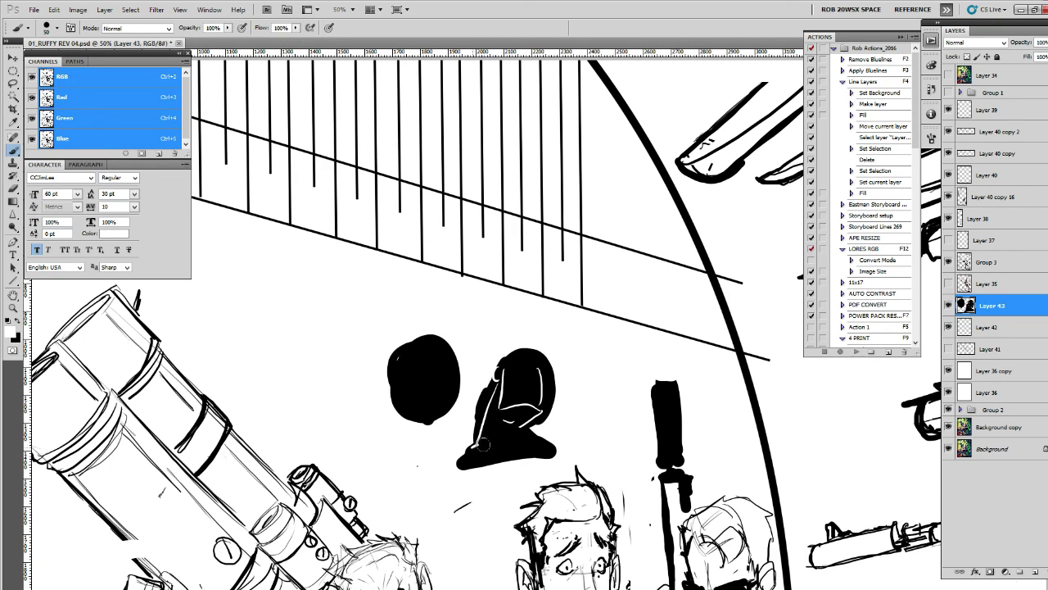
pyautogui.moveTo(501, 398)
pyautogui.mouseDown()
pyautogui.moveTo(487, 452)
pyautogui.moveTo(544, 447)
pyautogui.mouseUp()
pyautogui.moveTo(549, 378); pyautogui.dragTo(506, 362)
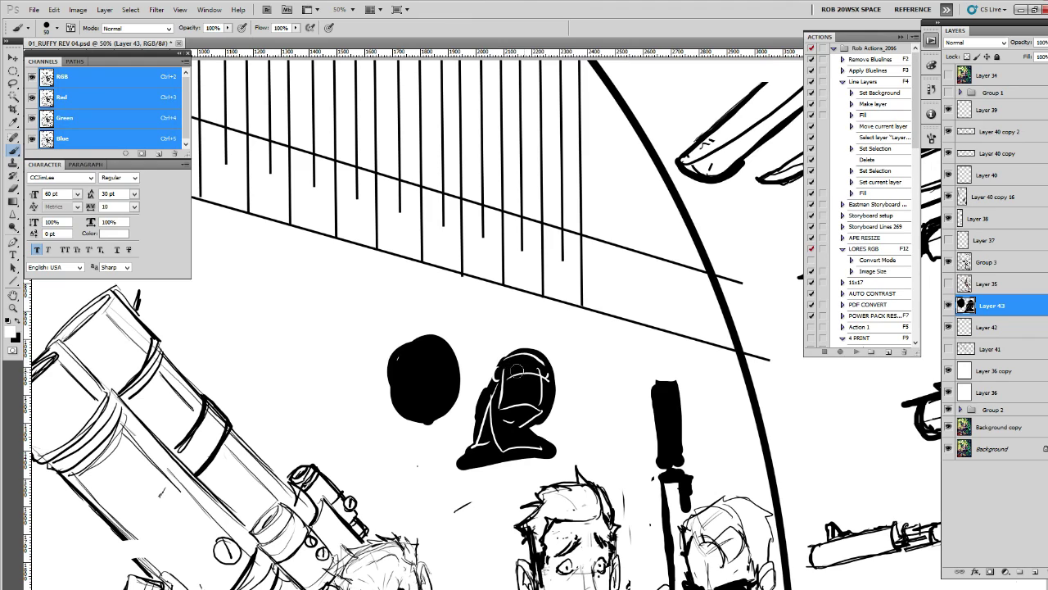
pyautogui.moveTo(395, 357)
pyautogui.mouseDown()
pyautogui.moveTo(439, 352)
pyautogui.moveTo(418, 410)
pyautogui.moveTo(441, 417)
pyautogui.moveTo(453, 382)
pyautogui.mouseUp()
pyautogui.moveTo(447, 344); pyautogui.dragTo(455, 404)
pyautogui.press('x')
pyautogui.moveTo(390, 357)
pyautogui.mouseDown()
pyautogui.moveTo(441, 341)
pyautogui.moveTo(459, 356)
pyautogui.moveTo(460, 422)
pyautogui.moveTo(399, 451)
pyautogui.mouseUp()
pyautogui.press('x')
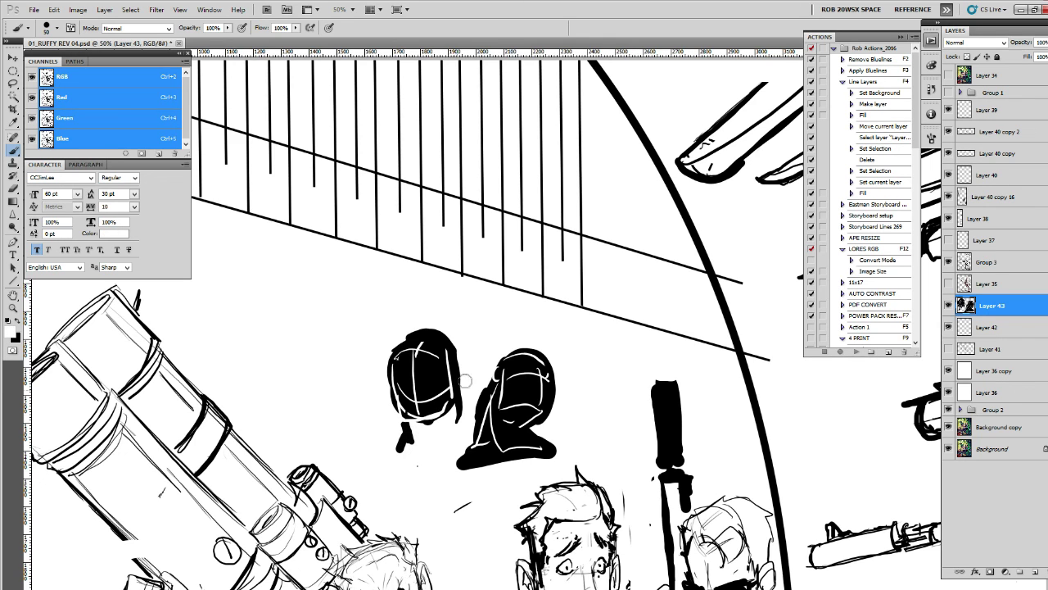
# Step: Hide the silhouette Layer 43 and zoom out to see more of the cover
pyautogui.moveTo(585, 456); pyautogui.dragTo(568, 440)
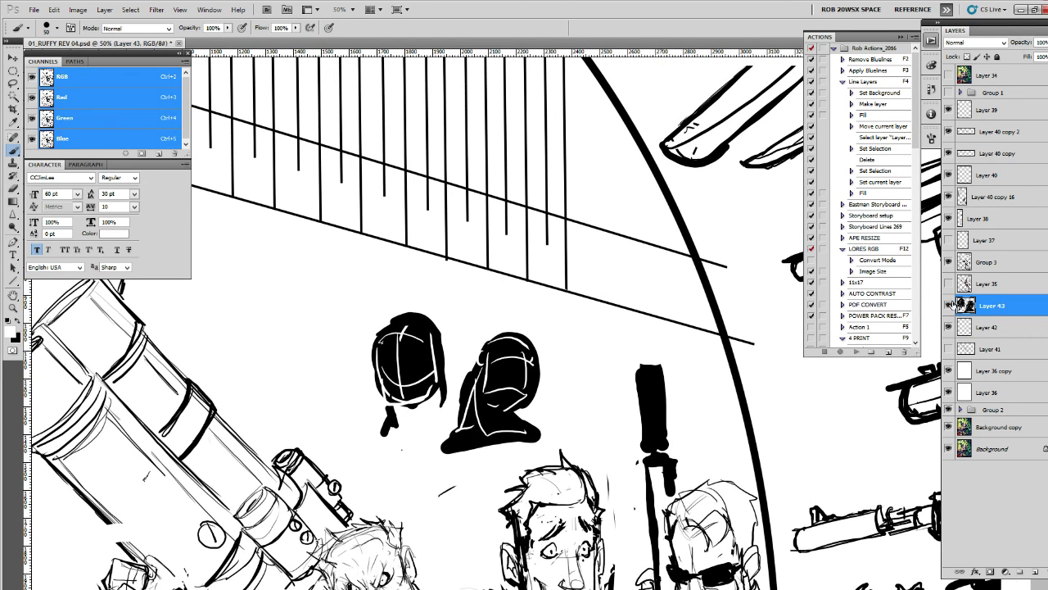
pyautogui.click(950, 306)
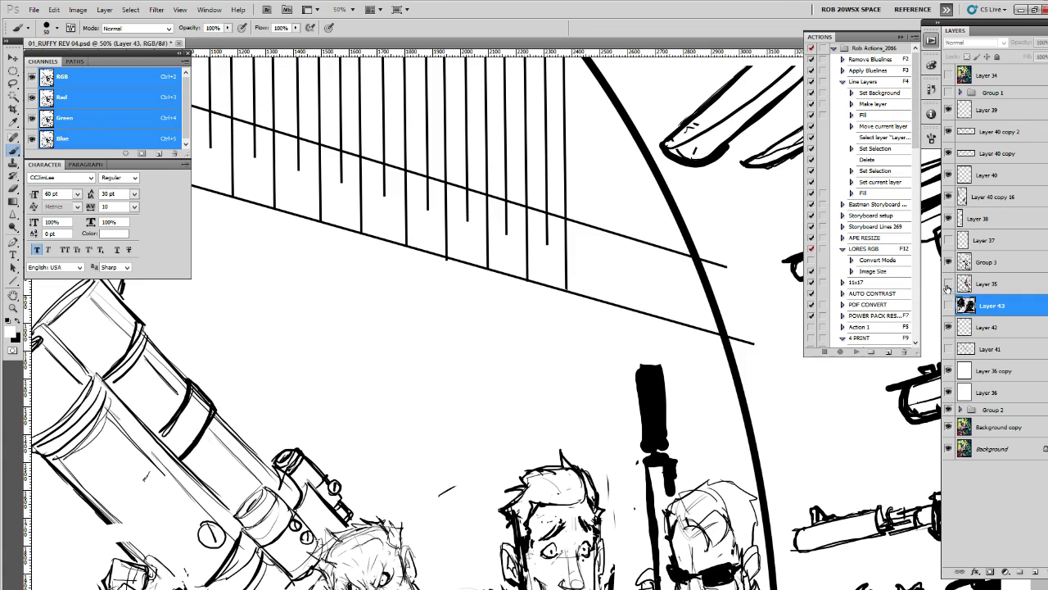
pyautogui.press('z')
pyautogui.keyDown('alt'); pyautogui.click(660, 432); pyautogui.keyUp('alt')
pyautogui.scroll(-1, 661, 432)
# Step: Add the empty Layer 44 with the Brush tool active
pyautogui.scroll(-3, 660, 409)
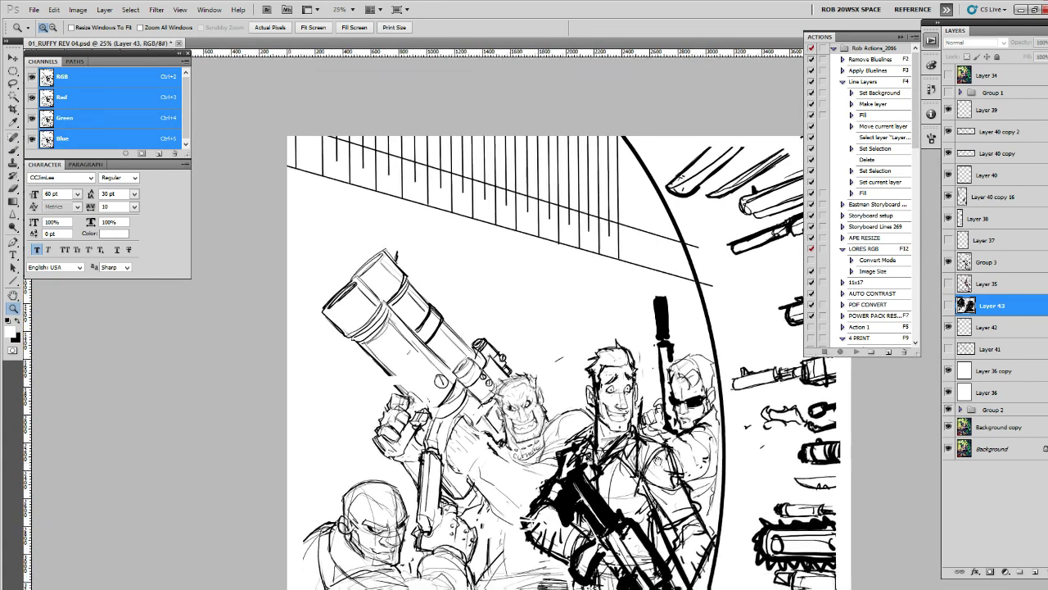
pyautogui.scroll(-3, 660, 385)
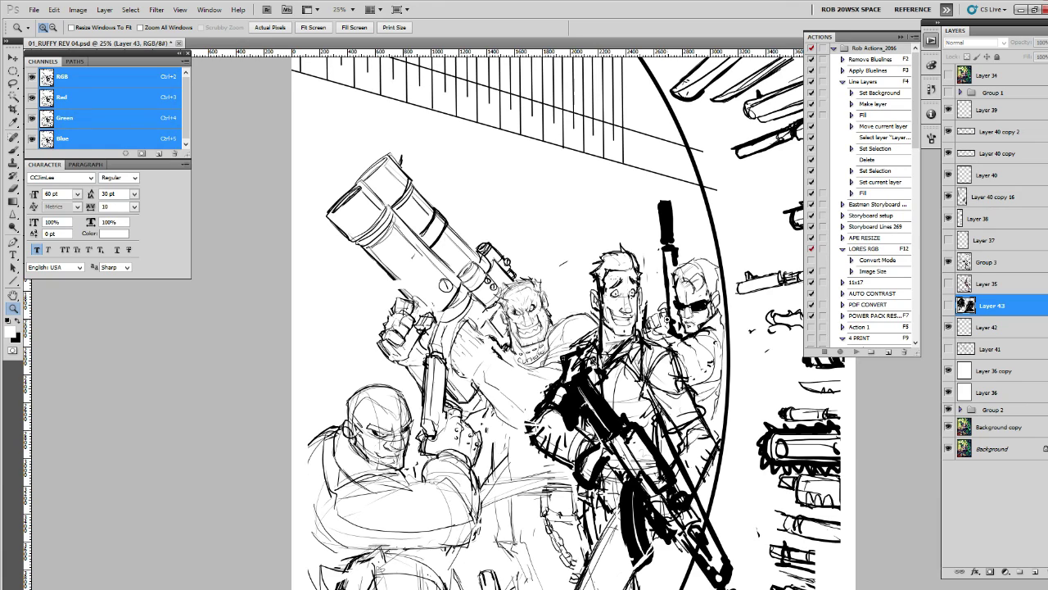
pyautogui.click(1035, 572)
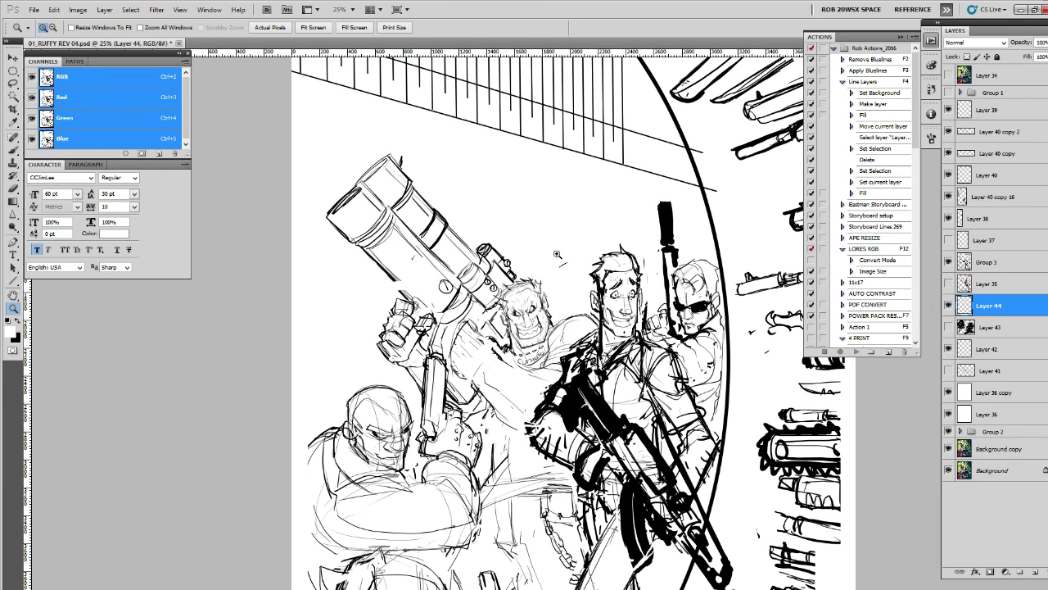
pyautogui.press('b')
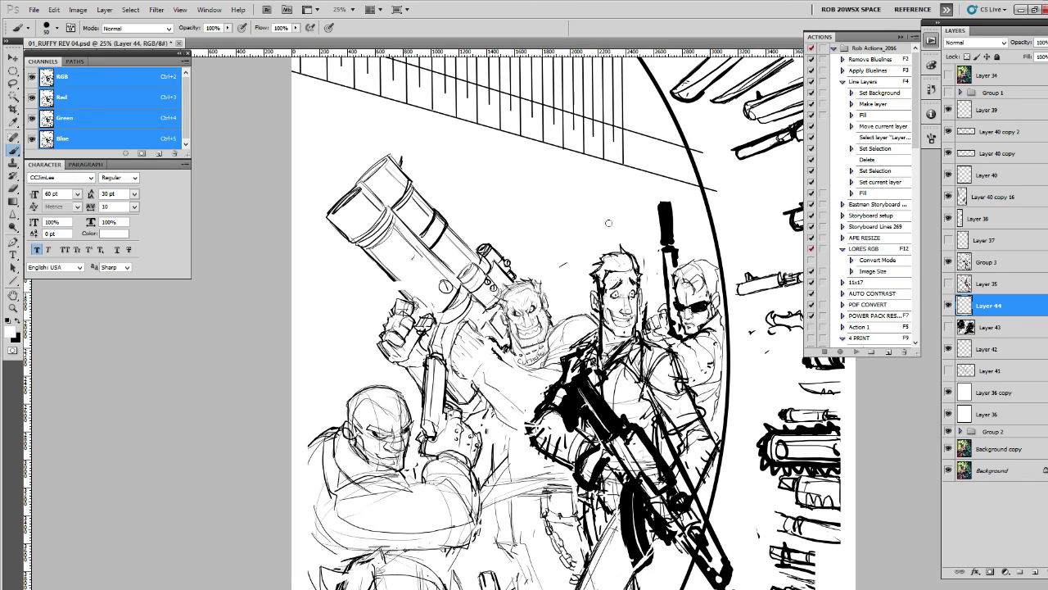
# Step: At 33.3% zoom, compare the hidden sketch layers and leave Layer 41's boxy heads visible
pyautogui.click(948, 283)
pyautogui.keyDown('ctrl'); pyautogui.click(579, 165); pyautogui.keyUp('ctrl')
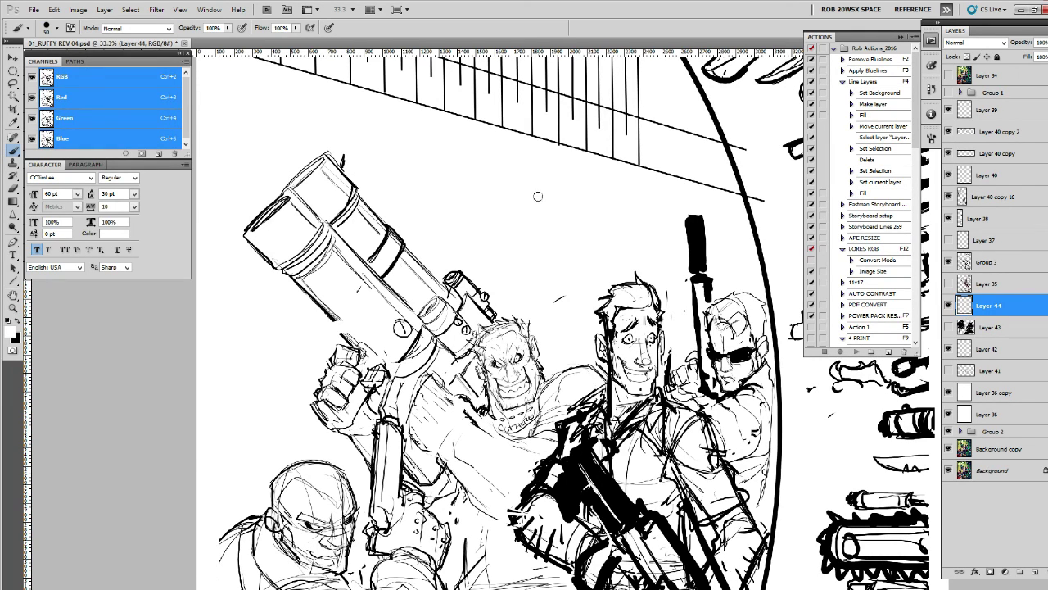
pyautogui.click(948, 240)
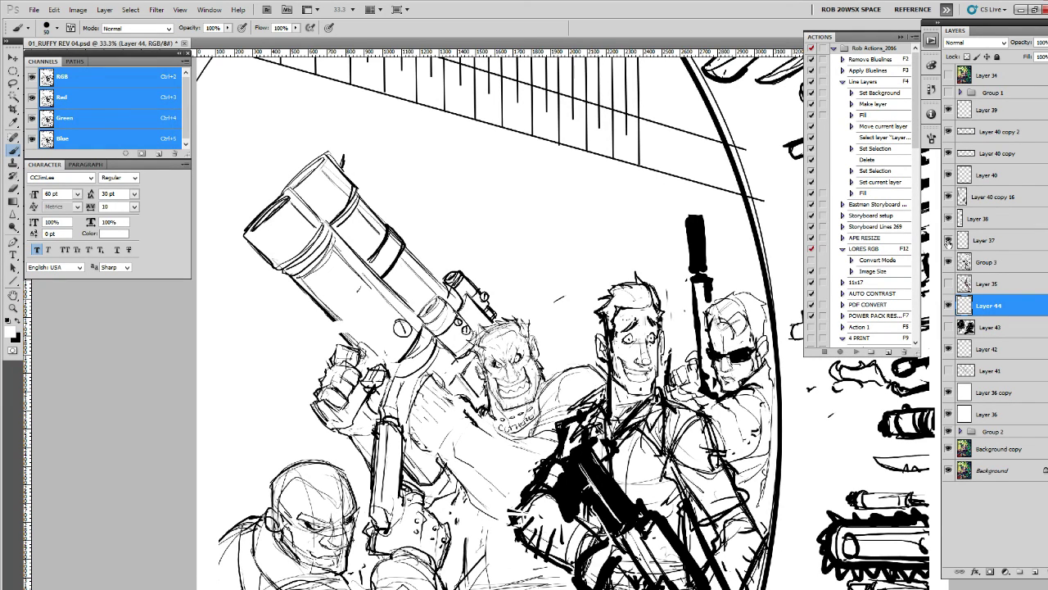
pyautogui.click(949, 287)
pyautogui.click(949, 326)
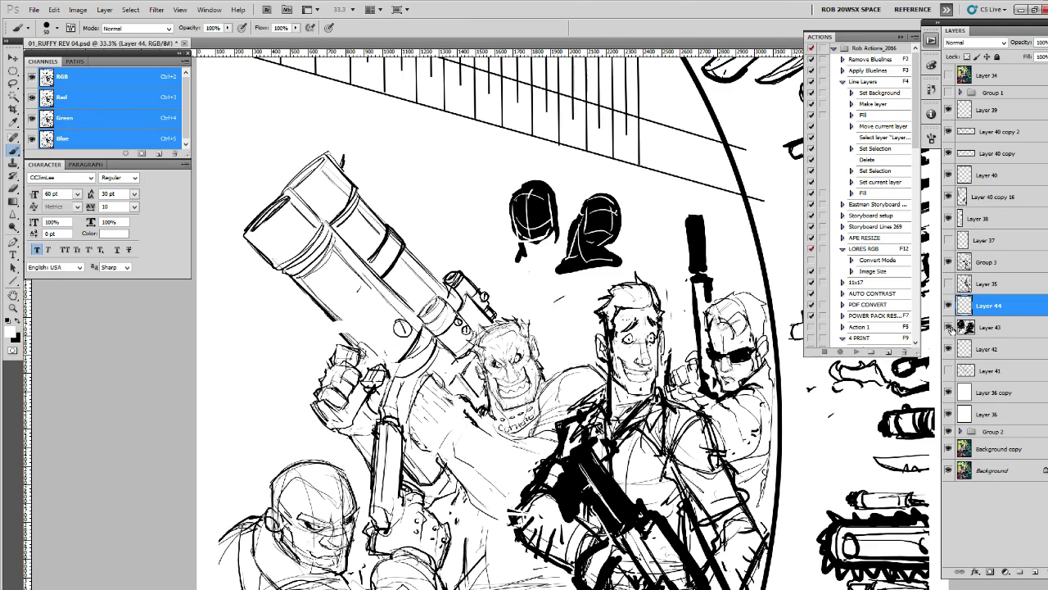
pyautogui.click(949, 370)
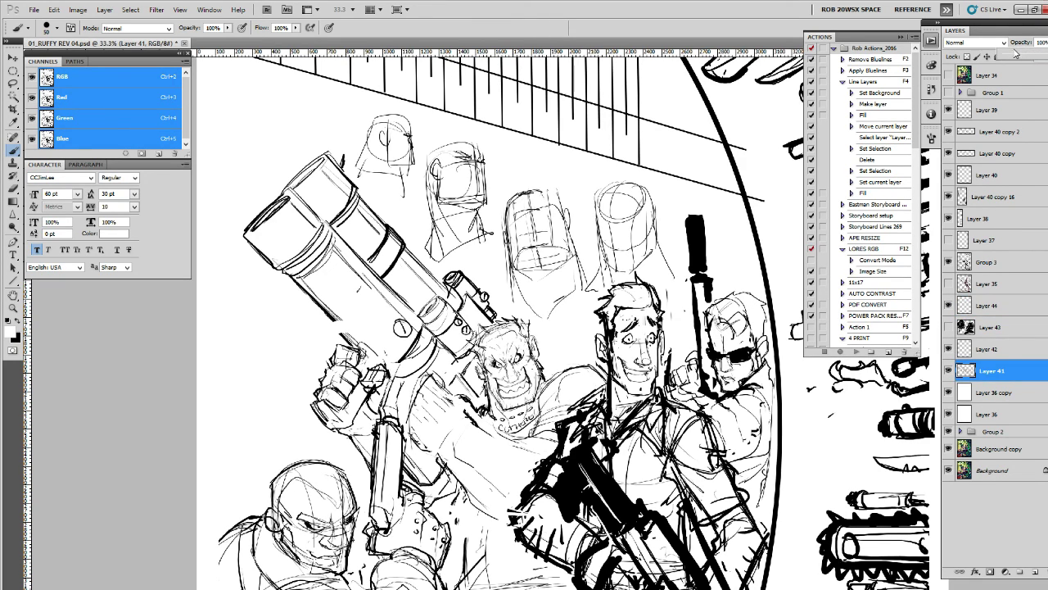
# Step: Fade the head studies to faint grey, add Layer 45 and zoom in on the heads
pyautogui.moveTo(1016, 53); pyautogui.dragTo(1020, 56)
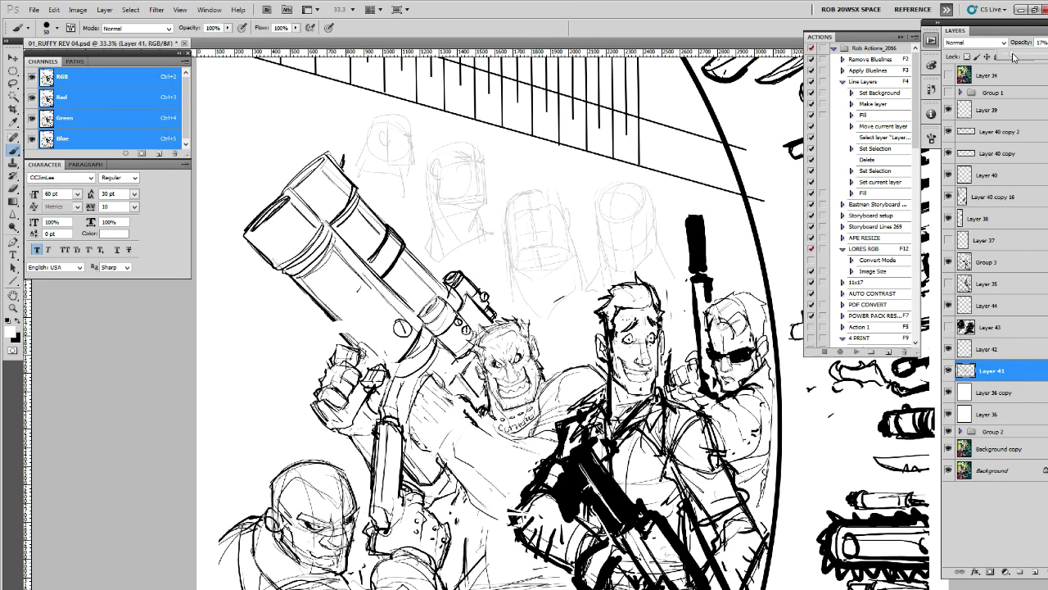
pyautogui.click(1035, 570)
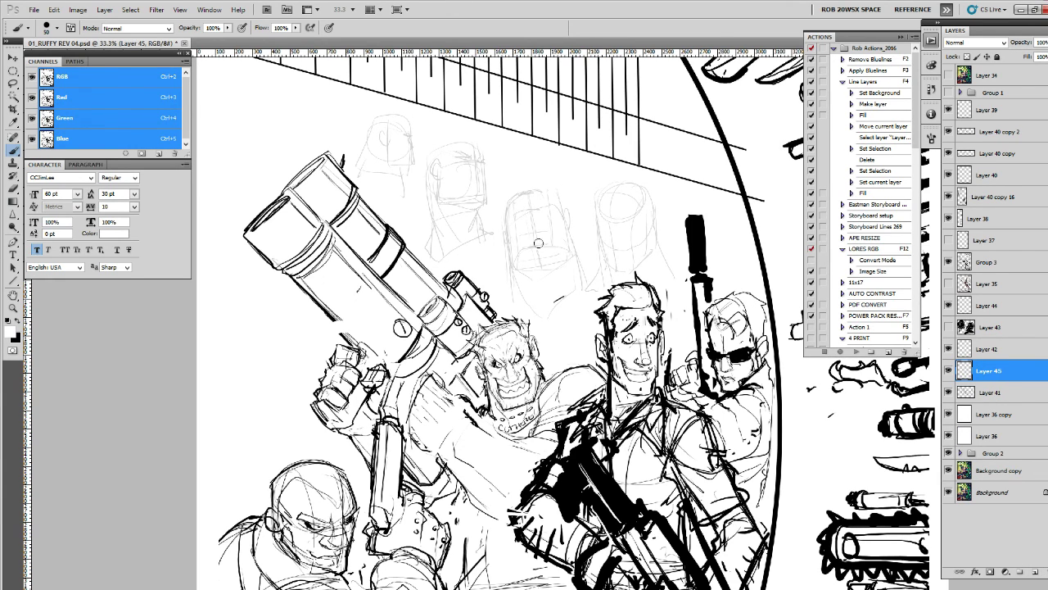
pyautogui.press('x')
pyautogui.press('z')
pyautogui.click(535, 212)
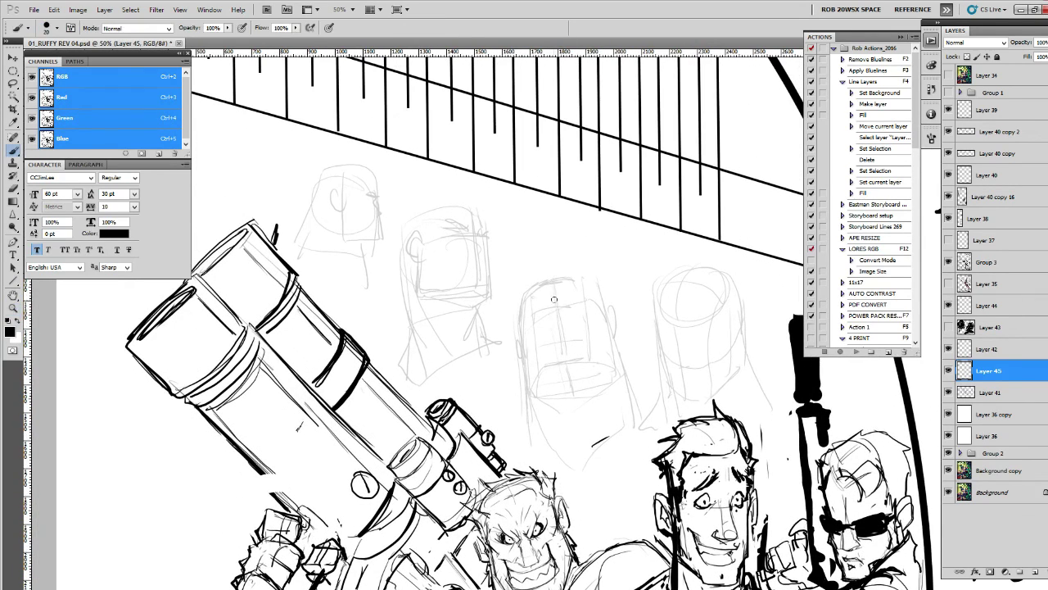
# Step: Try eyes, brow and mouth on the middle head, erasing them to rework
pyautogui.moveTo(543, 301)
pyautogui.mouseDown()
pyautogui.moveTo(566, 306)
pyautogui.moveTo(534, 298)
pyautogui.mouseUp()
pyautogui.moveTo(554, 279); pyautogui.dragTo(571, 283)
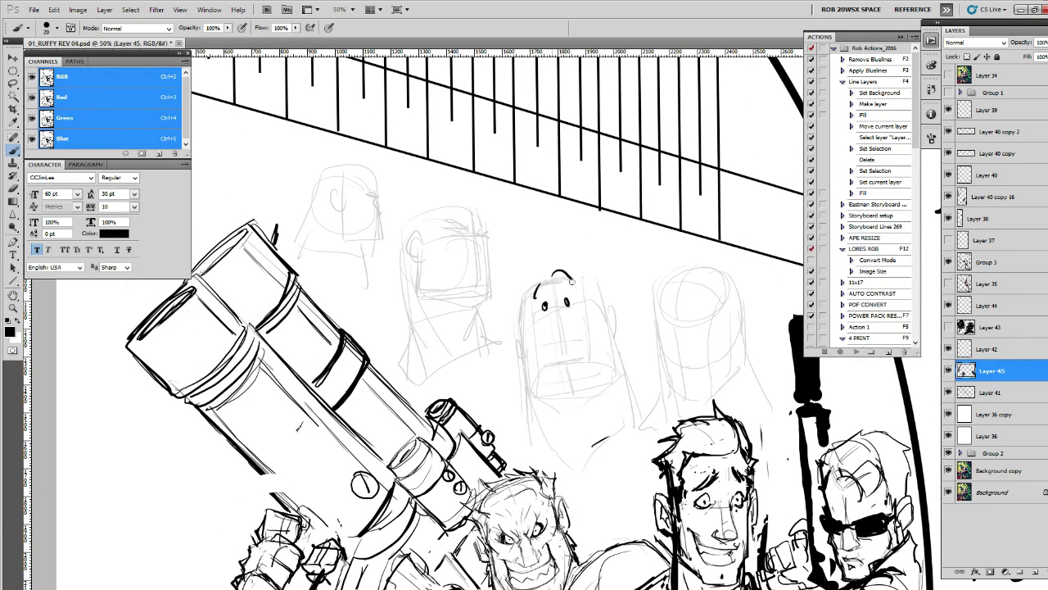
pyautogui.moveTo(560, 352); pyautogui.dragTo(578, 348)
pyautogui.press('e')
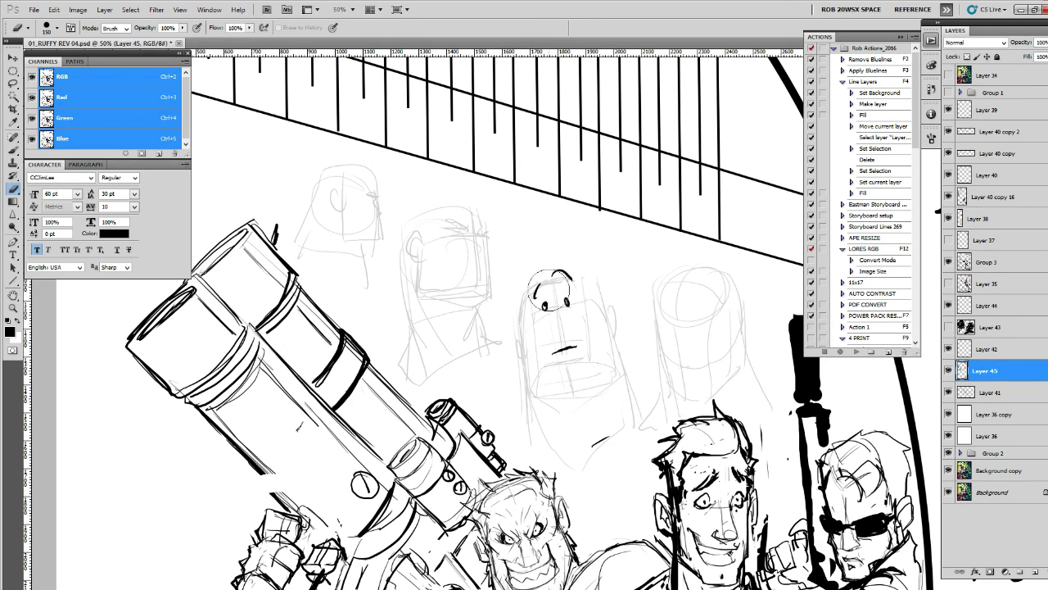
pyautogui.moveTo(541, 283)
pyautogui.mouseDown()
pyautogui.moveTo(569, 305)
pyautogui.moveTo(561, 347)
pyautogui.moveTo(552, 308)
pyautogui.moveTo(579, 293)
pyautogui.mouseUp()
pyautogui.press('b')
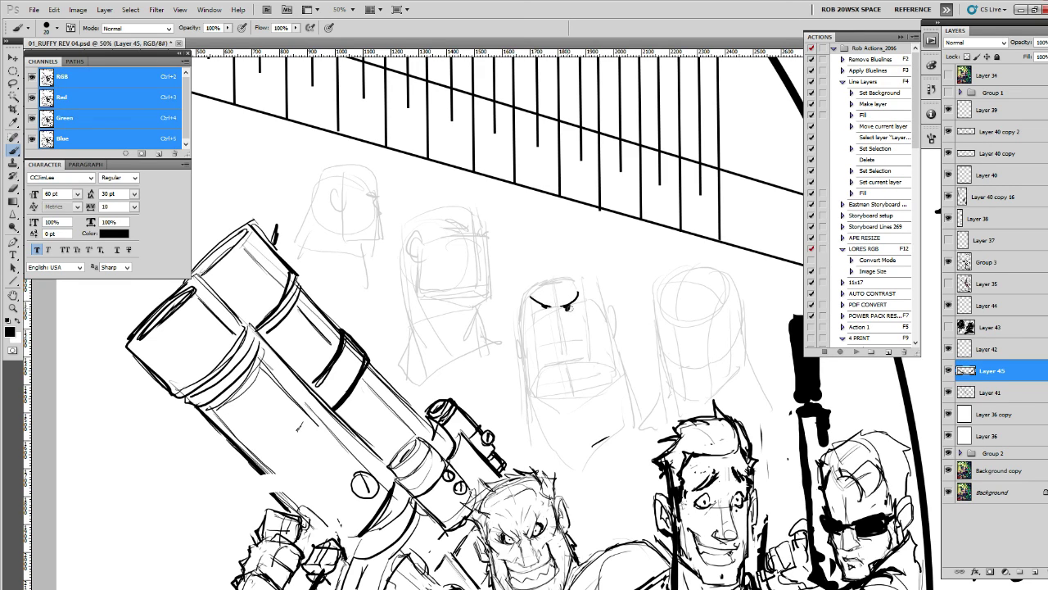
pyautogui.moveTo(537, 328)
pyautogui.mouseDown()
pyautogui.moveTo(593, 316)
pyautogui.moveTo(538, 324)
pyautogui.mouseUp()
pyautogui.press('e')
pyautogui.press('b')
pyautogui.press('e')
pyautogui.press('b')
# Step: Draw a cheek curve, two small eyes and a mouth, then erase the dark strokes
pyautogui.moveTo(565, 290)
pyautogui.mouseDown()
pyautogui.moveTo(573, 321)
pyautogui.moveTo(549, 313)
pyautogui.mouseUp()
pyautogui.moveTo(558, 307); pyautogui.dragTo(564, 288)
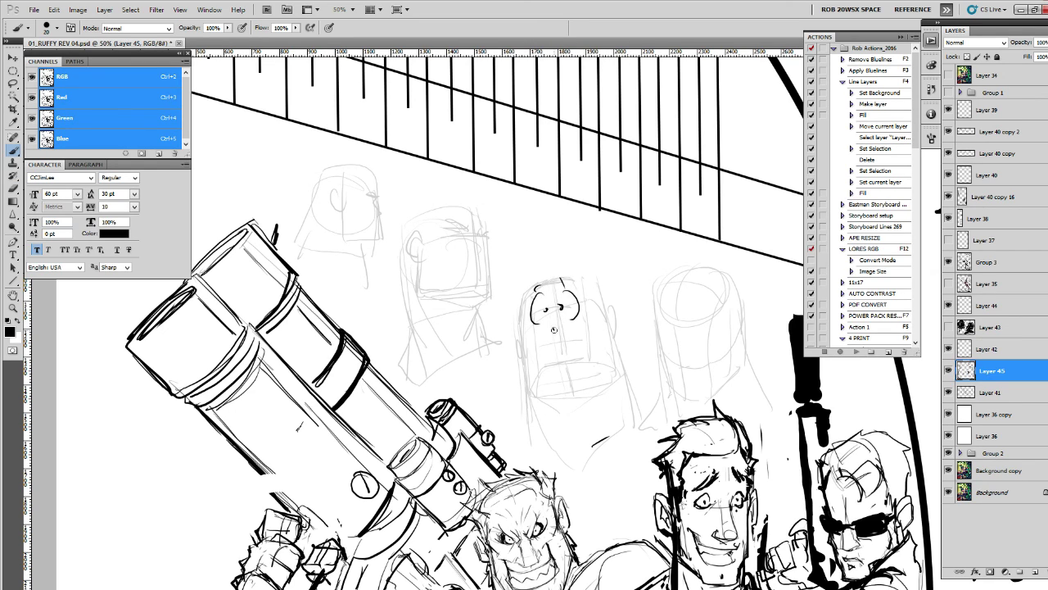
pyautogui.moveTo(553, 349); pyautogui.dragTo(566, 347)
pyautogui.press('e')
pyautogui.moveTo(559, 304)
pyautogui.mouseDown()
pyautogui.moveTo(573, 294)
pyautogui.moveTo(557, 352)
pyautogui.moveTo(566, 335)
pyautogui.moveTo(547, 276)
pyautogui.mouseUp()
pyautogui.press('b')
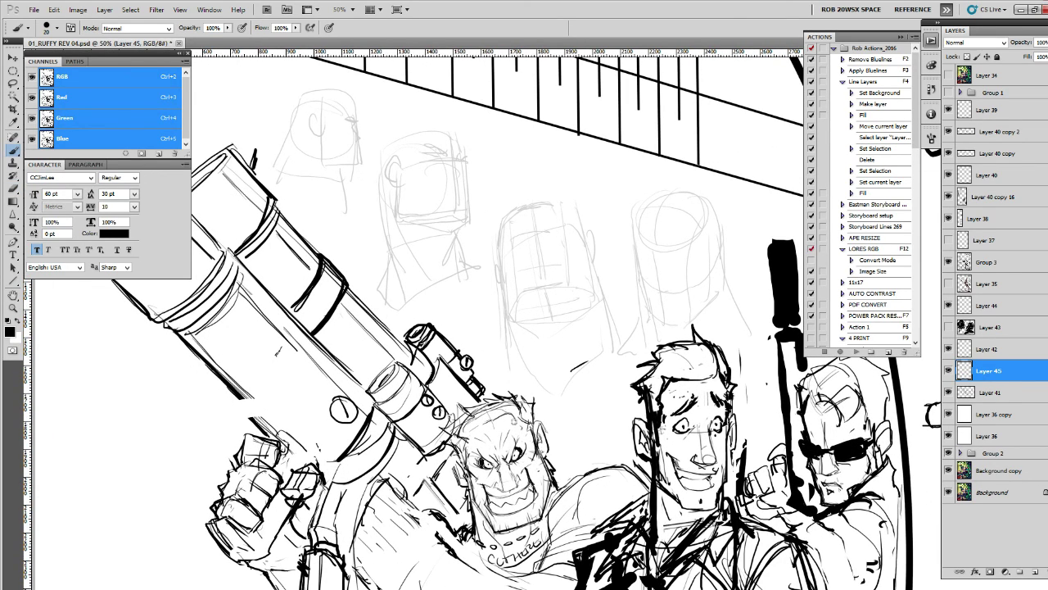
pyautogui.moveTo(589, 431); pyautogui.dragTo(563, 437)
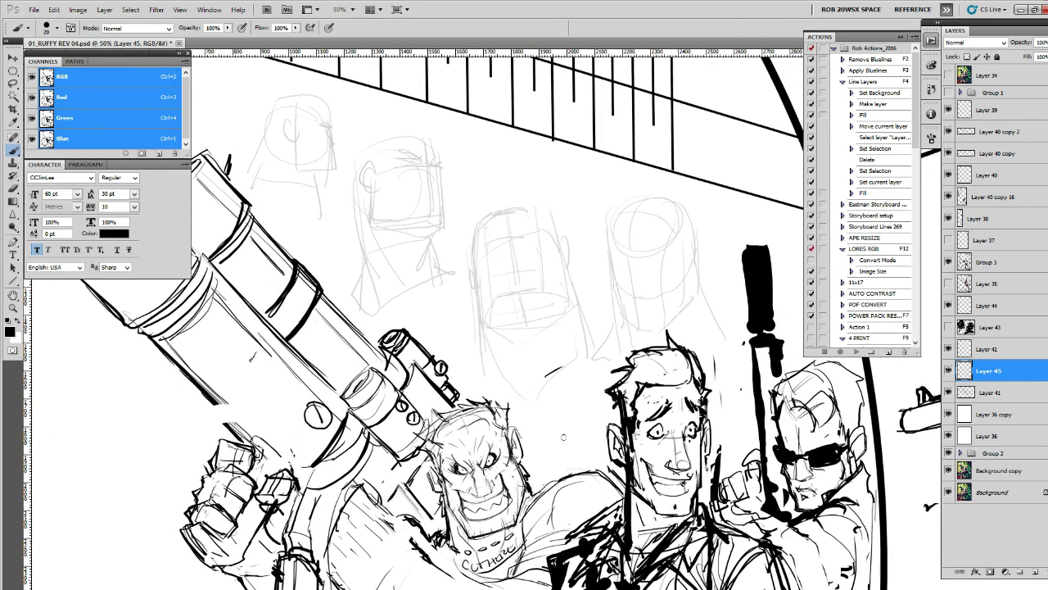
# Step: Draw the eye, nose curve and right side of the middle face, redoing mouth and eyes
pyautogui.moveTo(501, 236)
pyautogui.mouseDown()
pyautogui.moveTo(524, 251)
pyautogui.moveTo(514, 264)
pyautogui.moveTo(503, 247)
pyautogui.moveTo(522, 261)
pyautogui.moveTo(523, 251)
pyautogui.moveTo(526, 263)
pyautogui.mouseUp()
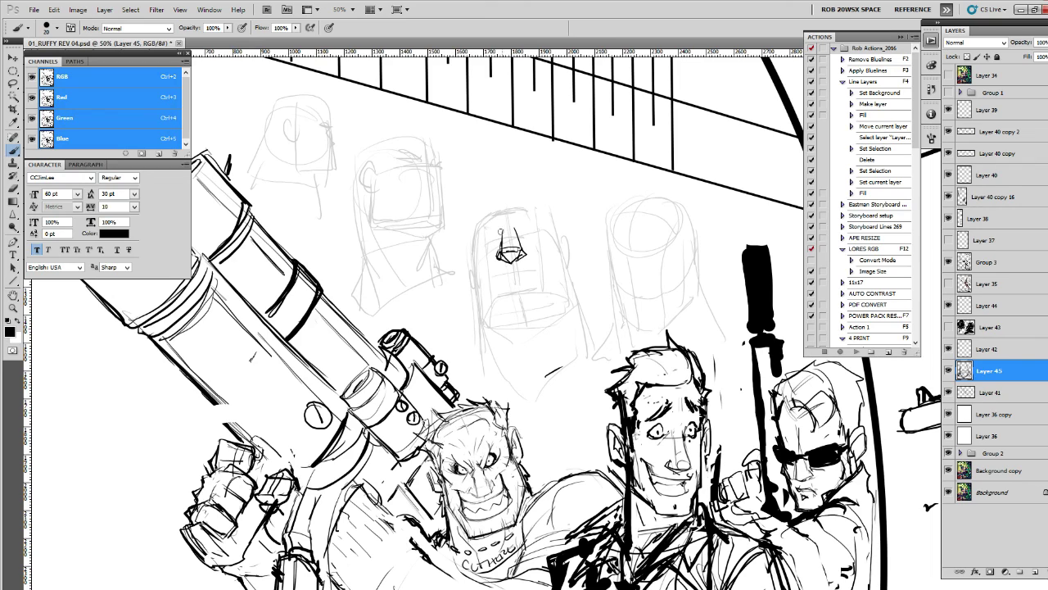
pyautogui.moveTo(499, 222)
pyautogui.mouseDown()
pyautogui.moveTo(487, 223)
pyautogui.moveTo(531, 234)
pyautogui.moveTo(515, 197)
pyautogui.moveTo(540, 210)
pyautogui.moveTo(484, 221)
pyautogui.moveTo(488, 300)
pyautogui.mouseUp()
pyautogui.moveTo(545, 237); pyautogui.dragTo(542, 287)
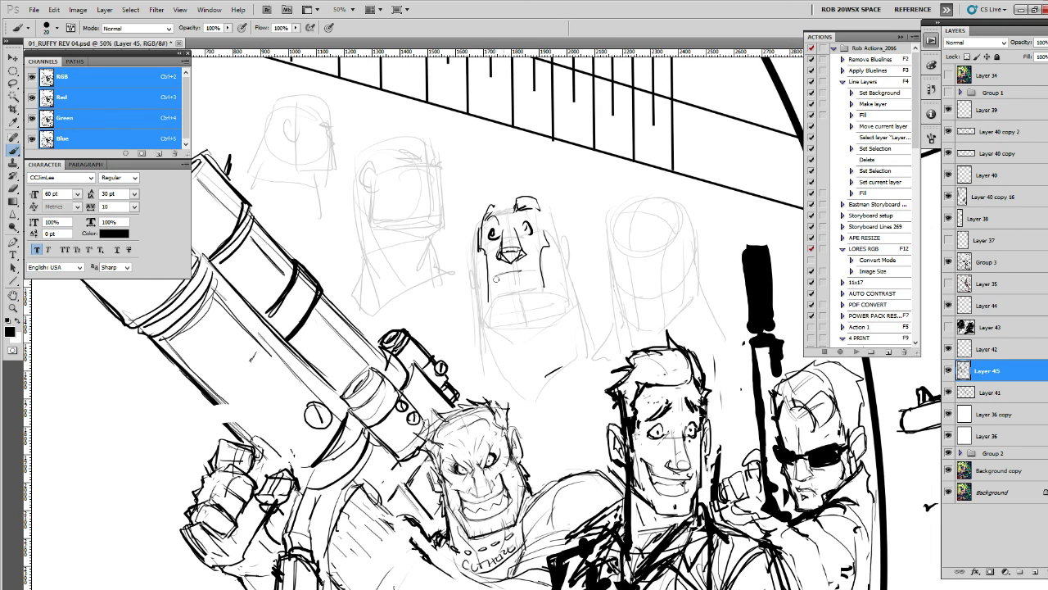
pyautogui.moveTo(492, 290)
pyautogui.mouseDown()
pyautogui.moveTo(542, 278)
pyautogui.moveTo(513, 267)
pyautogui.moveTo(538, 278)
pyautogui.moveTo(501, 290)
pyautogui.mouseUp()
pyautogui.hotkey('ctrl', 'alt', 'z')
pyautogui.hotkey('ctrl', 'alt', 'z')
pyautogui.press('e')
pyautogui.press('b')
pyautogui.moveTo(488, 231)
pyautogui.mouseDown()
pyautogui.moveTo(494, 239)
pyautogui.moveTo(531, 224)
pyautogui.mouseUp()
pyautogui.press('e')
pyautogui.press('b')
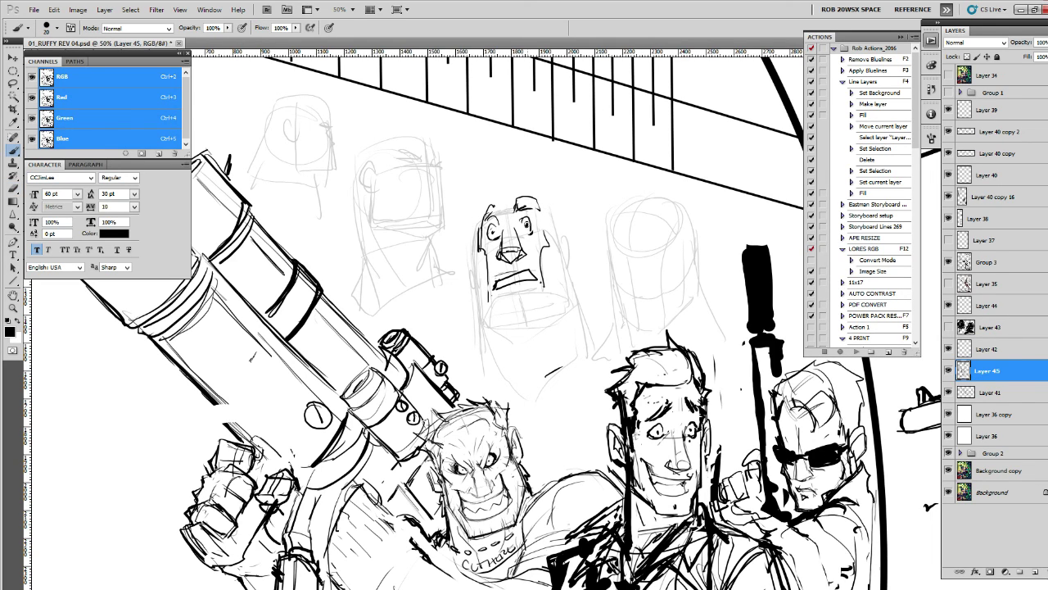
# Step: Add a short side stroke and an ear on the right of the face
pyautogui.moveTo(470, 264)
pyautogui.mouseDown()
pyautogui.moveTo(463, 289)
pyautogui.moveTo(480, 279)
pyautogui.mouseUp()
pyautogui.press('e')
pyautogui.press('b')
pyautogui.moveTo(568, 257); pyautogui.dragTo(571, 270)
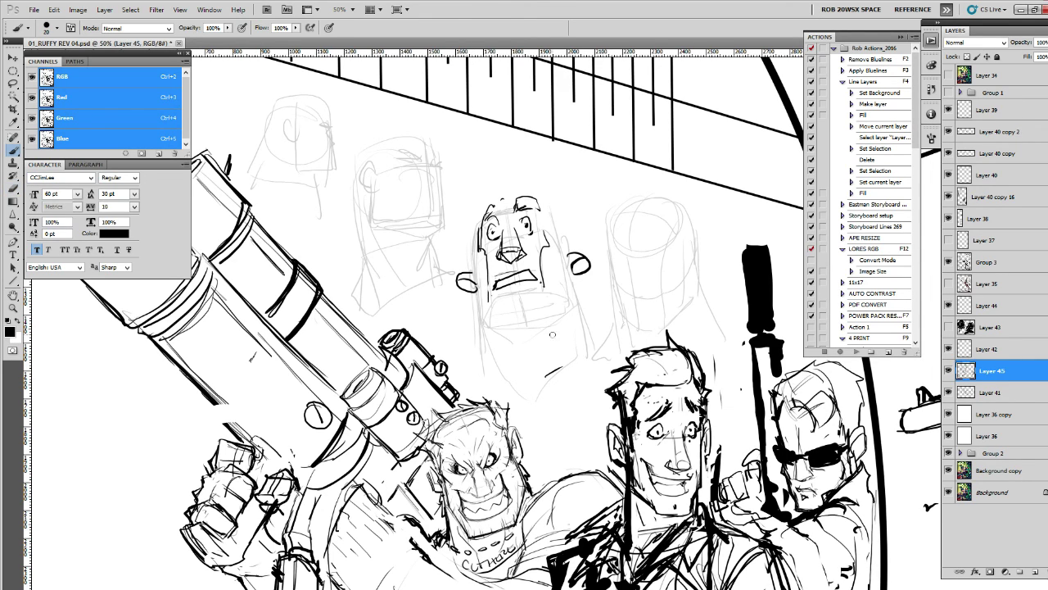
# Step: Hide the Layer 45 face sketch, zoom out to the whole page and toggle Group 1
pyautogui.click(948, 370)
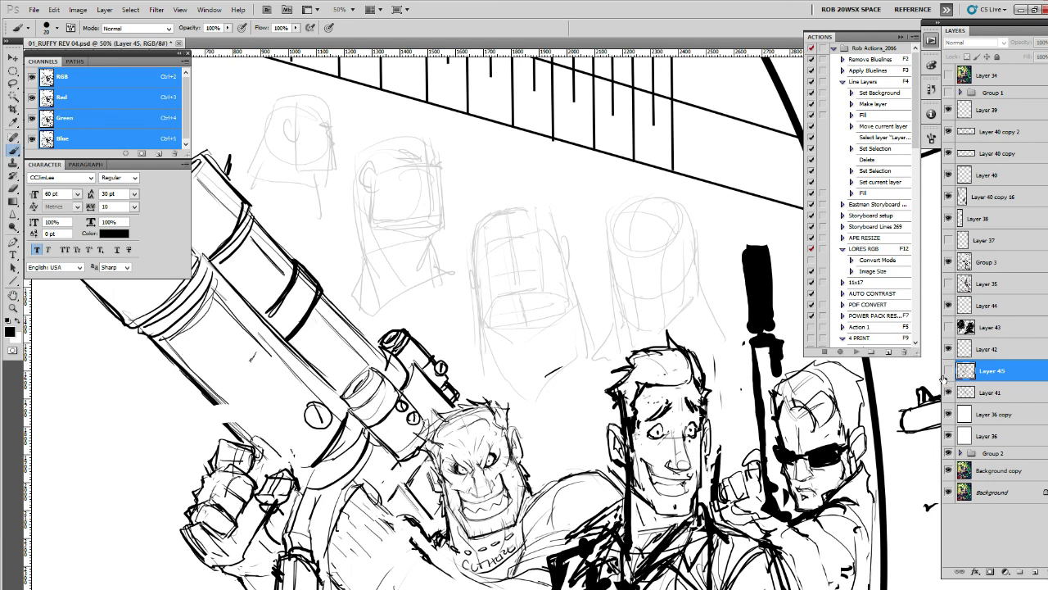
pyautogui.press('z')
pyautogui.keyDown('alt'); pyautogui.click(737, 394); pyautogui.keyUp('alt')
pyautogui.keyDown('alt'); pyautogui.click(742, 414); pyautogui.keyUp('alt')
pyautogui.keyDown('alt'); pyautogui.click(741, 417); pyautogui.keyUp('alt')
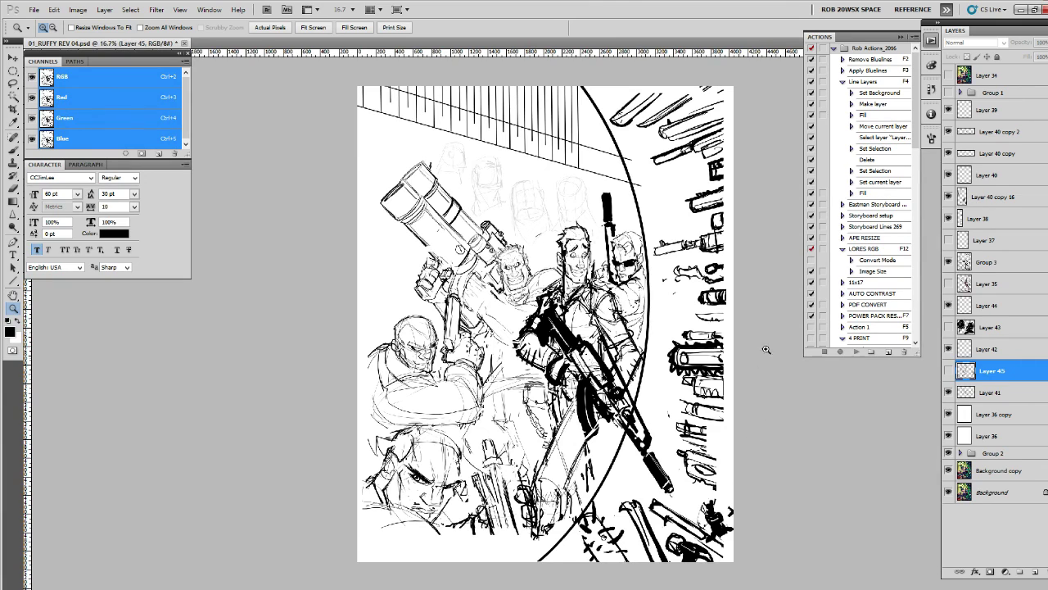
pyautogui.click(949, 93)
# Step: Open 012.jpg from the WIP folder as a colour reference
pyautogui.click(34, 9)
pyautogui.click(49, 34)
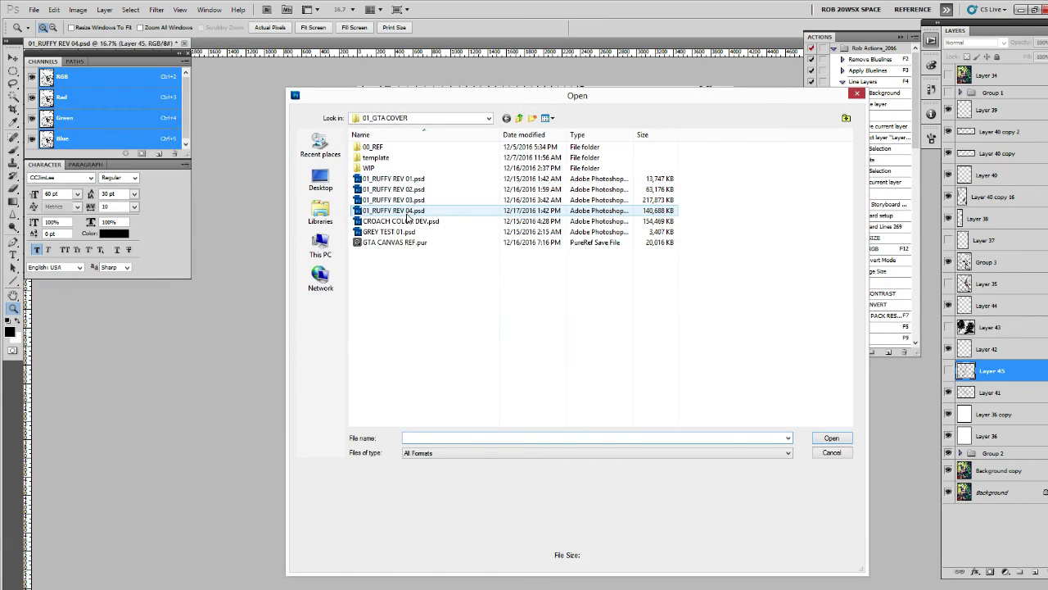
pyautogui.click(405, 211)
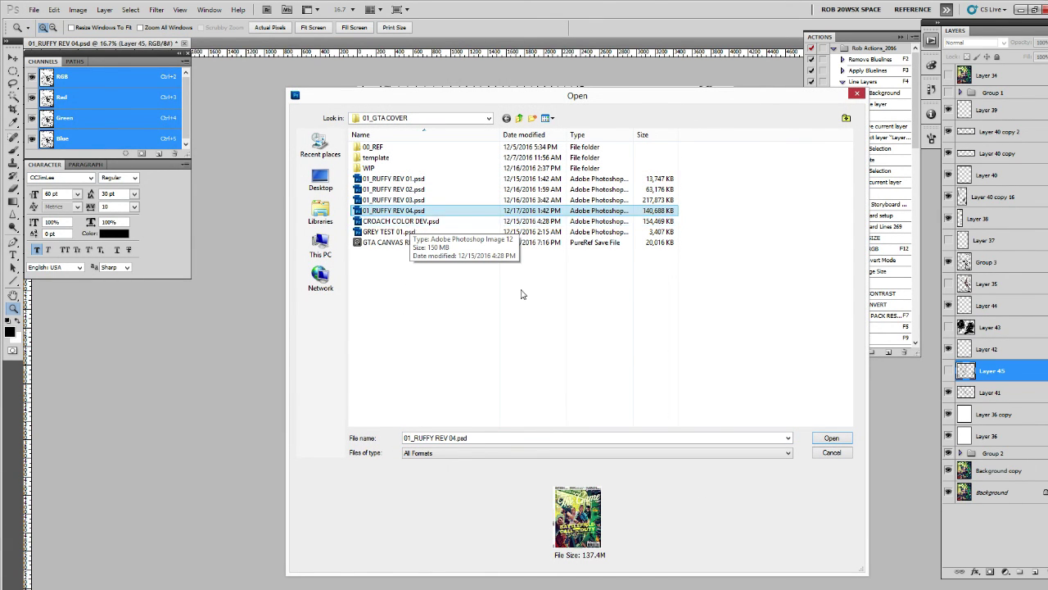
pyautogui.doubleClick(369, 168)
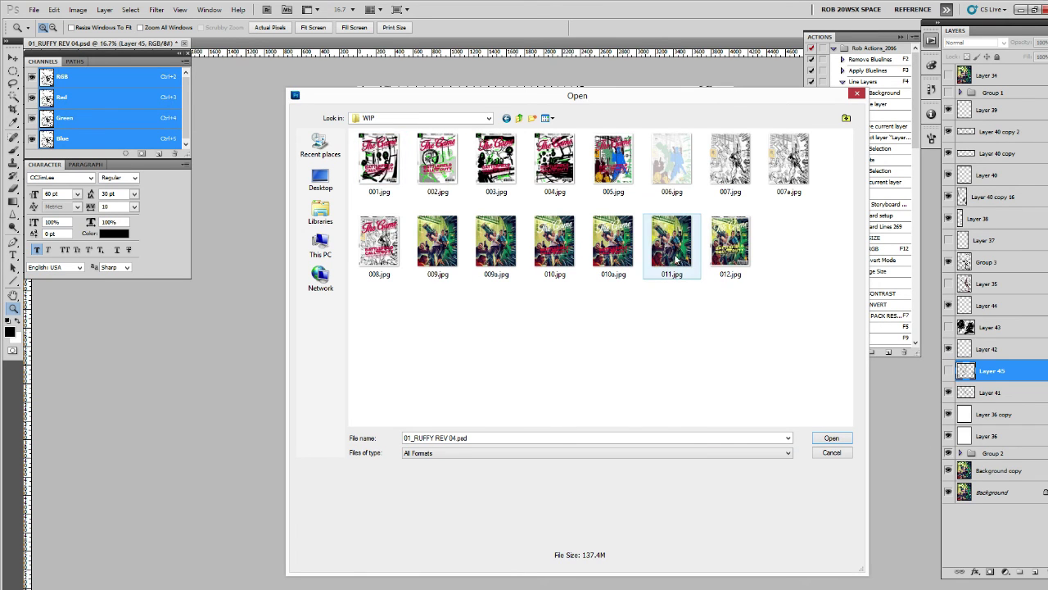
pyautogui.click(730, 241)
pyautogui.click(825, 439)
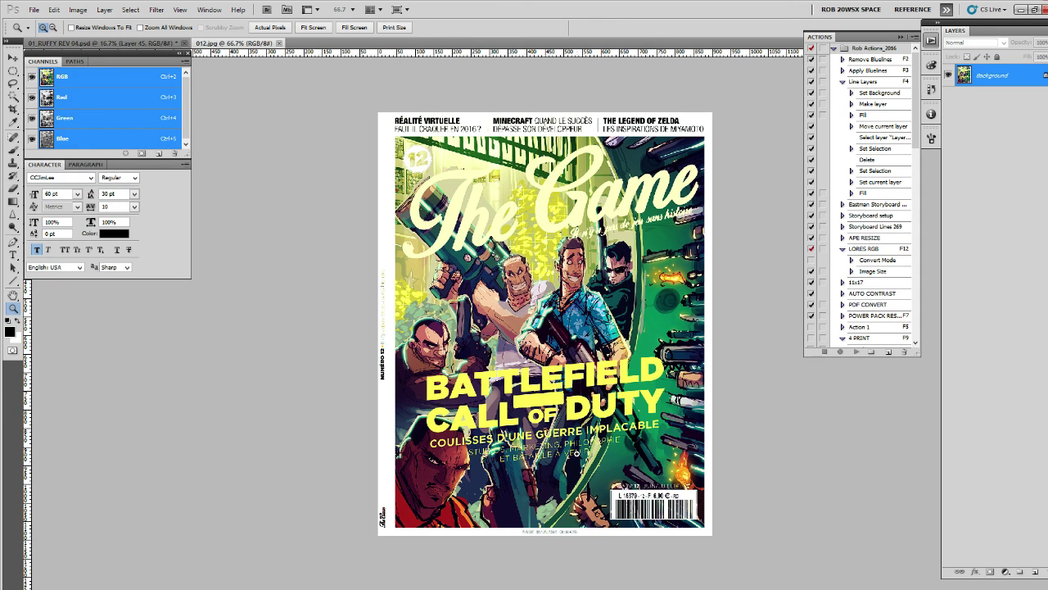
# Step: Check the reference cover, then return to 01_RUFFY REV 04.psd
pyautogui.hotkey('ctrl', 'Tab')
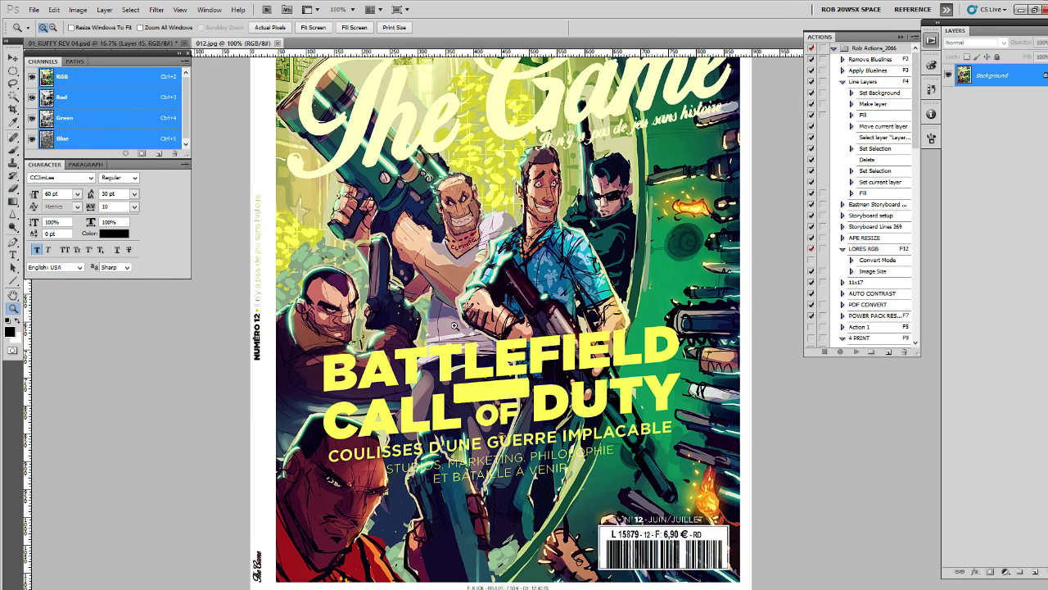
pyautogui.hotkey('ctrl', 'Tab')
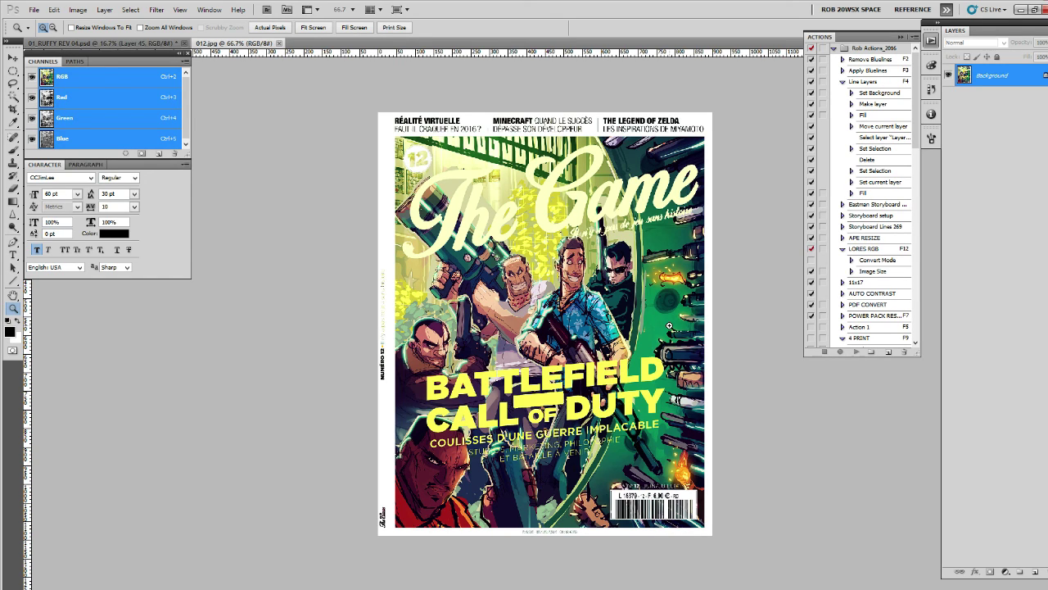
pyautogui.click(162, 42)
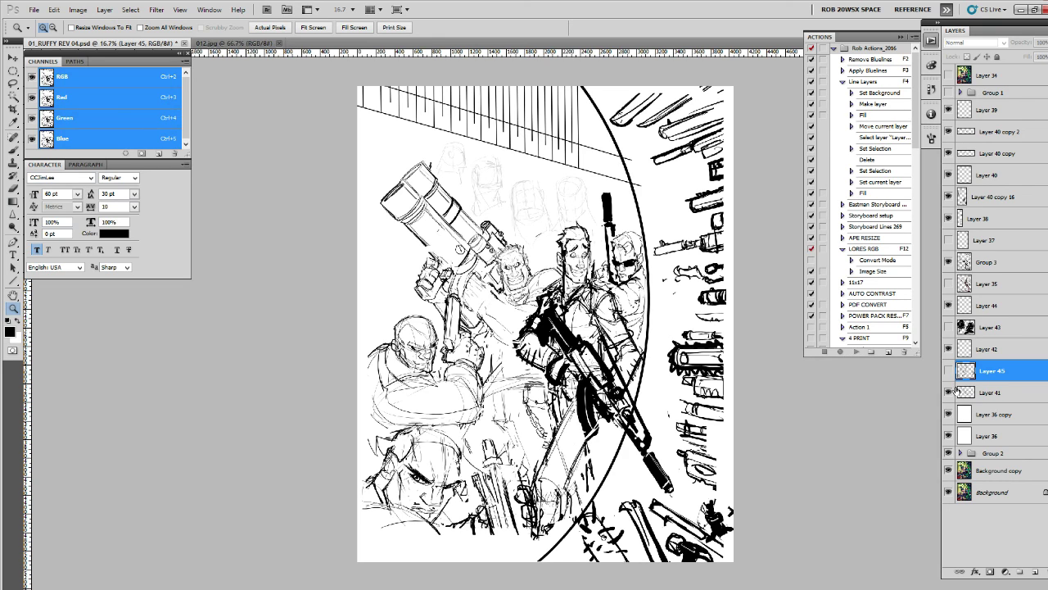
# Step: Hide the sketch heads on Layer 41 and check Layer 35 and Group 3
pyautogui.click(948, 393)
pyautogui.click(948, 283)
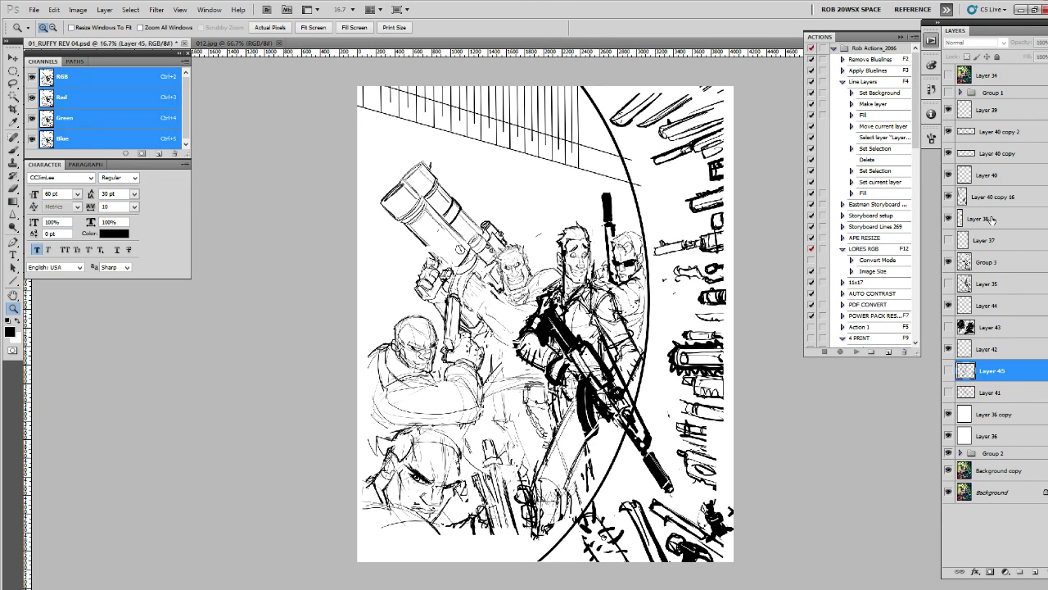
pyautogui.click(949, 263)
# Step: Compare the Layer 40 copy, copy 2, copy 16 and Layer 38 perspective line versions
pyautogui.click(947, 131)
pyautogui.click(947, 132)
pyautogui.click(948, 197)
pyautogui.click(947, 197)
pyautogui.click(948, 196)
pyautogui.click(948, 218)
pyautogui.click(948, 218)
pyautogui.click(948, 196)
pyautogui.click(948, 153)
pyautogui.click(948, 131)
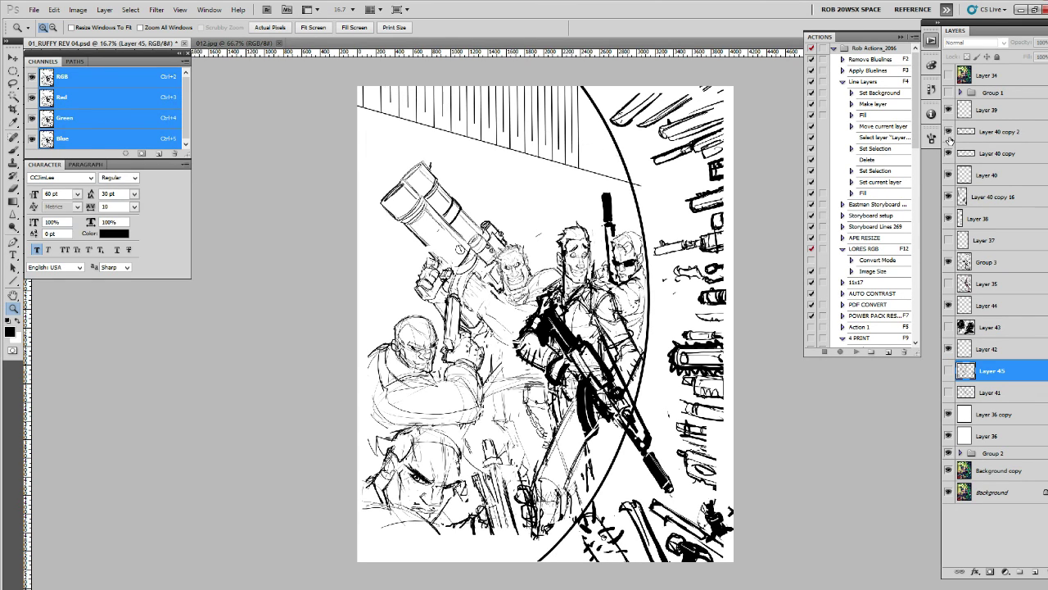
# Step: Remove Layer 40 copy 2 and merge Layer 40 copy into Layer 40 copy 16
pyautogui.hotkey('ctrl', 'e')
pyautogui.moveTo(974, 137); pyautogui.dragTo(948, 163)
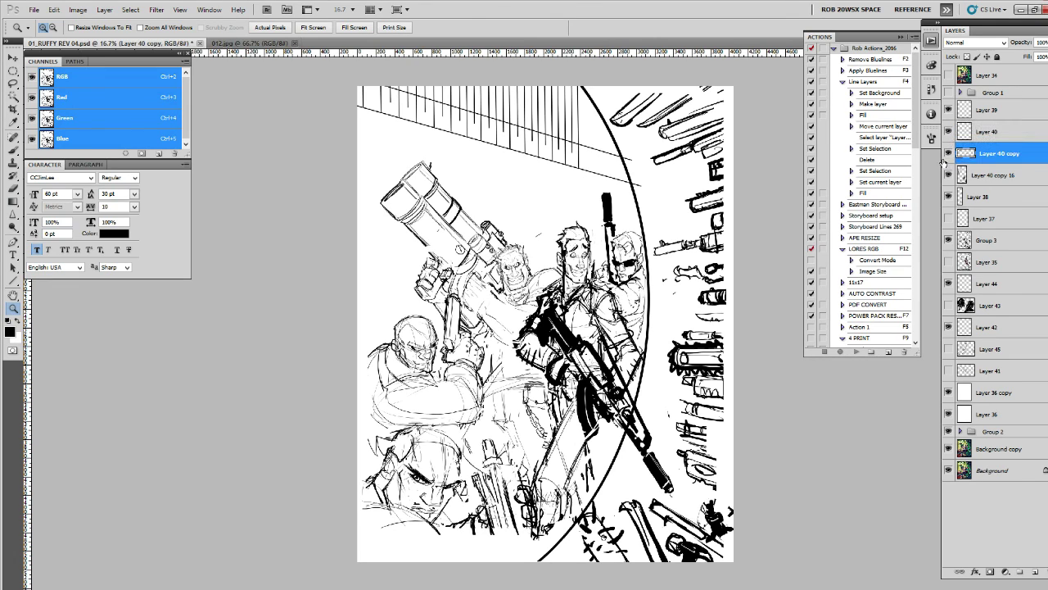
pyautogui.click(948, 174)
pyautogui.click(949, 154)
pyautogui.click(948, 174)
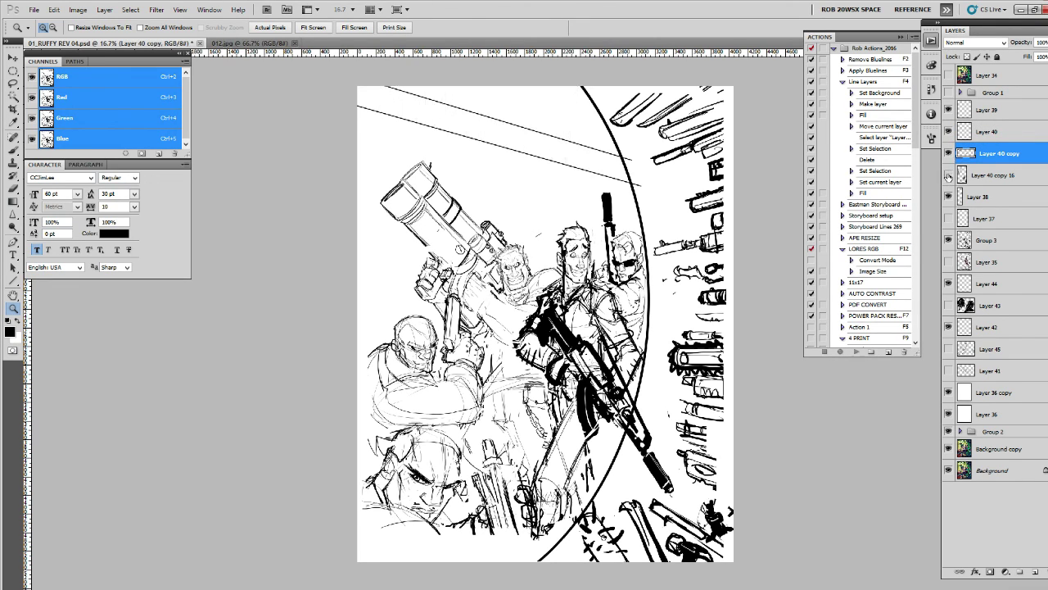
pyautogui.hotkey('ctrl', 'e')
pyautogui.click(948, 154)
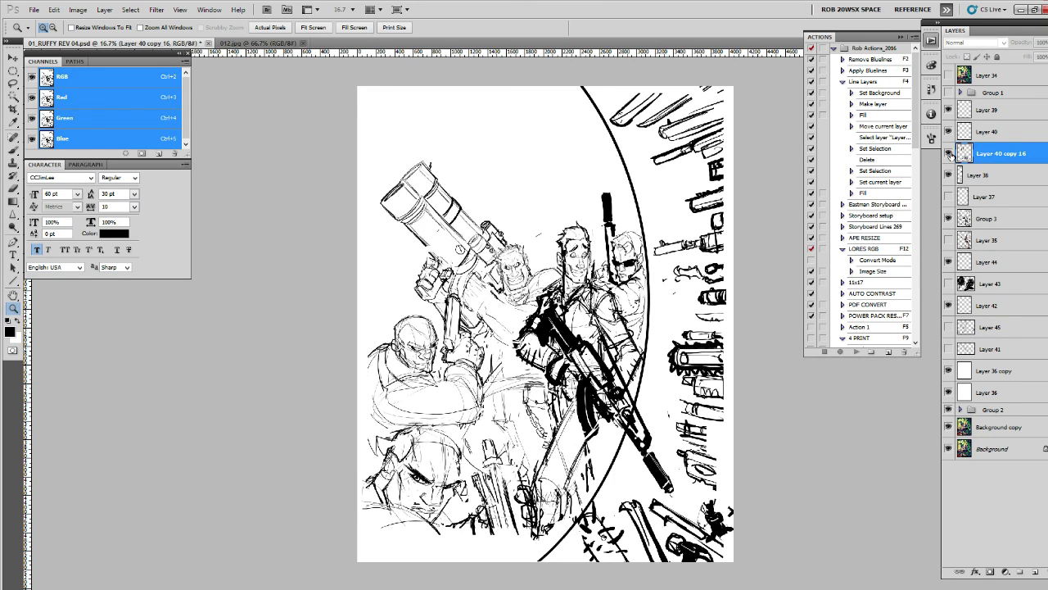
# Step: Paint white over the diagonals overhanging the hatching at the top
pyautogui.click(583, 139)
pyautogui.press('b')
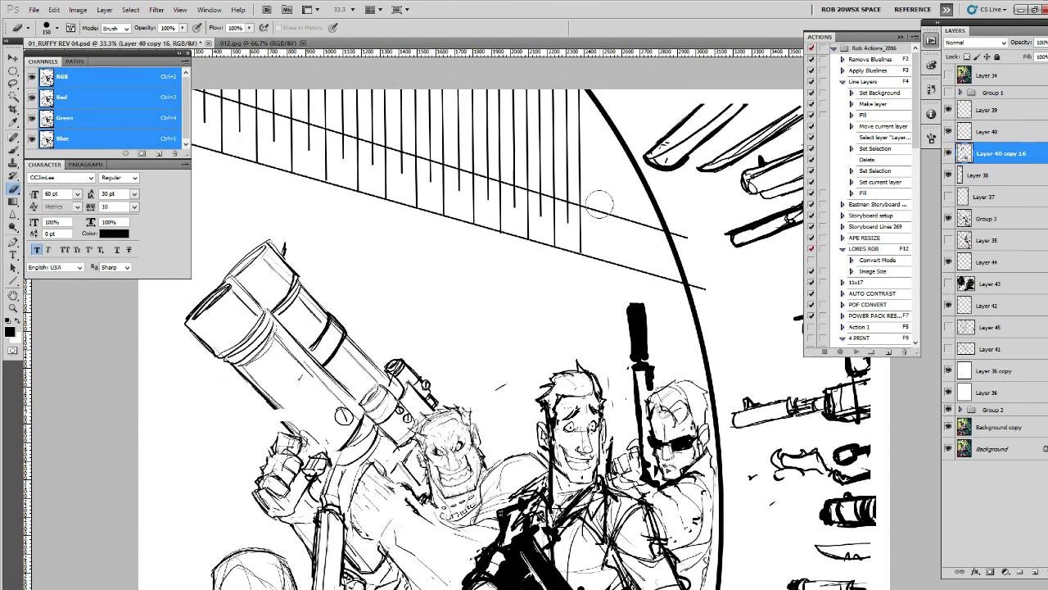
pyautogui.moveTo(595, 204); pyautogui.dragTo(683, 227)
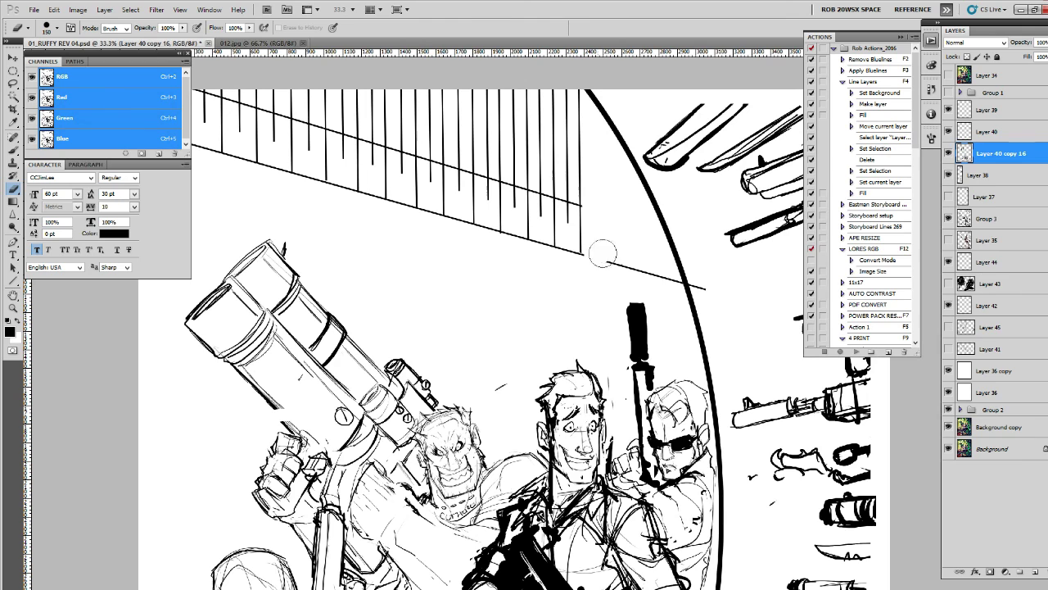
pyautogui.moveTo(603, 251); pyautogui.dragTo(698, 273)
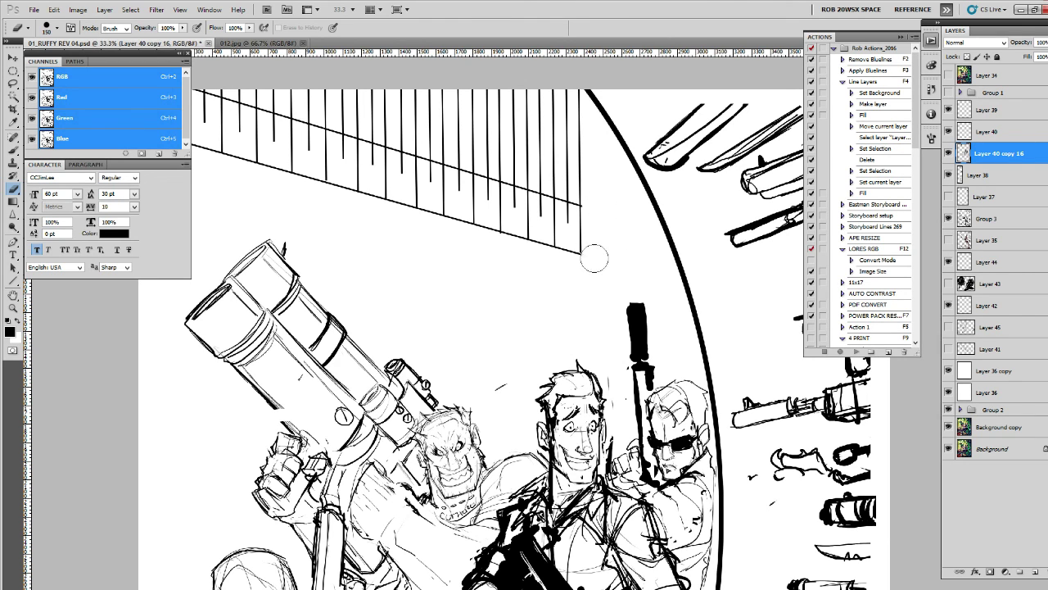
pyautogui.press('z')
pyautogui.keyDown('alt'); pyautogui.click(629, 222); pyautogui.keyUp('alt')
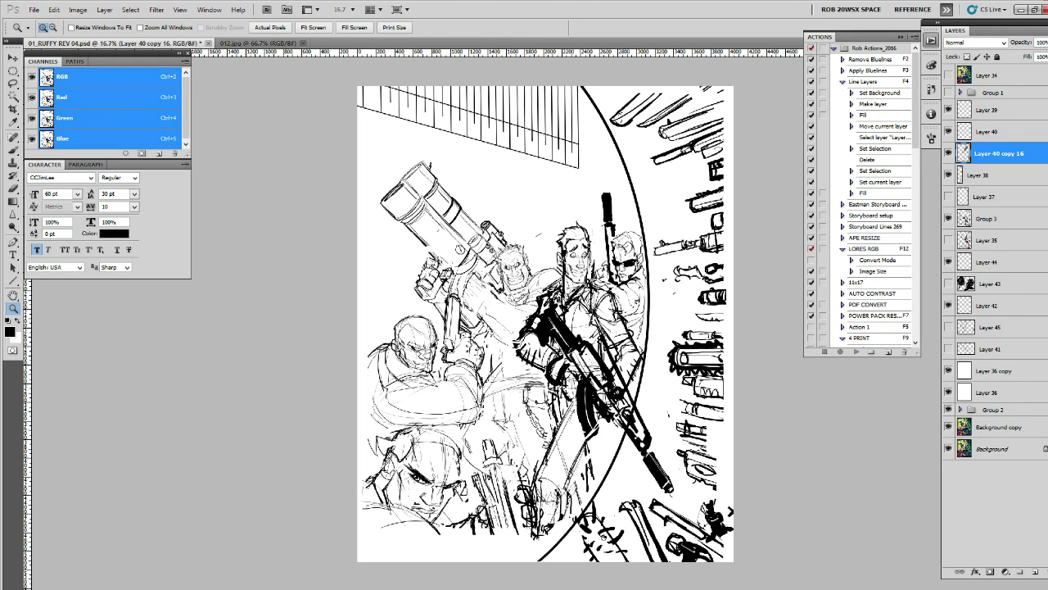
# Step: Lasso a section of the top ruled lines and copy it onto new Layer 46
pyautogui.click(418, 125)
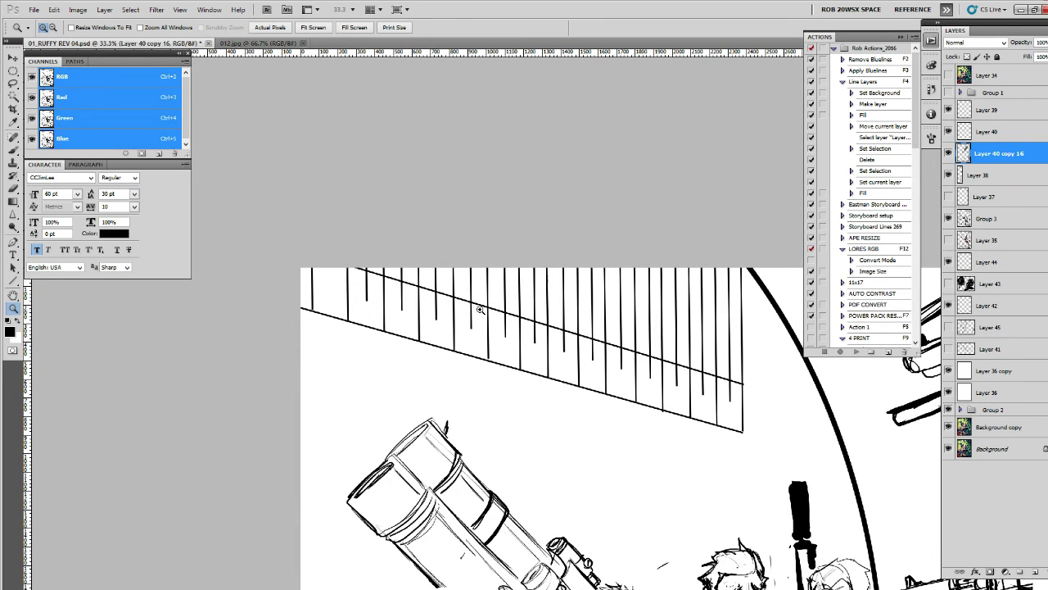
pyautogui.press('l')
pyautogui.moveTo(605, 344)
pyautogui.mouseDown()
pyautogui.moveTo(578, 314)
pyautogui.moveTo(603, 296)
pyautogui.moveTo(347, 247)
pyautogui.mouseUp()
pyautogui.hotkey('ctrl', 'j')
pyautogui.press('v')
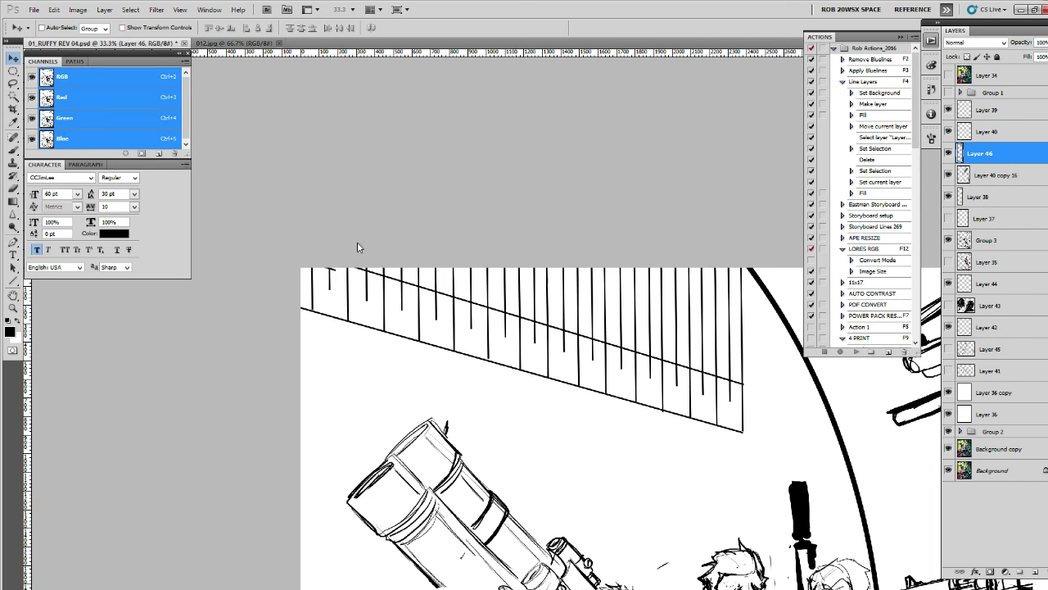
pyautogui.press('b')
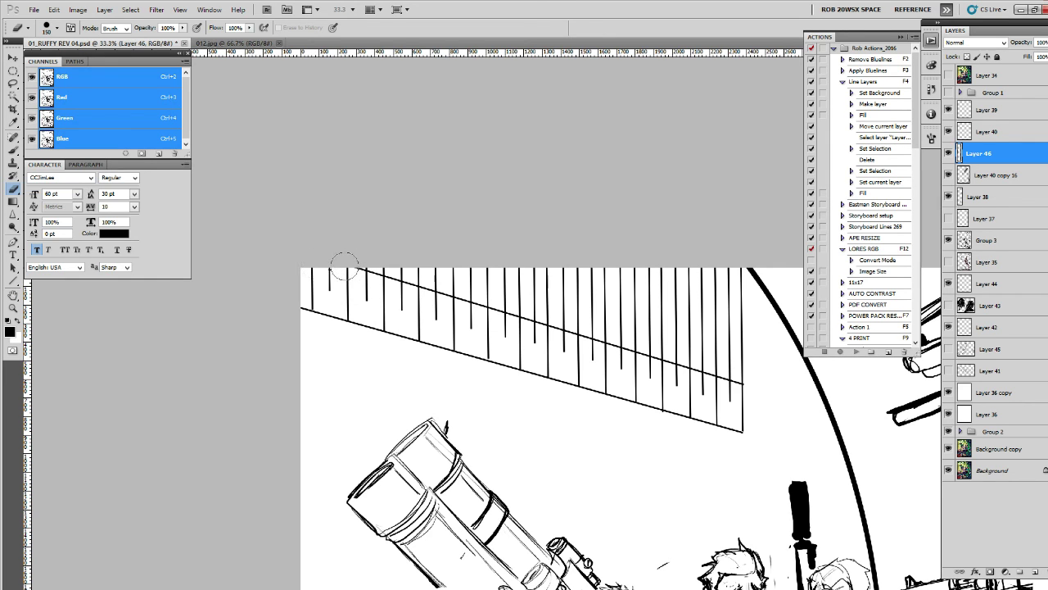
pyautogui.hscroll(3, 483, 341)
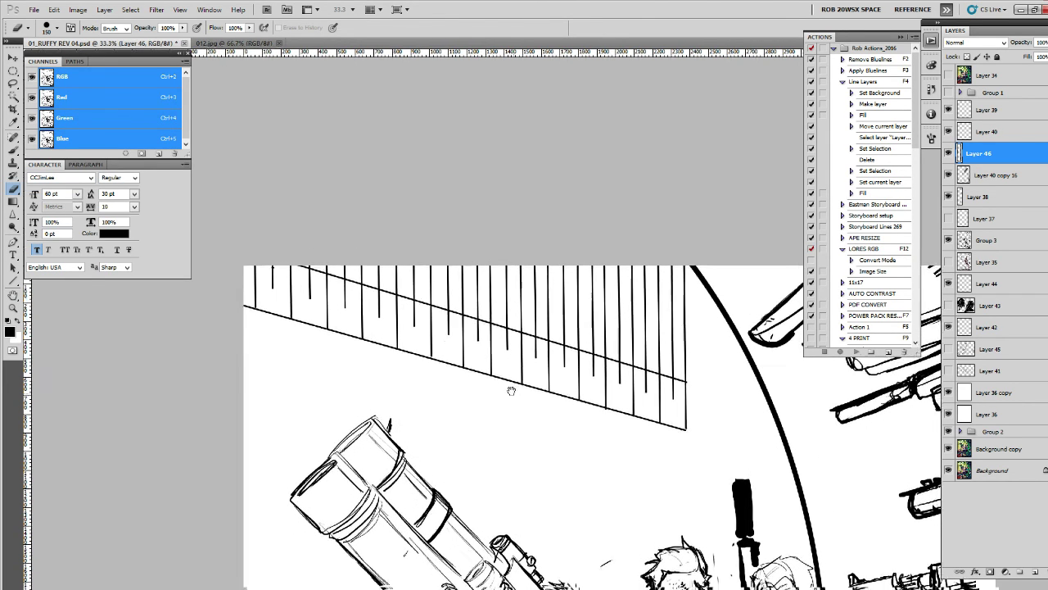
pyautogui.press('z')
pyautogui.keyDown('alt'); pyautogui.click(499, 366); pyautogui.keyUp('alt')
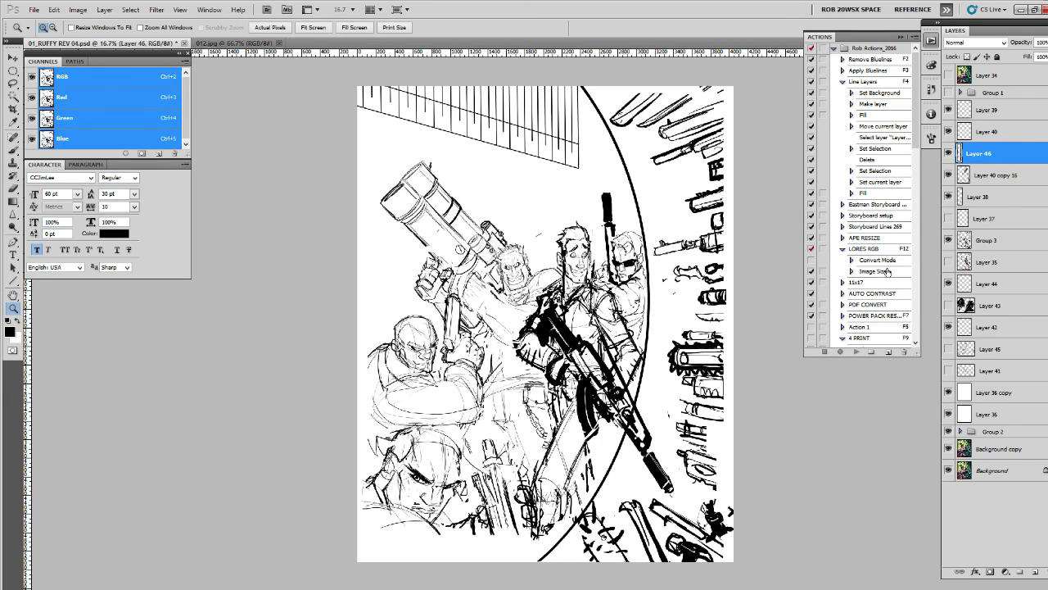
pyautogui.press('Delete')
# Step: Delete the spare Layers 40, 39 and 37
pyautogui.click(949, 154)
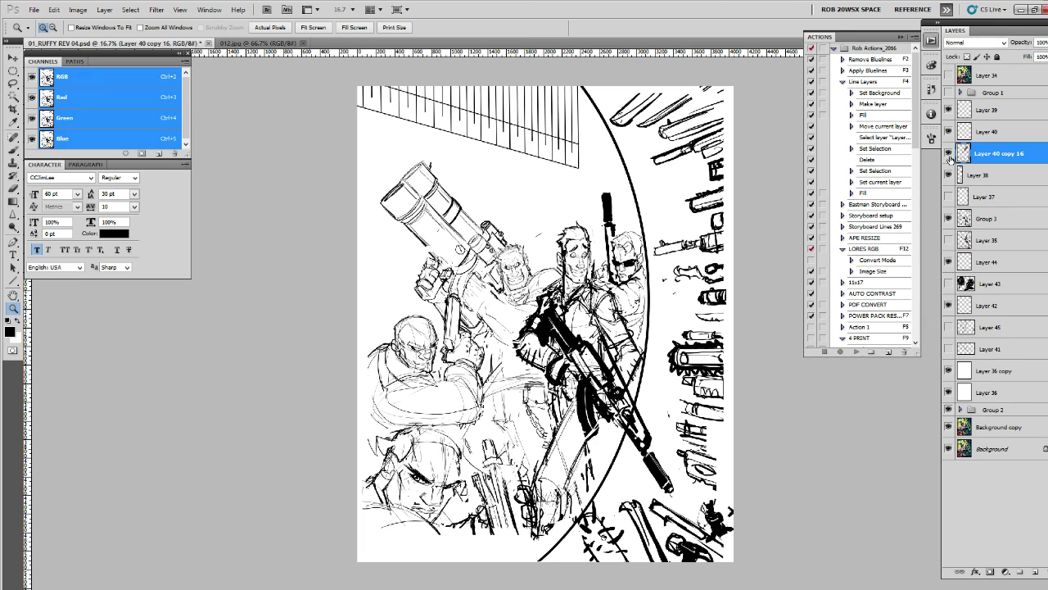
pyautogui.moveTo(963, 133)
pyautogui.mouseDown()
pyautogui.moveTo(948, 564)
pyautogui.moveTo(1036, 572)
pyautogui.mouseUp()
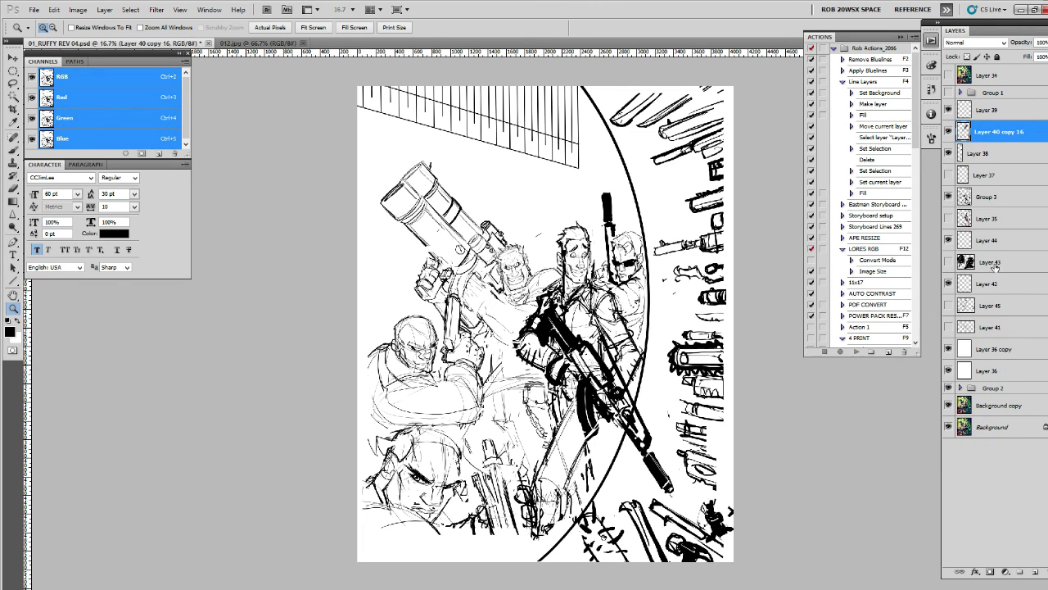
pyautogui.moveTo(963, 112); pyautogui.dragTo(1036, 572)
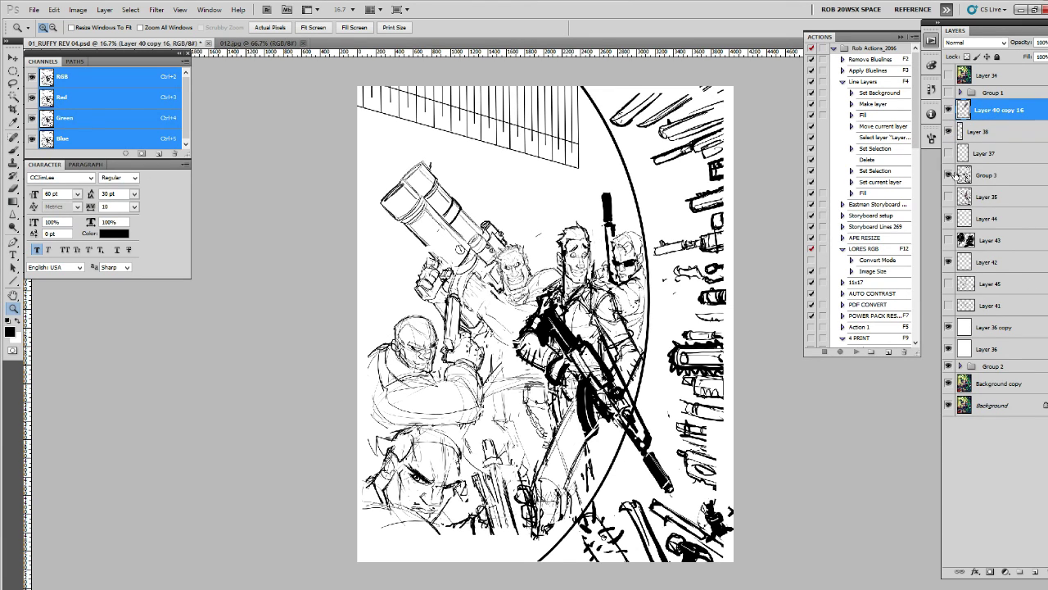
pyautogui.click(949, 153)
pyautogui.click(1024, 155)
pyautogui.moveTo(1025, 156); pyautogui.dragTo(1036, 572)
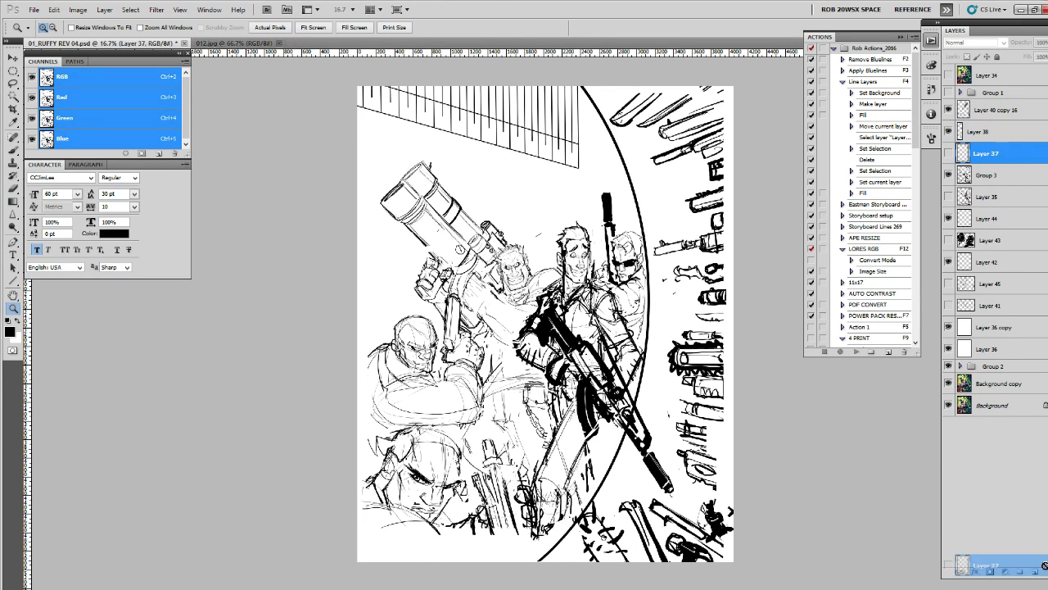
# Step: Toggle Group 3 and hide Layer 36 copy to reveal the colour underpainting
pyautogui.click(949, 153)
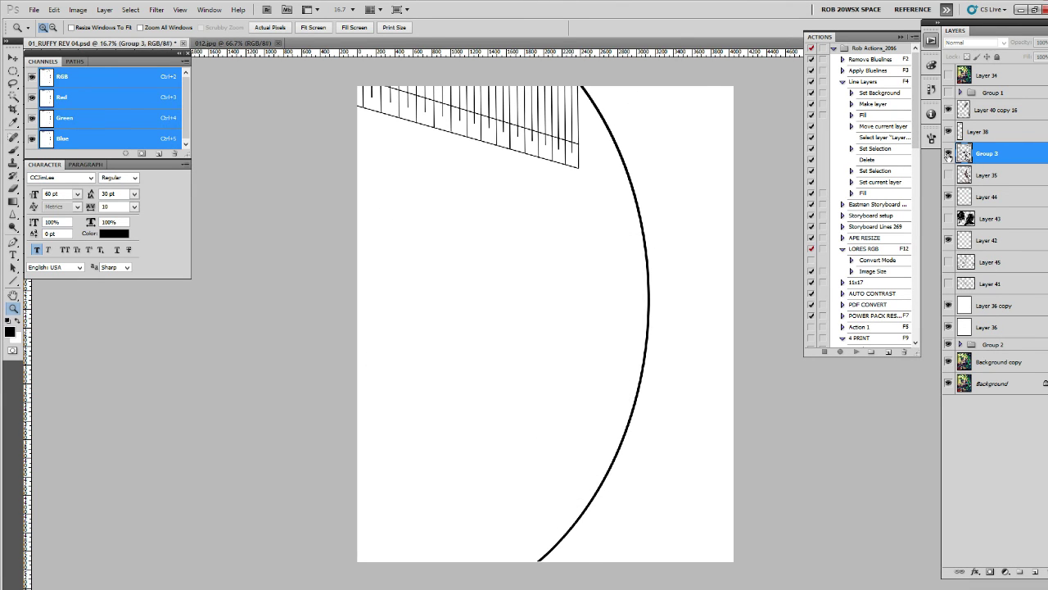
pyautogui.click(949, 154)
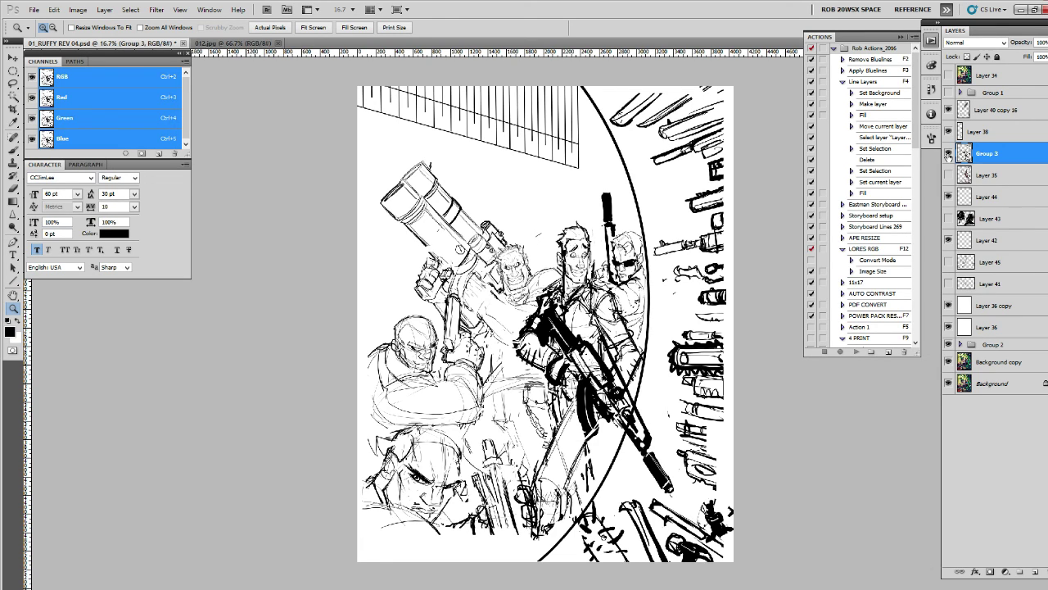
pyautogui.click(949, 305)
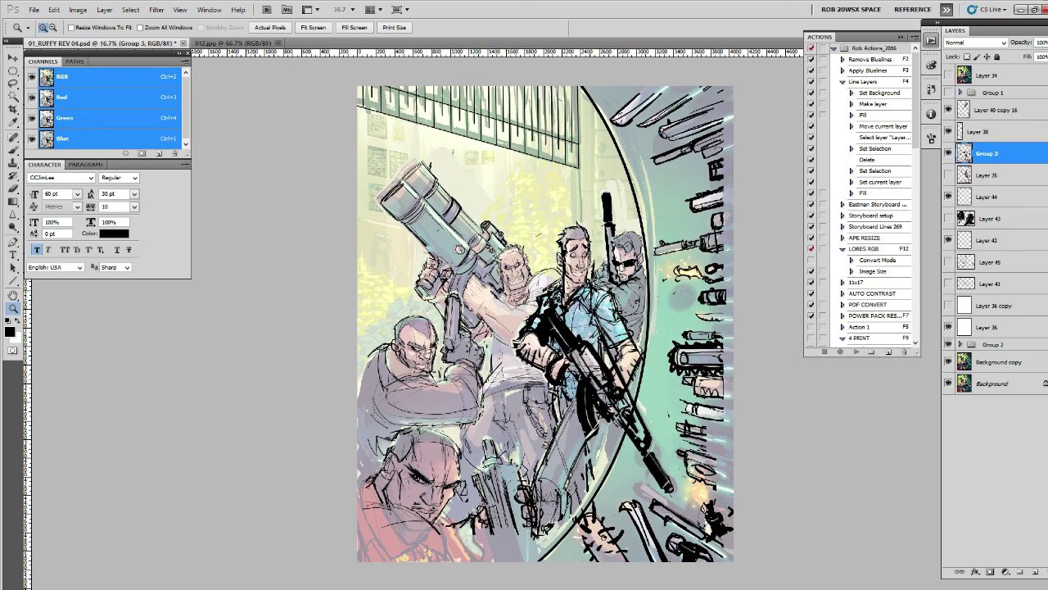
# Step: On a new layer, brush two vertical lines inside the vault edge and a short rung
pyautogui.click(1022, 572)
pyautogui.moveTo(492, 327); pyautogui.dragTo(536, 385)
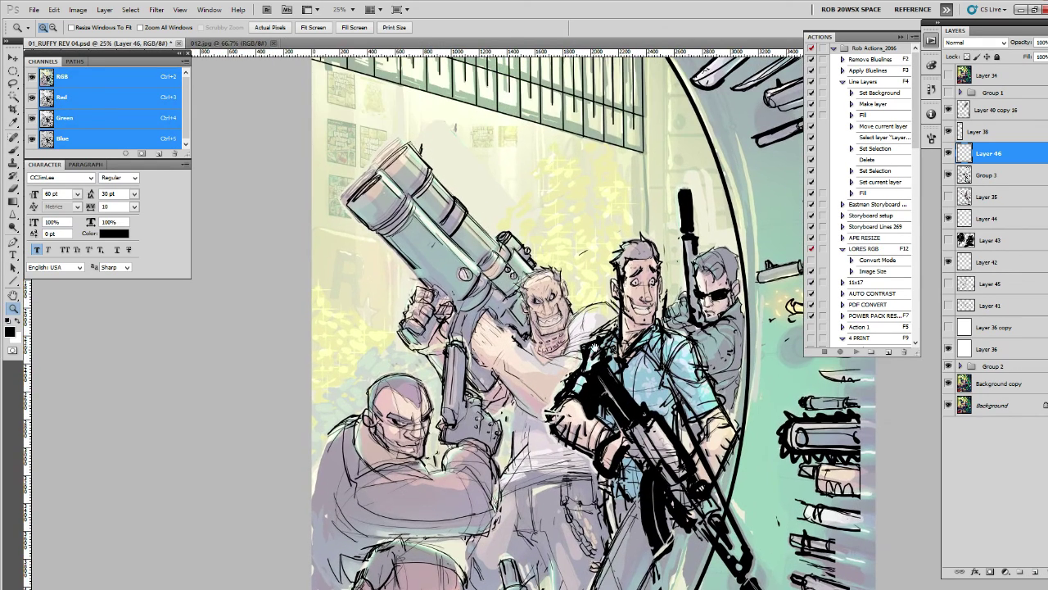
pyautogui.press('b')
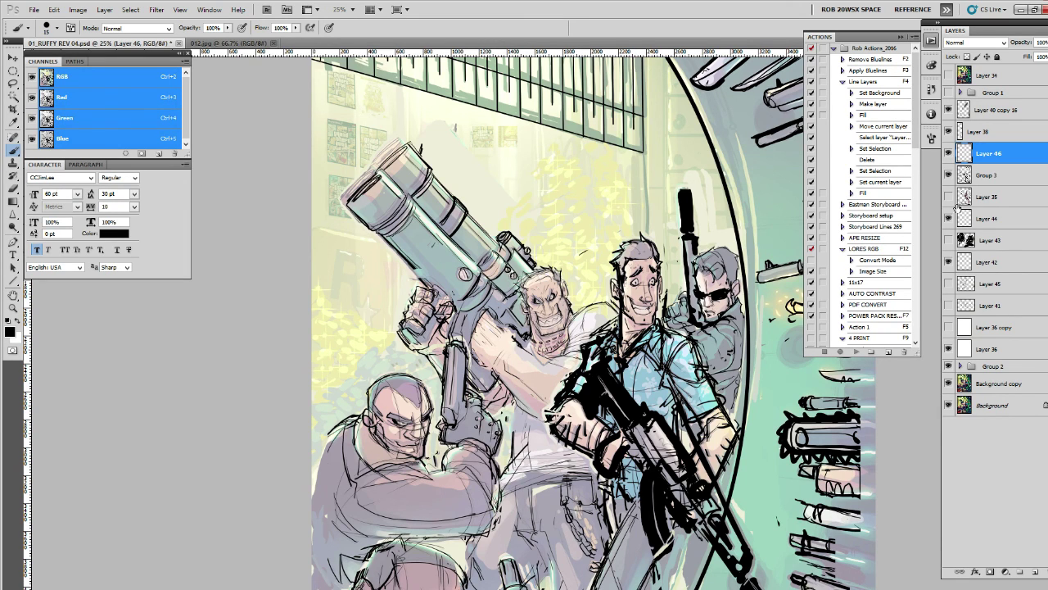
pyautogui.moveTo(765, 370); pyautogui.dragTo(728, 419)
pyautogui.moveTo(603, 91); pyautogui.dragTo(603, 304)
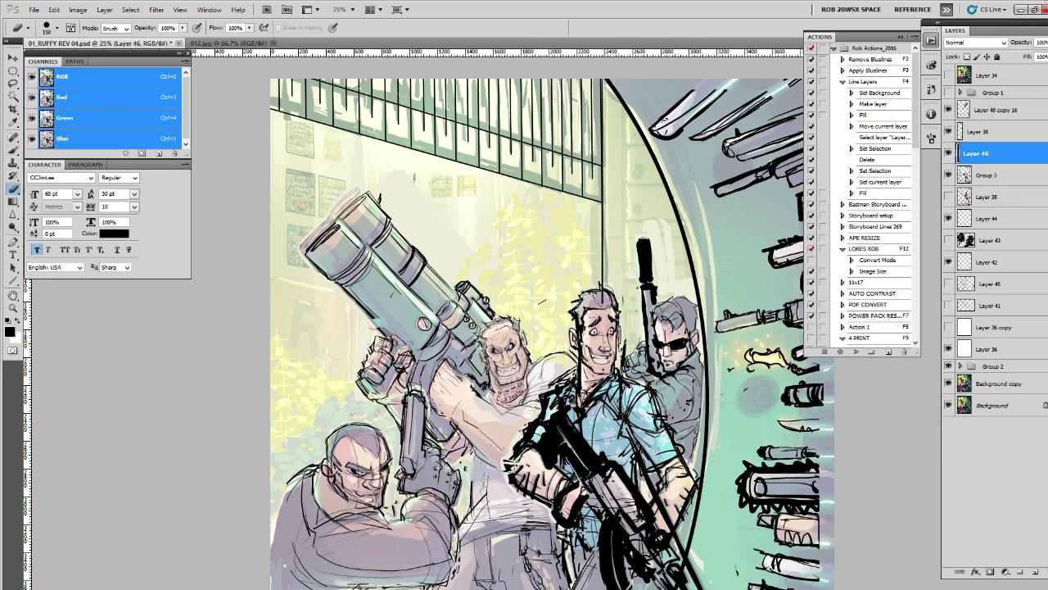
pyautogui.moveTo(660, 332); pyautogui.dragTo(648, 347)
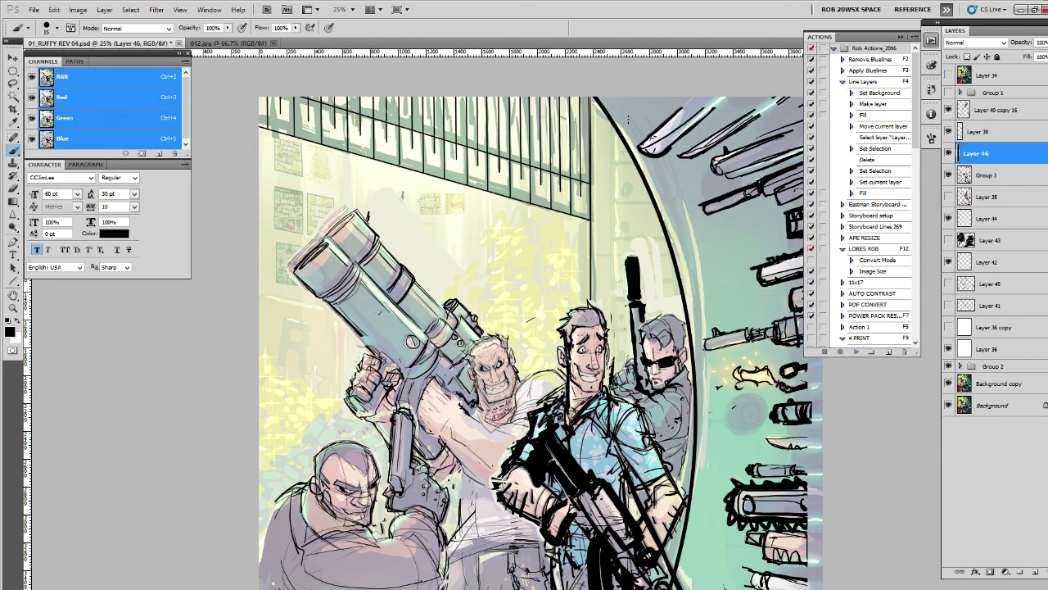
pyautogui.moveTo(614, 125); pyautogui.dragTo(621, 361)
pyautogui.moveTo(611, 200); pyautogui.dragTo(660, 201)
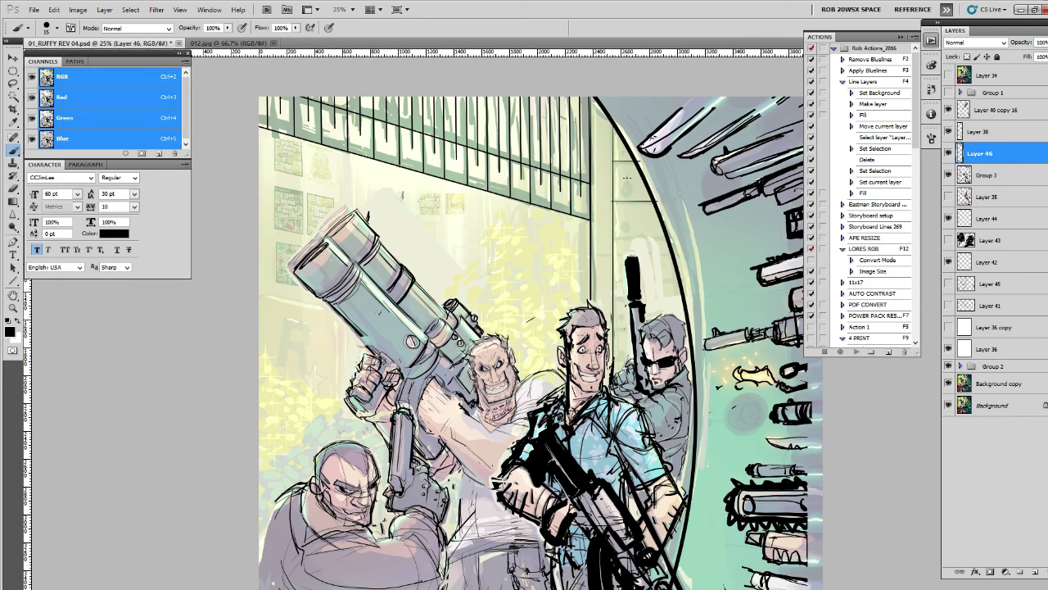
# Step: Select the rung strip with the Rectangular Marquee and copy it to its own layer
pyautogui.press('m')
pyautogui.moveTo(613, 161); pyautogui.dragTo(662, 203)
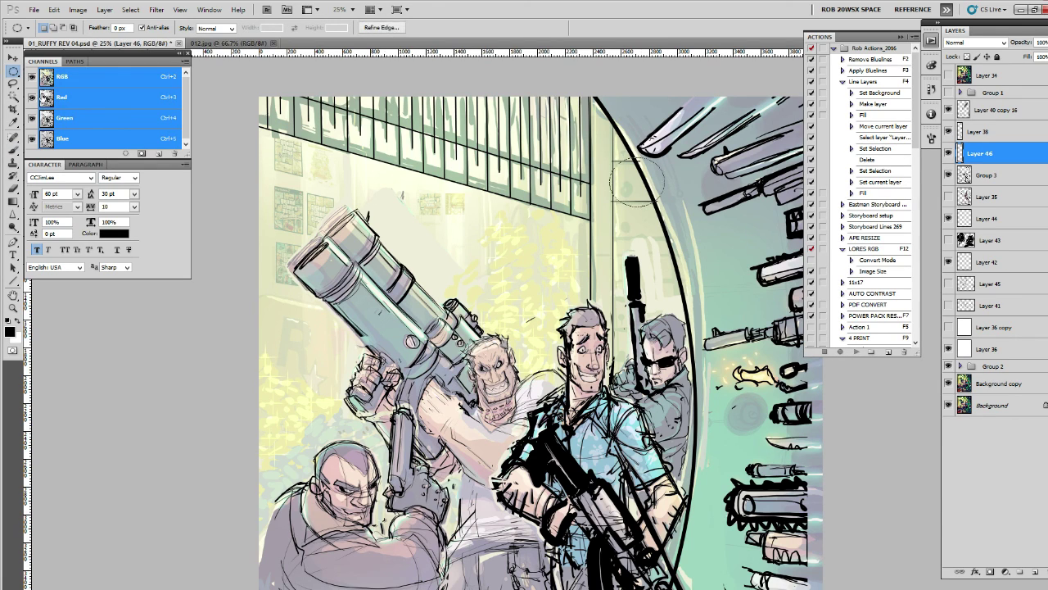
pyautogui.moveTo(12, 72); pyautogui.dragTo(49, 72)
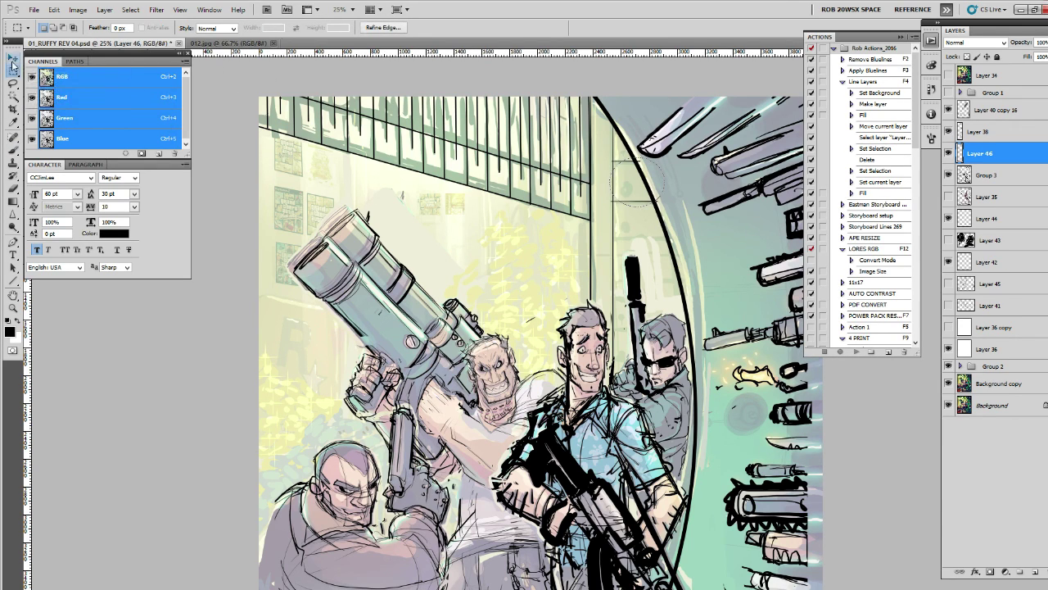
pyautogui.moveTo(610, 153)
pyautogui.mouseDown()
pyautogui.moveTo(672, 204)
pyautogui.moveTo(659, 217)
pyautogui.mouseUp()
pyautogui.hotkey('ctrl', 'j')
pyautogui.press('v')
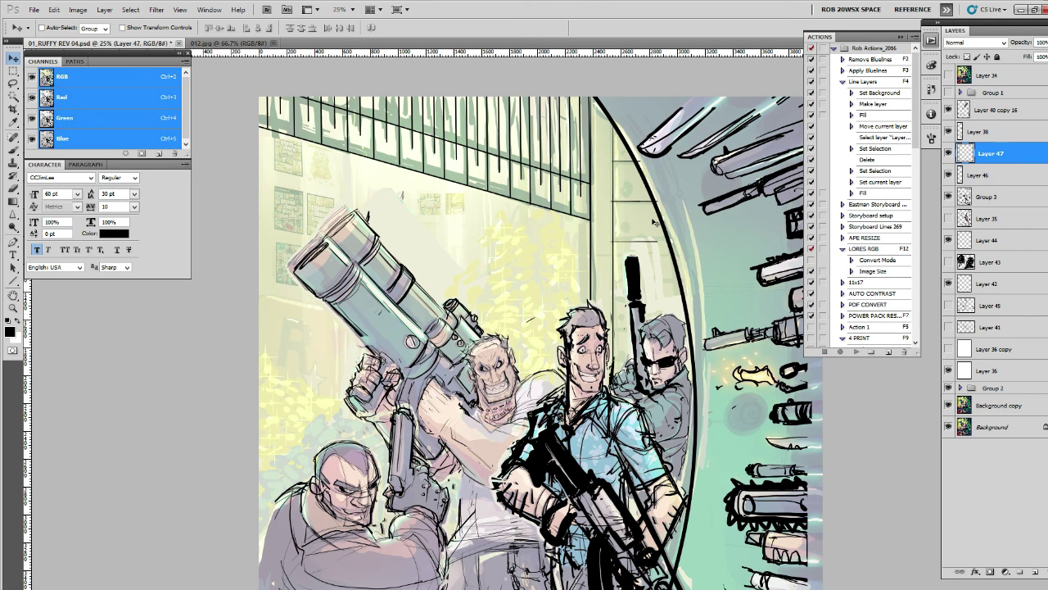
# Step: Duplicate the rung strip several times, stepping each copy further down
pyautogui.moveTo(658, 239); pyautogui.dragTo(650, 212)
pyautogui.hotkey('ctrl', 'j')
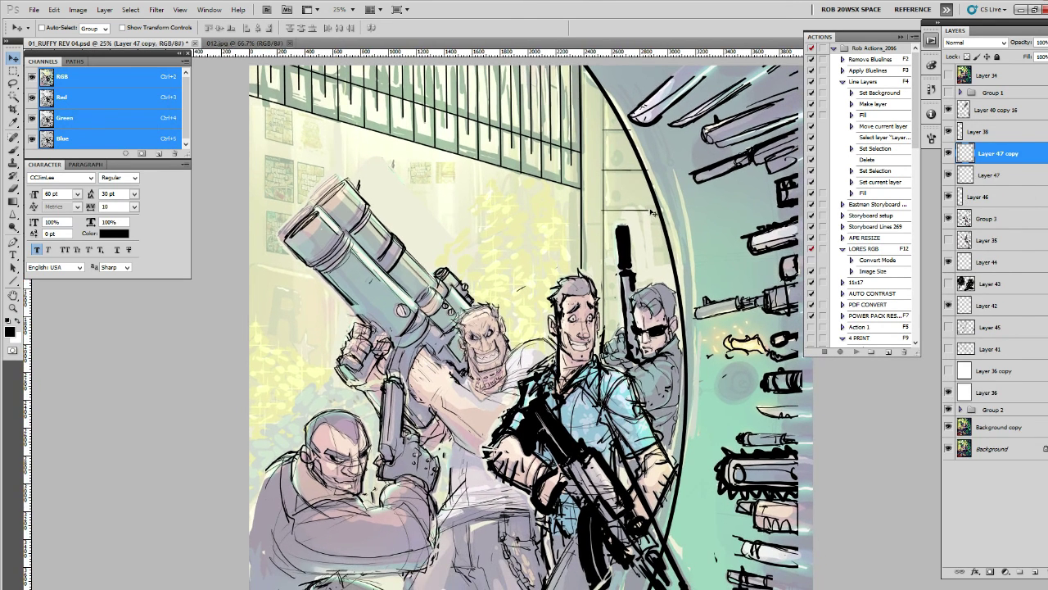
pyautogui.moveTo(655, 171); pyautogui.dragTo(654, 210)
pyautogui.hotkey('ctrl', 'j')
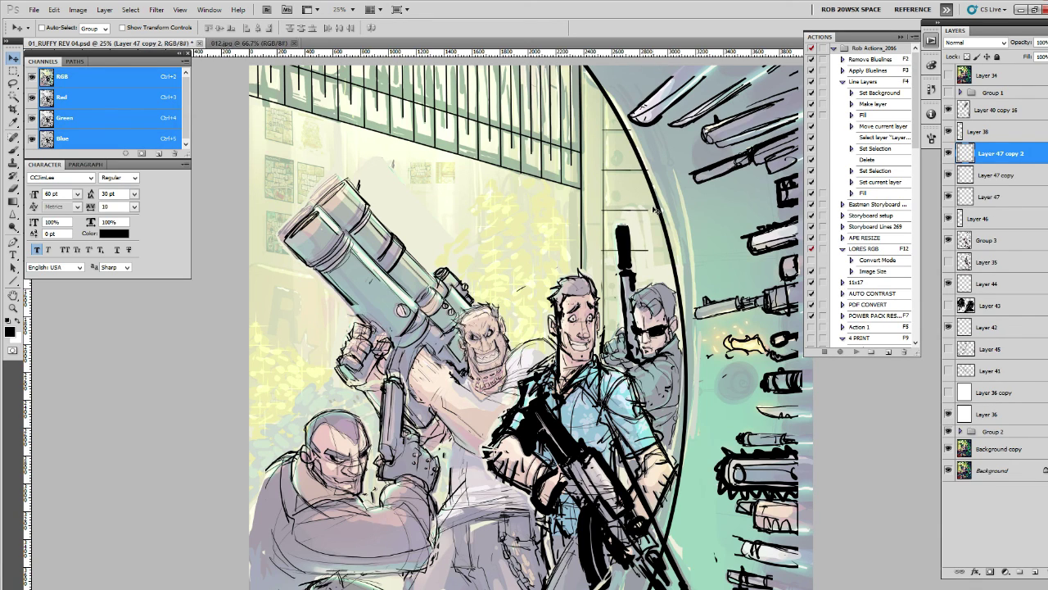
pyautogui.moveTo(652, 206); pyautogui.dragTo(650, 239)
pyautogui.hotkey('ctrl', 'j')
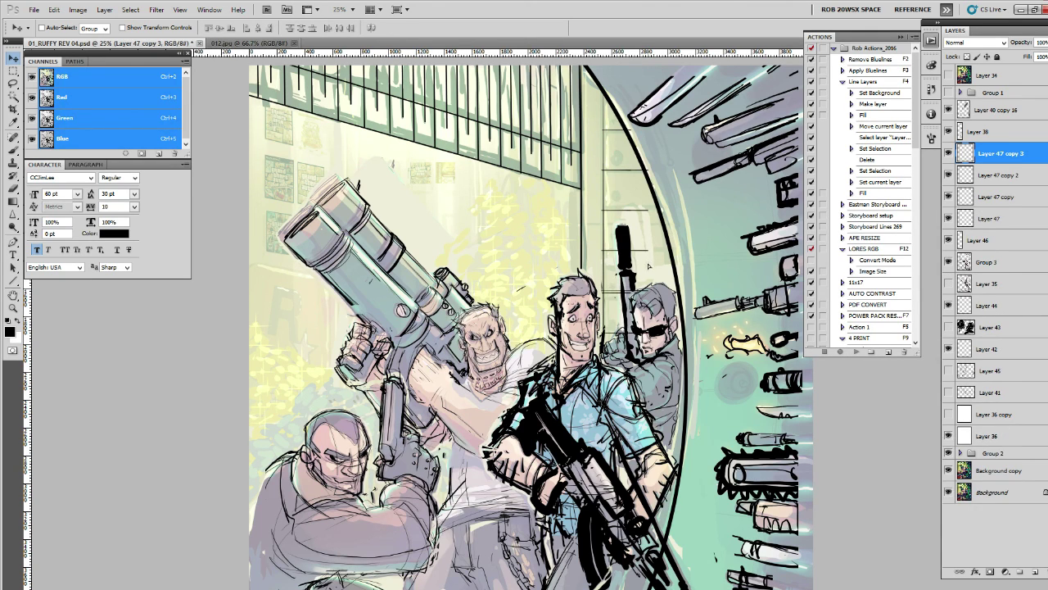
pyautogui.moveTo(649, 251); pyautogui.dragTo(645, 249)
# Step: Merge the rung copies into Layer 47 and compare against Layer 46
pyautogui.hotkey('ctrl', 'e')
pyautogui.hotkey('ctrl', 'e')
pyautogui.hotkey('ctrl', 'e')
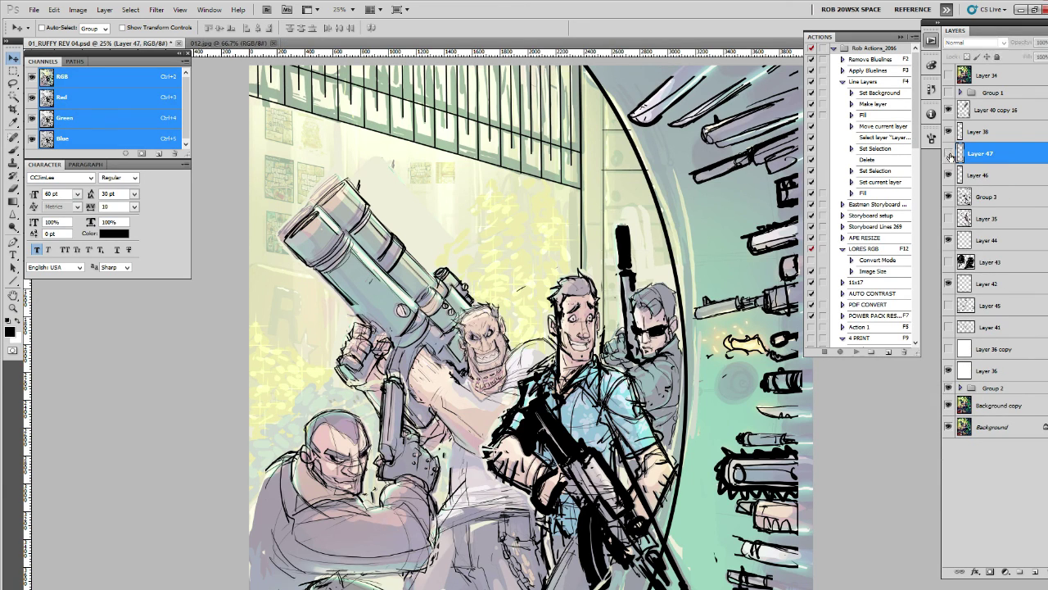
pyautogui.hotkey('ctrl', 'e')
pyautogui.click(948, 153)
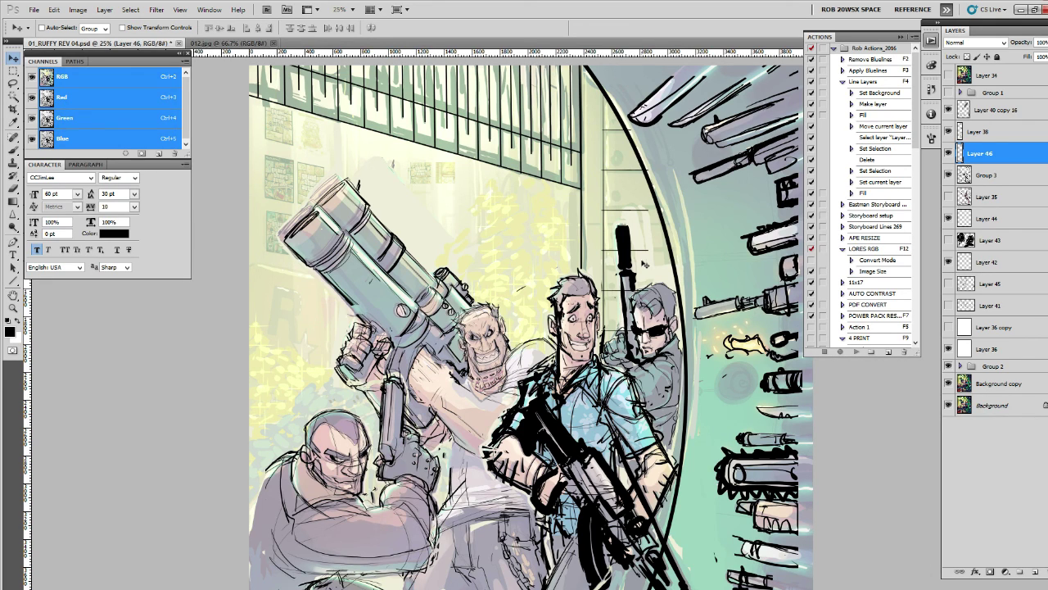
pyautogui.press('b')
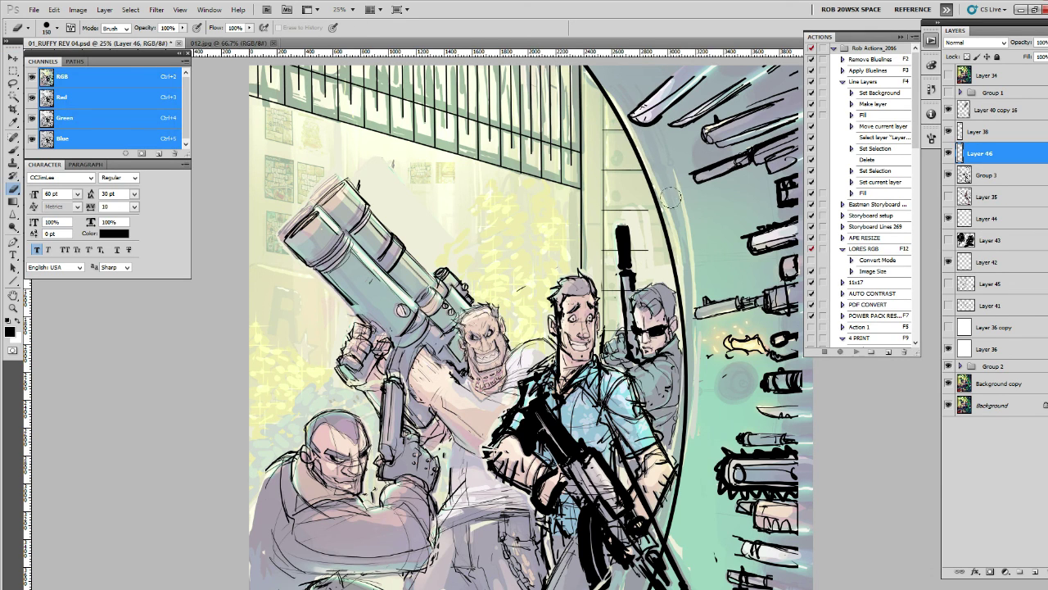
pyautogui.moveTo(680, 214); pyautogui.dragTo(660, 200)
# Step: Copy the rung lines, shift them right beside the vault edge, and add empty Layer 48
pyautogui.press('m')
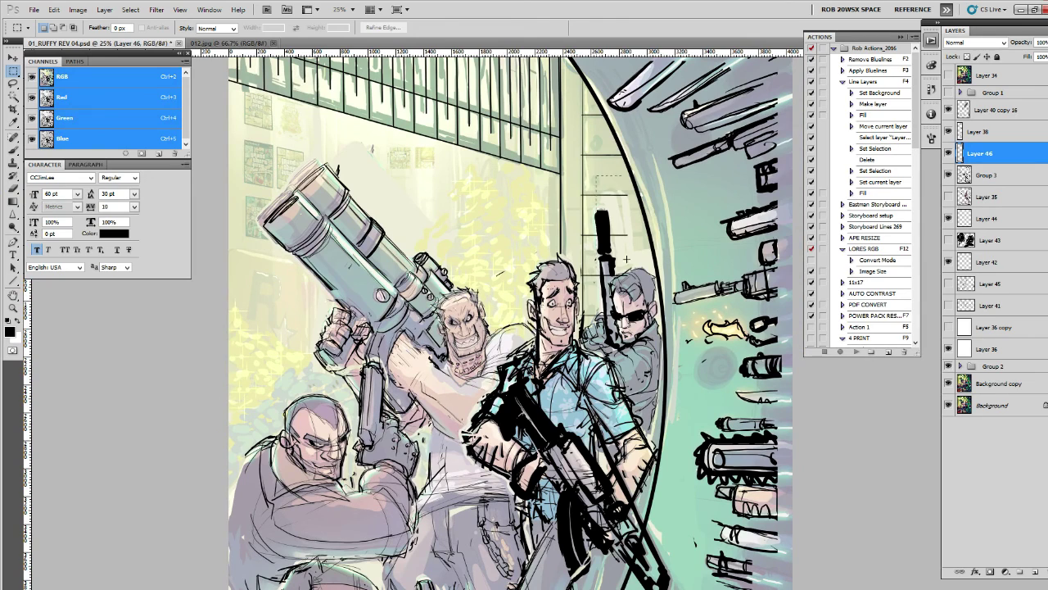
pyautogui.hotkey('ctrl', 'j')
pyautogui.press('v')
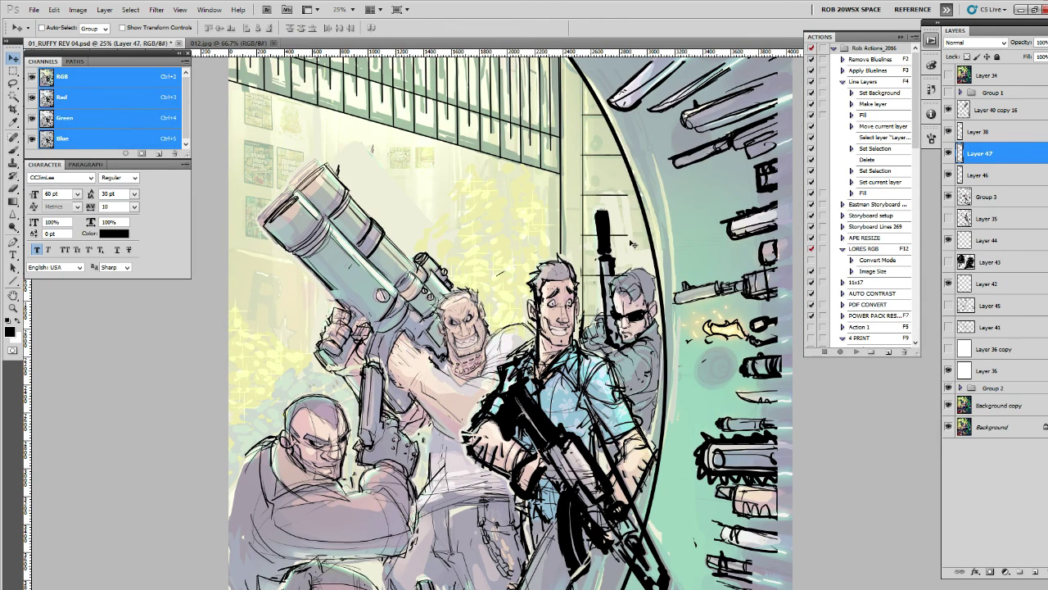
pyautogui.moveTo(633, 243); pyautogui.dragTo(653, 244)
pyautogui.press('b')
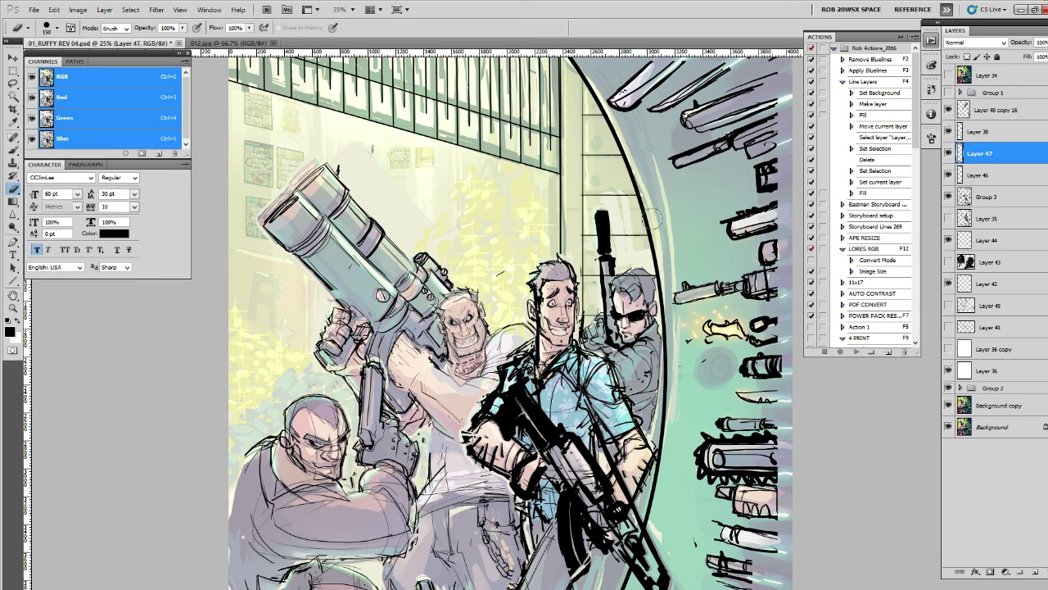
pyautogui.click(1036, 571)
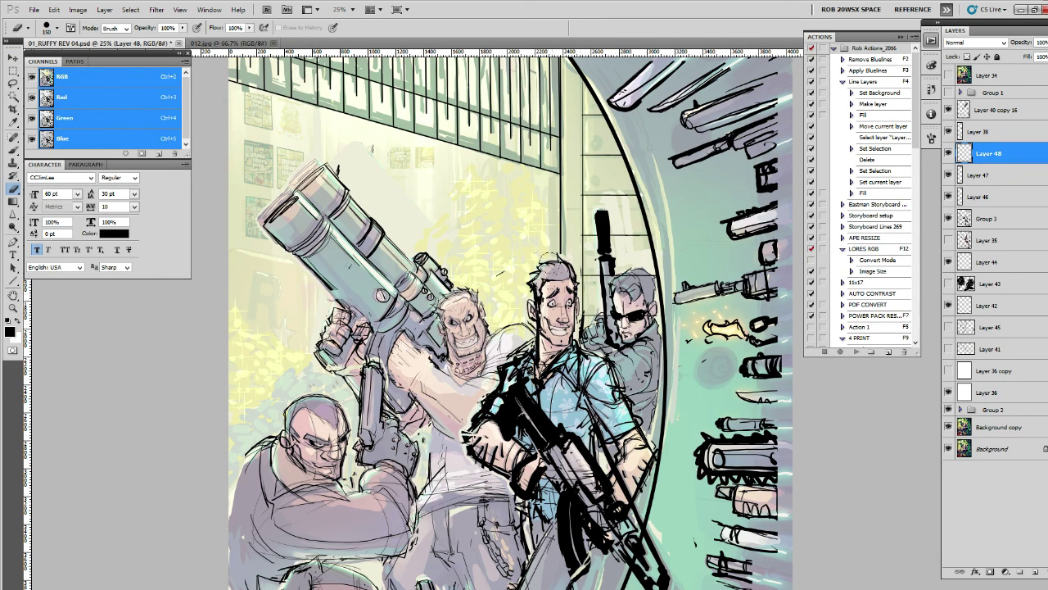
# Step: Sketch a rough window grid above the bazooka, then undo it
pyautogui.press('b')
pyautogui.moveTo(476, 186)
pyautogui.mouseDown()
pyautogui.moveTo(481, 285)
pyautogui.moveTo(507, 288)
pyautogui.mouseUp()
pyautogui.moveTo(512, 196); pyautogui.dragTo(516, 269)
pyautogui.moveTo(459, 214); pyautogui.dragTo(541, 209)
pyautogui.moveTo(465, 243); pyautogui.dragTo(551, 239)
pyautogui.moveTo(481, 270); pyautogui.dragTo(504, 260)
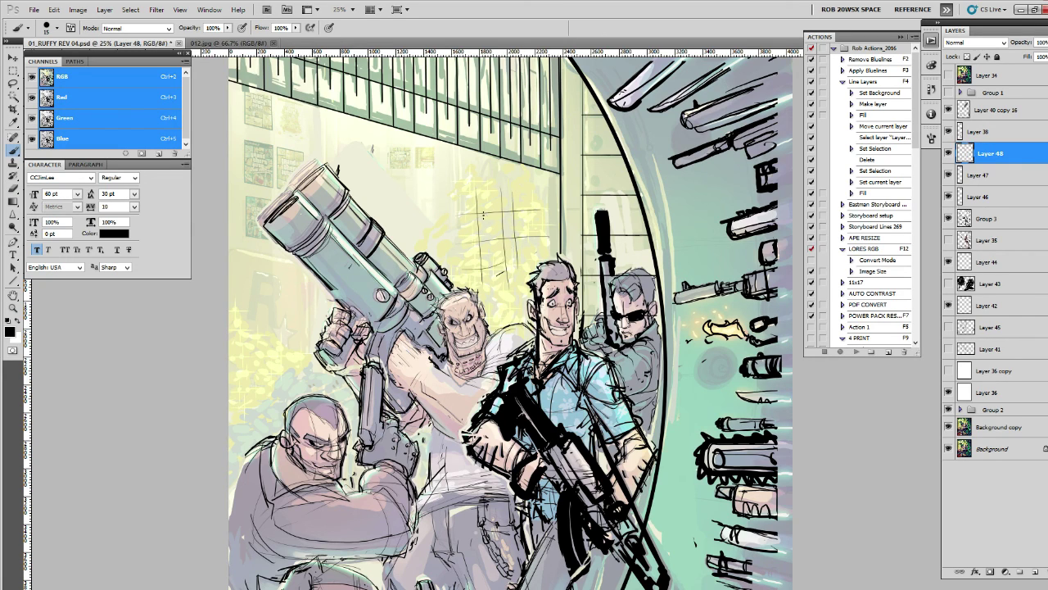
pyautogui.moveTo(500, 210)
pyautogui.mouseDown()
pyautogui.moveTo(508, 244)
pyautogui.moveTo(508, 228)
pyautogui.moveTo(483, 240)
pyautogui.mouseUp()
pyautogui.hotkey('ctrl', 'alt', 'z')
pyautogui.hotkey('ctrl', 'alt', 'z')
pyautogui.hotkey('ctrl', 'alt', 'z')
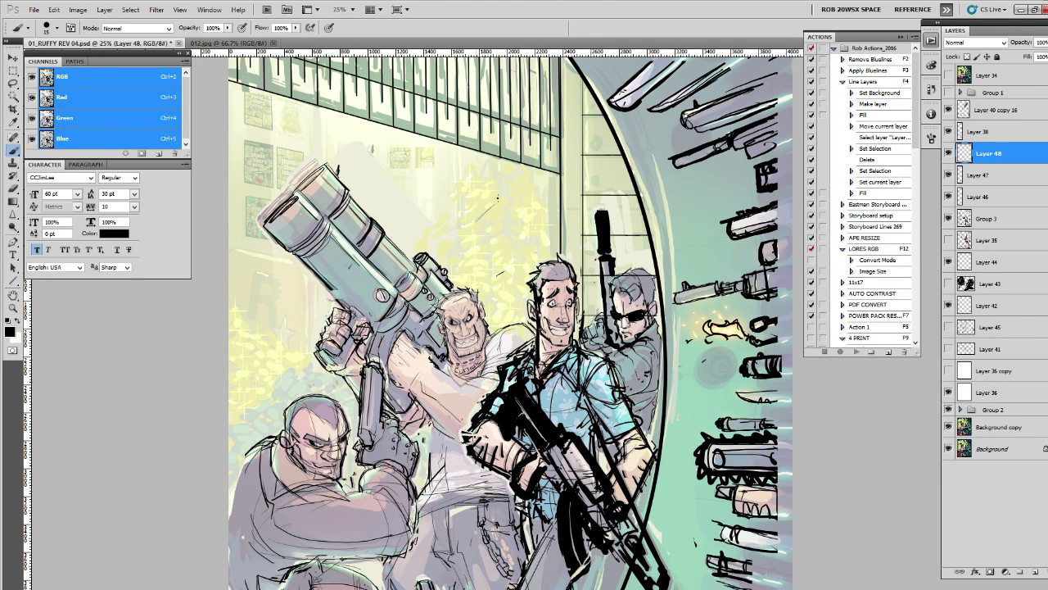
# Step: Try an arched brow and eye strokes on the wall, then undo them
pyautogui.moveTo(498, 203)
pyautogui.mouseDown()
pyautogui.moveTo(479, 221)
pyautogui.moveTo(513, 200)
pyautogui.moveTo(526, 208)
pyautogui.moveTo(485, 221)
pyautogui.mouseUp()
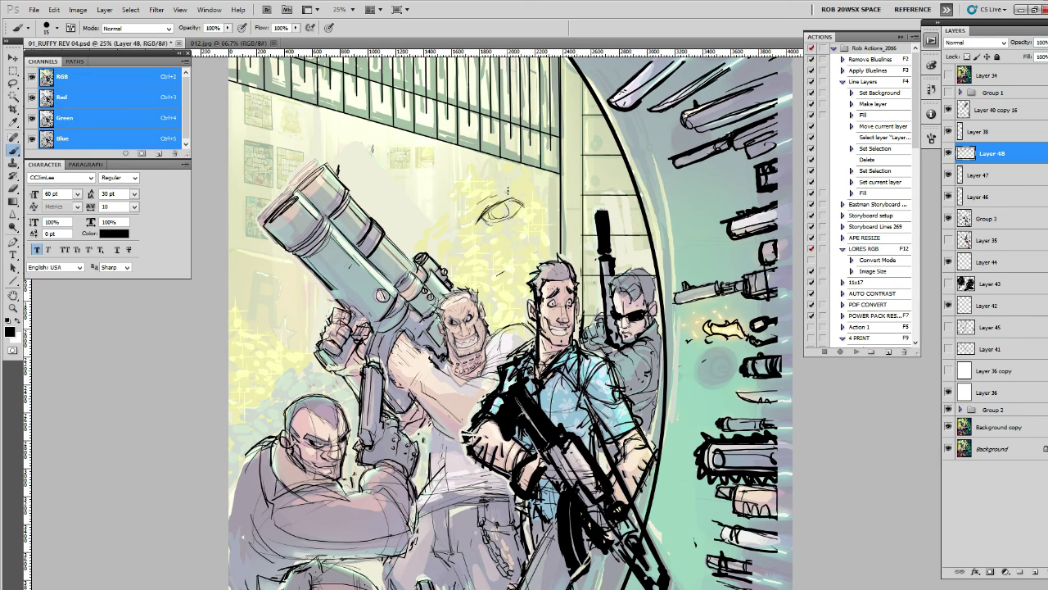
pyautogui.moveTo(509, 188); pyautogui.dragTo(485, 201)
pyautogui.moveTo(424, 182)
pyautogui.mouseDown()
pyautogui.moveTo(438, 159)
pyautogui.moveTo(447, 171)
pyautogui.mouseUp()
pyautogui.moveTo(425, 221); pyautogui.dragTo(442, 213)
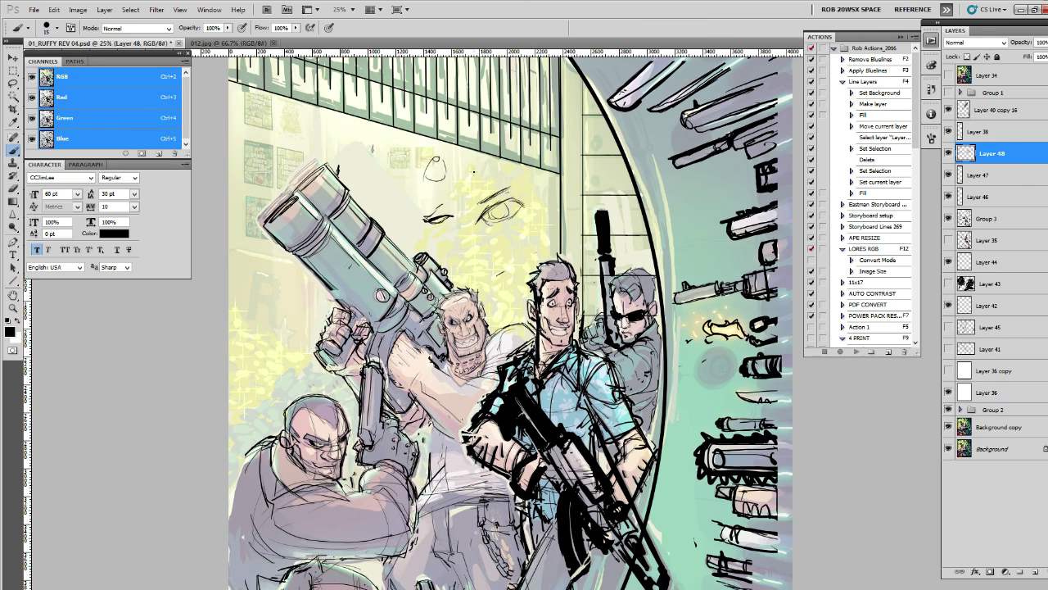
pyautogui.hotkey('ctrl', 'alt', 'z')
pyautogui.hotkey('ctrl', 'alt', 'z')
pyautogui.hotkey('ctrl', 'alt', 'z')
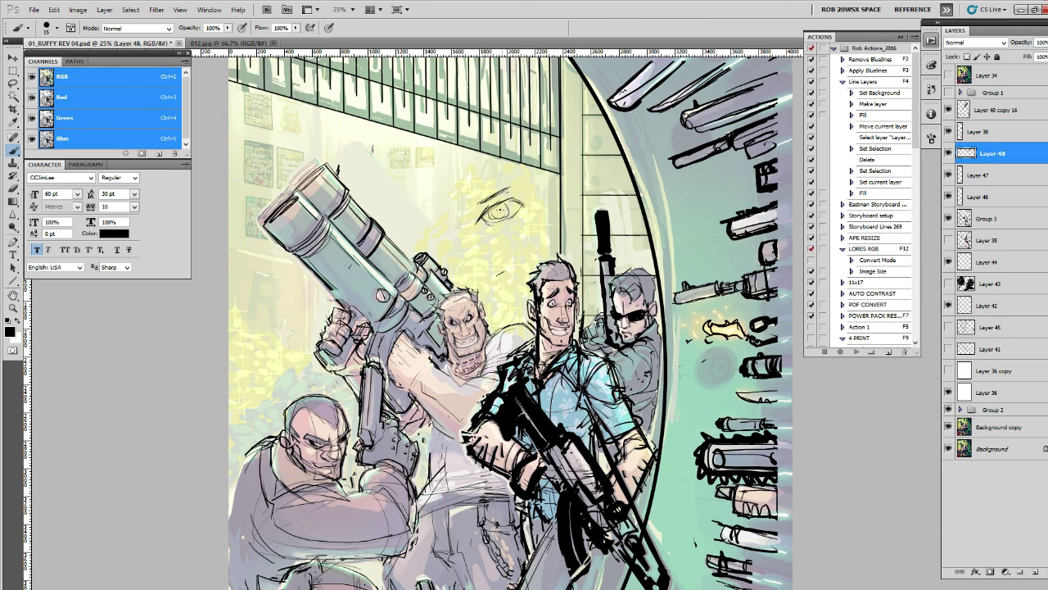
# Step: Sketch a small oval eye and face marks, then erase them and stray marks
pyautogui.moveTo(486, 258)
pyautogui.mouseDown()
pyautogui.moveTo(491, 244)
pyautogui.moveTo(514, 249)
pyautogui.moveTo(495, 267)
pyautogui.moveTo(496, 253)
pyautogui.moveTo(480, 251)
pyautogui.moveTo(525, 250)
pyautogui.mouseUp()
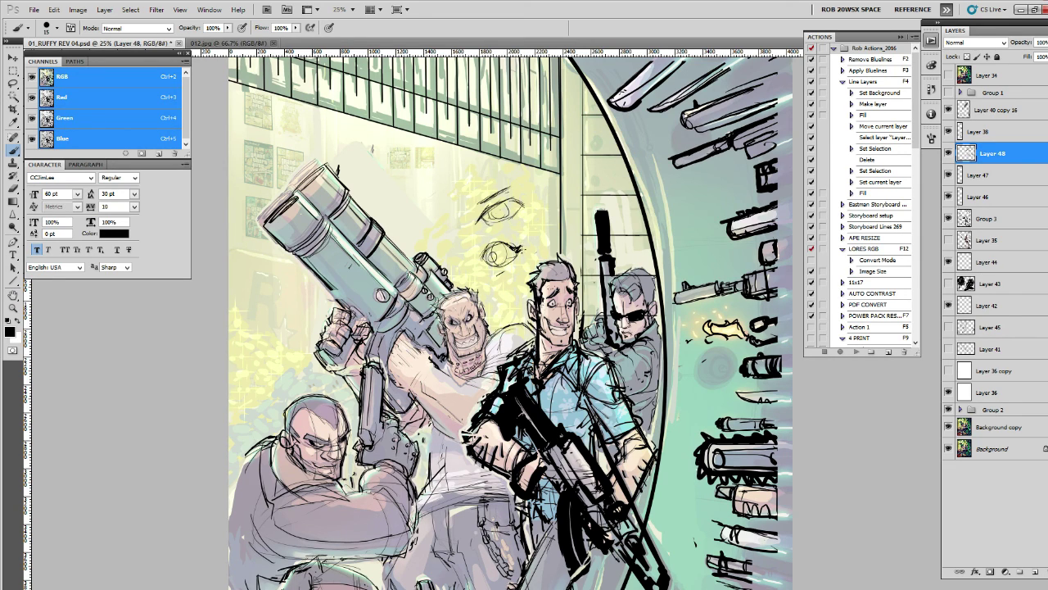
pyautogui.moveTo(448, 243); pyautogui.dragTo(493, 228)
pyautogui.moveTo(428, 191); pyautogui.dragTo(455, 214)
pyautogui.moveTo(435, 176); pyautogui.dragTo(464, 208)
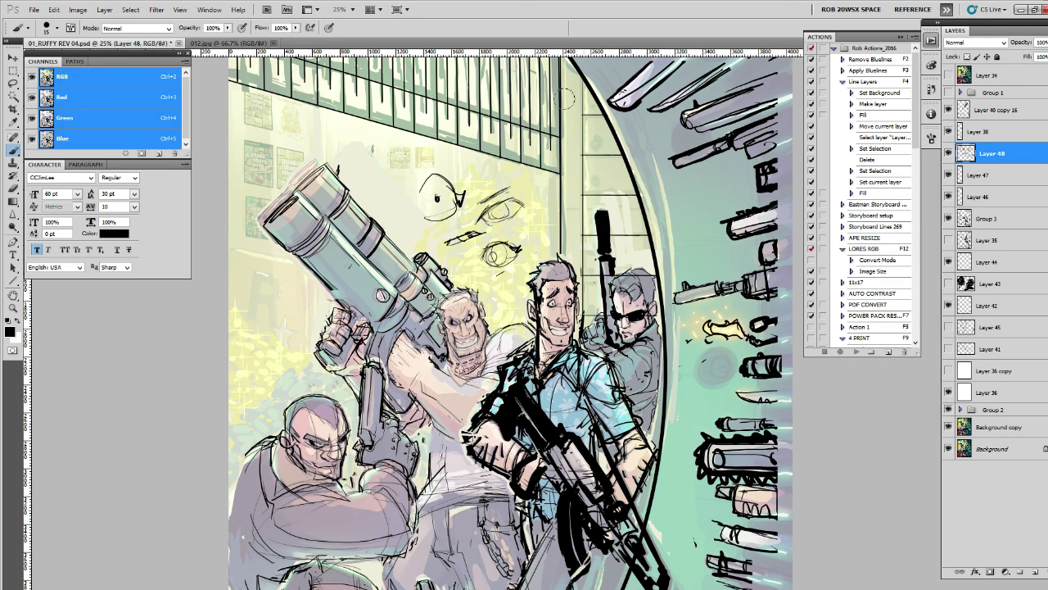
pyautogui.moveTo(416, 170)
pyautogui.mouseDown()
pyautogui.moveTo(434, 224)
pyautogui.moveTo(491, 250)
pyautogui.moveTo(508, 204)
pyautogui.moveTo(480, 229)
pyautogui.mouseUp()
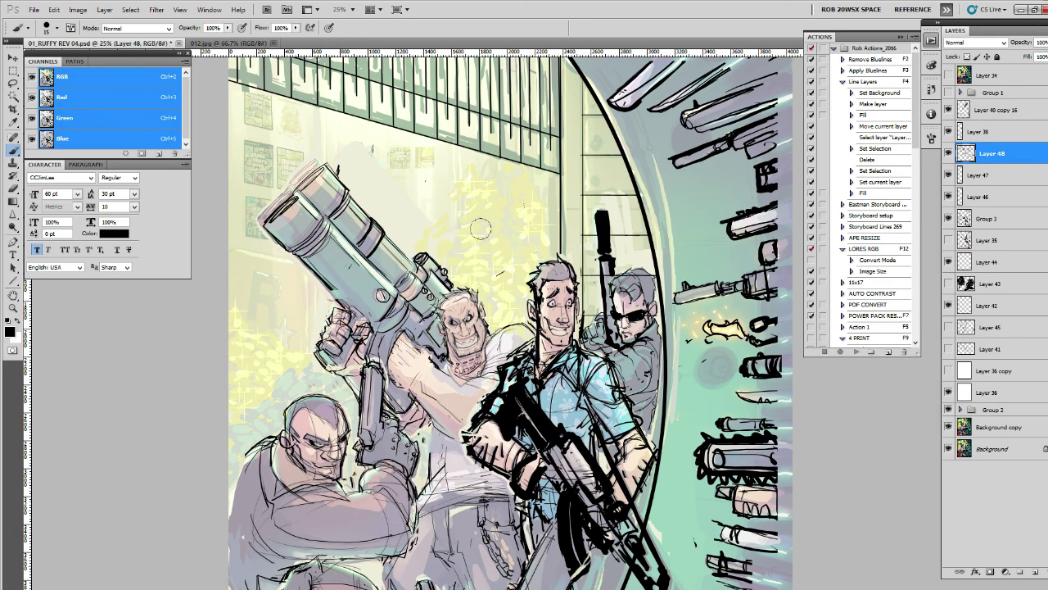
pyautogui.moveTo(497, 280); pyautogui.dragTo(506, 279)
pyautogui.click(528, 312)
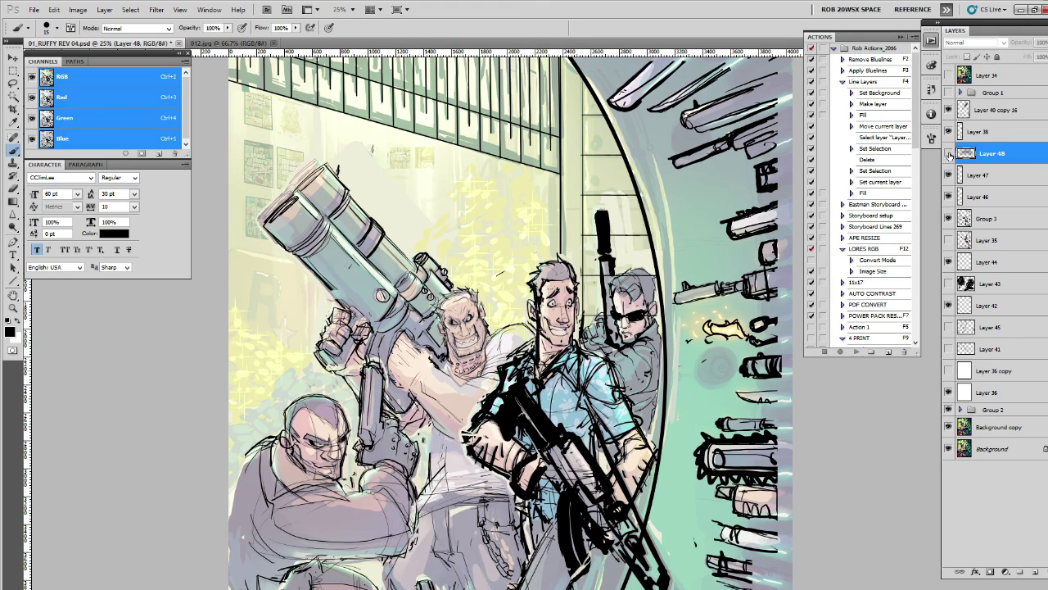
# Step: Delete Layer 47 and show Layer 46's window lines
pyautogui.click(949, 175)
pyautogui.click(966, 179)
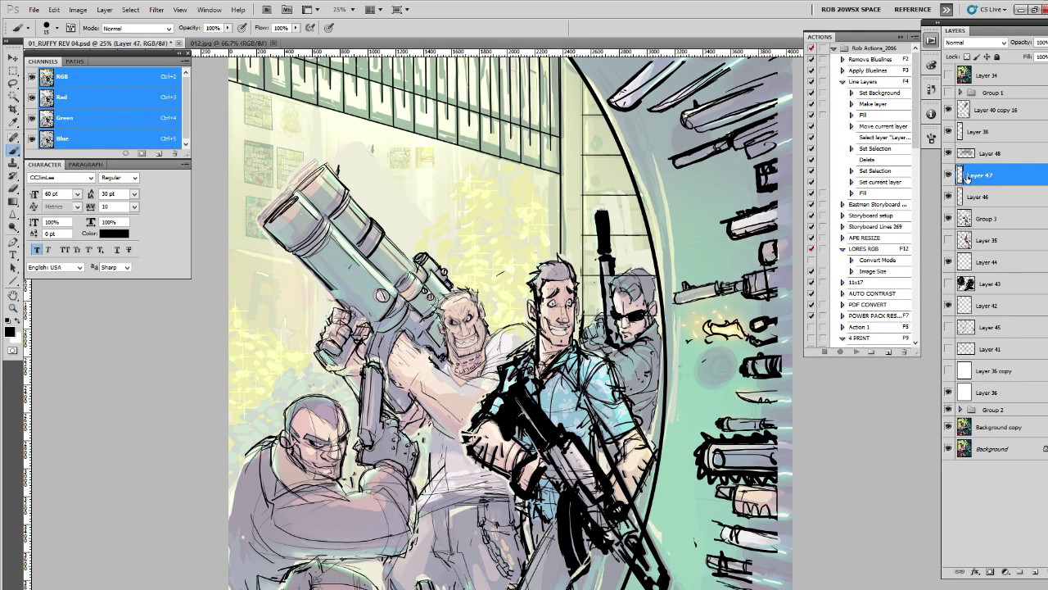
pyautogui.press('Delete')
pyautogui.click(950, 175)
pyautogui.press('e')
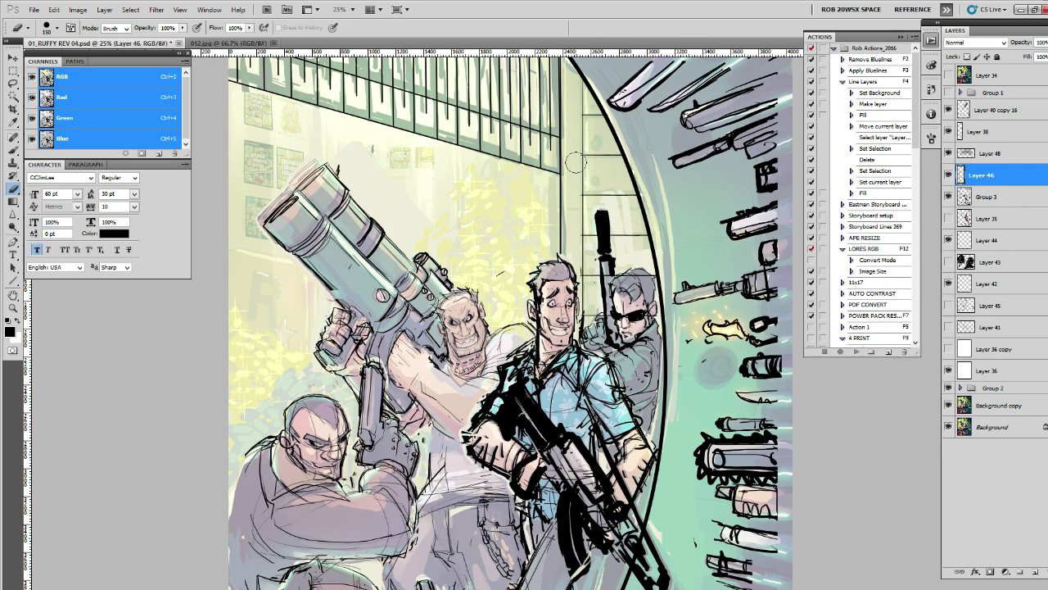
# Step: On new Layer 49, rule thin vertical window-frame lines down the wall
pyautogui.click(1035, 574)
pyautogui.press('b')
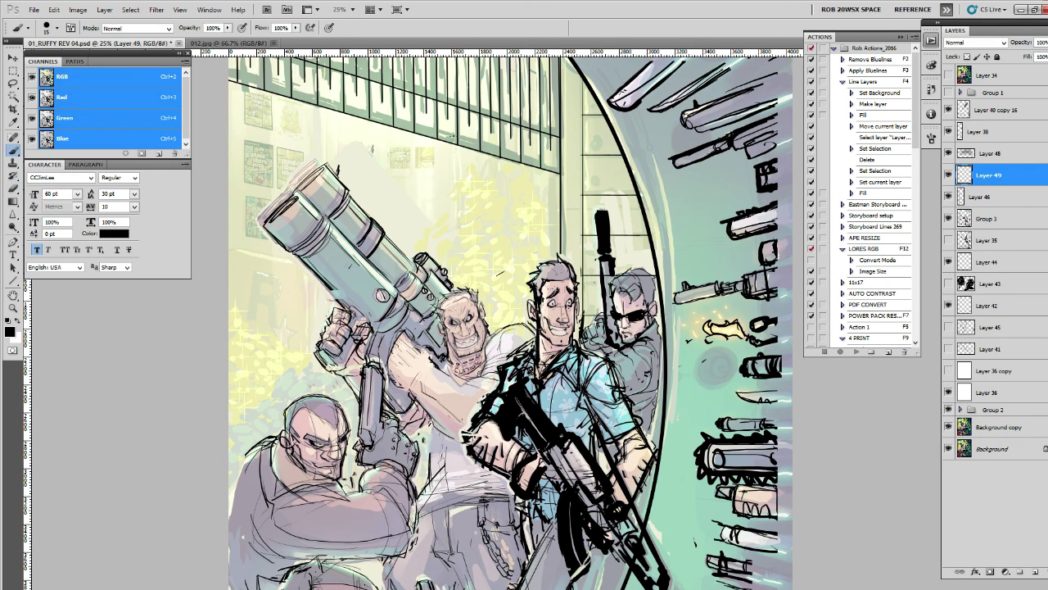
pyautogui.moveTo(453, 59); pyautogui.dragTo(452, 297)
pyautogui.scroll(3, 453, 296)
pyautogui.press('e')
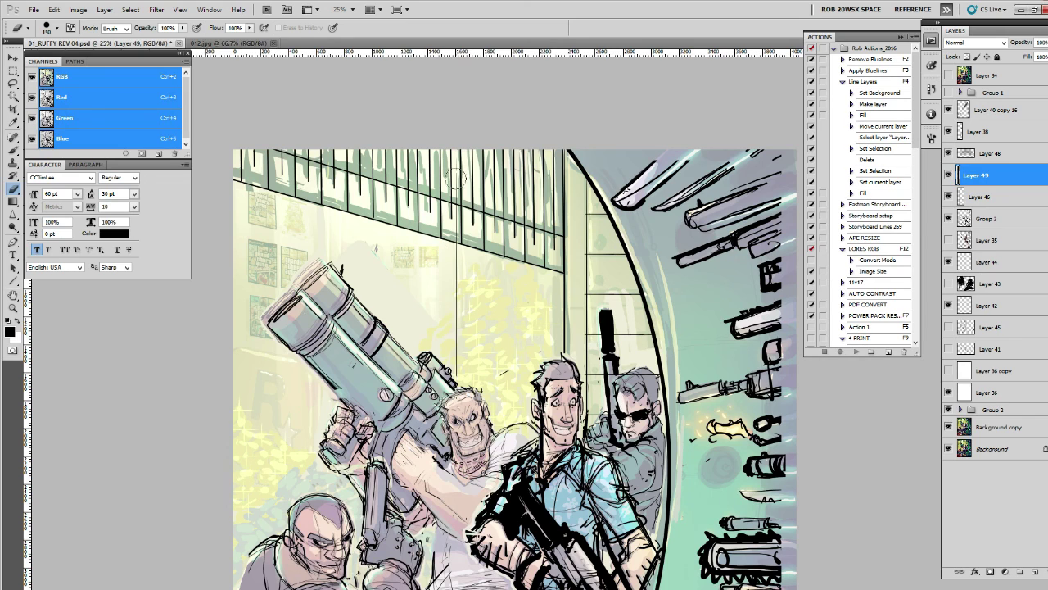
pyautogui.press('b')
pyautogui.moveTo(473, 268); pyautogui.dragTo(499, 264)
pyautogui.moveTo(342, 137); pyautogui.dragTo(342, 470)
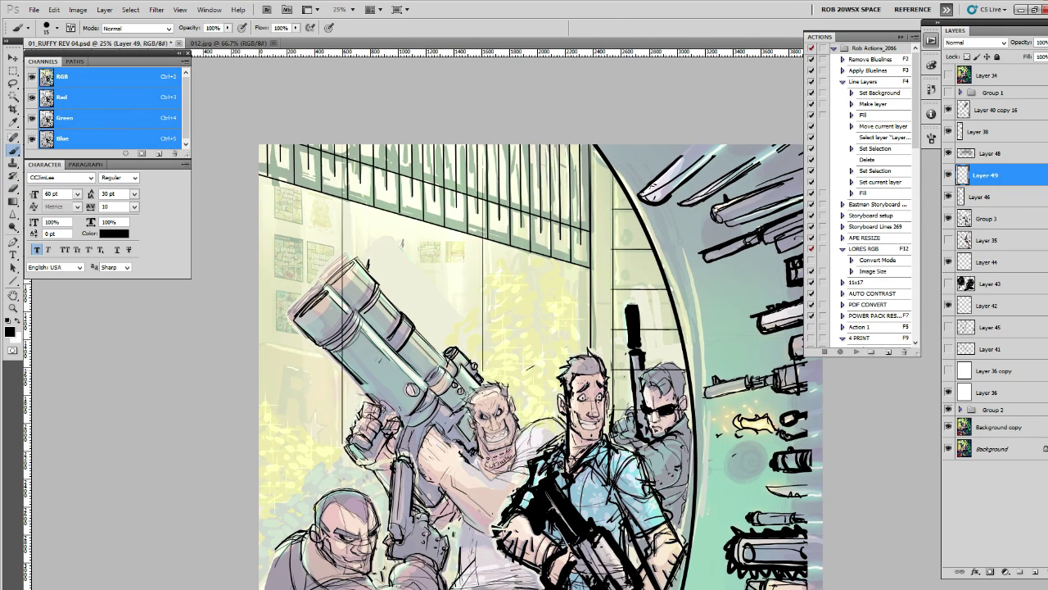
# Step: Add Layer 50 and rule another thin vertical window line further right
pyautogui.press('e')
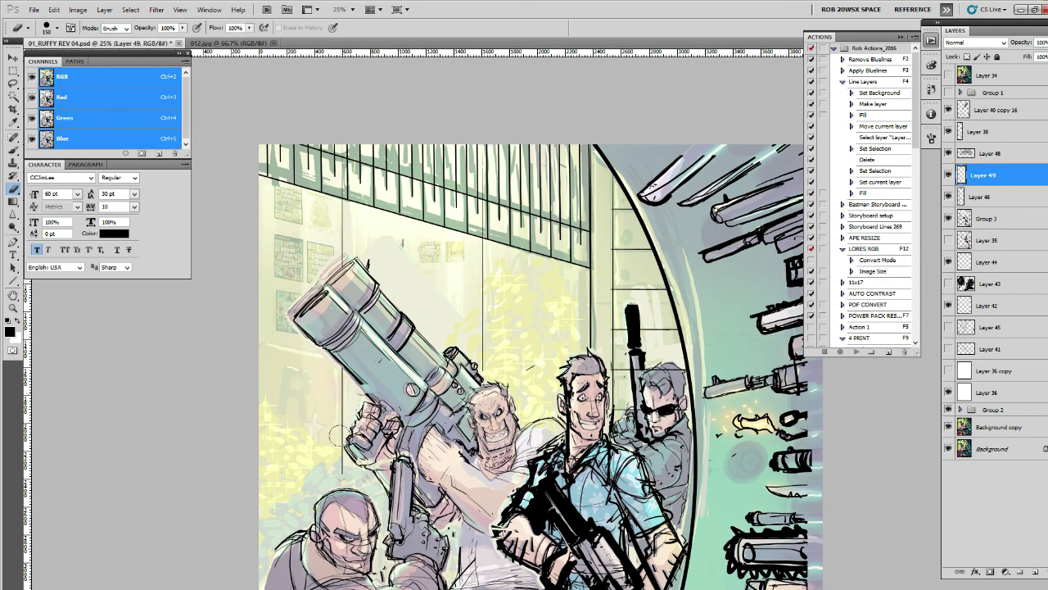
pyautogui.moveTo(340, 446); pyautogui.dragTo(350, 447)
pyautogui.moveTo(531, 424); pyautogui.dragTo(627, 435)
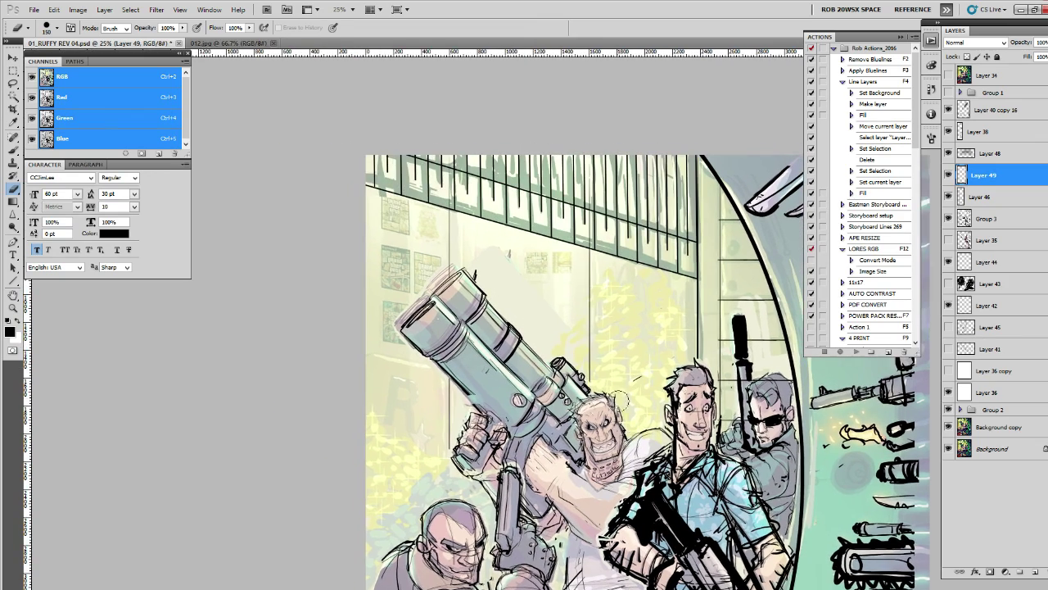
pyautogui.press('b')
pyautogui.moveTo(618, 368); pyautogui.dragTo(627, 374)
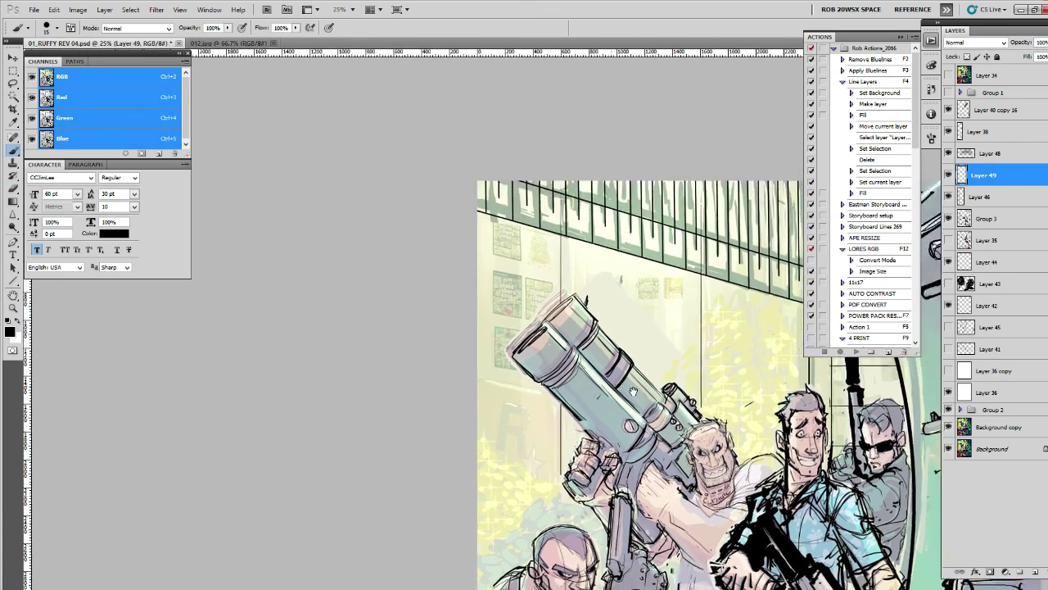
pyautogui.moveTo(489, 365); pyautogui.dragTo(647, 398)
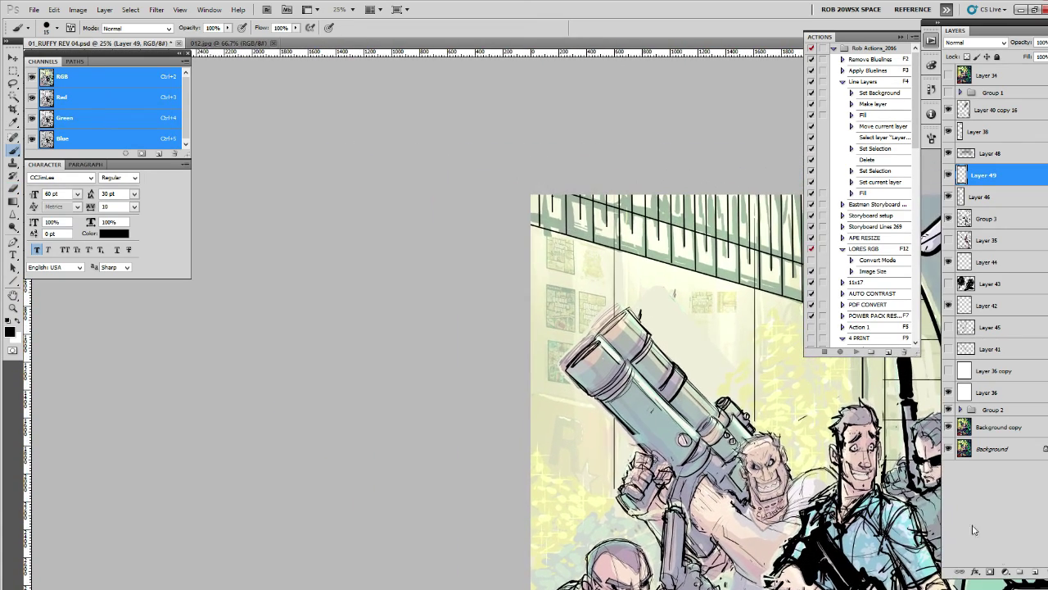
pyautogui.click(1022, 572)
pyautogui.moveTo(549, 286); pyautogui.dragTo(538, 288)
pyautogui.moveTo(561, 196); pyautogui.dragTo(559, 465)
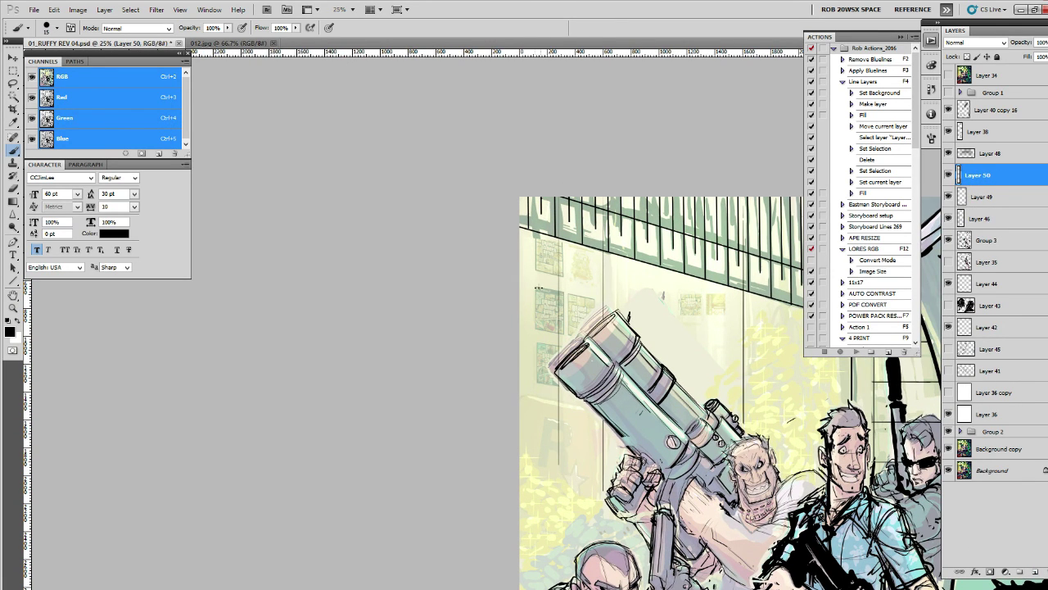
# Step: Rule a horizontal window line and redraw a vertical window line slightly further right
pyautogui.moveTo(734, 390); pyautogui.dragTo(598, 357)
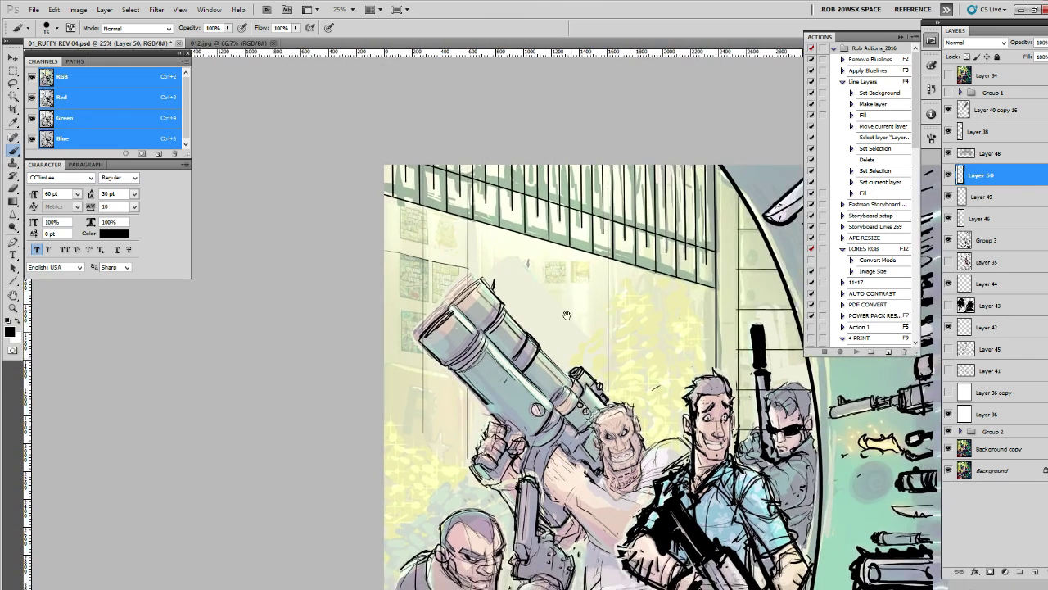
pyautogui.moveTo(472, 267); pyautogui.dragTo(609, 269)
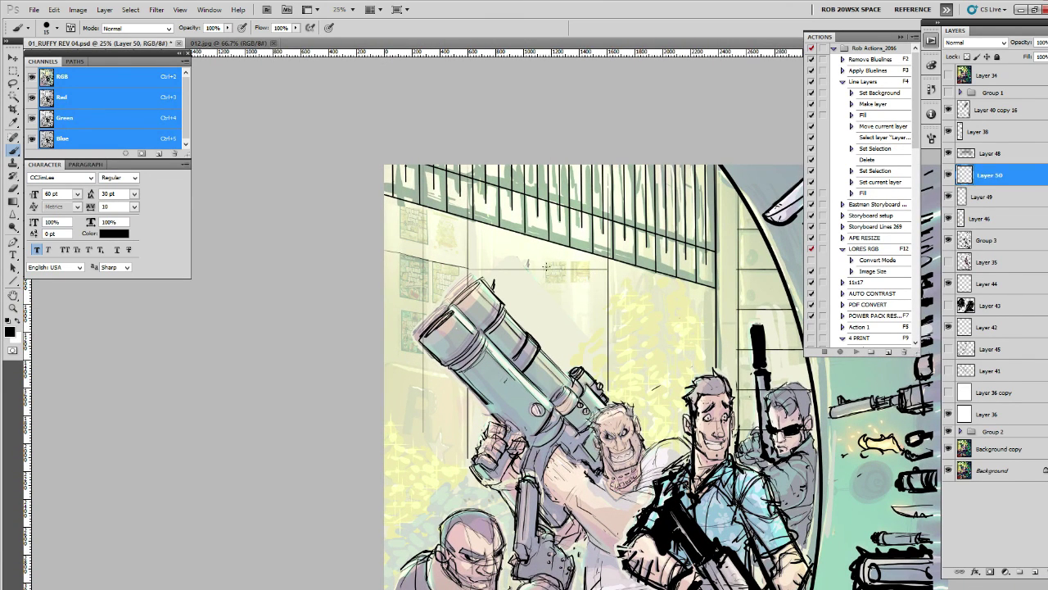
pyautogui.moveTo(545, 270)
pyautogui.mouseDown()
pyautogui.moveTo(544, 164)
pyautogui.moveTo(534, 415)
pyautogui.mouseUp()
pyautogui.hotkey('ctrl', 'z')
pyautogui.hotkey('ctrl', 'z')
pyautogui.moveTo(537, 212); pyautogui.dragTo(538, 433)
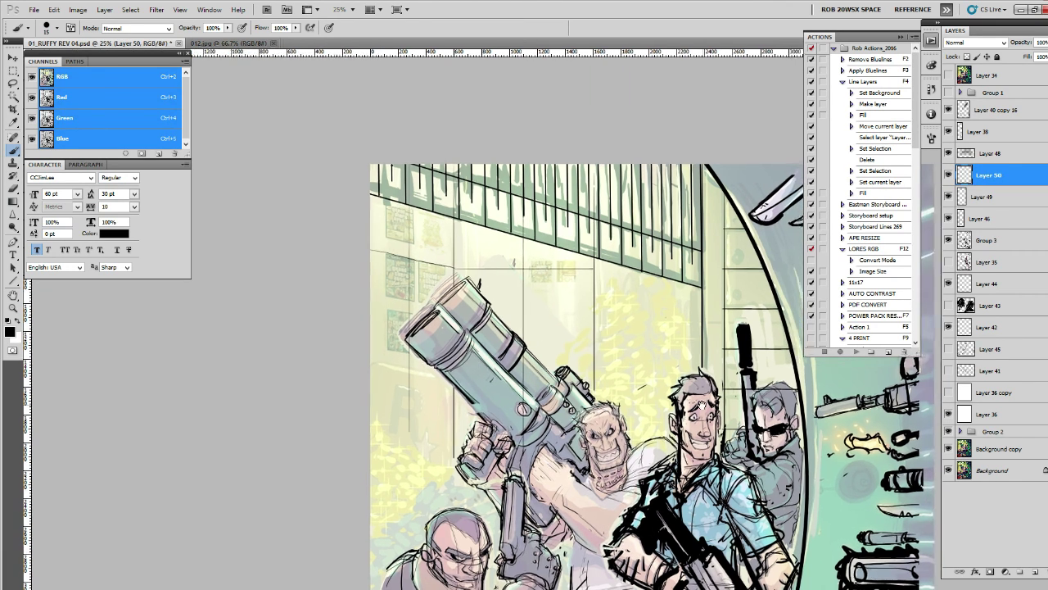
pyautogui.moveTo(577, 326); pyautogui.dragTo(636, 331)
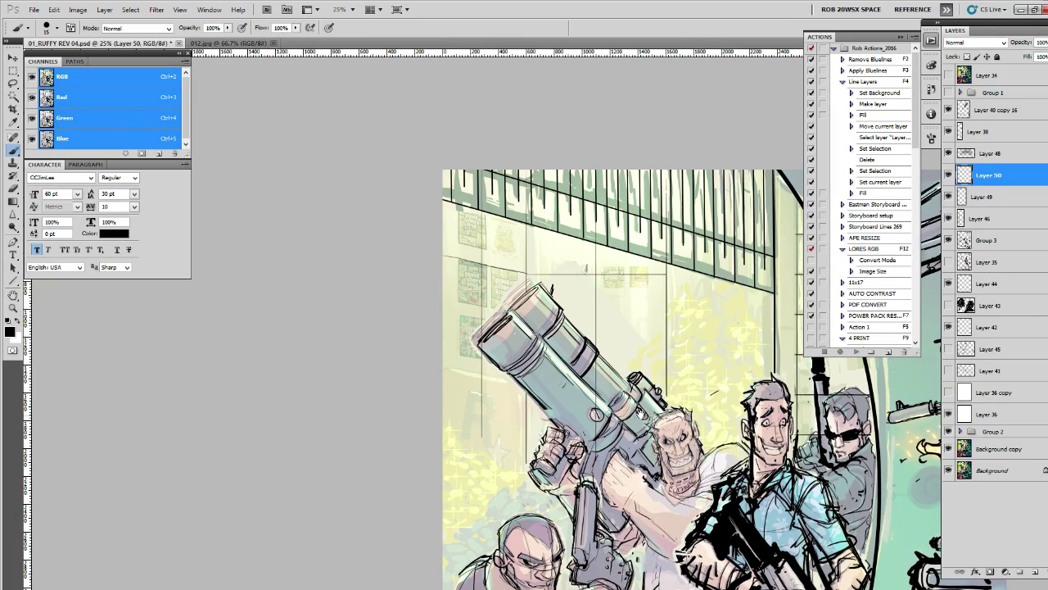
pyautogui.moveTo(639, 354)
pyautogui.mouseDown()
pyautogui.moveTo(620, 309)
pyautogui.moveTo(578, 286)
pyautogui.mouseUp()
# Step: Delete Layer 50 with its grid lines and make Layer 49 visible again
pyautogui.press('e')
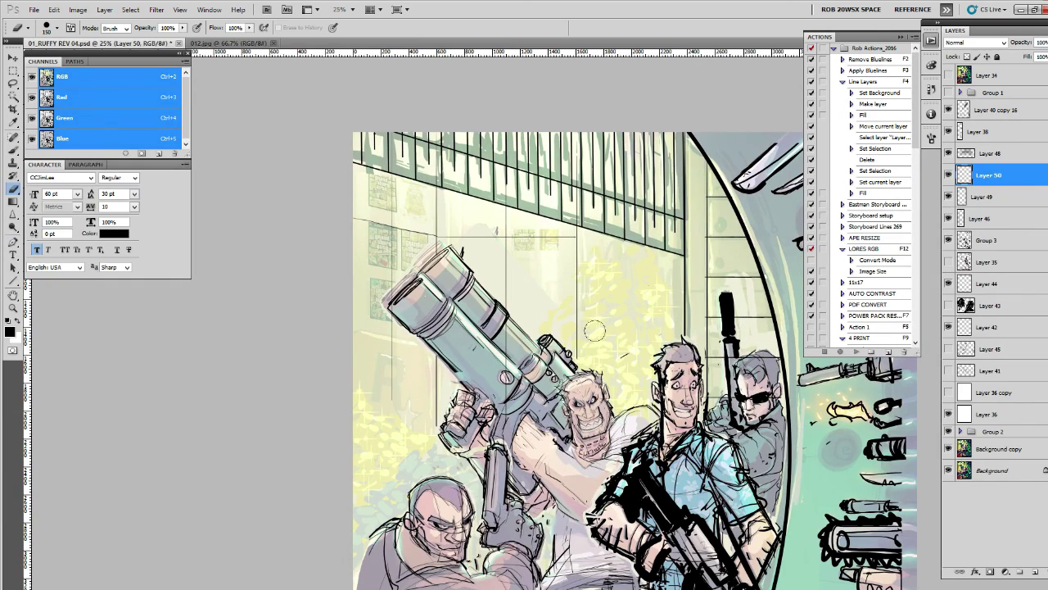
pyautogui.press('Delete')
pyautogui.click(948, 175)
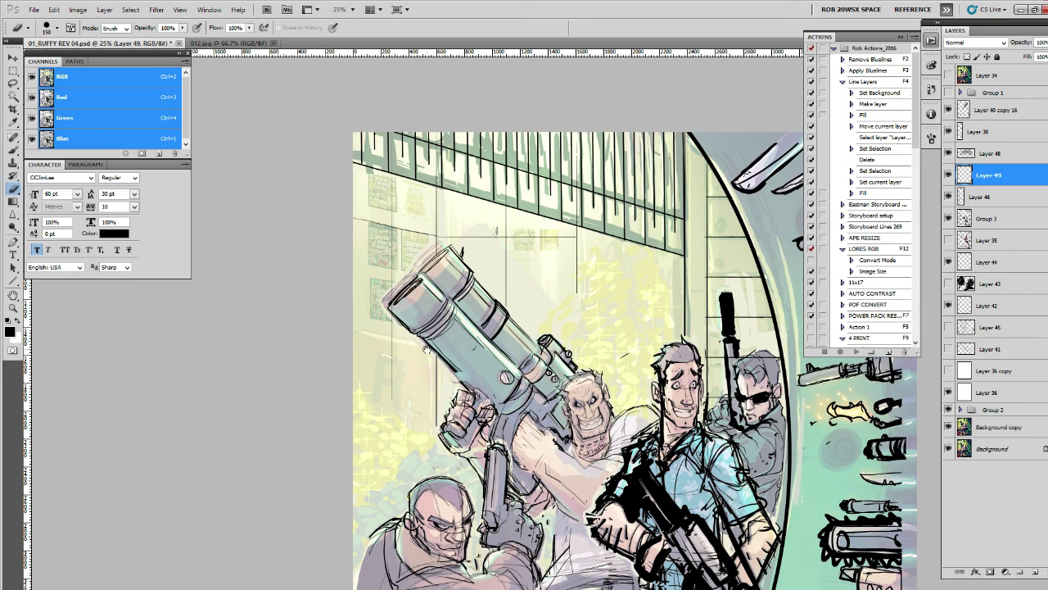
pyautogui.moveTo(667, 400); pyautogui.dragTo(657, 401)
pyautogui.press('b')
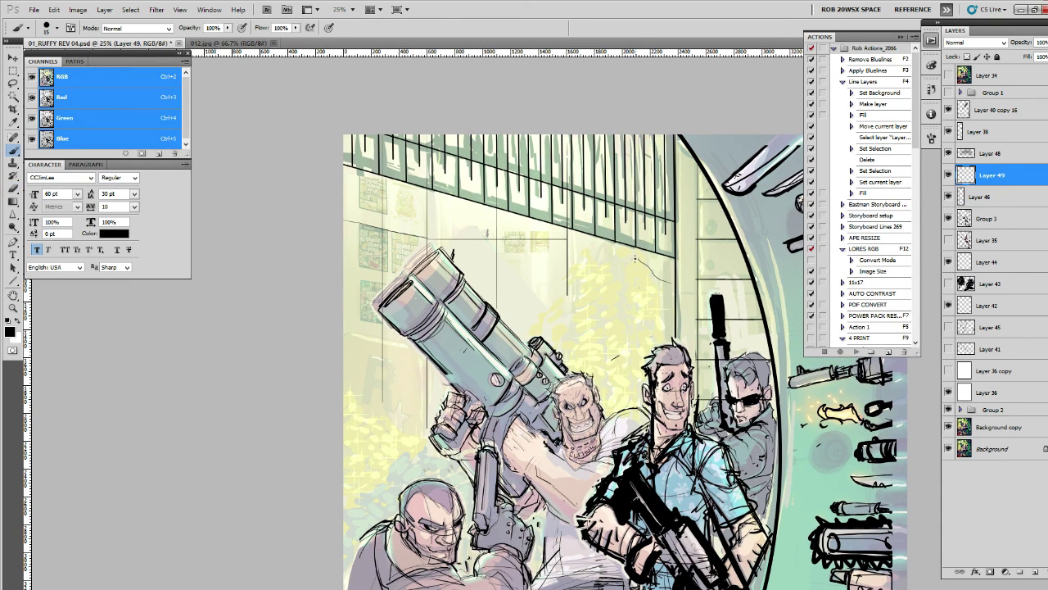
# Step: Sketch diagonal strokes and rubble shapes near the background building behind the gunmen
pyautogui.moveTo(586, 263)
pyautogui.mouseDown()
pyautogui.moveTo(626, 251)
pyautogui.moveTo(531, 331)
pyautogui.mouseUp()
pyautogui.moveTo(615, 305); pyautogui.dragTo(592, 283)
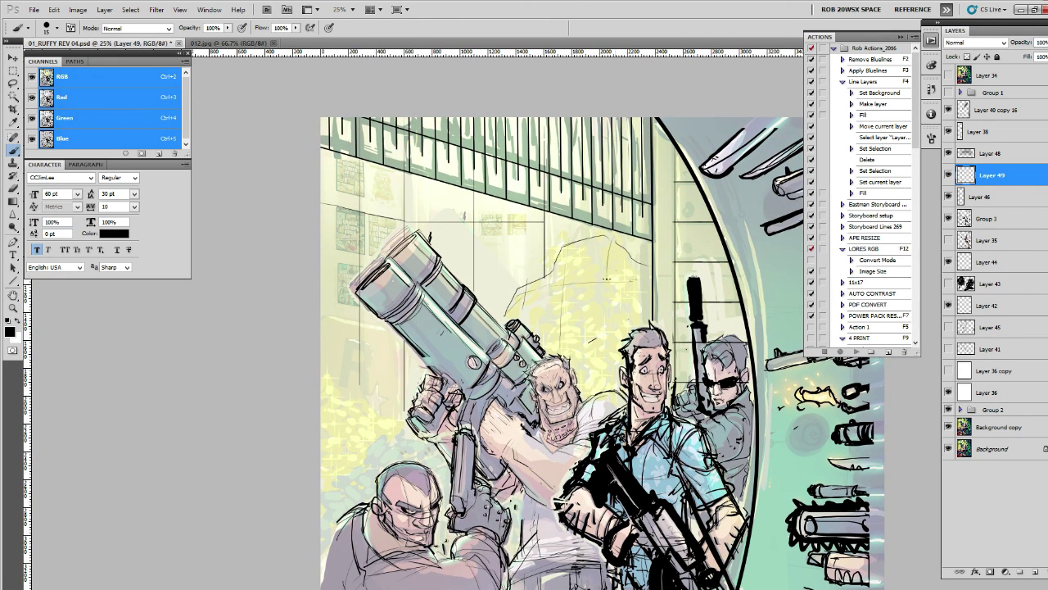
pyautogui.moveTo(607, 237)
pyautogui.mouseDown()
pyautogui.moveTo(639, 259)
pyautogui.moveTo(621, 282)
pyautogui.moveTo(647, 290)
pyautogui.mouseUp()
pyautogui.moveTo(553, 262); pyautogui.dragTo(506, 315)
pyautogui.moveTo(420, 436)
pyautogui.mouseDown()
pyautogui.moveTo(567, 314)
pyautogui.moveTo(539, 303)
pyautogui.moveTo(483, 354)
pyautogui.mouseUp()
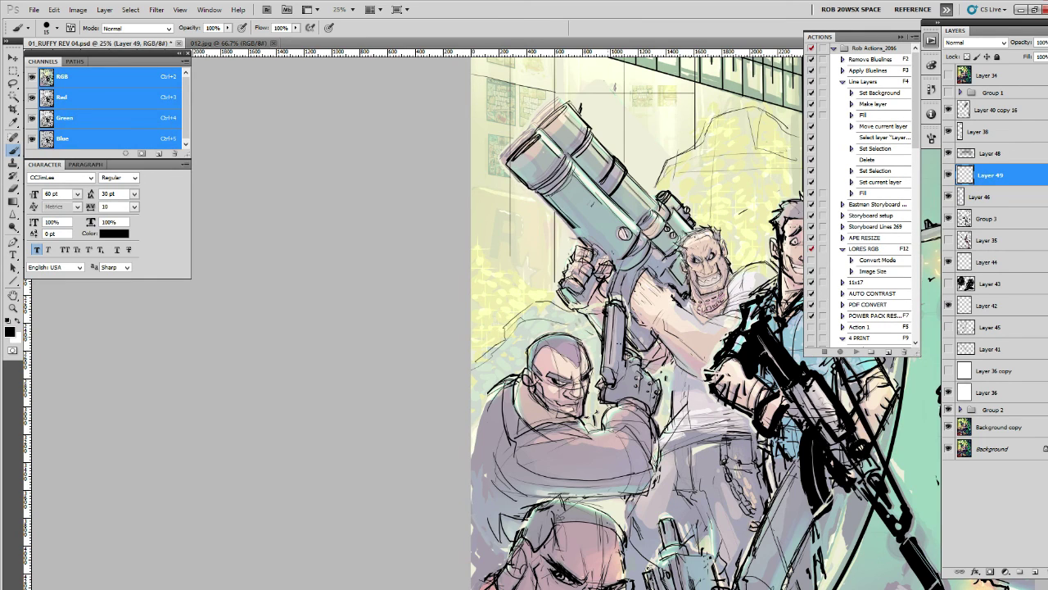
pyautogui.moveTo(588, 331); pyautogui.dragTo(595, 380)
# Step: Sketch an arc left of the bazooka grip, undoing the first stray strokes
pyautogui.moveTo(551, 349)
pyautogui.mouseDown()
pyautogui.moveTo(549, 321)
pyautogui.moveTo(478, 290)
pyautogui.moveTo(553, 329)
pyautogui.moveTo(538, 332)
pyautogui.mouseUp()
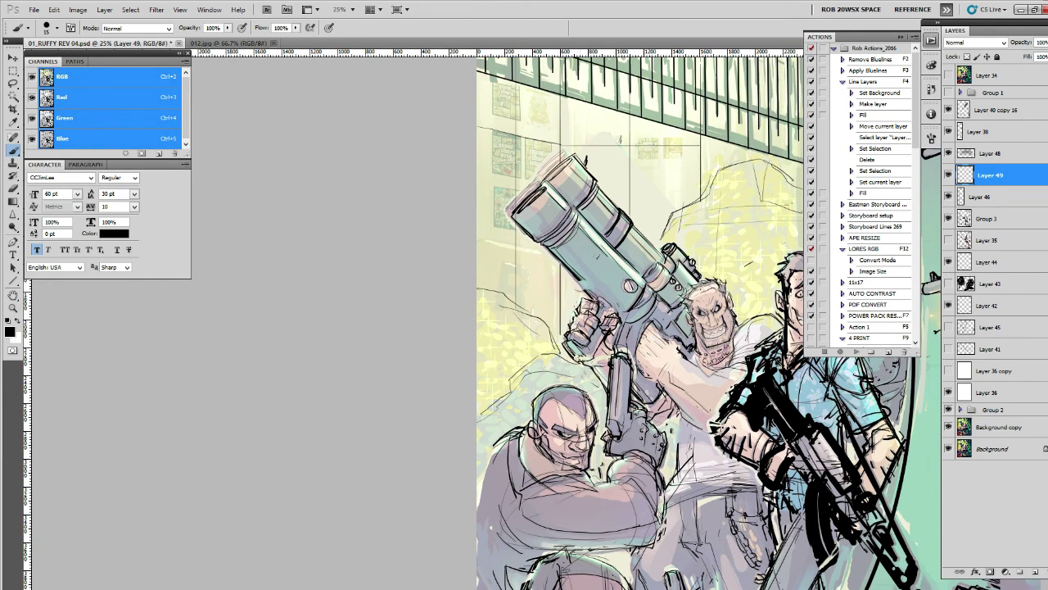
pyautogui.hotkey('ctrl', 'alt', 'z')
pyautogui.hotkey('ctrl', 'alt', 'z')
pyautogui.hotkey('ctrl', 'alt', 'z')
pyautogui.hotkey('ctrl', 'alt', 'z')
pyautogui.moveTo(482, 293)
pyautogui.mouseDown()
pyautogui.moveTo(560, 352)
pyautogui.moveTo(523, 349)
pyautogui.moveTo(530, 362)
pyautogui.mouseUp()
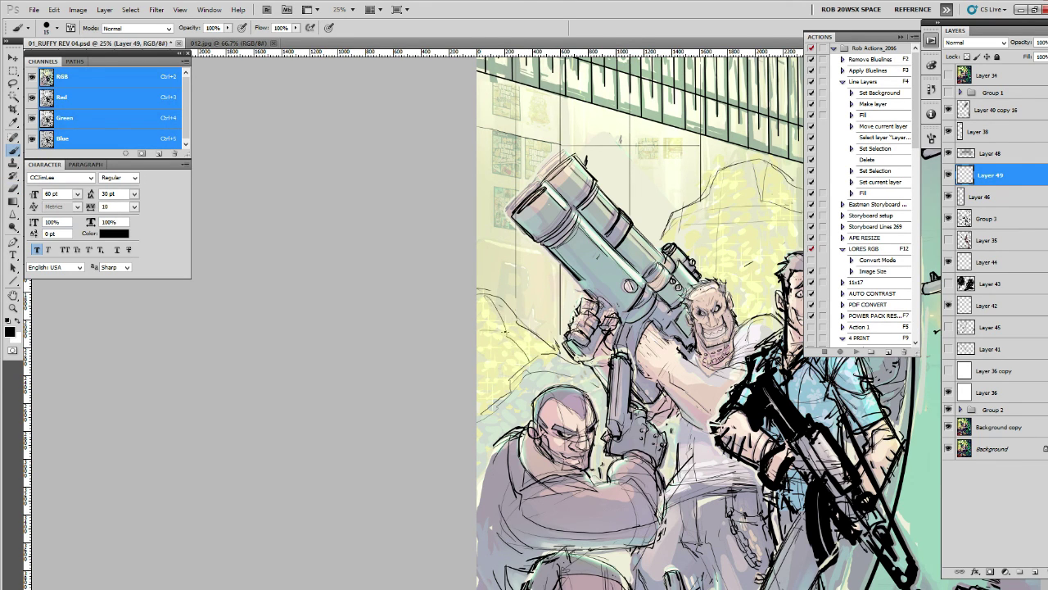
pyautogui.moveTo(713, 344); pyautogui.dragTo(467, 262)
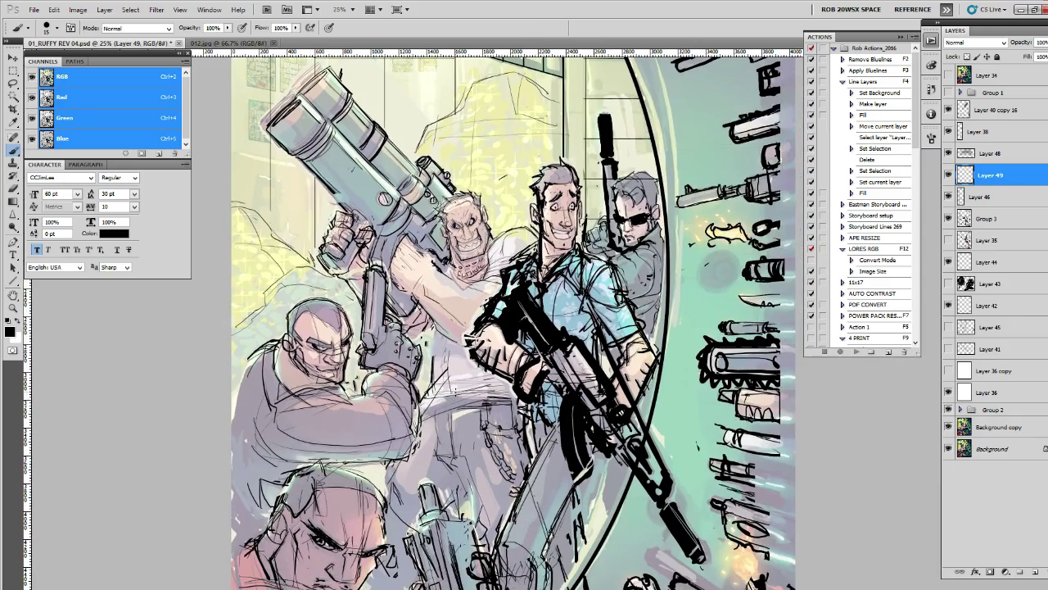
pyautogui.moveTo(623, 515)
pyautogui.mouseDown()
pyautogui.moveTo(655, 278)
pyautogui.moveTo(626, 418)
pyautogui.mouseUp()
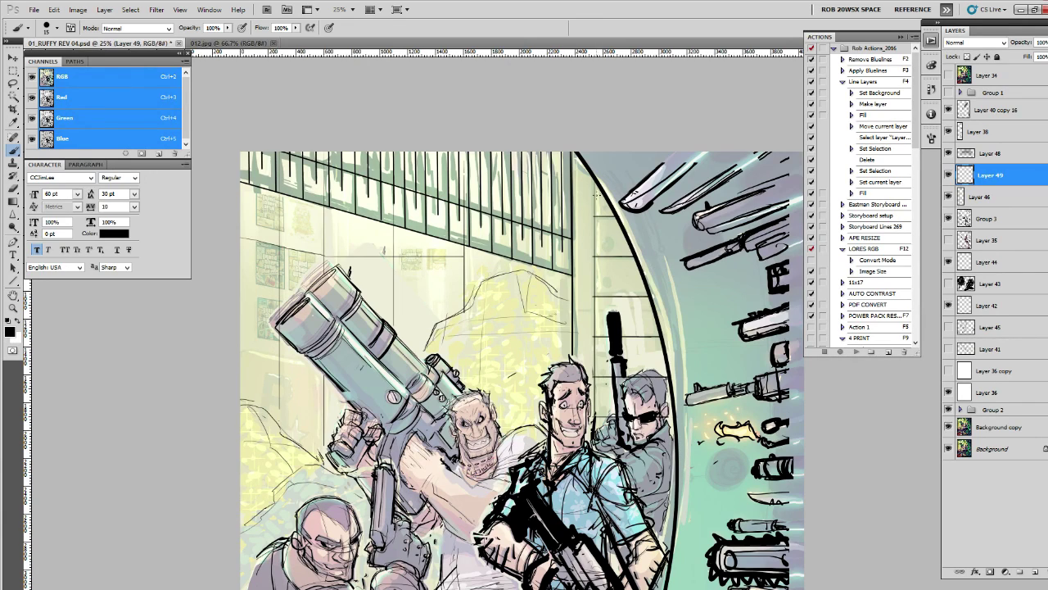
# Step: Draw a long vertical line on the back wall, discarding two trial ladder rungs
pyautogui.moveTo(593, 175); pyautogui.dragTo(592, 426)
pyautogui.moveTo(594, 255); pyautogui.dragTo(631, 255)
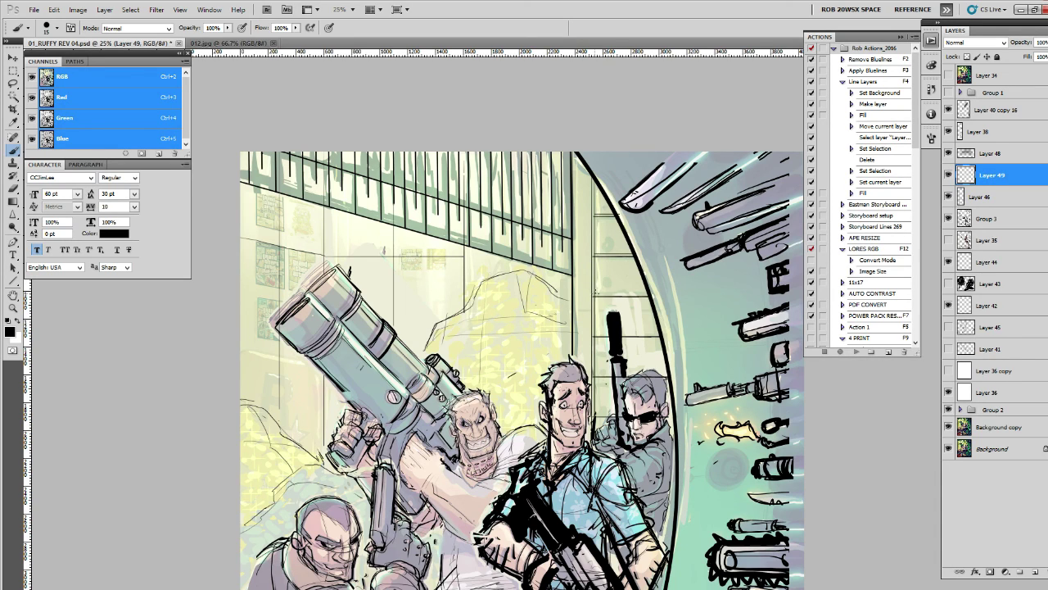
pyautogui.moveTo(594, 293); pyautogui.dragTo(655, 300)
pyautogui.hotkey('ctrl', 'alt', 'z')
pyautogui.hotkey('ctrl', 'alt', 'z')
pyautogui.hotkey('ctrl', 'alt', 'z')
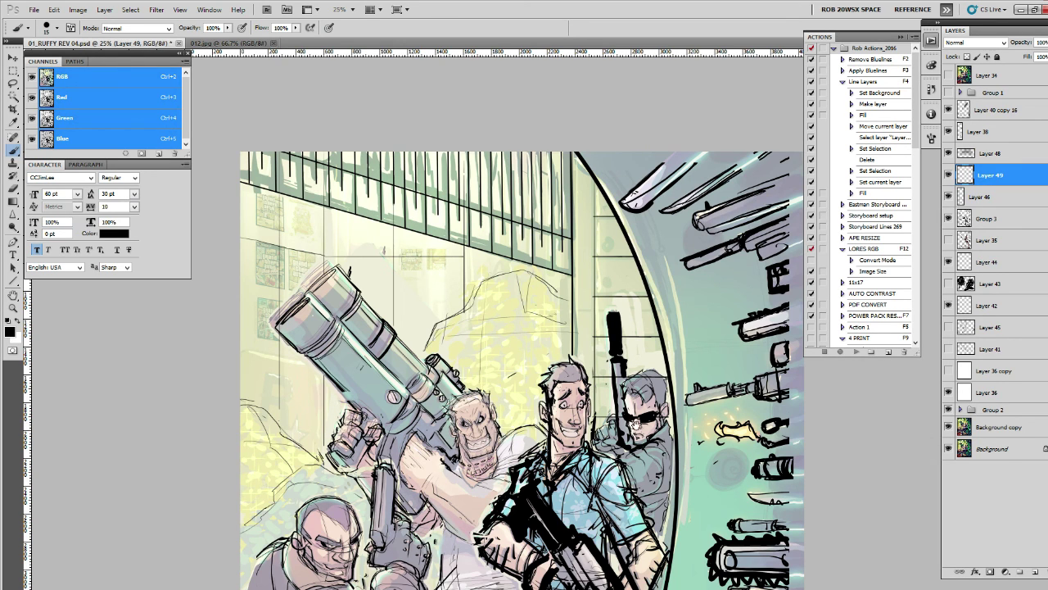
# Step: Check Layer 49 by hiding and reshowing it, then make Layer 46 active with the Eraser
pyautogui.scroll(-4, 632, 424)
pyautogui.scroll(-1, 647, 344)
pyautogui.scroll(-1, 665, 260)
pyautogui.scroll(-1, 664, 261)
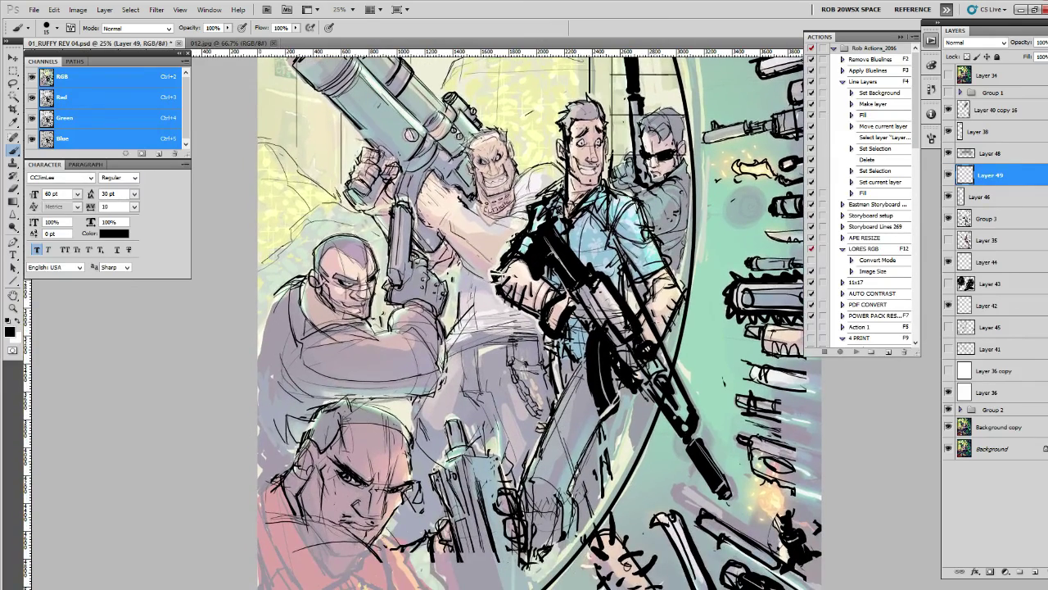
pyautogui.click(949, 175)
pyautogui.click(949, 197)
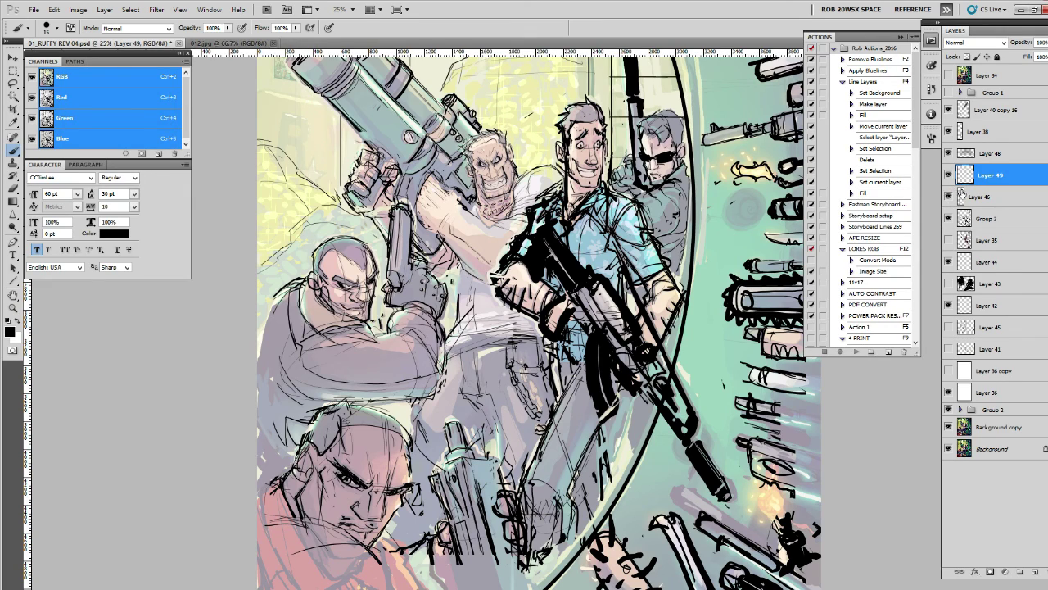
pyautogui.click(960, 195)
pyautogui.press('e')
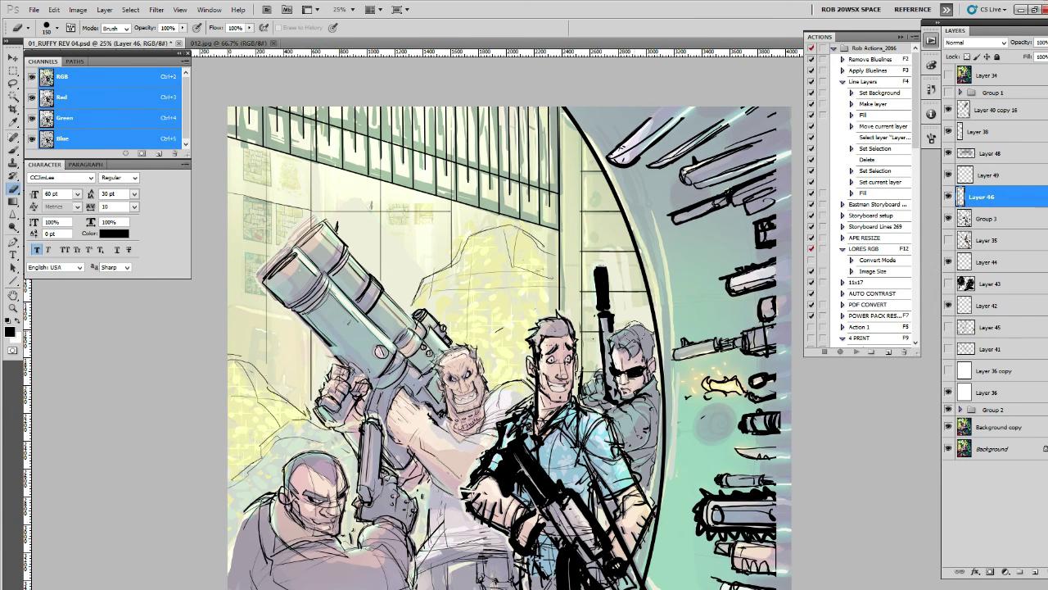
# Step: Hide the colour painting and add a new empty layer with the Brush for inking
pyautogui.click(949, 370)
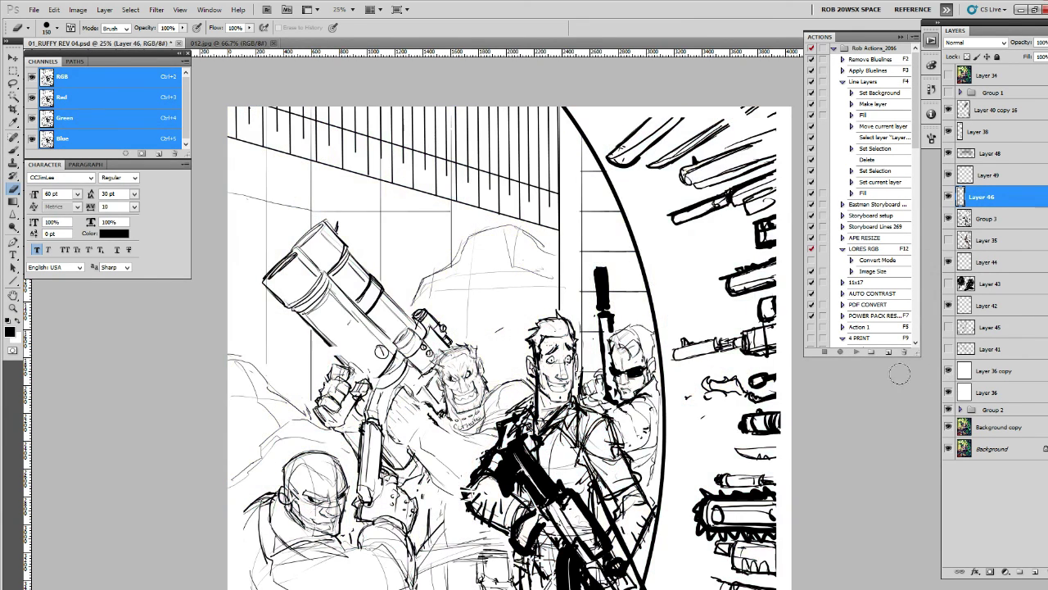
pyautogui.scroll(-2, 770, 330)
pyautogui.scroll(-2, 774, 286)
pyautogui.scroll(-2, 774, 303)
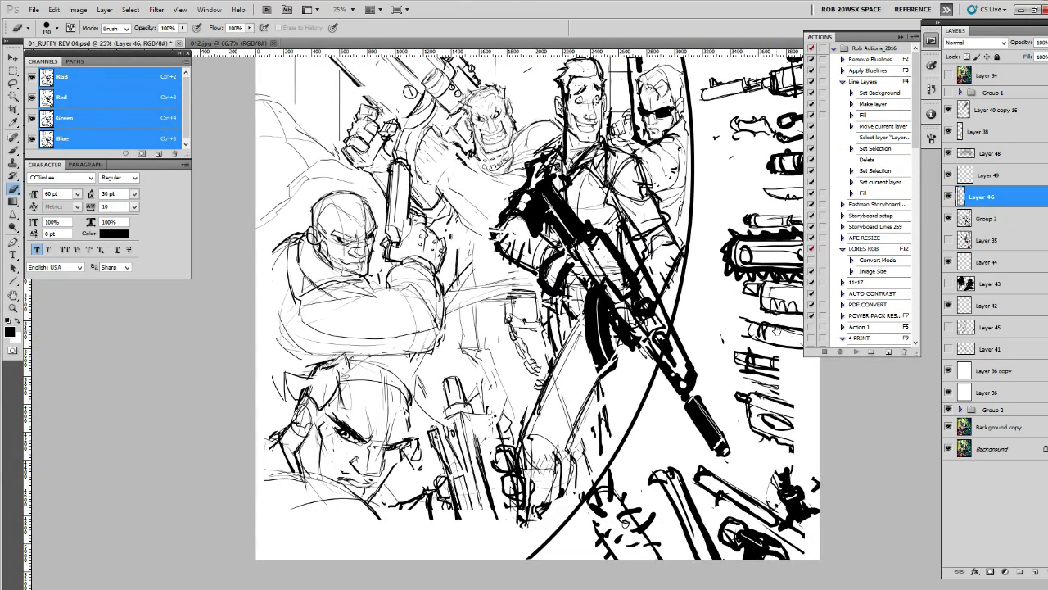
pyautogui.moveTo(777, 363); pyautogui.dragTo(782, 348)
pyautogui.press('b')
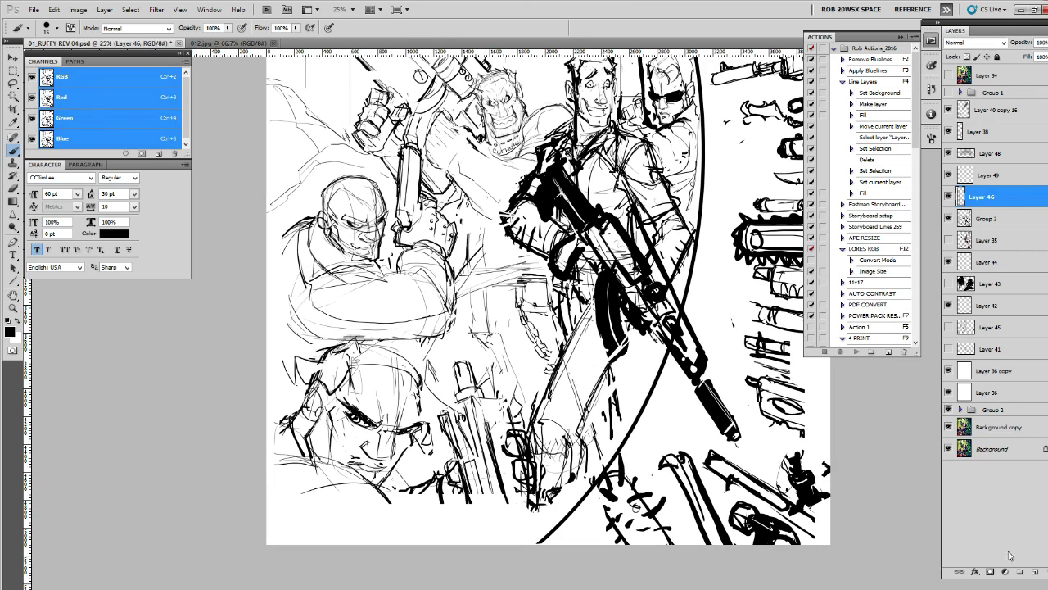
pyautogui.click(1030, 571)
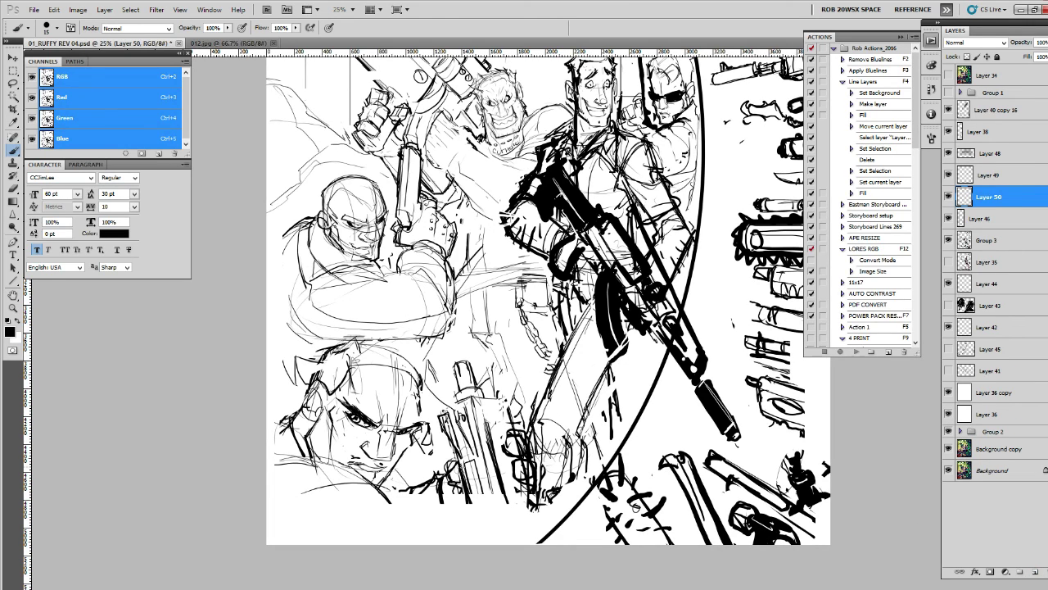
# Step: Ink bold black lines along the bottom guns and around the lower figure
pyautogui.moveTo(481, 544); pyautogui.dragTo(472, 503)
pyautogui.moveTo(523, 545); pyautogui.dragTo(510, 505)
pyautogui.moveTo(477, 545); pyautogui.dragTo(461, 484)
pyautogui.moveTo(516, 544)
pyautogui.mouseDown()
pyautogui.moveTo(498, 480)
pyautogui.moveTo(534, 504)
pyautogui.moveTo(531, 485)
pyautogui.mouseUp()
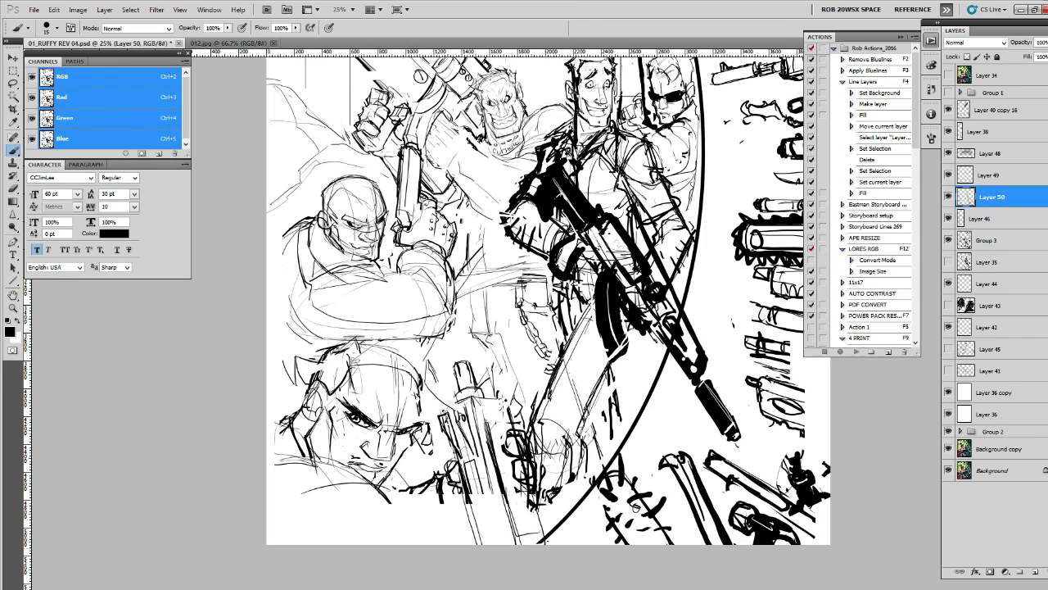
pyautogui.moveTo(555, 527)
pyautogui.mouseDown()
pyautogui.moveTo(541, 513)
pyautogui.moveTo(547, 540)
pyautogui.moveTo(578, 544)
pyautogui.moveTo(563, 526)
pyautogui.moveTo(537, 526)
pyautogui.moveTo(544, 516)
pyautogui.mouseUp()
pyautogui.moveTo(559, 518)
pyautogui.mouseDown()
pyautogui.moveTo(542, 528)
pyautogui.moveTo(583, 546)
pyautogui.mouseUp()
pyautogui.moveTo(390, 501); pyautogui.dragTo(380, 511)
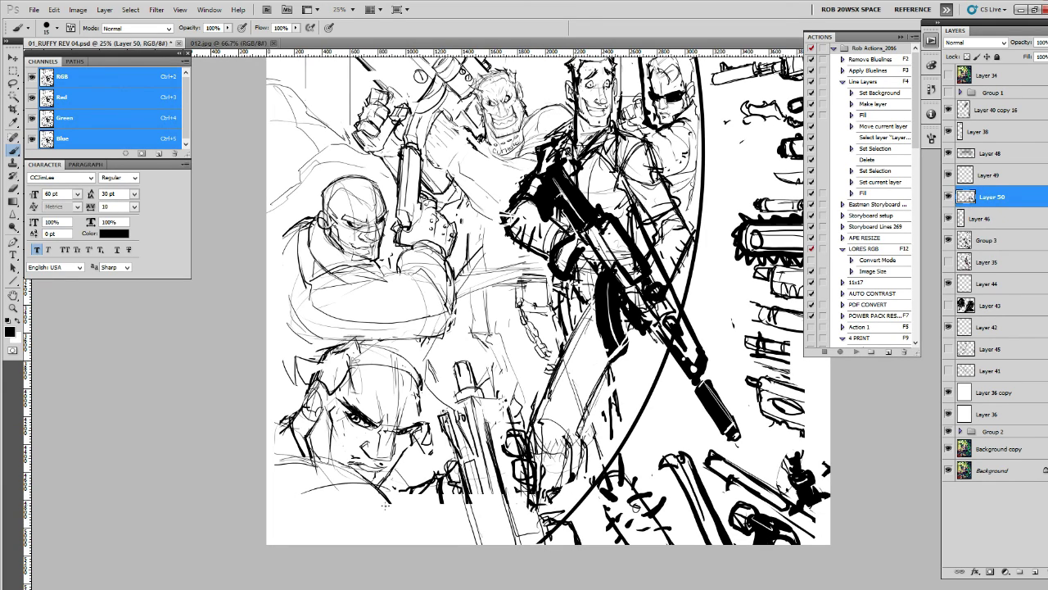
pyautogui.moveTo(344, 470); pyautogui.dragTo(397, 539)
pyautogui.moveTo(290, 504)
pyautogui.mouseDown()
pyautogui.moveTo(268, 544)
pyautogui.moveTo(403, 532)
pyautogui.mouseUp()
pyautogui.moveTo(398, 494); pyautogui.dragTo(387, 544)
pyautogui.moveTo(404, 539); pyautogui.dragTo(357, 537)
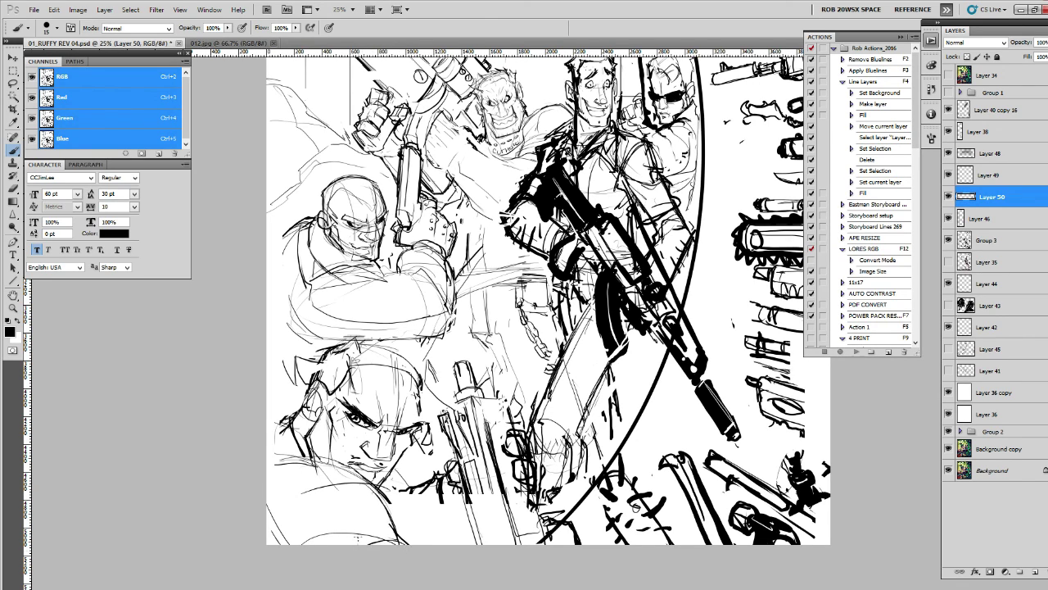
# Step: Ink the lower character's ear and chin, the bottom-centre gun, and the left figure's arm and back
pyautogui.moveTo(296, 403)
pyautogui.mouseDown()
pyautogui.moveTo(290, 441)
pyautogui.moveTo(262, 420)
pyautogui.moveTo(265, 408)
pyautogui.mouseUp()
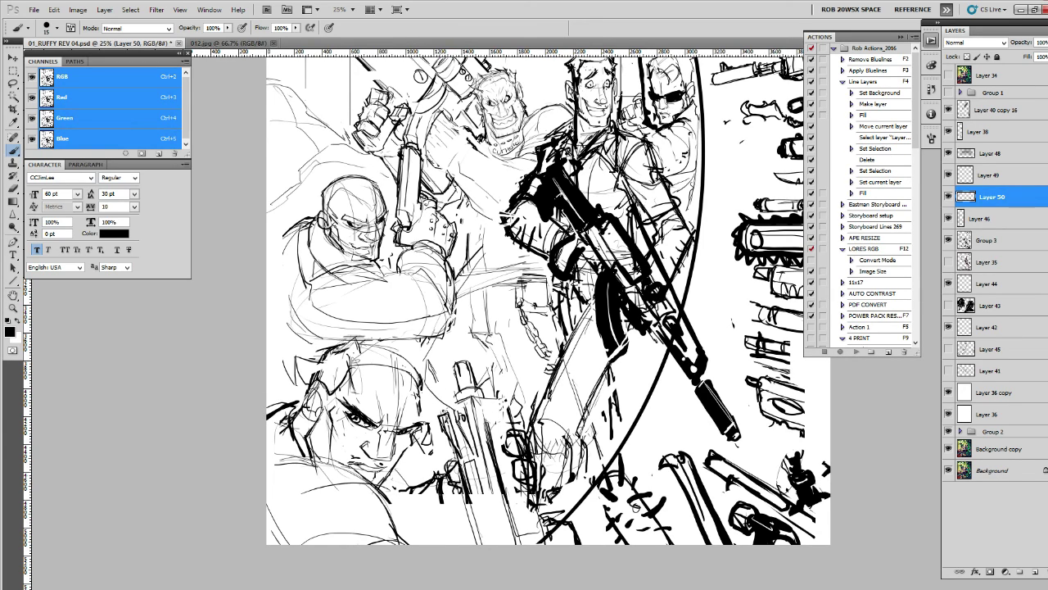
pyautogui.moveTo(457, 527)
pyautogui.mouseDown()
pyautogui.moveTo(436, 488)
pyautogui.moveTo(416, 534)
pyautogui.mouseUp()
pyautogui.moveTo(422, 490); pyautogui.dragTo(385, 497)
pyautogui.moveTo(288, 393); pyautogui.dragTo(267, 404)
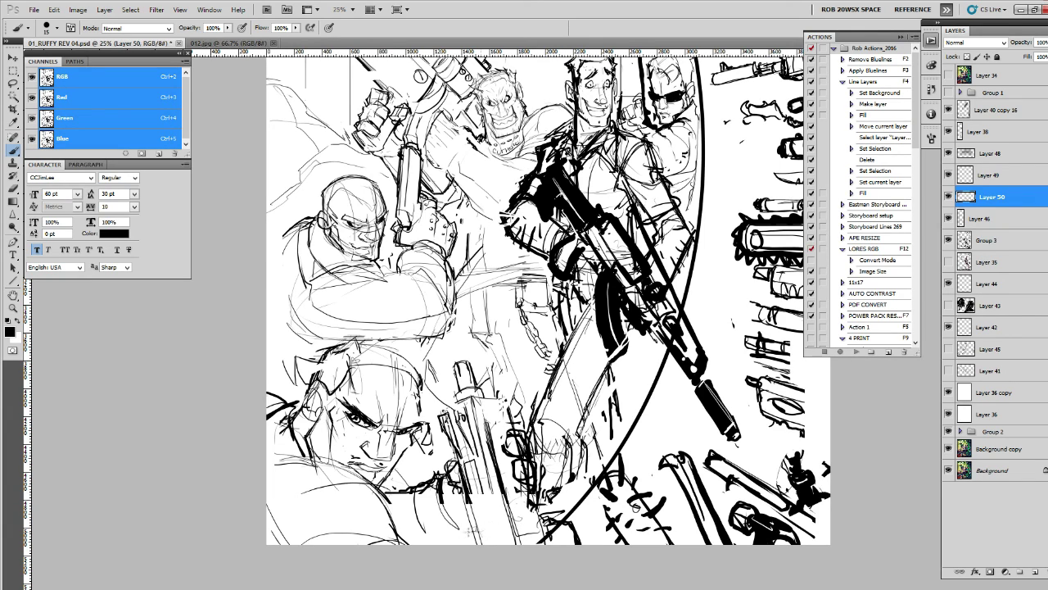
pyautogui.moveTo(447, 494)
pyautogui.mouseDown()
pyautogui.moveTo(459, 539)
pyautogui.moveTo(436, 542)
pyautogui.mouseUp()
pyautogui.moveTo(407, 491); pyautogui.dragTo(416, 546)
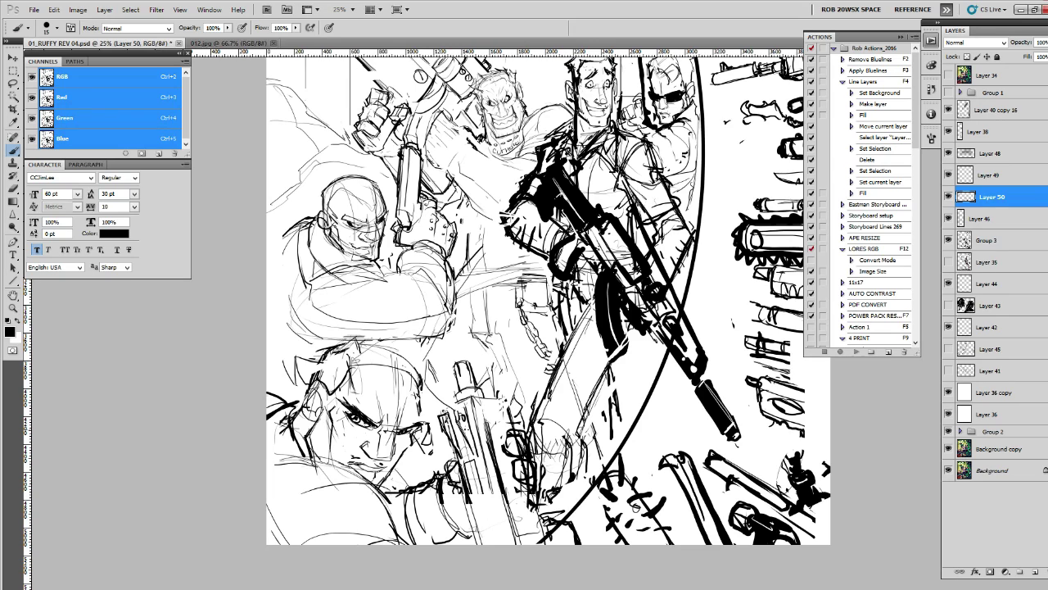
pyautogui.moveTo(269, 457); pyautogui.dragTo(284, 461)
pyautogui.moveTo(273, 241)
pyautogui.mouseDown()
pyautogui.moveTo(290, 326)
pyautogui.moveTo(324, 340)
pyautogui.moveTo(316, 335)
pyautogui.mouseUp()
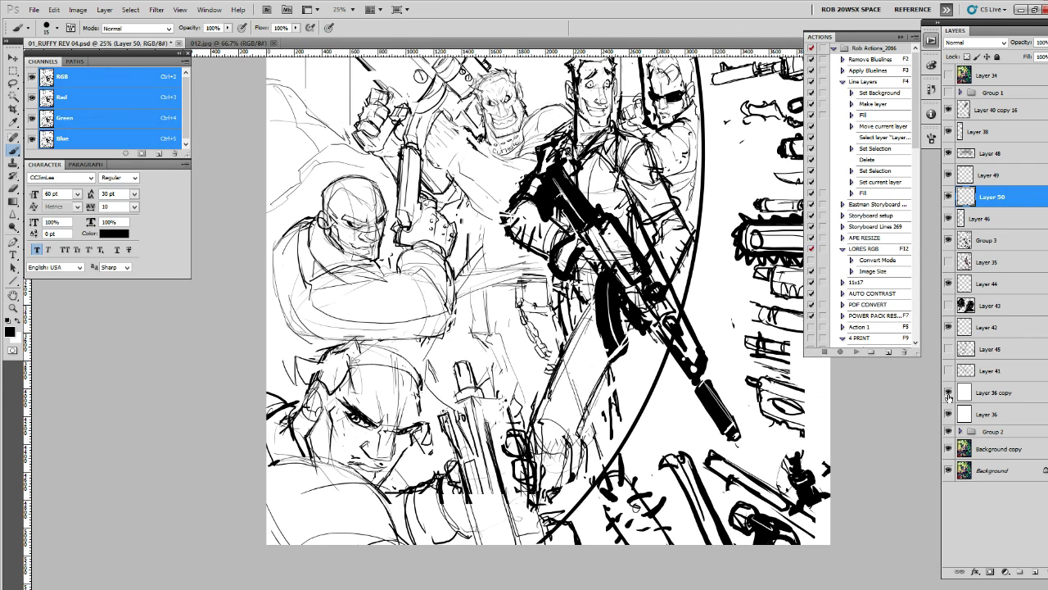
# Step: Show the colour again, darken the left figure's back line, and compare with Group 3
pyautogui.click(949, 395)
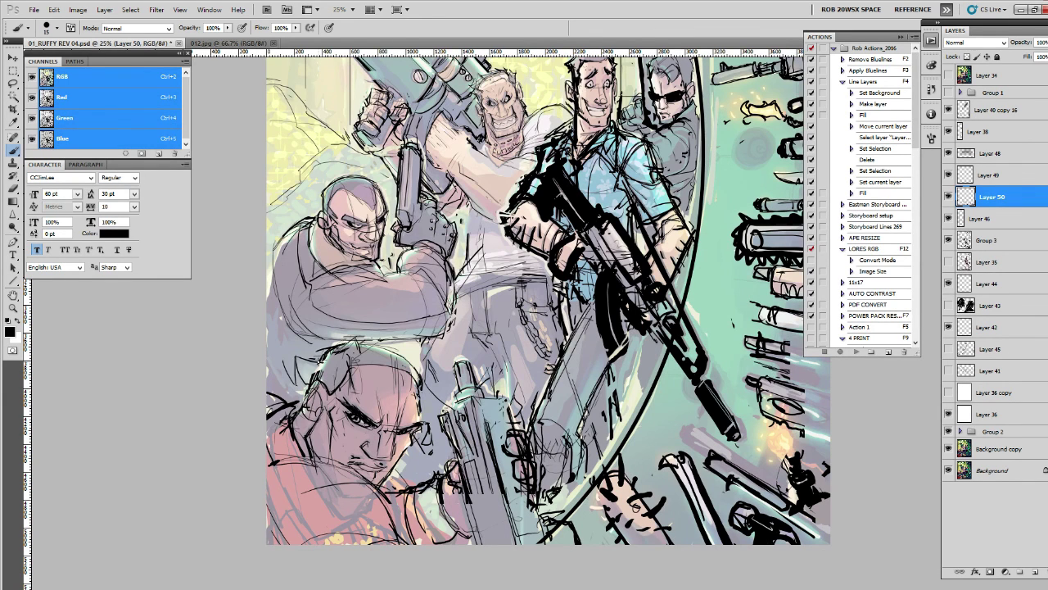
pyautogui.click(332, 282)
pyautogui.moveTo(298, 221)
pyautogui.mouseDown()
pyautogui.moveTo(270, 318)
pyautogui.moveTo(282, 377)
pyautogui.moveTo(304, 391)
pyautogui.mouseUp()
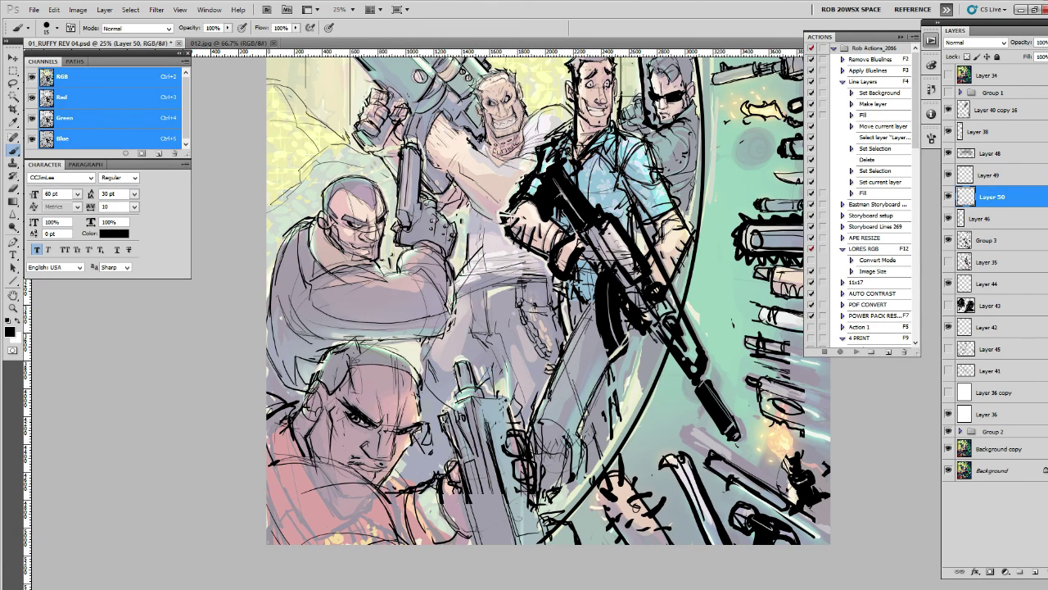
pyautogui.click(948, 238)
pyautogui.click(987, 240)
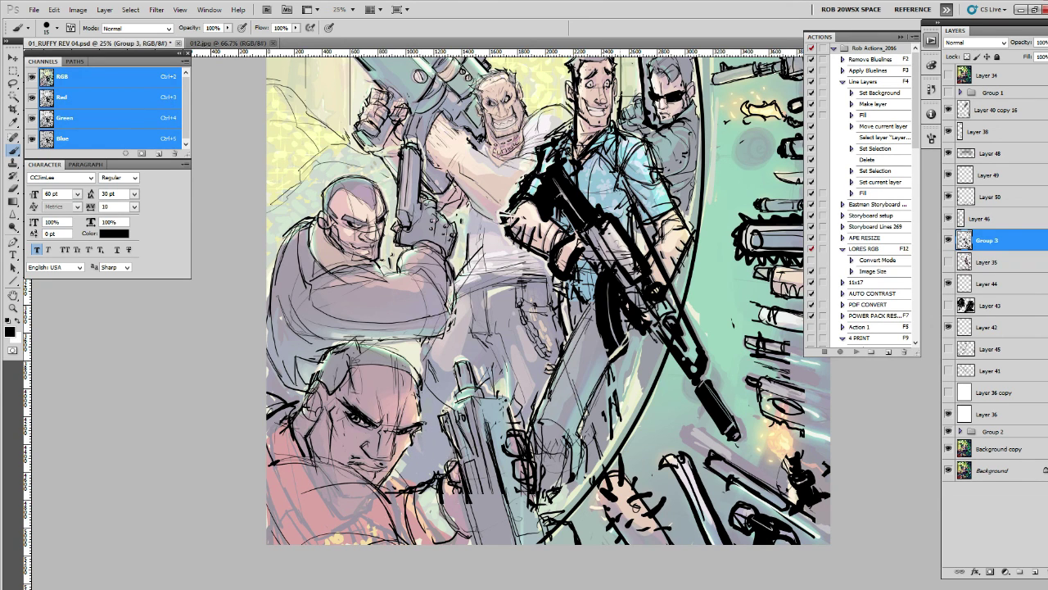
# Step: Sketch and shade a round target beside the muzzle flash
pyautogui.moveTo(603, 200); pyautogui.dragTo(601, 309)
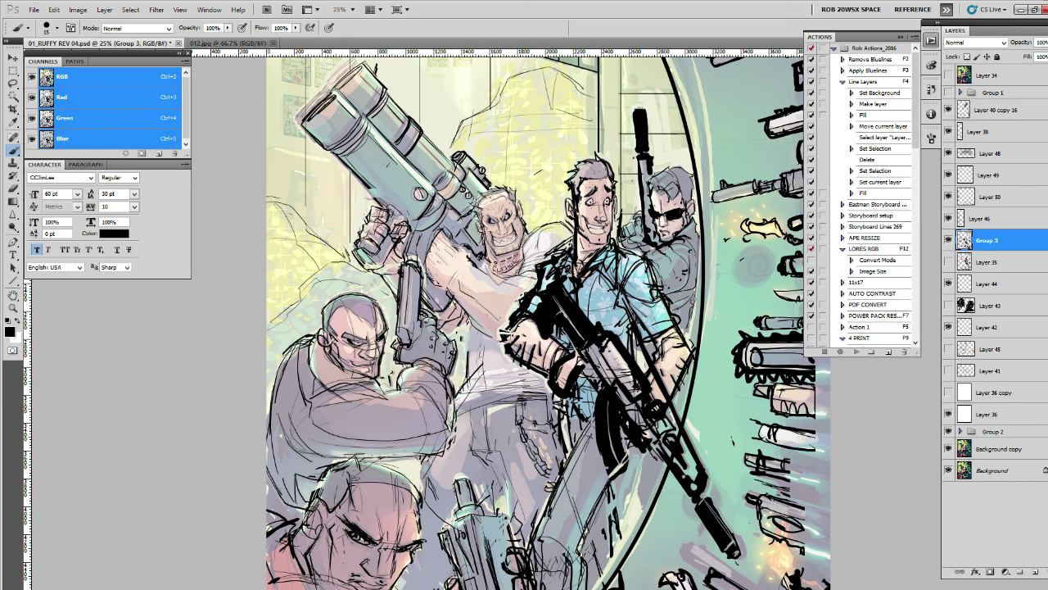
pyautogui.moveTo(711, 302); pyautogui.dragTo(584, 412)
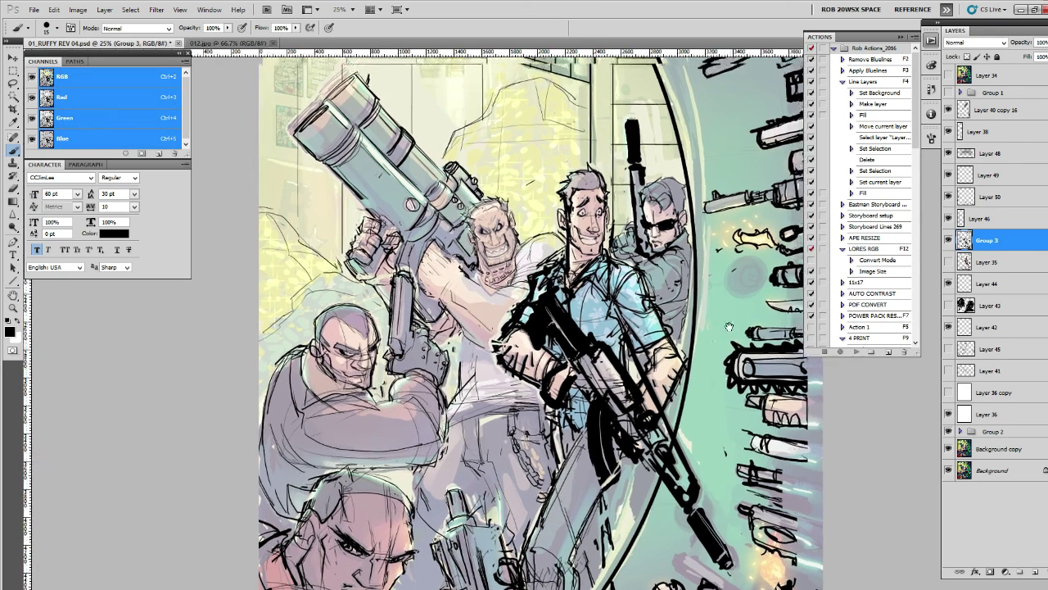
pyautogui.moveTo(627, 351)
pyautogui.mouseDown()
pyautogui.moveTo(612, 382)
pyautogui.moveTo(648, 373)
pyautogui.moveTo(647, 385)
pyautogui.moveTo(615, 349)
pyautogui.mouseUp()
pyautogui.moveTo(611, 385)
pyautogui.mouseDown()
pyautogui.moveTo(647, 359)
pyautogui.moveTo(616, 364)
pyautogui.moveTo(643, 378)
pyautogui.moveTo(644, 360)
pyautogui.moveTo(637, 381)
pyautogui.moveTo(600, 409)
pyautogui.mouseUp()
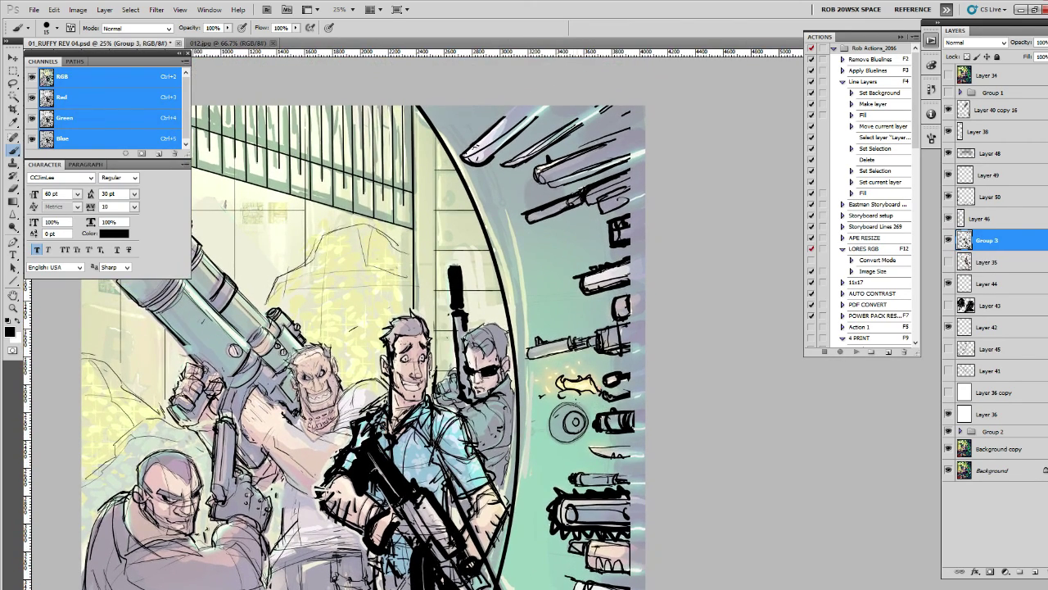
# Step: Copy the round target to its own layer, move it into the upper weapons rack and rotate it -22.67°
pyautogui.press('l')
pyautogui.moveTo(579, 396); pyautogui.dragTo(594, 398)
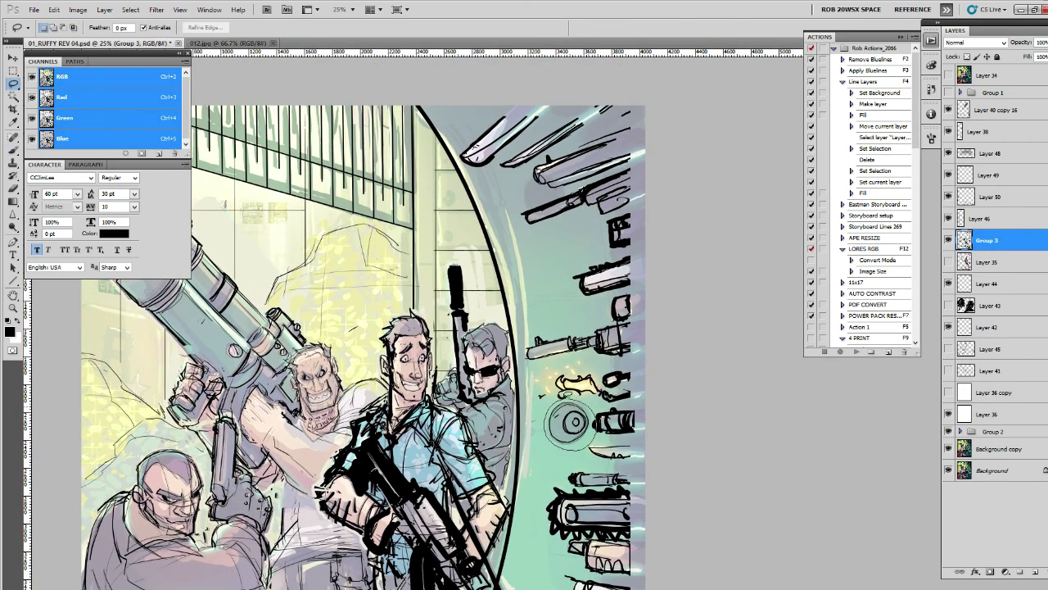
pyautogui.hotkey('ctrl', 'j')
pyautogui.press('v')
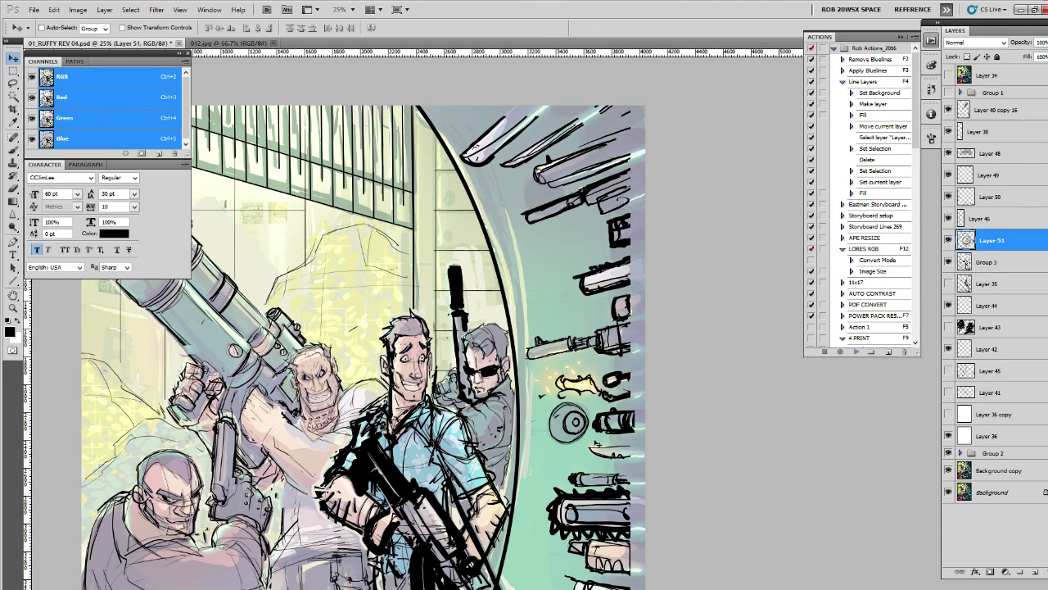
pyautogui.moveTo(597, 443)
pyautogui.mouseDown()
pyautogui.moveTo(570, 215)
pyautogui.moveTo(532, 223)
pyautogui.mouseUp()
pyautogui.hotkey('ctrl', 't')
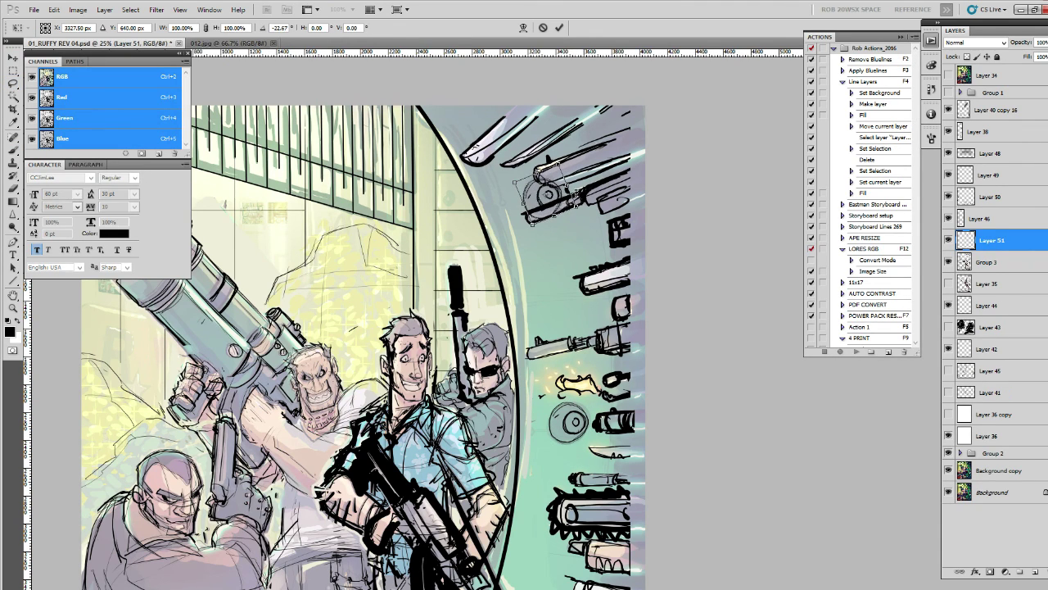
pyautogui.press('Return')
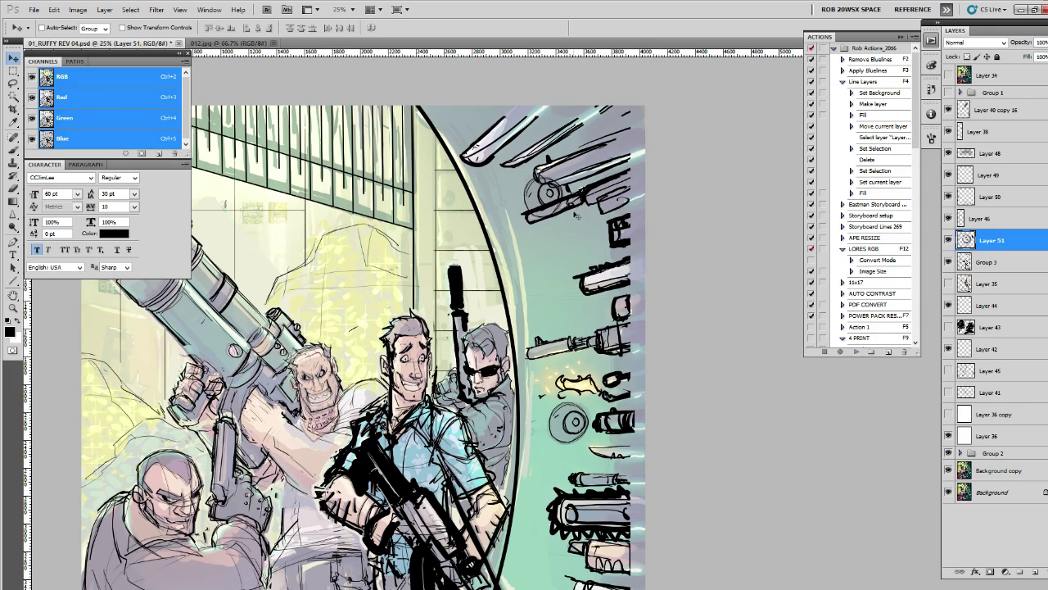
# Step: From Group 3, copy a second round piece onto a new layer and move it up and left
pyautogui.press('e')
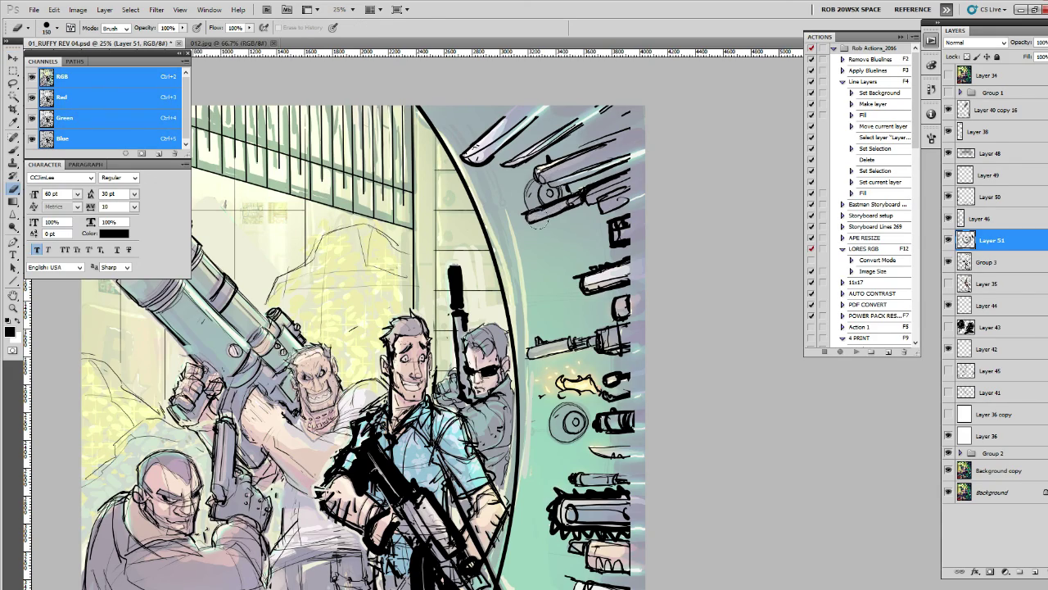
pyautogui.scroll(-5, 573, 220)
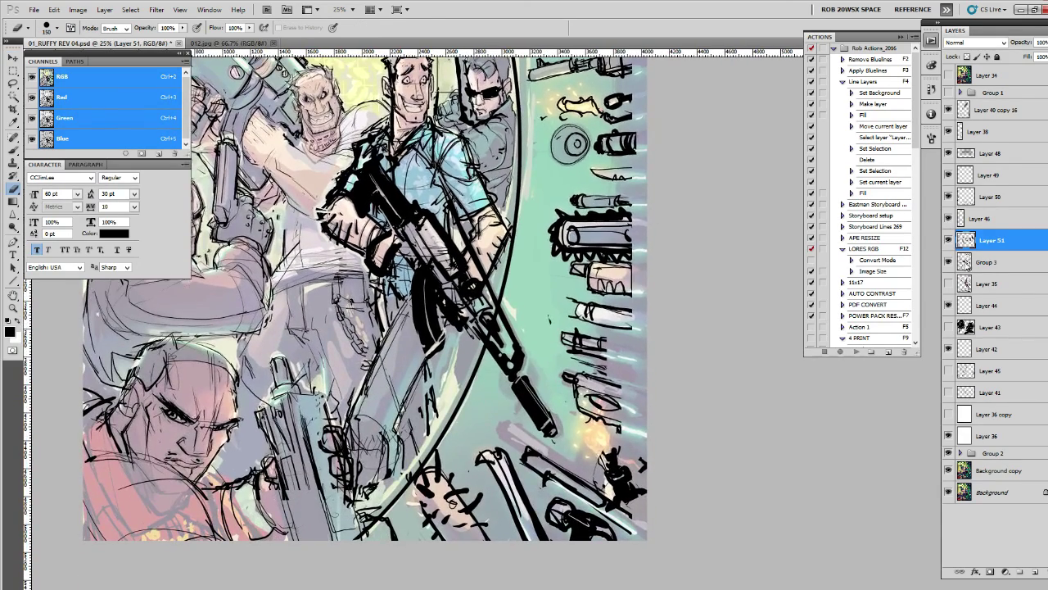
pyautogui.click(967, 266)
pyautogui.scroll(2, 642, 267)
pyautogui.press('l')
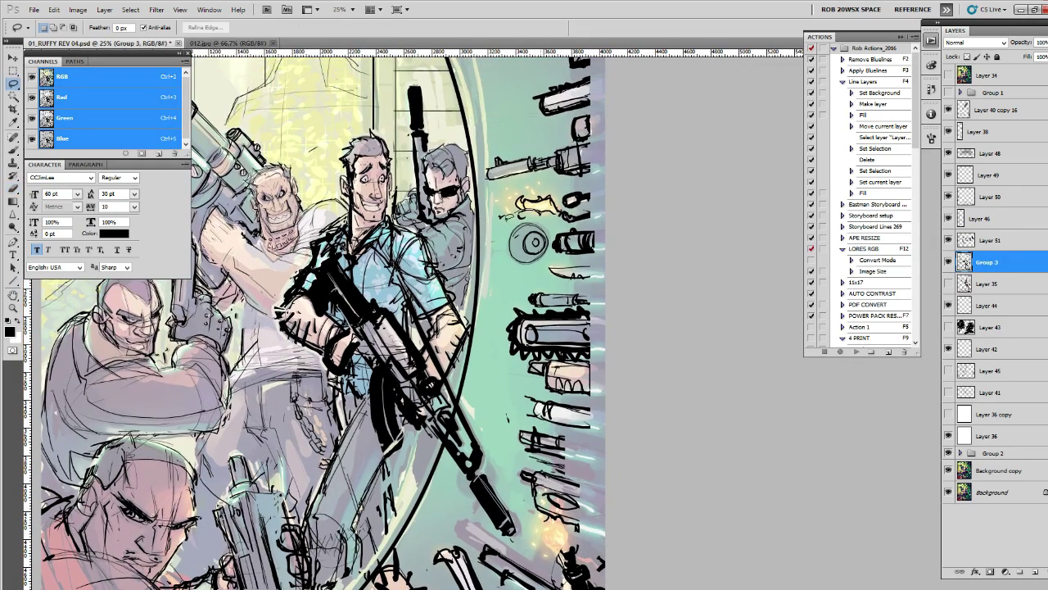
pyautogui.hotkey('ctrl', 'alt', 'shift', 'e')
pyautogui.press('v')
pyautogui.scroll(-2, 508, 458)
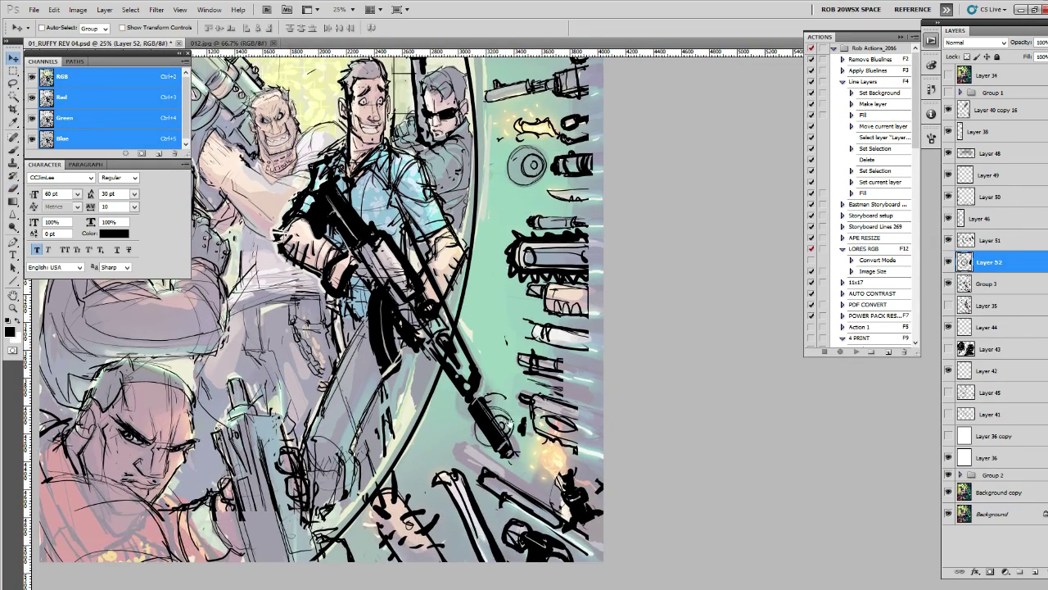
pyautogui.moveTo(509, 421); pyautogui.dragTo(501, 393)
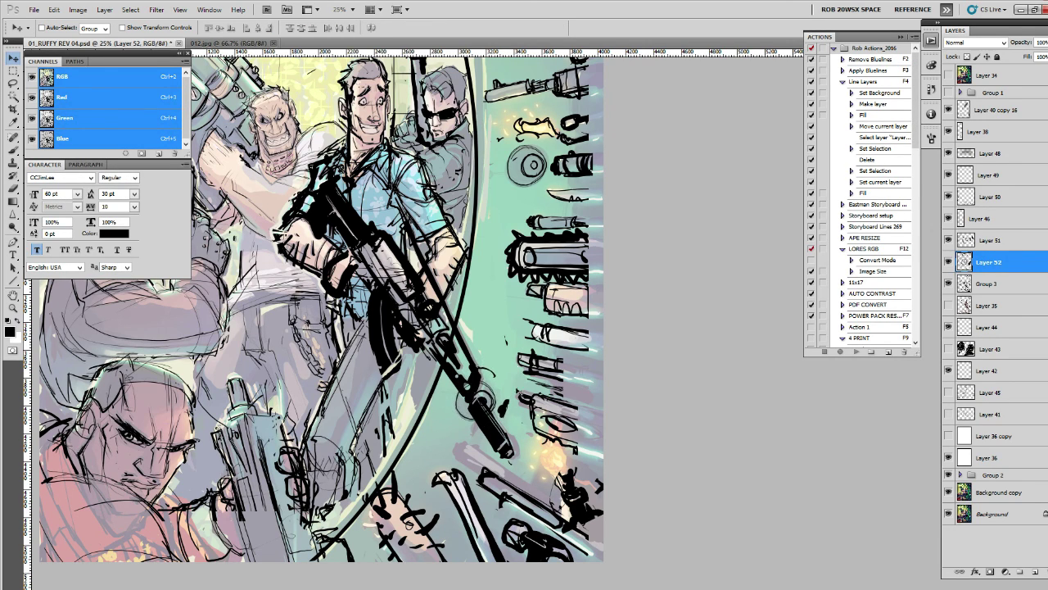
# Step: Return to the Brush with Group 3 active over the lower weapons area
pyautogui.press('b')
pyautogui.moveTo(512, 406); pyautogui.dragTo(530, 366)
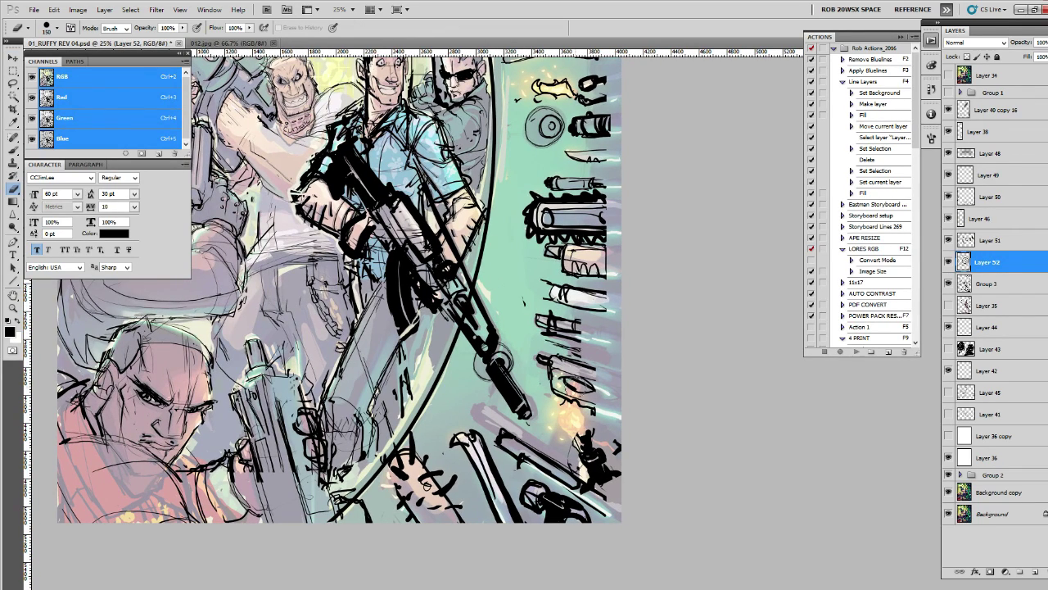
pyautogui.click(958, 284)
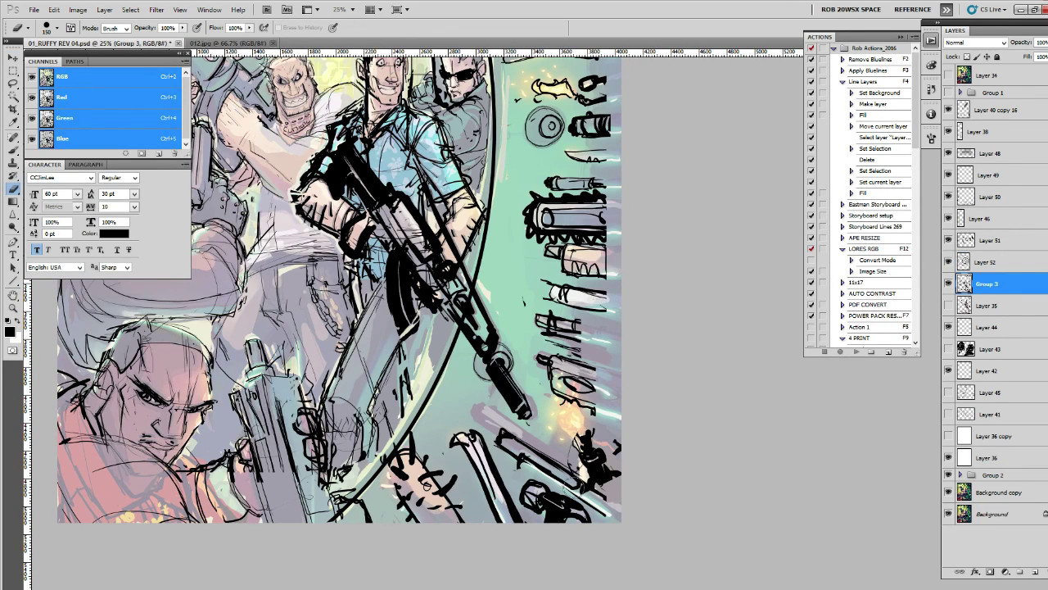
# Step: Ink bold dark diagonals across the lower-right weapons and outline the grey bat
pyautogui.moveTo(562, 479); pyautogui.dragTo(595, 501)
pyautogui.moveTo(488, 423)
pyautogui.mouseDown()
pyautogui.moveTo(568, 490)
pyautogui.moveTo(570, 475)
pyautogui.moveTo(545, 454)
pyautogui.moveTo(606, 443)
pyautogui.moveTo(619, 479)
pyautogui.moveTo(616, 446)
pyautogui.moveTo(581, 450)
pyautogui.mouseUp()
pyautogui.press('b')
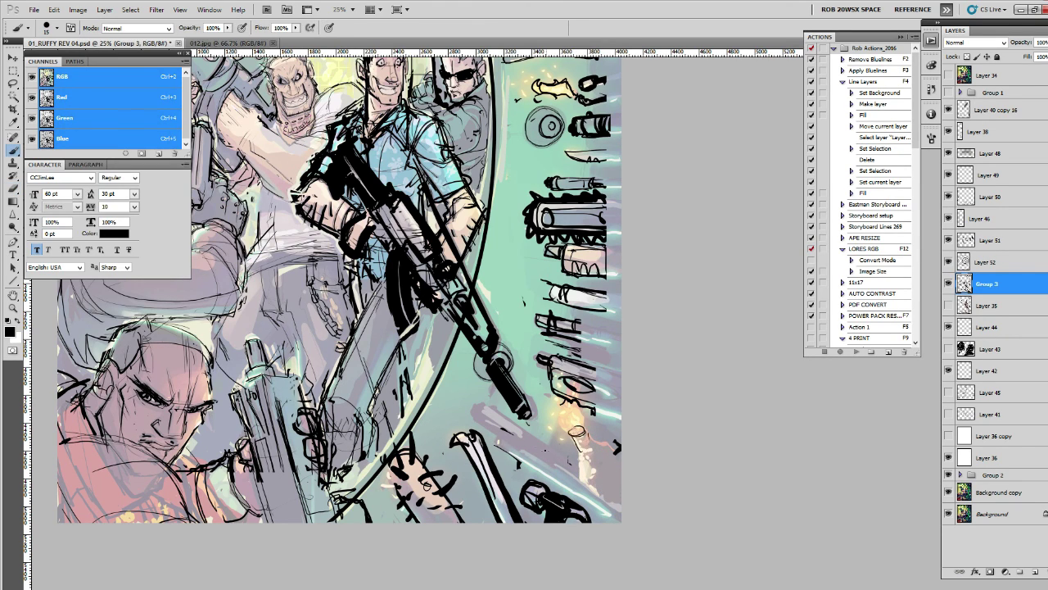
pyautogui.moveTo(490, 407); pyautogui.dragTo(621, 493)
pyautogui.moveTo(500, 414); pyautogui.dragTo(622, 497)
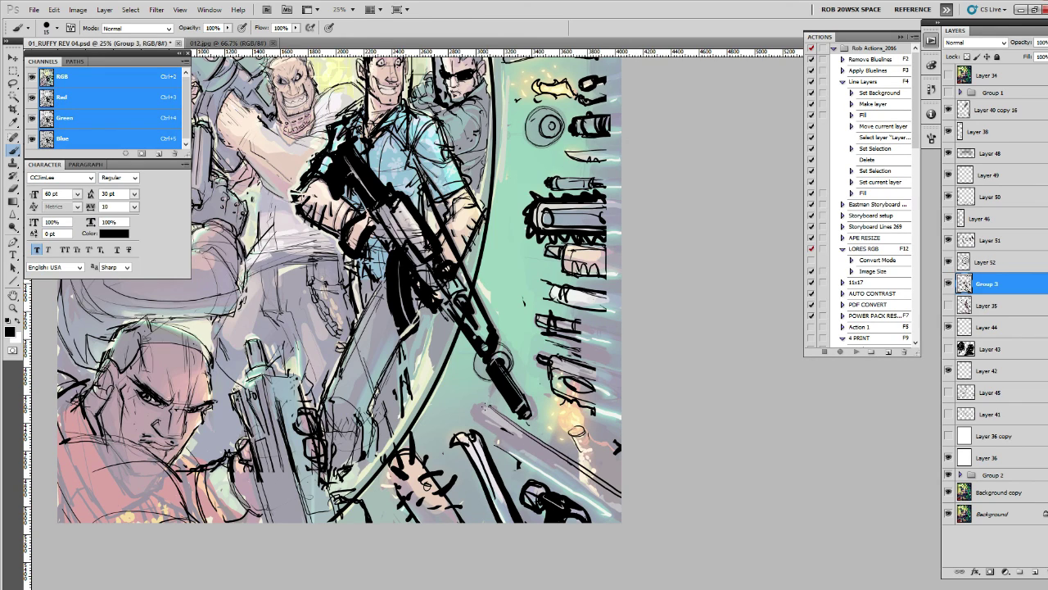
pyautogui.moveTo(479, 406)
pyautogui.mouseDown()
pyautogui.moveTo(532, 459)
pyautogui.moveTo(620, 515)
pyautogui.mouseUp()
pyautogui.moveTo(518, 457); pyautogui.dragTo(619, 524)
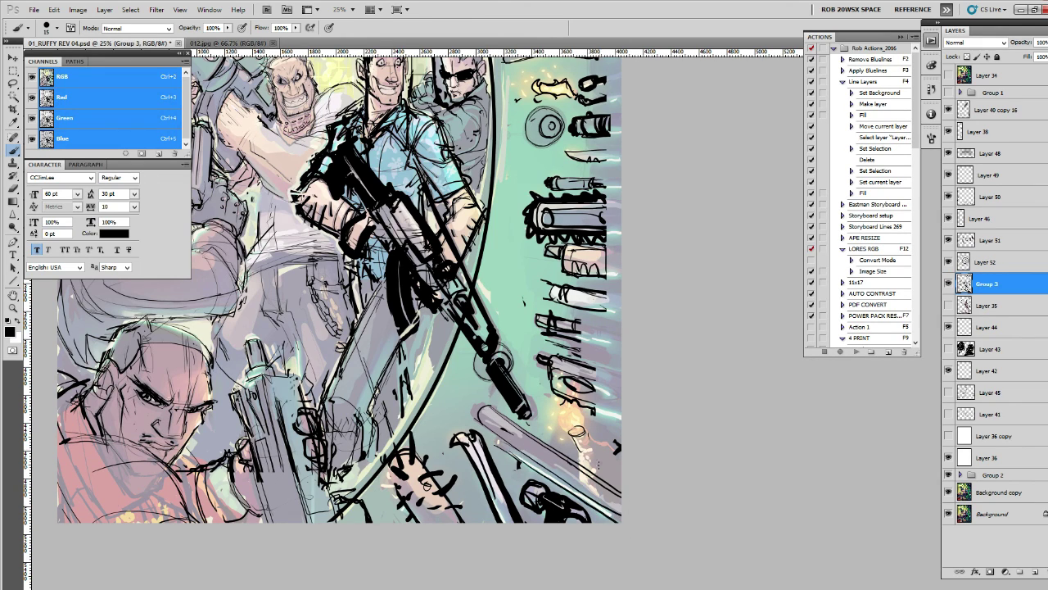
# Step: Add small dark marks along the weapons' lower-right edge and on the spiked bat
pyautogui.moveTo(619, 441); pyautogui.dragTo(608, 464)
pyautogui.moveTo(565, 410)
pyautogui.mouseDown()
pyautogui.moveTo(573, 373)
pyautogui.moveTo(572, 441)
pyautogui.moveTo(621, 464)
pyautogui.moveTo(617, 484)
pyautogui.mouseUp()
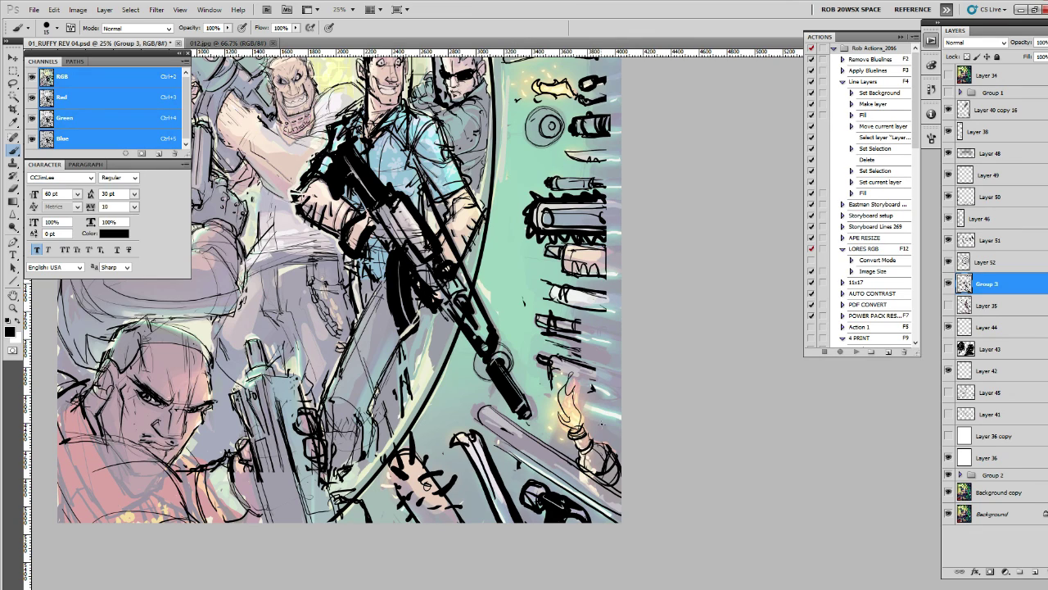
pyautogui.moveTo(563, 372); pyautogui.dragTo(655, 397)
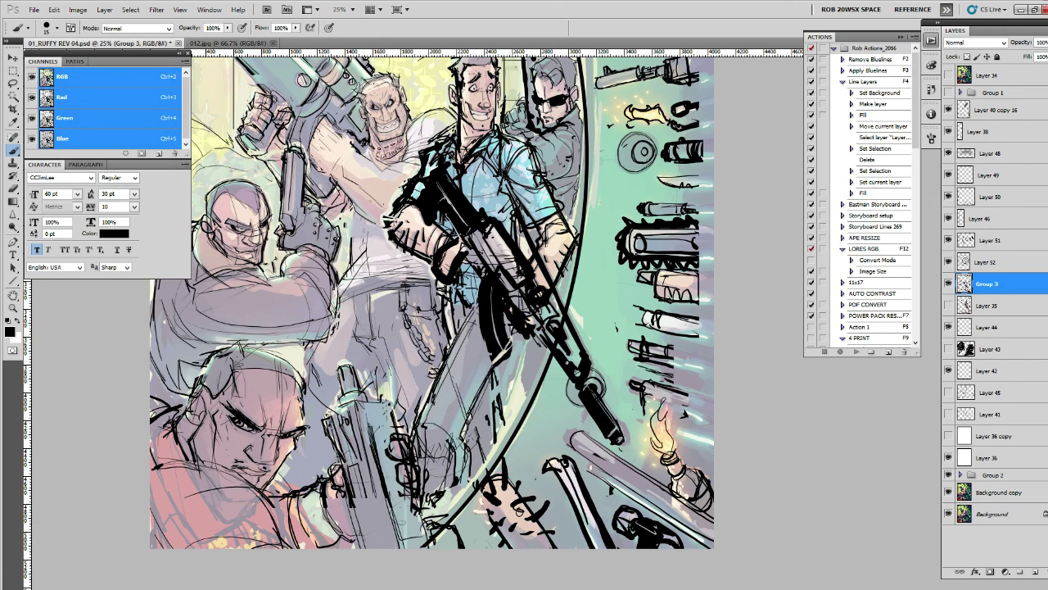
pyautogui.moveTo(477, 500); pyautogui.dragTo(490, 516)
pyautogui.moveTo(518, 490); pyautogui.dragTo(531, 501)
pyautogui.moveTo(467, 447); pyautogui.dragTo(580, 415)
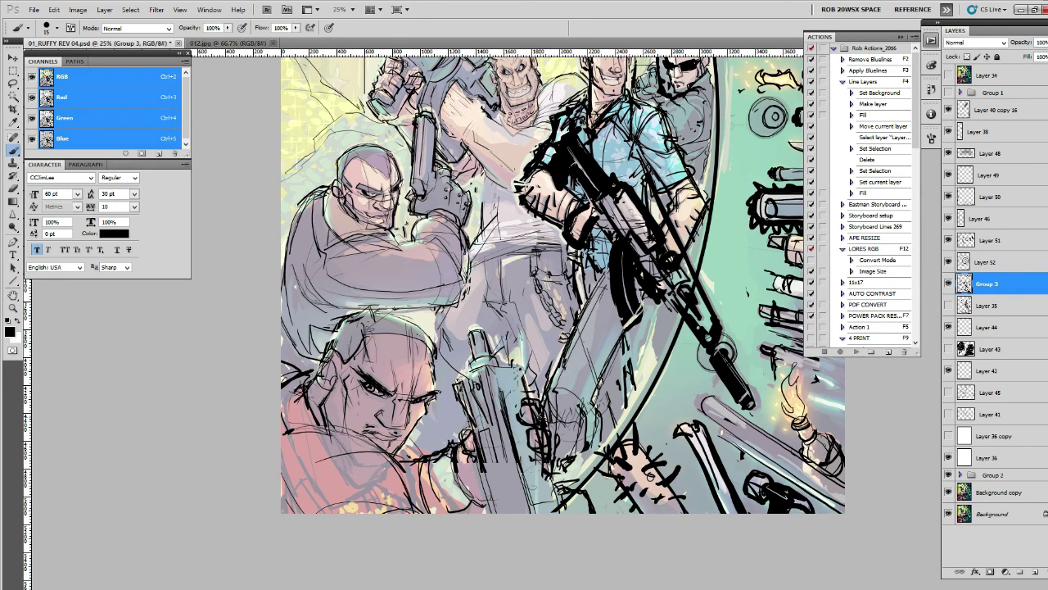
# Step: Compare the Group 3 line art, then remove Layers 51 and 52
pyautogui.click(949, 282)
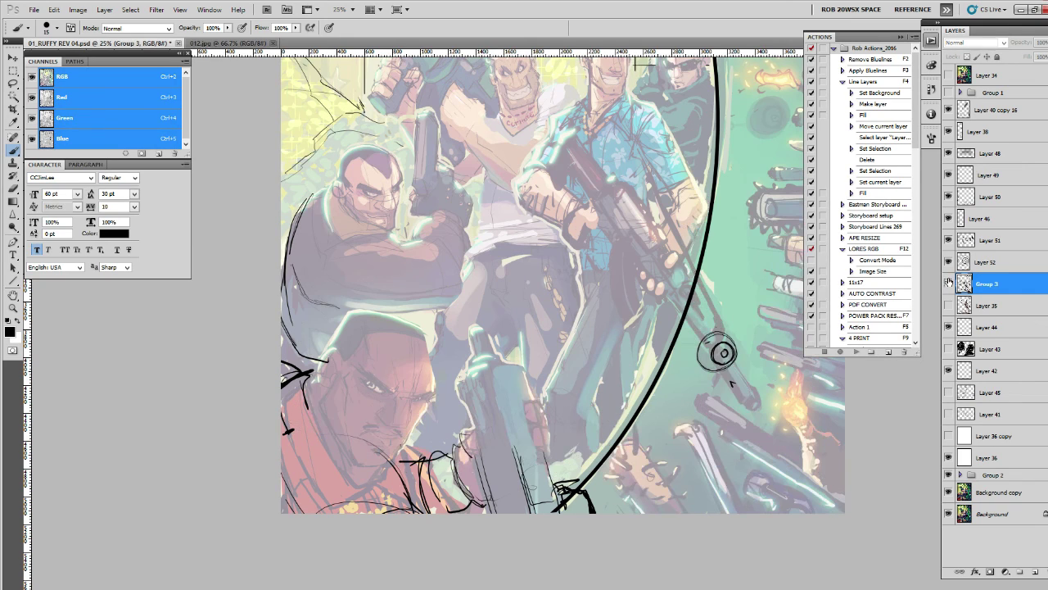
pyautogui.click(949, 283)
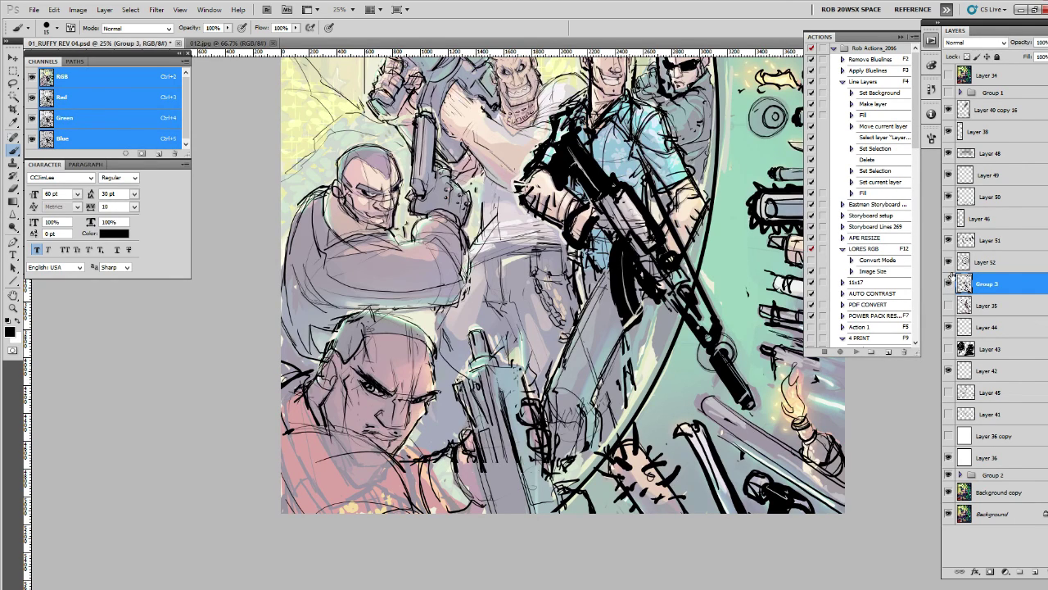
pyautogui.click(948, 283)
pyautogui.click(960, 242)
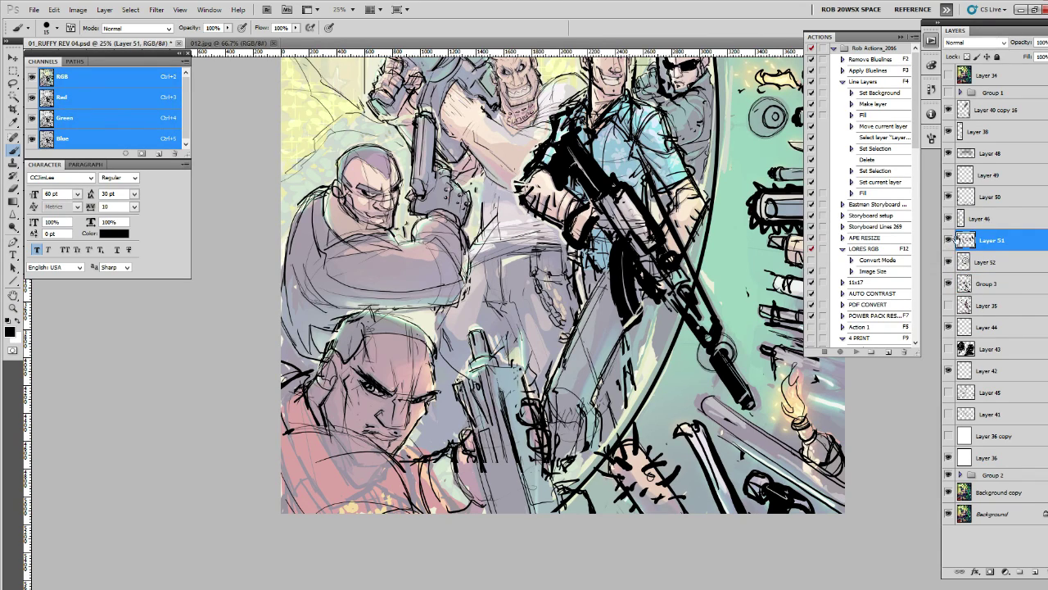
pyautogui.scroll(2, 665, 422)
pyautogui.scroll(2, 665, 422)
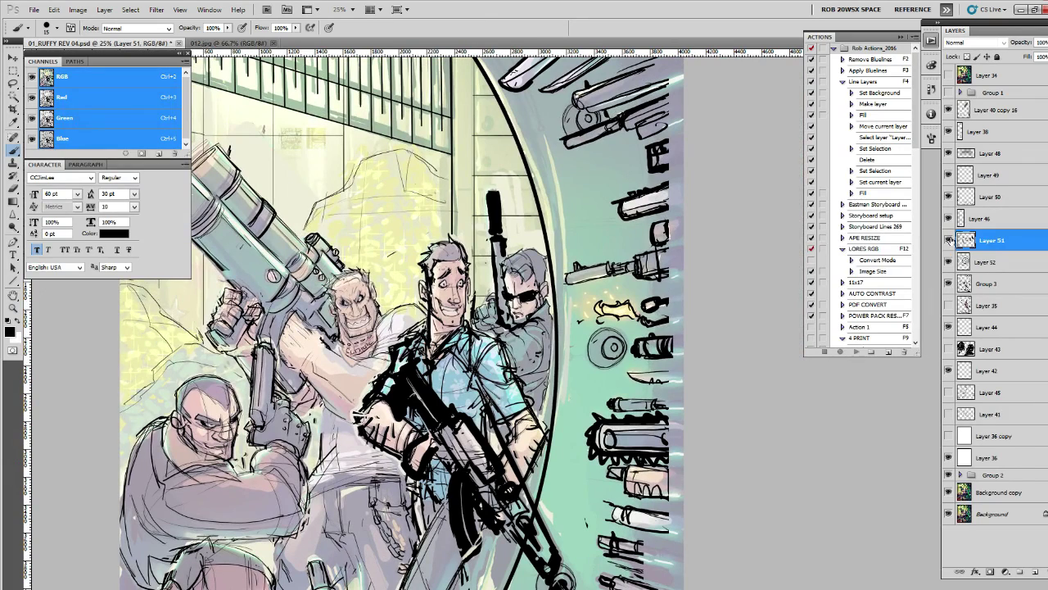
pyautogui.hotkey('ctrl', 'e')
pyautogui.hotkey('ctrl', 'e')
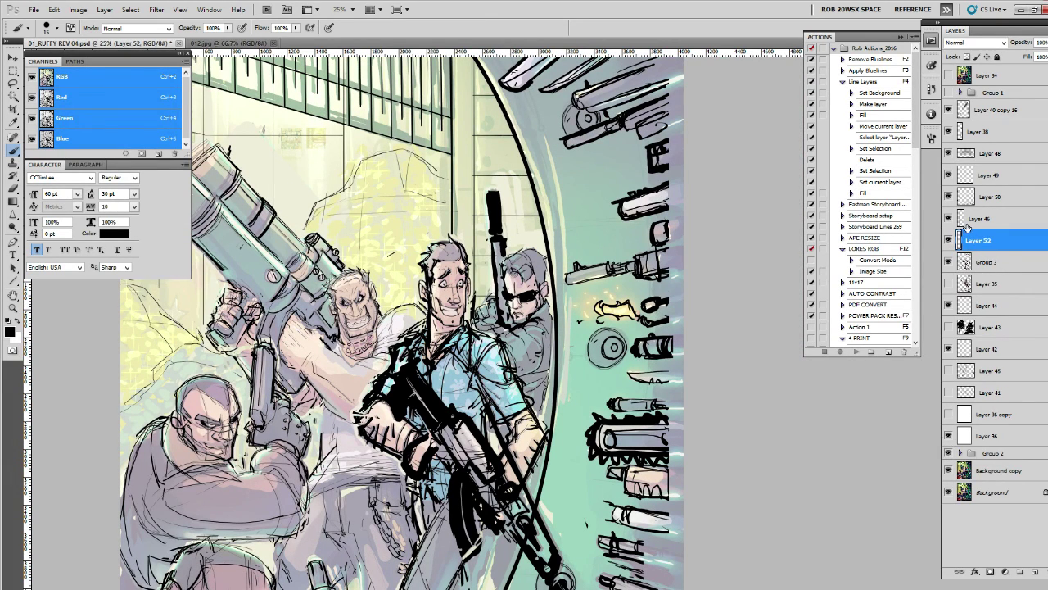
# Step: Duplicate Group 3 into a Group 3 copy
pyautogui.click(949, 218)
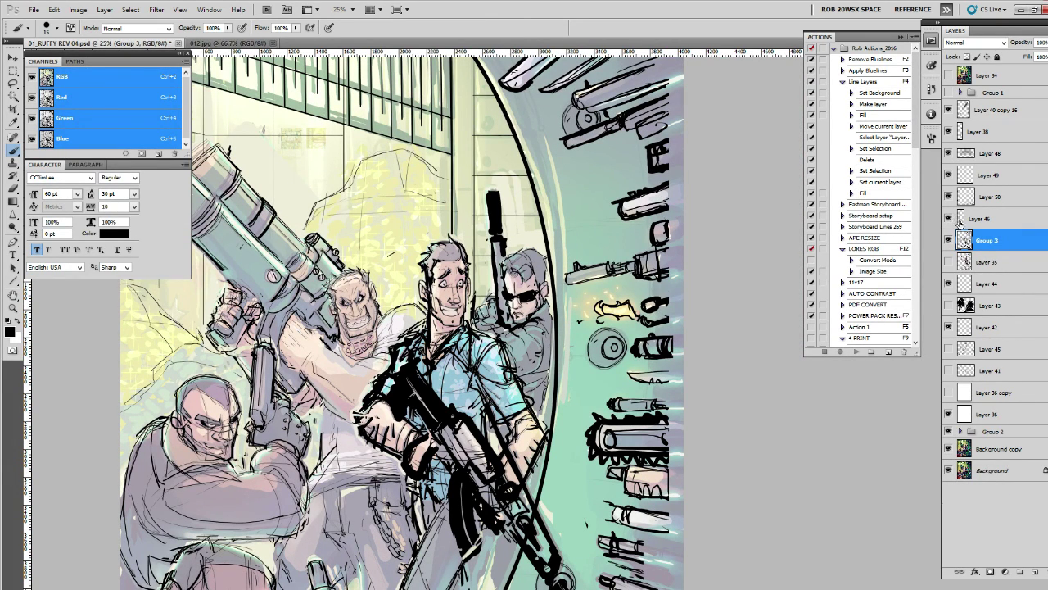
pyautogui.click(949, 240)
pyautogui.click(950, 240)
pyautogui.hotkey('ctrl', 'j')
# Step: Erase stray sketch lines on the lower-left face and compare against the painting
pyautogui.moveTo(491, 410); pyautogui.dragTo(729, 197)
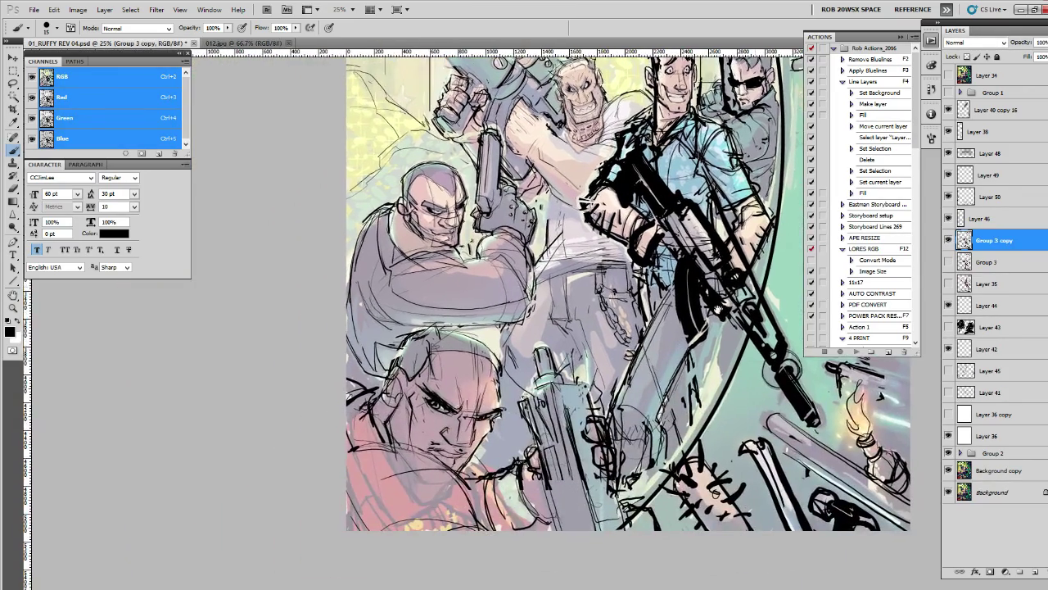
pyautogui.press('e')
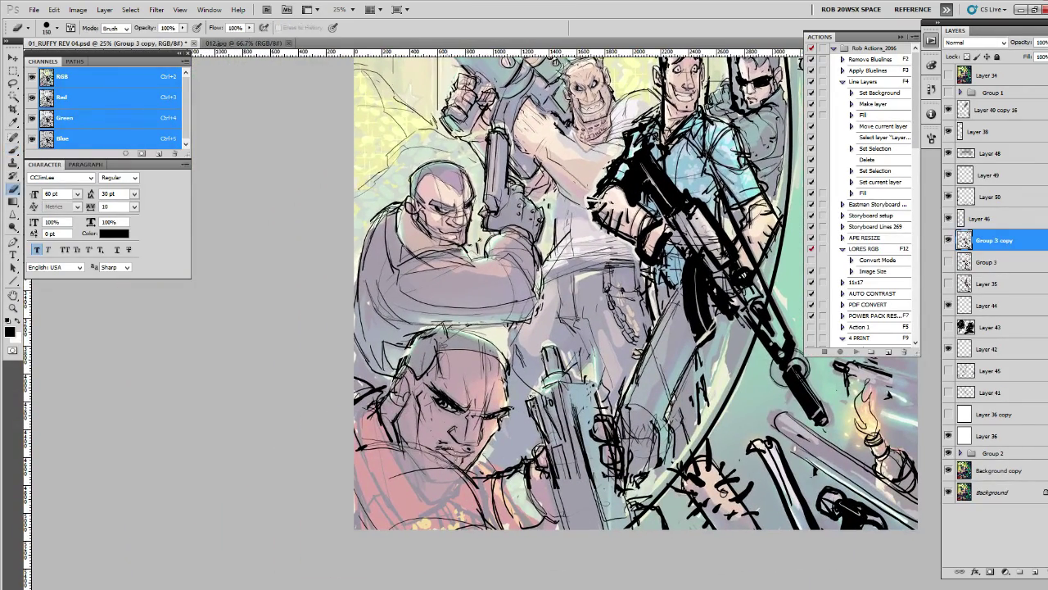
pyautogui.moveTo(446, 455)
pyautogui.mouseDown()
pyautogui.moveTo(458, 475)
pyautogui.moveTo(405, 442)
pyautogui.moveTo(427, 478)
pyautogui.moveTo(392, 479)
pyautogui.mouseUp()
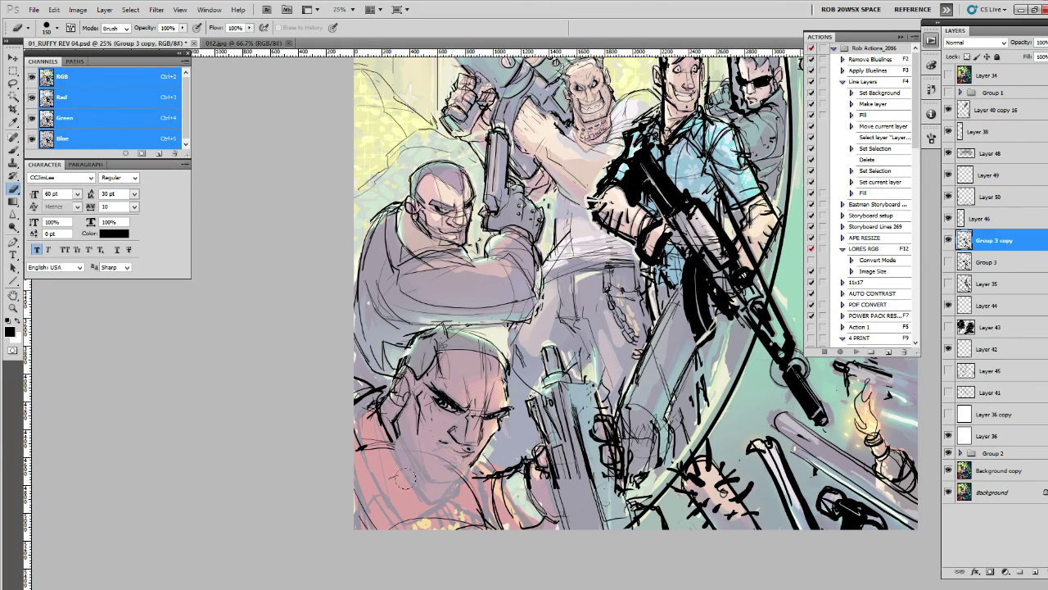
pyautogui.moveTo(398, 438); pyautogui.dragTo(357, 472)
pyautogui.click(949, 240)
pyautogui.click(948, 240)
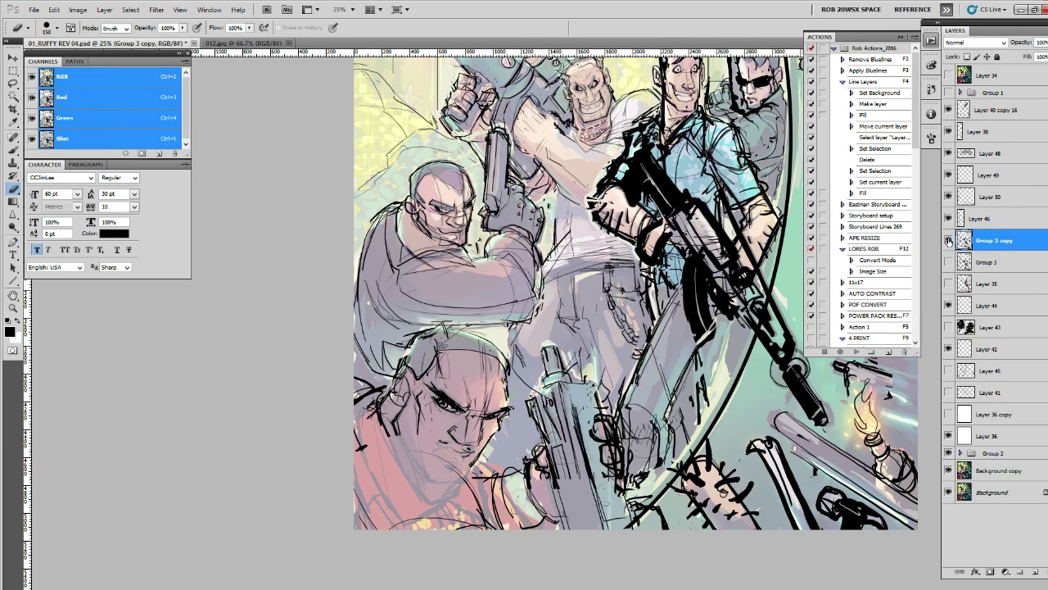
# Step: Delete Layer 50 and check the Group 3 copy line art
pyautogui.press('z')
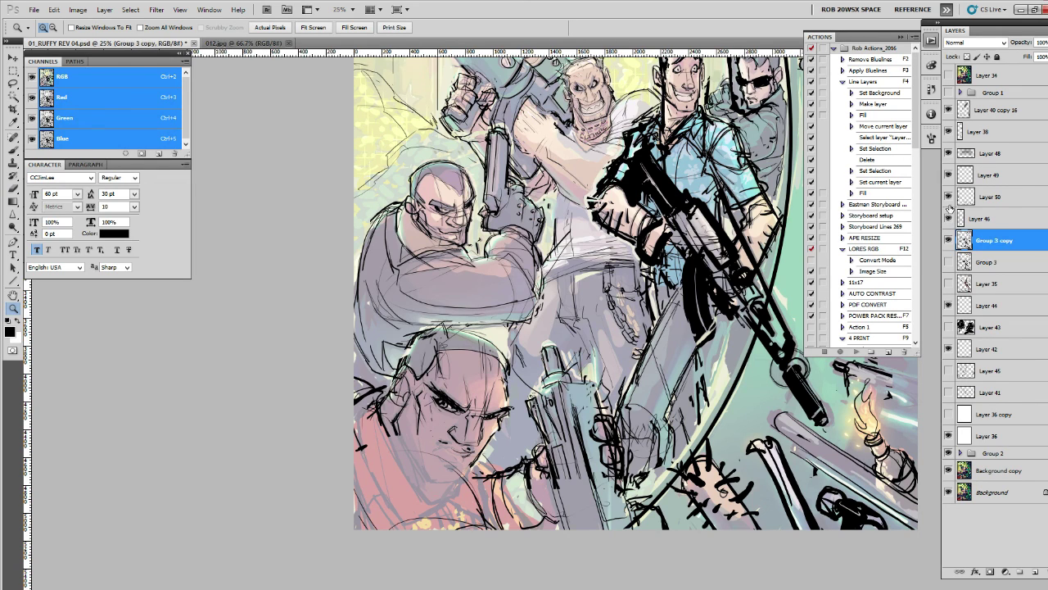
pyautogui.click(948, 197)
pyautogui.click(965, 196)
pyautogui.press('Delete')
pyautogui.click(948, 218)
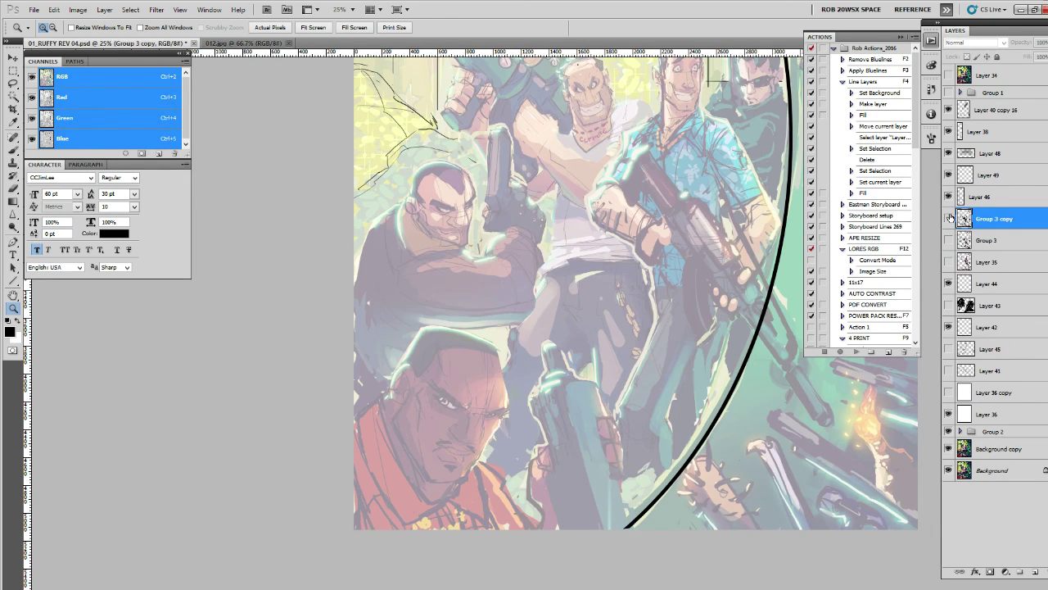
pyautogui.click(948, 219)
# Step: Add a new empty layer above the hidden Group 3 copy
pyautogui.press('b')
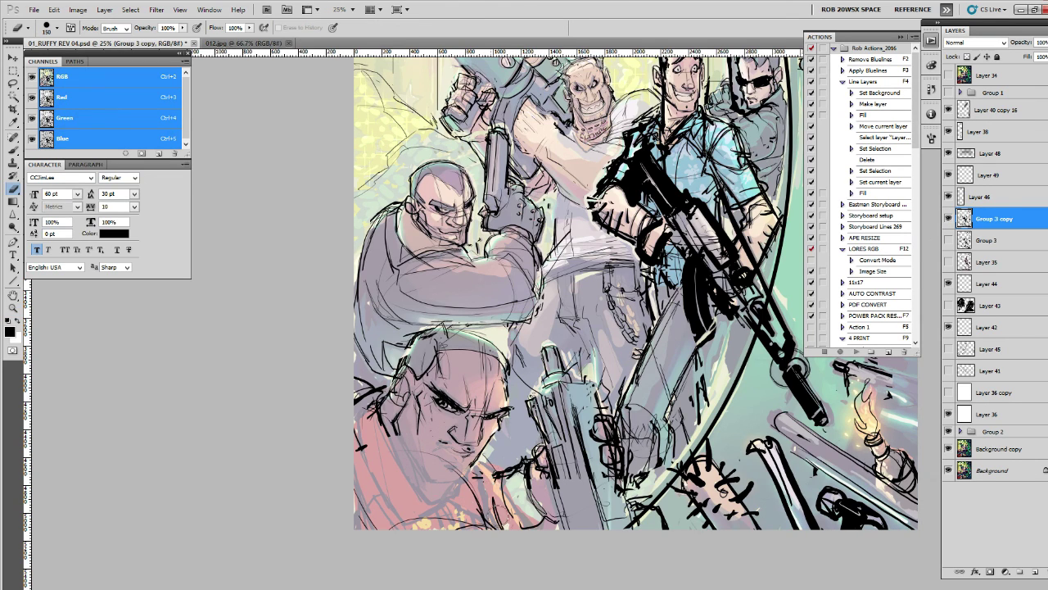
pyautogui.press('b')
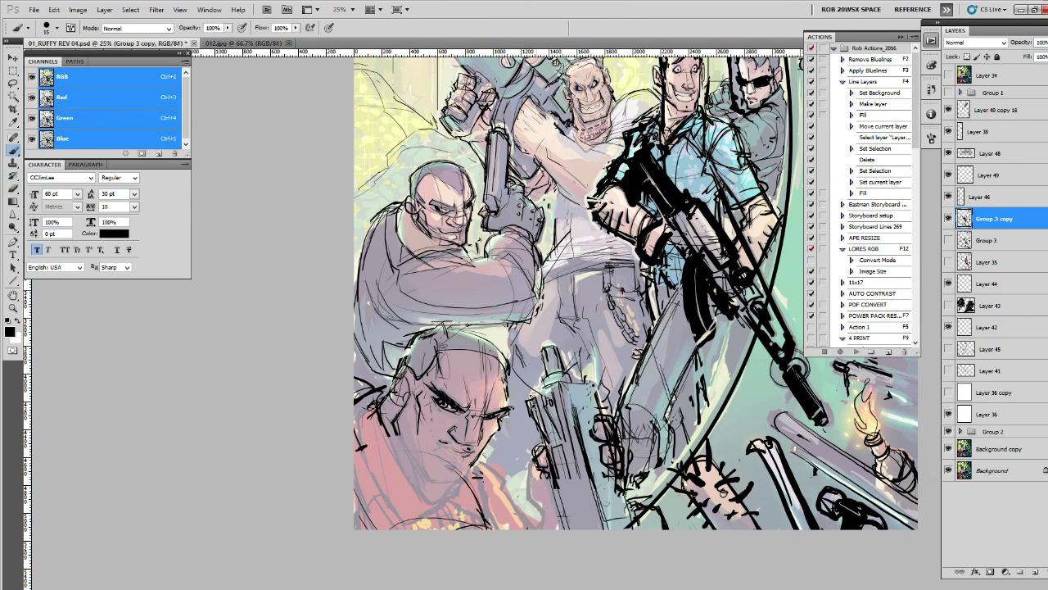
pyautogui.press('e')
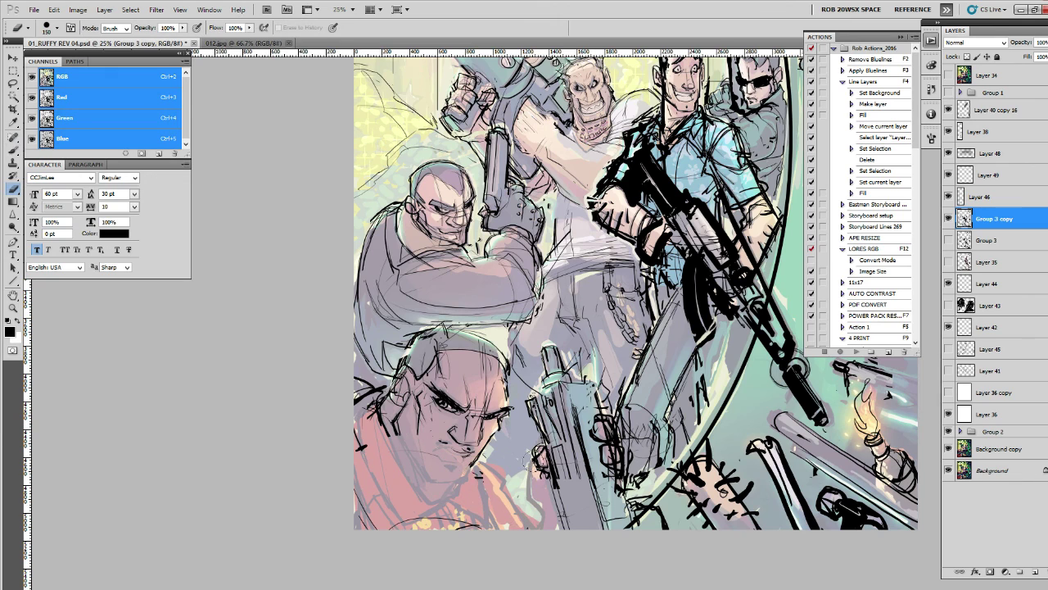
pyautogui.click(948, 219)
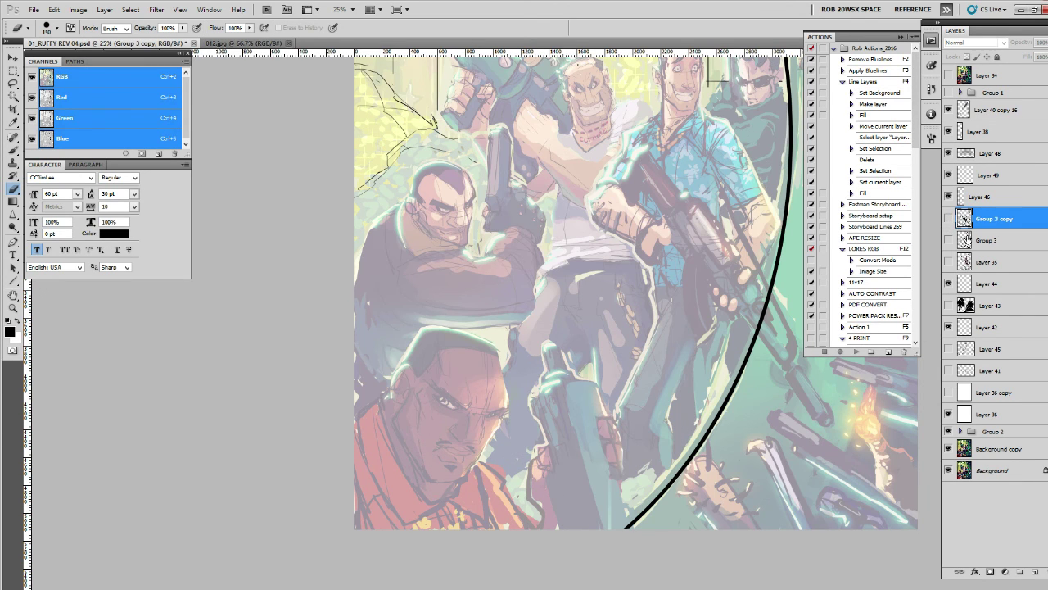
pyautogui.click(1035, 565)
# Step: Recentre at 25% on the left figures and show both Group 3 line arts over a white backing
pyautogui.press('z')
pyautogui.click(287, 528)
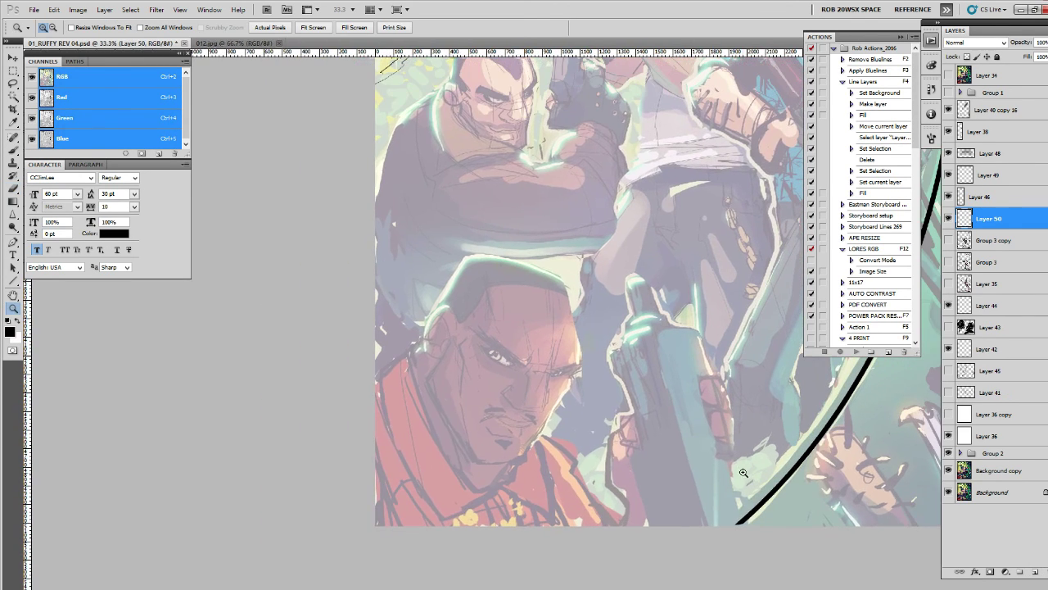
pyautogui.press('b')
pyautogui.keyDown('alt'); pyautogui.click(683, 483); pyautogui.keyUp('alt')
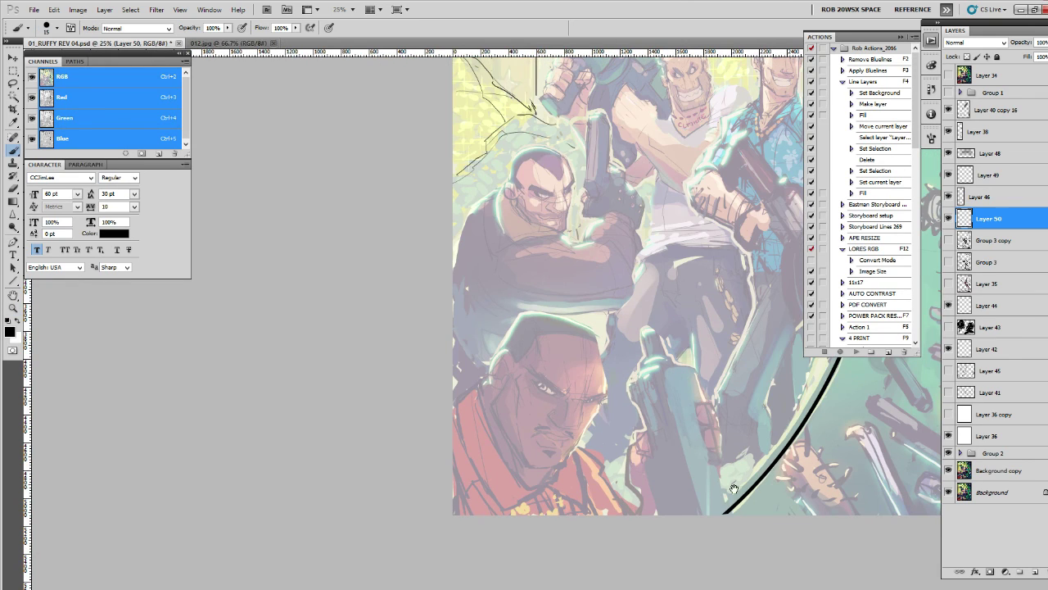
pyautogui.moveTo(710, 491); pyautogui.dragTo(668, 495)
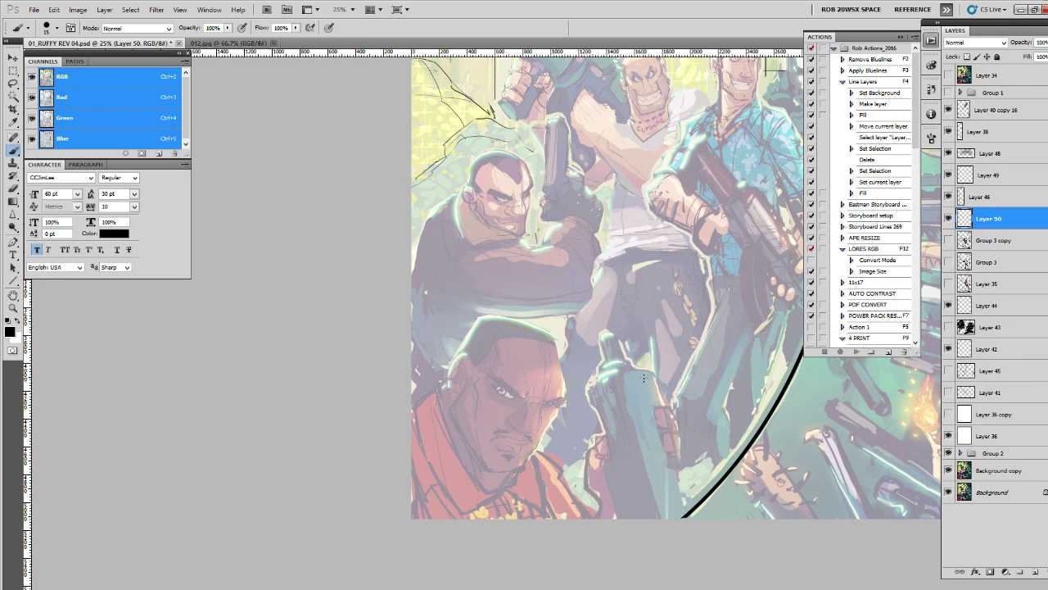
pyautogui.click(949, 240)
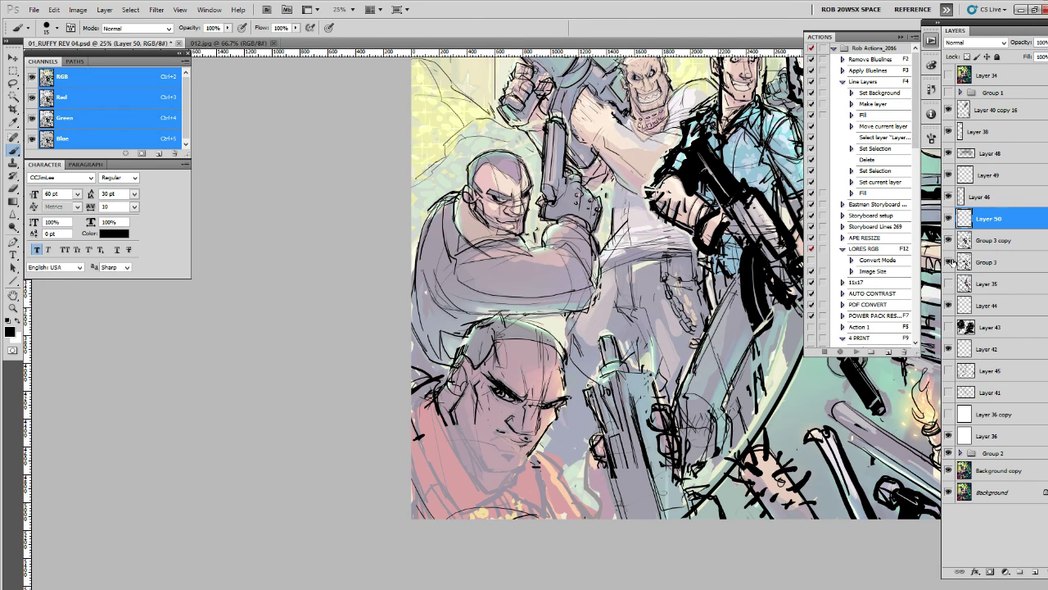
pyautogui.click(948, 262)
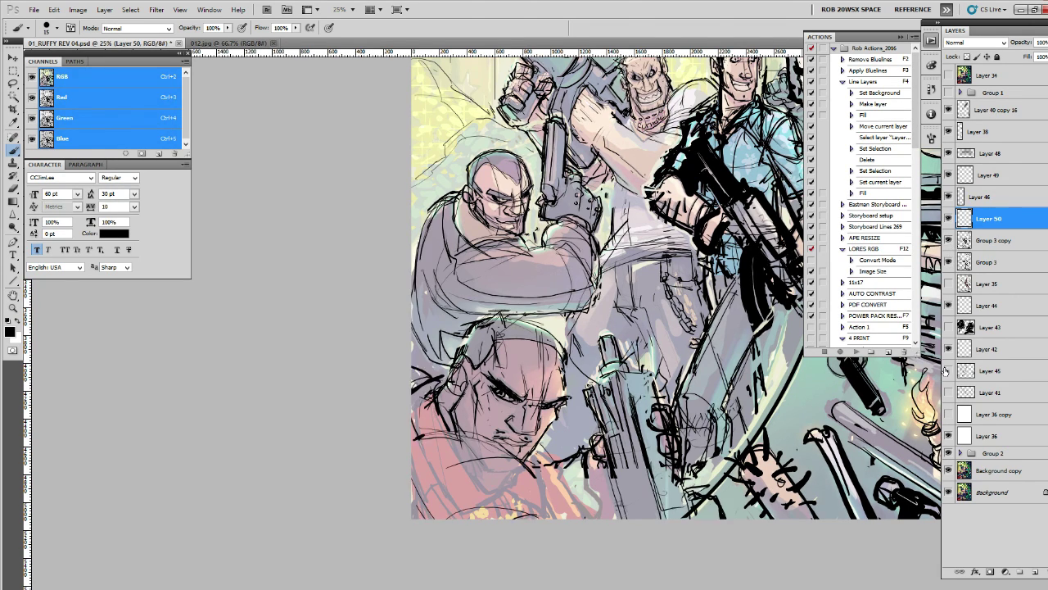
pyautogui.click(948, 416)
# Step: Compare the Group 3 and Group 3 copy sketches and make Group 3 copy active
pyautogui.click(949, 240)
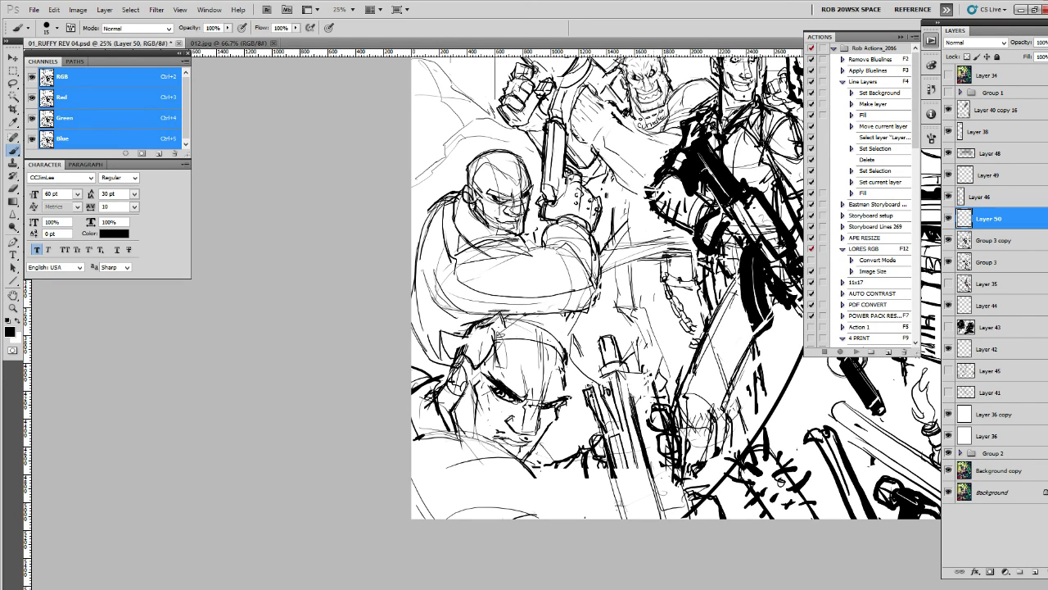
pyautogui.click(645, 409)
pyautogui.click(949, 261)
pyautogui.click(948, 239)
pyautogui.click(948, 261)
pyautogui.click(949, 240)
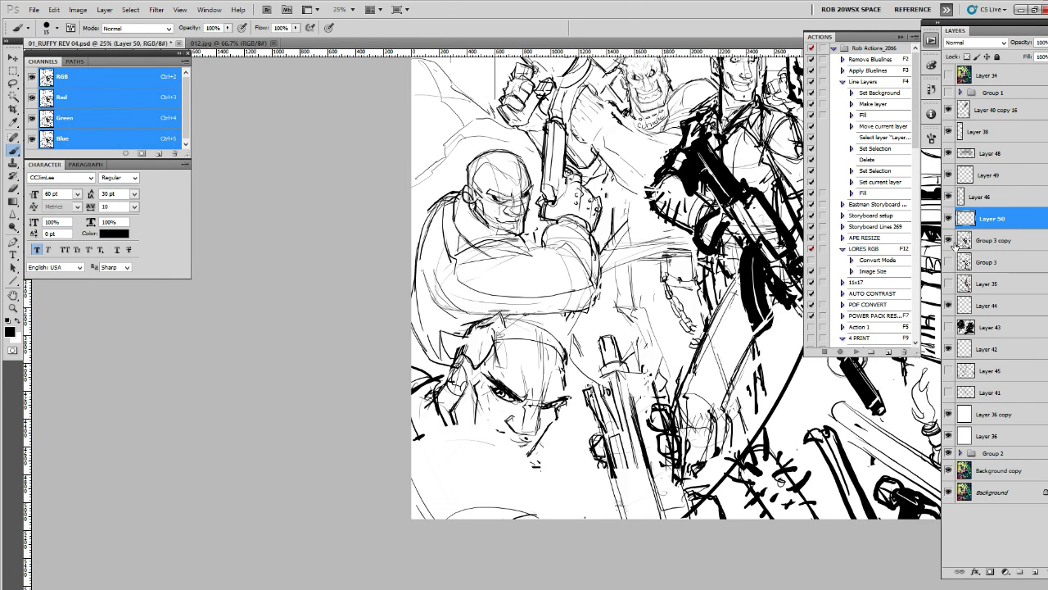
pyautogui.click(966, 242)
# Step: Paint out the old gun linework in white and outline the cylindrical barrel in bold ink
pyautogui.moveTo(594, 381); pyautogui.dragTo(639, 459)
pyautogui.moveTo(626, 393)
pyautogui.mouseDown()
pyautogui.moveTo(663, 467)
pyautogui.moveTo(612, 438)
pyautogui.moveTo(649, 470)
pyautogui.mouseUp()
pyautogui.moveTo(597, 382); pyautogui.dragTo(629, 463)
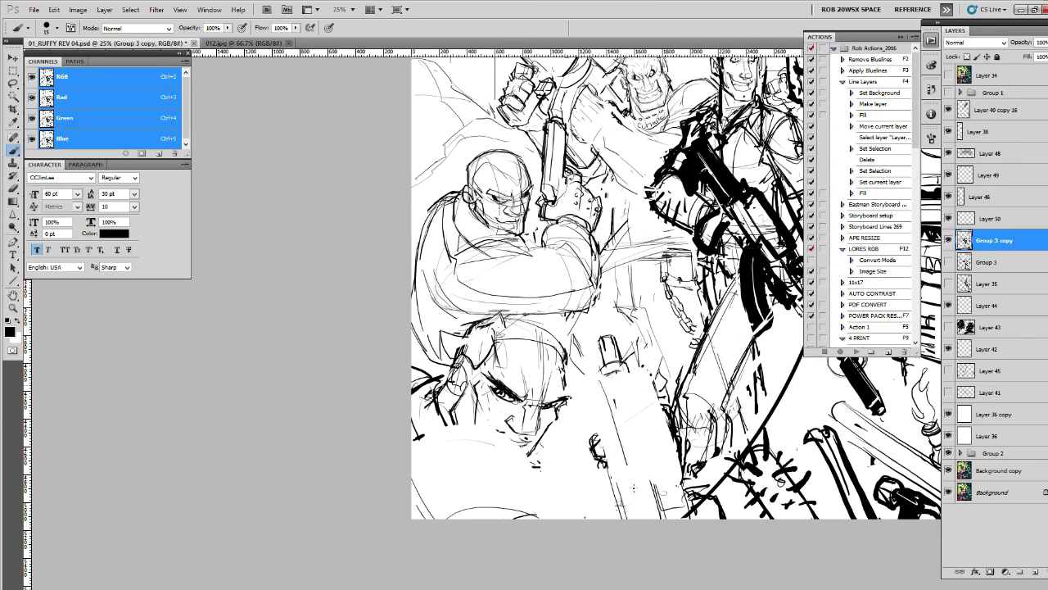
pyautogui.moveTo(609, 412); pyautogui.dragTo(642, 517)
pyautogui.moveTo(629, 372); pyautogui.dragTo(654, 434)
pyautogui.moveTo(641, 375)
pyautogui.mouseDown()
pyautogui.moveTo(671, 511)
pyautogui.moveTo(598, 375)
pyautogui.moveTo(641, 513)
pyautogui.mouseUp()
pyautogui.moveTo(593, 375); pyautogui.dragTo(626, 504)
pyautogui.moveTo(592, 399); pyautogui.dragTo(621, 505)
pyautogui.moveTo(601, 398)
pyautogui.mouseDown()
pyautogui.moveTo(629, 490)
pyautogui.moveTo(617, 390)
pyautogui.moveTo(647, 505)
pyautogui.moveTo(640, 423)
pyautogui.moveTo(633, 492)
pyautogui.mouseUp()
# Step: Ink the gun barrel's edges and top, then rework the lower-left face's cheek and jaw
pyautogui.press('e')
pyautogui.press('b')
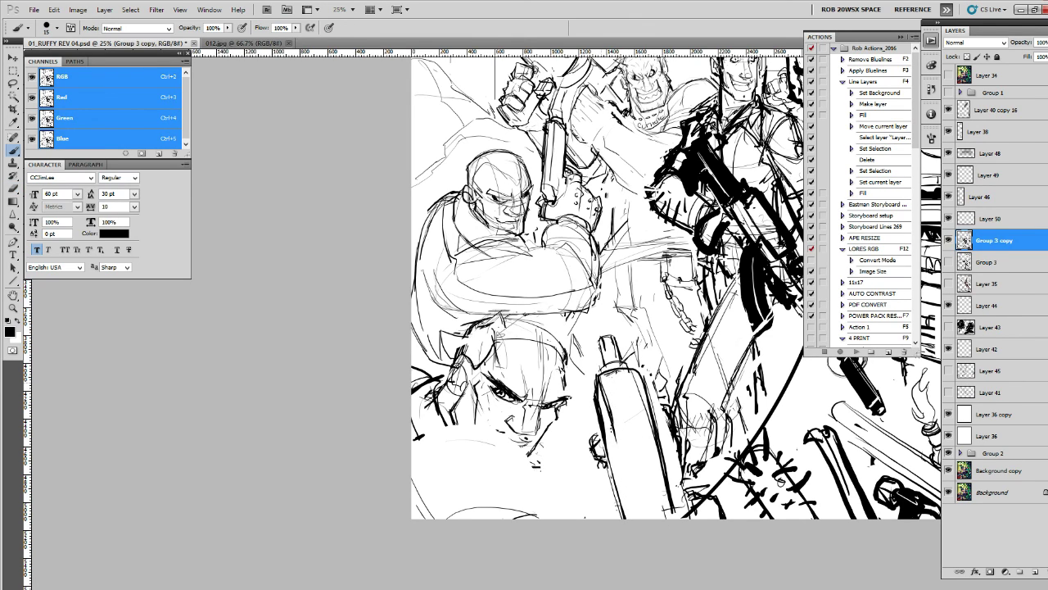
pyautogui.moveTo(605, 398); pyautogui.dragTo(631, 518)
pyautogui.moveTo(595, 370); pyautogui.dragTo(641, 365)
pyautogui.moveTo(660, 457); pyautogui.dragTo(671, 518)
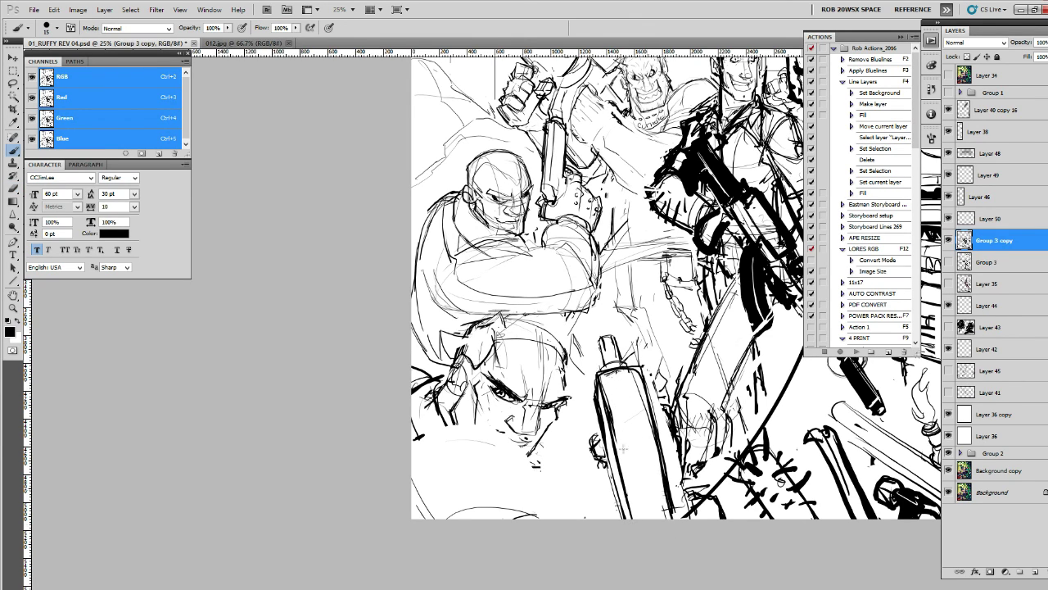
pyautogui.moveTo(622, 470); pyautogui.dragTo(634, 518)
pyautogui.moveTo(612, 371)
pyautogui.mouseDown()
pyautogui.moveTo(633, 424)
pyautogui.moveTo(634, 373)
pyautogui.mouseUp()
pyautogui.moveTo(627, 372); pyautogui.dragTo(628, 489)
pyautogui.moveTo(619, 427); pyautogui.dragTo(608, 512)
pyautogui.moveTo(623, 454); pyautogui.dragTo(606, 518)
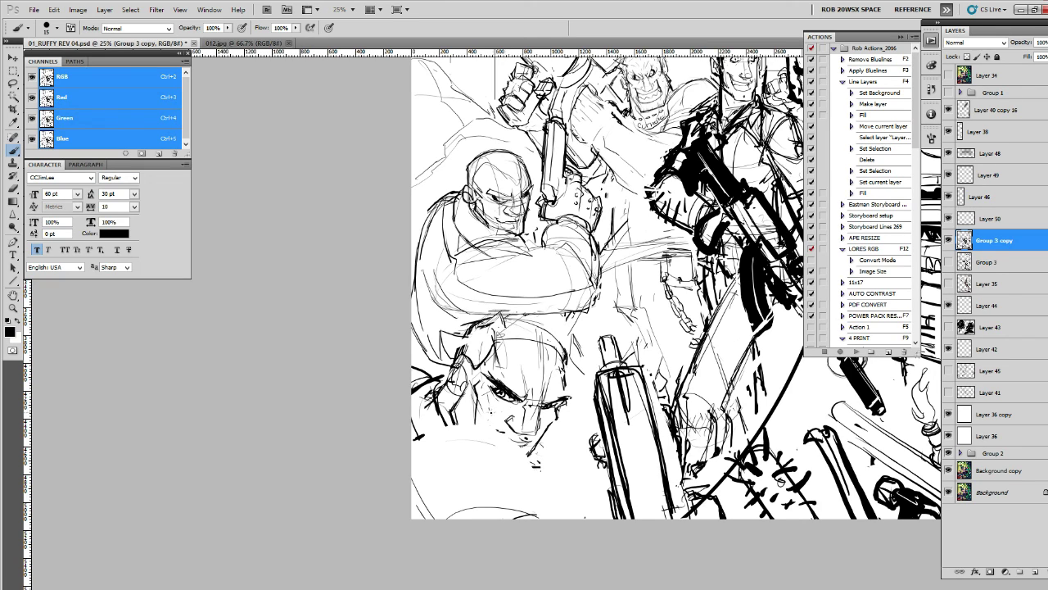
pyautogui.moveTo(455, 422)
pyautogui.mouseDown()
pyautogui.moveTo(475, 461)
pyautogui.moveTo(533, 457)
pyautogui.mouseUp()
pyautogui.moveTo(477, 420); pyautogui.dragTo(484, 464)
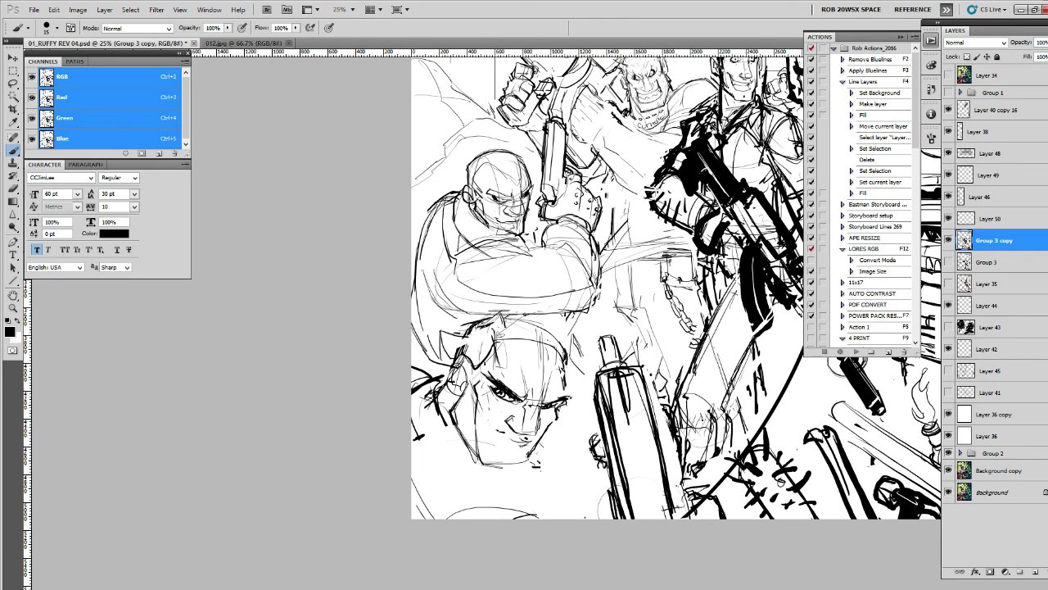
# Step: Duplicate the ink layer and erase the rough barrel marks and blobs below the lower face
pyautogui.hotkey('ctrl', 'j')
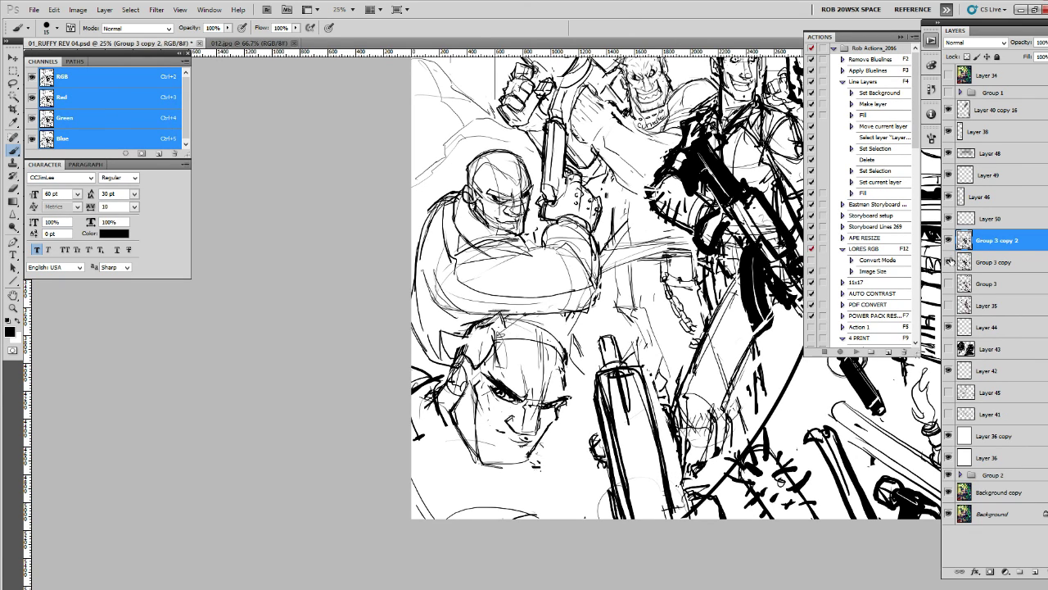
pyautogui.press('e')
pyautogui.moveTo(606, 364)
pyautogui.mouseDown()
pyautogui.moveTo(616, 516)
pyautogui.moveTo(639, 447)
pyautogui.mouseUp()
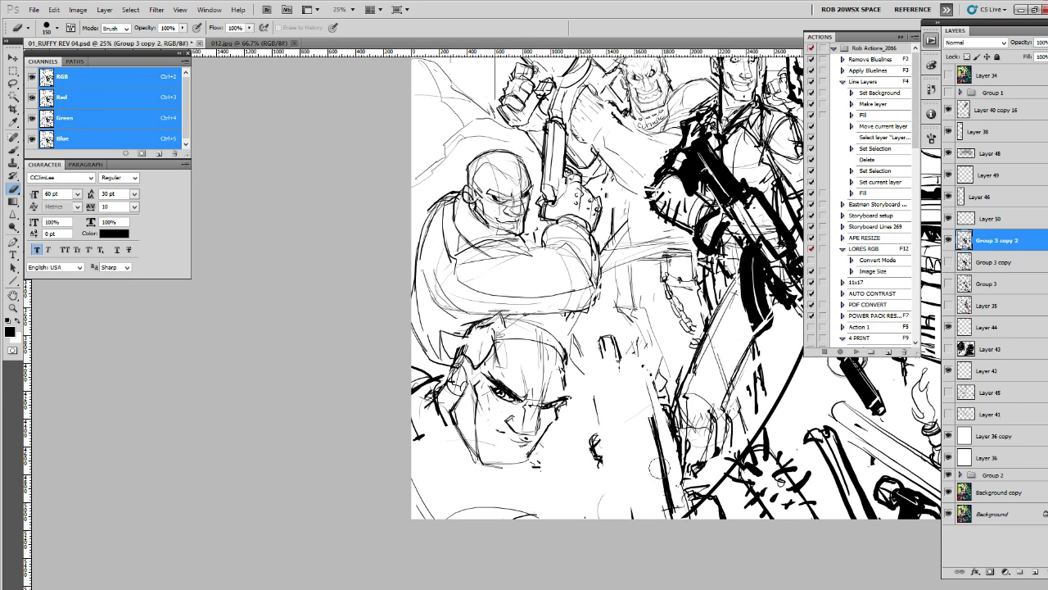
pyautogui.moveTo(655, 410)
pyautogui.mouseDown()
pyautogui.moveTo(688, 512)
pyautogui.moveTo(684, 485)
pyautogui.mouseUp()
pyautogui.moveTo(616, 331); pyautogui.dragTo(616, 360)
pyautogui.moveTo(588, 424); pyautogui.dragTo(602, 455)
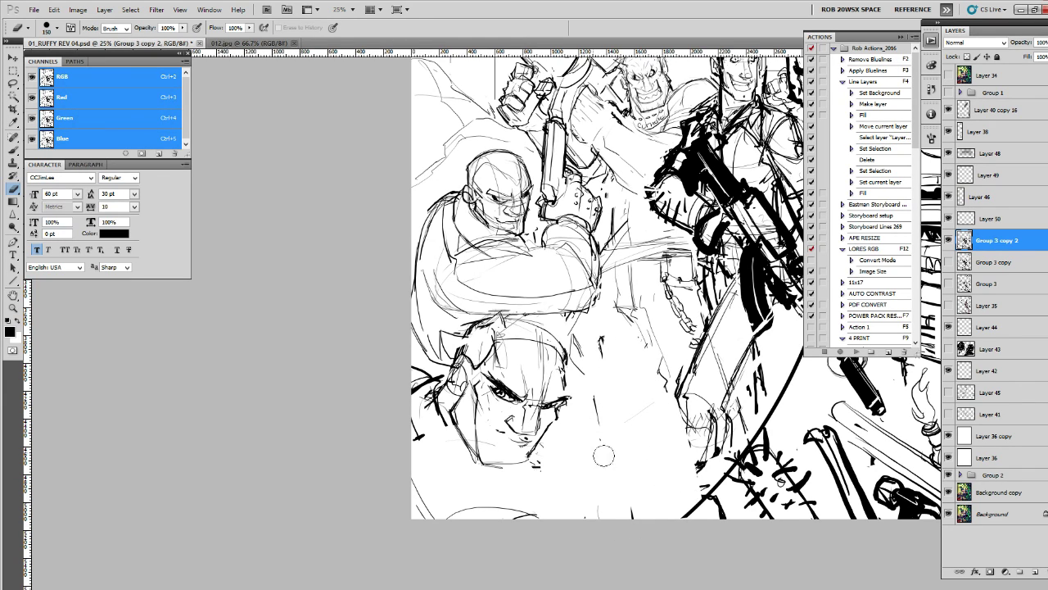
# Step: Zoom out and ink a thick curved stroke and angular looped gun shape at the bottom
pyautogui.press('b')
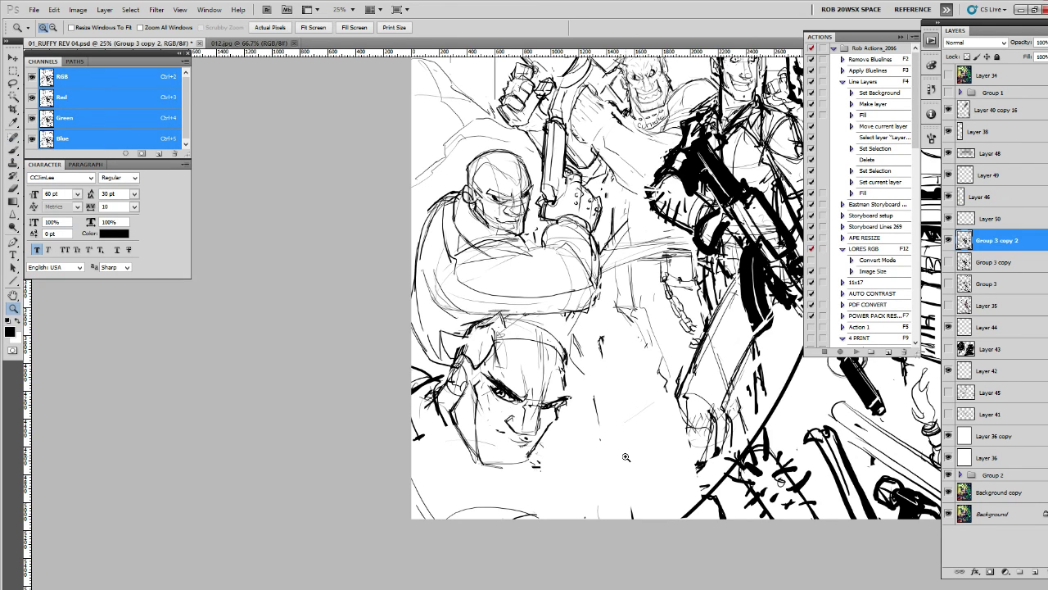
pyautogui.keyDown('alt'); pyautogui.click(623, 457); pyautogui.keyUp('alt')
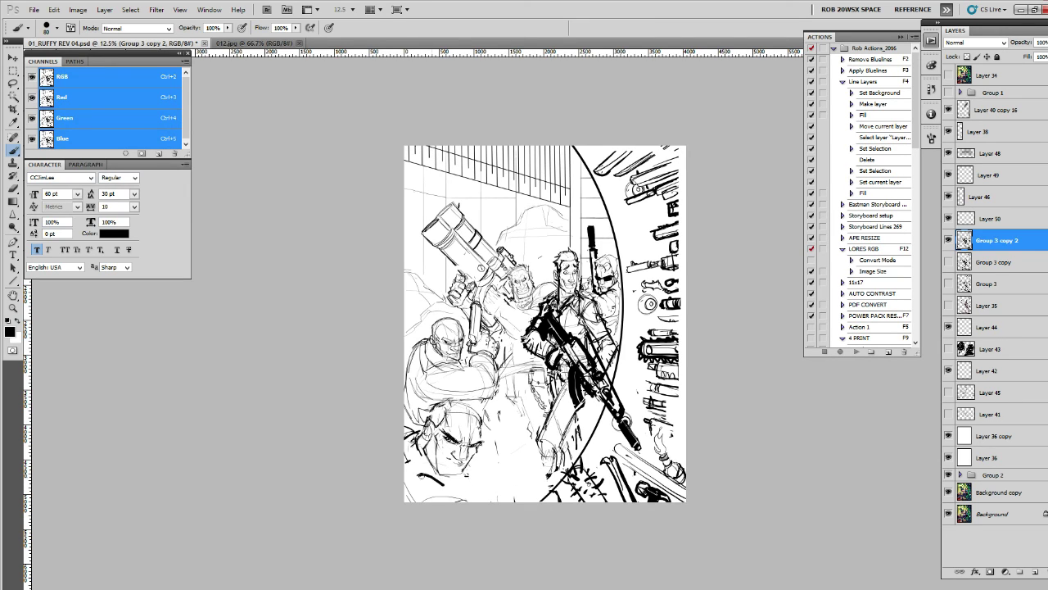
pyautogui.moveTo(406, 474); pyautogui.dragTo(452, 500)
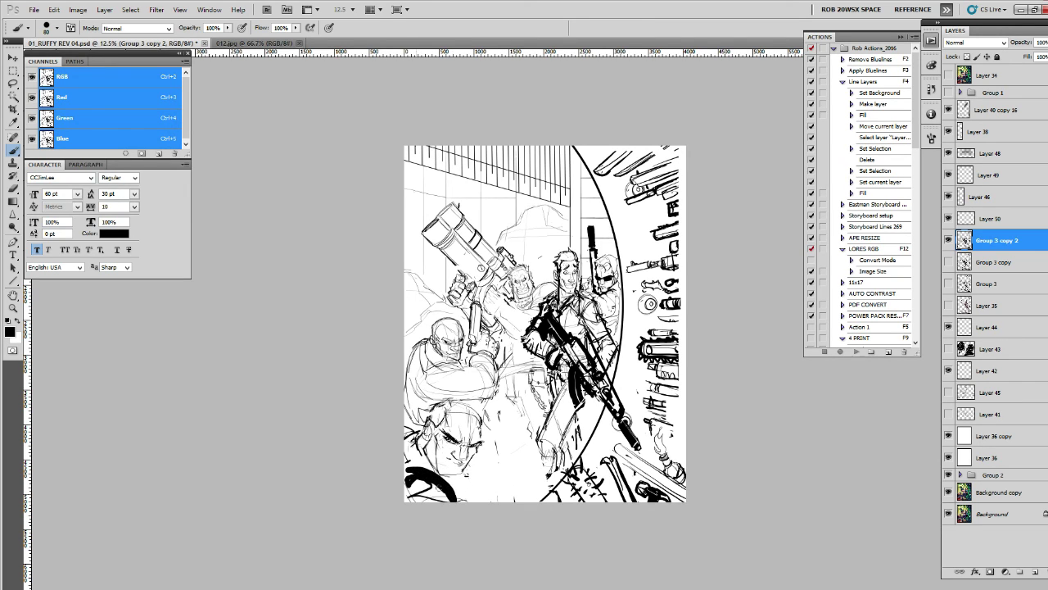
pyautogui.moveTo(407, 475); pyautogui.dragTo(465, 496)
pyautogui.moveTo(486, 501)
pyautogui.mouseDown()
pyautogui.moveTo(516, 441)
pyautogui.moveTo(531, 437)
pyautogui.moveTo(542, 464)
pyautogui.moveTo(521, 504)
pyautogui.moveTo(526, 434)
pyautogui.moveTo(506, 458)
pyautogui.moveTo(540, 471)
pyautogui.moveTo(518, 495)
pyautogui.moveTo(540, 473)
pyautogui.moveTo(534, 496)
pyautogui.moveTo(547, 499)
pyautogui.mouseUp()
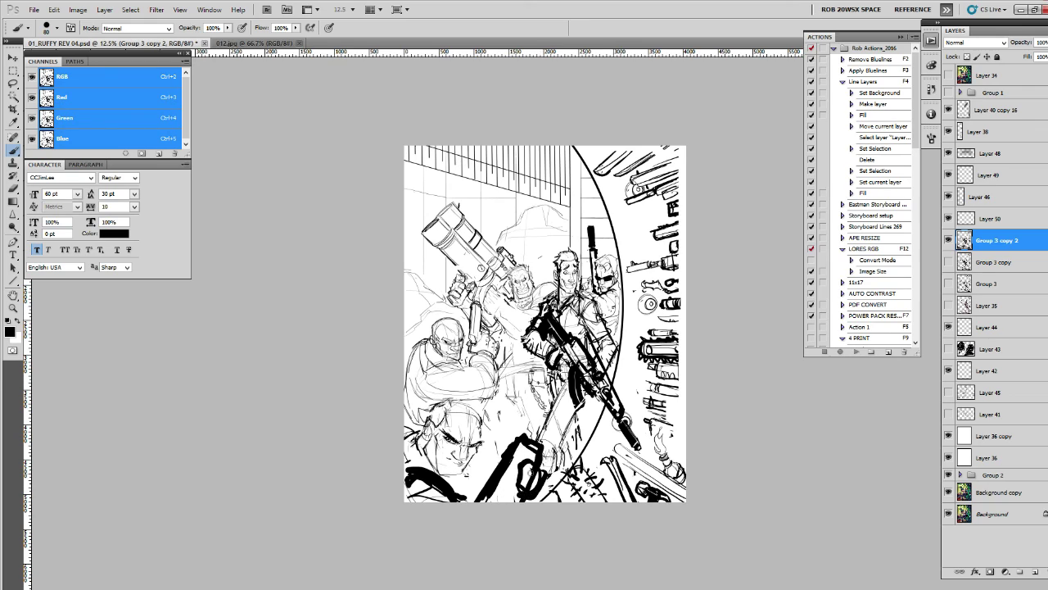
pyautogui.moveTo(524, 456); pyautogui.dragTo(512, 493)
pyautogui.moveTo(520, 465)
pyautogui.mouseDown()
pyautogui.moveTo(542, 462)
pyautogui.moveTo(537, 498)
pyautogui.mouseUp()
pyautogui.moveTo(535, 429)
pyautogui.mouseDown()
pyautogui.moveTo(498, 452)
pyautogui.moveTo(496, 468)
pyautogui.mouseUp()
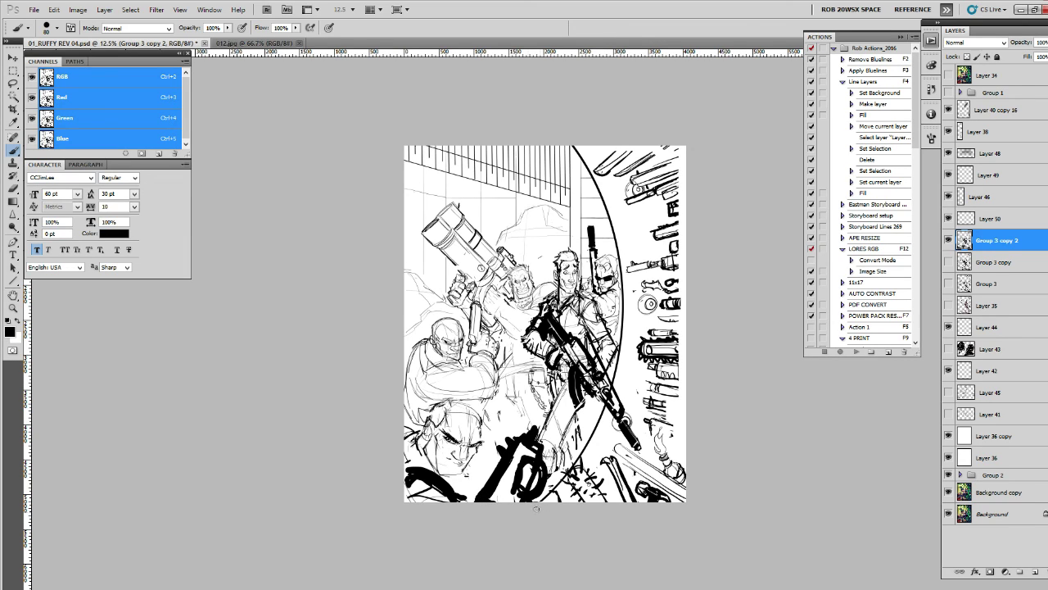
# Step: Add ink strokes at the lower-left and beside the lower face, building up the gun
pyautogui.moveTo(482, 490); pyautogui.dragTo(460, 480)
pyautogui.moveTo(420, 432)
pyautogui.mouseDown()
pyautogui.moveTo(418, 464)
pyautogui.moveTo(404, 462)
pyautogui.moveTo(406, 449)
pyautogui.mouseUp()
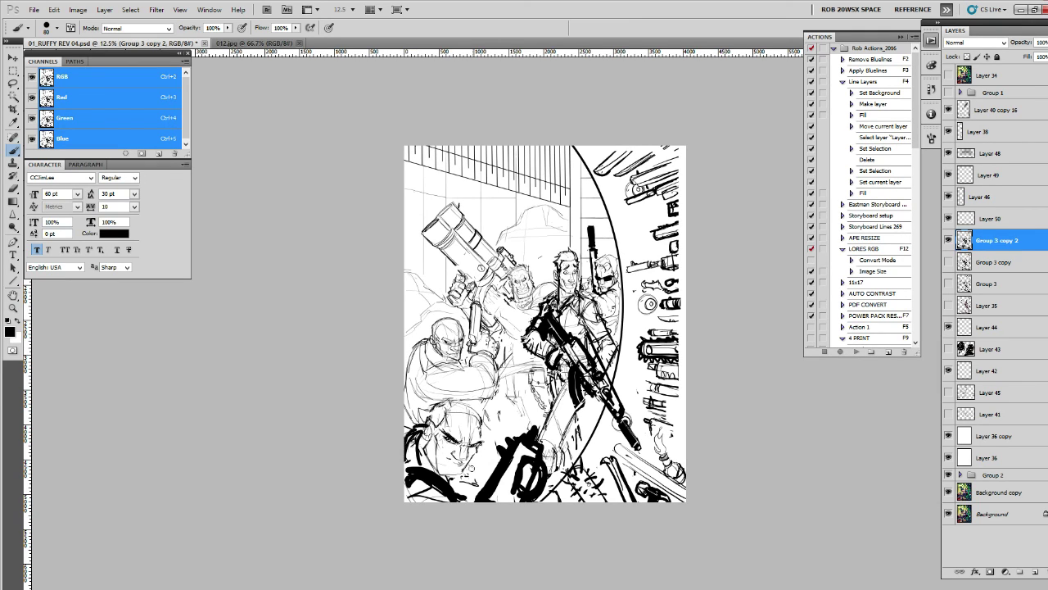
pyautogui.moveTo(467, 466); pyautogui.dragTo(482, 493)
pyautogui.moveTo(425, 428); pyautogui.dragTo(400, 446)
pyautogui.moveTo(505, 467)
pyautogui.mouseDown()
pyautogui.moveTo(516, 480)
pyautogui.moveTo(500, 505)
pyautogui.mouseUp()
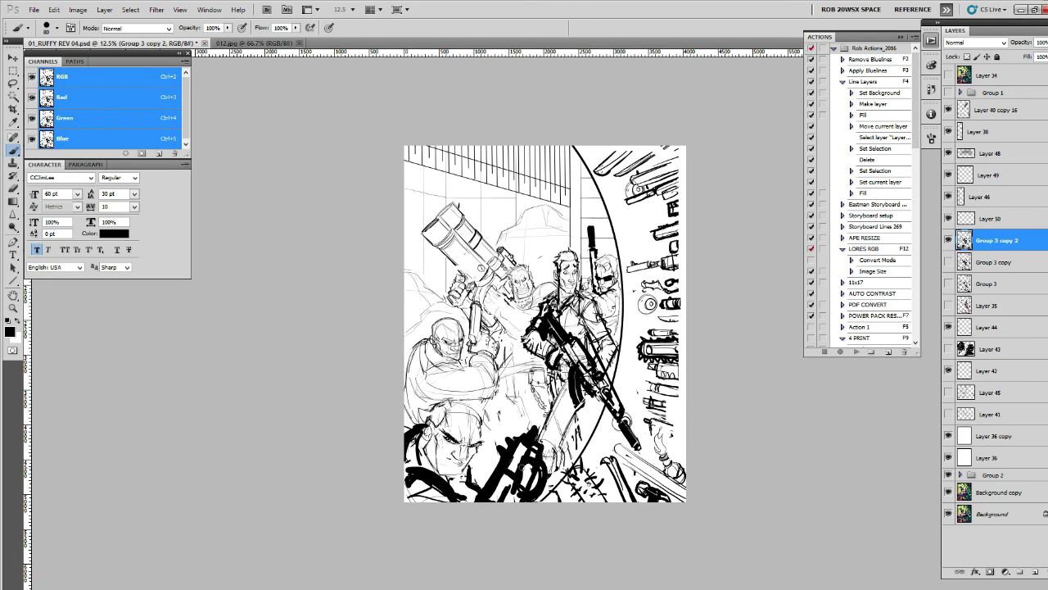
pyautogui.moveTo(516, 447); pyautogui.dragTo(495, 498)
# Step: Darken the lower-centre gun shape and ink its left edge
pyautogui.moveTo(511, 469)
pyautogui.mouseDown()
pyautogui.moveTo(494, 498)
pyautogui.moveTo(524, 490)
pyautogui.moveTo(528, 456)
pyautogui.moveTo(534, 475)
pyautogui.moveTo(551, 475)
pyautogui.moveTo(509, 501)
pyautogui.moveTo(523, 481)
pyautogui.mouseUp()
pyautogui.moveTo(516, 480); pyautogui.dragTo(511, 491)
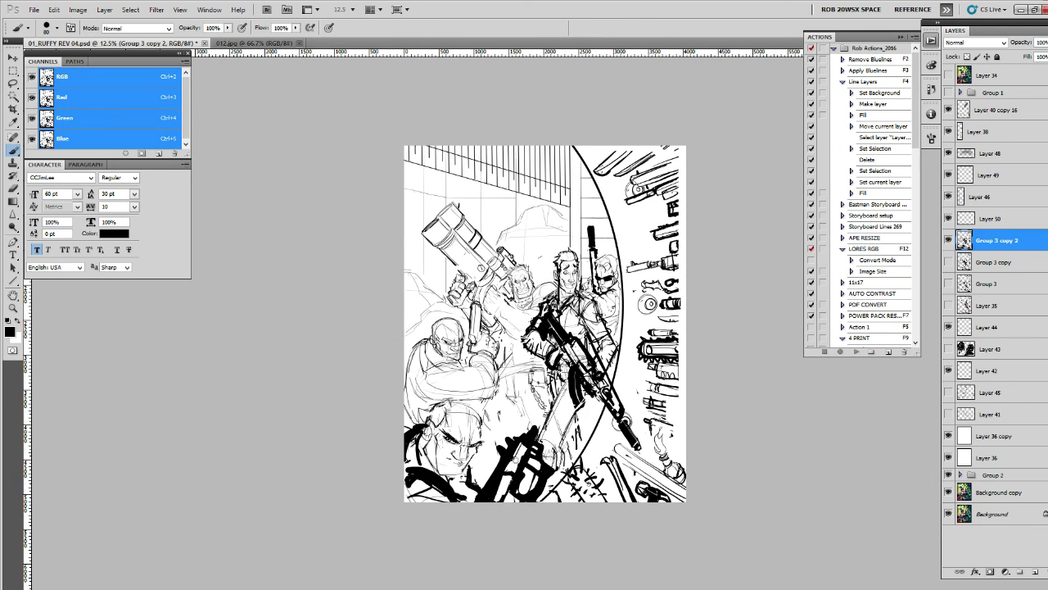
pyautogui.moveTo(514, 469)
pyautogui.mouseDown()
pyautogui.moveTo(503, 478)
pyautogui.moveTo(512, 470)
pyautogui.mouseUp()
pyautogui.moveTo(508, 480); pyautogui.dragTo(501, 494)
pyautogui.moveTo(526, 444); pyautogui.dragTo(511, 472)
pyautogui.moveTo(508, 477); pyautogui.dragTo(490, 503)
# Step: Compare the line-art layers on and off, then show Group 3 copy 2 inks and the colour painting
pyautogui.click(948, 283)
pyautogui.click(949, 285)
pyautogui.click(949, 304)
pyautogui.click(949, 305)
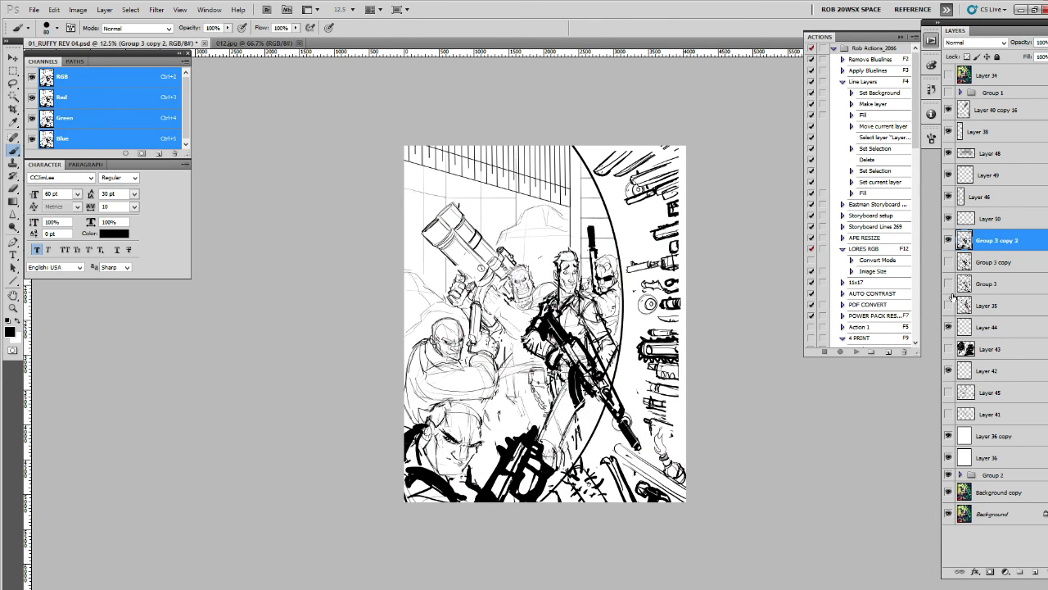
pyautogui.click(949, 241)
pyautogui.click(950, 262)
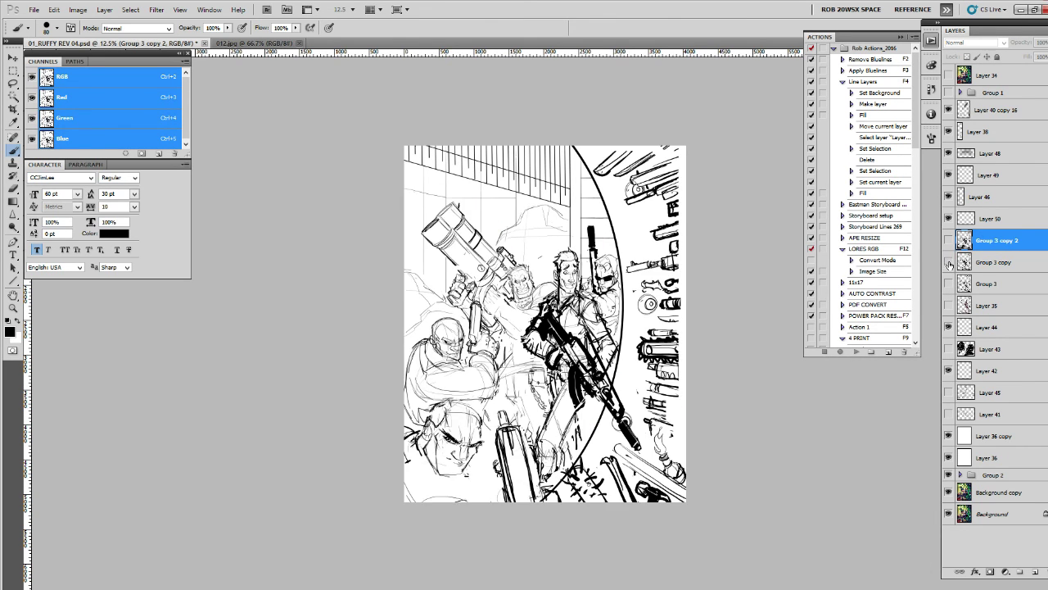
pyautogui.click(949, 262)
pyautogui.click(948, 283)
pyautogui.click(960, 283)
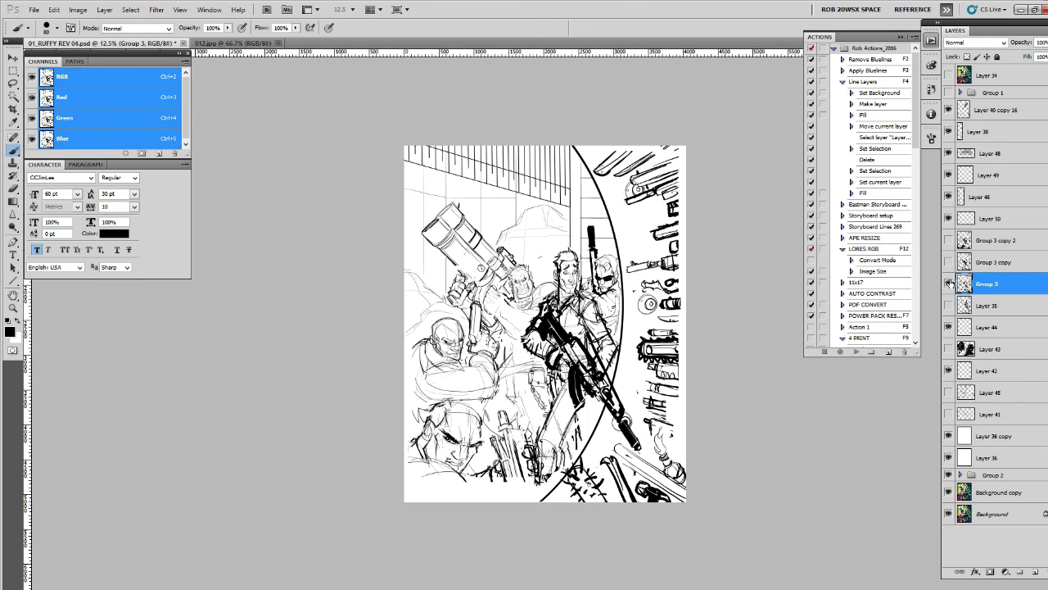
pyautogui.click(949, 284)
pyautogui.click(949, 241)
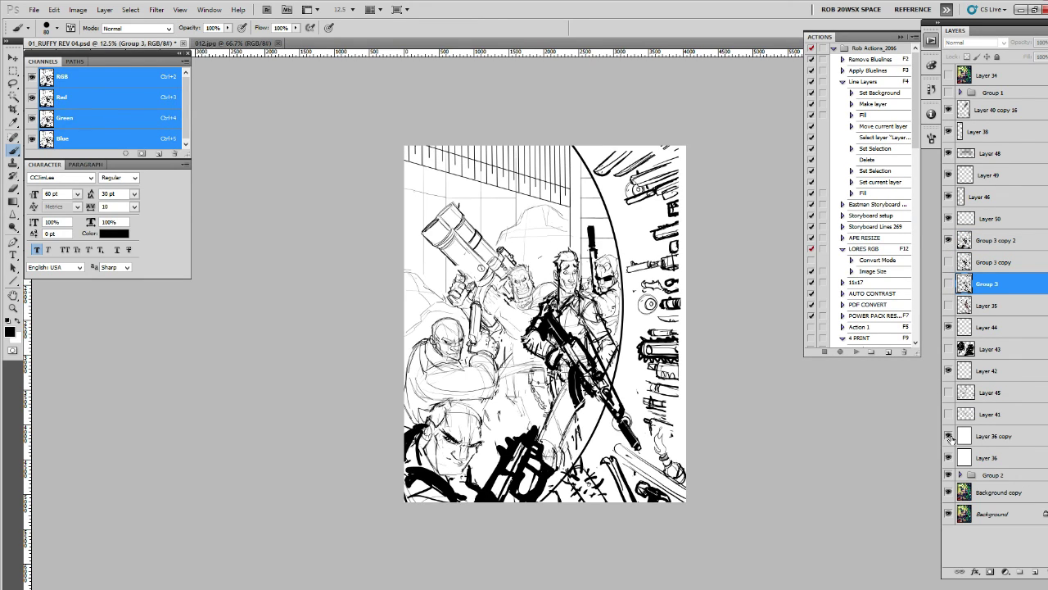
pyautogui.click(950, 435)
# Step: Zoom in on the lower man's face, dismiss the hidden-layer error, and select Group 3 copy 2
pyautogui.press('z')
pyautogui.click(457, 470)
pyautogui.press('e')
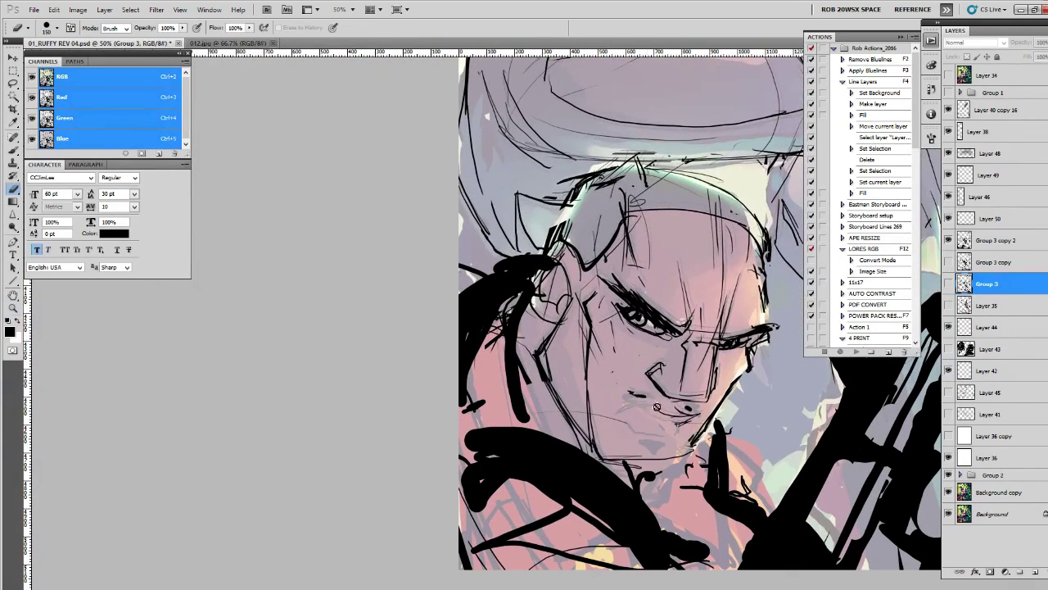
pyautogui.click(647, 396)
pyautogui.press('Return')
pyautogui.click(968, 241)
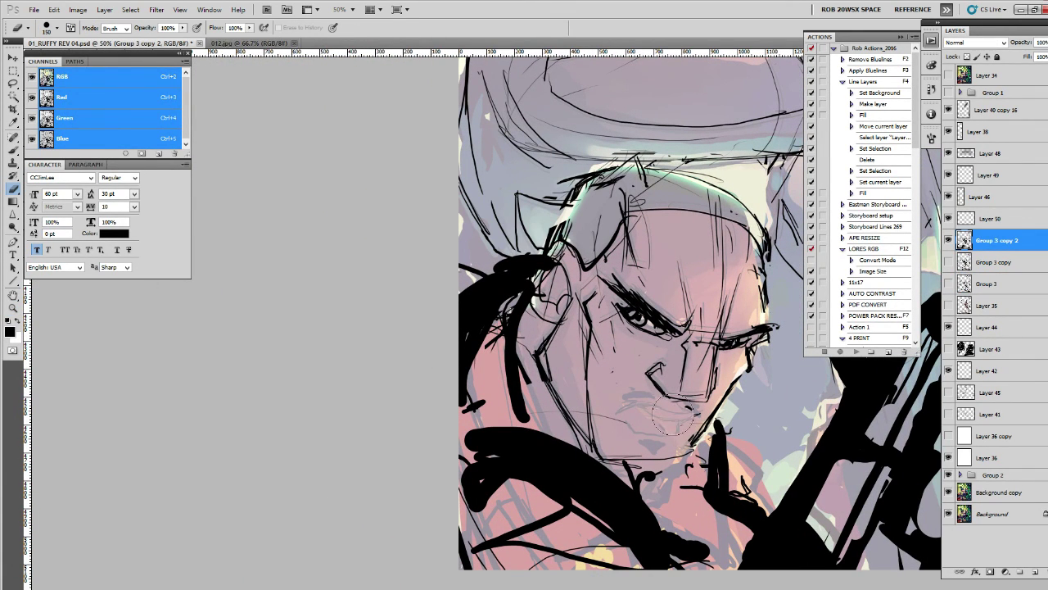
# Step: With a smaller brush, ink lines under the lips, along the jaw and upper lip
pyautogui.press('b')
pyautogui.press('[')
pyautogui.press('[')
pyautogui.press('[')
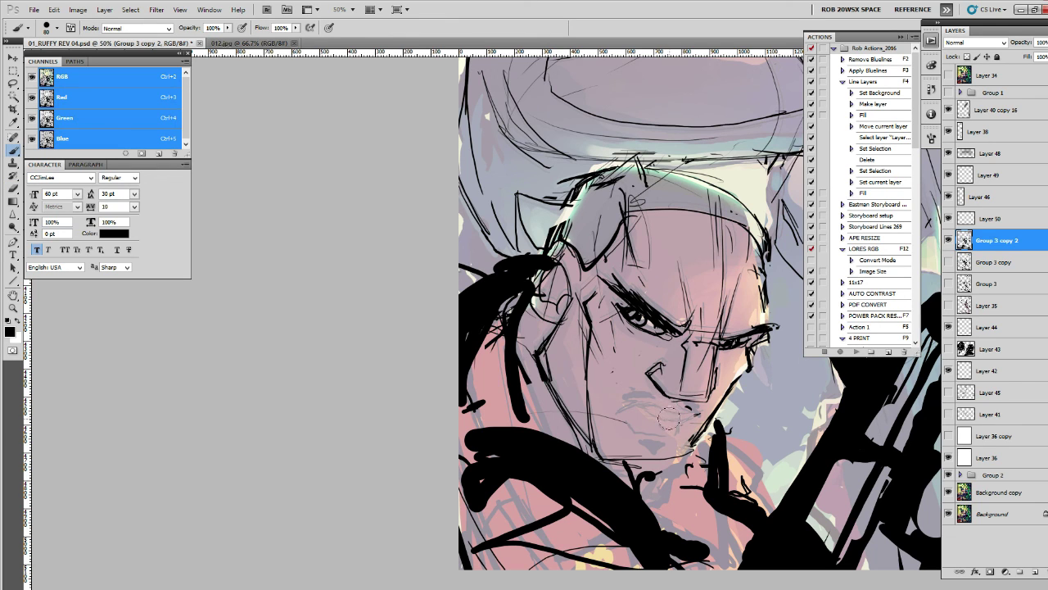
pyautogui.moveTo(668, 447)
pyautogui.mouseDown()
pyautogui.moveTo(679, 464)
pyautogui.moveTo(718, 446)
pyautogui.mouseUp()
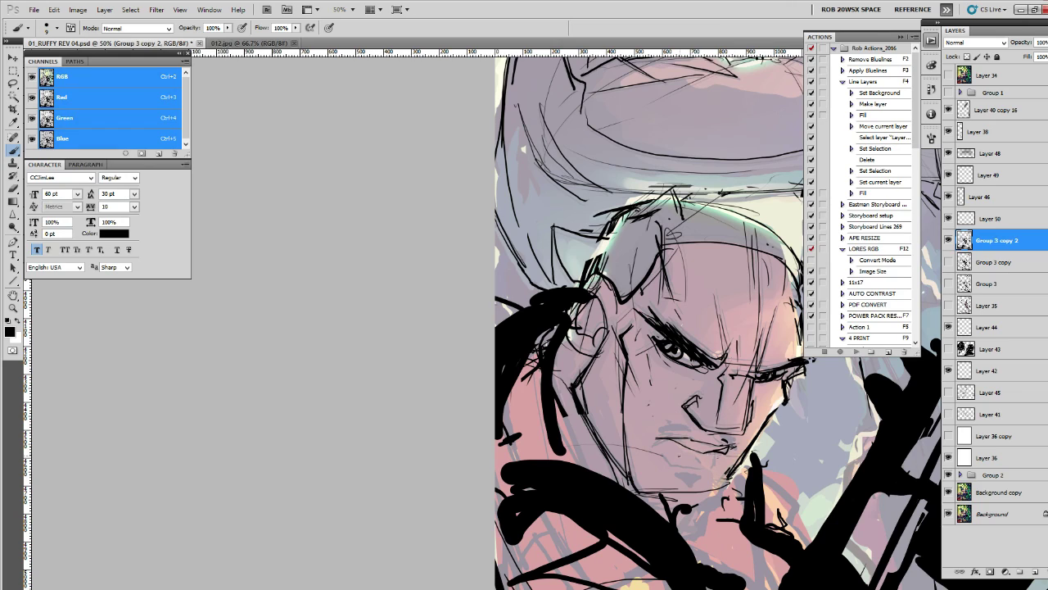
pyautogui.moveTo(674, 468)
pyautogui.mouseDown()
pyautogui.moveTo(715, 460)
pyautogui.moveTo(698, 475)
pyautogui.mouseUp()
pyautogui.moveTo(649, 498)
pyautogui.mouseDown()
pyautogui.moveTo(729, 479)
pyautogui.moveTo(724, 494)
pyautogui.mouseUp()
pyautogui.moveTo(664, 478); pyautogui.dragTo(588, 498)
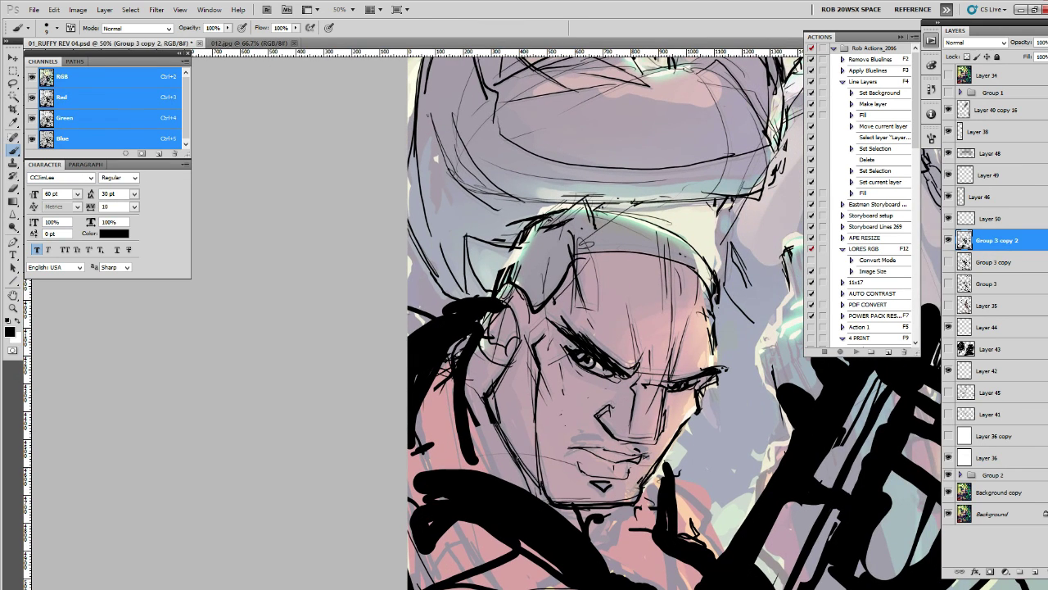
pyautogui.moveTo(522, 462); pyautogui.dragTo(537, 486)
pyautogui.moveTo(565, 433); pyautogui.dragTo(650, 455)
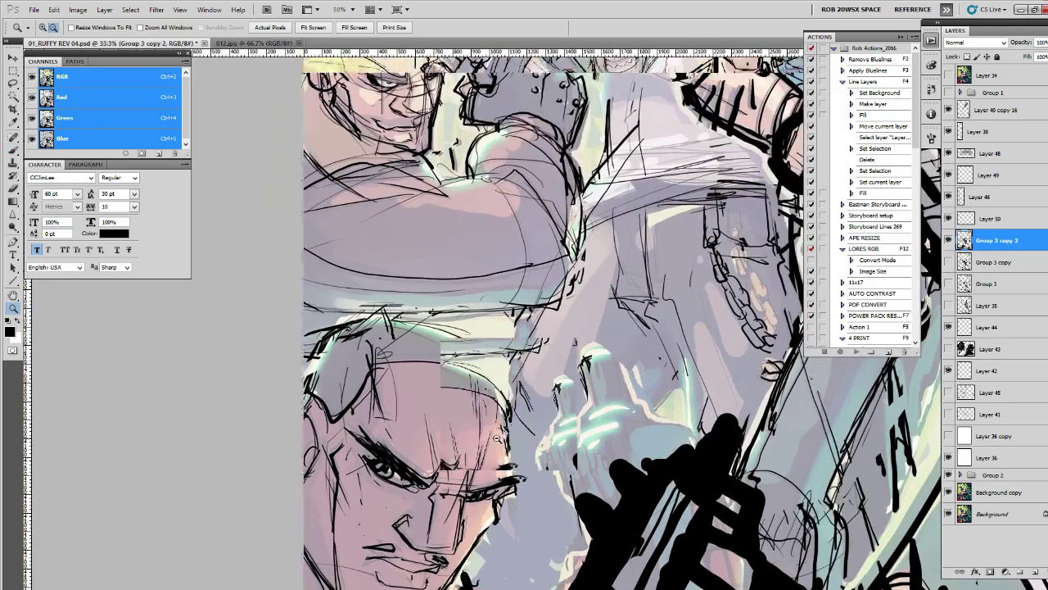
# Step: Zoom around the illustration to review the gunmen, the sunglasses man and the lower-middle
pyautogui.keyDown('alt'); pyautogui.click(501, 429); pyautogui.keyUp('alt')
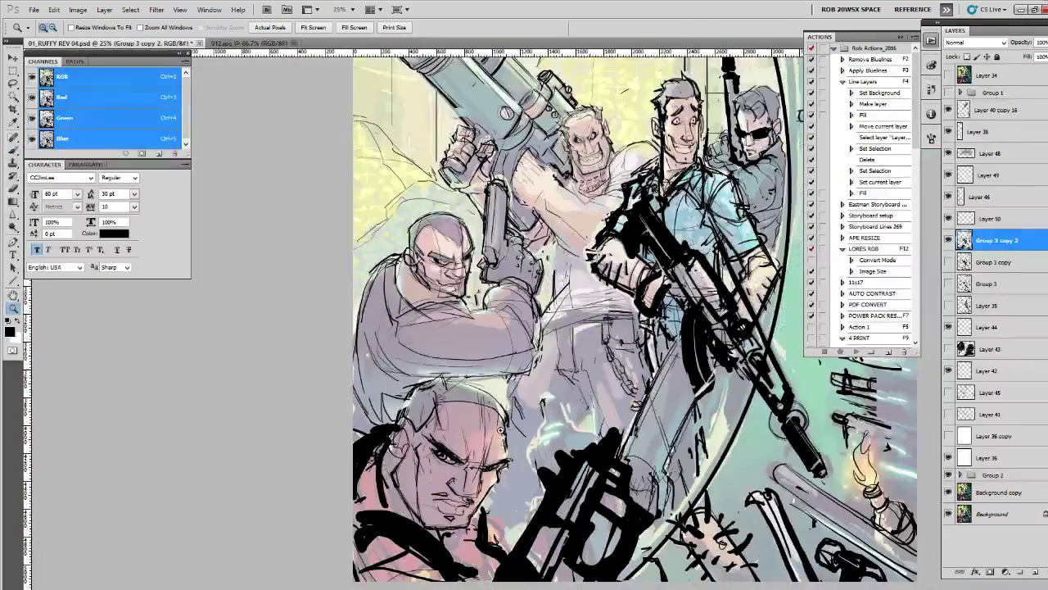
pyautogui.moveTo(524, 373); pyautogui.dragTo(492, 471)
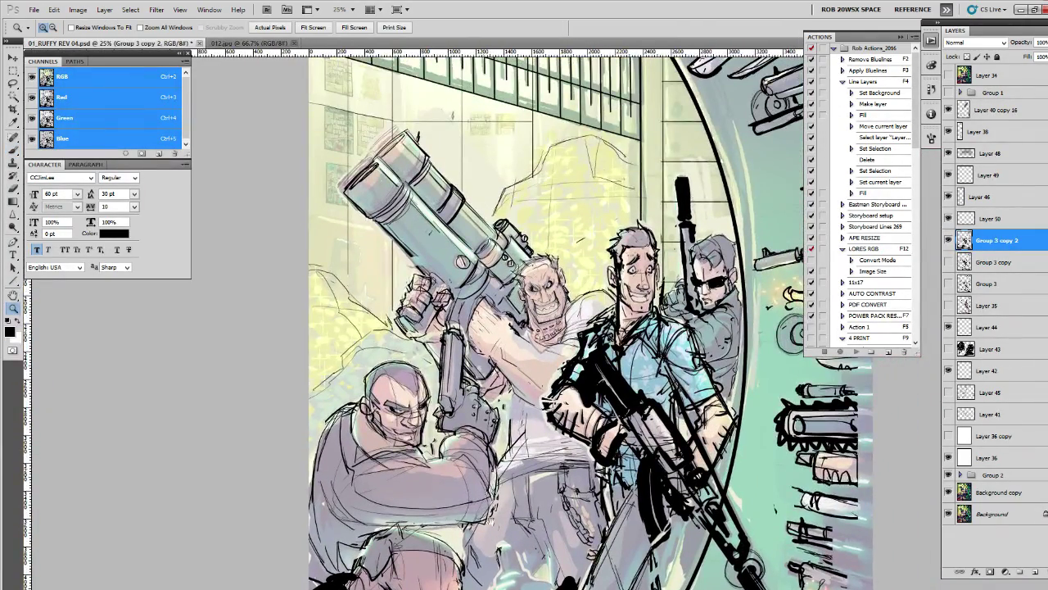
pyautogui.click(492, 473)
pyautogui.scroll(-2, 475, 489)
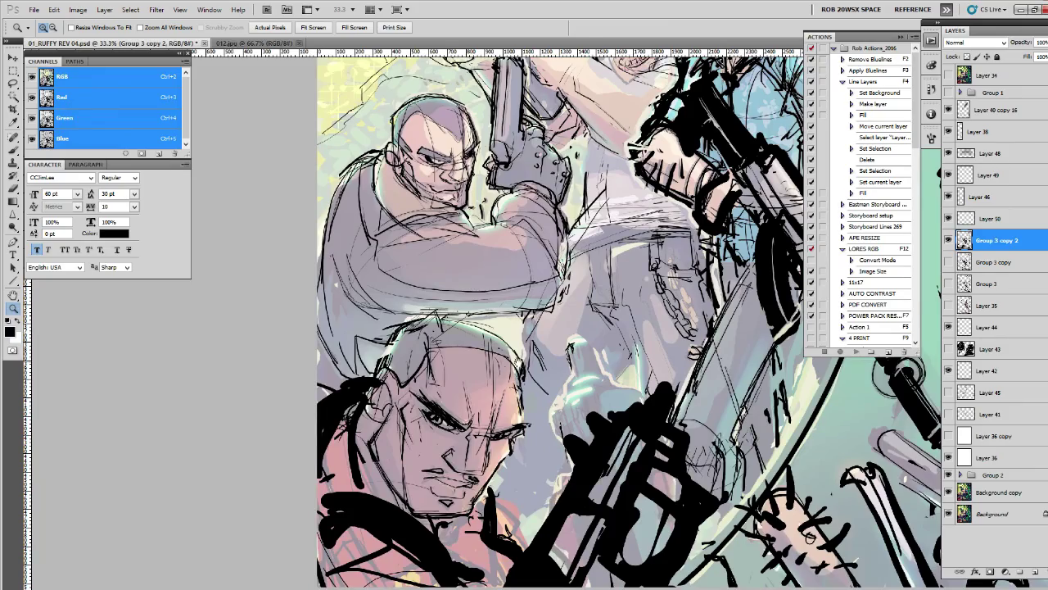
pyautogui.click(421, 353)
pyautogui.keyDown('alt'); pyautogui.click(519, 410); pyautogui.keyUp('alt')
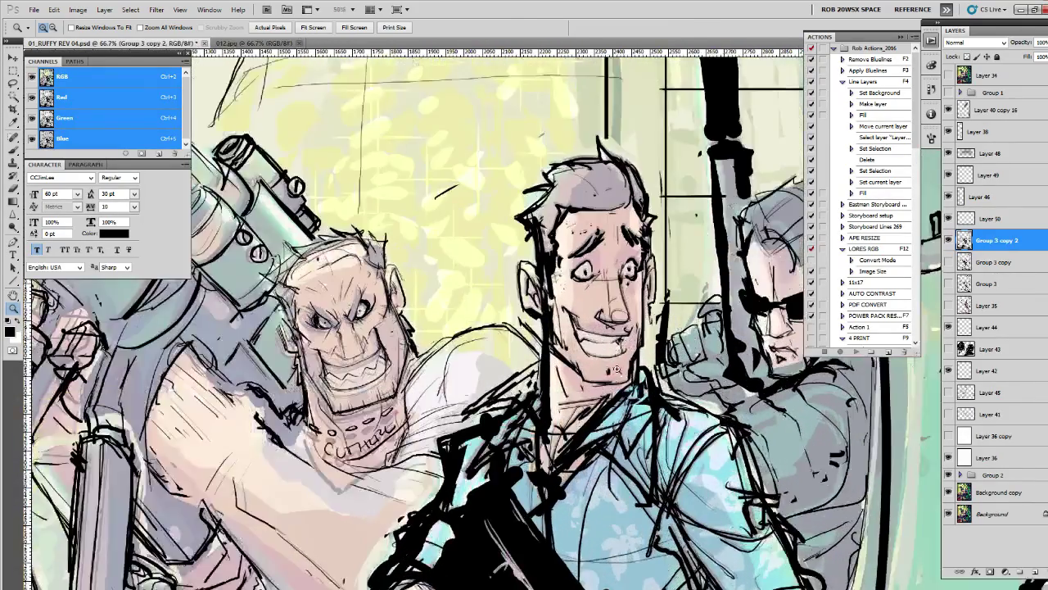
pyautogui.click(534, 432)
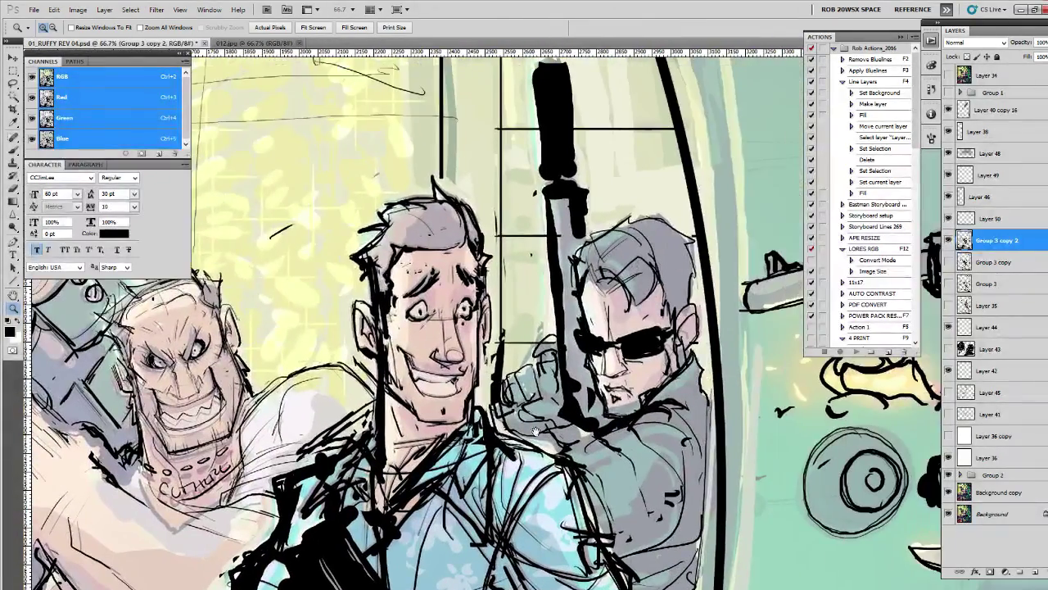
pyautogui.click(616, 401)
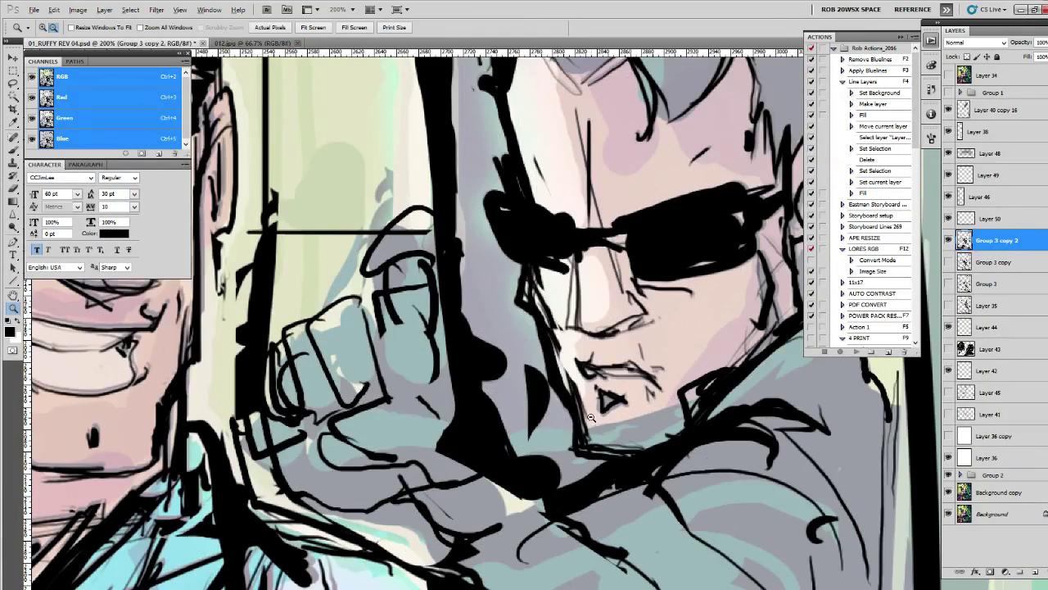
pyautogui.keyDown('alt'); pyautogui.click(589, 417); pyautogui.keyUp('alt')
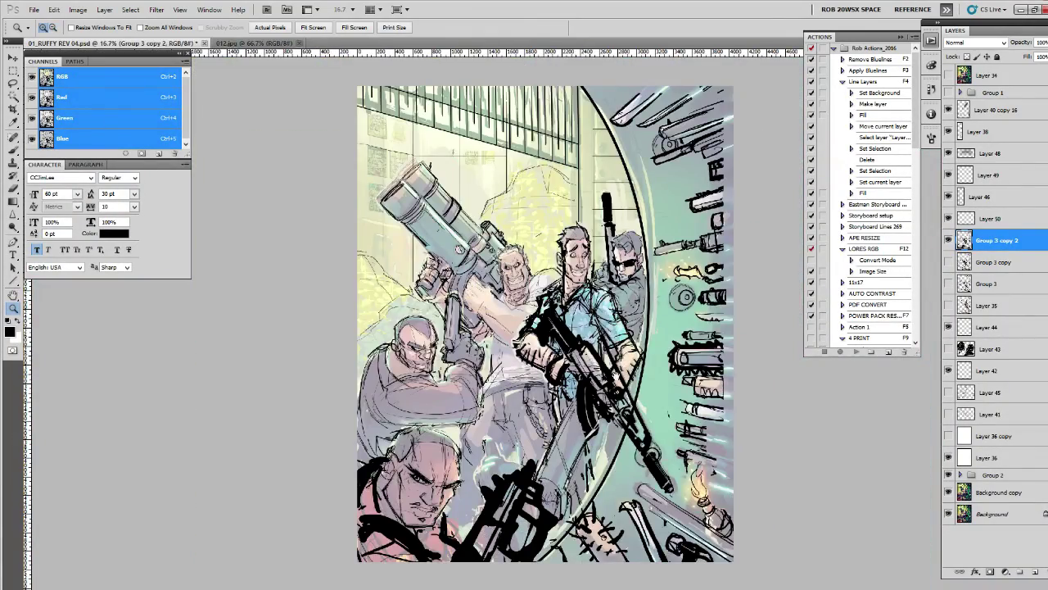
pyautogui.click(553, 448)
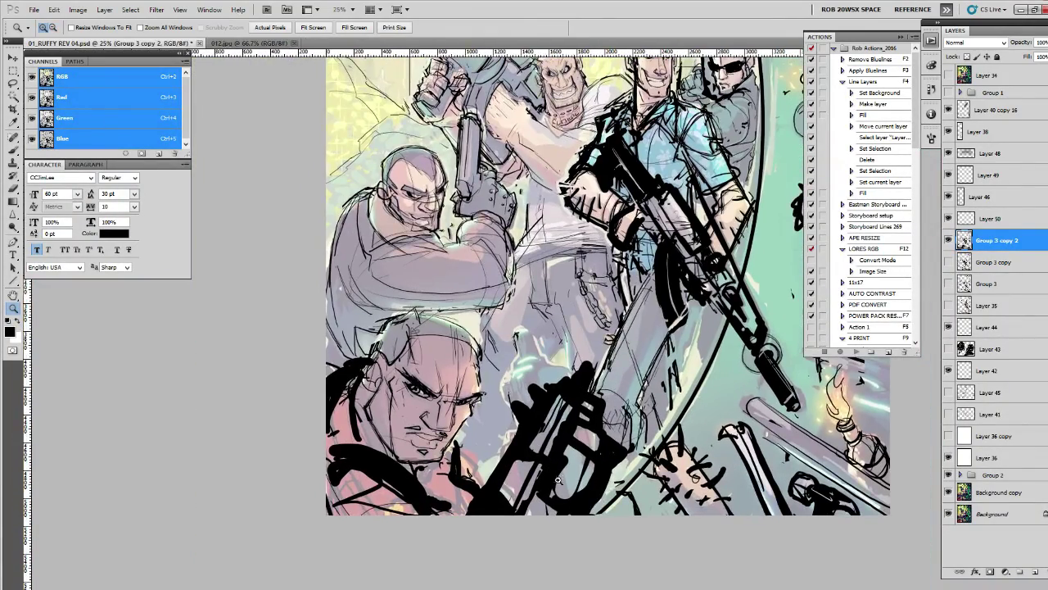
# Step: Zoom in on the blue-shirt gunman and add empty Layer 51 above the inks
pyautogui.press('b')
pyautogui.scroll(3, 483, 427)
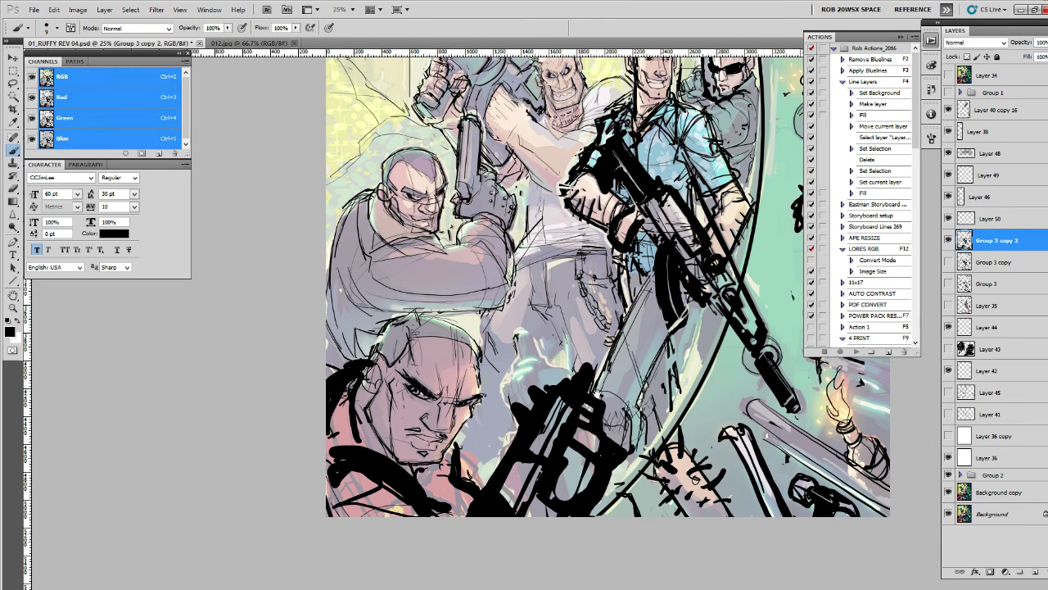
pyautogui.hscroll(2, 524, 451)
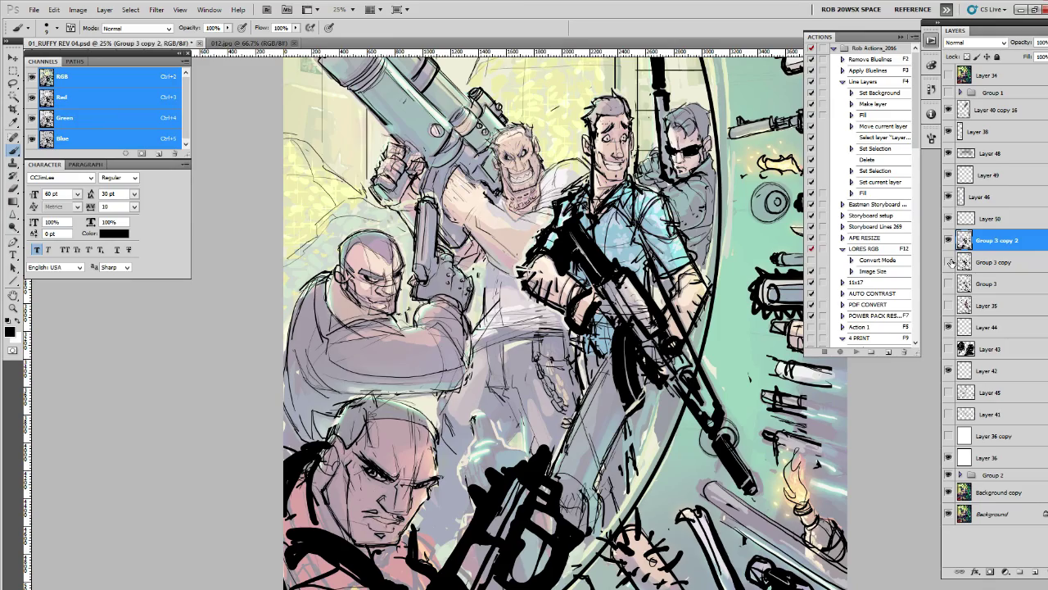
pyautogui.press('z')
pyautogui.click(679, 163)
pyautogui.click(679, 163)
pyautogui.click(679, 163)
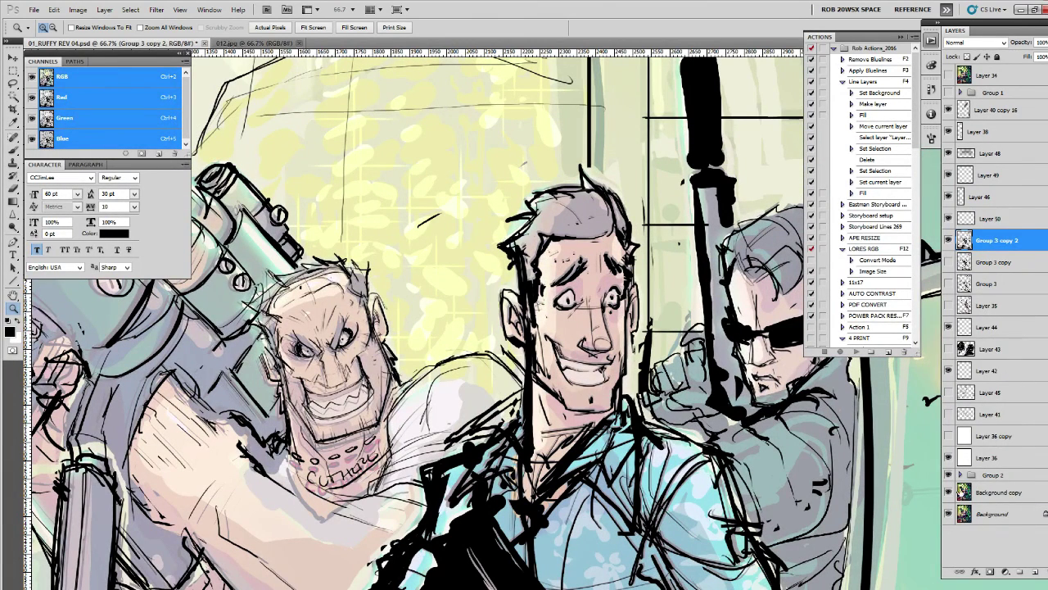
pyautogui.click(1033, 571)
pyautogui.press('b')
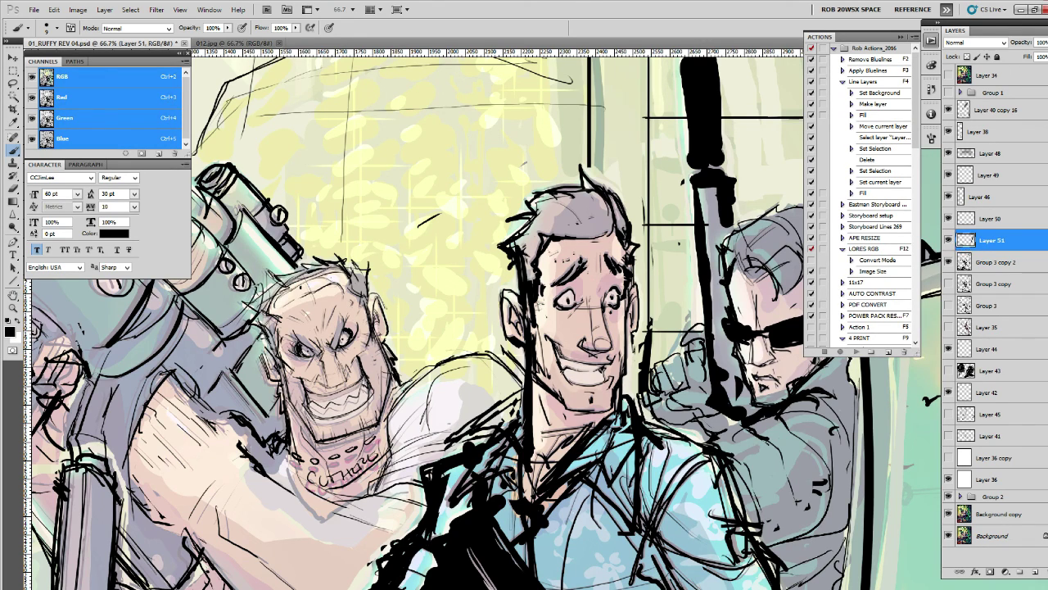
# Step: Undo the new jaw ink line with Ctrl+Alt+Z and return to the Brush on the bald man's face
pyautogui.moveTo(557, 365)
pyautogui.mouseDown()
pyautogui.moveTo(577, 398)
pyautogui.moveTo(613, 383)
pyautogui.mouseUp()
pyautogui.hotkey('ctrl', 'alt', 'z')
pyautogui.press('e')
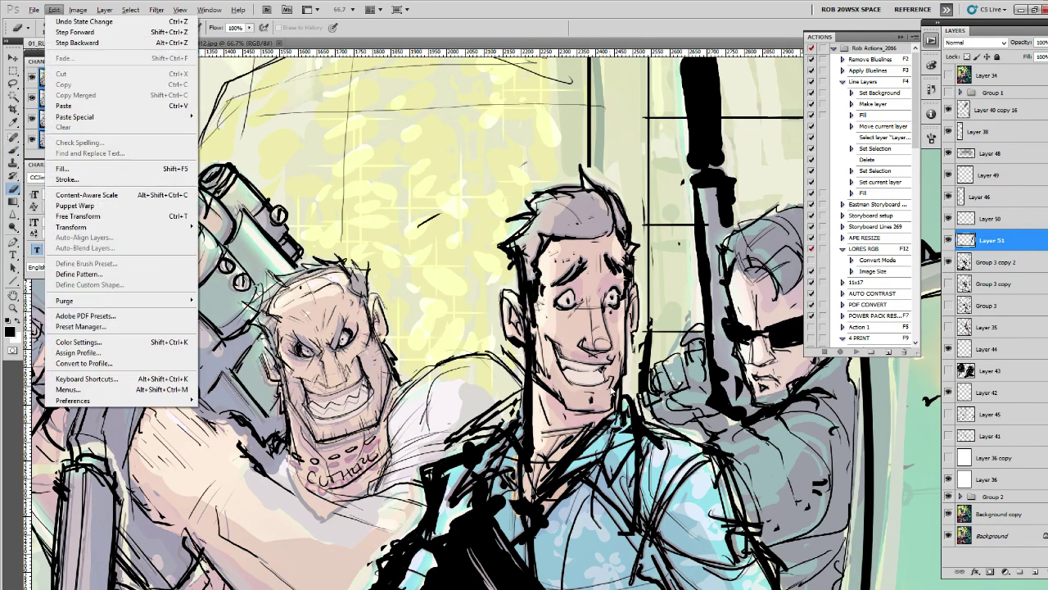
pyautogui.press('Escape')
pyautogui.press('e')
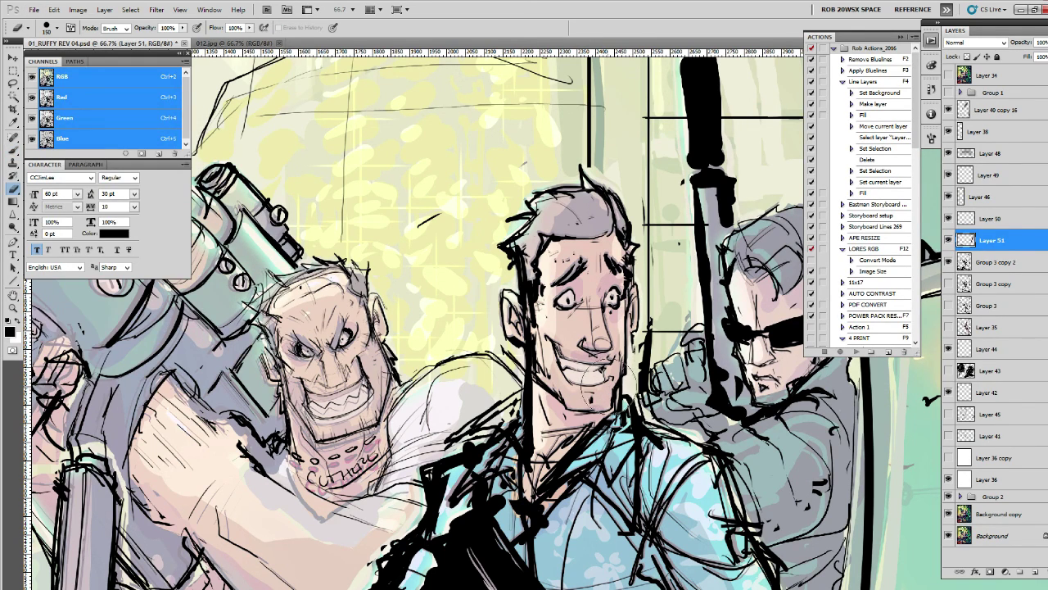
pyautogui.press('b')
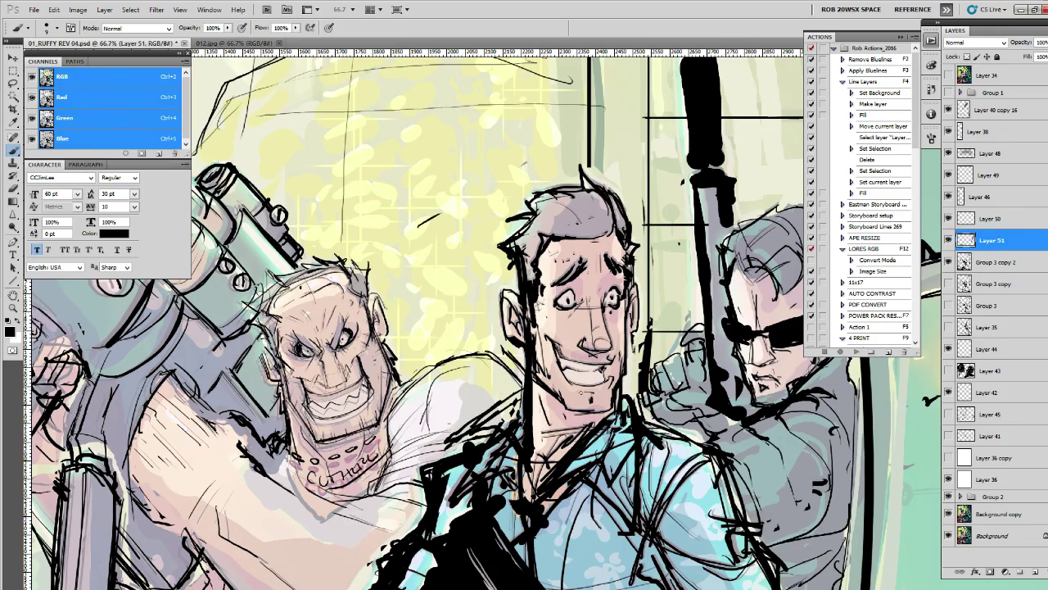
pyautogui.scroll(-3, 554, 442)
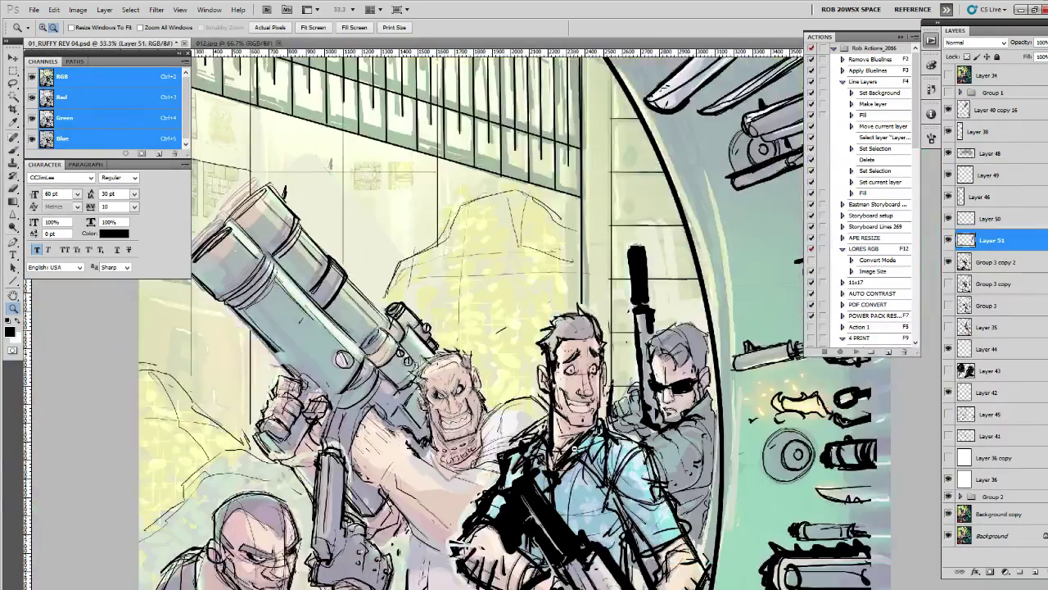
pyautogui.scroll(1, 554, 443)
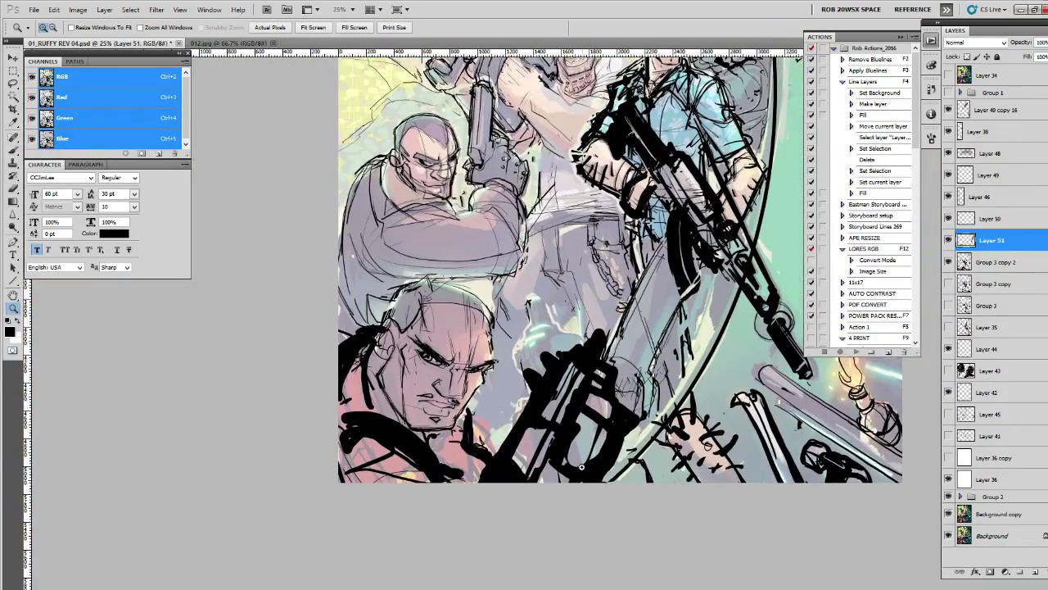
pyautogui.scroll(2, 612, 457)
pyautogui.press('b')
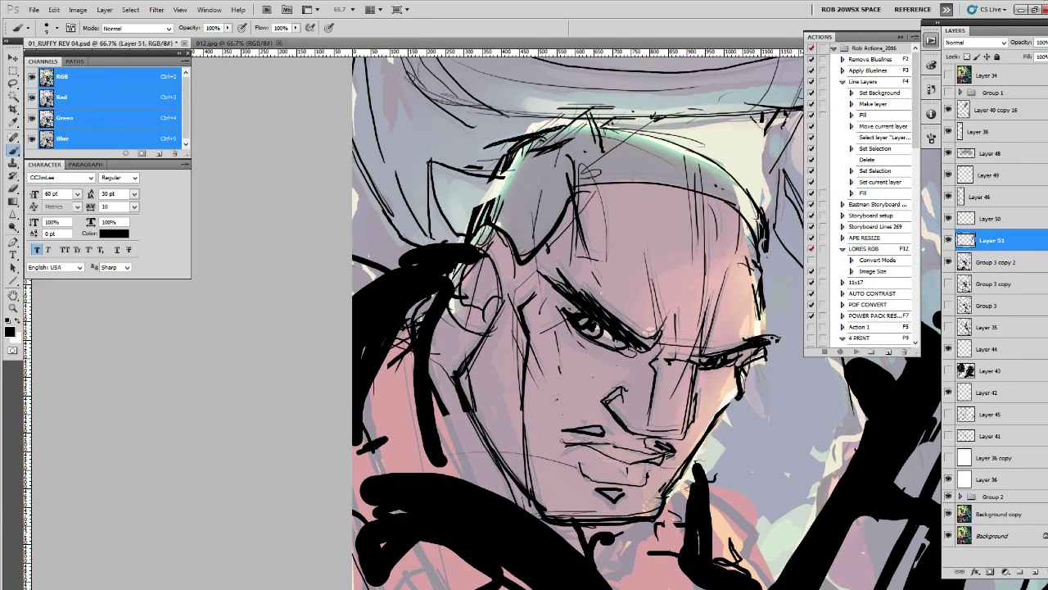
pyautogui.press('z')
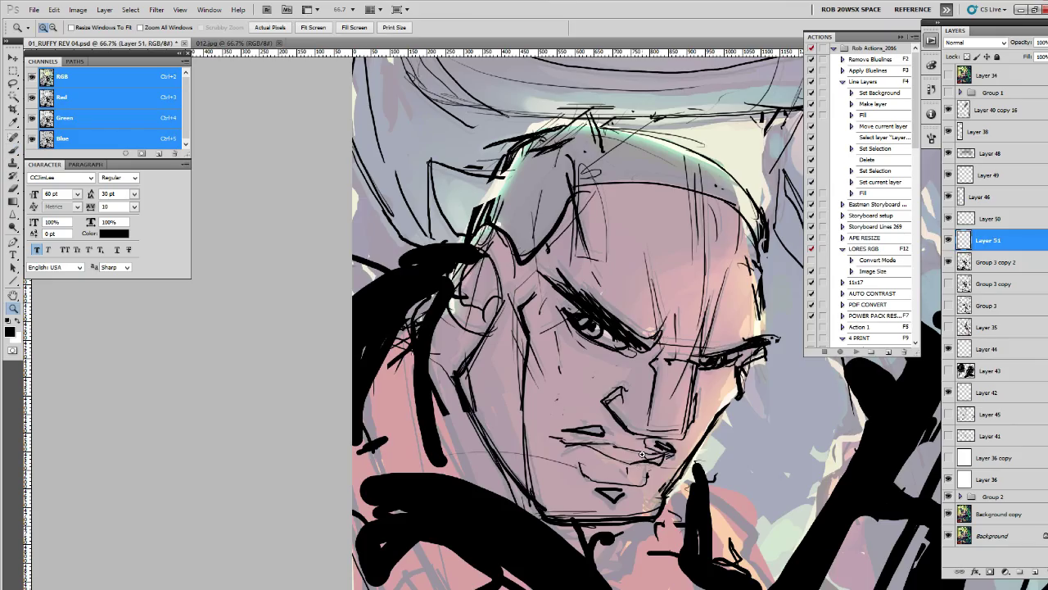
pyautogui.scroll(-1, 644, 473)
pyautogui.scroll(-1, 645, 473)
pyautogui.scroll(-1, 546, 483)
pyautogui.moveTo(547, 482); pyautogui.dragTo(521, 488)
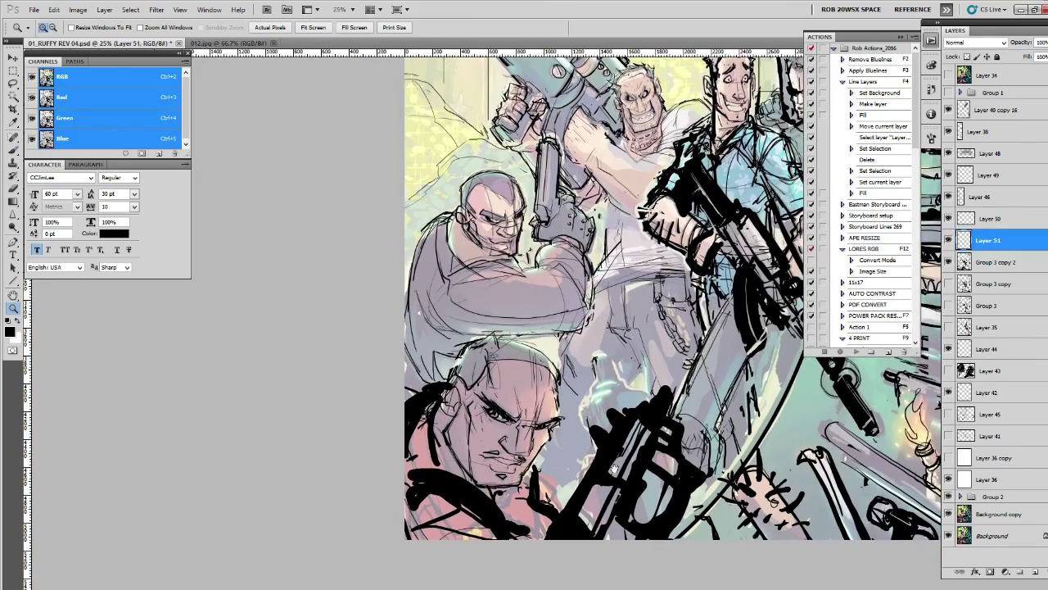
pyautogui.moveTo(614, 469); pyautogui.dragTo(516, 488)
pyautogui.moveTo(594, 528); pyautogui.dragTo(522, 541)
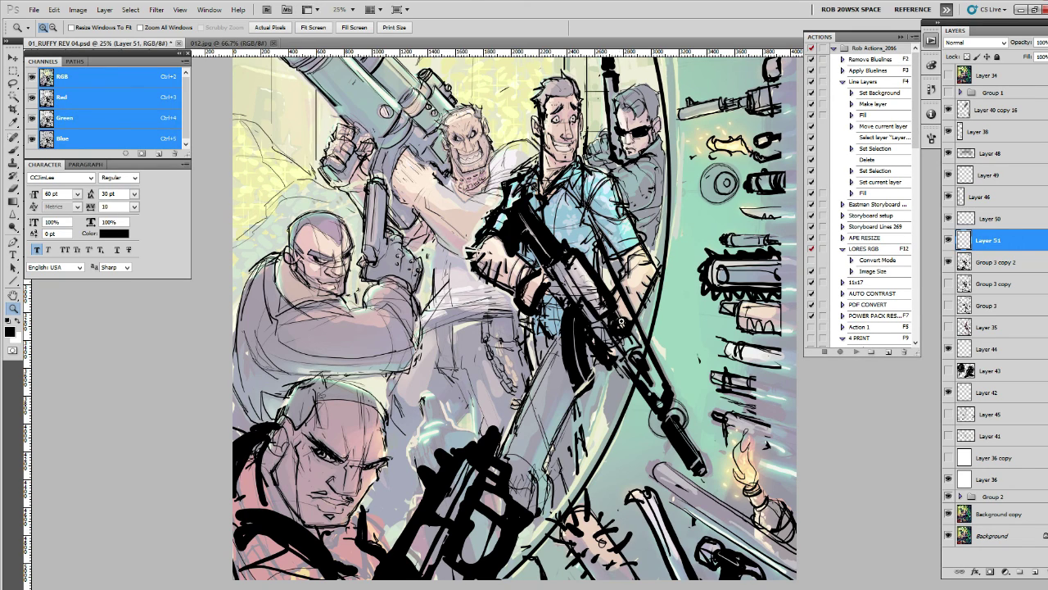
# Step: Zoom in and out on the figures to look over the whole cover
pyautogui.click(617, 324)
pyautogui.keyDown('alt'); pyautogui.click(629, 309); pyautogui.keyUp('alt')
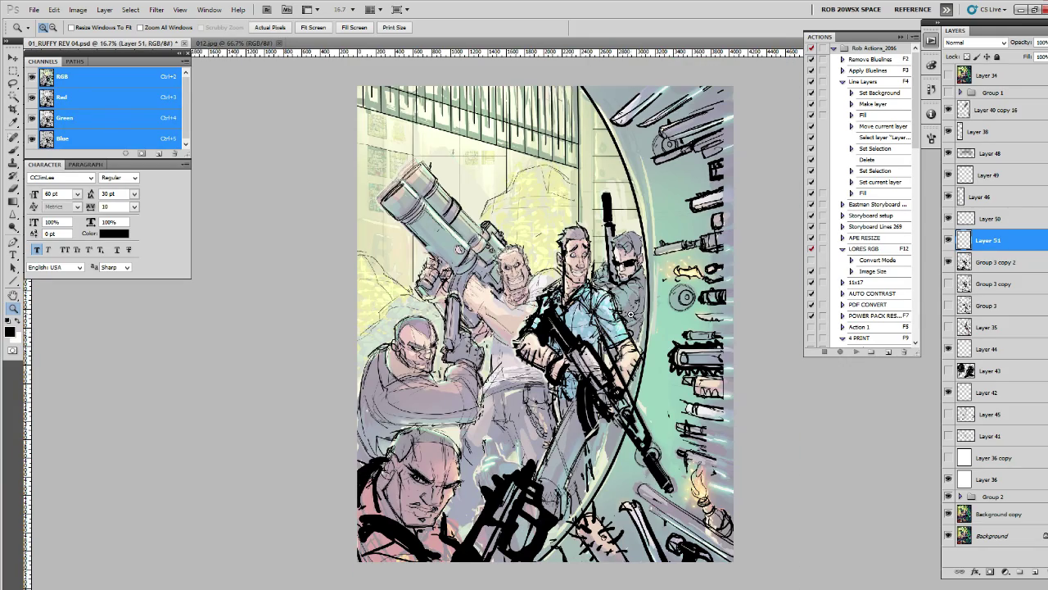
pyautogui.click(633, 318)
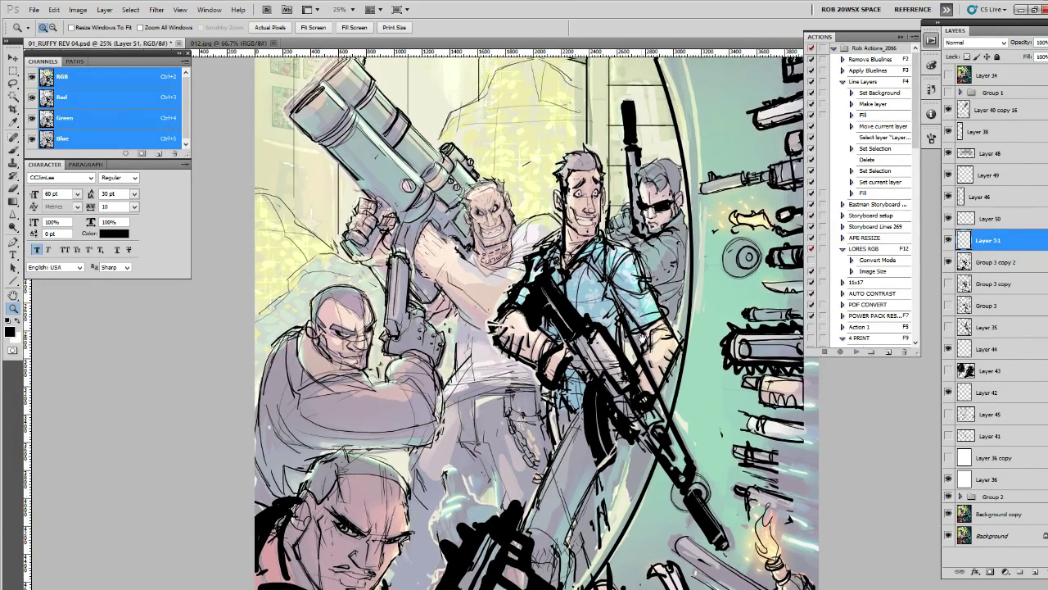
pyautogui.moveTo(646, 302); pyautogui.dragTo(643, 314)
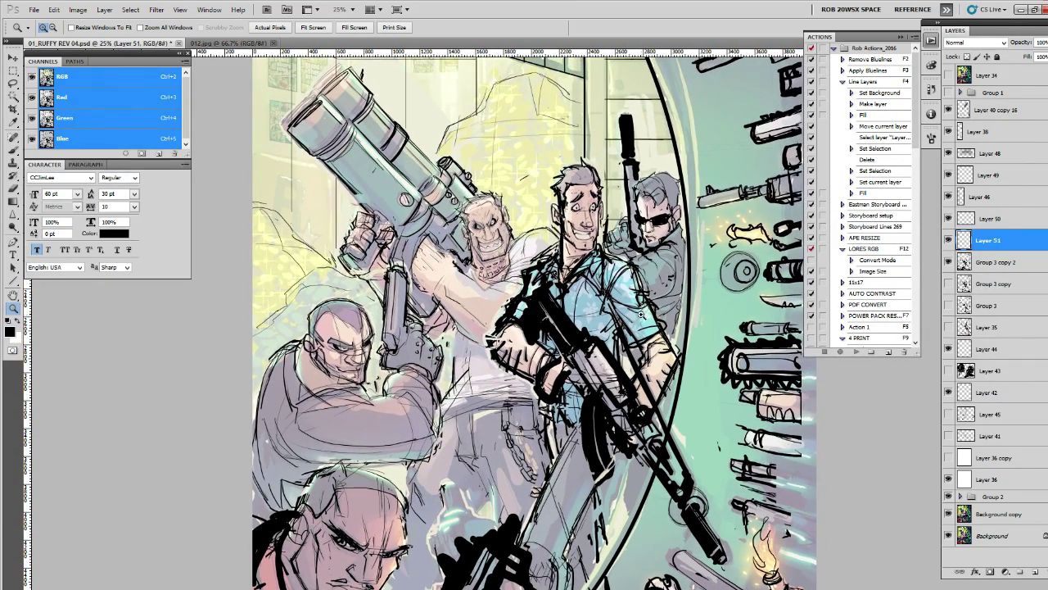
pyautogui.scroll(5, 643, 314)
pyautogui.press('b')
# Step: Pan across the top and bottom of the cover over to the vault door side
pyautogui.moveTo(605, 318); pyautogui.dragTo(638, 343)
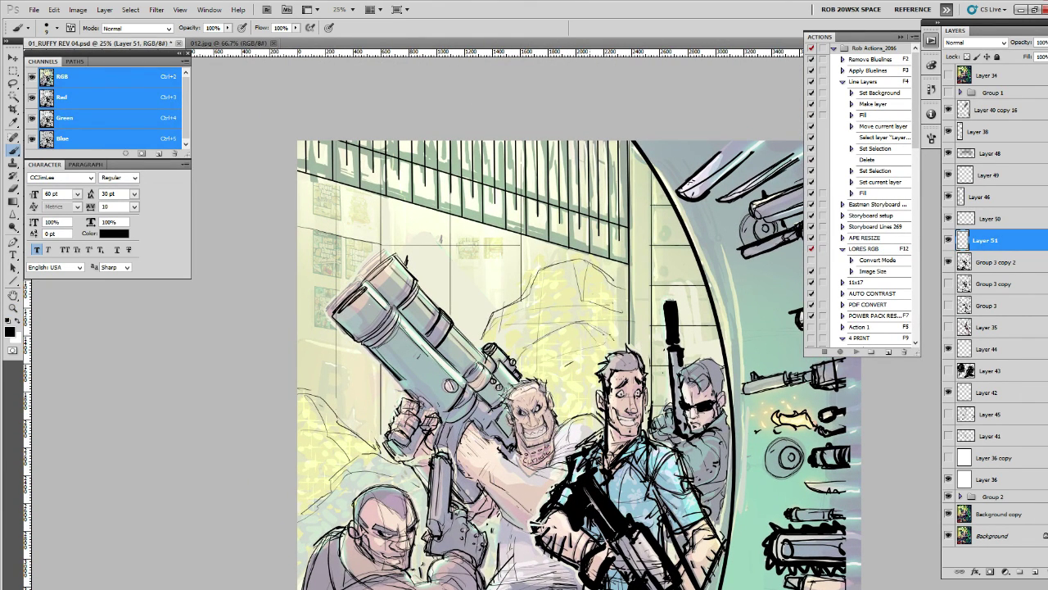
pyautogui.moveTo(529, 366)
pyautogui.mouseDown()
pyautogui.moveTo(542, 366)
pyautogui.moveTo(629, 263)
pyautogui.mouseUp()
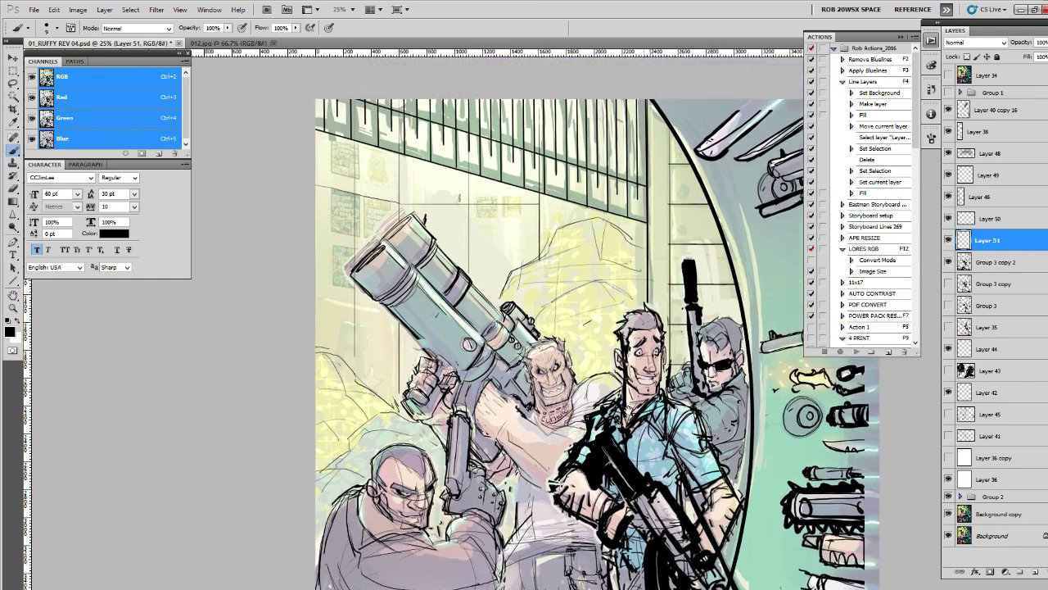
pyautogui.moveTo(576, 230)
pyautogui.mouseDown()
pyautogui.moveTo(495, 344)
pyautogui.moveTo(651, 398)
pyautogui.mouseUp()
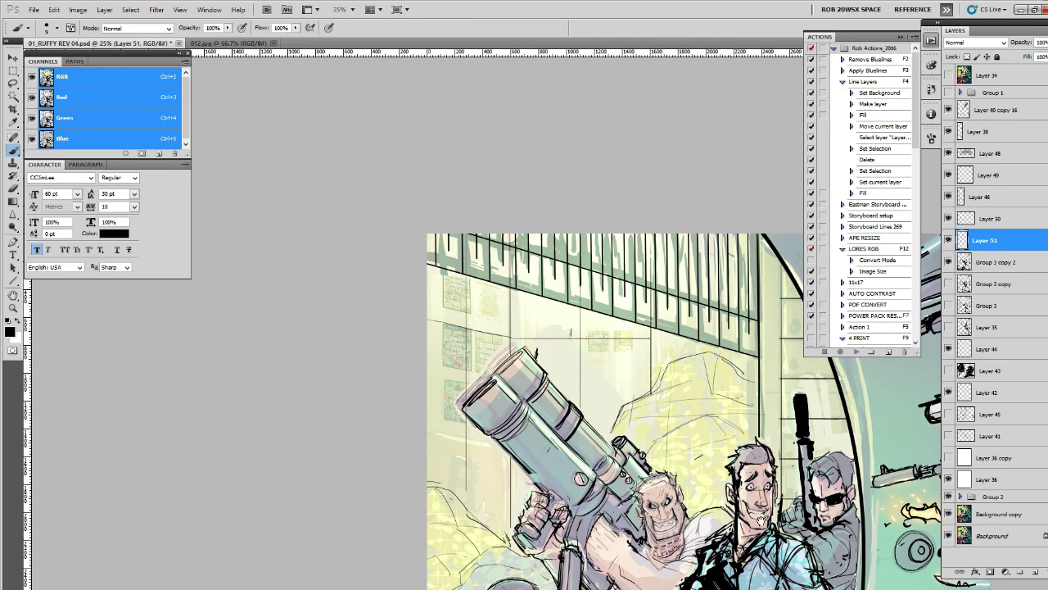
pyautogui.moveTo(448, 434)
pyautogui.mouseDown()
pyautogui.moveTo(442, 346)
pyautogui.moveTo(522, 331)
pyautogui.mouseUp()
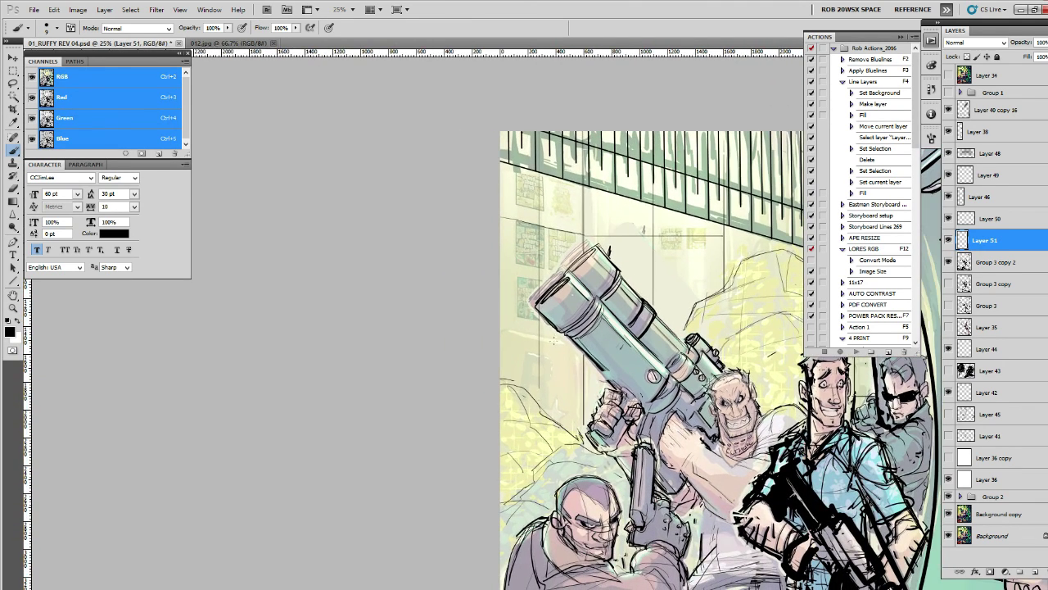
pyautogui.moveTo(829, 474); pyautogui.dragTo(544, 468)
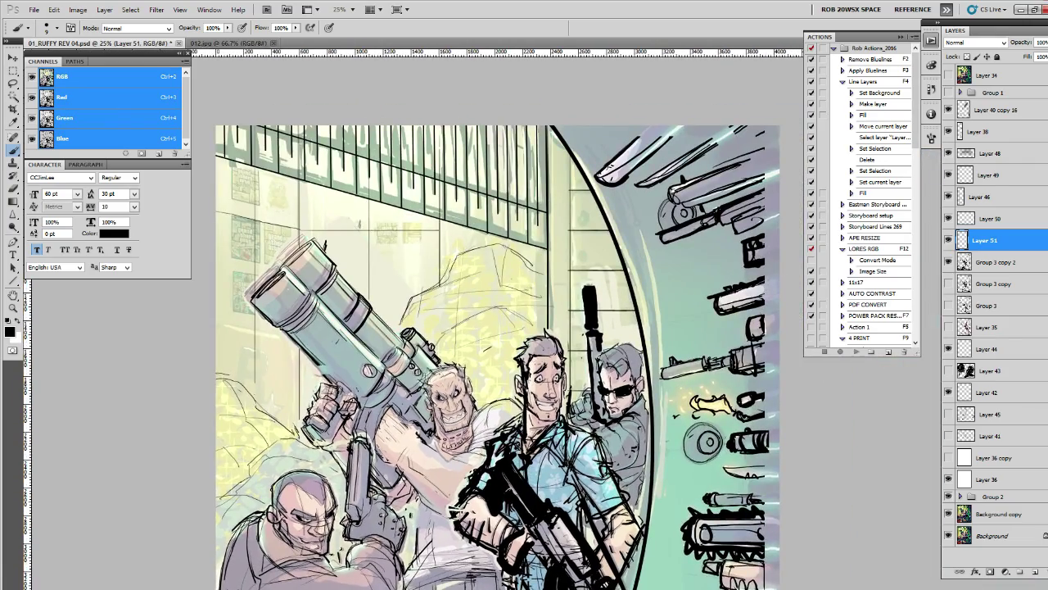
pyautogui.moveTo(739, 431); pyautogui.dragTo(622, 489)
pyautogui.moveTo(660, 444); pyautogui.dragTo(649, 419)
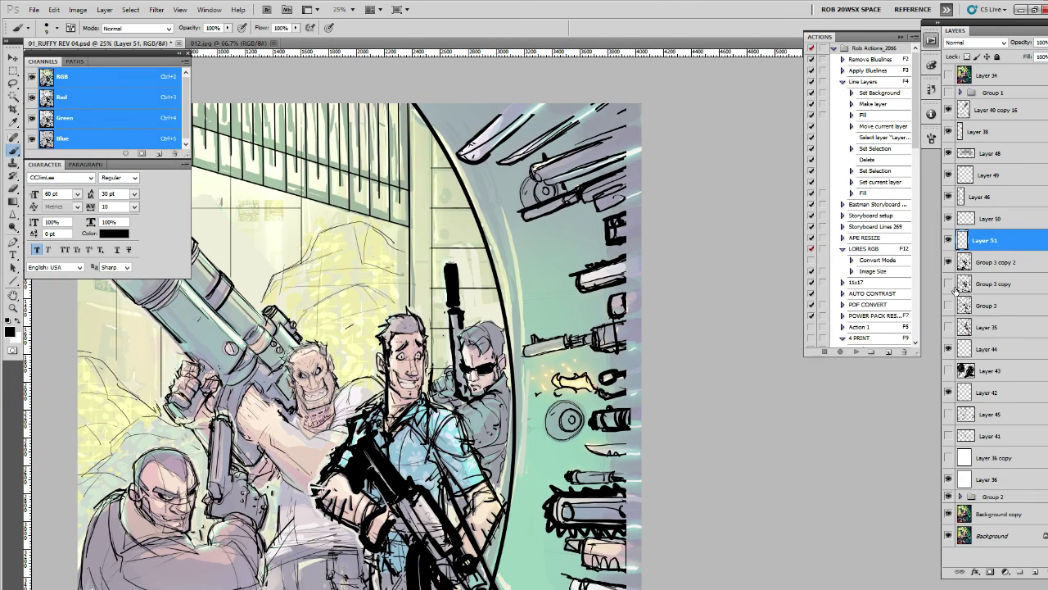
# Step: Duplicate the vault door arc layer and move the copy to the right of the original
pyautogui.click(952, 133)
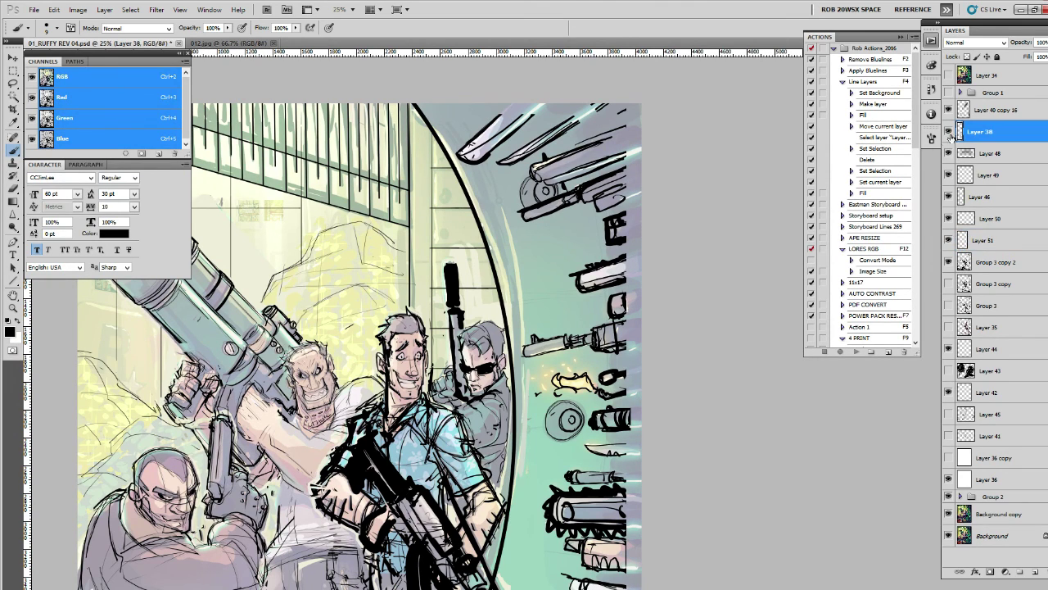
pyautogui.hotkey('ctrl', 'j')
pyautogui.press('v')
pyautogui.moveTo(551, 345); pyautogui.dragTo(674, 345)
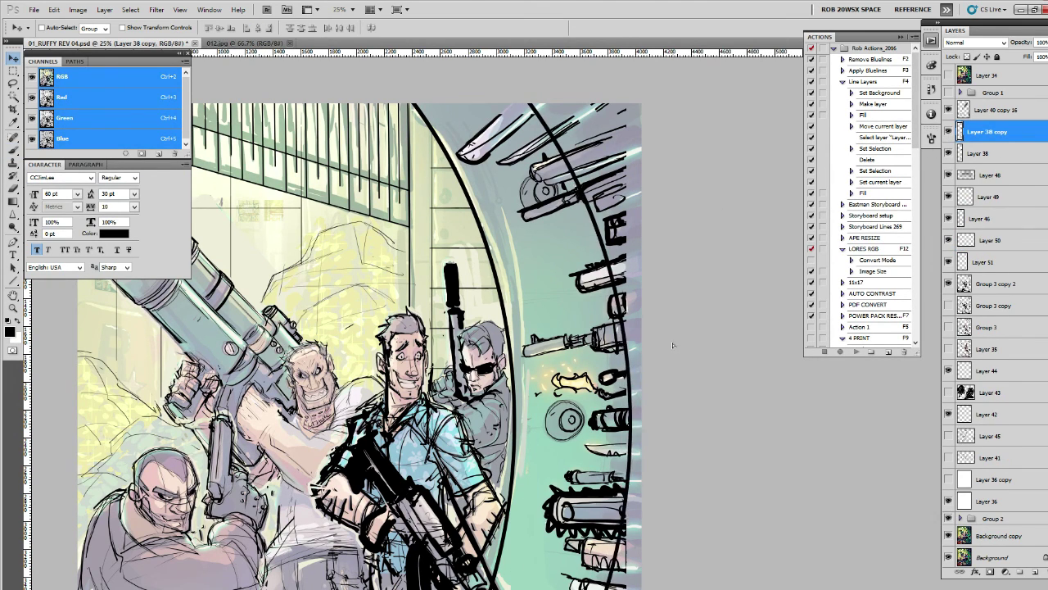
pyautogui.press('z')
pyautogui.keyDown('alt'); pyautogui.click(666, 344); pyautogui.keyUp('alt')
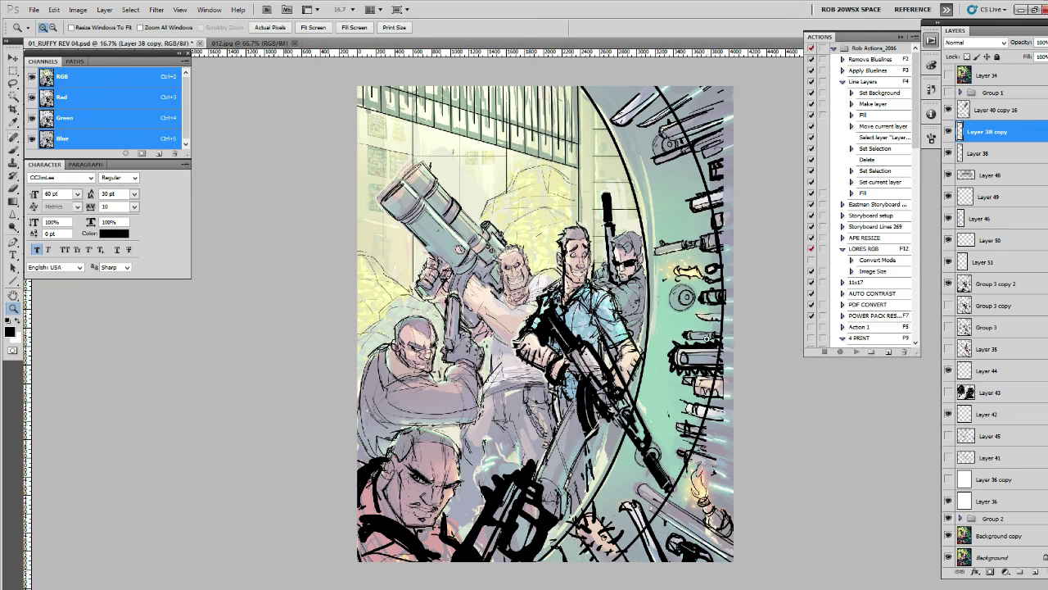
# Step: Transform the copied arc taller and rotate it to follow the door
pyautogui.hotkey('ctrl', 't')
pyautogui.moveTo(667, 561); pyautogui.dragTo(680, 579)
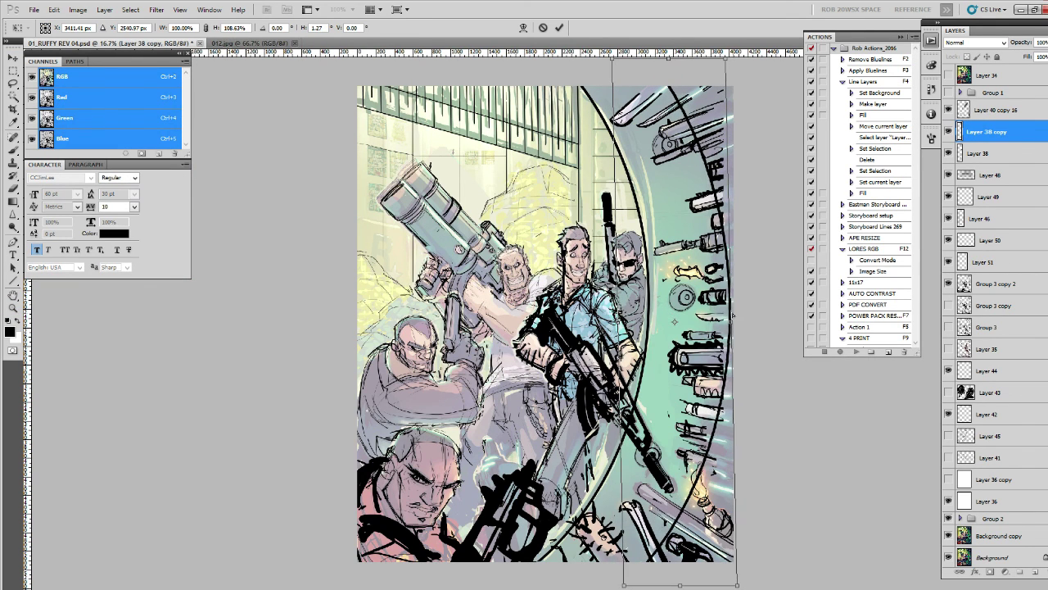
pyautogui.moveTo(680, 579)
pyautogui.mouseDown()
pyautogui.moveTo(728, 574)
pyautogui.moveTo(673, 579)
pyautogui.mouseUp()
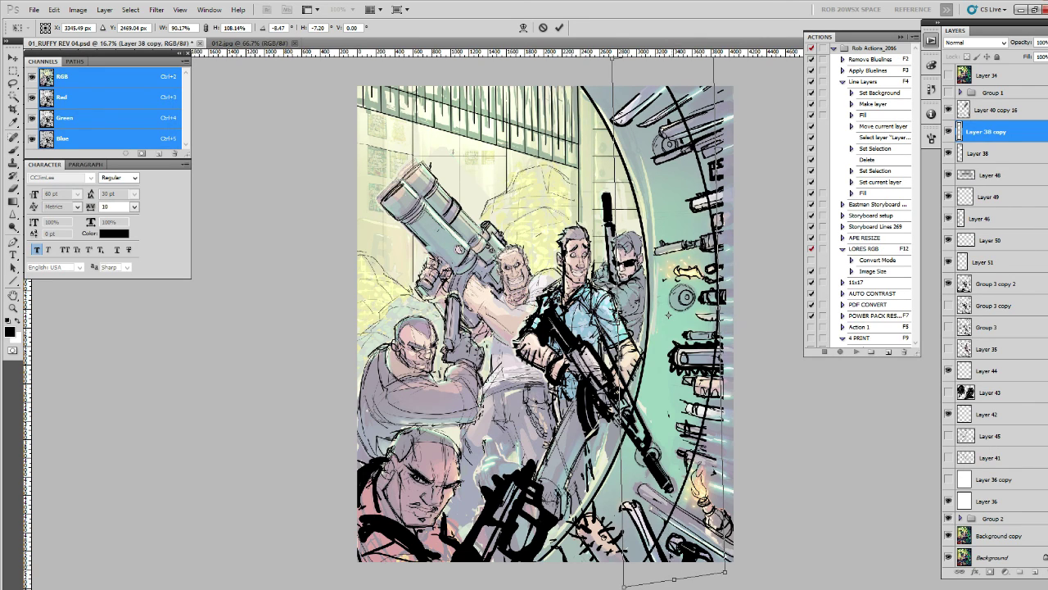
pyautogui.press('Return')
pyautogui.press('z')
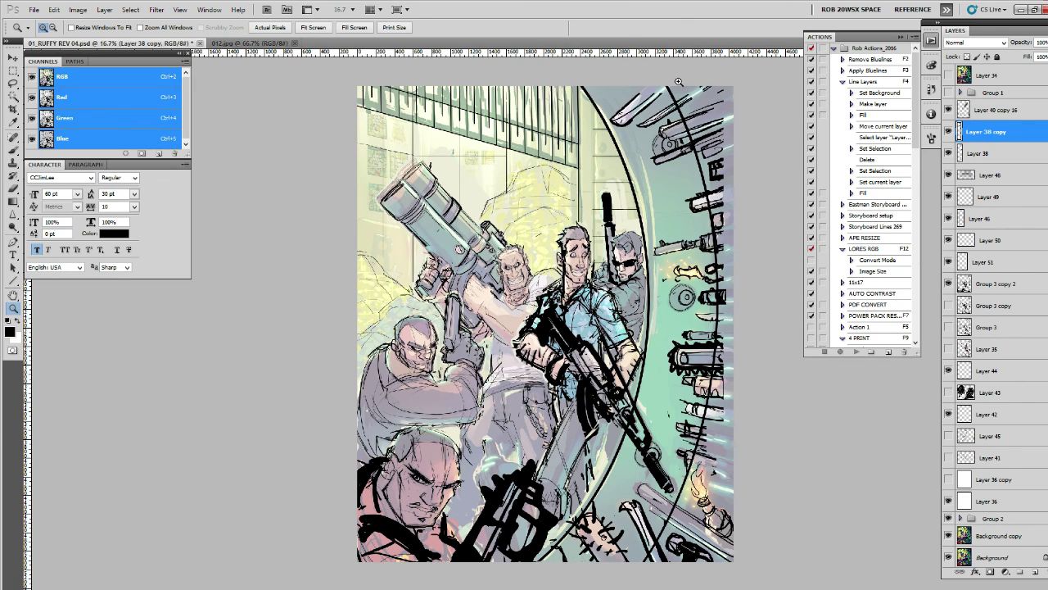
pyautogui.press('f')
# Step: Stretch the copied arc to about 108% height, then hide Layer 38 copy
pyautogui.hotkey('ctrl', 't')
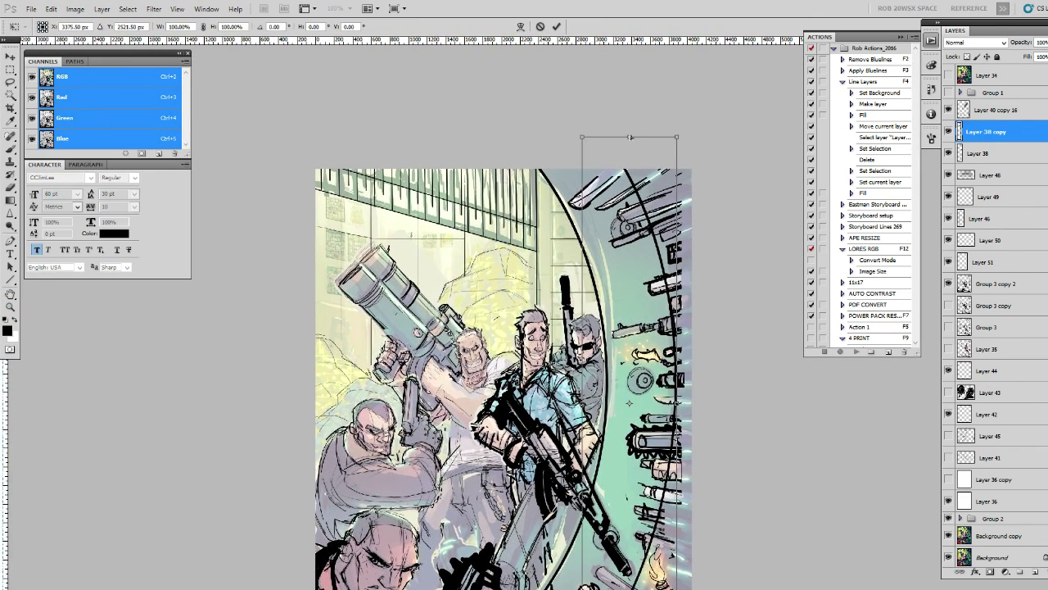
pyautogui.moveTo(627, 134); pyautogui.dragTo(628, 127)
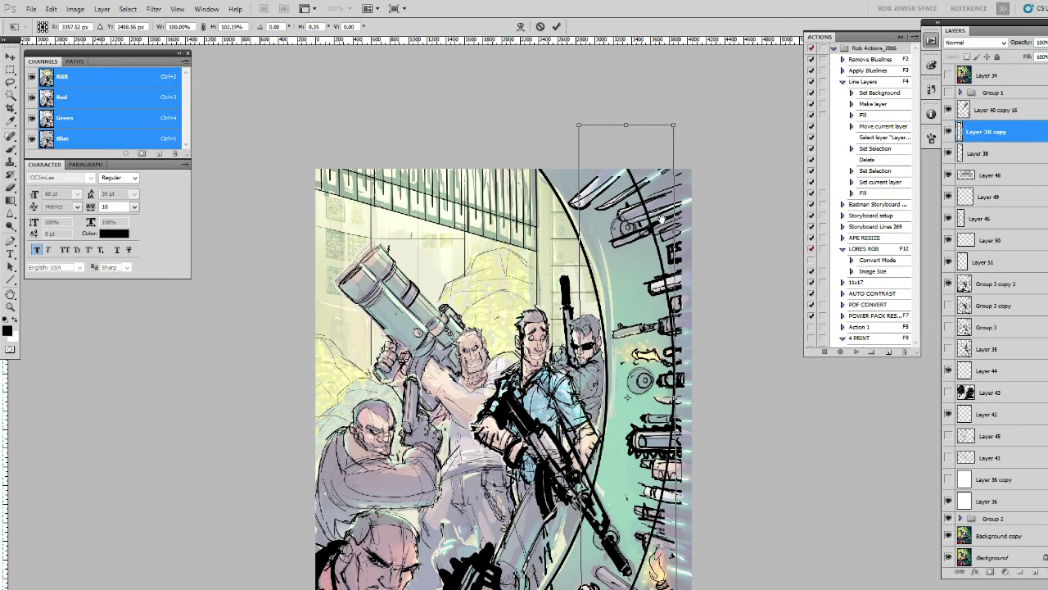
pyautogui.moveTo(669, 213); pyautogui.dragTo(655, 153)
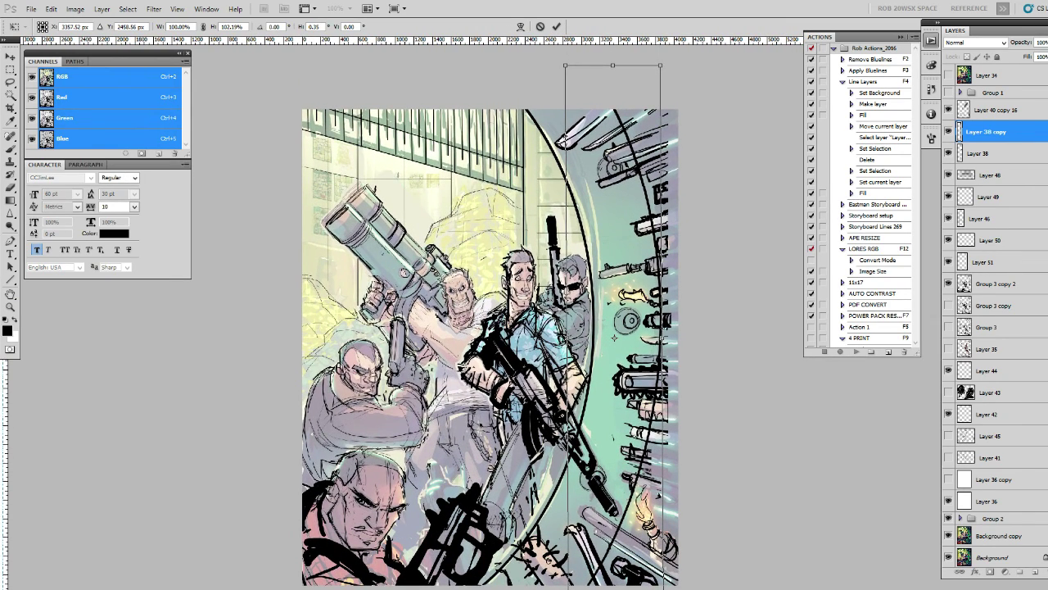
pyautogui.moveTo(649, 458); pyautogui.dragTo(639, 414)
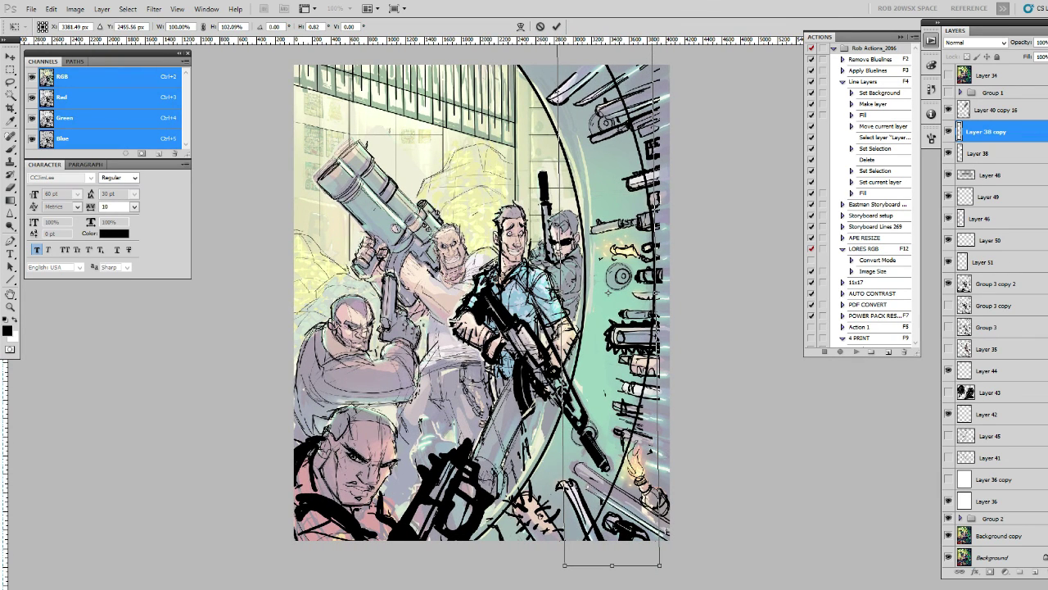
pyautogui.moveTo(659, 565); pyautogui.dragTo(655, 566)
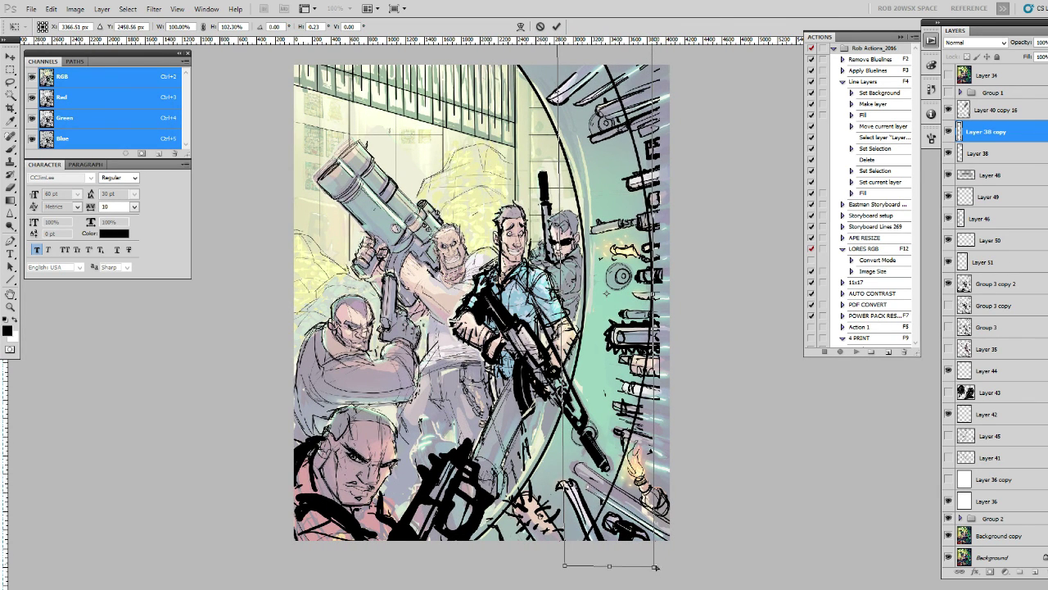
pyautogui.moveTo(699, 366); pyautogui.dragTo(693, 402)
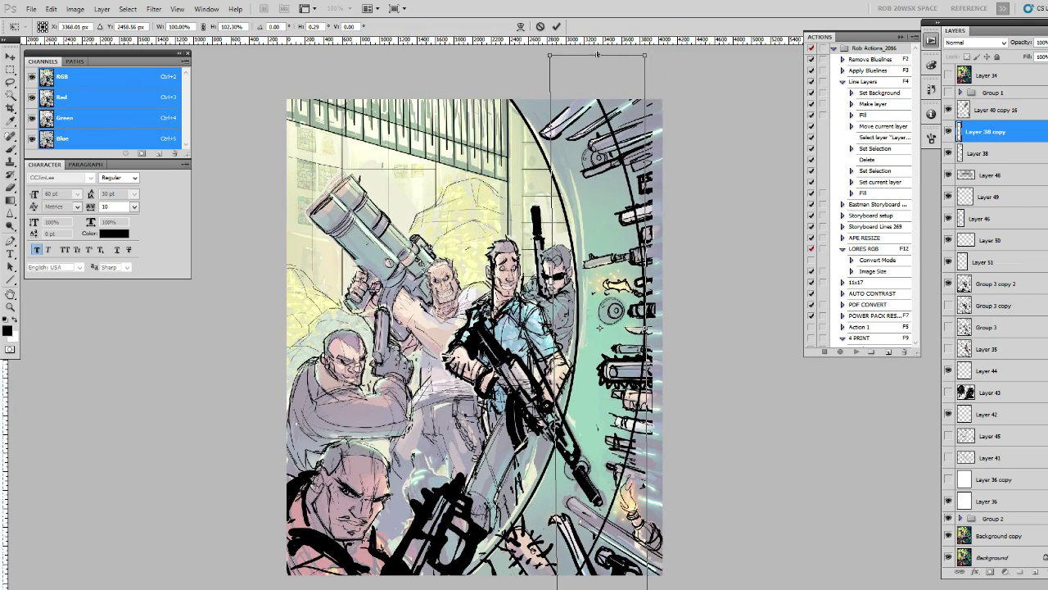
pyautogui.moveTo(598, 54)
pyautogui.mouseDown()
pyautogui.moveTo(597, 108)
pyautogui.moveTo(593, 75)
pyautogui.mouseUp()
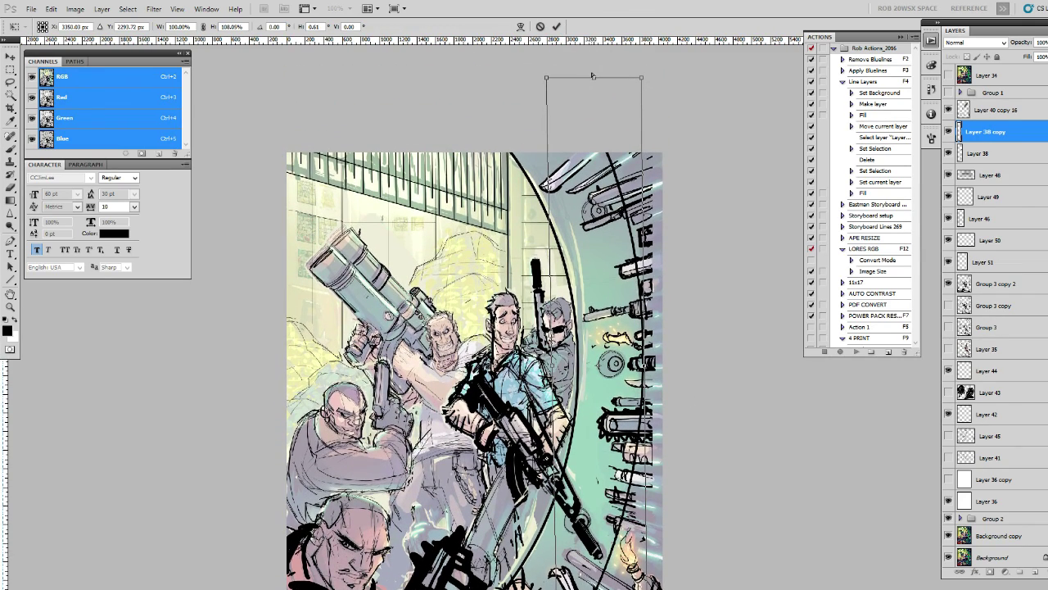
pyautogui.press('Return')
pyautogui.press('z')
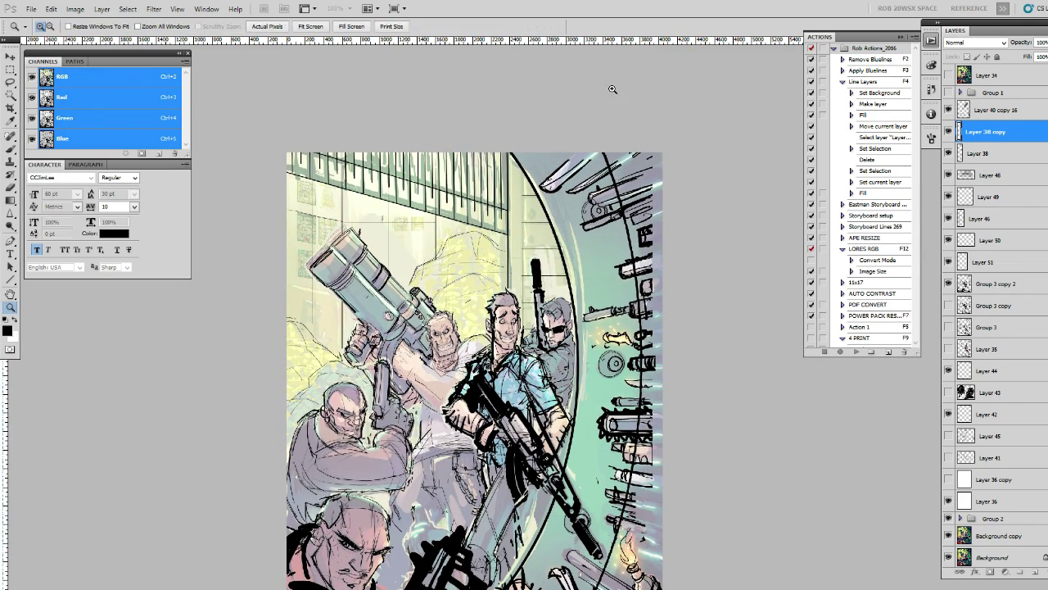
pyautogui.press('v')
pyautogui.moveTo(669, 342)
pyautogui.mouseDown()
pyautogui.moveTo(662, 262)
pyautogui.moveTo(661, 281)
pyautogui.mouseUp()
pyautogui.click(949, 131)
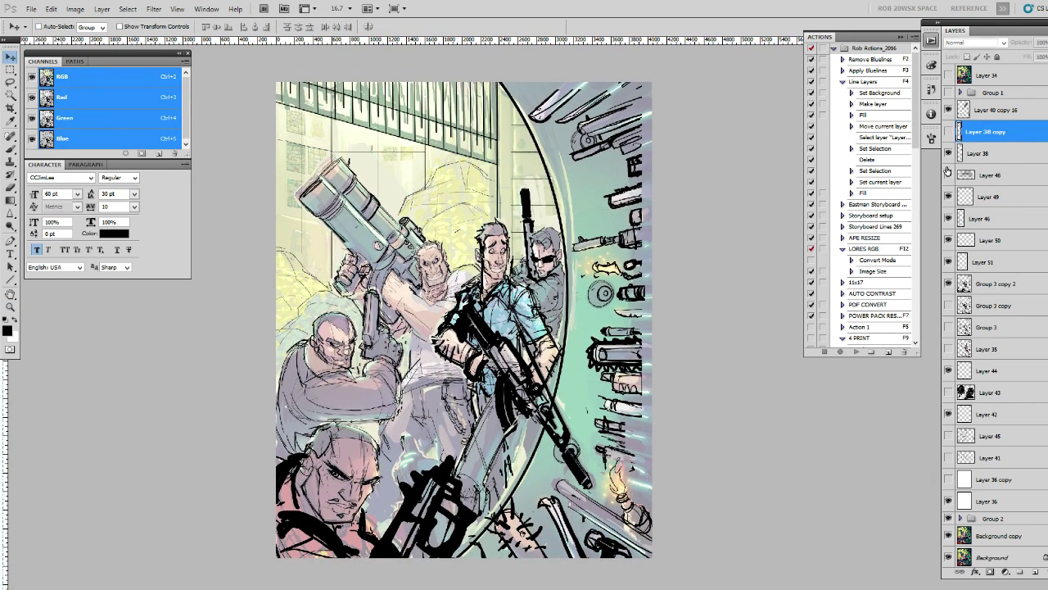
# Step: Add Layer 52, hide the black ink groups, and sketch the door's outer rim down the right edge
pyautogui.click(1036, 571)
pyautogui.press('b')
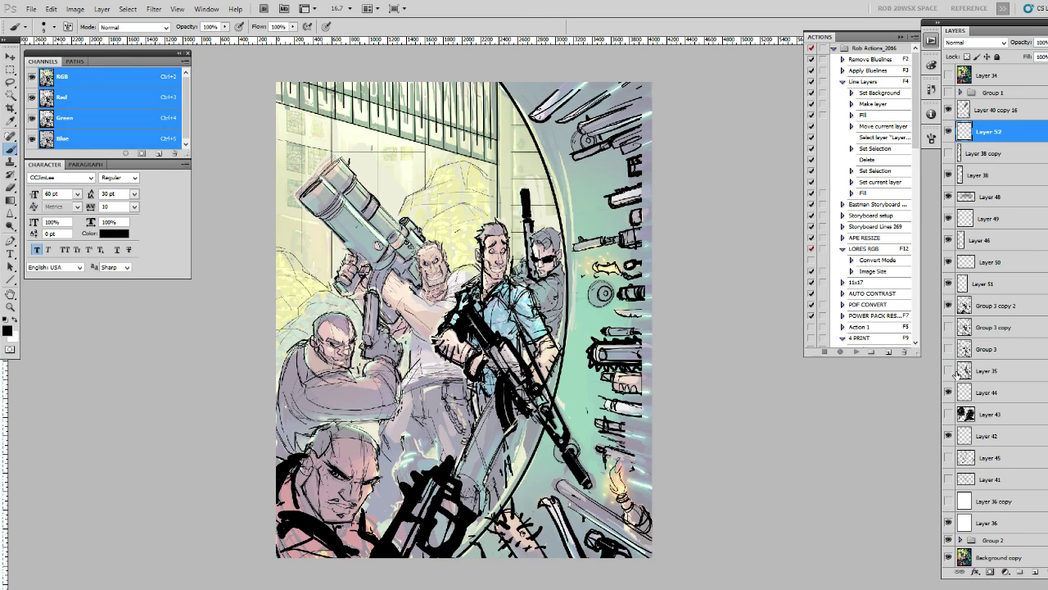
pyautogui.moveTo(950, 373); pyautogui.dragTo(948, 307)
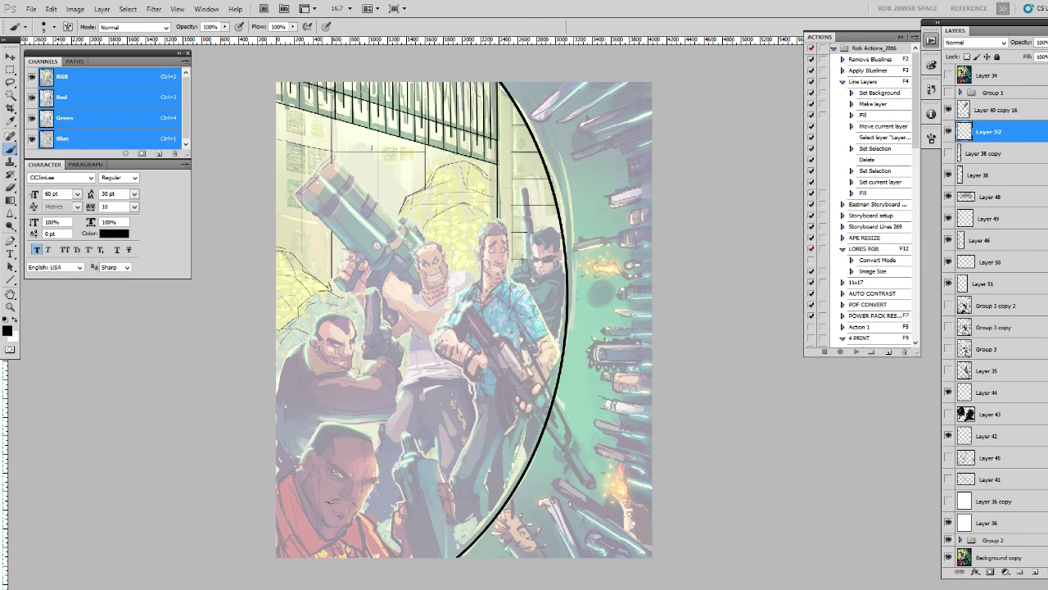
pyautogui.moveTo(608, 94); pyautogui.dragTo(636, 200)
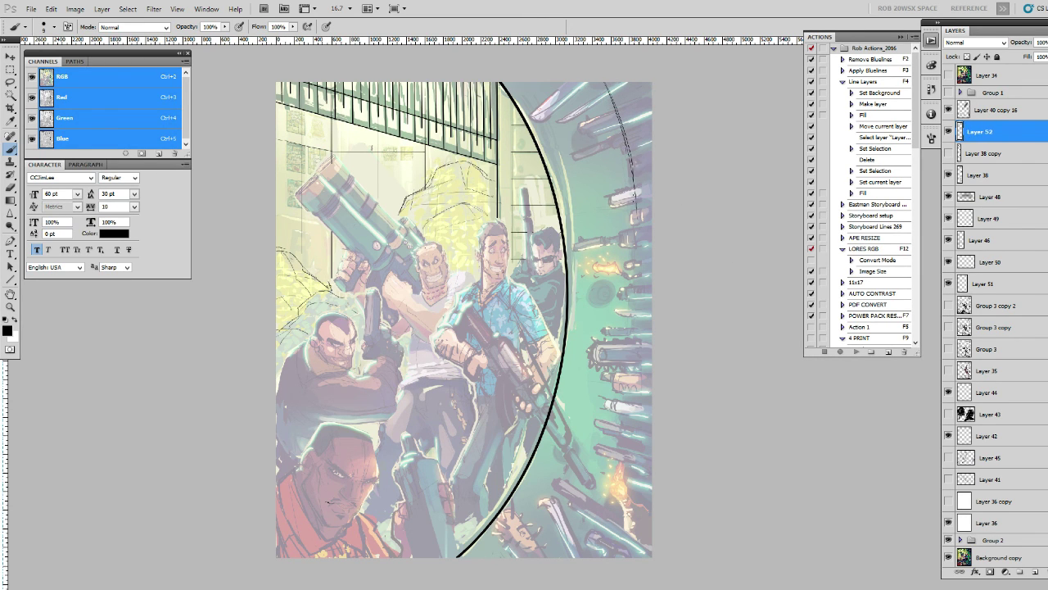
pyautogui.moveTo(630, 160); pyautogui.dragTo(635, 337)
pyautogui.moveTo(634, 288); pyautogui.dragTo(632, 368)
pyautogui.moveTo(633, 331); pyautogui.dragTo(624, 416)
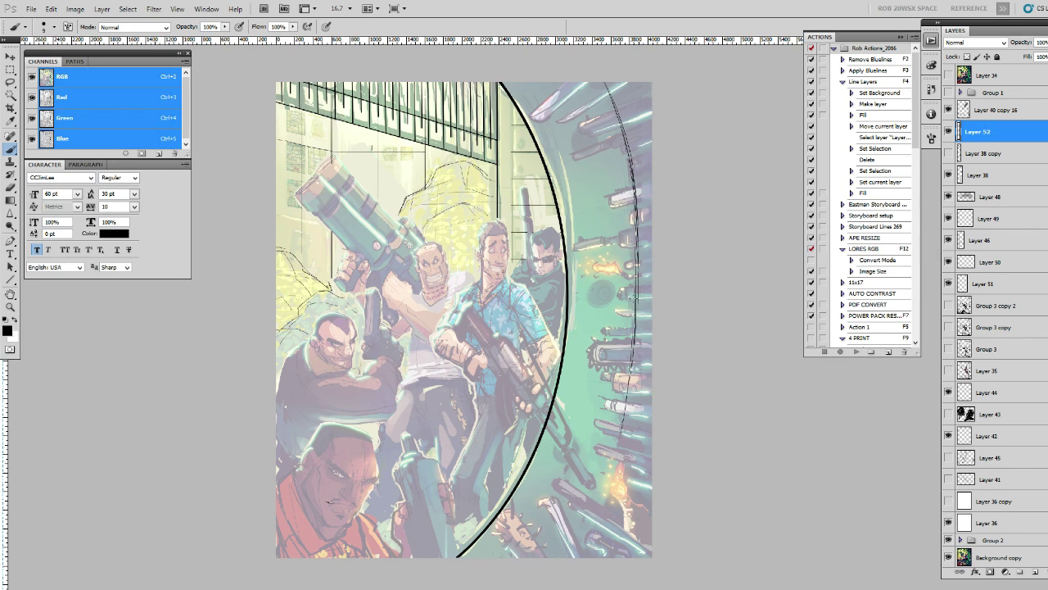
pyautogui.moveTo(635, 313); pyautogui.dragTo(634, 341)
pyautogui.moveTo(631, 377); pyautogui.dragTo(579, 557)
# Step: Refine the rim sketch, redrawing and erasing strokes along the lower right arc
pyautogui.press('e')
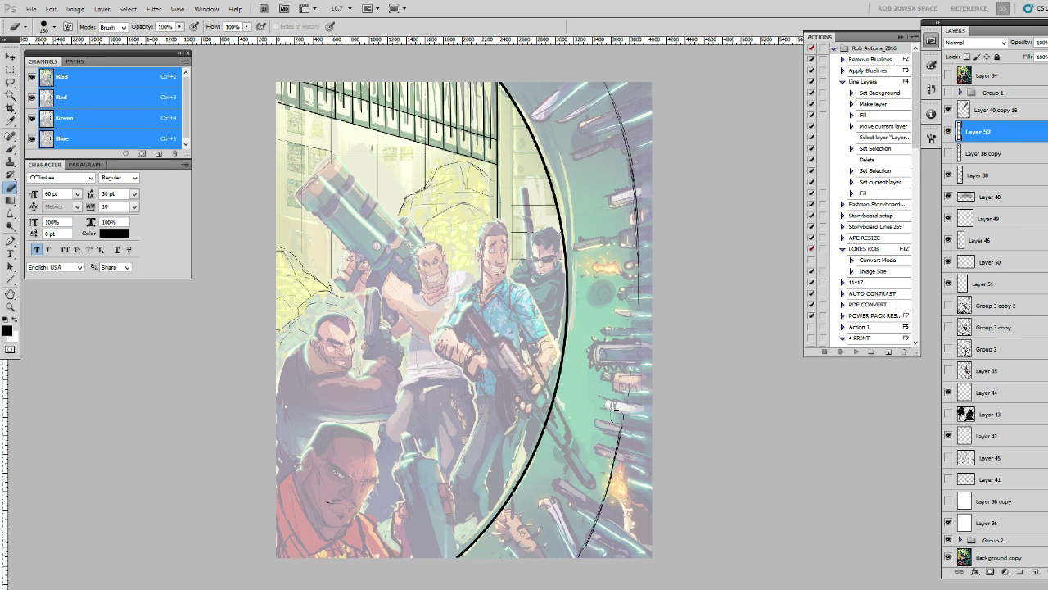
pyautogui.press('b')
pyautogui.moveTo(638, 213); pyautogui.dragTo(637, 298)
pyautogui.moveTo(637, 303); pyautogui.dragTo(632, 337)
pyautogui.moveTo(639, 265)
pyautogui.mouseDown()
pyautogui.moveTo(622, 426)
pyautogui.moveTo(573, 569)
pyautogui.mouseUp()
pyautogui.press('e')
pyautogui.moveTo(638, 337); pyautogui.dragTo(583, 559)
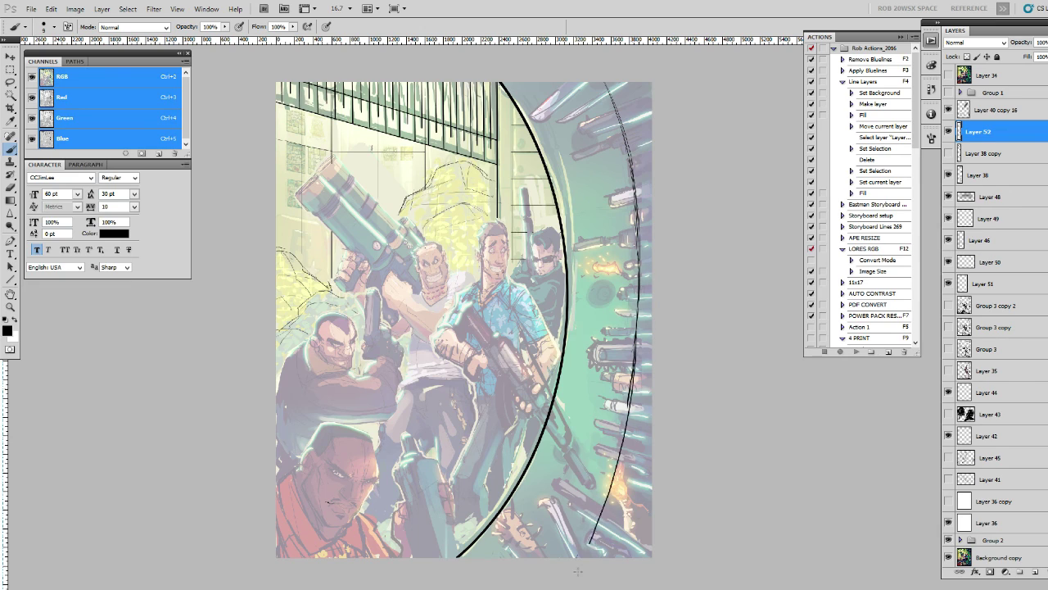
pyautogui.moveTo(626, 398); pyautogui.dragTo(631, 268)
pyautogui.moveTo(627, 407); pyautogui.dragTo(582, 557)
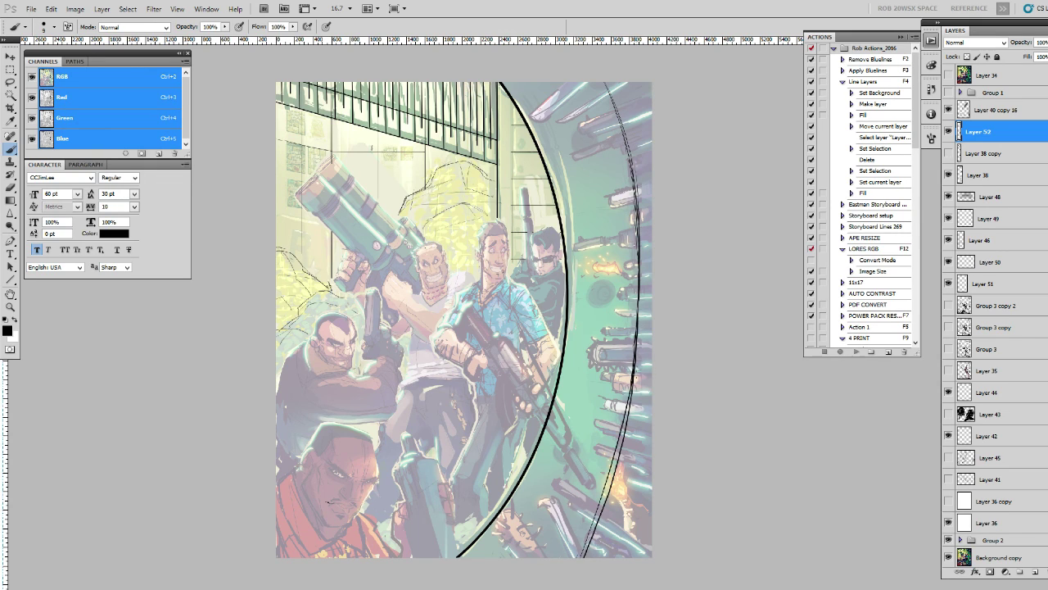
# Step: Erase and redraw the lower right arc line down to the bottom edge
pyautogui.press('e')
pyautogui.moveTo(628, 418); pyautogui.dragTo(580, 565)
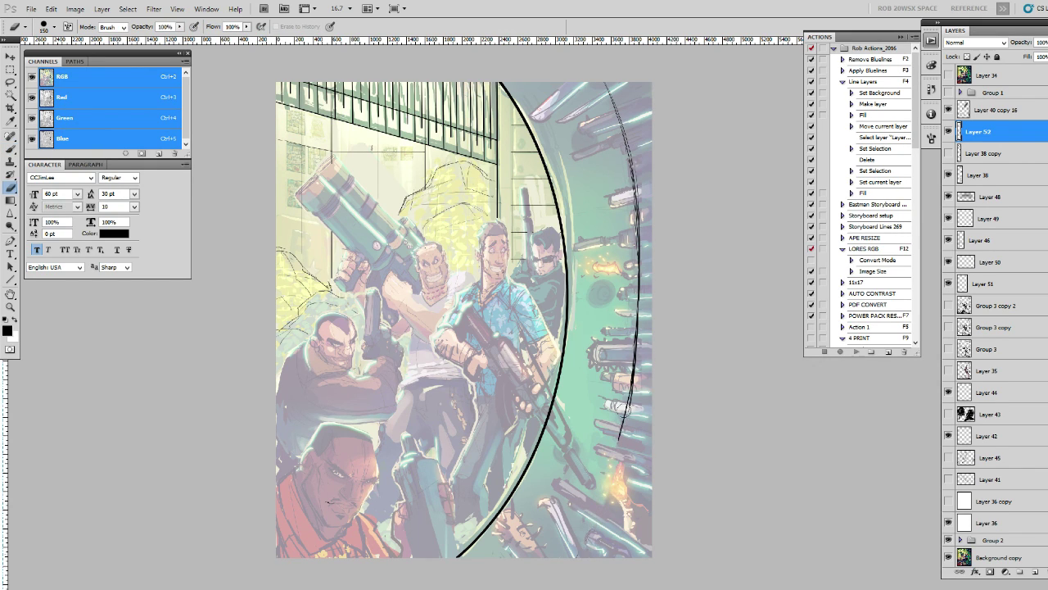
pyautogui.press('b')
pyautogui.moveTo(627, 407); pyautogui.dragTo(585, 559)
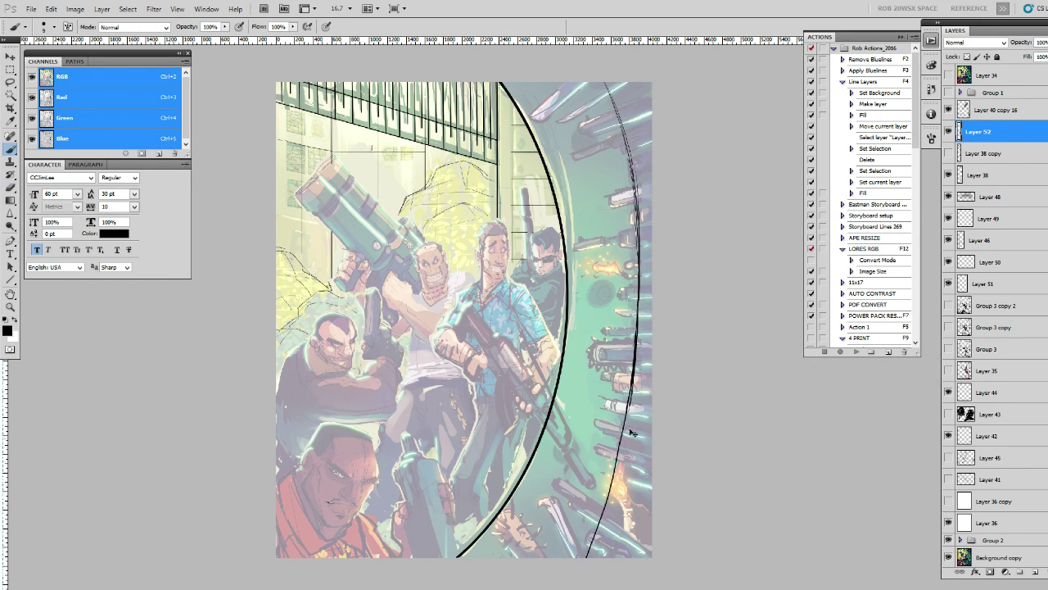
pyautogui.hotkey('ctrl', 'z')
pyautogui.moveTo(629, 400); pyautogui.dragTo(578, 558)
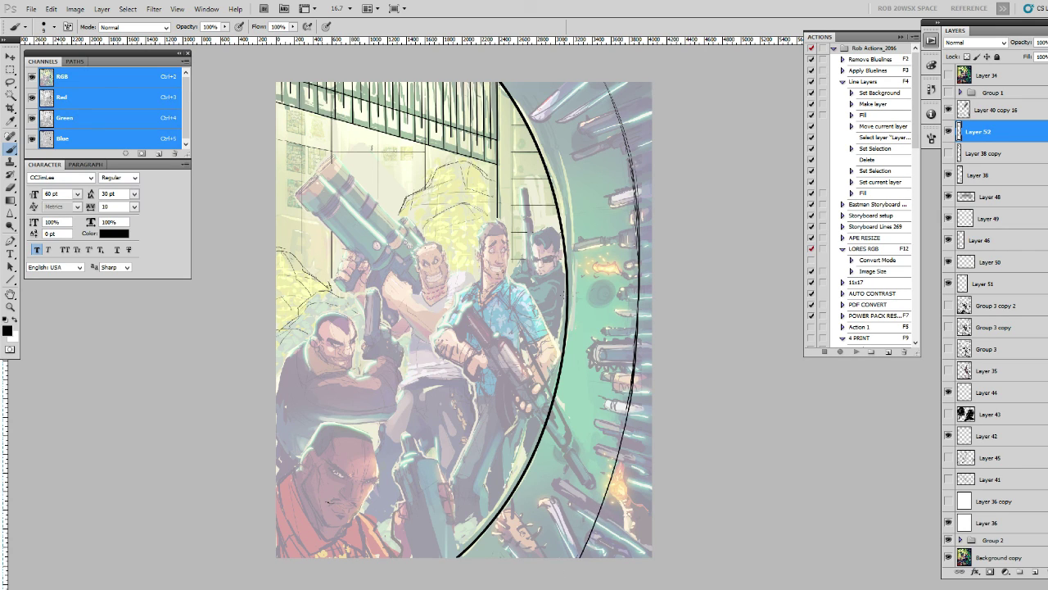
# Step: Hide Layer 52 and show Layer 38 copy, making it the active layer
pyautogui.click(949, 131)
pyautogui.click(948, 153)
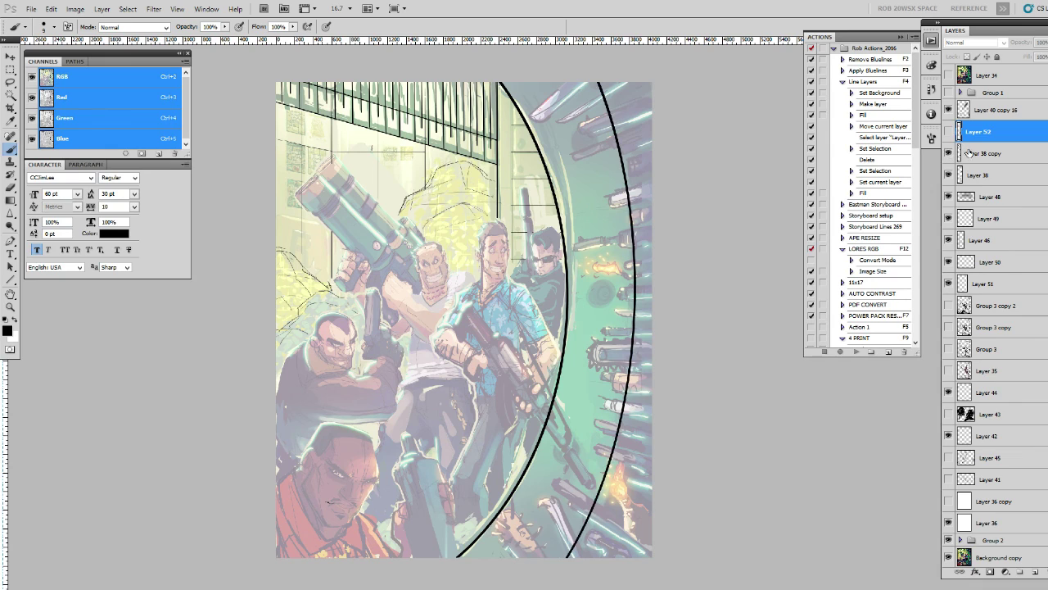
pyautogui.click(967, 153)
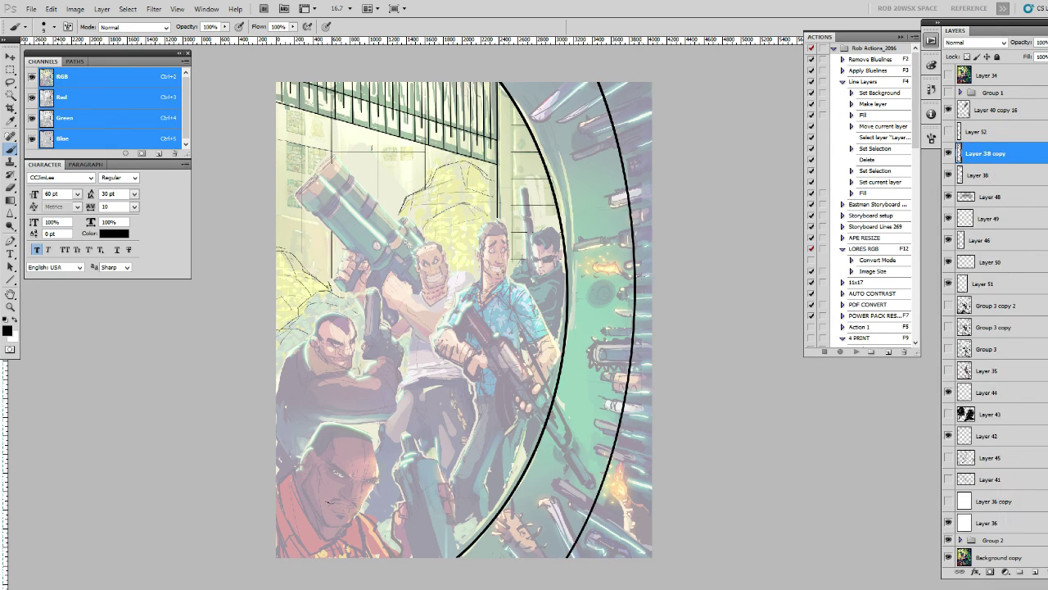
# Step: Skew Layer 38 copy's bold arc to fit the rim and nudge it sideways into place
pyautogui.hotkey('ctrl', 't')
pyautogui.moveTo(638, 288); pyautogui.dragTo(639, 283)
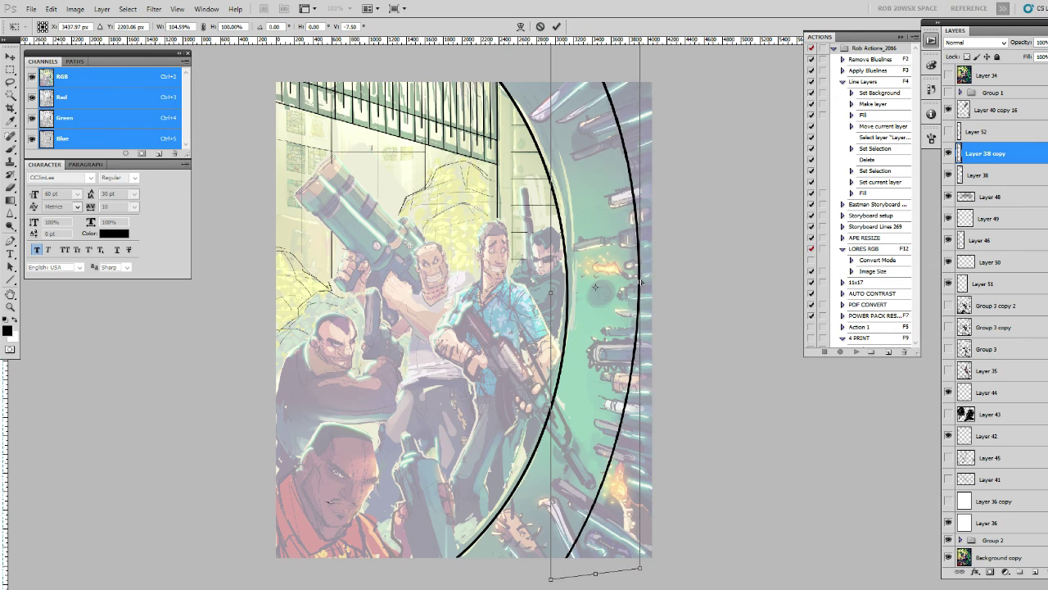
pyautogui.moveTo(571, 577); pyautogui.dragTo(556, 581)
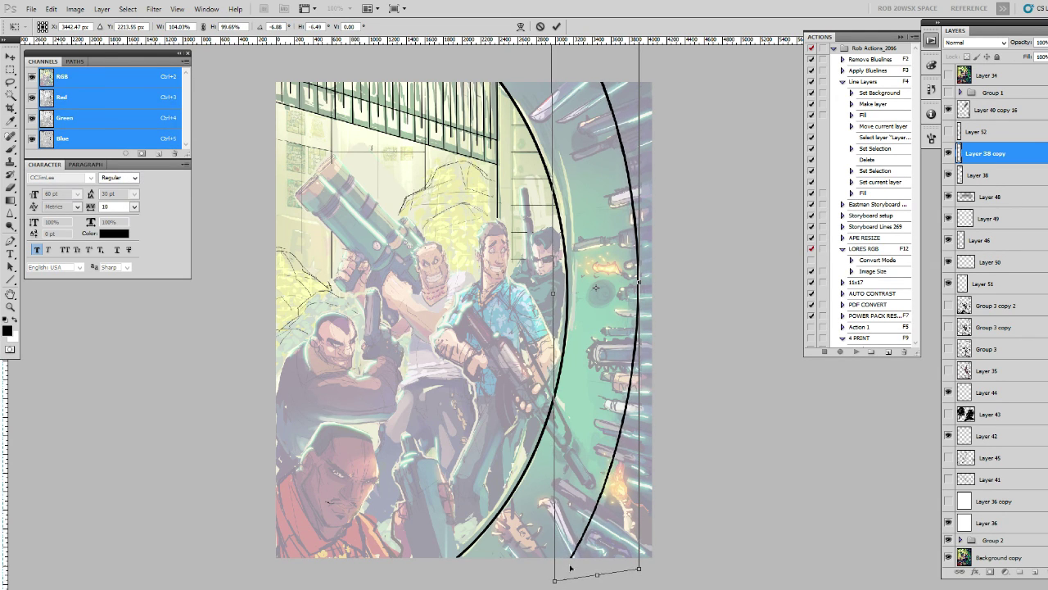
pyautogui.press('Return')
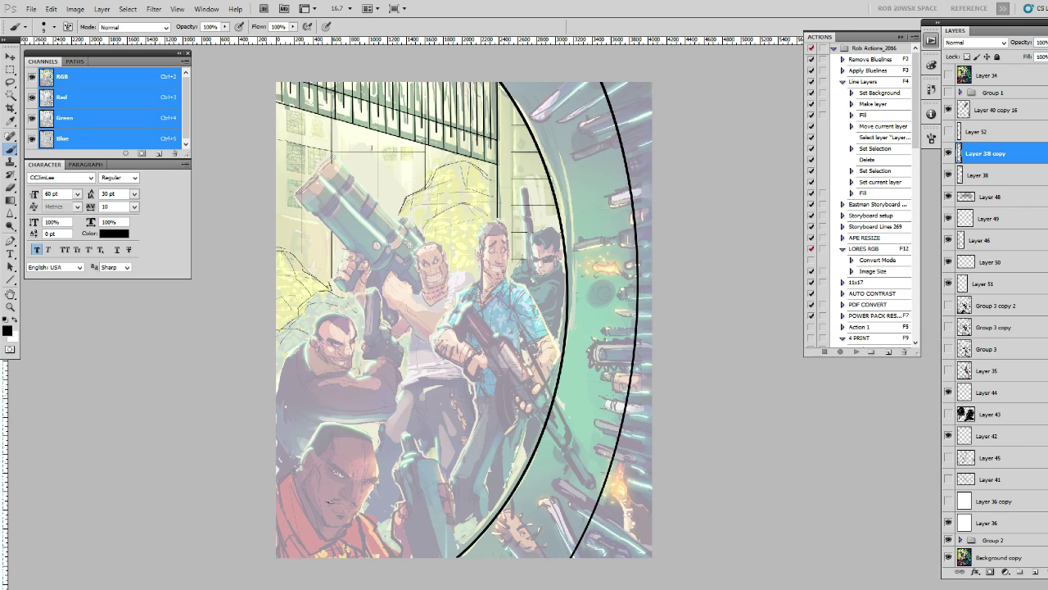
pyautogui.press('v')
pyautogui.press('Left')
pyautogui.press('Left')
pyautogui.press('Left')
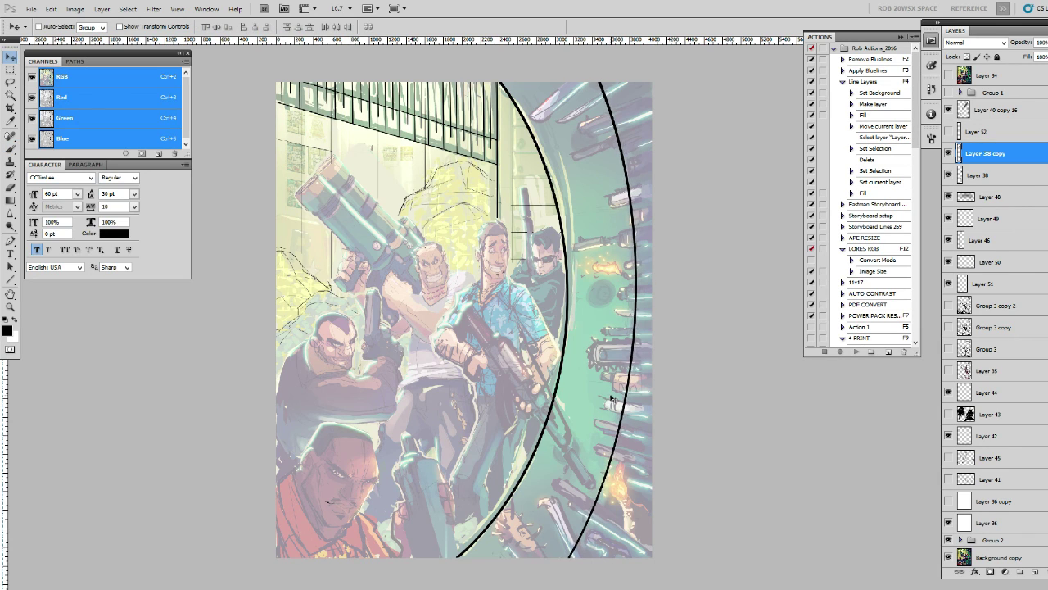
pyautogui.press('Left')
pyautogui.press('Left')
pyautogui.press('Left')
pyautogui.press('Left')
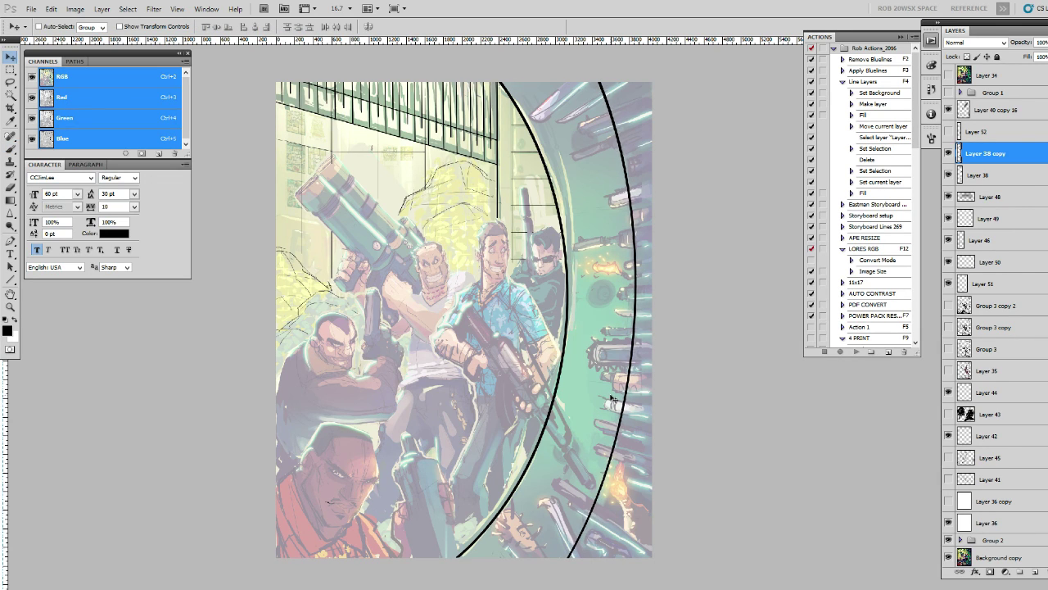
pyautogui.press('Right')
pyautogui.press('Right')
pyautogui.press('Right')
pyautogui.press('Right')
pyautogui.press('Right')
pyautogui.press('Right')
pyautogui.press('Right')
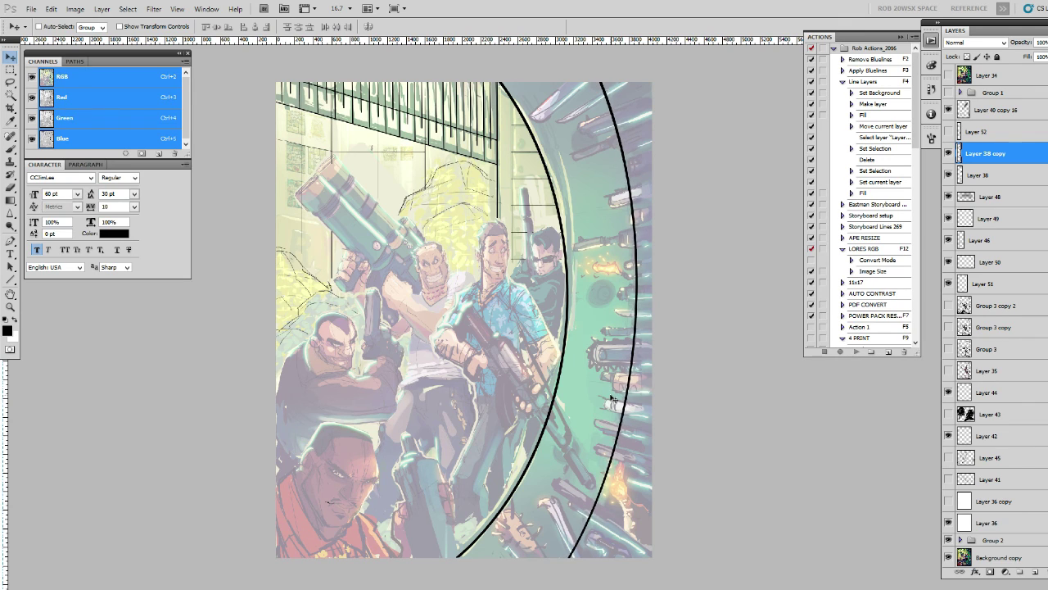
pyautogui.press('Left')
pyautogui.press('Left')
pyautogui.press('Left')
# Step: Ink over the arc's upper stretch and erase the doubled marks along it
pyautogui.press('b')
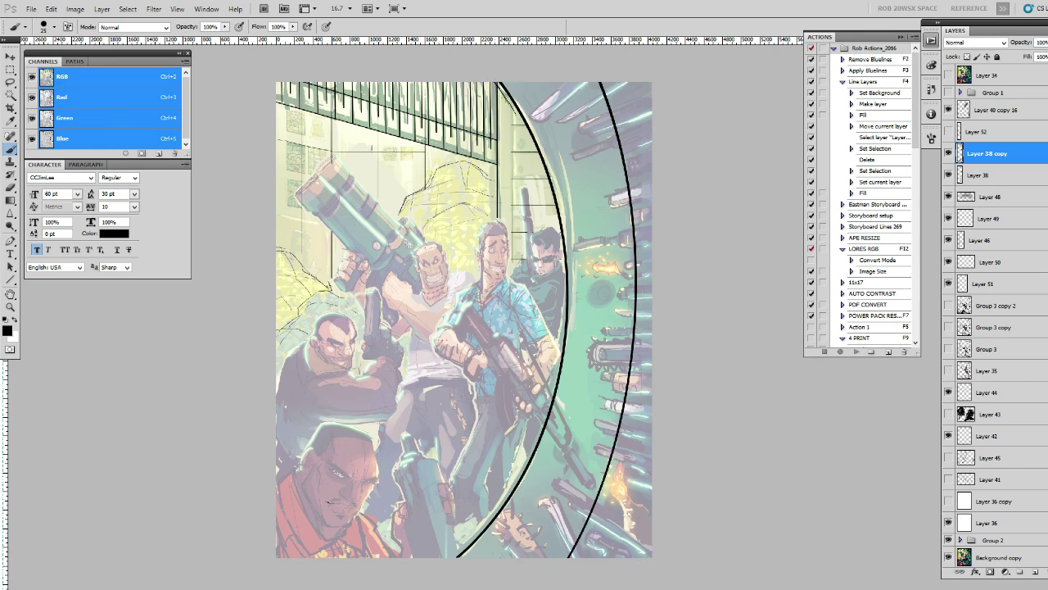
pyautogui.moveTo(503, 89); pyautogui.dragTo(558, 231)
pyautogui.moveTo(541, 182); pyautogui.dragTo(558, 249)
pyautogui.press('e')
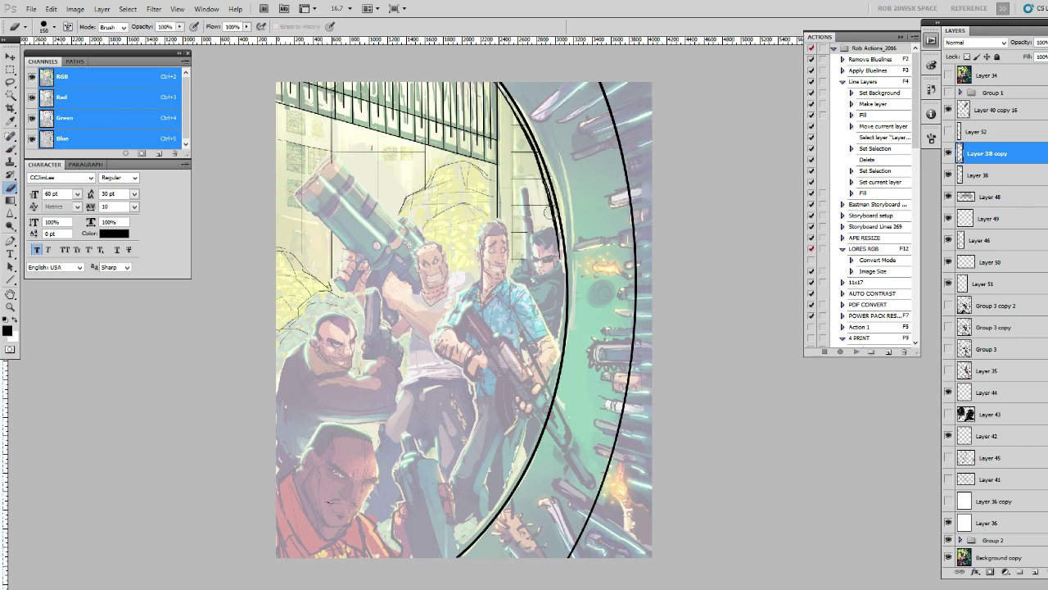
pyautogui.moveTo(542, 176); pyautogui.dragTo(561, 266)
pyautogui.moveTo(540, 164); pyautogui.dragTo(514, 117)
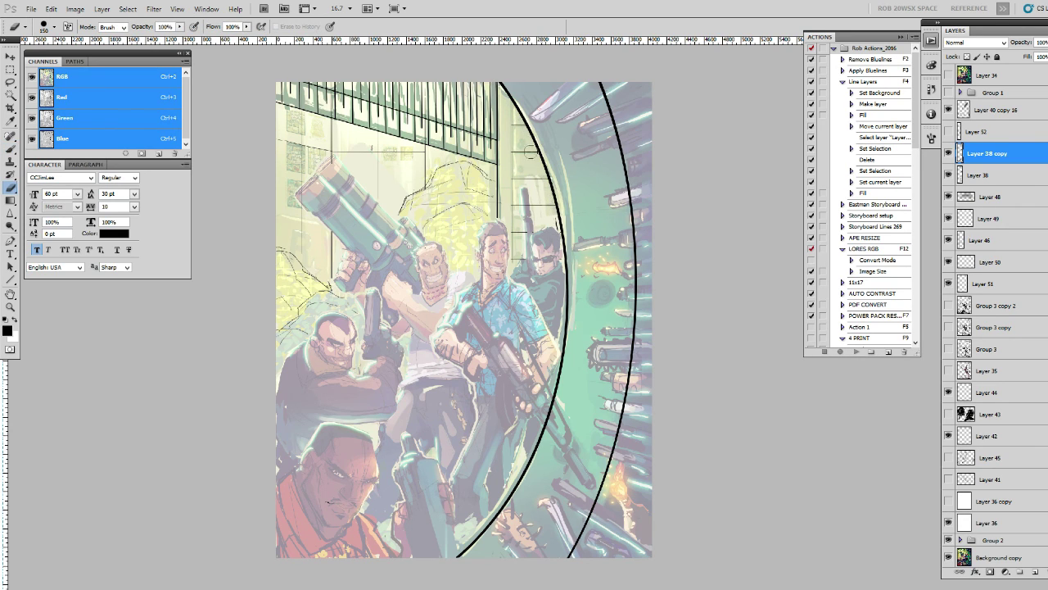
# Step: Duplicate the inner arc layer as Layer 38 copy 2 and shift the copy slightly left
pyautogui.click(949, 175)
pyautogui.click(958, 172)
pyautogui.hotkey('ctrl', 'j')
pyautogui.press('v')
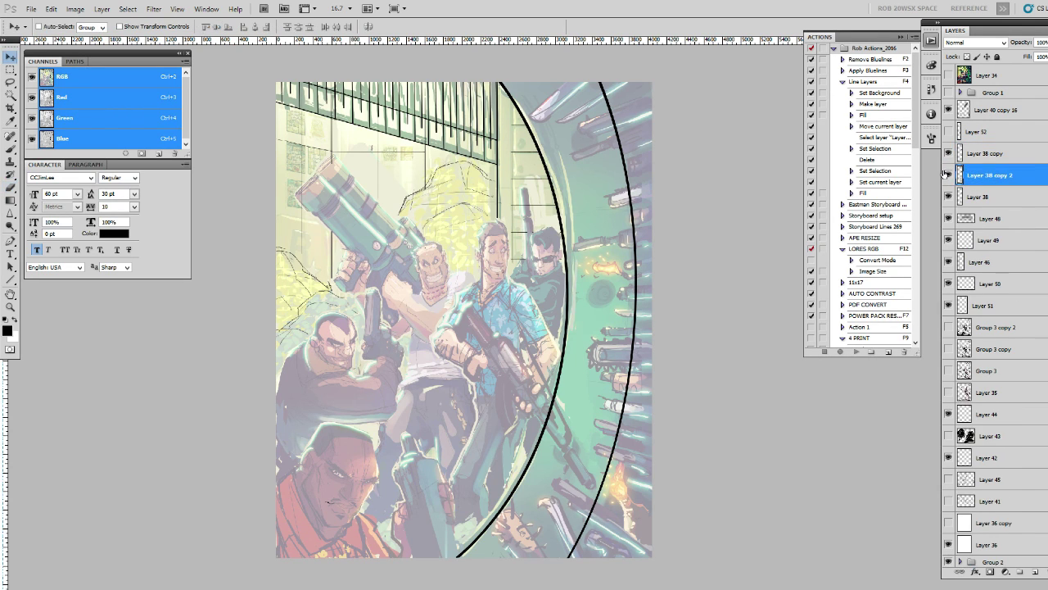
pyautogui.hotkey('shift', 'Left')
pyautogui.hotkey('shift', 'Left')
pyautogui.hotkey('shift', 'Left')
pyautogui.hotkey('shift', 'Left')
pyautogui.click(941, 175)
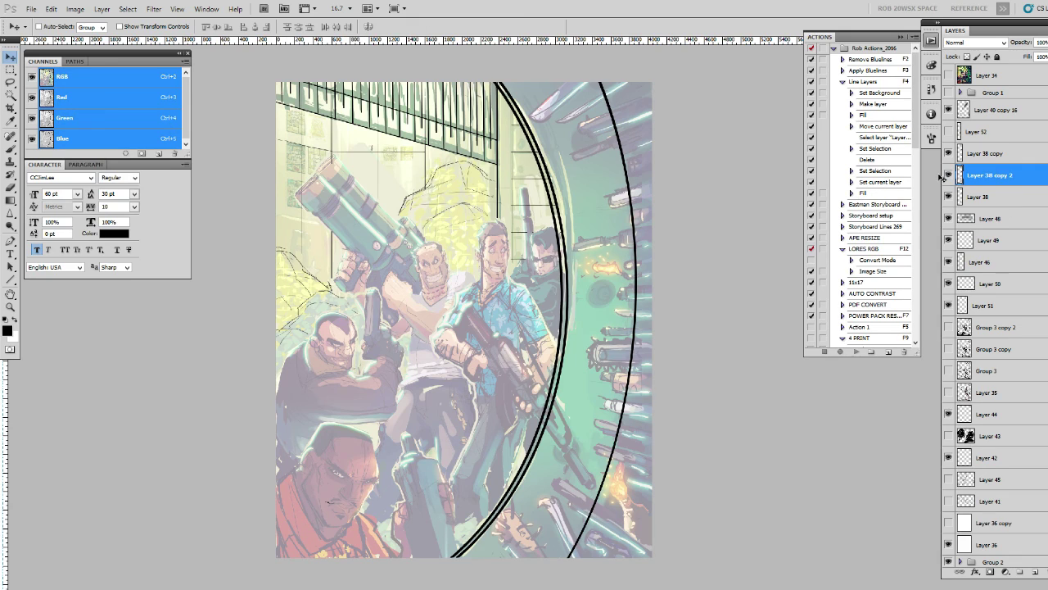
pyautogui.click(940, 175)
pyautogui.click(940, 176)
pyautogui.click(940, 175)
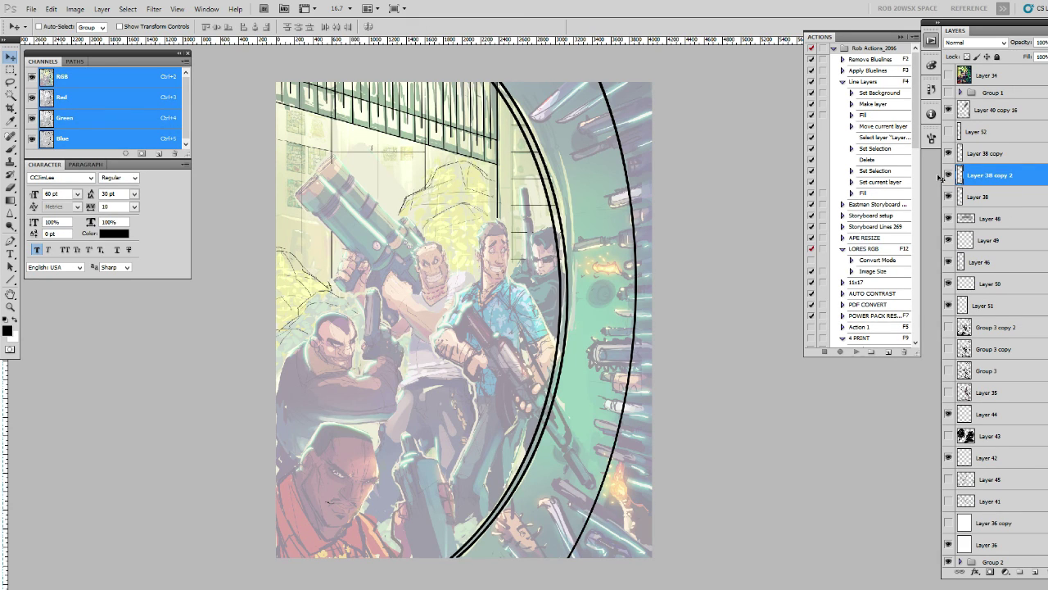
pyautogui.click(940, 175)
# Step: Skew the duplicate arc's top and bottom slightly to align it
pyautogui.hotkey('ctrl', 't')
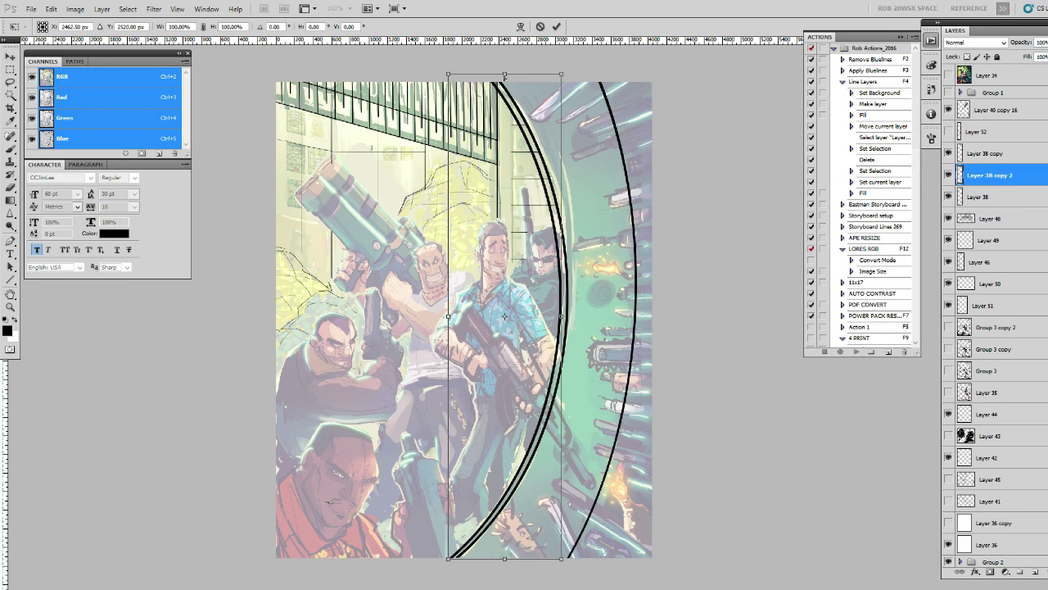
pyautogui.moveTo(504, 74); pyautogui.dragTo(507, 75)
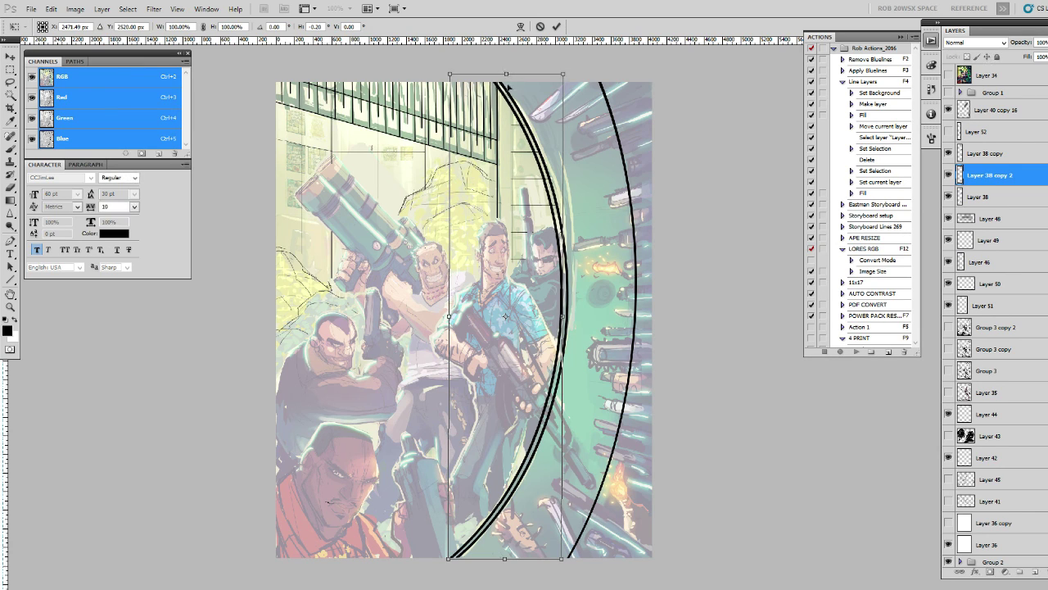
pyautogui.press('Return')
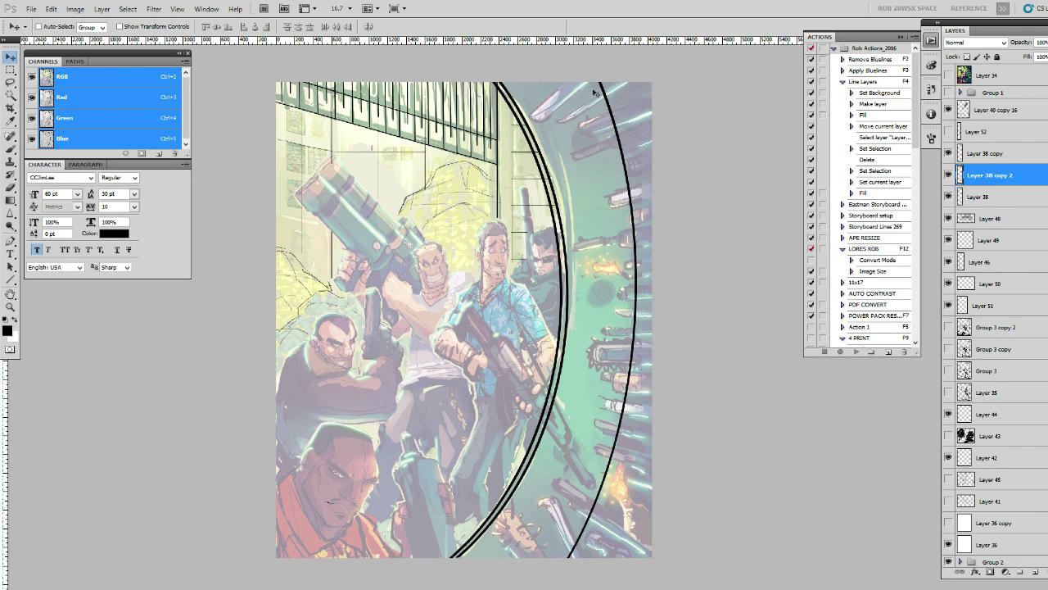
pyautogui.hotkey('ctrl', 't')
pyautogui.moveTo(505, 559); pyautogui.dragTo(502, 560)
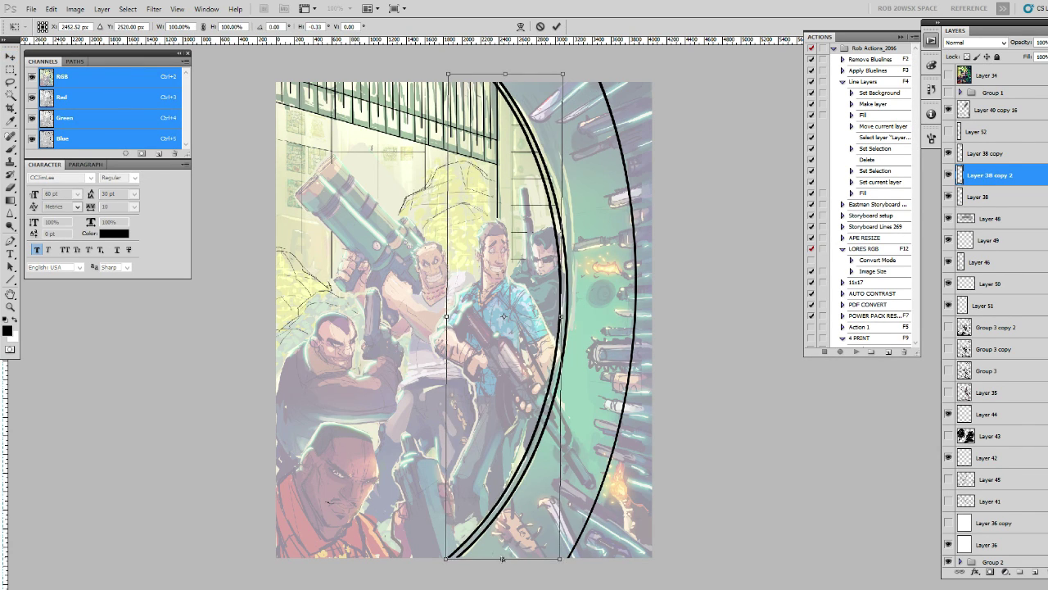
pyautogui.press('Return')
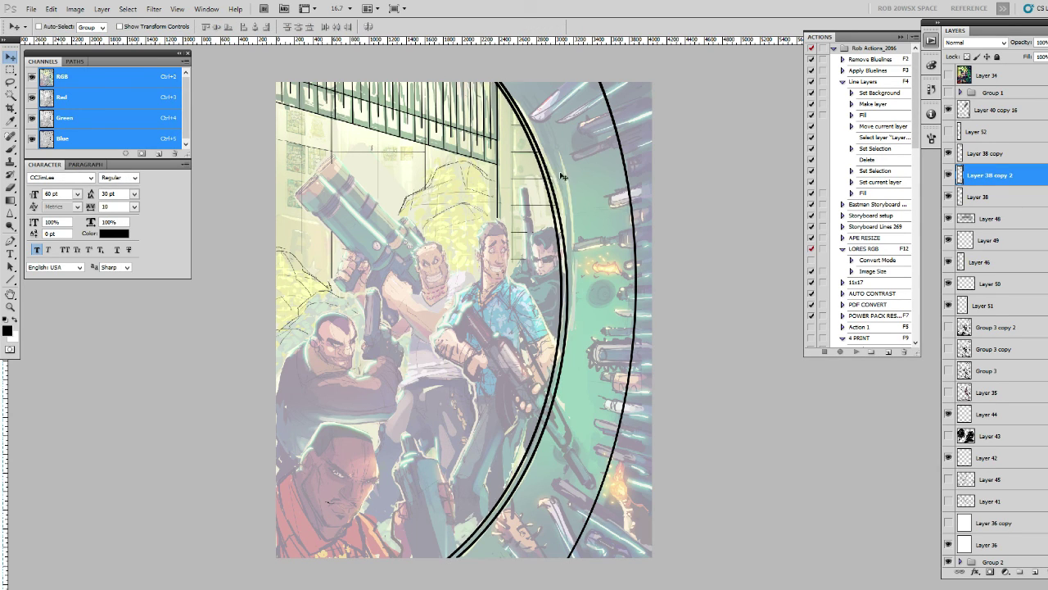
# Step: Nudge the top again and widen the copied arc to about 101%
pyautogui.hotkey('ctrl', 't')
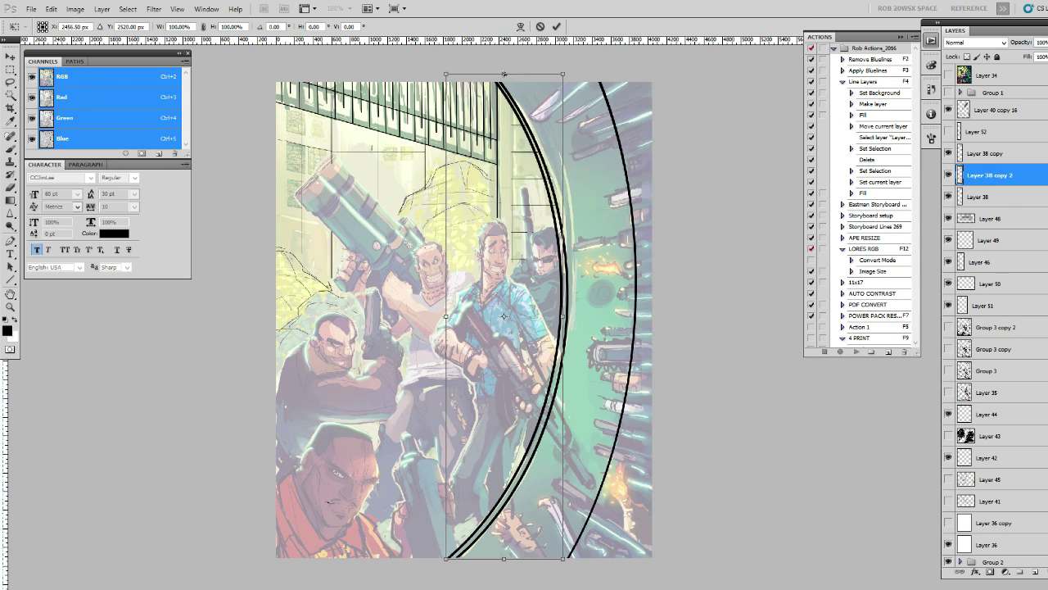
pyautogui.moveTo(503, 74); pyautogui.dragTo(504, 74)
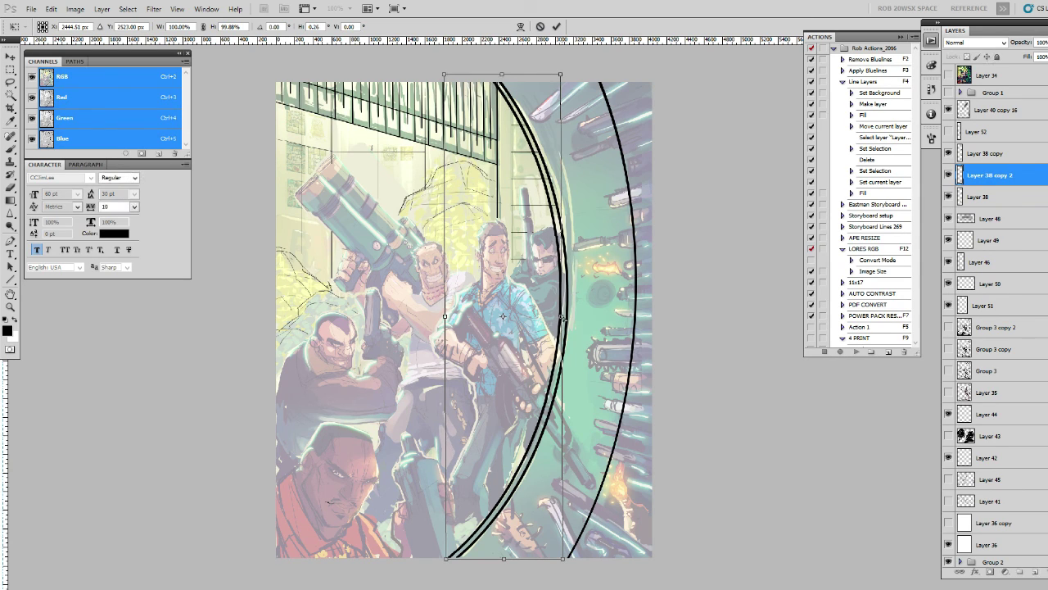
pyautogui.moveTo(562, 316); pyautogui.dragTo(570, 298)
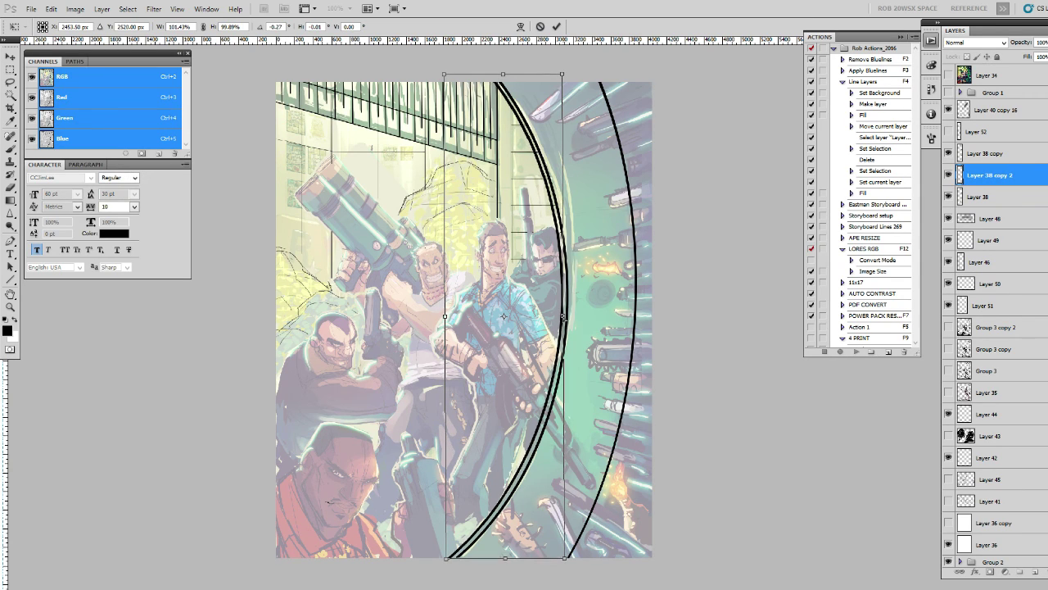
pyautogui.press('Return')
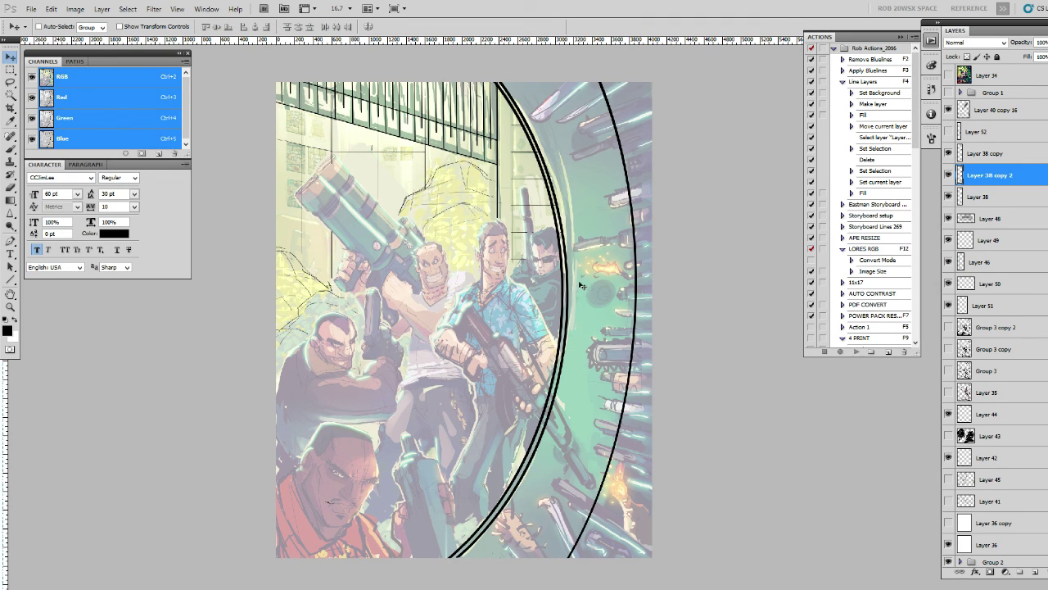
# Step: Ink thin strokes at the ring's upper-right and lower-right edges, redrawing them thinner
pyautogui.press('b')
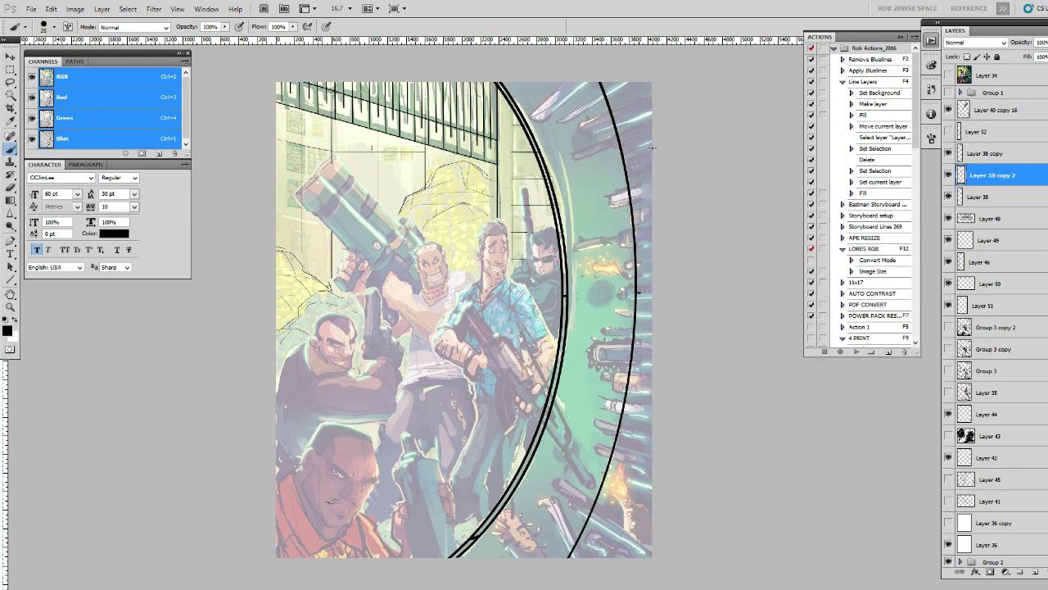
pyautogui.moveTo(634, 85); pyautogui.dragTo(652, 123)
pyautogui.hotkey('ctrl', 'z')
pyautogui.moveTo(652, 123); pyautogui.dragTo(636, 81)
pyautogui.moveTo(651, 497); pyautogui.dragTo(629, 569)
pyautogui.hotkey('ctrl', 'z')
pyautogui.moveTo(652, 485); pyautogui.dragTo(627, 562)
# Step: Add strokes at the bottom join, across the green door area and inside the ring
pyautogui.moveTo(583, 555); pyautogui.dragTo(574, 549)
pyautogui.moveTo(573, 297); pyautogui.dragTo(645, 289)
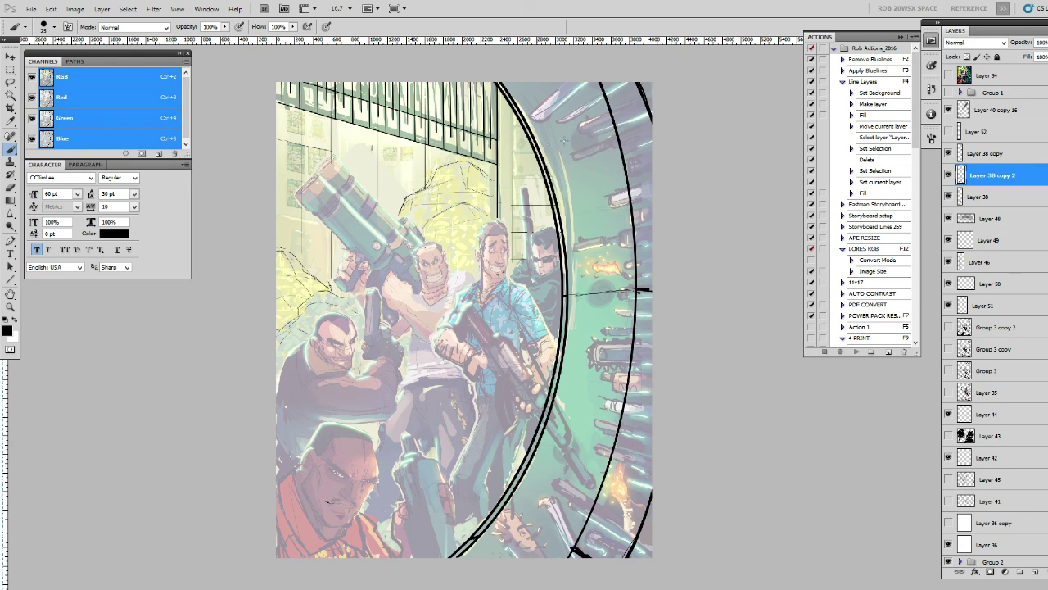
pyautogui.moveTo(591, 132)
pyautogui.mouseDown()
pyautogui.moveTo(543, 151)
pyautogui.moveTo(613, 125)
pyautogui.mouseUp()
pyautogui.moveTo(614, 127)
pyautogui.mouseDown()
pyautogui.moveTo(647, 116)
pyautogui.moveTo(541, 153)
pyautogui.mouseUp()
pyautogui.click(949, 174)
pyautogui.click(983, 153)
# Step: Lasso the upper ring strokes and warp them to follow the door's curve
pyautogui.press('l')
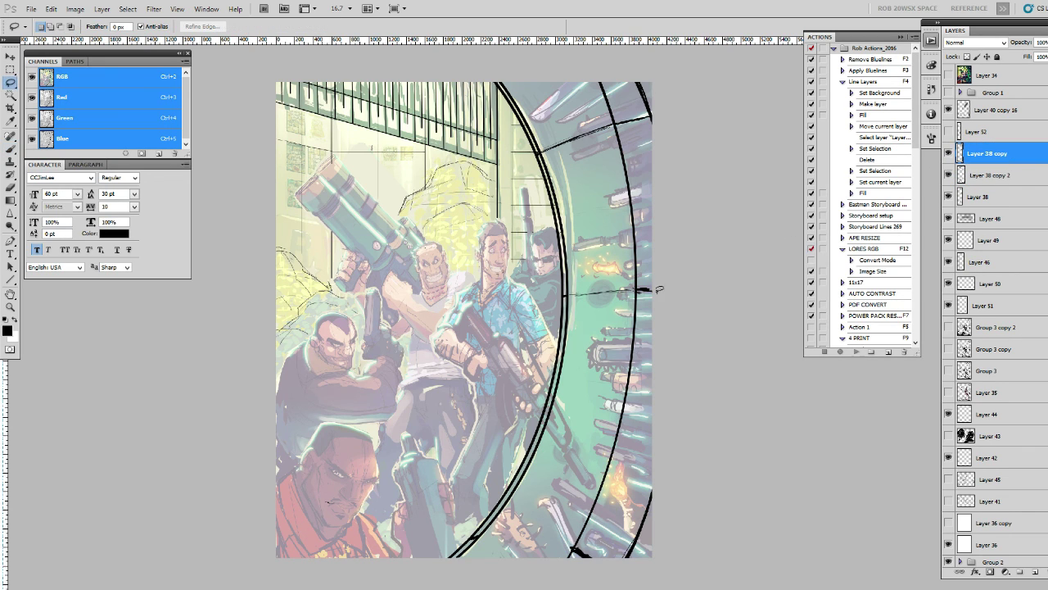
pyautogui.moveTo(602, 226); pyautogui.dragTo(607, 234)
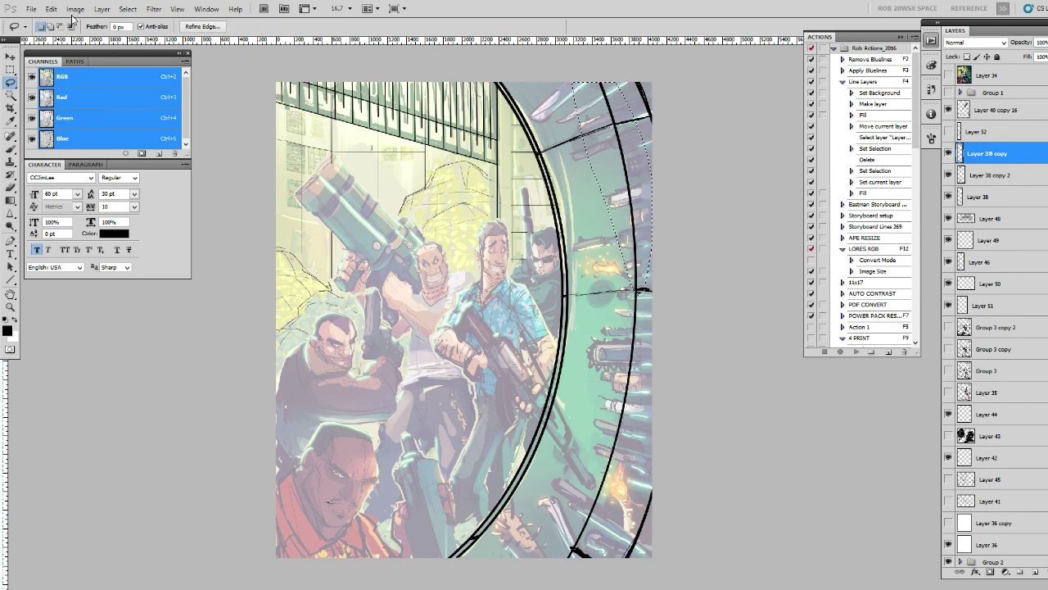
pyautogui.click(51, 8)
pyautogui.moveTo(115, 226)
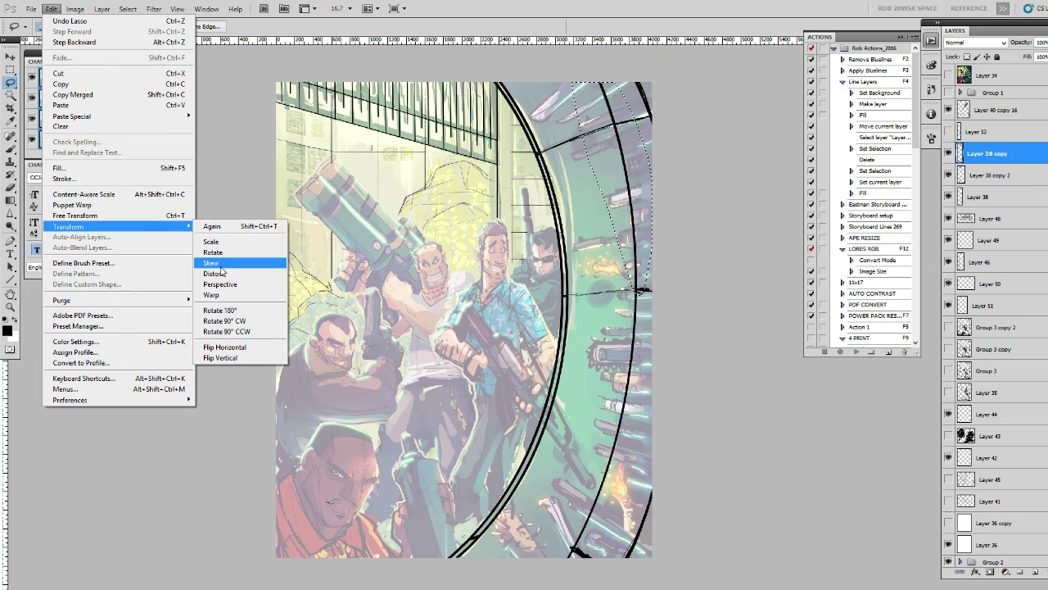
pyautogui.click(248, 196)
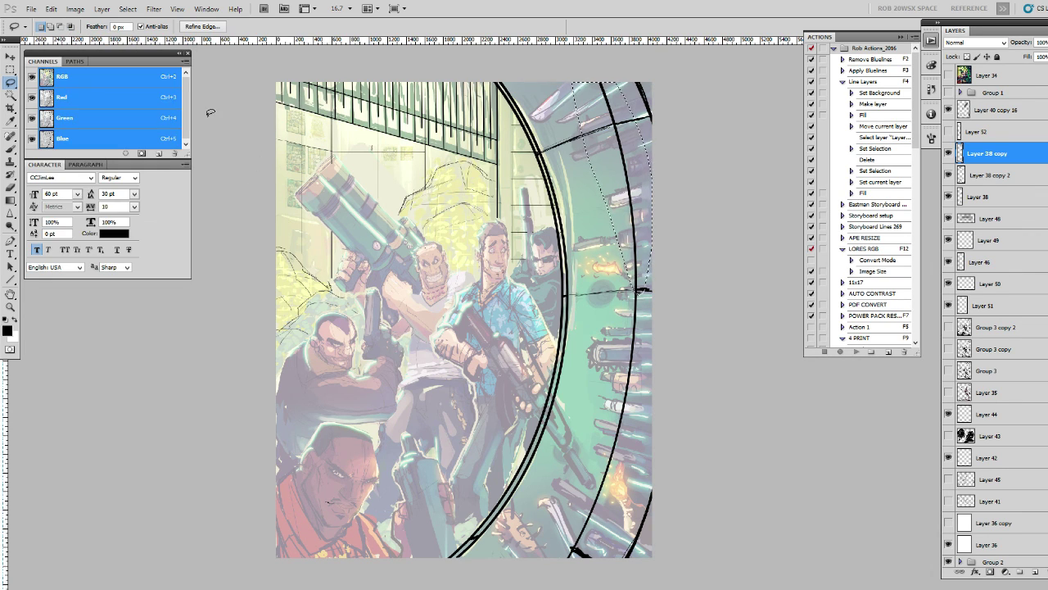
pyautogui.click(50, 8)
pyautogui.click(211, 294)
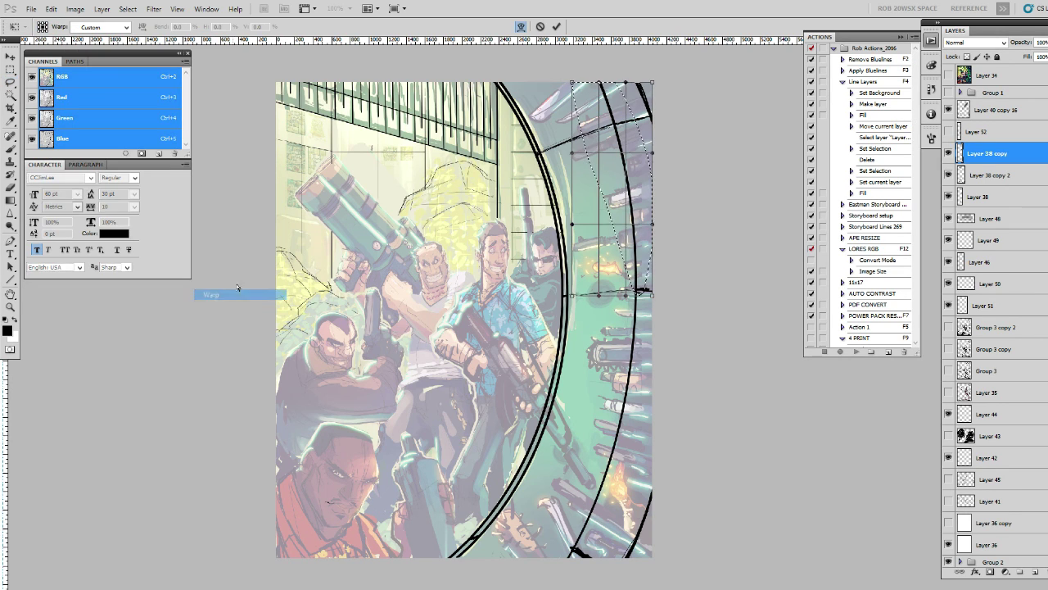
pyautogui.moveTo(602, 83)
pyautogui.mouseDown()
pyautogui.moveTo(587, 83)
pyautogui.moveTo(596, 81)
pyautogui.mouseUp()
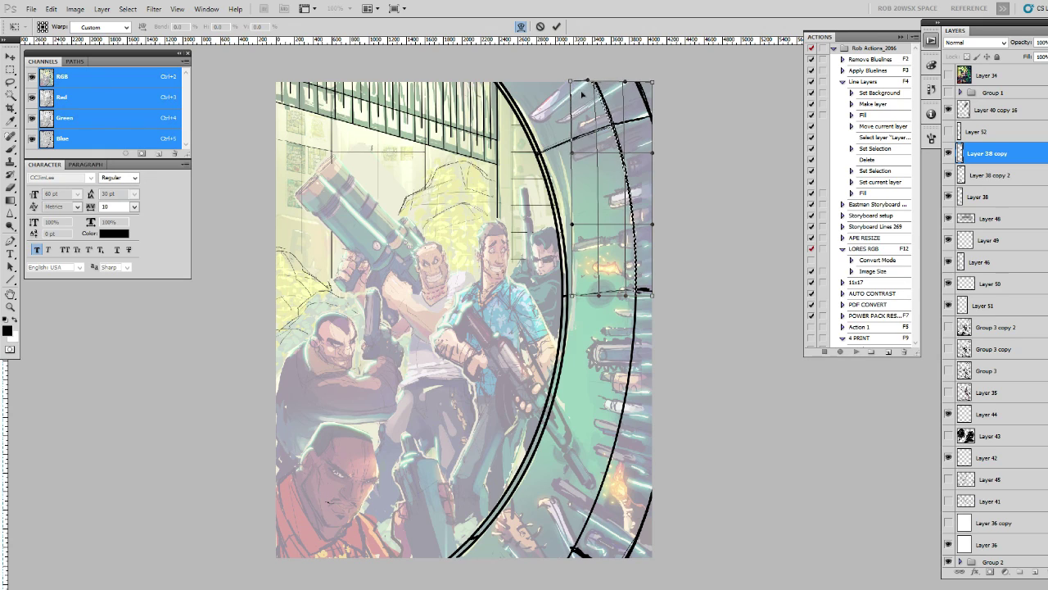
pyautogui.press('Return')
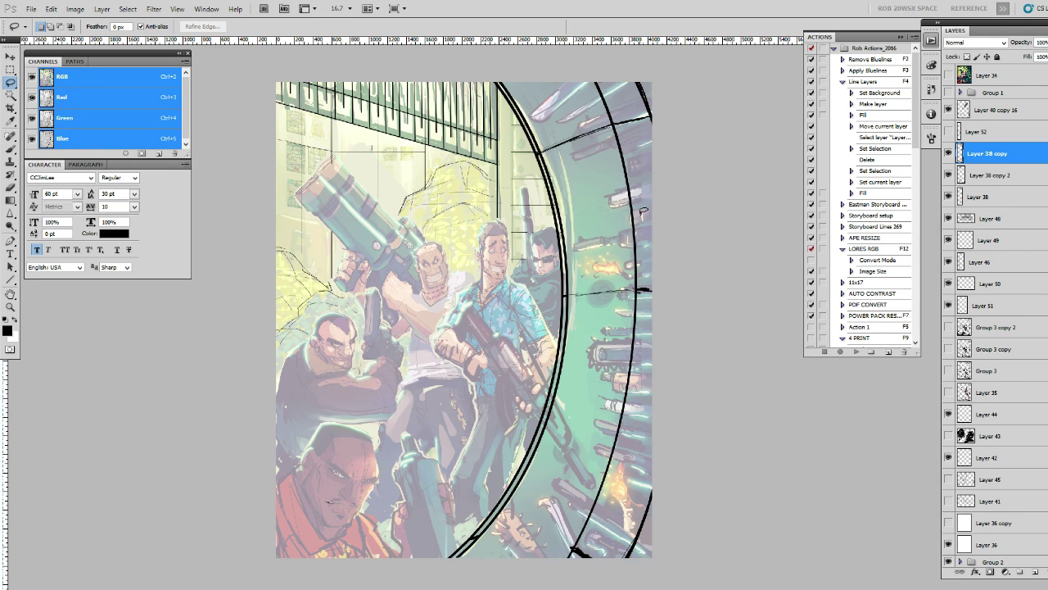
# Step: Warp the lower ring strokes along the arc, then deselect
pyautogui.moveTo(633, 231); pyautogui.dragTo(657, 298)
pyautogui.click(51, 8)
pyautogui.moveTo(69, 226)
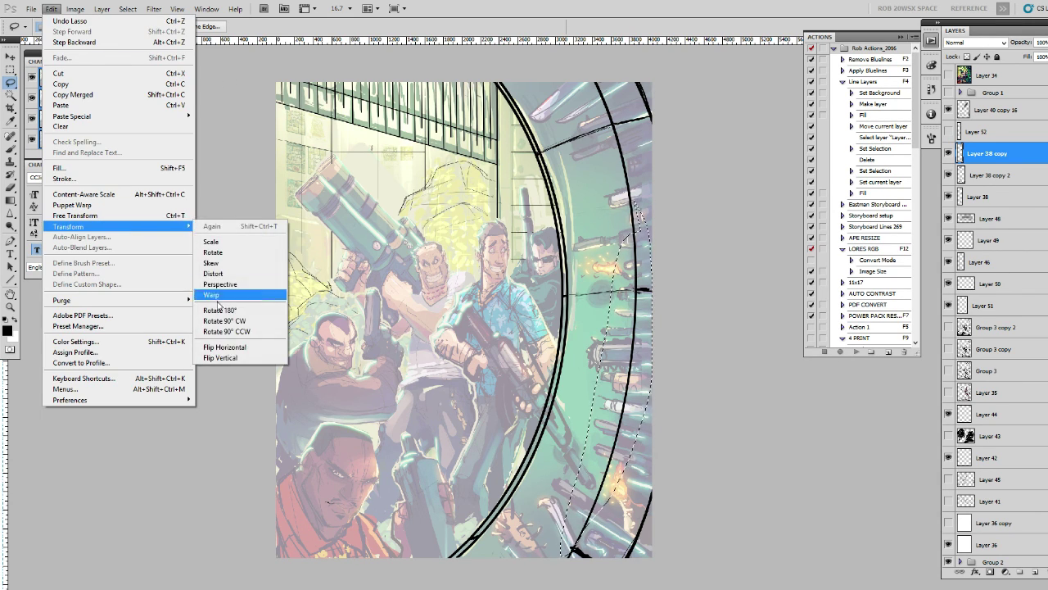
pyautogui.click(220, 296)
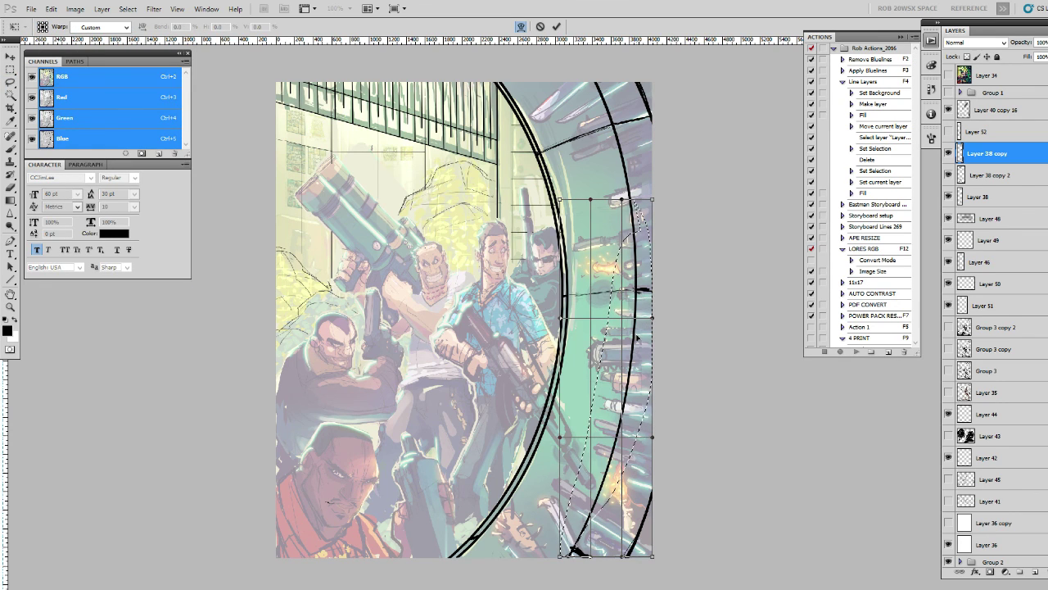
pyautogui.moveTo(638, 337); pyautogui.dragTo(608, 514)
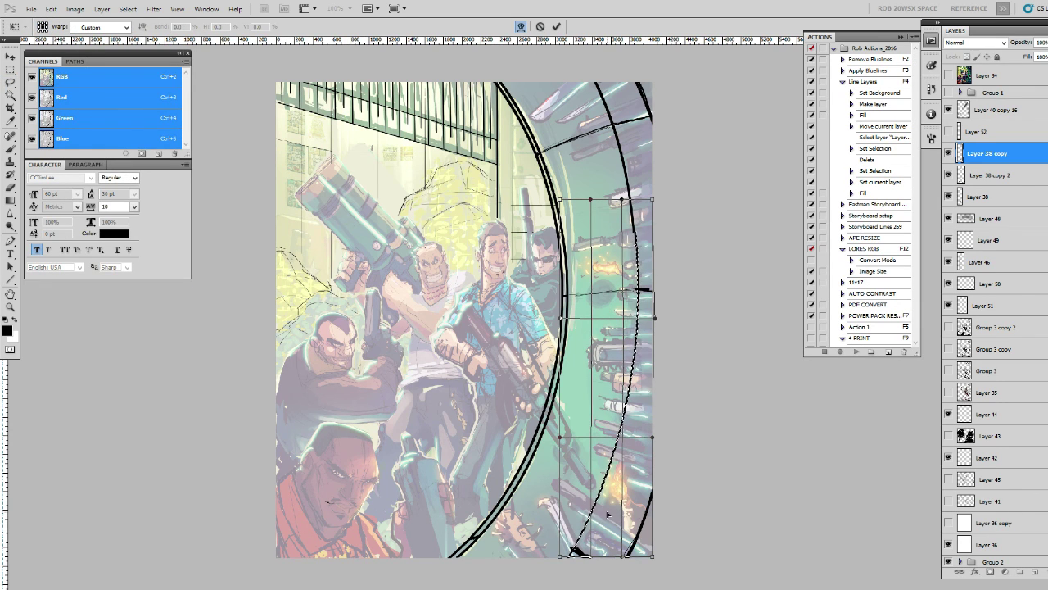
pyautogui.moveTo(638, 315); pyautogui.dragTo(638, 299)
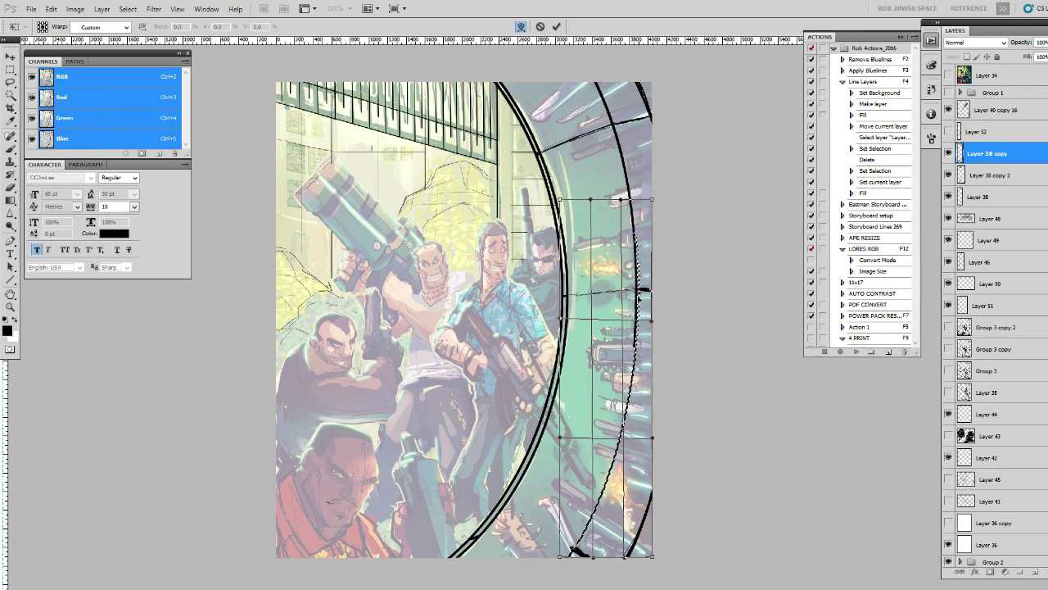
pyautogui.press('Return')
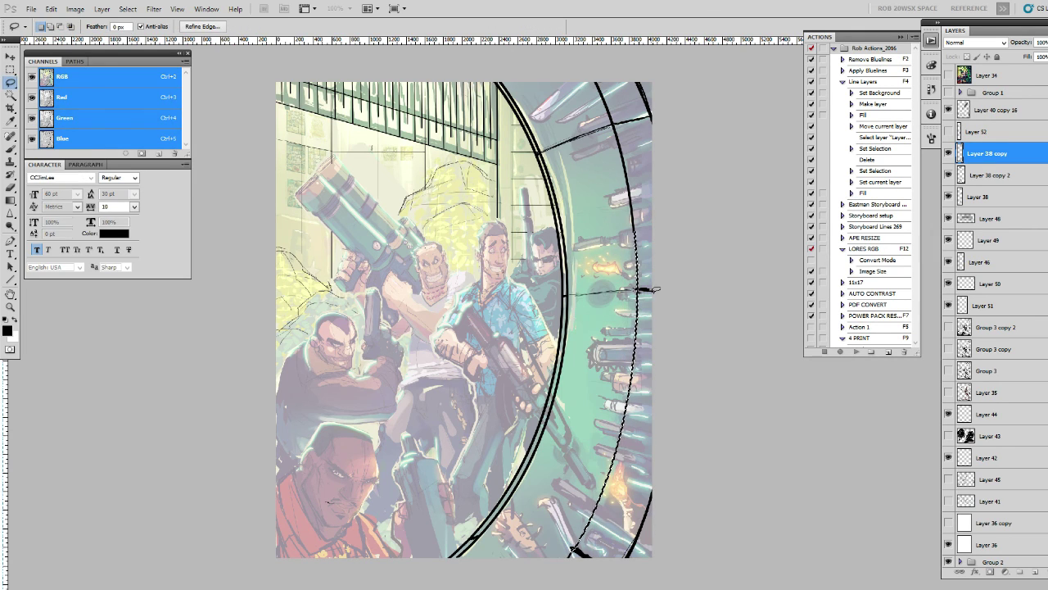
pyautogui.hotkey('ctrl', 'd')
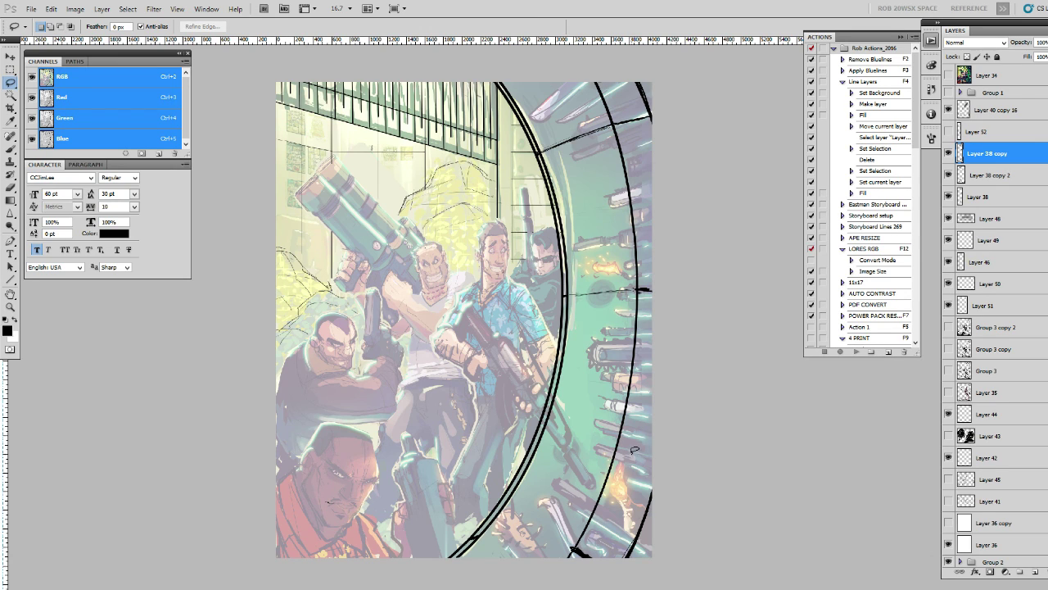
# Step: Toggle the ring layer to compare, remove Layer 38 copy, and return to the Brush
pyautogui.press('b')
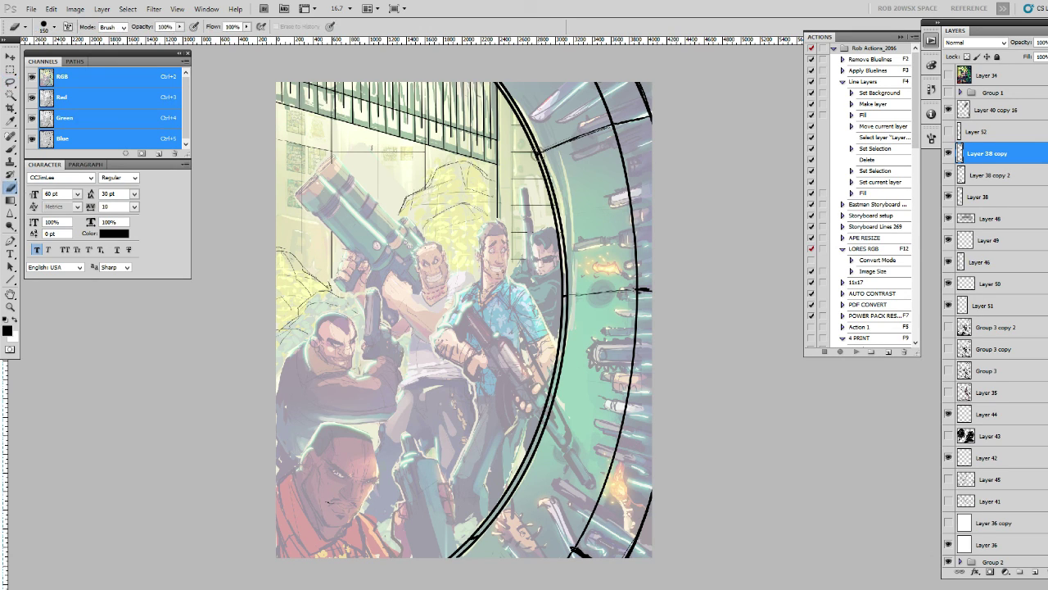
pyautogui.click(950, 174)
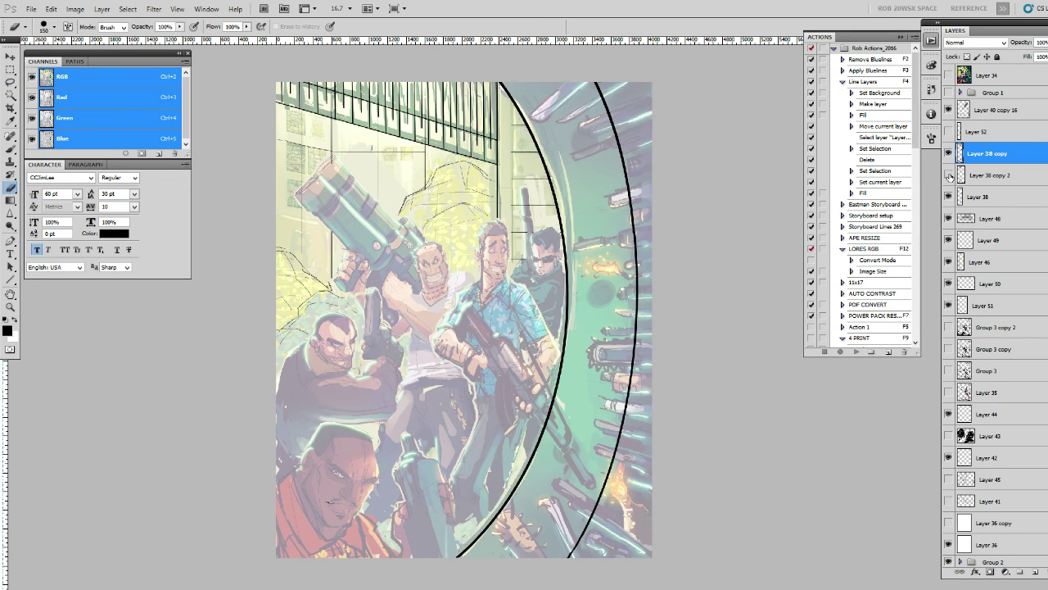
pyautogui.hotkey('ctrl', 'e')
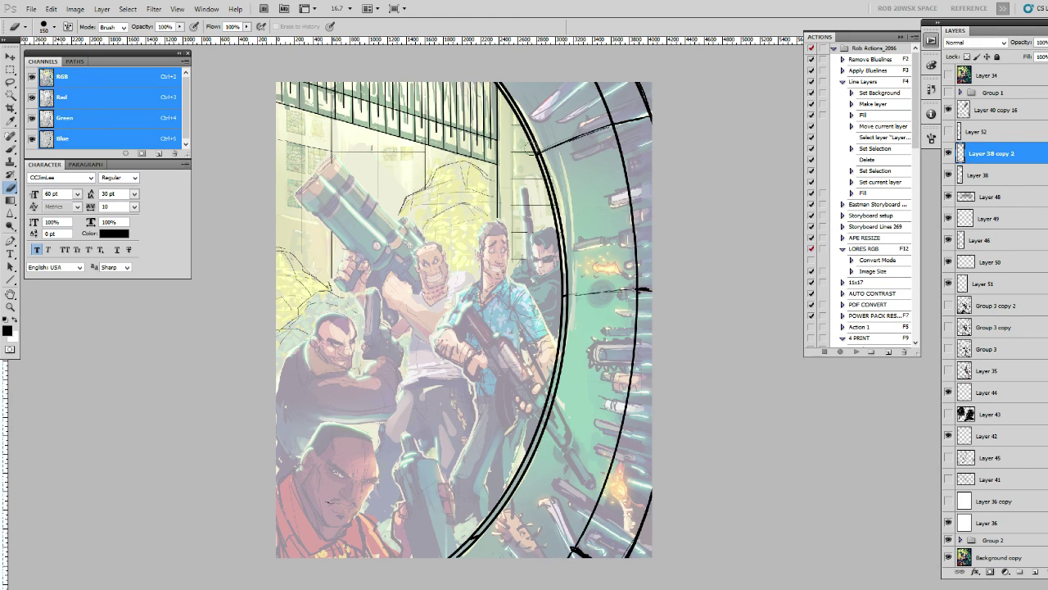
pyautogui.press('b')
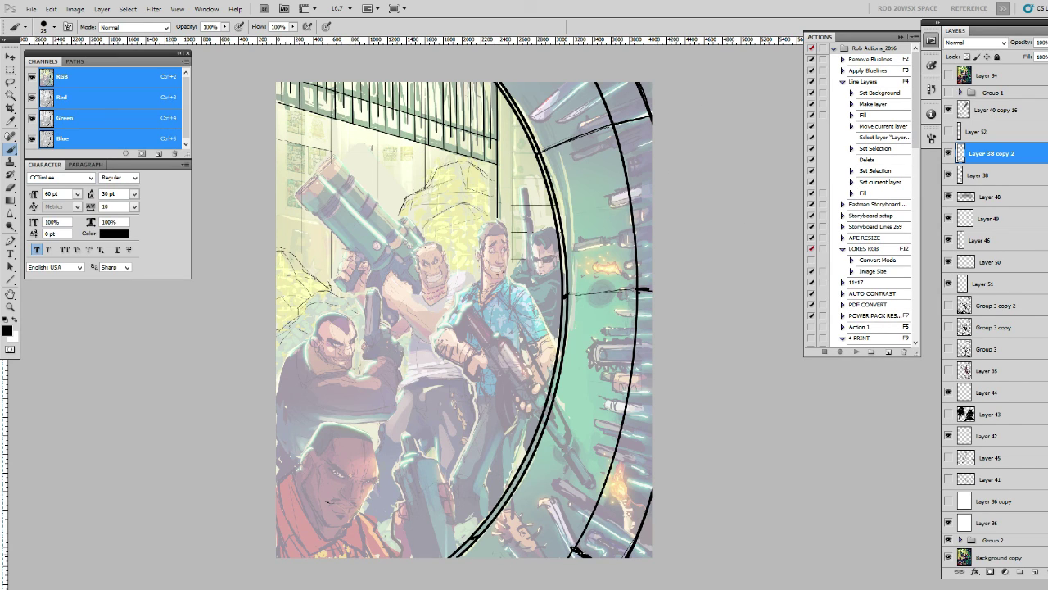
# Step: Sketch thin curved lines along the ring from the top right down to the bottom
pyautogui.moveTo(510, 542)
pyautogui.mouseDown()
pyautogui.moveTo(571, 550)
pyautogui.moveTo(535, 547)
pyautogui.mouseUp()
pyautogui.moveTo(552, 97); pyautogui.dragTo(590, 209)
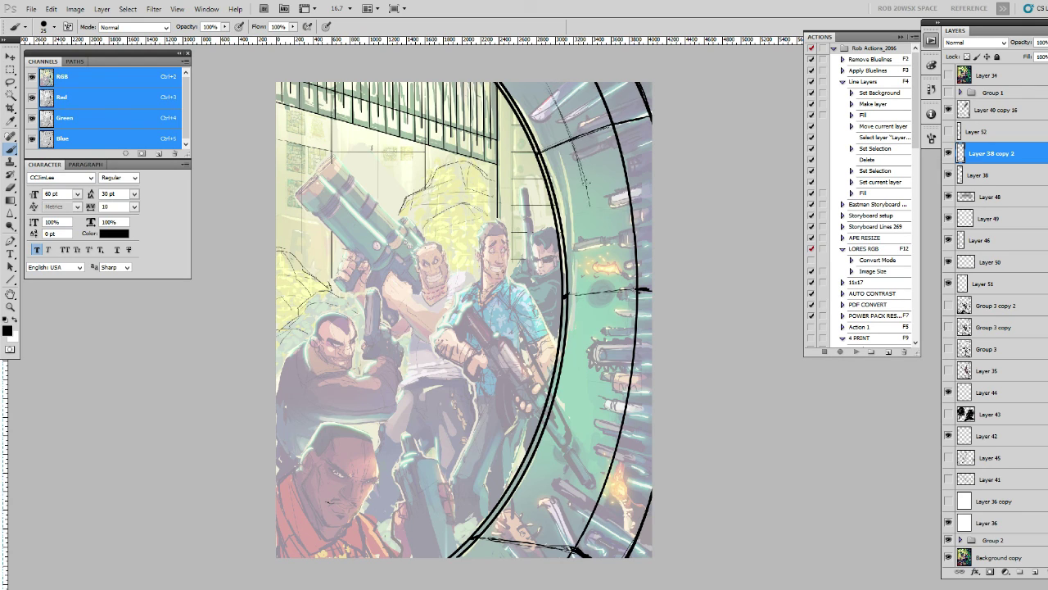
pyautogui.moveTo(583, 168)
pyautogui.mouseDown()
pyautogui.moveTo(602, 295)
pyautogui.moveTo(597, 335)
pyautogui.mouseUp()
pyautogui.moveTo(588, 379)
pyautogui.mouseDown()
pyautogui.moveTo(562, 469)
pyautogui.moveTo(502, 562)
pyautogui.mouseUp()
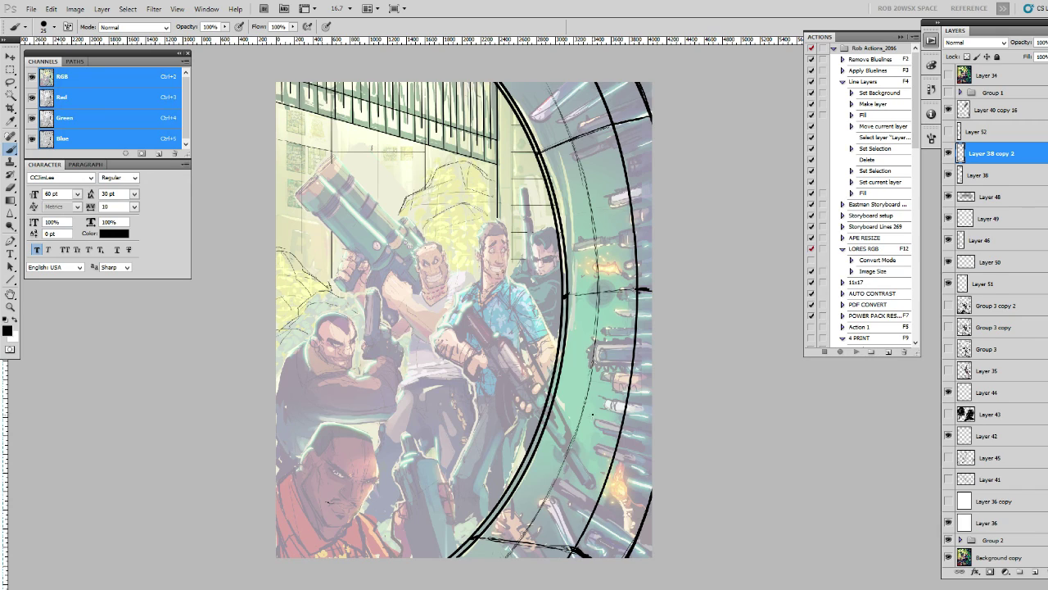
# Step: Add short cross strokes dividing the ring, down to the cover's right edge
pyautogui.moveTo(572, 409); pyautogui.dragTo(616, 411)
pyautogui.moveTo(617, 199); pyautogui.dragTo(628, 191)
pyautogui.moveTo(627, 414)
pyautogui.mouseDown()
pyautogui.moveTo(652, 423)
pyautogui.moveTo(640, 421)
pyautogui.mouseUp()
pyautogui.moveTo(554, 415); pyautogui.dragTo(545, 401)
pyautogui.moveTo(631, 416); pyautogui.dragTo(624, 424)
pyautogui.moveTo(646, 543); pyautogui.dragTo(652, 514)
pyautogui.moveTo(645, 513); pyautogui.dragTo(652, 559)
pyautogui.click(950, 153)
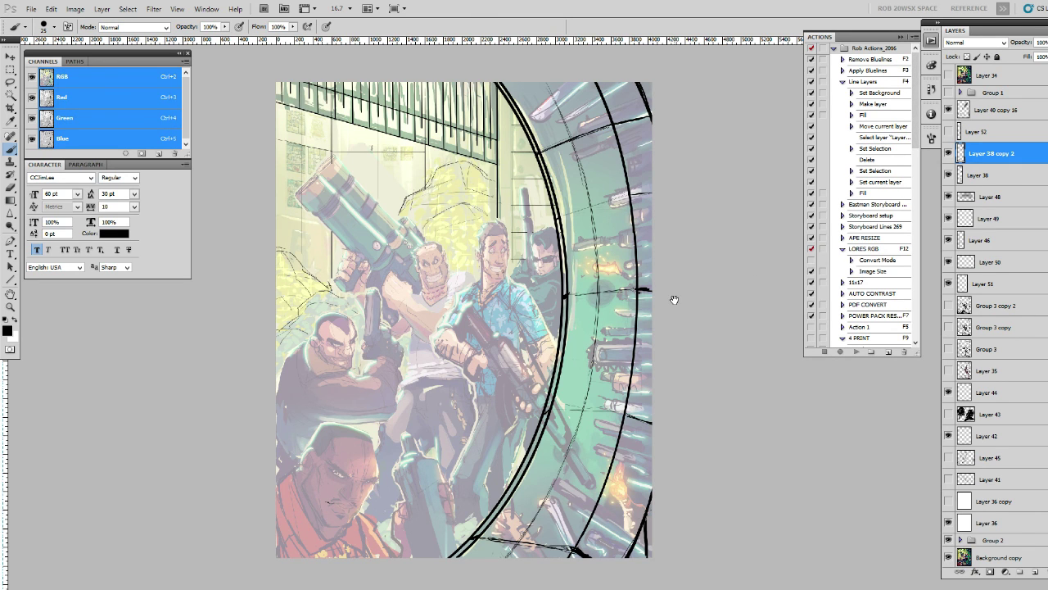
# Step: Turn on Group 3 copy 2's bold inks, toggling them to compare with the colour
pyautogui.moveTo(673, 304); pyautogui.dragTo(660, 305)
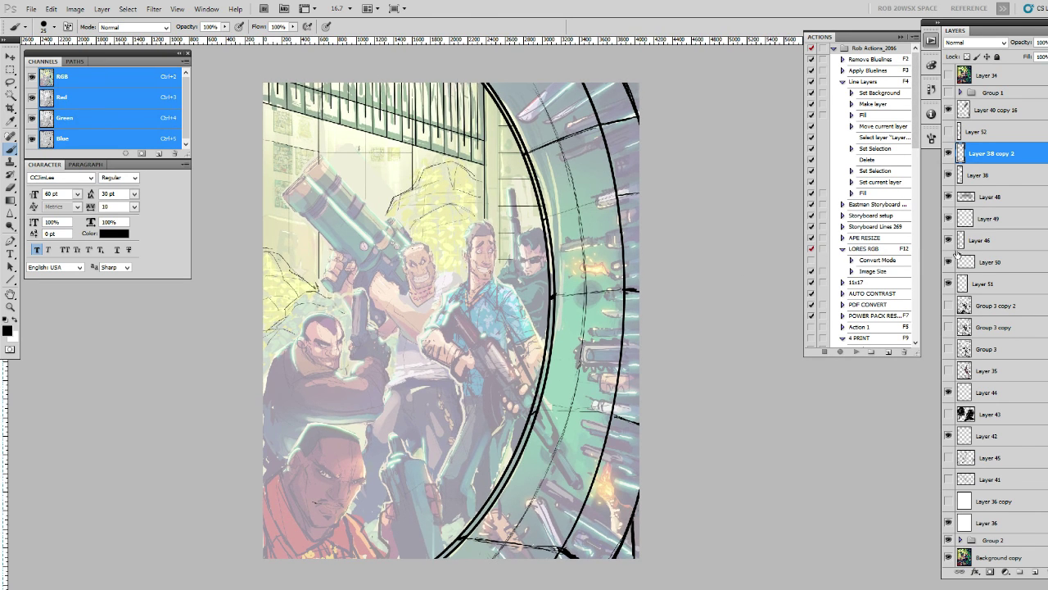
pyautogui.click(949, 306)
pyautogui.click(948, 306)
pyautogui.click(948, 305)
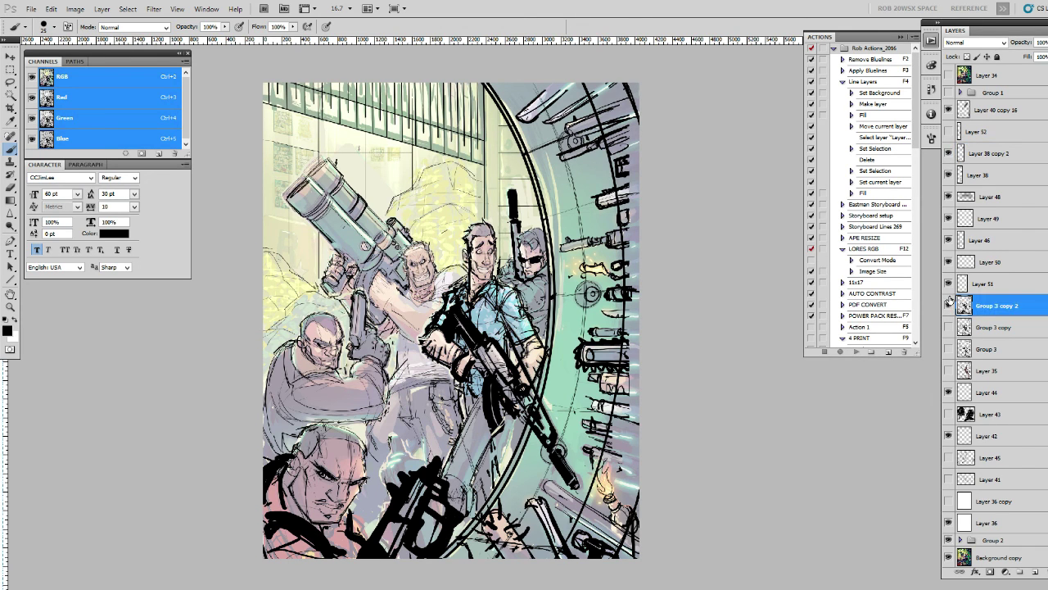
pyautogui.press('e')
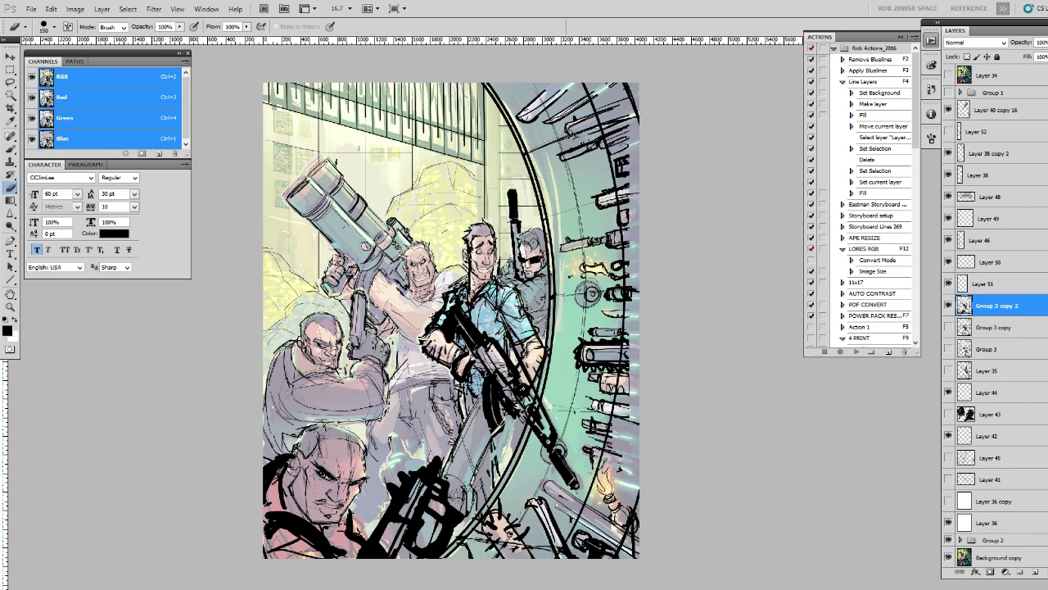
# Step: Duplicate the round door bolt onto Layer 53 and move it up onto the upper ring
pyautogui.press('v')
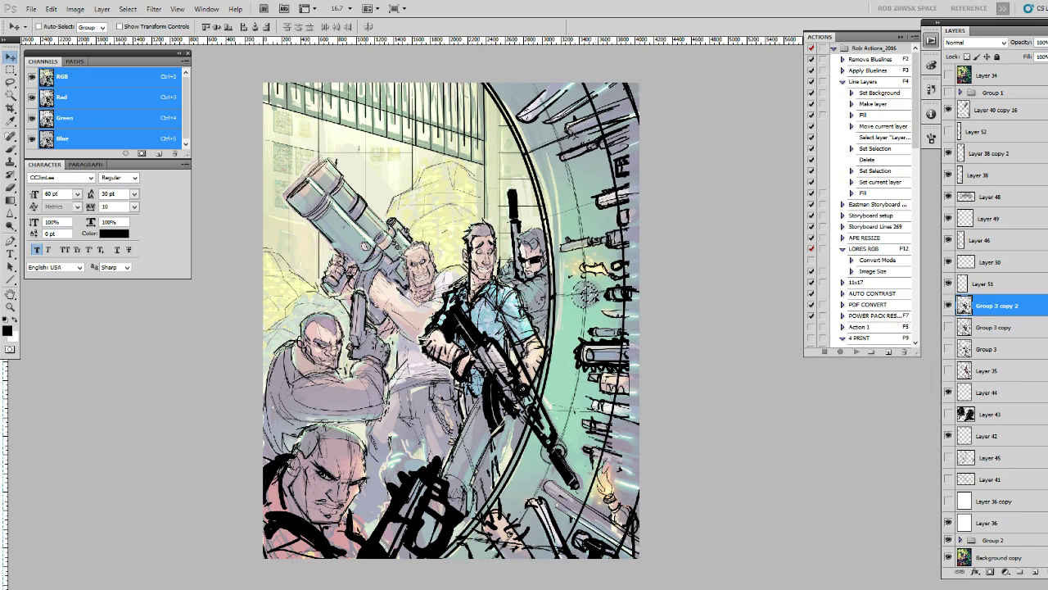
pyautogui.hotkey('ctrl', 'j')
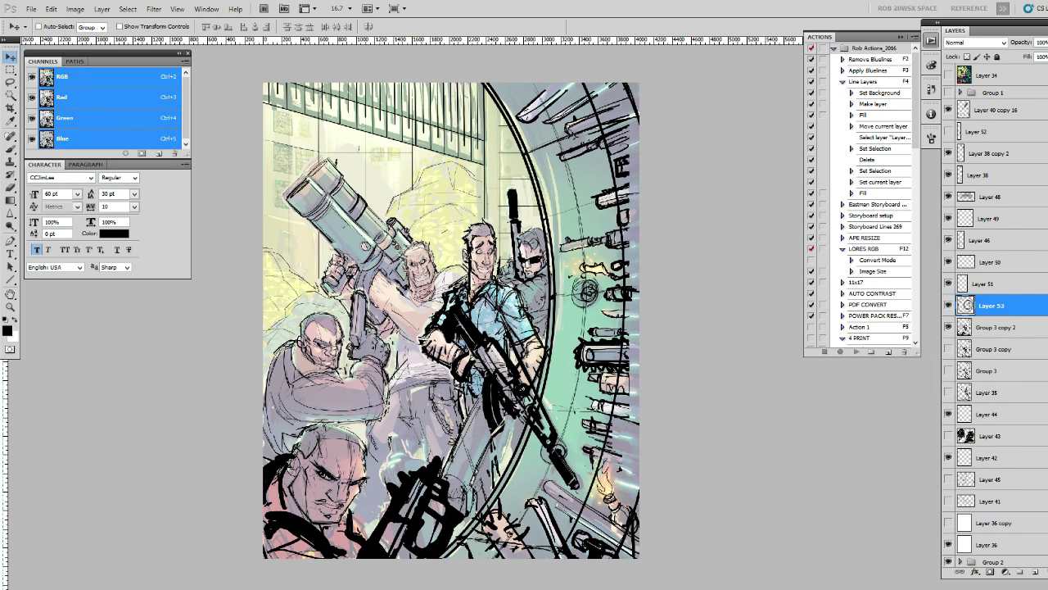
pyautogui.moveTo(589, 294)
pyautogui.mouseDown()
pyautogui.moveTo(561, 143)
pyautogui.moveTo(595, 147)
pyautogui.mouseUp()
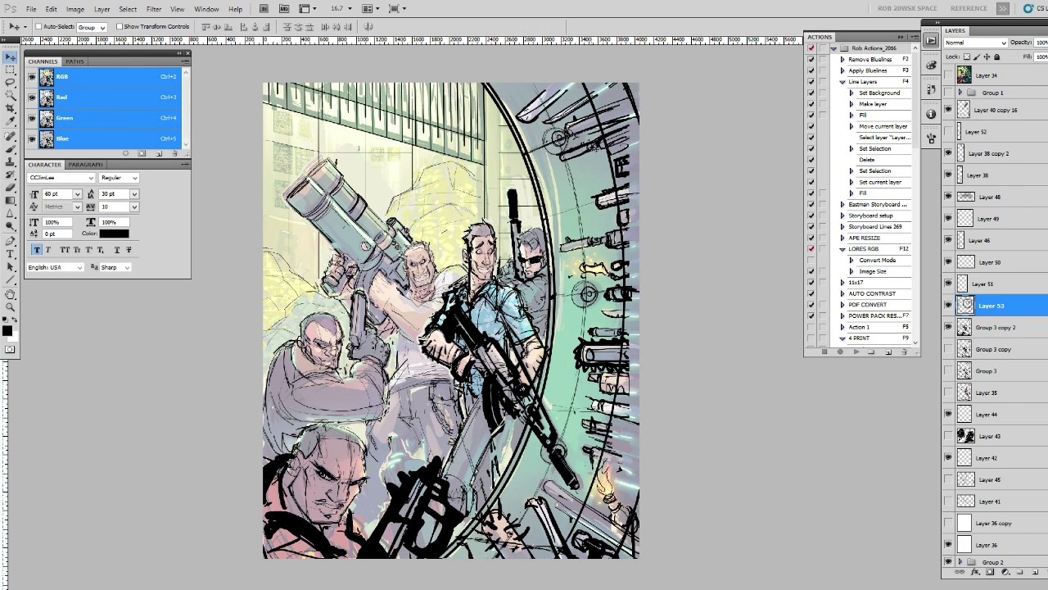
pyautogui.moveTo(596, 147); pyautogui.dragTo(588, 168)
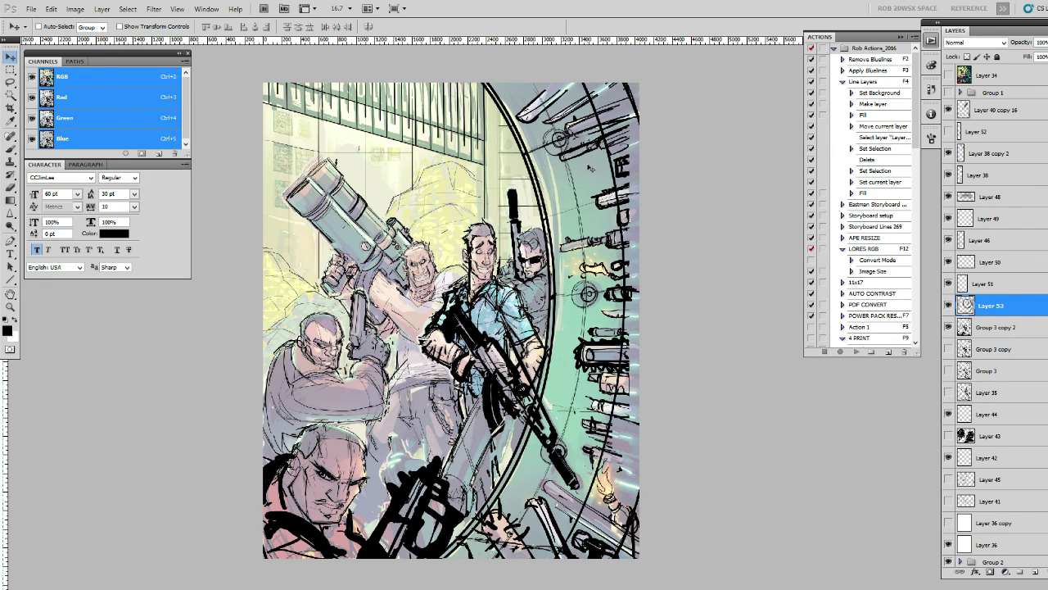
pyautogui.scroll(-2, 586, 185)
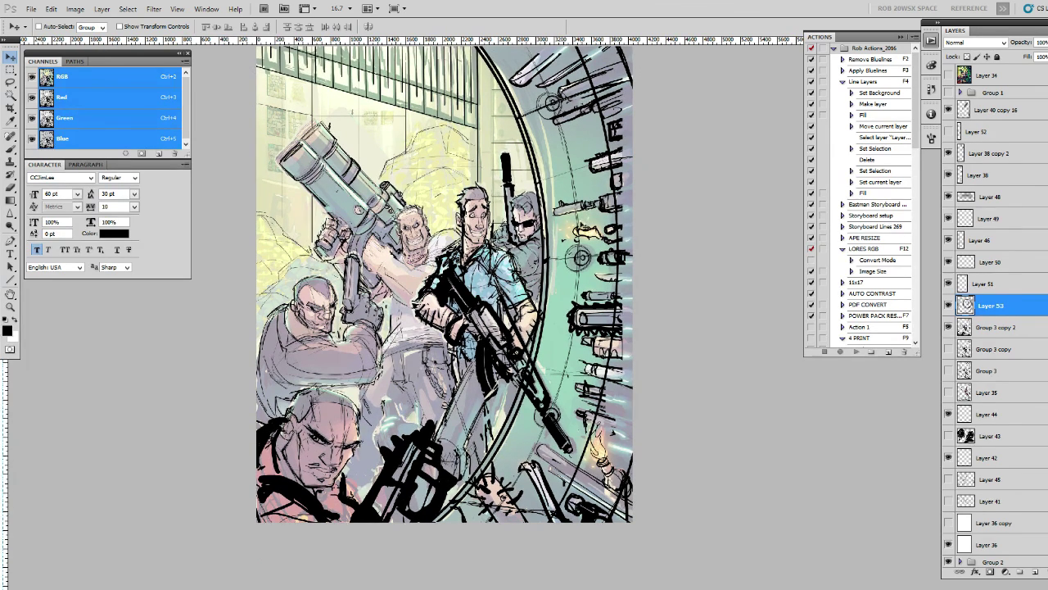
# Step: Duplicate Layer 53 and reposition the copy near the bottom of the cover
pyautogui.hotkey('ctrl', 'j')
pyautogui.hotkey('ctrl', 't')
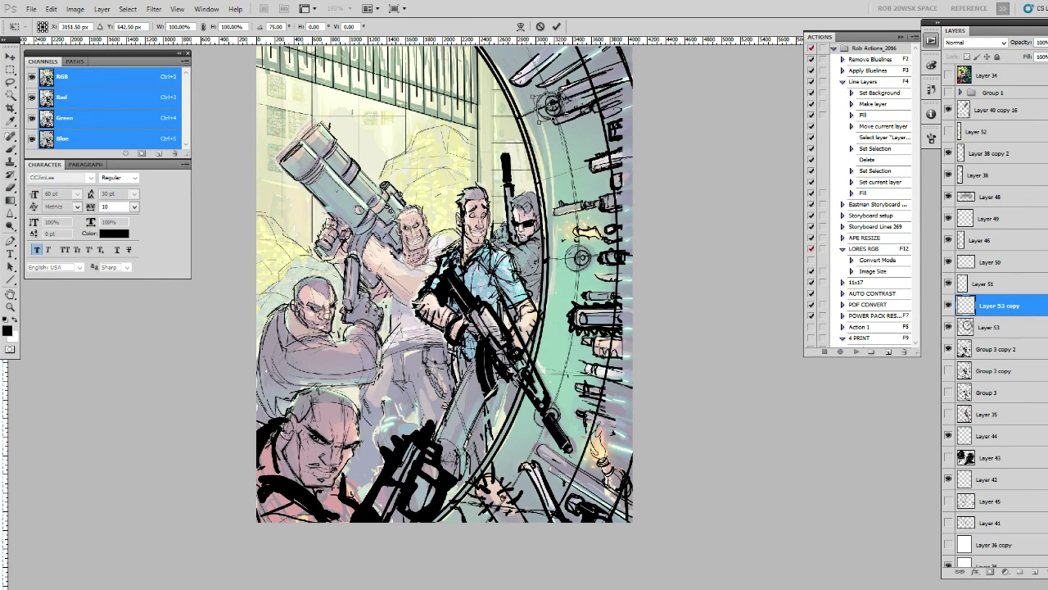
pyautogui.press('Return')
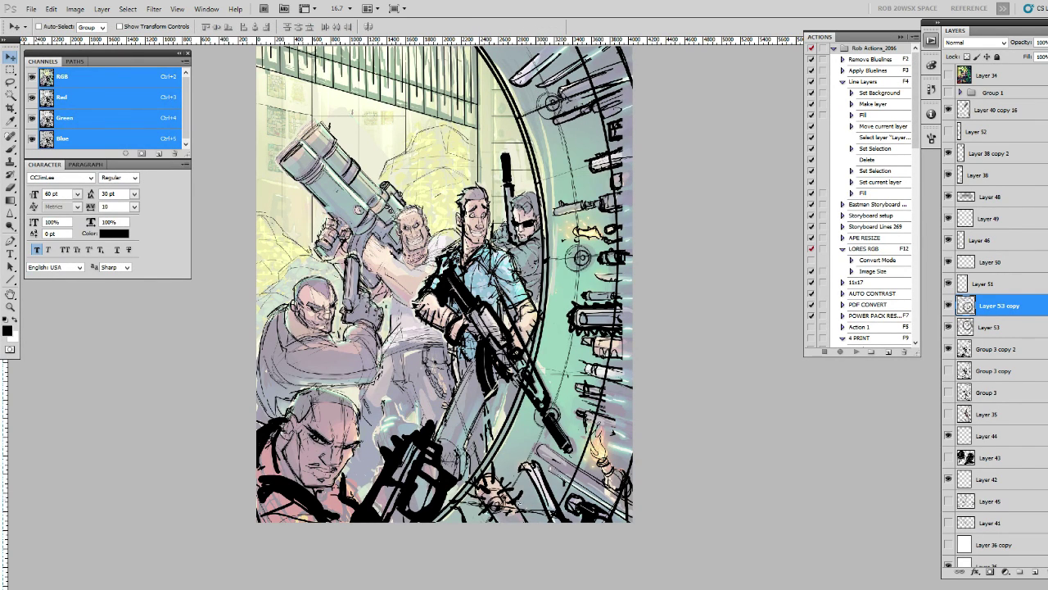
pyautogui.moveTo(508, 499)
pyautogui.mouseDown()
pyautogui.moveTo(528, 502)
pyautogui.moveTo(529, 484)
pyautogui.mouseUp()
pyautogui.hotkey('ctrl', 't')
pyautogui.press('Return')
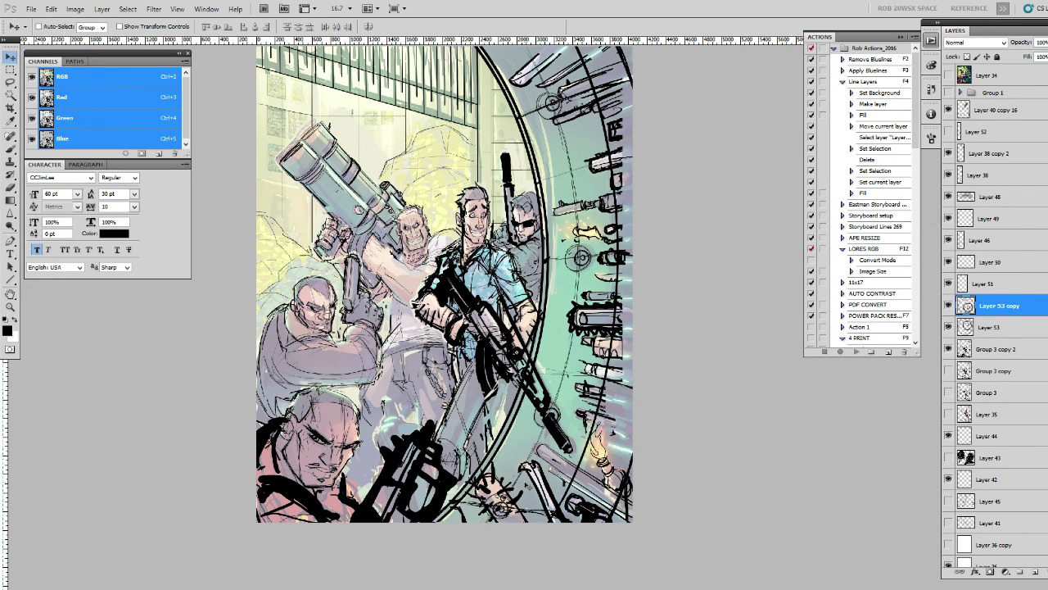
pyautogui.moveTo(529, 484); pyautogui.dragTo(522, 507)
# Step: Scale the copy to about 112% and rotate it -4°
pyautogui.hotkey('ctrl', 't')
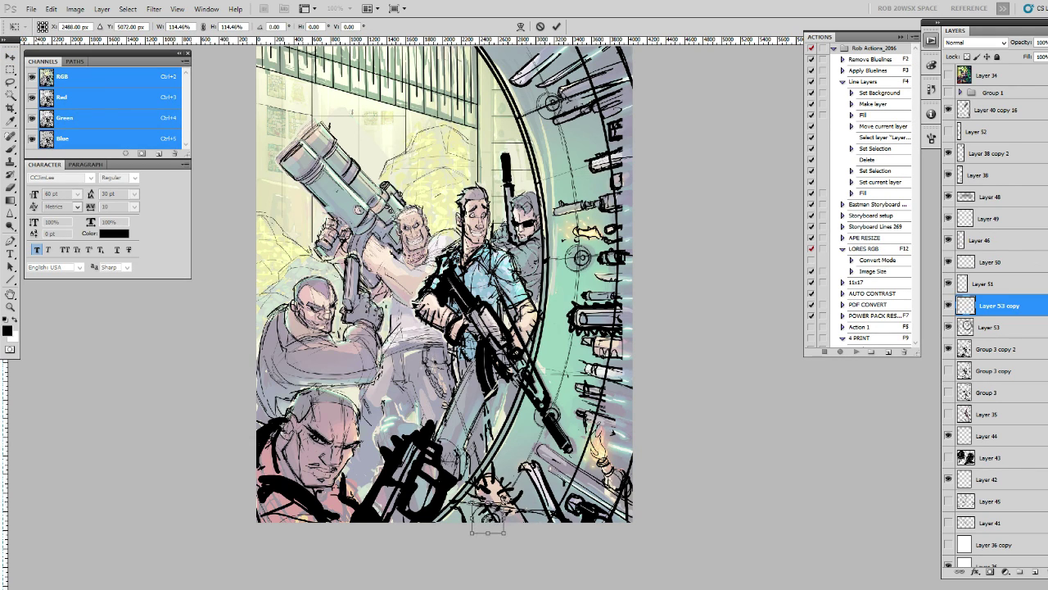
pyautogui.moveTo(515, 501); pyautogui.dragTo(490, 508)
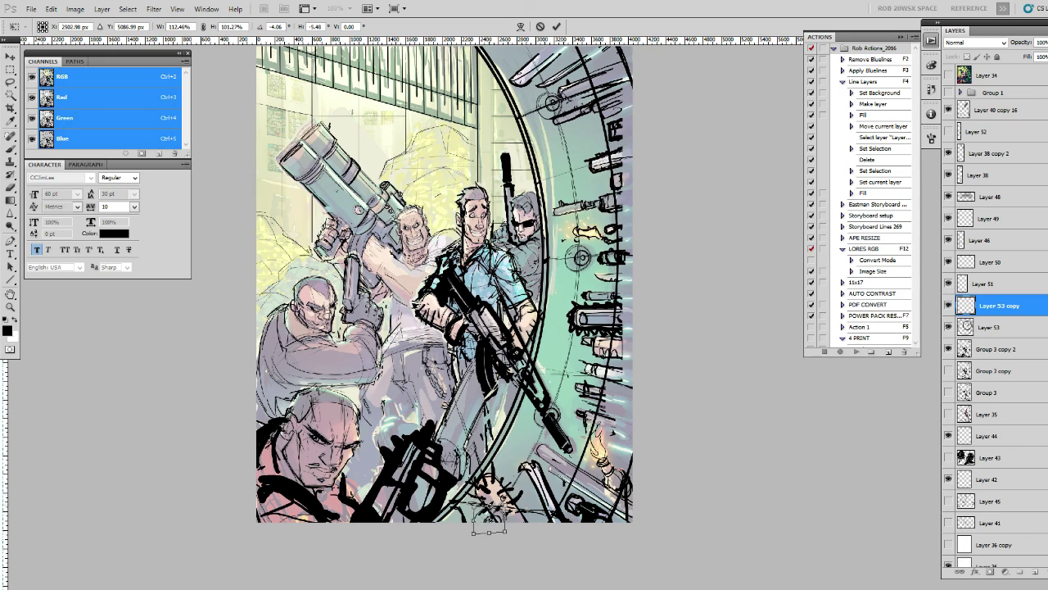
pyautogui.press('Return')
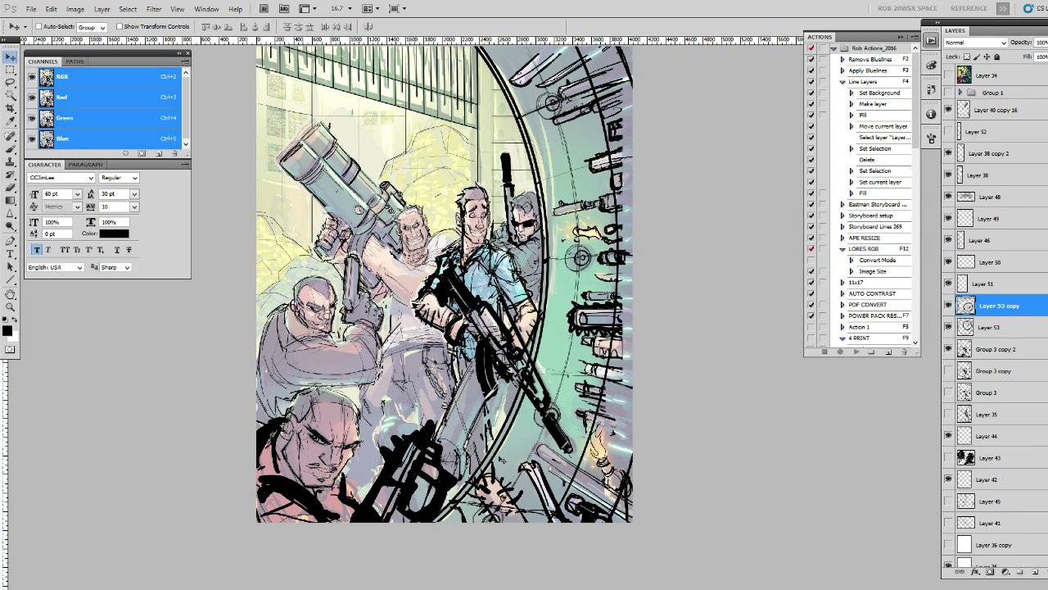
# Step: Add a new layer above Layer 40 copy 16 and fill it white as a blank page
pyautogui.click(982, 105)
pyautogui.click(1035, 571)
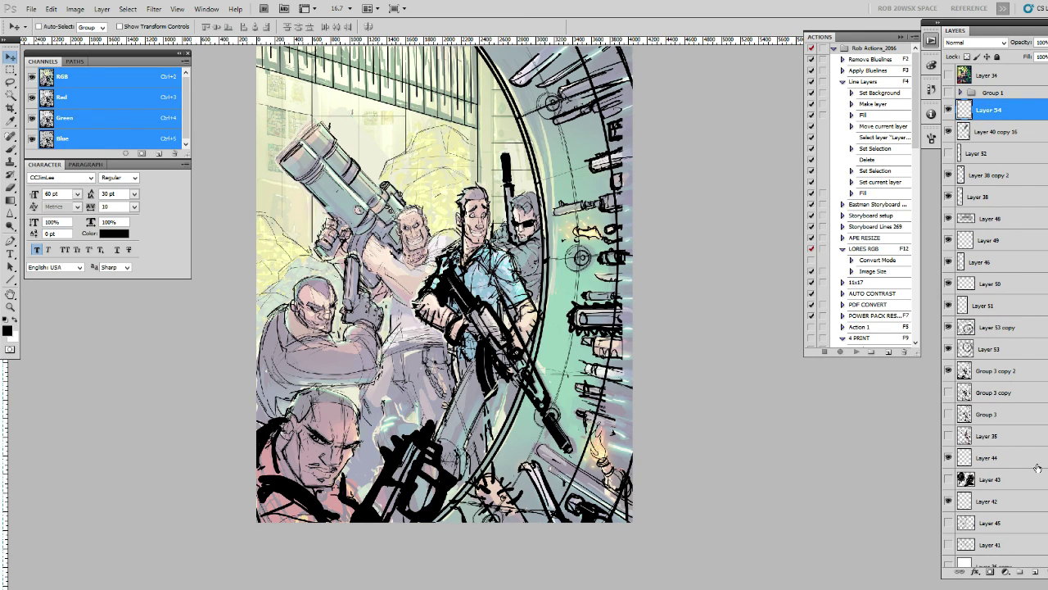
pyautogui.hotkey('alt', 'BackSpace')
pyautogui.hotkey('ctrl', 'BackSpace')
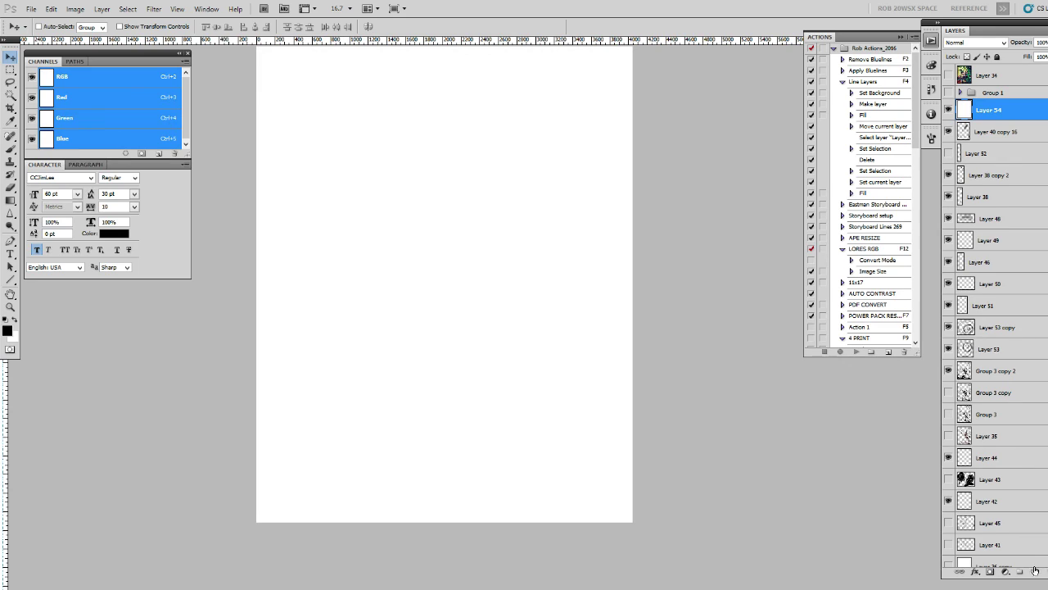
# Step: On new Layer 55, brush three rough sketchy circles, one with a downward cone stem
pyautogui.click(1035, 571)
pyautogui.press('b')
pyautogui.moveTo(492, 187)
pyautogui.mouseDown()
pyautogui.moveTo(508, 197)
pyautogui.moveTo(483, 250)
pyautogui.moveTo(518, 225)
pyautogui.moveTo(482, 242)
pyautogui.moveTo(486, 249)
pyautogui.mouseUp()
pyautogui.moveTo(462, 215); pyautogui.dragTo(471, 236)
pyautogui.moveTo(514, 195); pyautogui.dragTo(524, 243)
pyautogui.moveTo(467, 205)
pyautogui.mouseDown()
pyautogui.moveTo(491, 203)
pyautogui.moveTo(516, 239)
pyautogui.mouseUp()
pyautogui.moveTo(518, 196); pyautogui.dragTo(463, 246)
pyautogui.moveTo(522, 222)
pyautogui.mouseDown()
pyautogui.moveTo(471, 246)
pyautogui.moveTo(483, 190)
pyautogui.moveTo(488, 249)
pyautogui.mouseUp()
pyautogui.moveTo(504, 319)
pyautogui.mouseDown()
pyautogui.moveTo(515, 381)
pyautogui.moveTo(496, 321)
pyautogui.moveTo(537, 373)
pyautogui.moveTo(525, 373)
pyautogui.mouseUp()
pyautogui.moveTo(471, 353)
pyautogui.mouseDown()
pyautogui.moveTo(528, 344)
pyautogui.moveTo(501, 381)
pyautogui.moveTo(511, 324)
pyautogui.mouseUp()
pyautogui.moveTo(418, 305)
pyautogui.mouseDown()
pyautogui.moveTo(403, 336)
pyautogui.moveTo(451, 328)
pyautogui.moveTo(402, 378)
pyautogui.moveTo(450, 337)
pyautogui.moveTo(400, 323)
pyautogui.mouseUp()
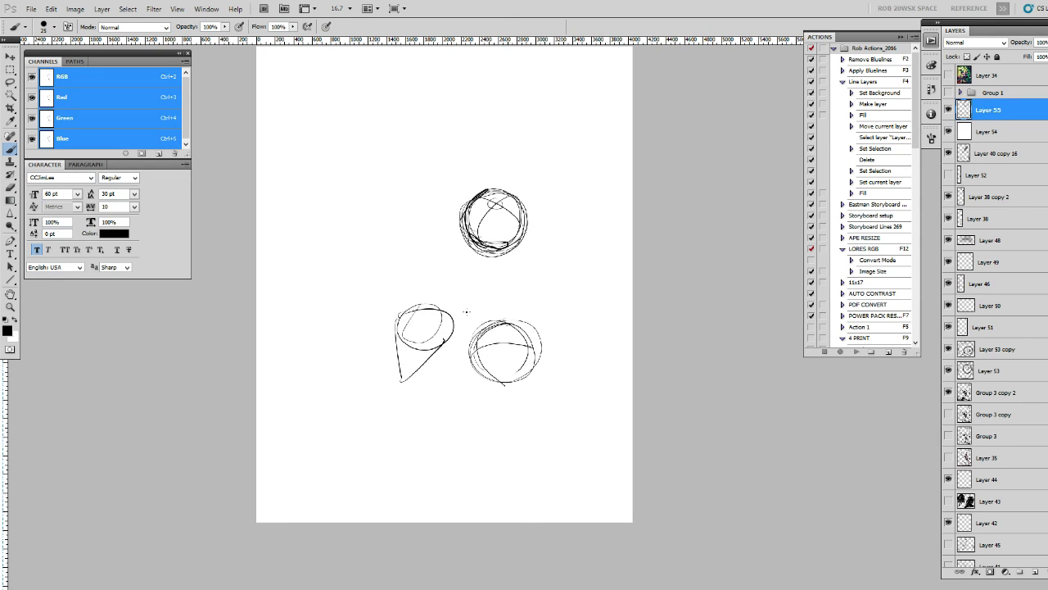
# Step: On Layer 56, lasso the cone, fill it black and lower the layer opacity to 42%
pyautogui.click(1032, 571)
pyautogui.rightClick(540, 399)
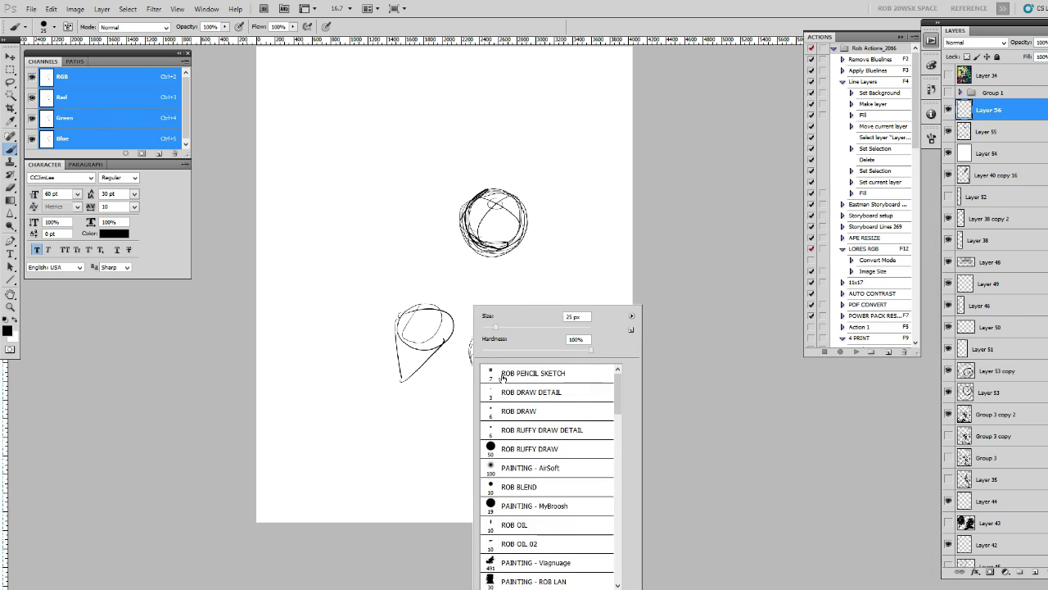
pyautogui.click(541, 448)
pyautogui.press('Return')
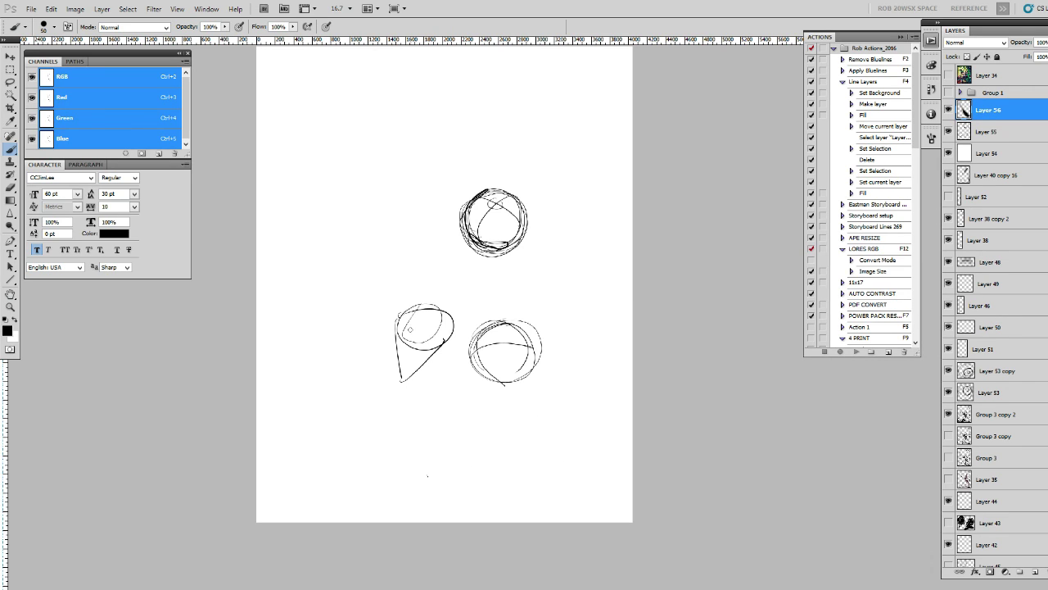
pyautogui.press('l')
pyautogui.moveTo(398, 316)
pyautogui.mouseDown()
pyautogui.moveTo(403, 379)
pyautogui.moveTo(399, 310)
pyautogui.mouseUp()
pyautogui.hotkey('alt', 'BackSpace')
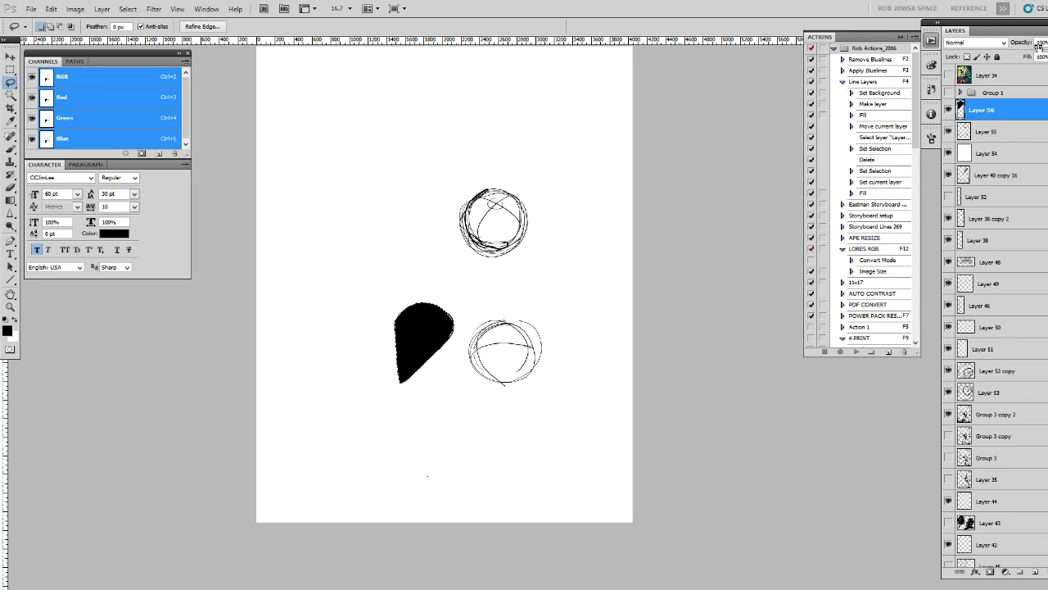
pyautogui.hotkey('ctrl', 'd')
pyautogui.click(1039, 43)
pyautogui.moveTo(1042, 57); pyautogui.dragTo(1024, 58)
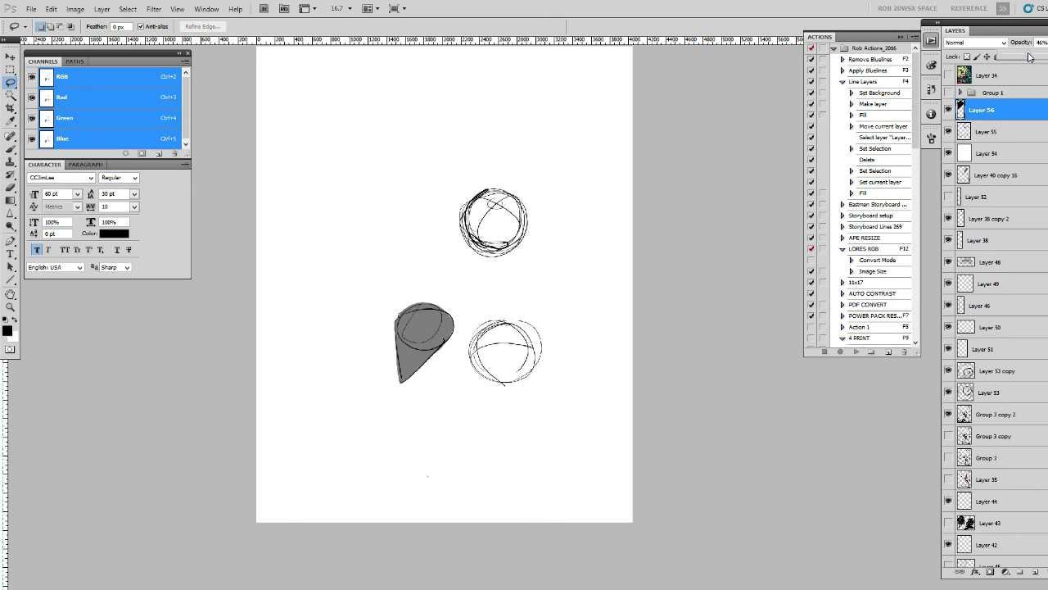
pyautogui.keyDown('ctrl'); pyautogui.click(962, 110); pyautogui.keyUp('ctrl')
pyautogui.click(1027, 572)
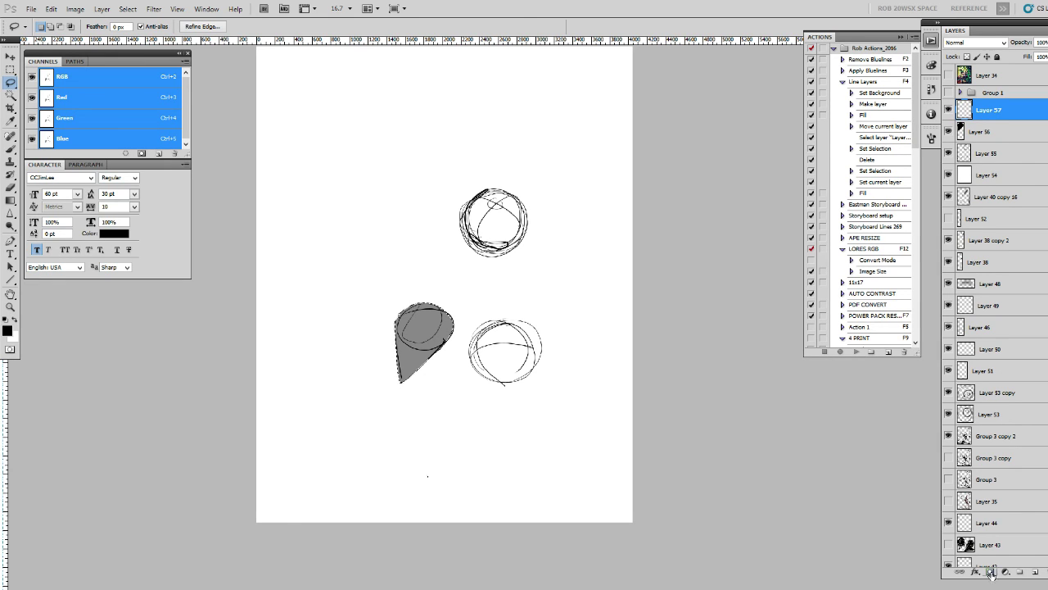
# Step: Add a layer mask to Layer 57 and select the MyBroosh brush
pyautogui.click(991, 571)
pyautogui.click(964, 110)
pyautogui.press('b')
pyautogui.rightClick(425, 306)
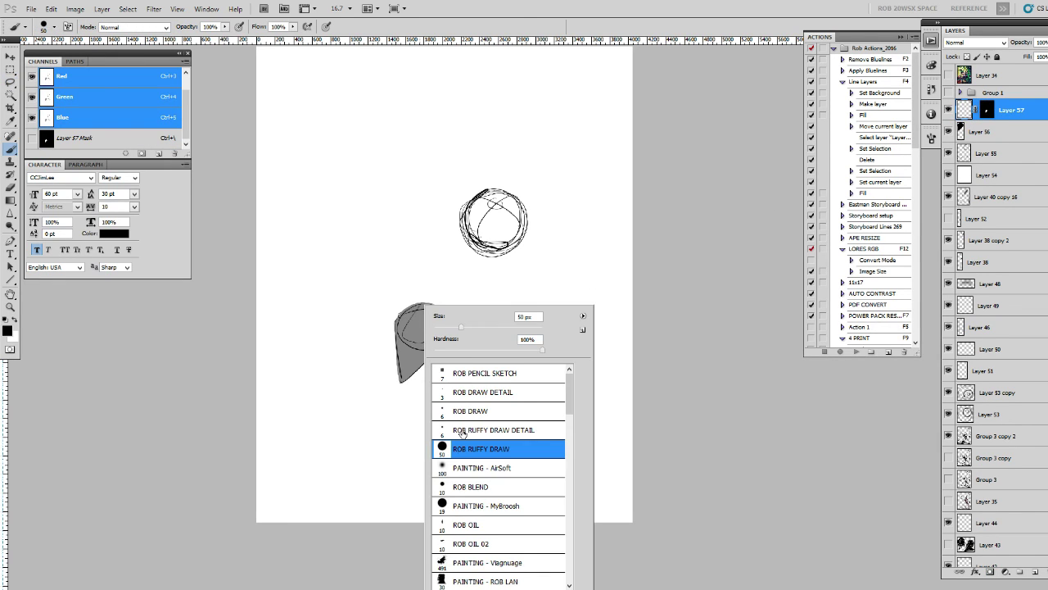
pyautogui.doubleClick(477, 506)
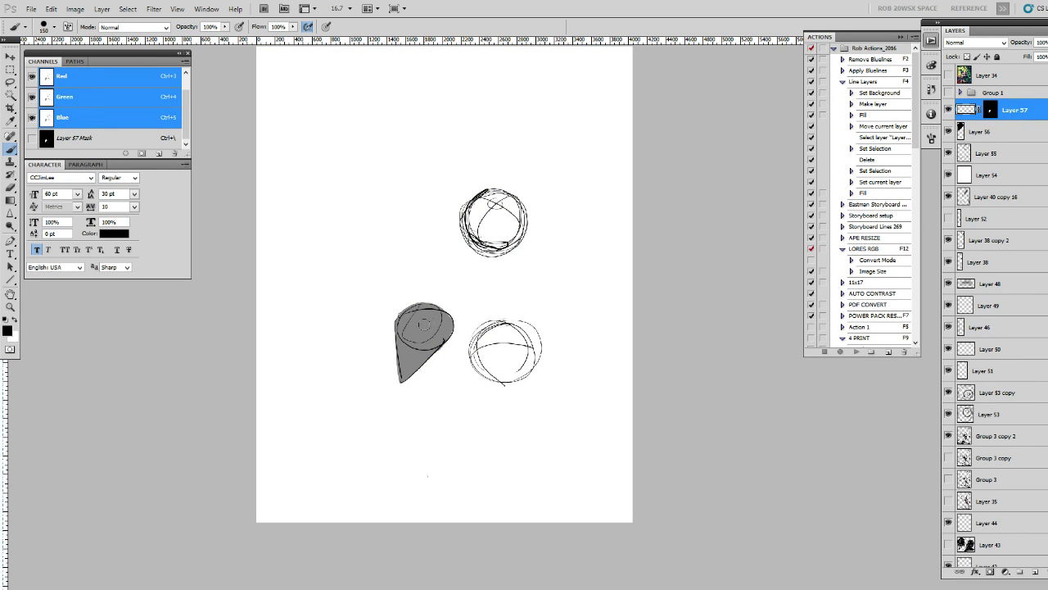
# Step: Paint dark soft shading on the cone and its left edge, then hide Layers 57 and 56
pyautogui.moveTo(434, 303)
pyautogui.mouseDown()
pyautogui.moveTo(397, 350)
pyautogui.moveTo(419, 343)
pyautogui.moveTo(410, 311)
pyautogui.moveTo(397, 336)
pyautogui.moveTo(402, 322)
pyautogui.moveTo(442, 332)
pyautogui.moveTo(411, 375)
pyautogui.moveTo(393, 332)
pyautogui.moveTo(397, 373)
pyautogui.mouseUp()
pyautogui.press('[')
pyautogui.press('[')
pyautogui.press('[')
pyautogui.press('x')
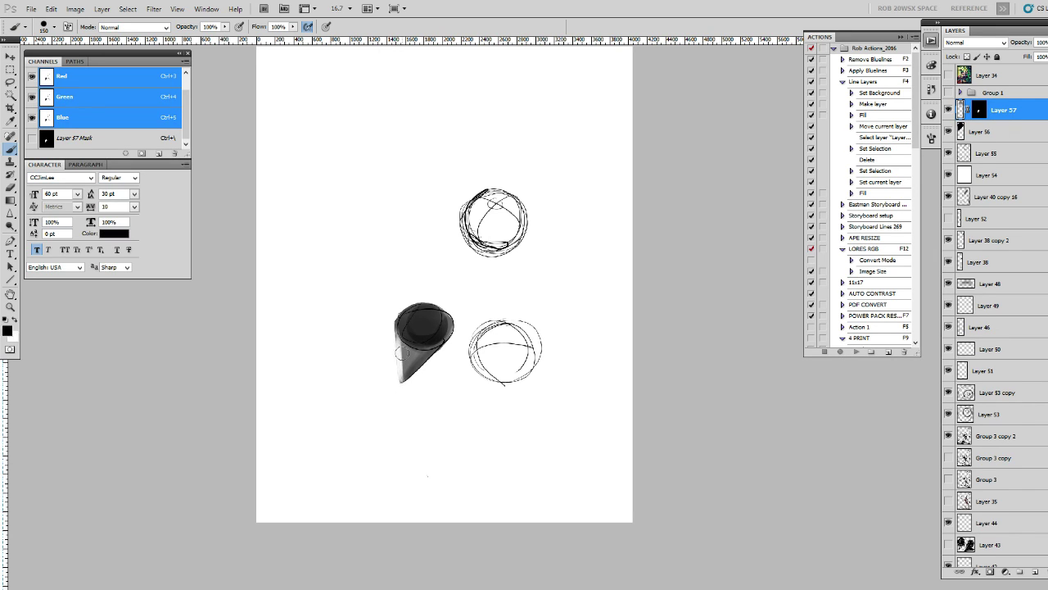
pyautogui.press('x')
pyautogui.press(']')
pyautogui.press(']')
pyautogui.press(']')
pyautogui.press('[')
pyautogui.press('[')
pyautogui.press('[')
pyautogui.moveTo(402, 340)
pyautogui.mouseDown()
pyautogui.moveTo(404, 382)
pyautogui.moveTo(409, 337)
pyautogui.moveTo(404, 382)
pyautogui.moveTo(397, 379)
pyautogui.moveTo(396, 347)
pyautogui.moveTo(406, 381)
pyautogui.mouseUp()
pyautogui.press('x')
pyautogui.press('x')
pyautogui.press('x')
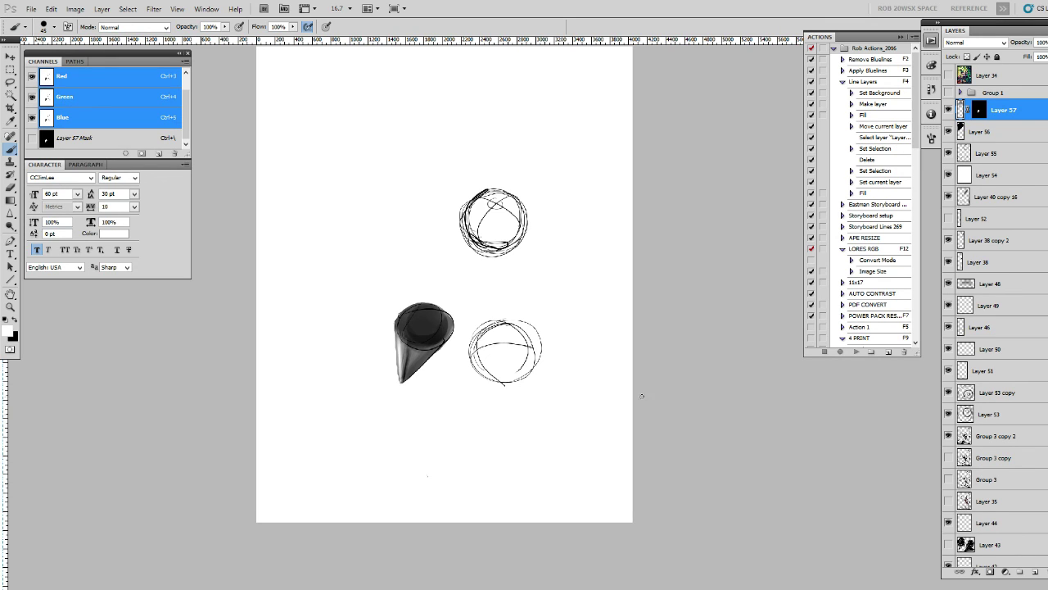
pyautogui.click(949, 109)
pyautogui.click(948, 131)
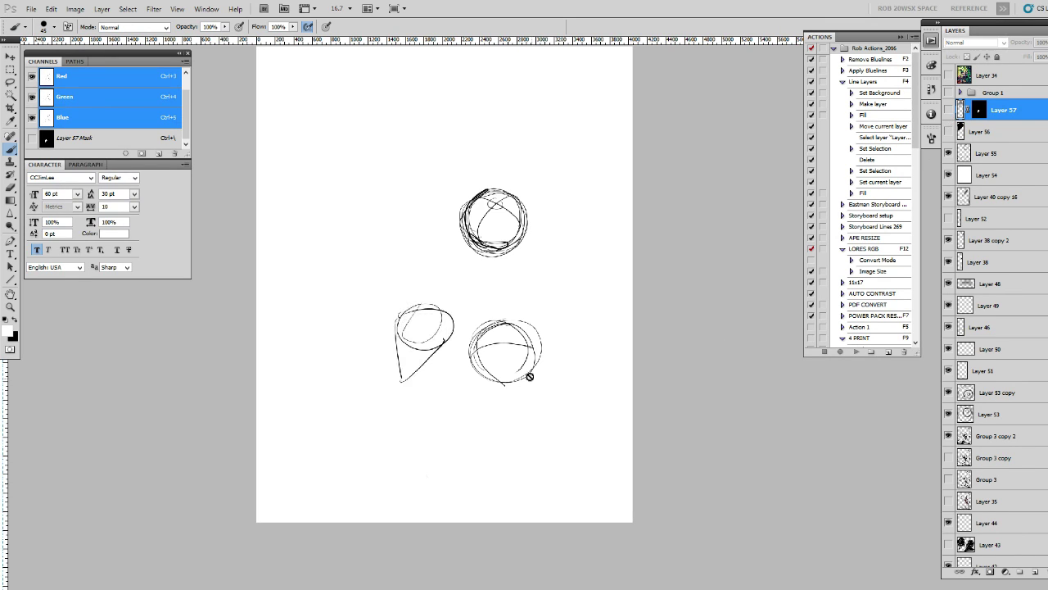
# Step: On new Layer 58, shade the right circle, then erase it with the ROB RUFFY DRAW brush
pyautogui.click(1021, 572)
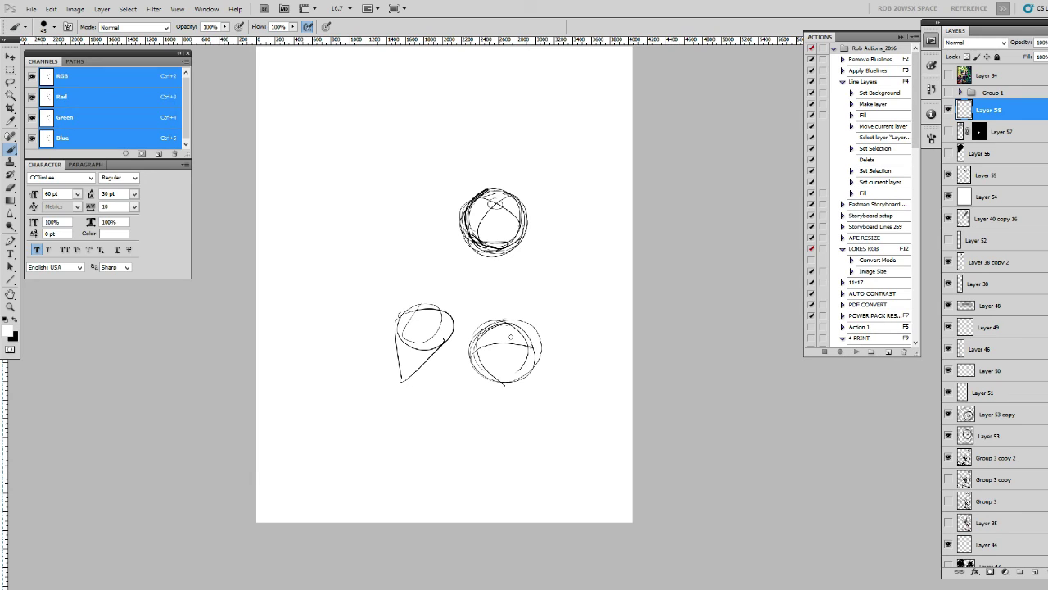
pyautogui.press('x')
pyautogui.moveTo(503, 323)
pyautogui.mouseDown()
pyautogui.moveTo(496, 335)
pyautogui.moveTo(515, 343)
pyautogui.mouseUp()
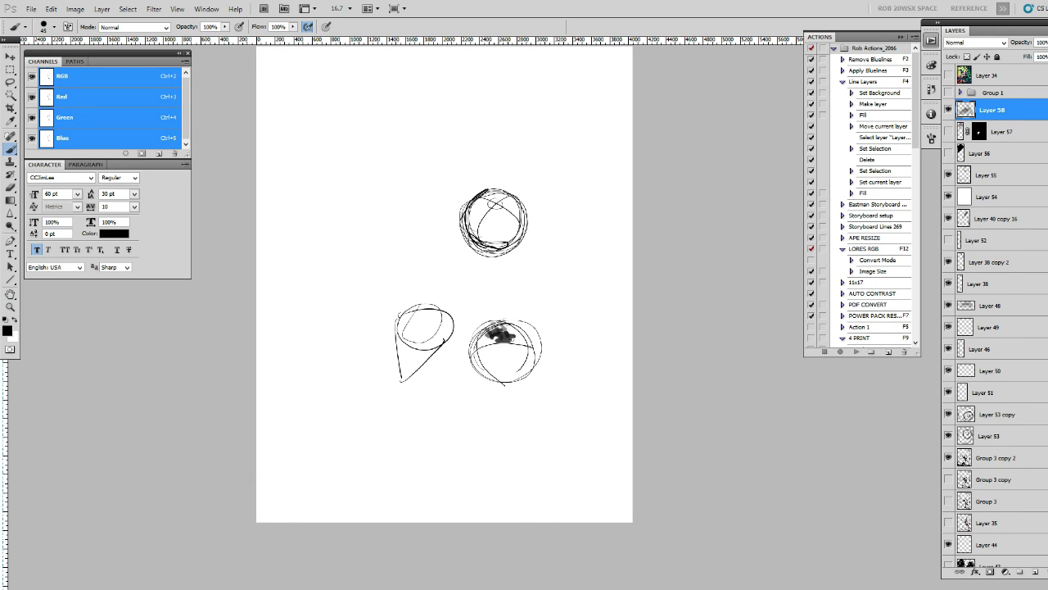
pyautogui.keyDown('ctrl'); pyautogui.rightClick(507, 346); pyautogui.keyUp('ctrl')
pyautogui.press('Escape')
pyautogui.rightClick(514, 370)
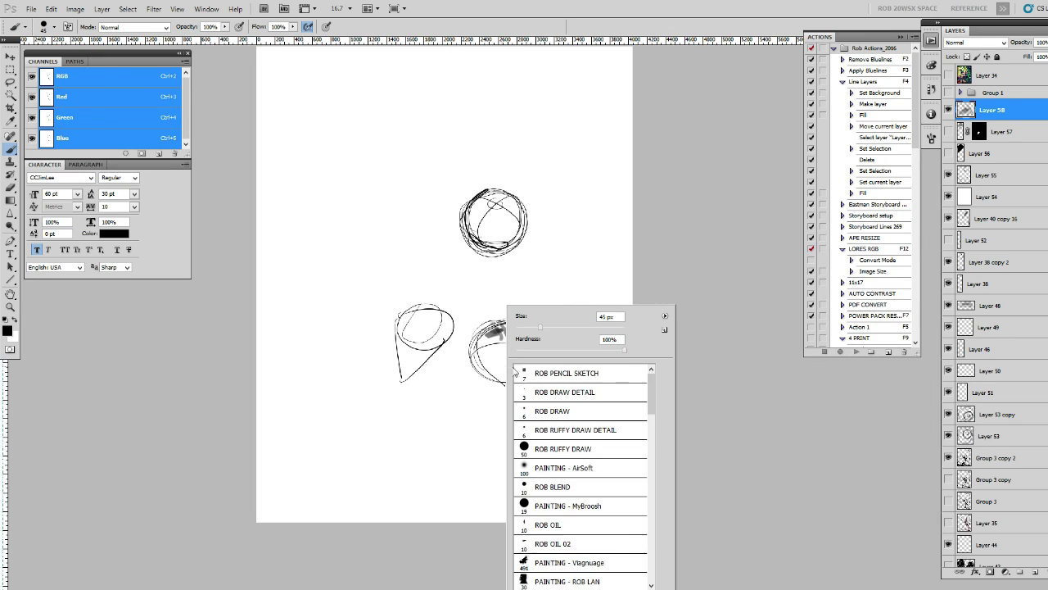
pyautogui.doubleClick(557, 449)
pyautogui.moveTo(504, 328); pyautogui.dragTo(498, 368)
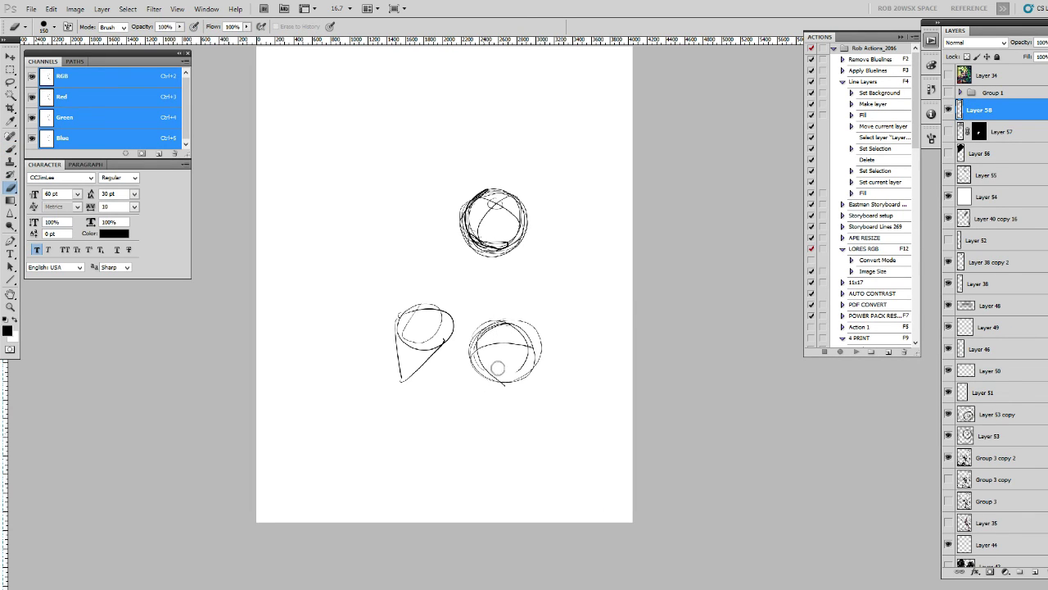
pyautogui.press('b')
# Step: Set Layer 58 to 25% opacity, paint faint grey strokes, then hide Layers 58, 55 and 54
pyautogui.moveTo(1044, 42); pyautogui.dragTo(1031, 57)
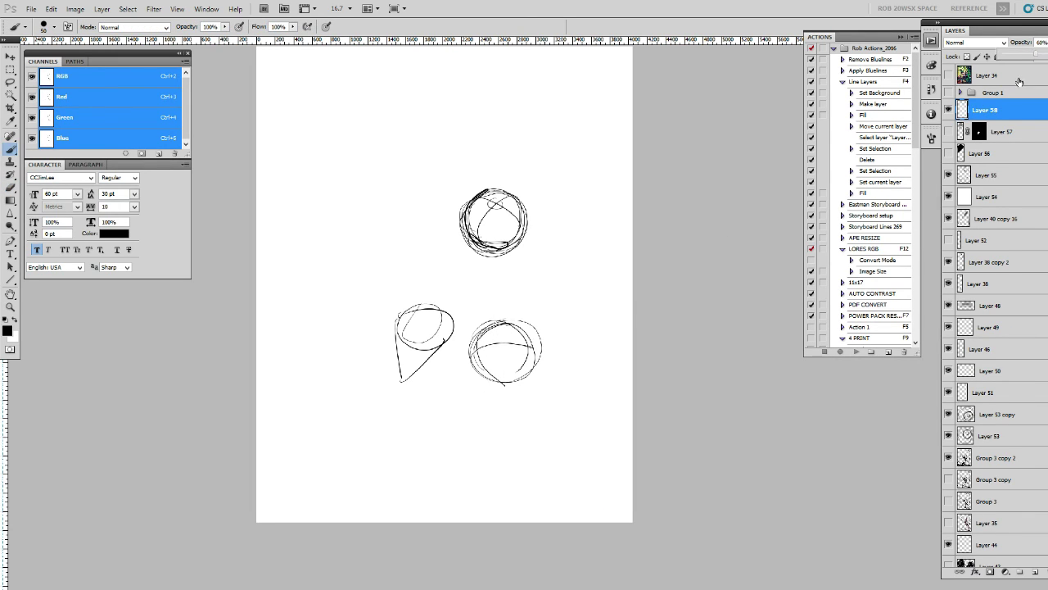
pyautogui.click(493, 326)
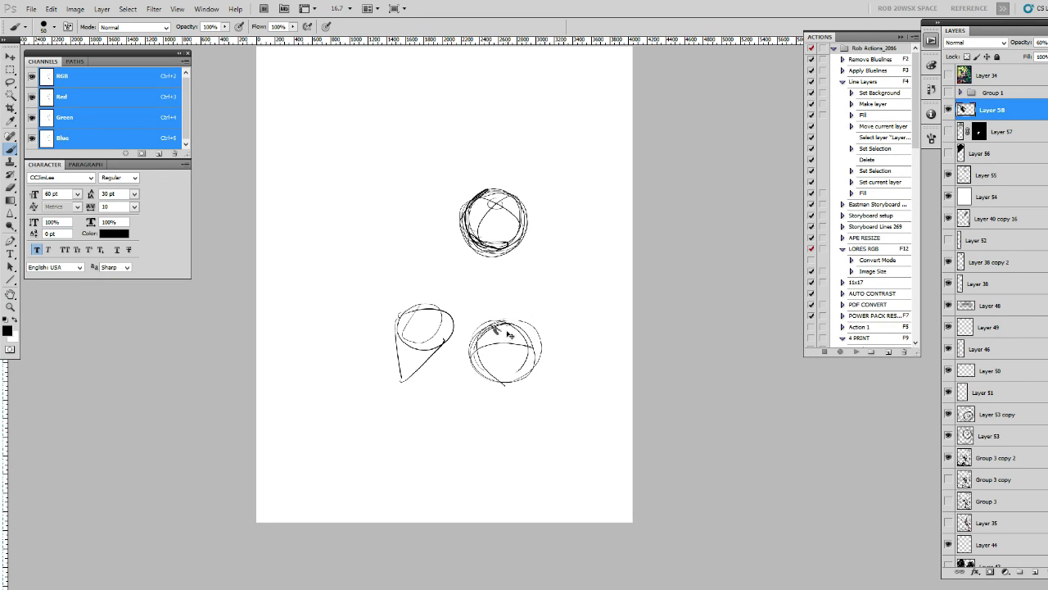
pyautogui.moveTo(1044, 43); pyautogui.dragTo(1018, 54)
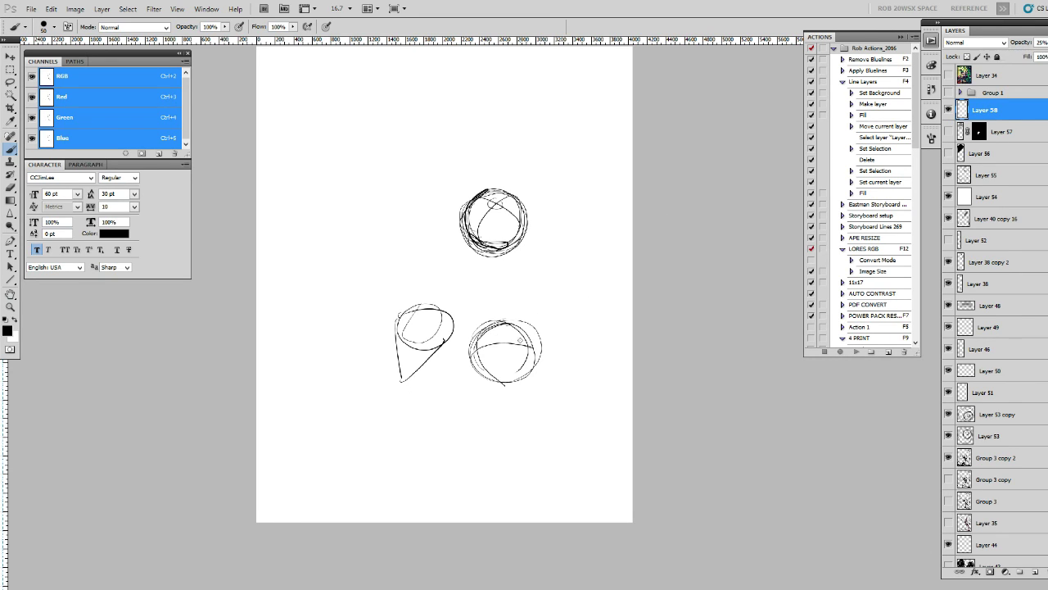
pyautogui.click(521, 341)
pyautogui.moveTo(501, 335); pyautogui.dragTo(504, 328)
pyautogui.moveTo(519, 260); pyautogui.dragTo(514, 293)
pyautogui.moveTo(517, 340)
pyautogui.mouseDown()
pyautogui.moveTo(525, 350)
pyautogui.moveTo(497, 352)
pyautogui.moveTo(501, 389)
pyautogui.moveTo(528, 387)
pyautogui.moveTo(496, 394)
pyautogui.mouseUp()
pyautogui.moveTo(485, 344)
pyautogui.mouseDown()
pyautogui.moveTo(488, 368)
pyautogui.moveTo(468, 345)
pyautogui.moveTo(481, 385)
pyautogui.moveTo(475, 401)
pyautogui.moveTo(478, 318)
pyautogui.moveTo(512, 316)
pyautogui.mouseUp()
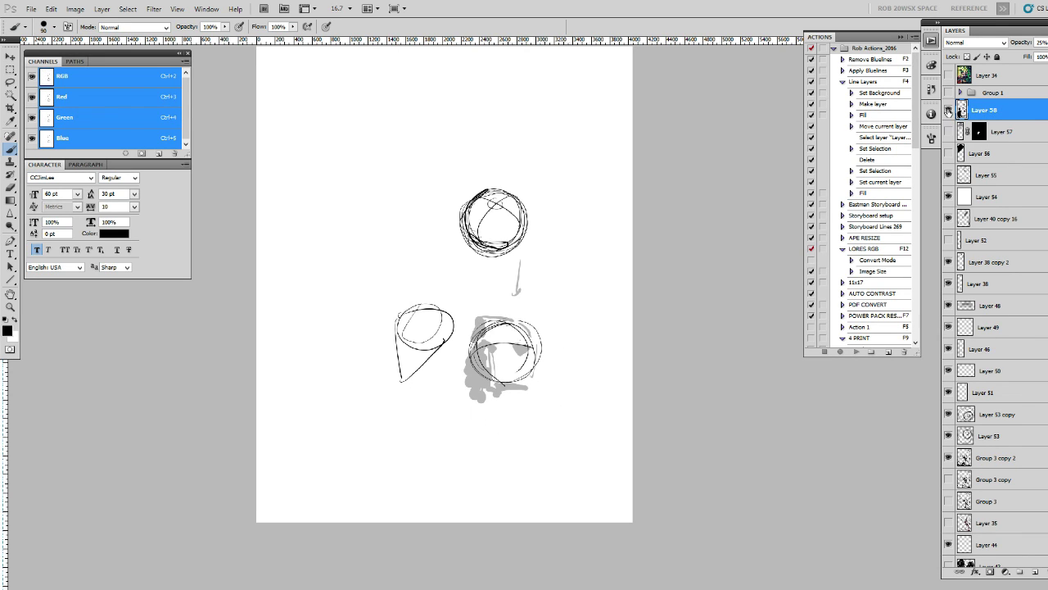
pyautogui.moveTo(950, 110); pyautogui.dragTo(950, 197)
pyautogui.click(950, 197)
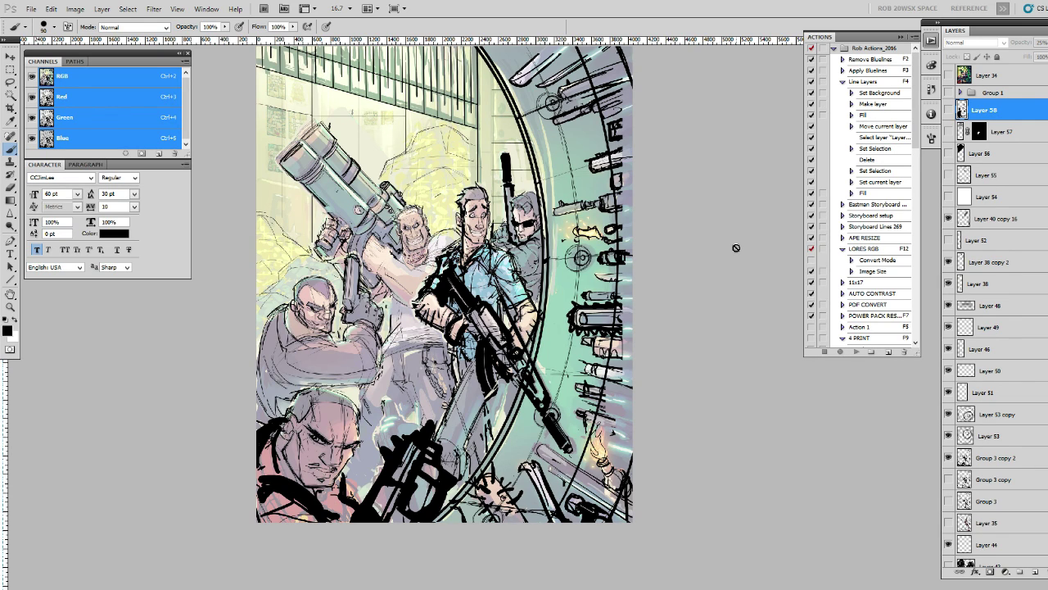
# Step: Turn on Layer 36 copy further down the Layers panel to show black line art on white
pyautogui.click(948, 198)
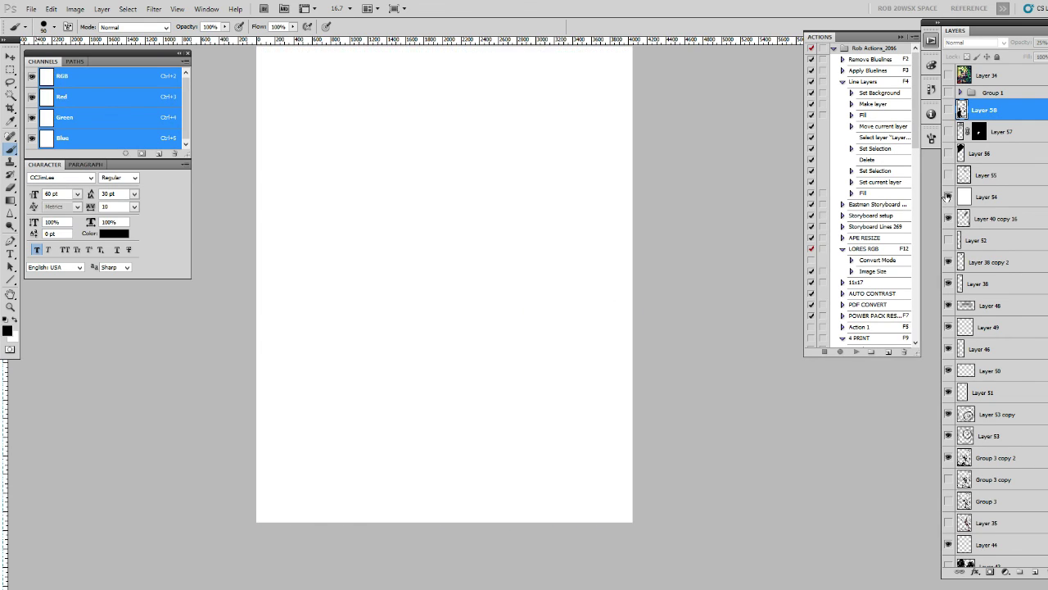
pyautogui.scroll(-5, 948, 198)
pyautogui.scroll(-3, 950, 328)
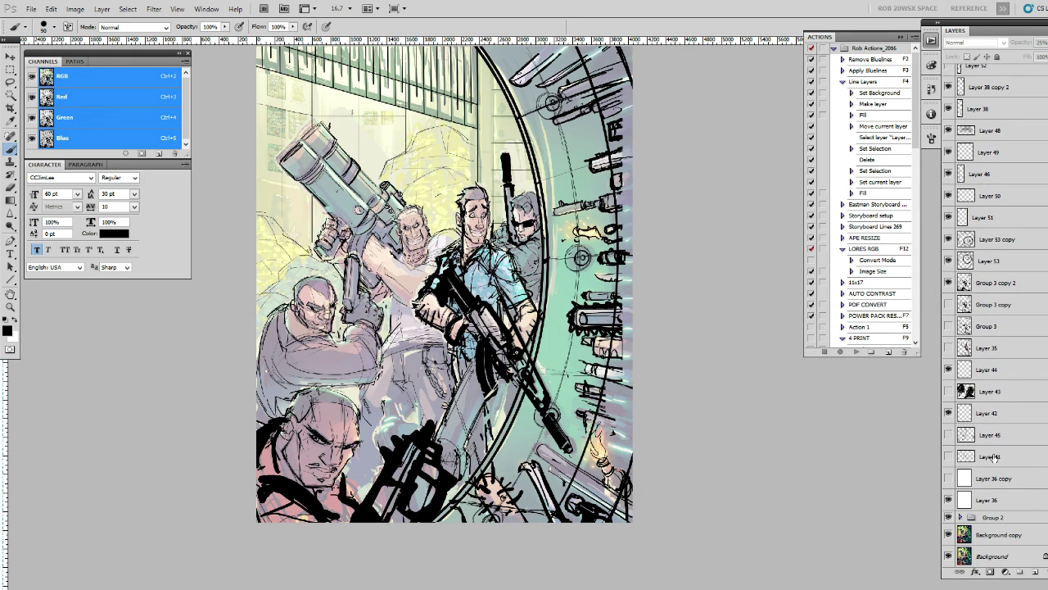
pyautogui.click(948, 478)
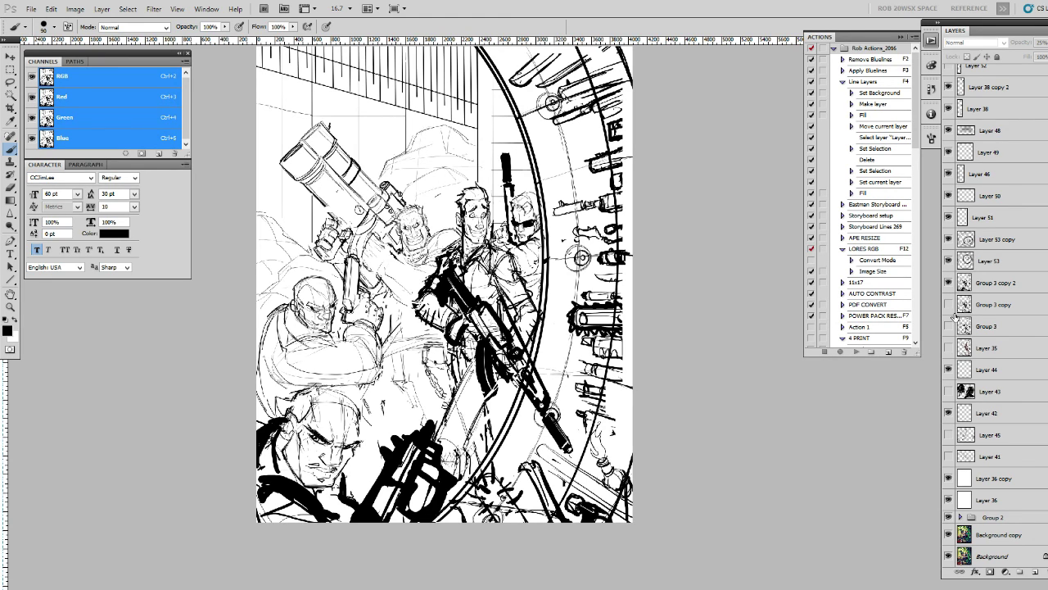
# Step: Add an empty Layer 59 above Group 3 copy 2
pyautogui.click(948, 283)
pyautogui.click(992, 284)
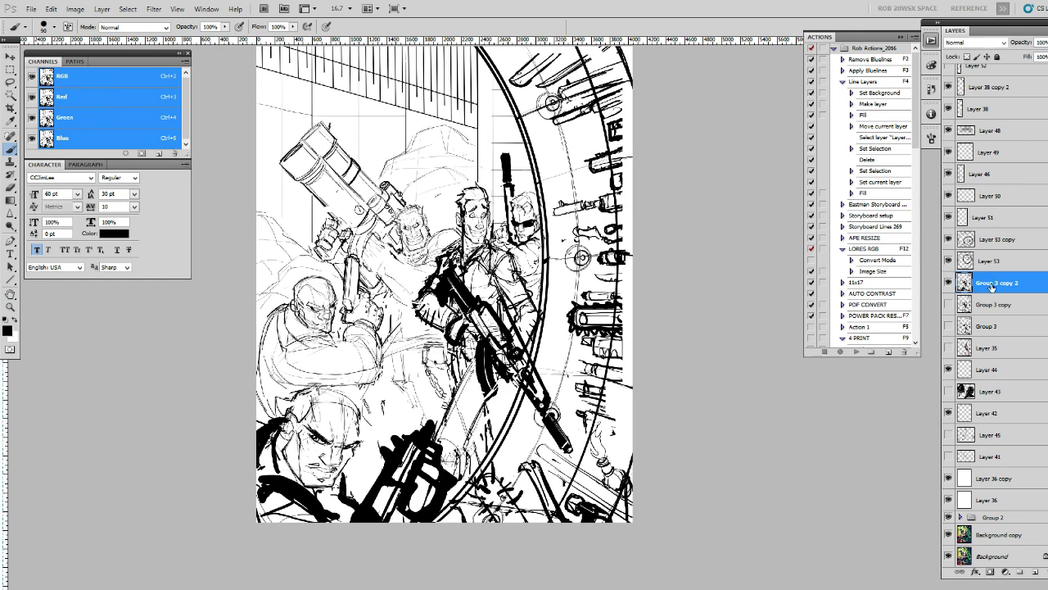
pyautogui.click(1034, 571)
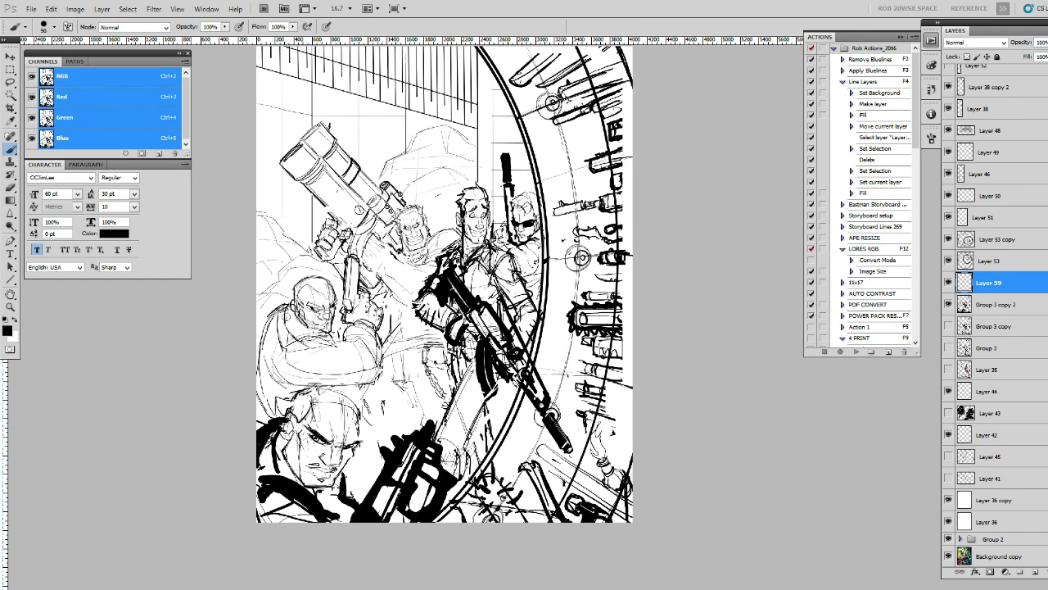
# Step: Switch to the ROB DRAW brush at size 6, then show and hide Layer 36 copy's colours
pyautogui.rightClick(378, 348)
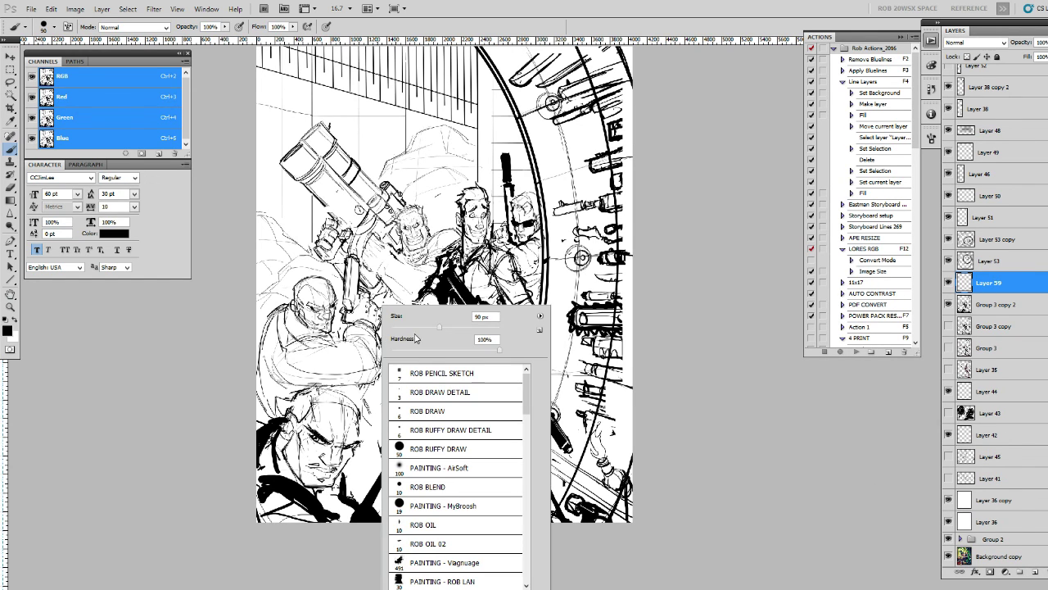
pyautogui.doubleClick(423, 413)
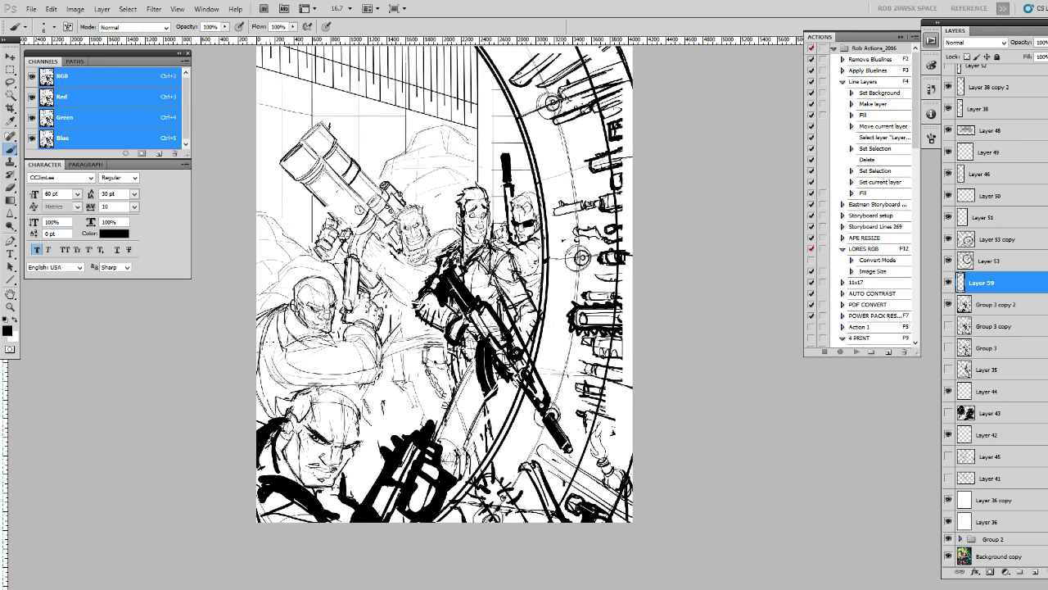
pyautogui.click(948, 499)
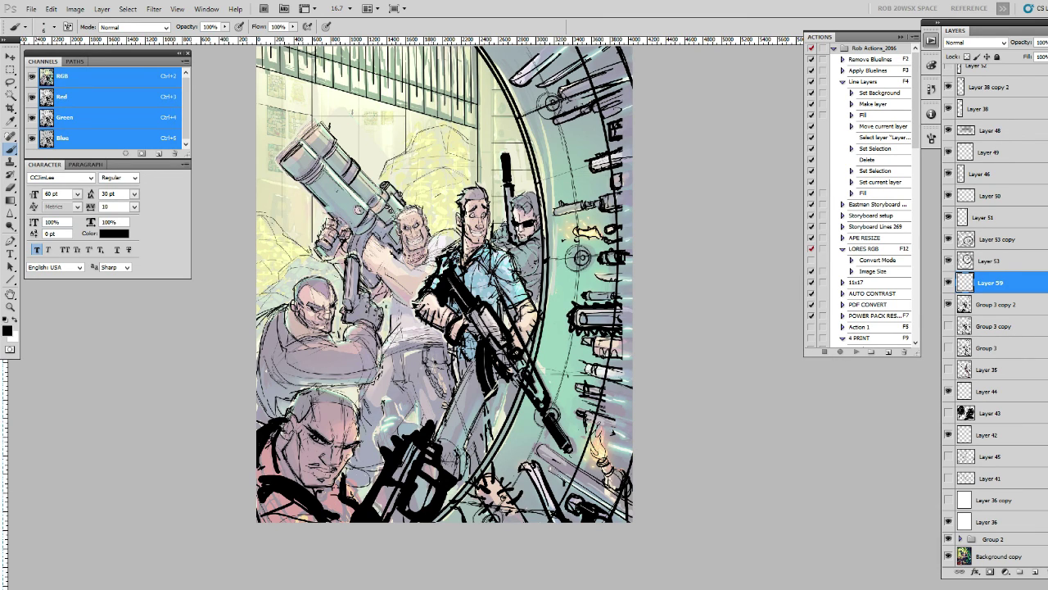
pyautogui.click(948, 500)
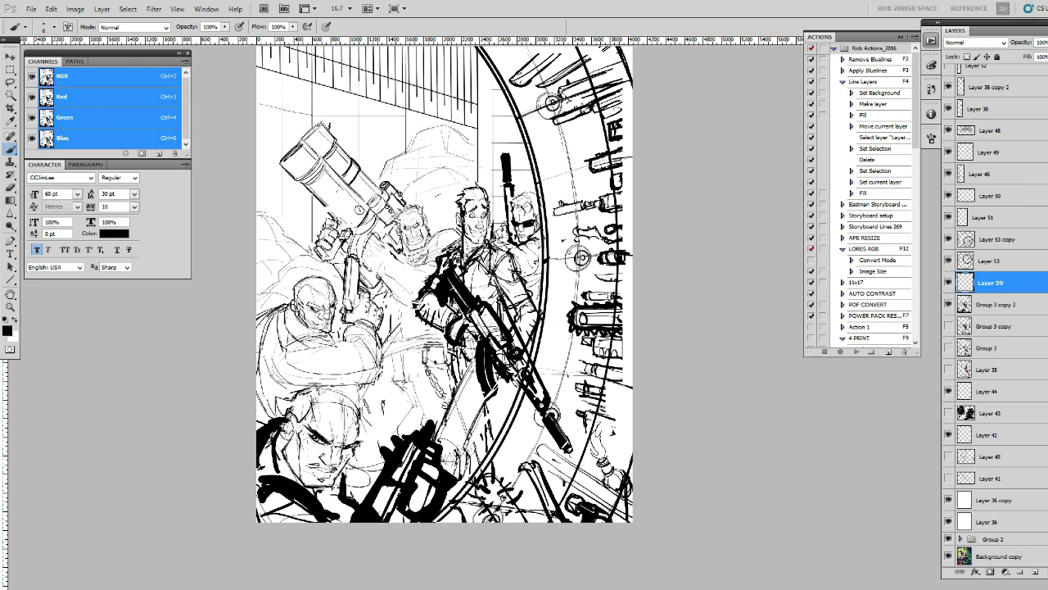
# Step: Add a new Layer 60 and move it up between Layer 51 and Layer 53 copy
pyautogui.press('l')
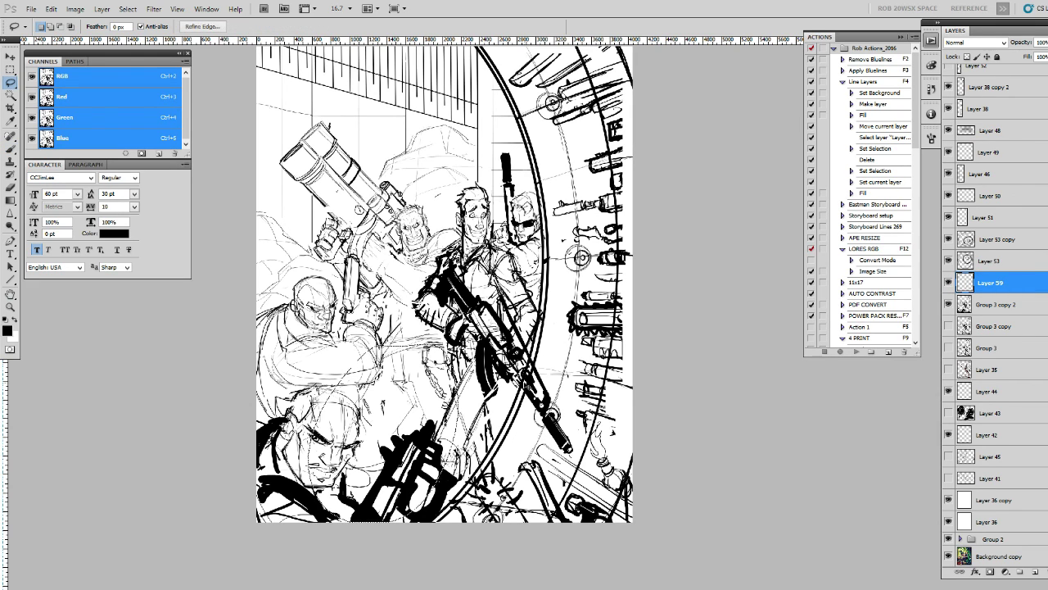
pyautogui.hotkey('ctrl', 'shift', 'alt', 'n')
pyautogui.click(963, 304)
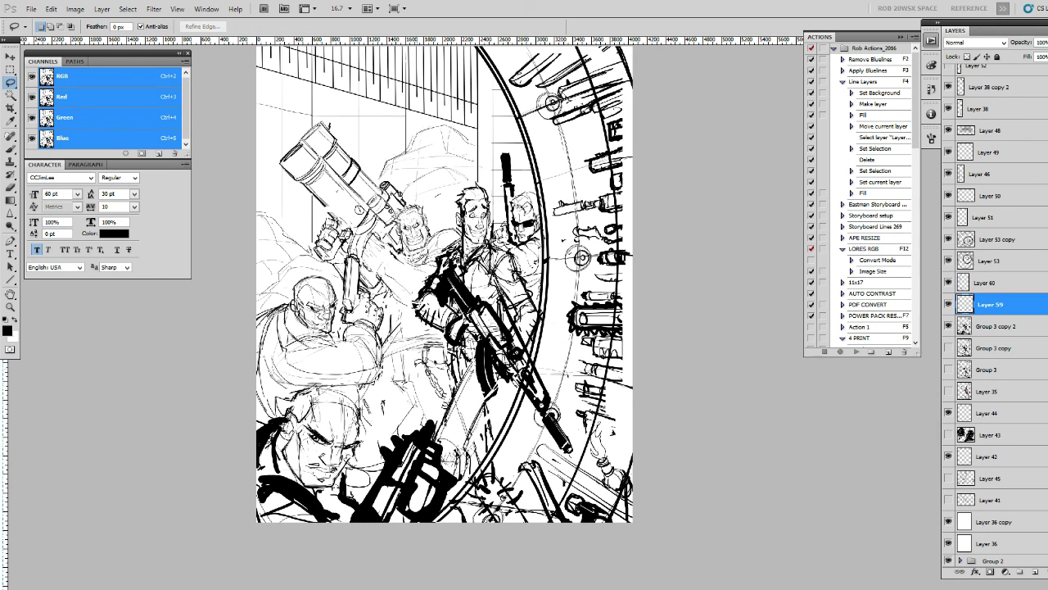
pyautogui.click(967, 284)
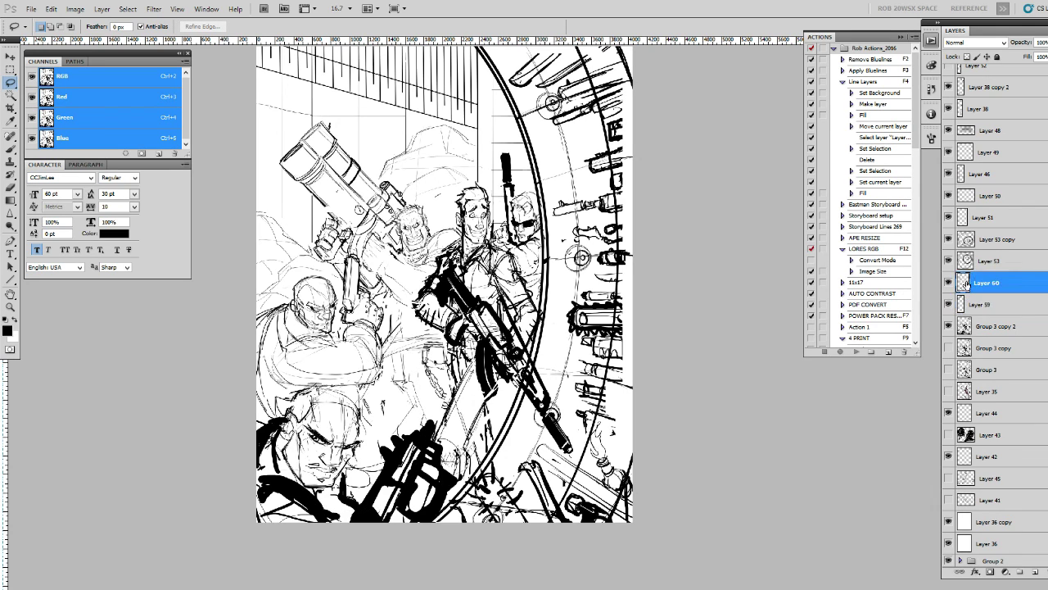
pyautogui.moveTo(990, 283); pyautogui.dragTo(959, 239)
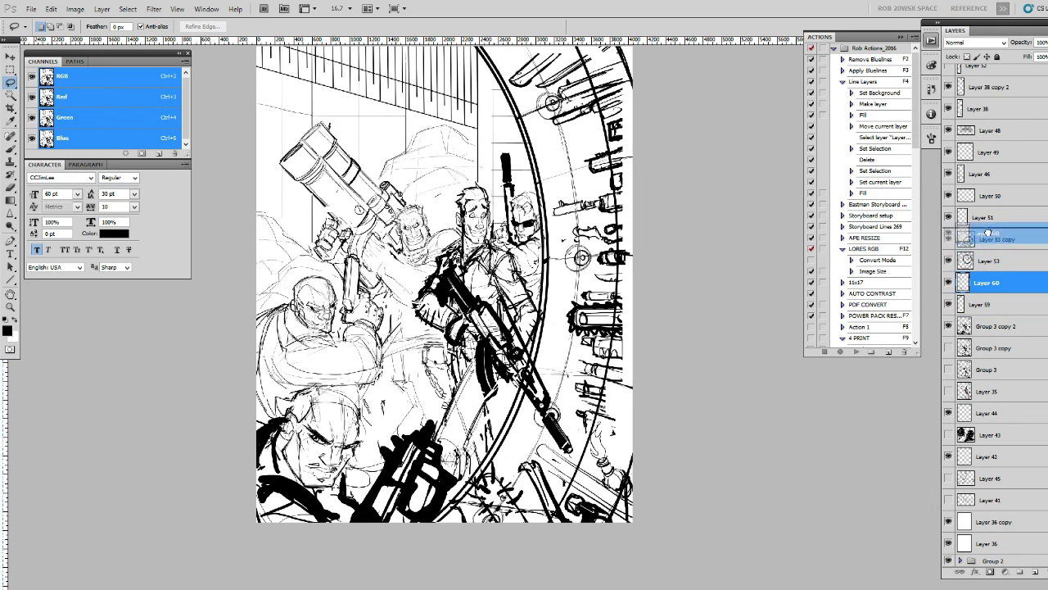
# Step: Delete Layer 53 copy, then check Layer 49's contents and delete it
pyautogui.click(955, 259)
pyautogui.press('Delete')
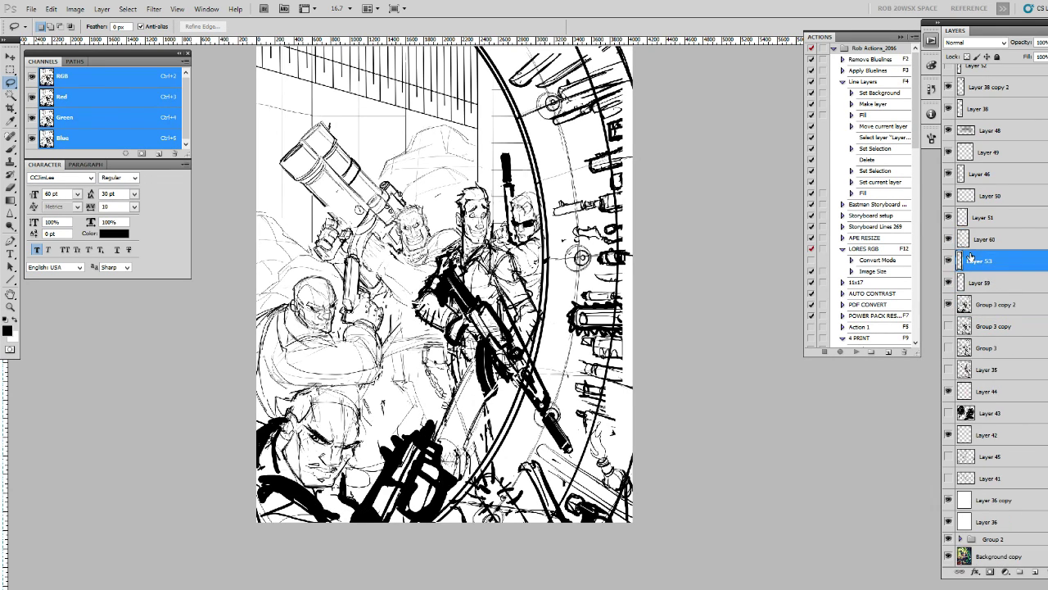
pyautogui.moveTo(976, 222); pyautogui.dragTo(974, 223)
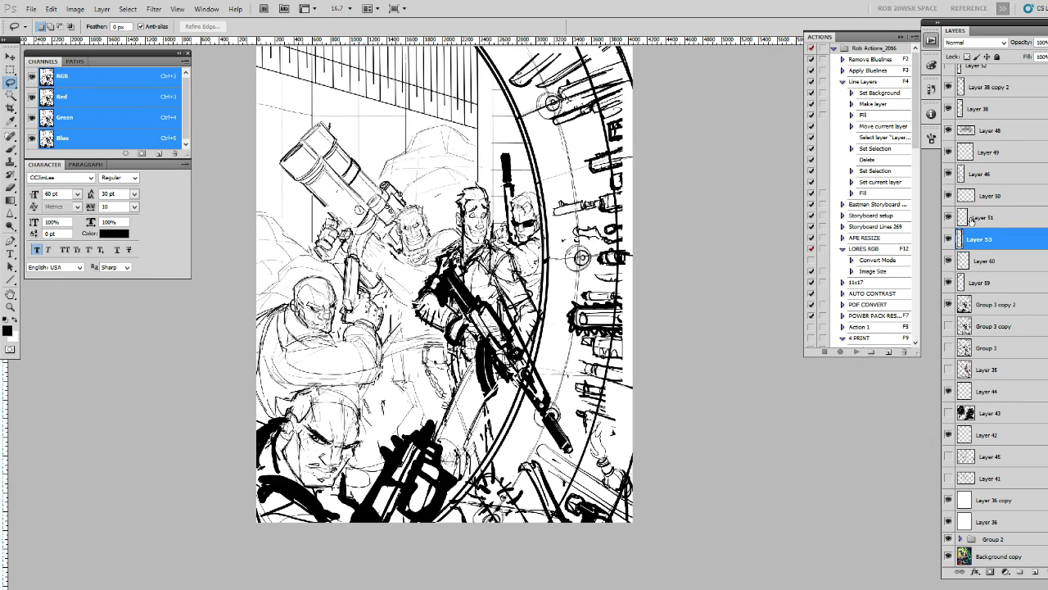
pyautogui.click(971, 219)
pyautogui.click(949, 153)
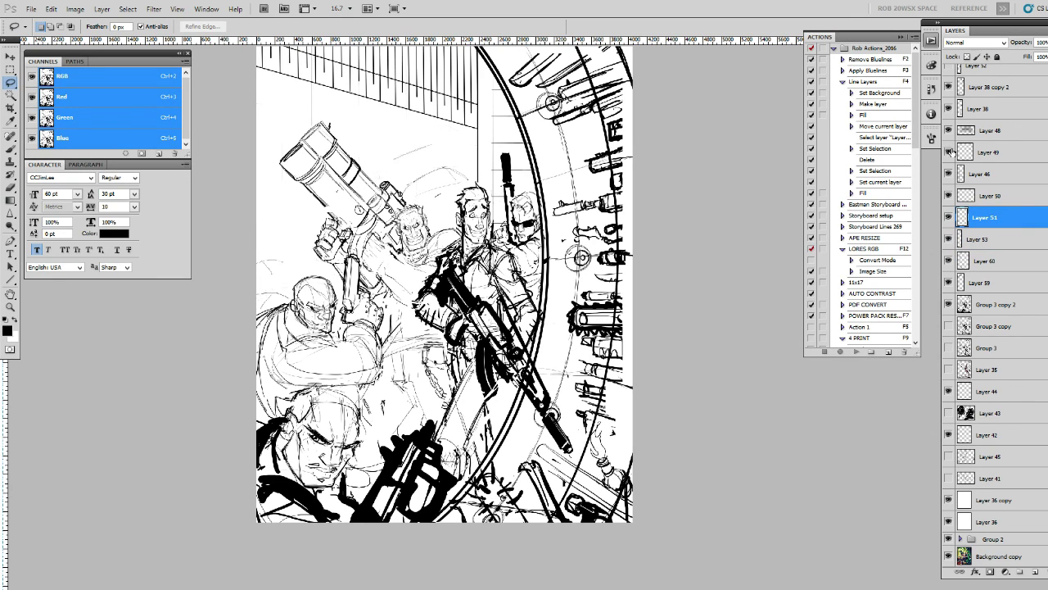
pyautogui.click(948, 152)
pyautogui.click(948, 174)
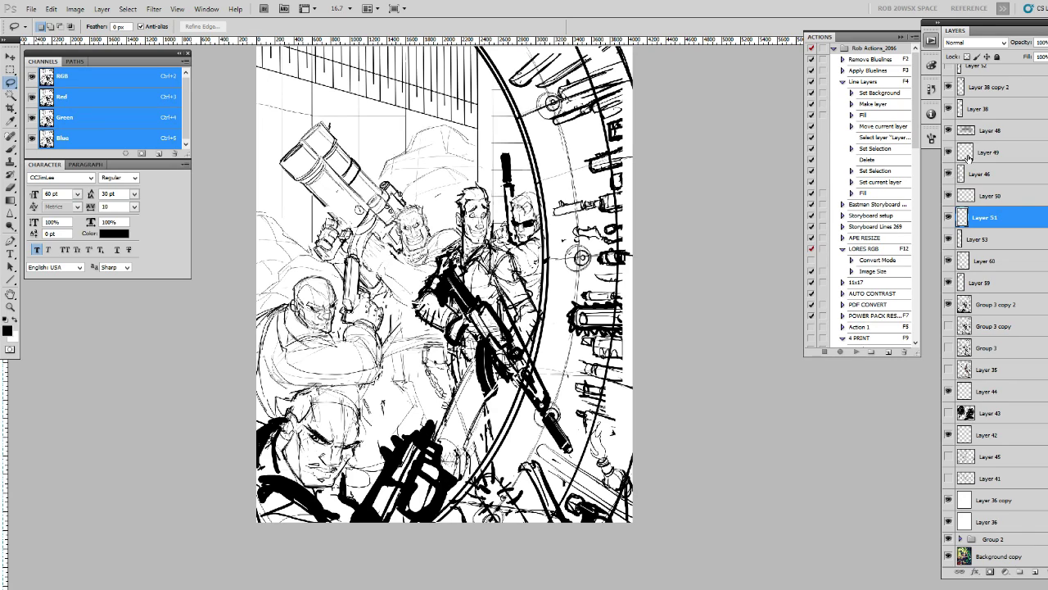
pyautogui.click(968, 152)
pyautogui.press('Delete')
# Step: Check Layer 50 and Layer 38 copy 2, then remove Layer 46 and Layer 38 copy 2
pyautogui.press('Delete')
pyautogui.click(948, 173)
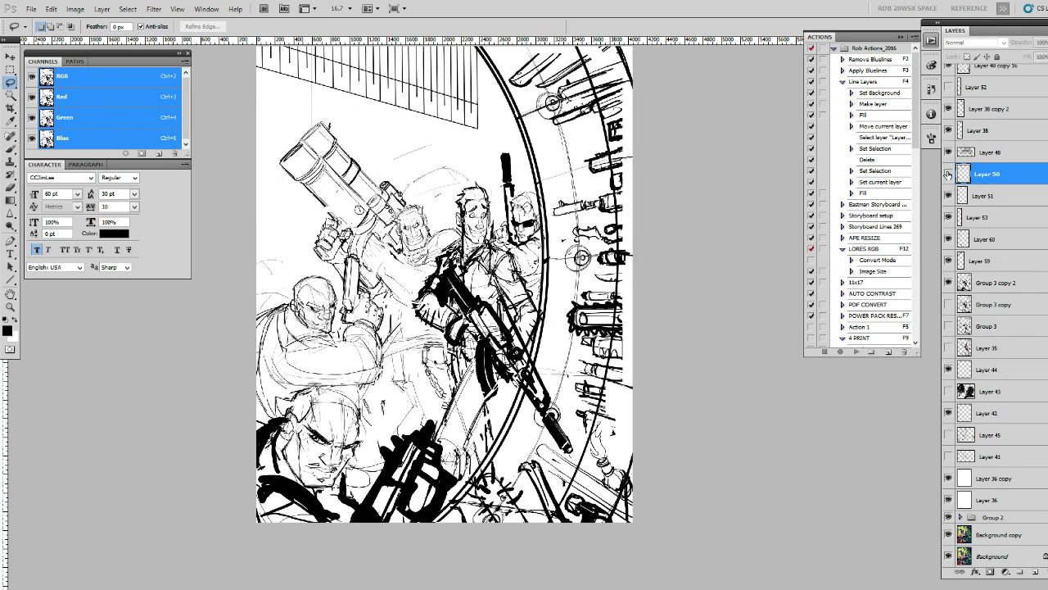
pyautogui.click(949, 174)
pyautogui.click(964, 152)
pyautogui.press('Delete')
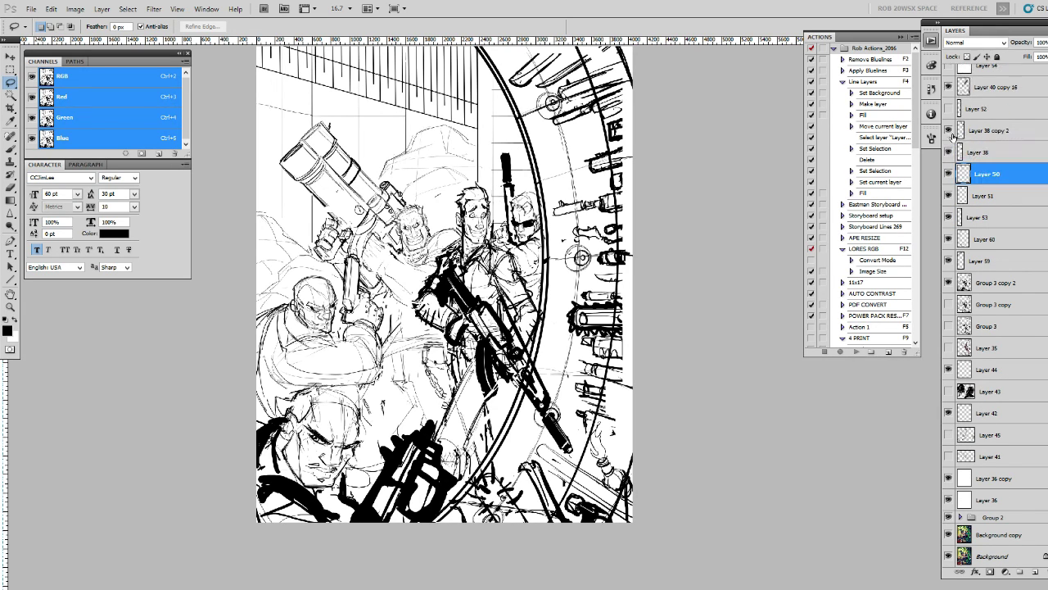
pyautogui.click(949, 131)
pyautogui.press('Delete')
pyautogui.click(948, 108)
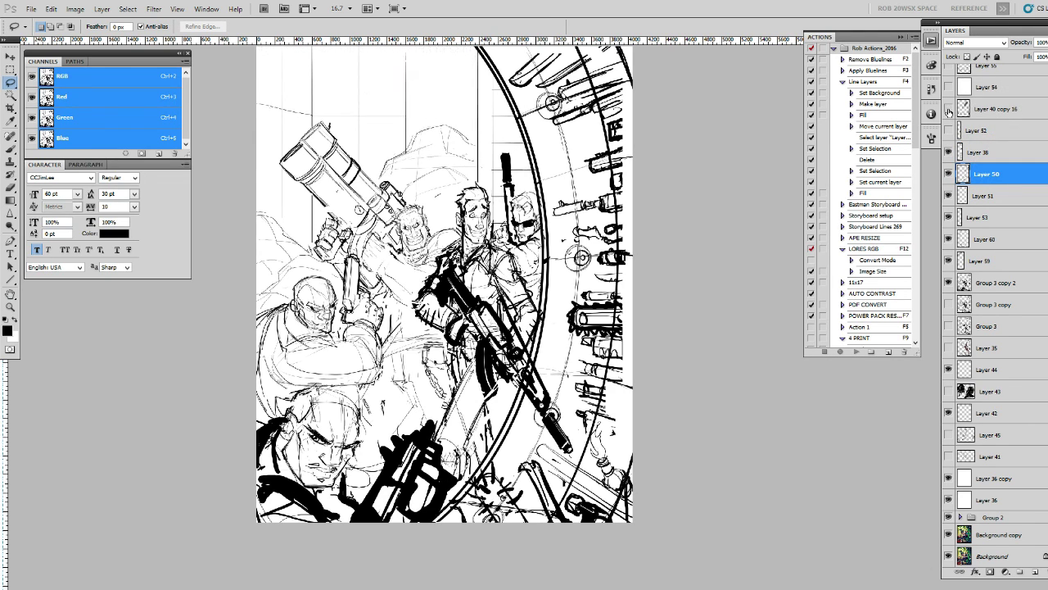
# Step: Check the strokes on Layers 59 and 60, remove both, and view at 100%
pyautogui.click(949, 238)
pyautogui.click(950, 261)
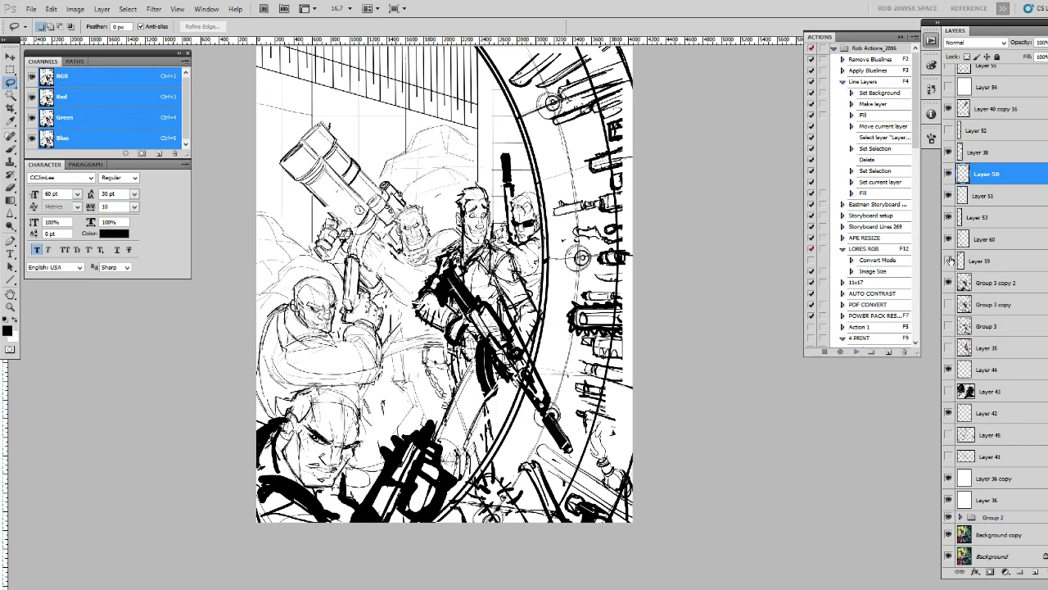
pyautogui.click(949, 261)
pyautogui.click(963, 260)
pyautogui.hotkey('ctrl', 'e')
pyautogui.click(972, 260)
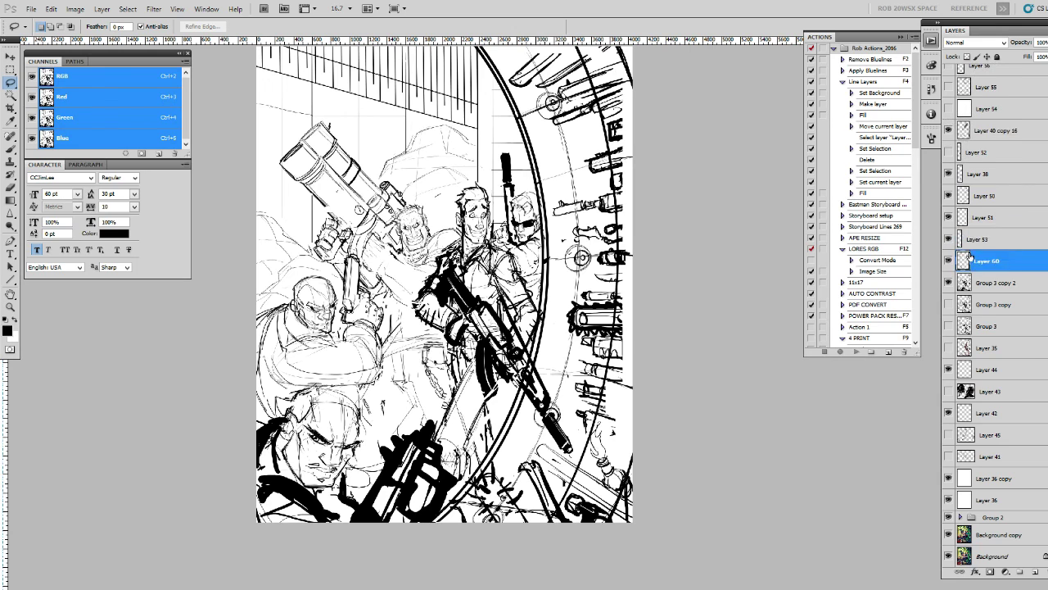
pyautogui.hotkey('ctrl', 'e')
pyautogui.hotkey('ctrl', '1')
pyautogui.doubleClick(955, 278)
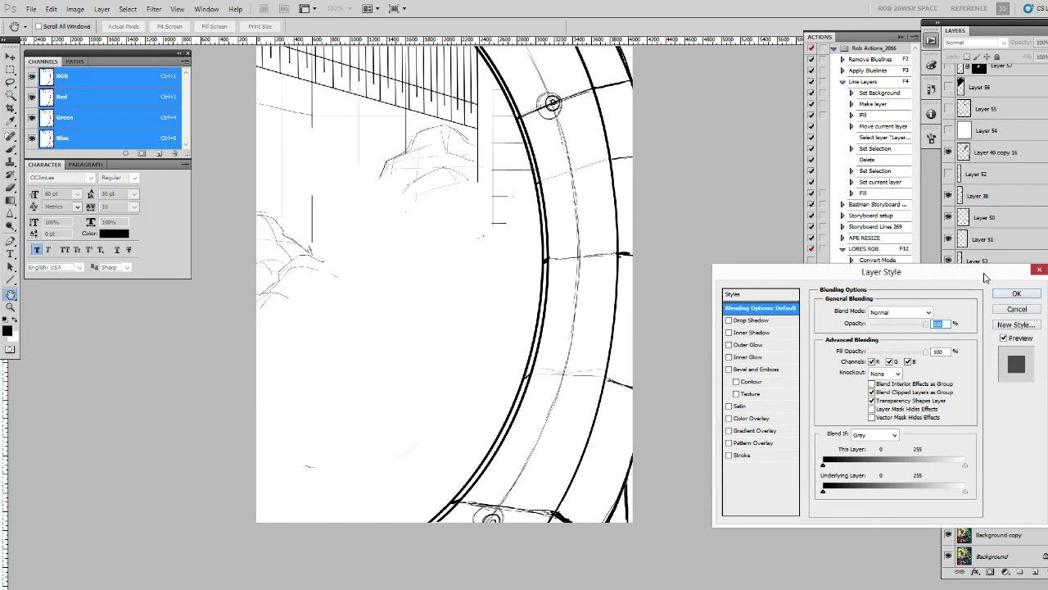
# Step: Close Layer Style unchanged, then lasso and reposition the ink around the lower-left gun
pyautogui.press('Escape')
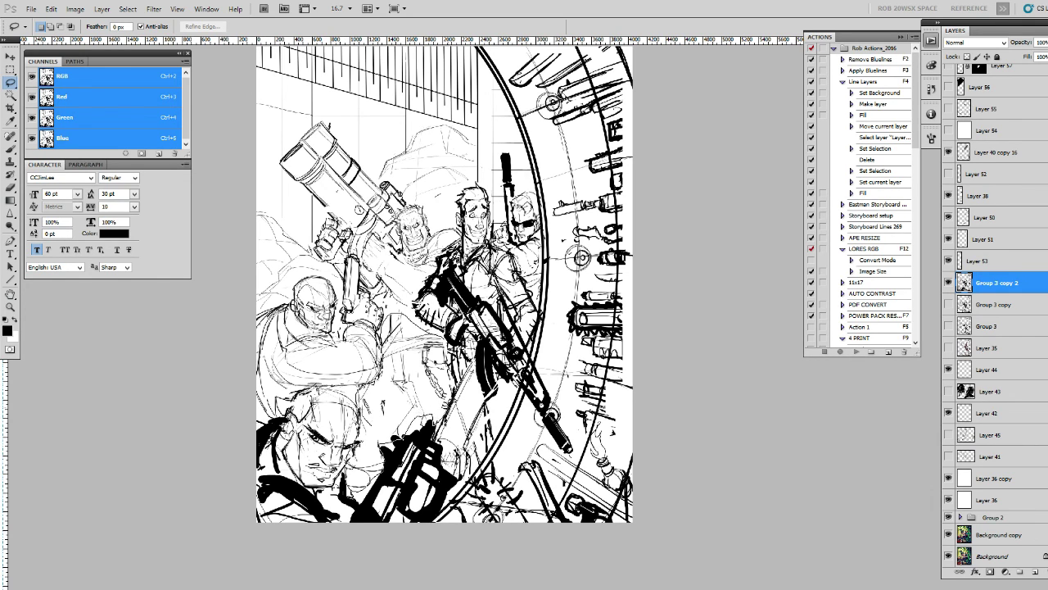
pyautogui.moveTo(439, 418); pyautogui.dragTo(381, 409)
pyautogui.press('v')
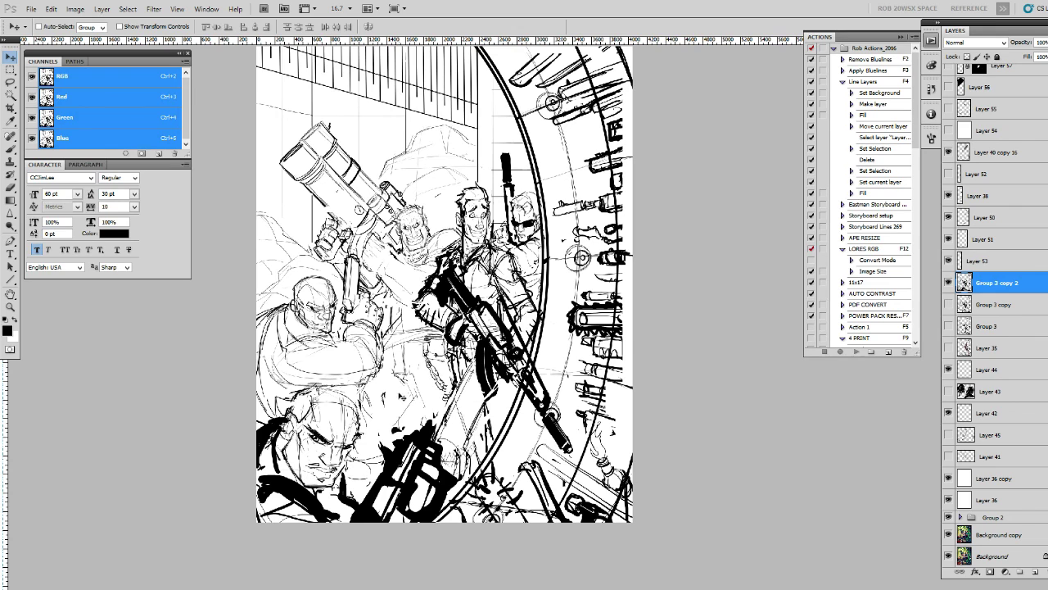
pyautogui.press('b')
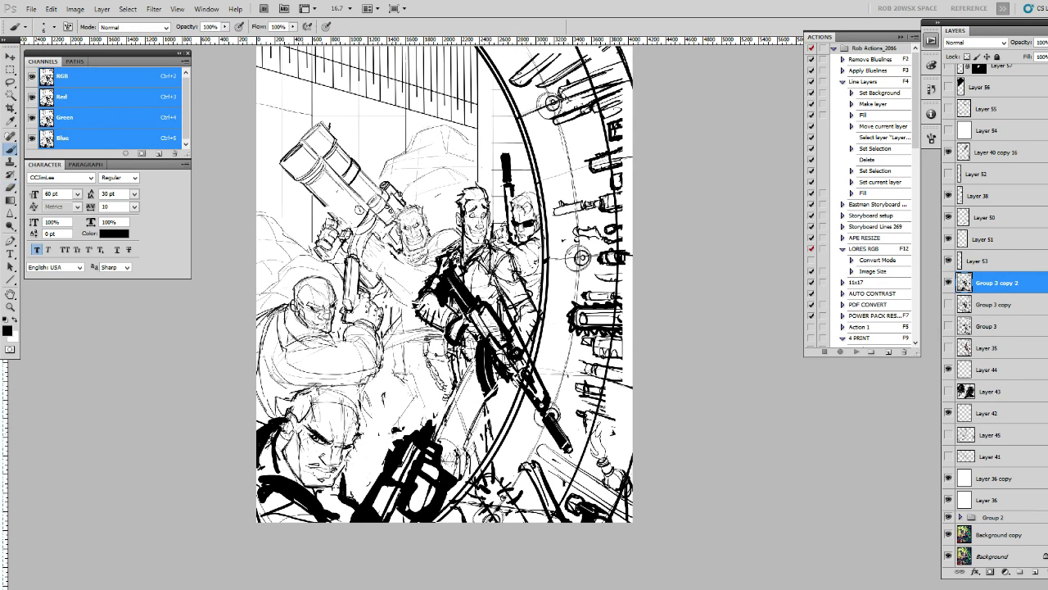
pyautogui.click(948, 477)
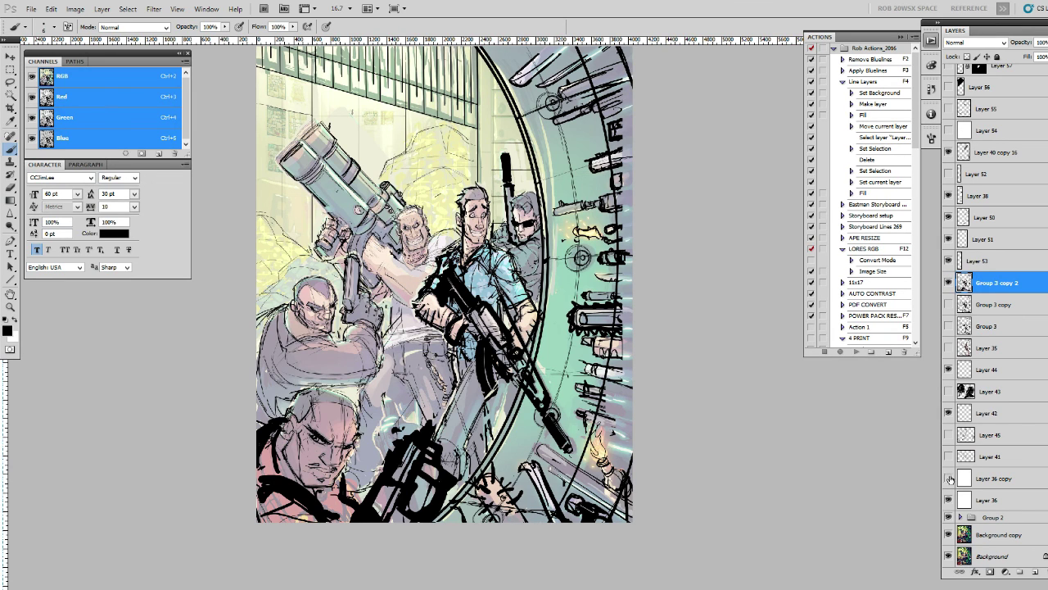
pyautogui.click(948, 478)
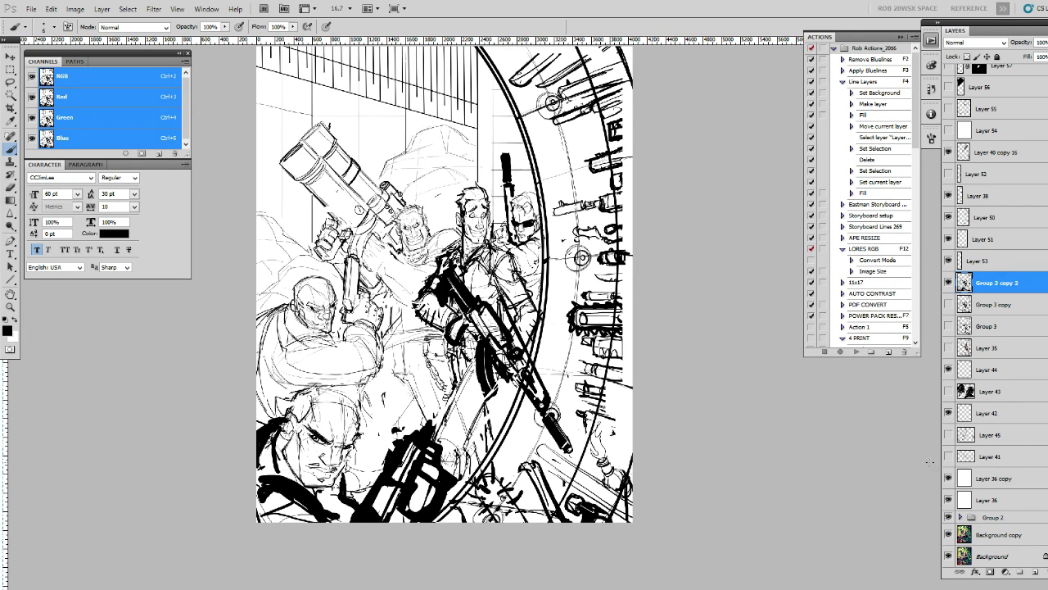
pyautogui.click(949, 239)
pyautogui.click(948, 217)
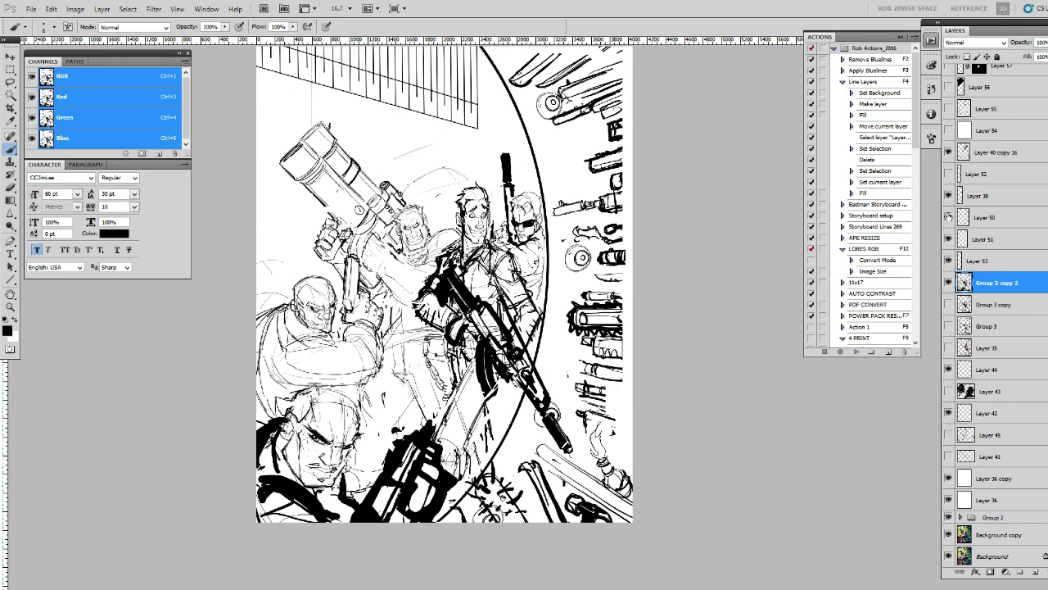
pyautogui.click(948, 217)
pyautogui.click(964, 217)
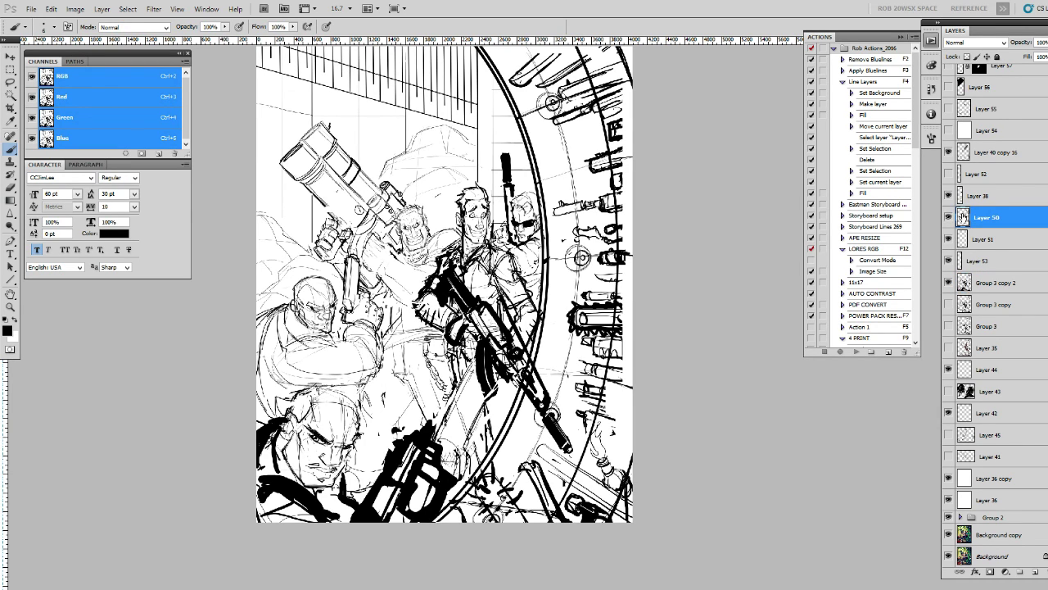
pyautogui.click(948, 217)
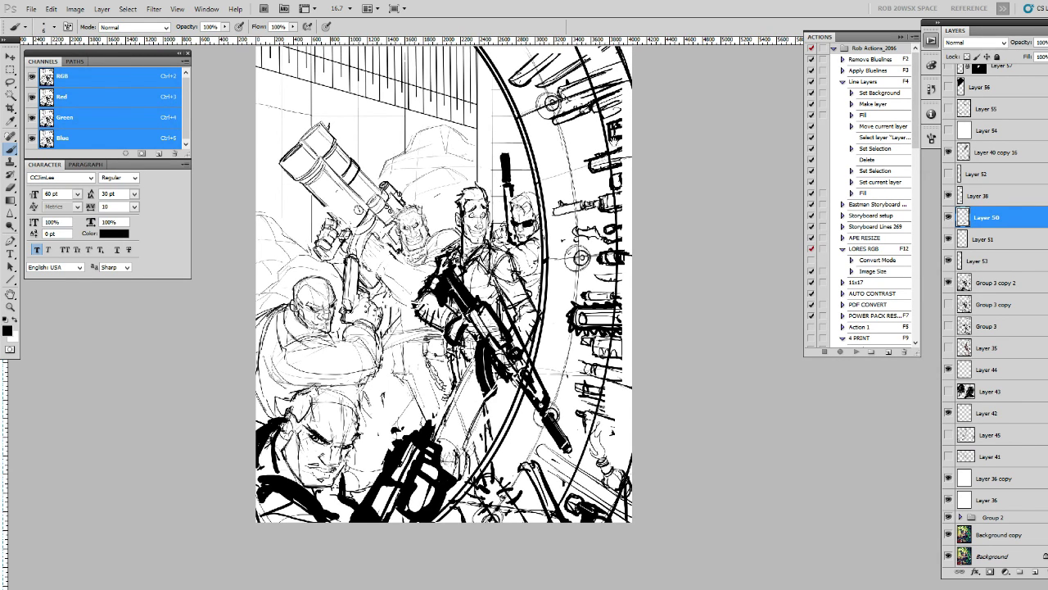
pyautogui.moveTo(612, 141); pyautogui.dragTo(608, 168)
pyautogui.click(989, 571)
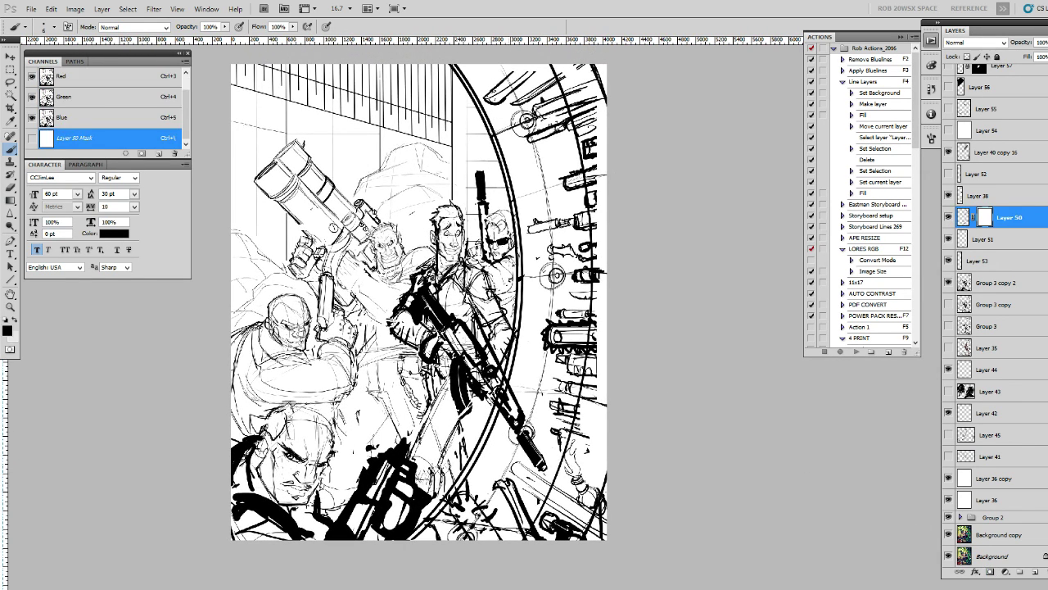
pyautogui.rightClick(532, 274)
pyautogui.doubleClick(580, 411)
pyautogui.click(949, 217)
pyautogui.click(948, 218)
pyautogui.scroll(2, 416, 328)
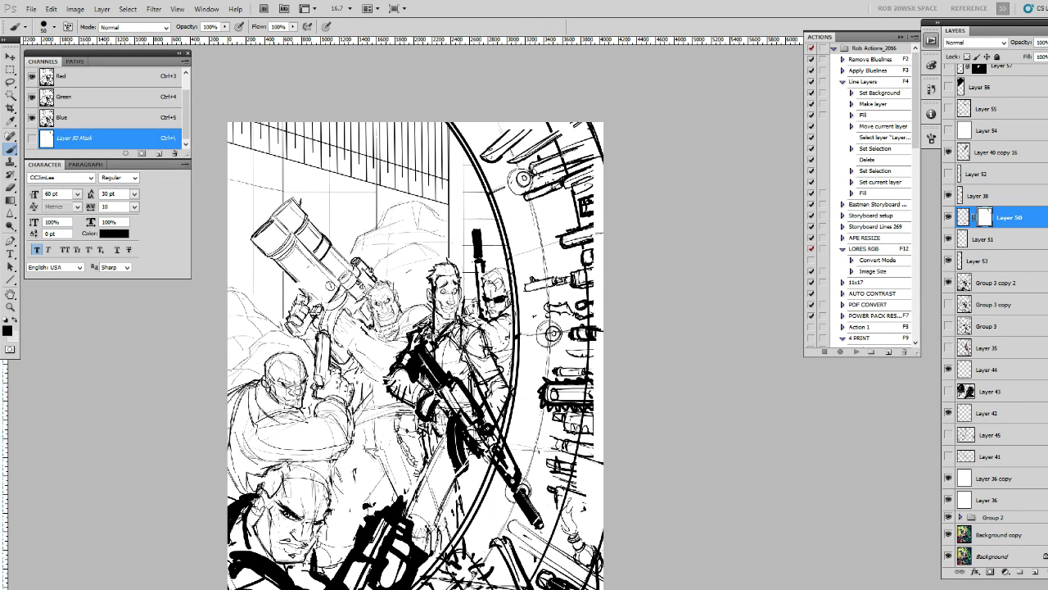
pyautogui.scroll(-2, 564, 155)
pyautogui.scroll(-1, 564, 155)
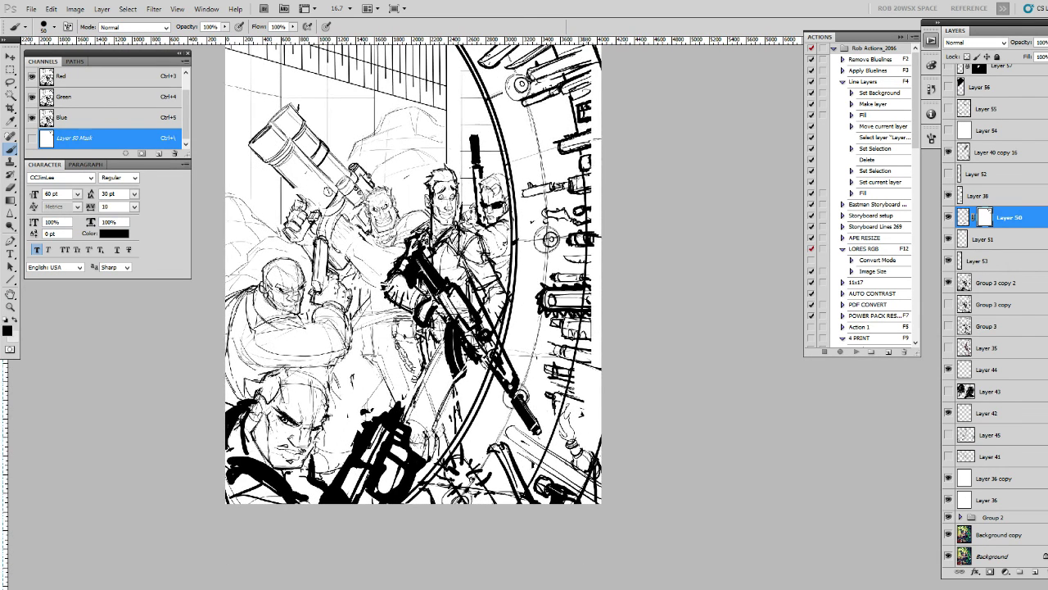
pyautogui.scroll(-1, 587, 197)
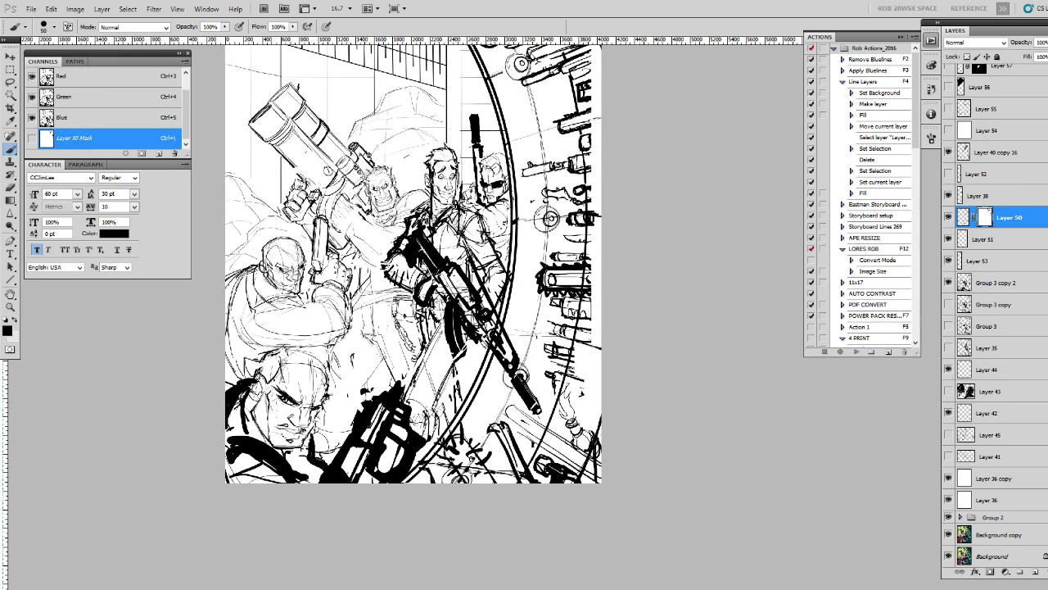
pyautogui.moveTo(548, 219); pyautogui.dragTo(545, 181)
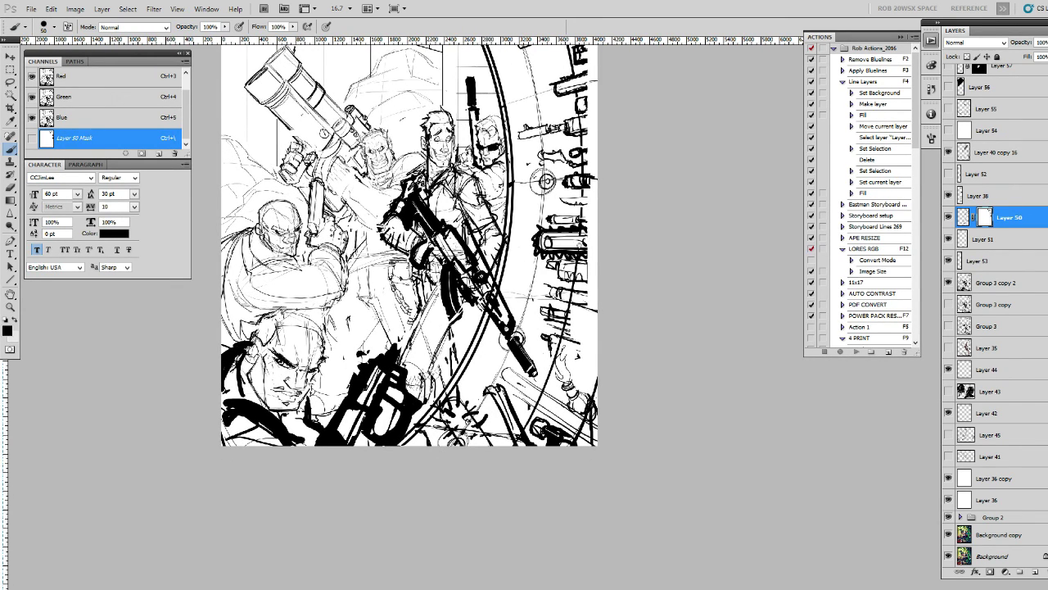
pyautogui.moveTo(546, 181); pyautogui.dragTo(541, 113)
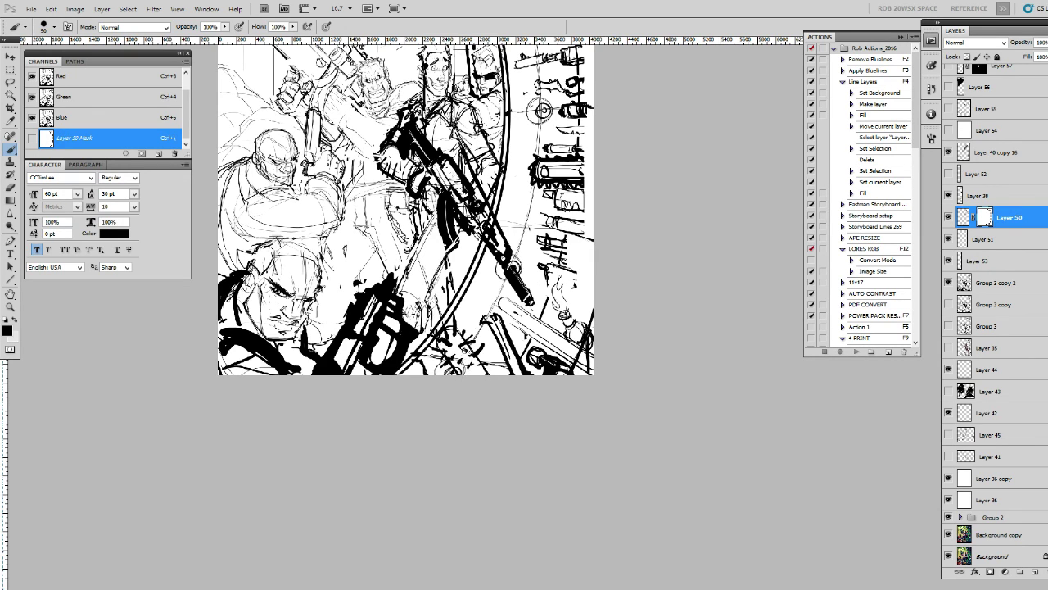
pyautogui.click(949, 196)
pyautogui.click(948, 195)
pyautogui.press('v')
pyautogui.keyDown('ctrl'); pyautogui.click(447, 372); pyautogui.keyUp('ctrl')
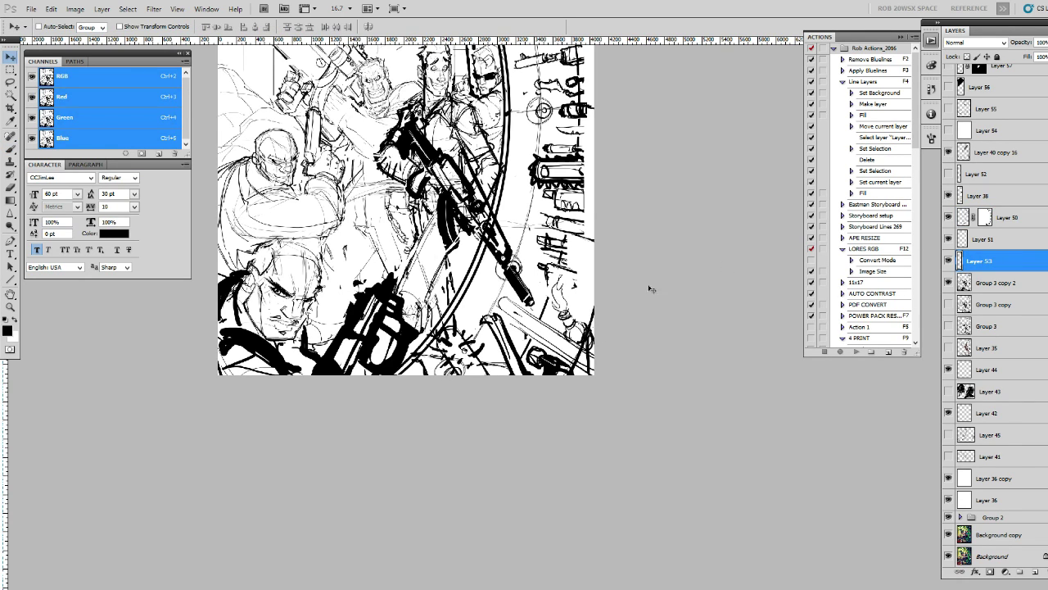
pyautogui.press('w')
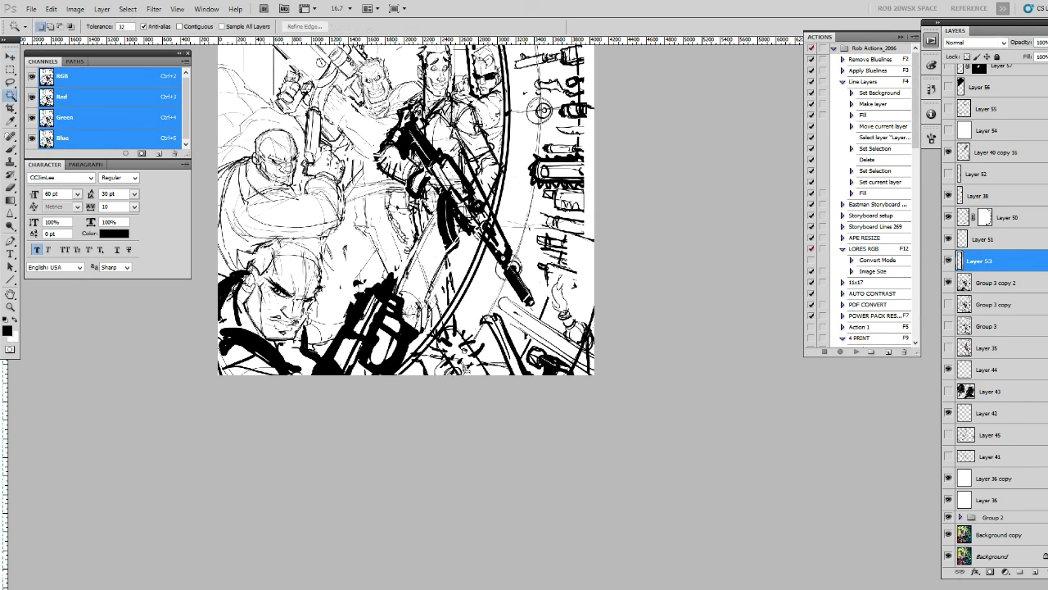
pyautogui.click(459, 364)
pyautogui.hotkey('ctrl', 'd')
pyautogui.press('b')
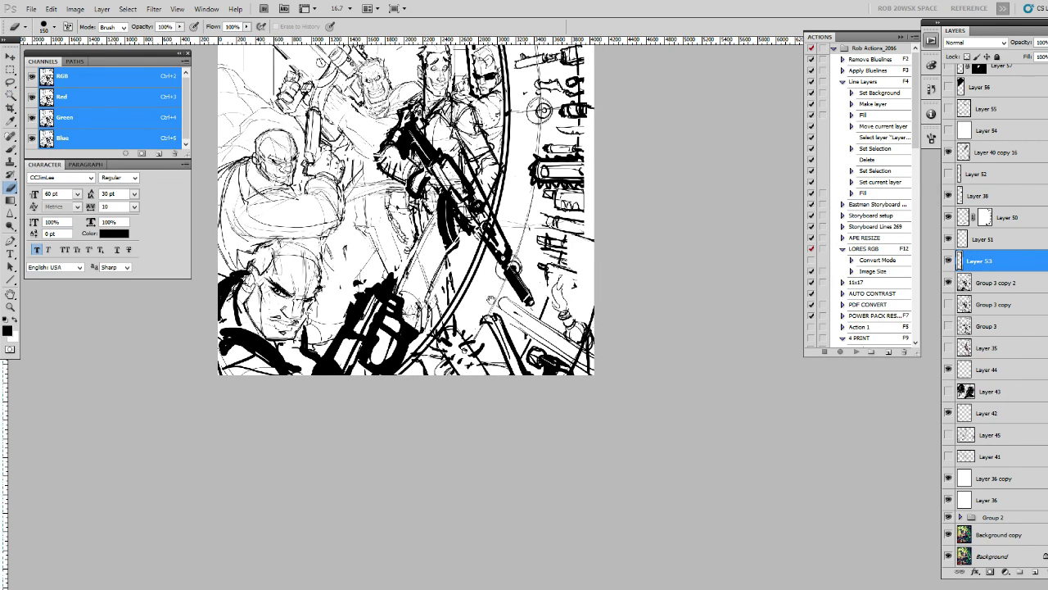
pyautogui.scroll(1, 493, 293)
pyautogui.scroll(5, 492, 293)
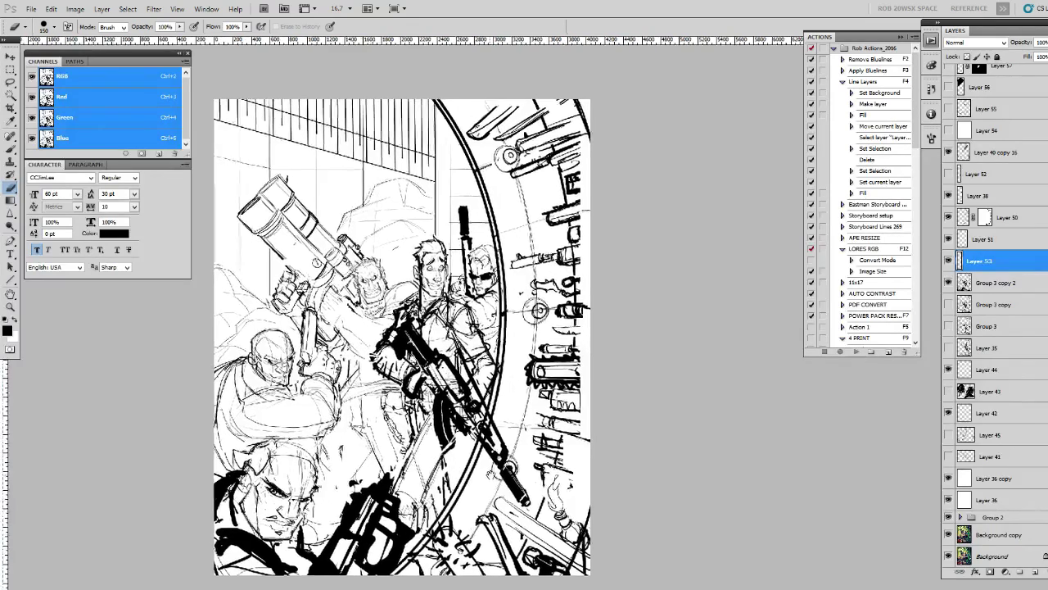
pyautogui.click(949, 218)
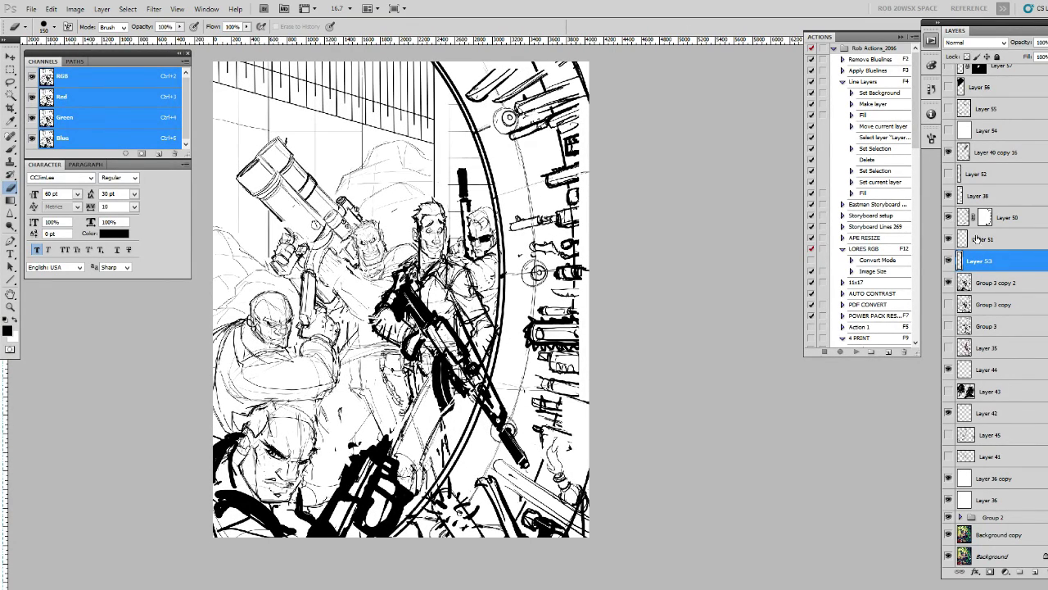
# Step: Group Layer 40 copy 16 through Layer 53 into Group 4 and expand it
pyautogui.keyDown('shift'); pyautogui.click(988, 155); pyautogui.keyUp('shift')
pyautogui.hotkey('ctrl', 'g')
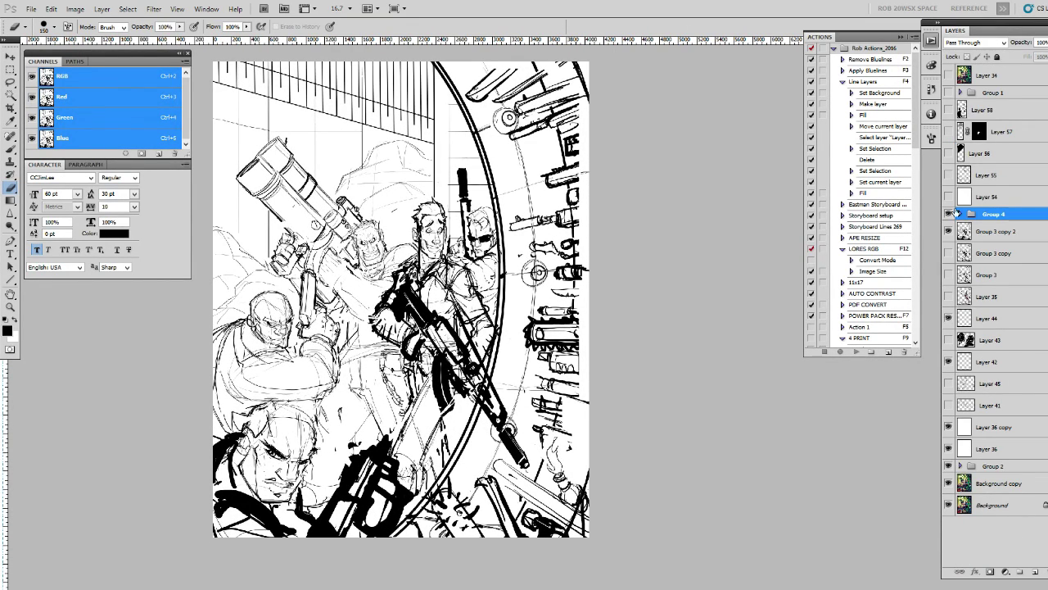
pyautogui.click(948, 214)
pyautogui.click(960, 214)
# Step: Toggle the Group 4 layers to check them, then move Layer 59 below Layer 53 and merge it
pyautogui.click(948, 233)
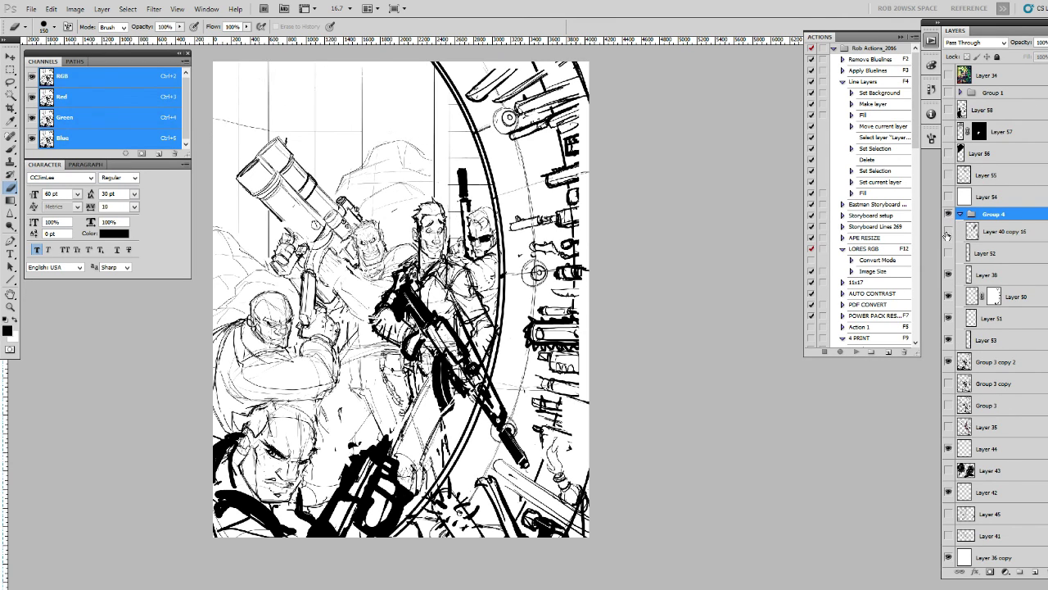
pyautogui.click(948, 274)
pyautogui.click(949, 298)
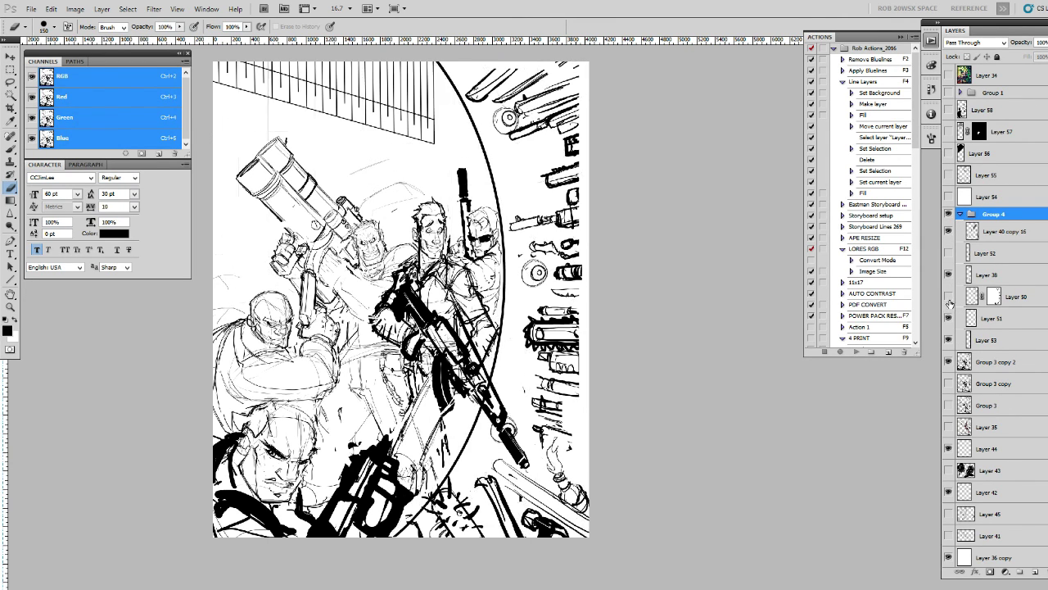
pyautogui.click(948, 318)
pyautogui.click(983, 318)
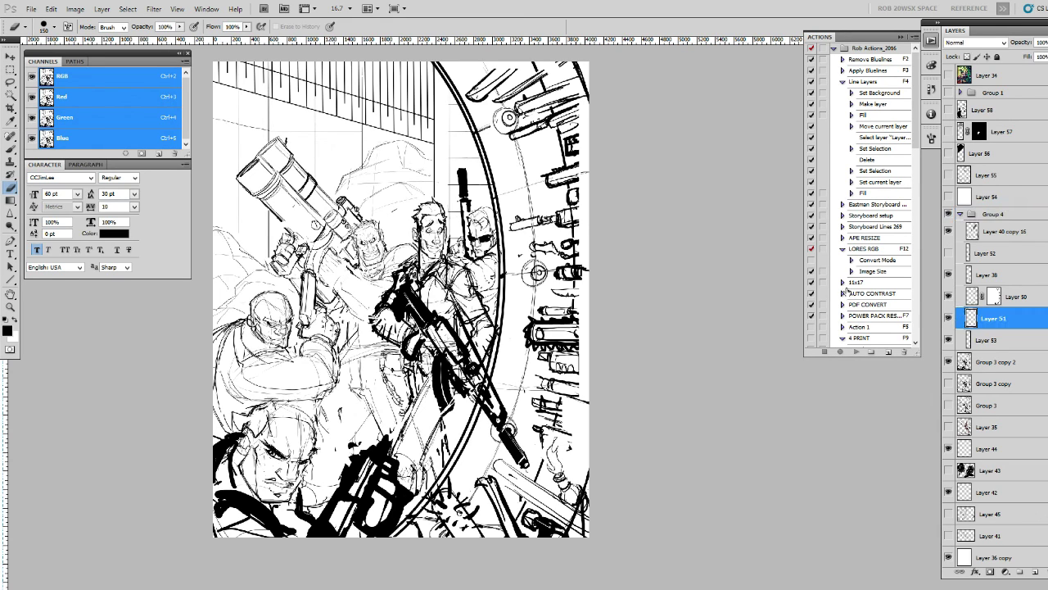
pyautogui.press('l')
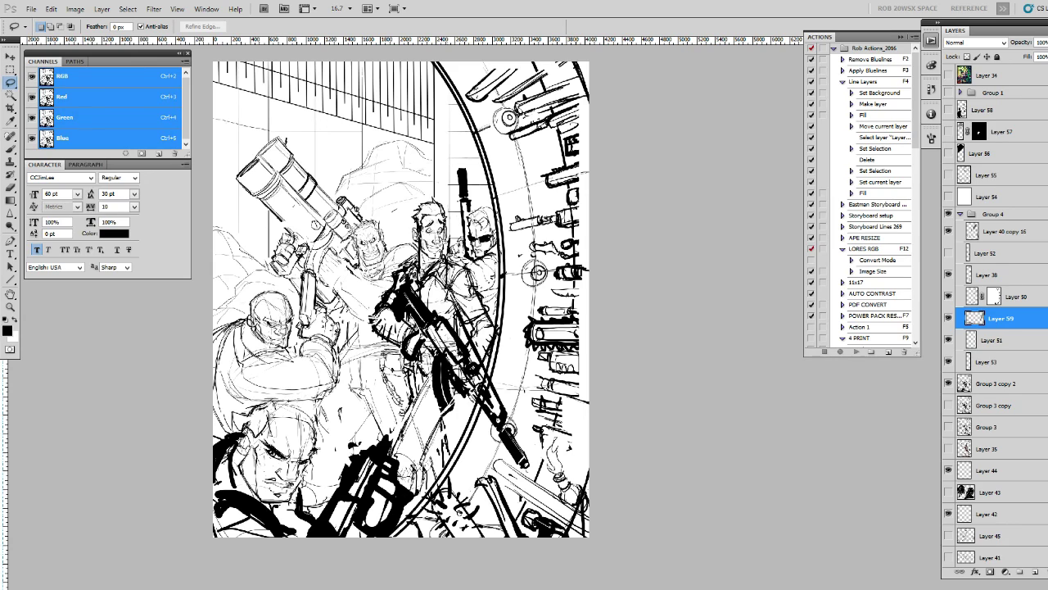
pyautogui.click(992, 339)
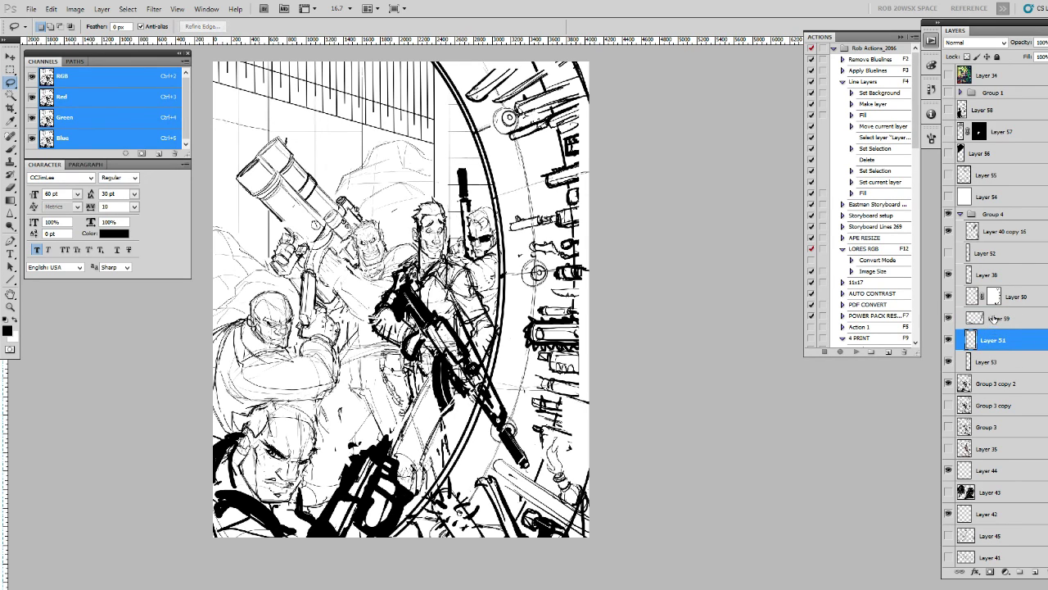
pyautogui.moveTo(993, 327); pyautogui.dragTo(961, 368)
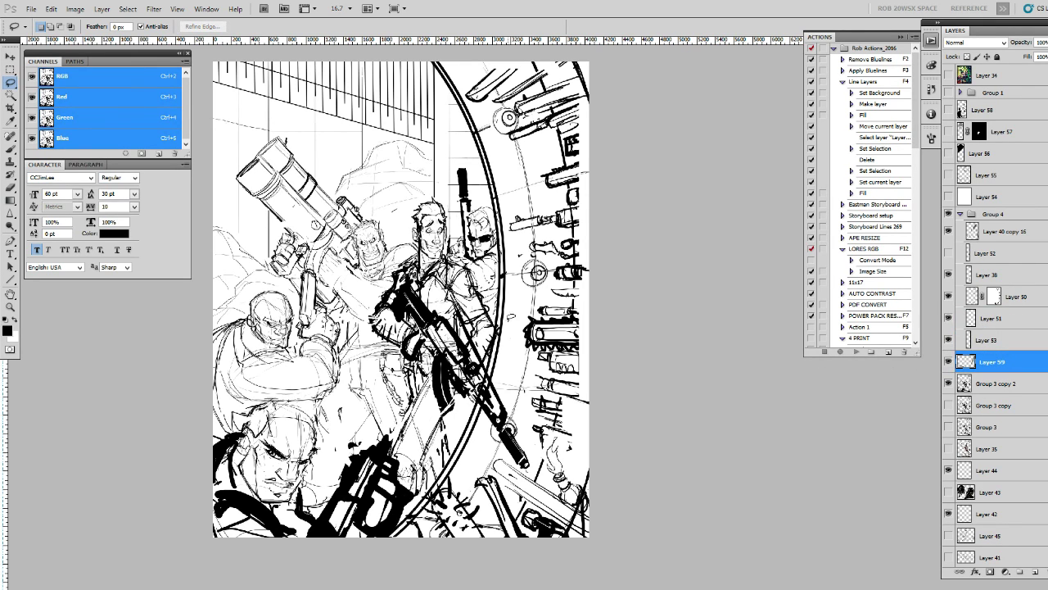
pyautogui.press('v')
pyautogui.hotkey('ctrl', 'e')
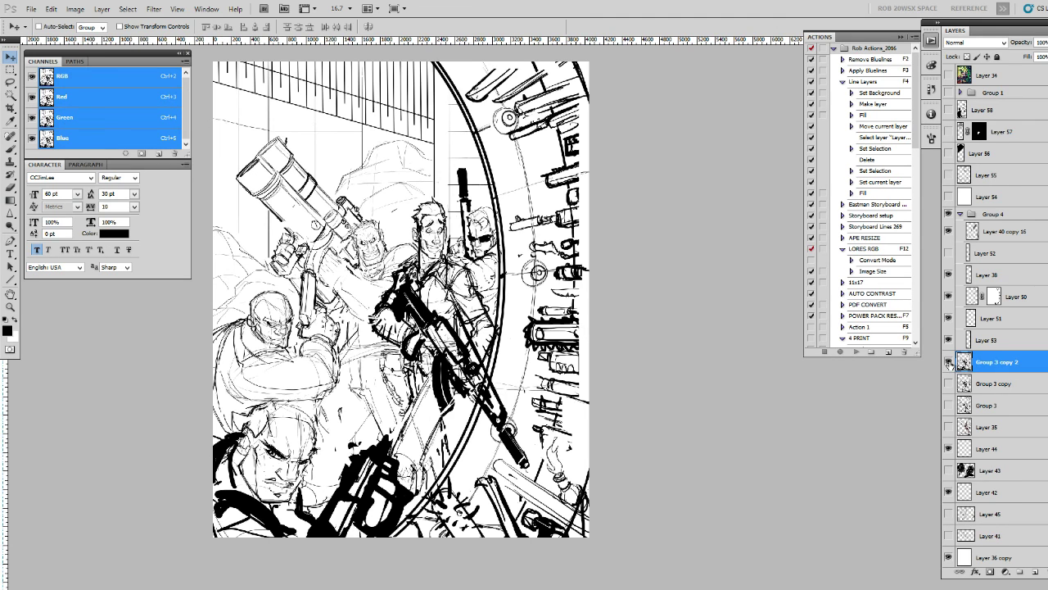
# Step: Lower Group 4's opacity through 80% and 70% to 50% so the ring turns light grey
pyautogui.click(949, 362)
pyautogui.click(950, 214)
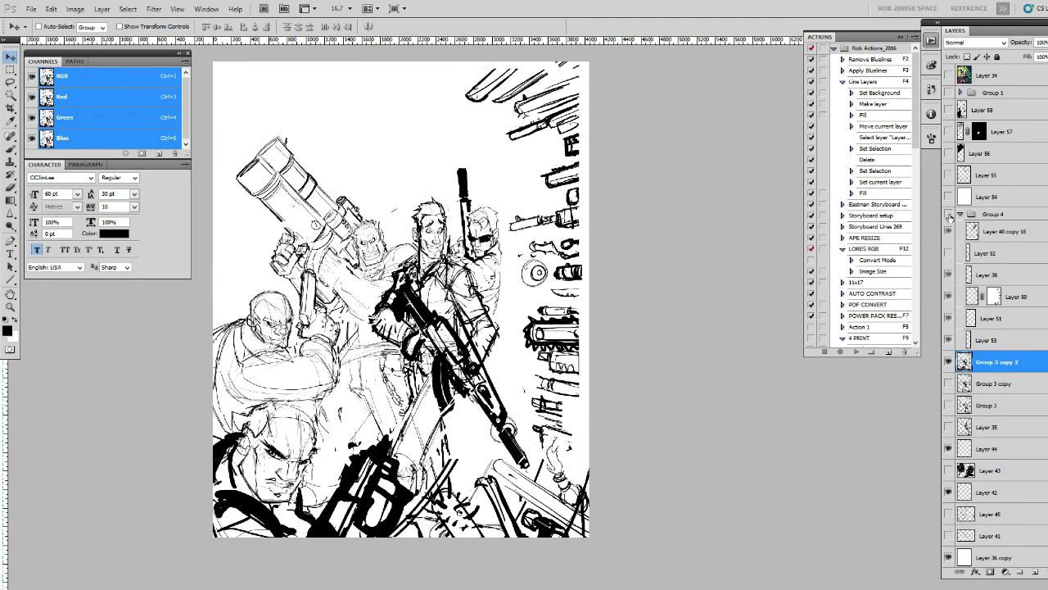
pyautogui.click(961, 215)
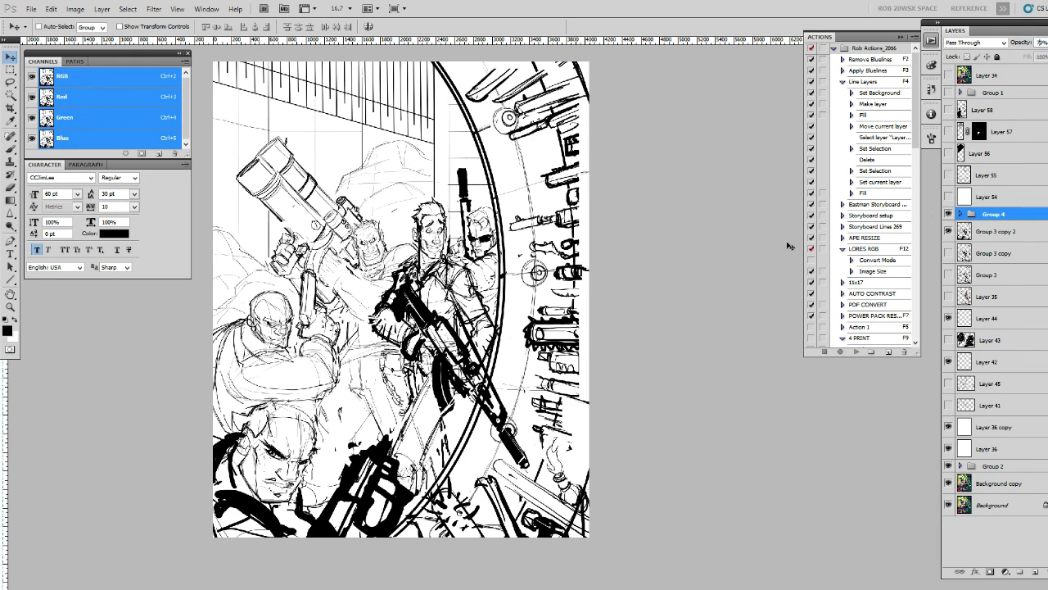
pyautogui.press('8')
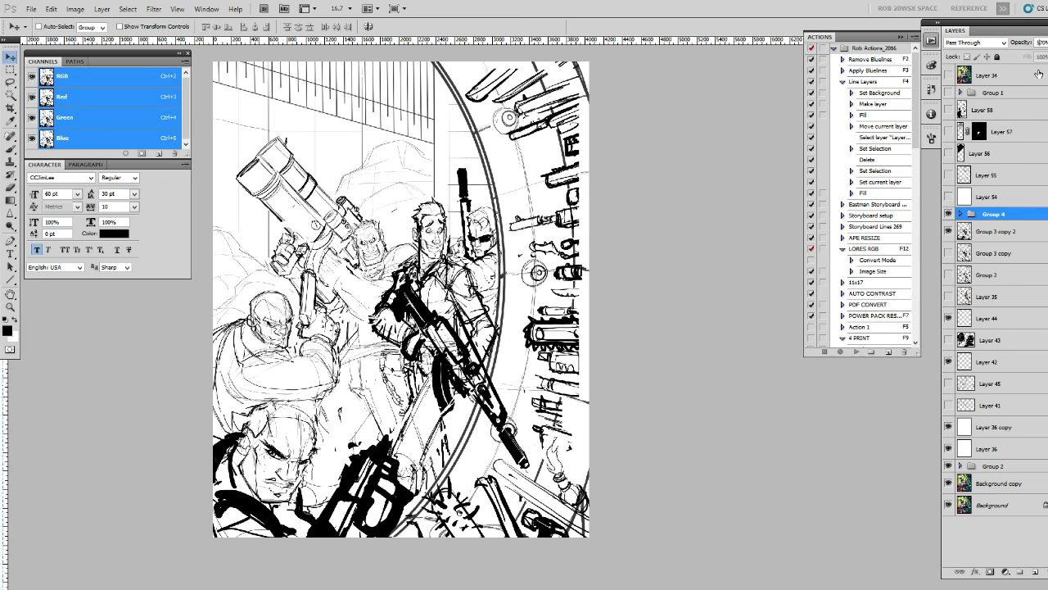
pyautogui.press('7')
pyautogui.press('5')
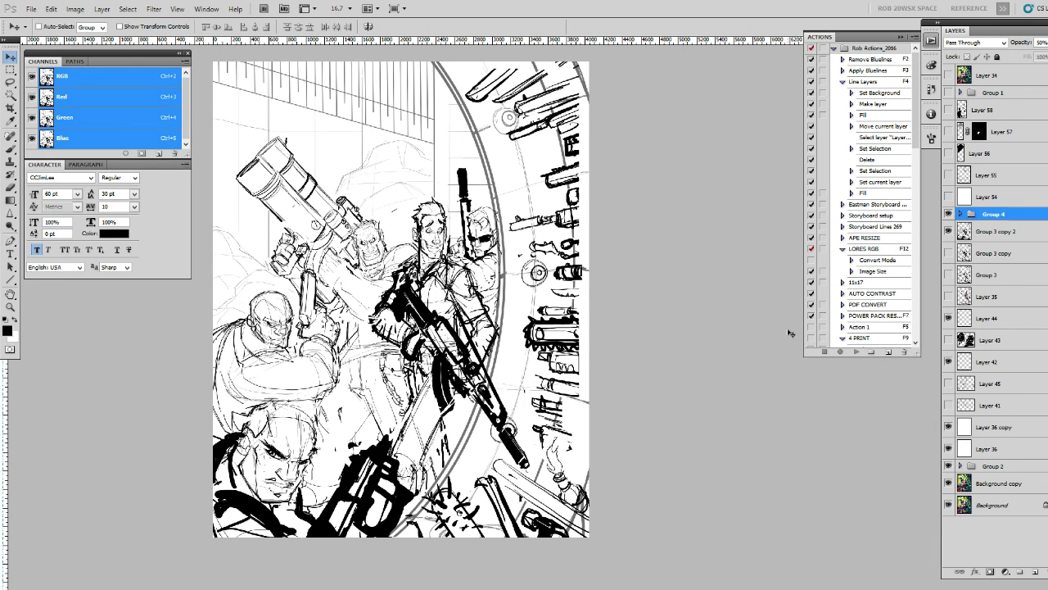
pyautogui.click(948, 232)
pyautogui.click(950, 232)
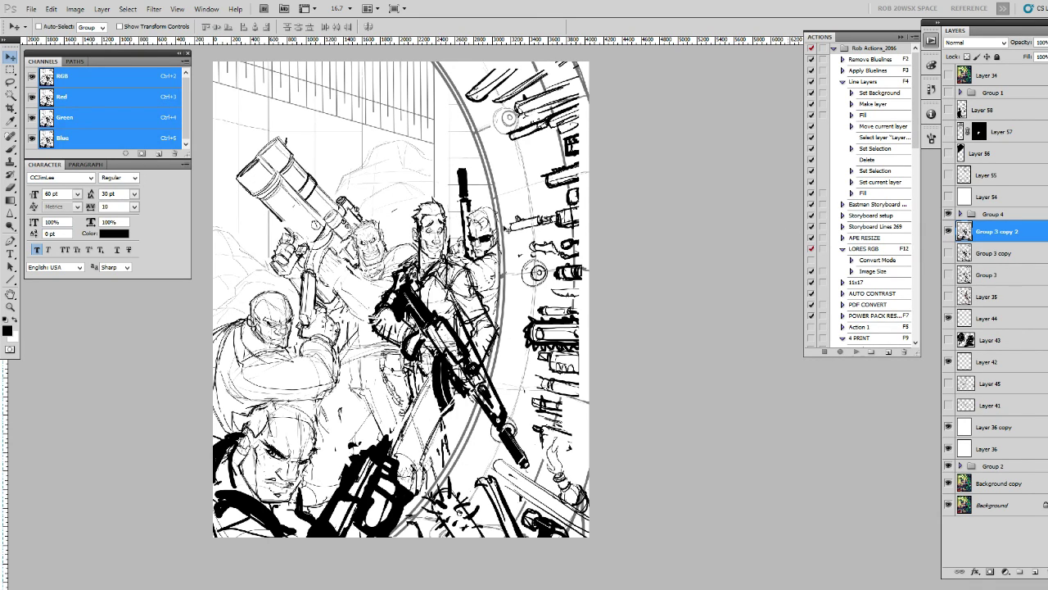
# Step: Give Group 4 a white layer mask and paint black to hide a small strip of ring lines
pyautogui.press('l')
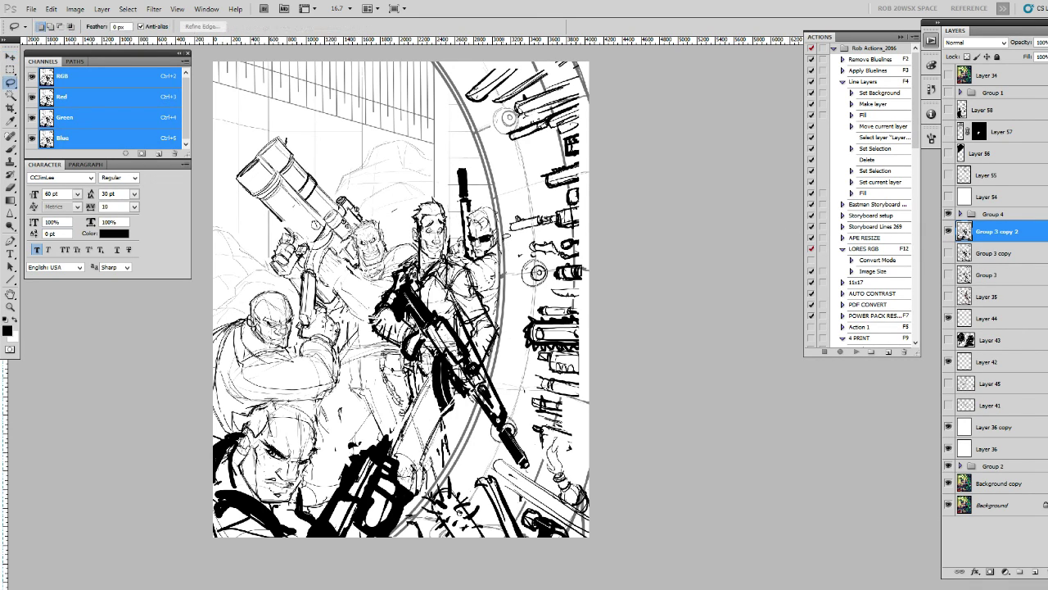
pyautogui.click(985, 214)
pyautogui.click(990, 572)
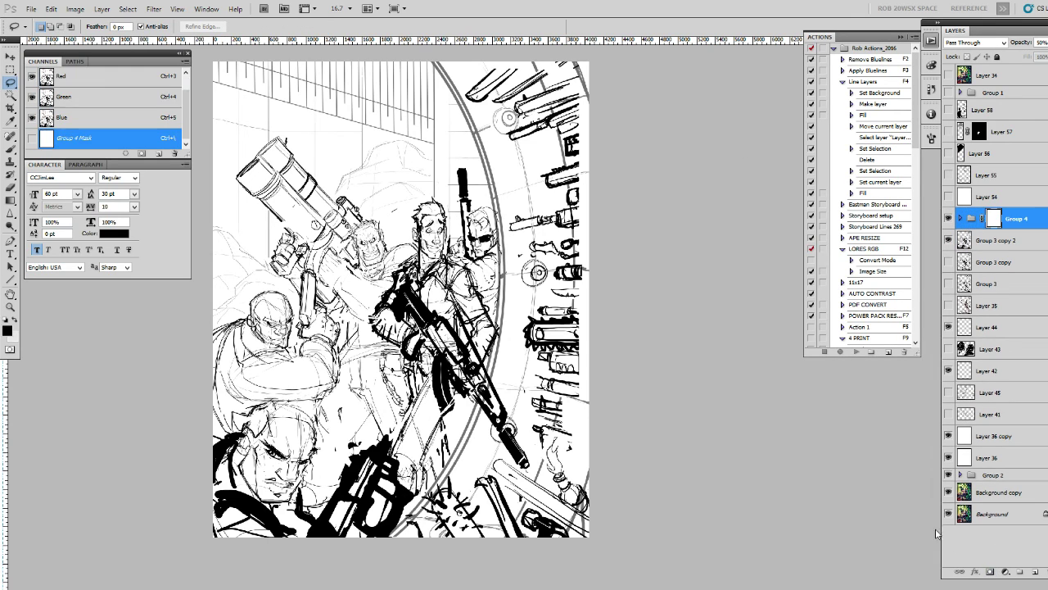
pyautogui.press('b')
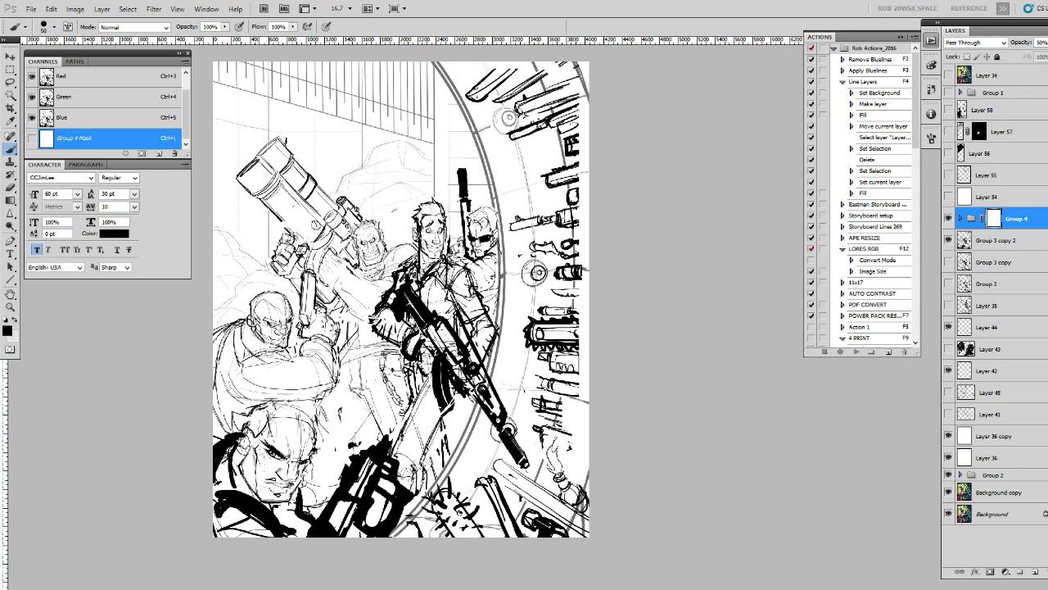
pyautogui.moveTo(497, 244); pyautogui.dragTo(500, 288)
pyautogui.press('x')
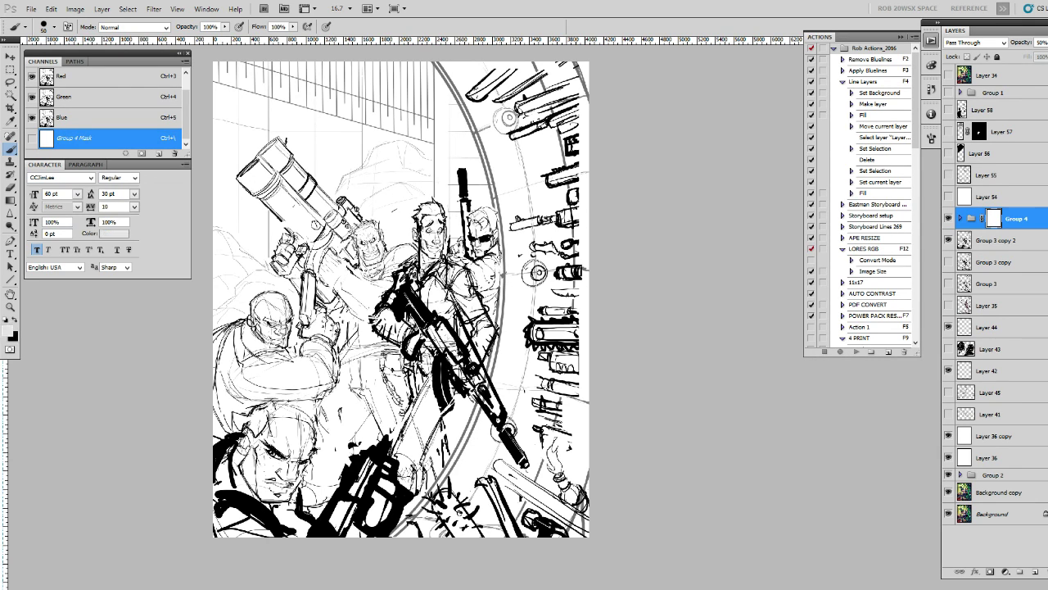
pyautogui.press('x')
pyautogui.press('x')
pyautogui.press('x')
pyautogui.press('x')
# Step: On Group 3 copy 2, lasso the sunglasses soldier and nudge him slightly right
pyautogui.click(973, 240)
pyautogui.press('l')
pyautogui.moveTo(459, 159); pyautogui.dragTo(450, 254)
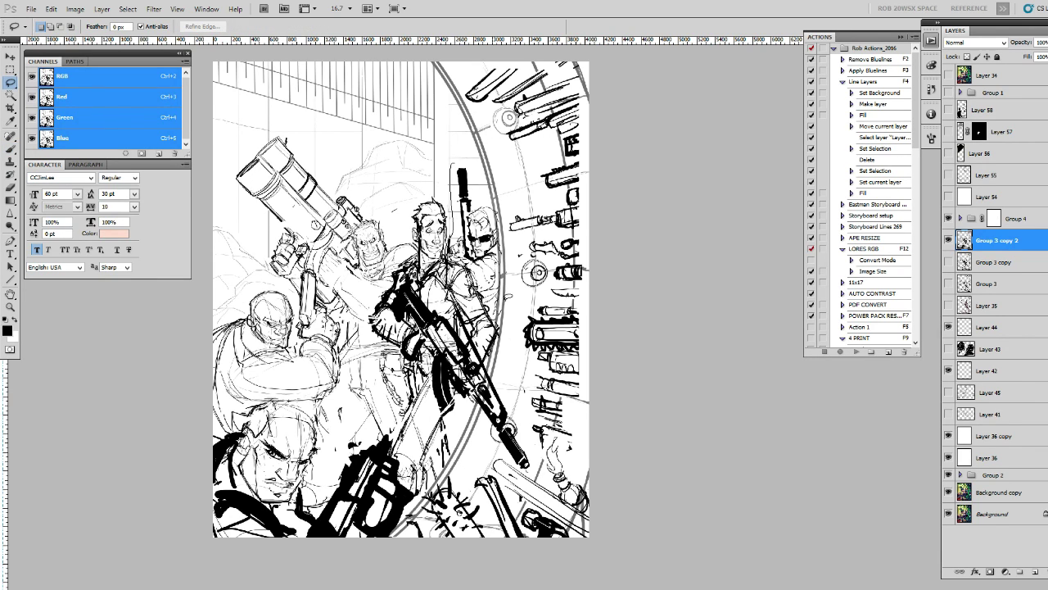
pyautogui.moveTo(450, 254); pyautogui.dragTo(457, 154)
pyautogui.press('v')
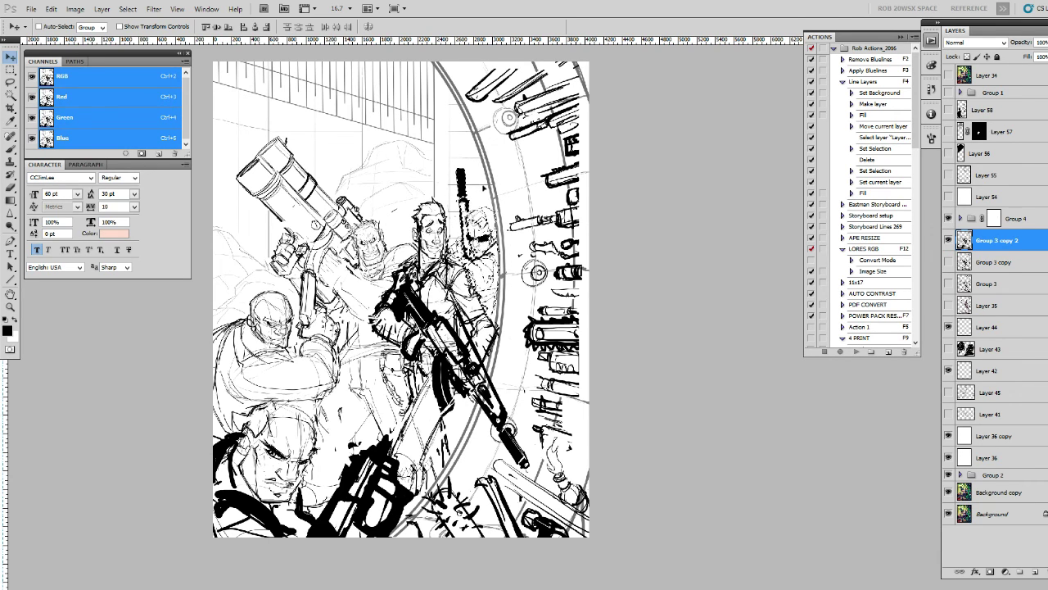
pyautogui.moveTo(484, 189); pyautogui.dragTo(494, 192)
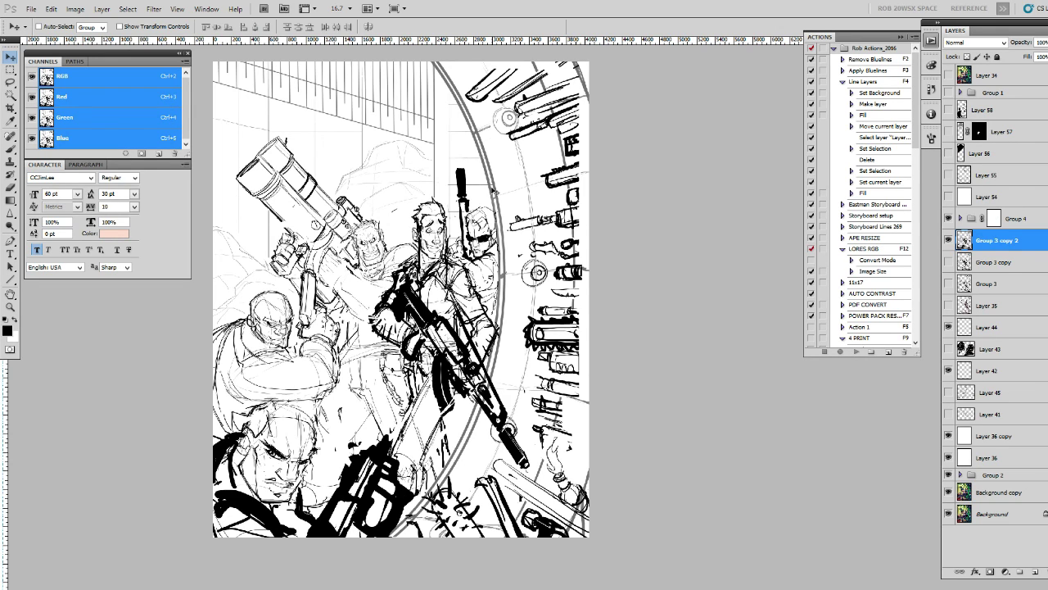
# Step: Rotate the lassoed line art near the top-right of the vault door by about 4 degrees
pyautogui.press('l')
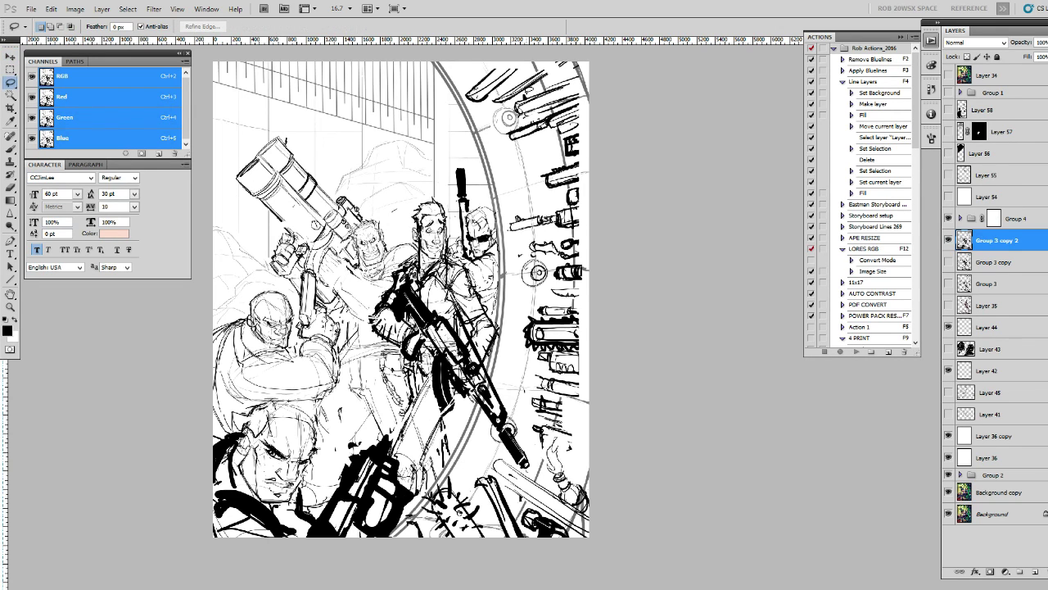
pyautogui.moveTo(529, 90)
pyautogui.mouseDown()
pyautogui.moveTo(587, 66)
pyautogui.moveTo(530, 91)
pyautogui.mouseUp()
pyautogui.hotkey('ctrl', 't')
pyautogui.moveTo(595, 76); pyautogui.dragTo(605, 58)
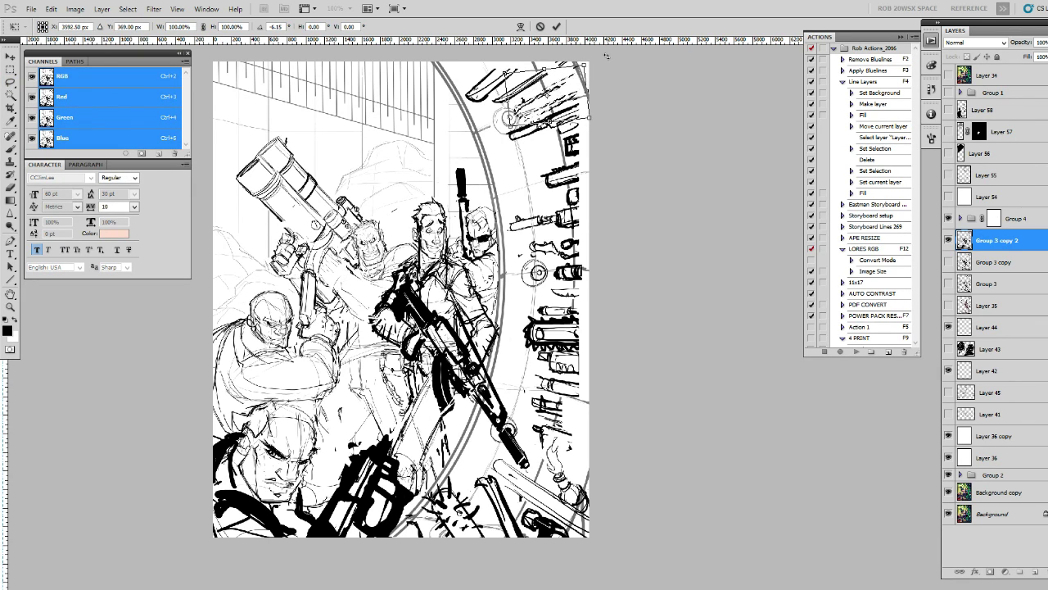
pyautogui.press('Return')
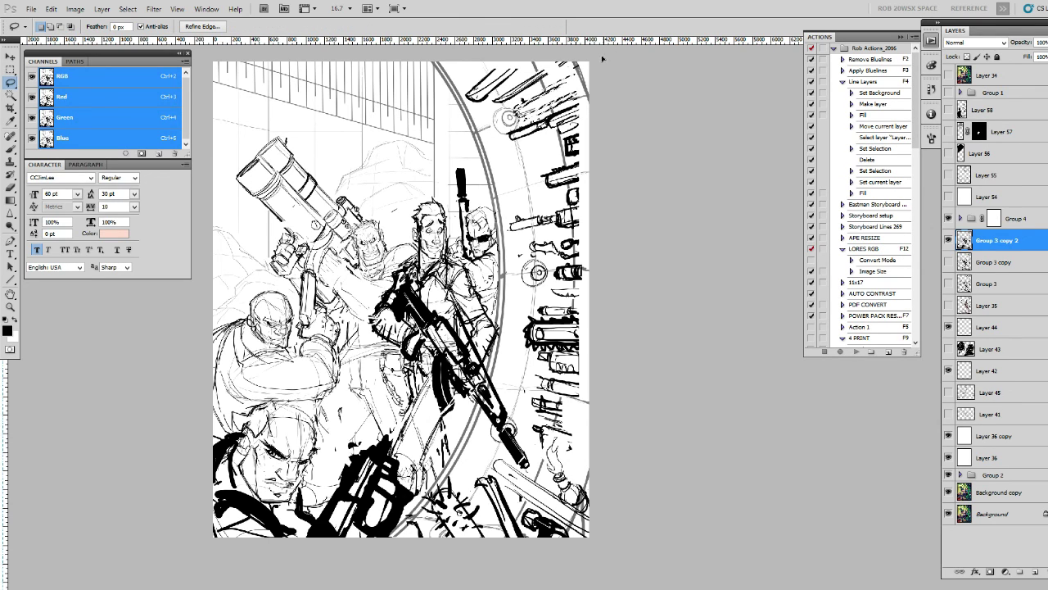
pyautogui.hotkey('ctrl', 'd')
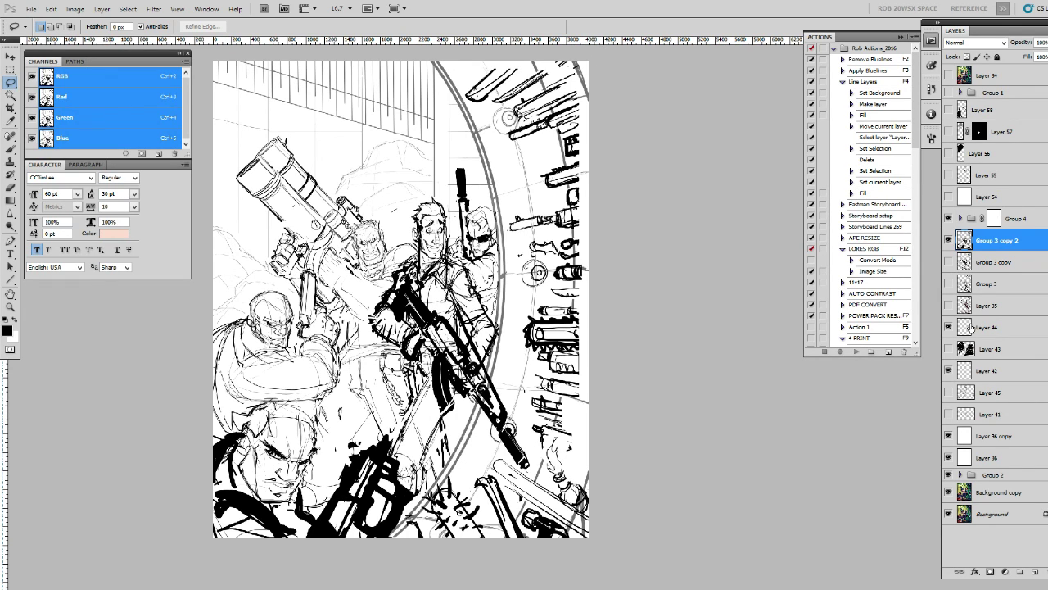
pyautogui.click(948, 436)
pyautogui.click(949, 436)
pyautogui.click(949, 437)
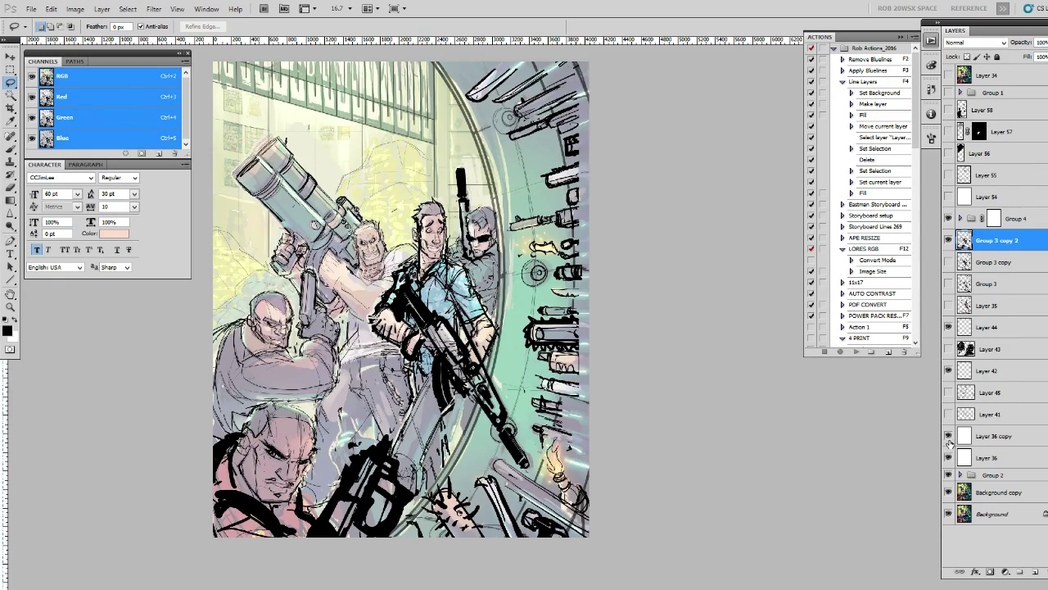
pyautogui.click(949, 439)
pyautogui.click(949, 440)
pyautogui.click(950, 441)
pyautogui.click(949, 441)
pyautogui.click(949, 441)
pyautogui.click(950, 438)
pyautogui.click(949, 440)
pyautogui.click(949, 440)
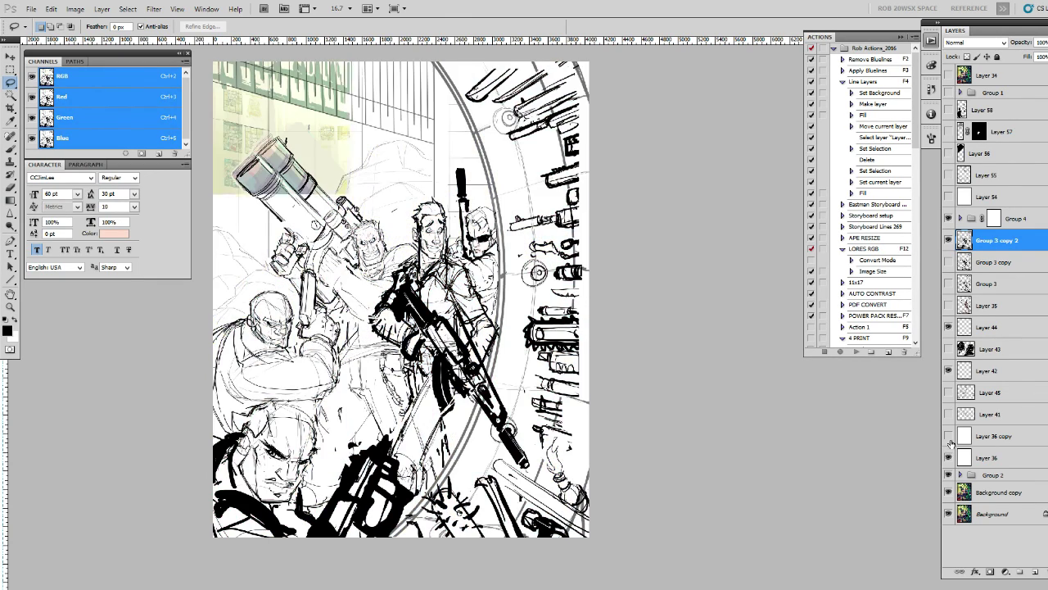
pyautogui.click(950, 442)
pyautogui.click(949, 440)
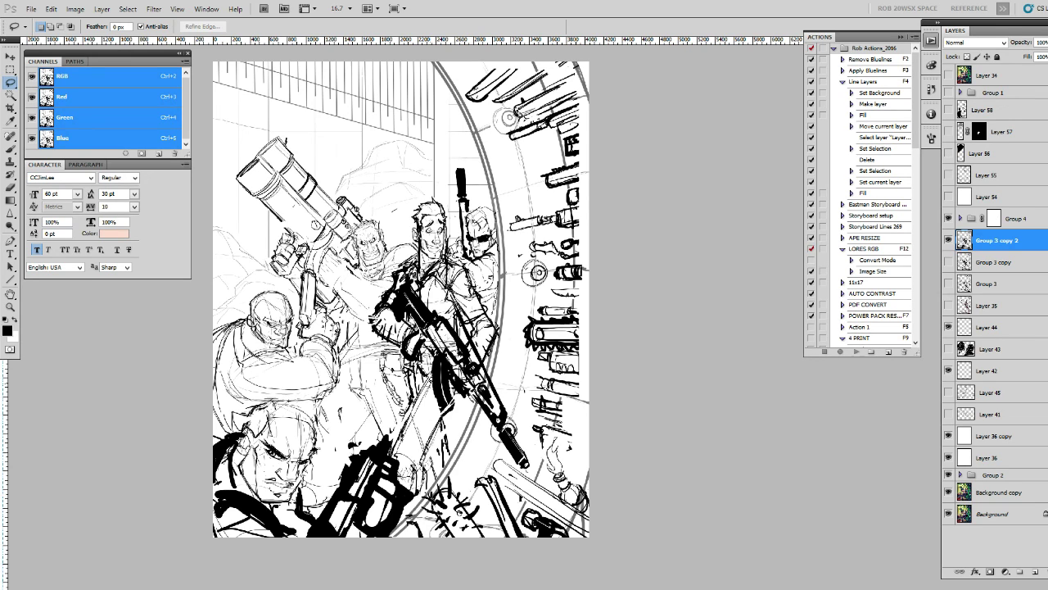
pyautogui.click(949, 218)
pyautogui.click(991, 214)
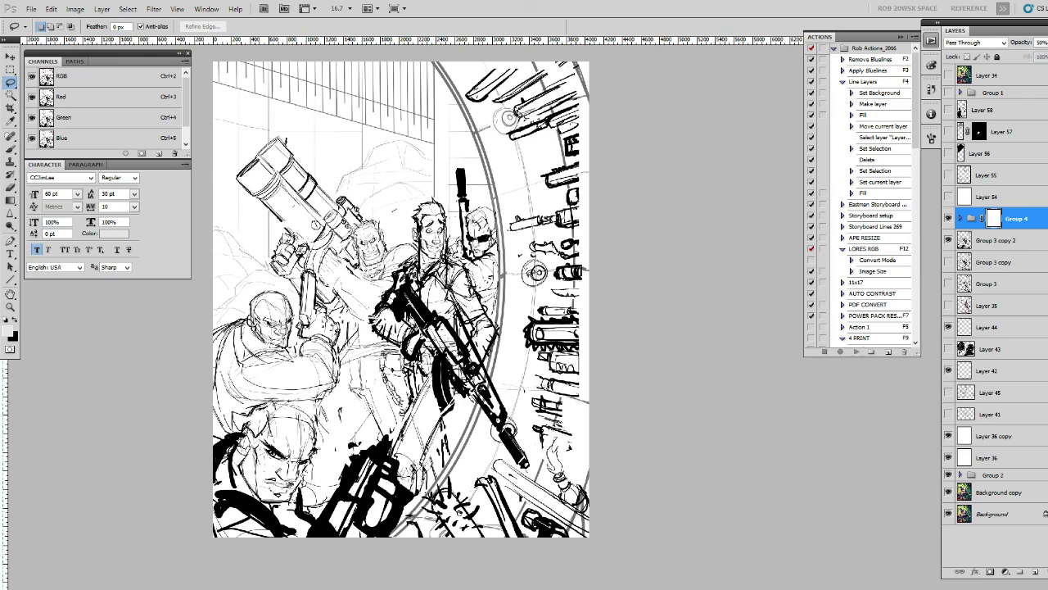
pyautogui.press('b')
pyautogui.press('d')
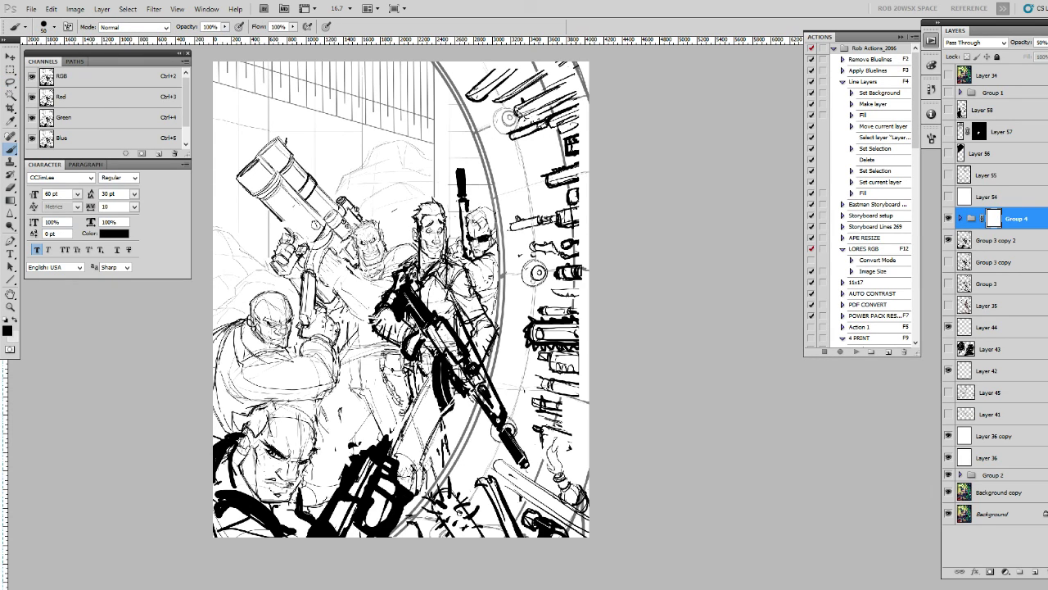
pyautogui.moveTo(555, 254); pyautogui.dragTo(551, 277)
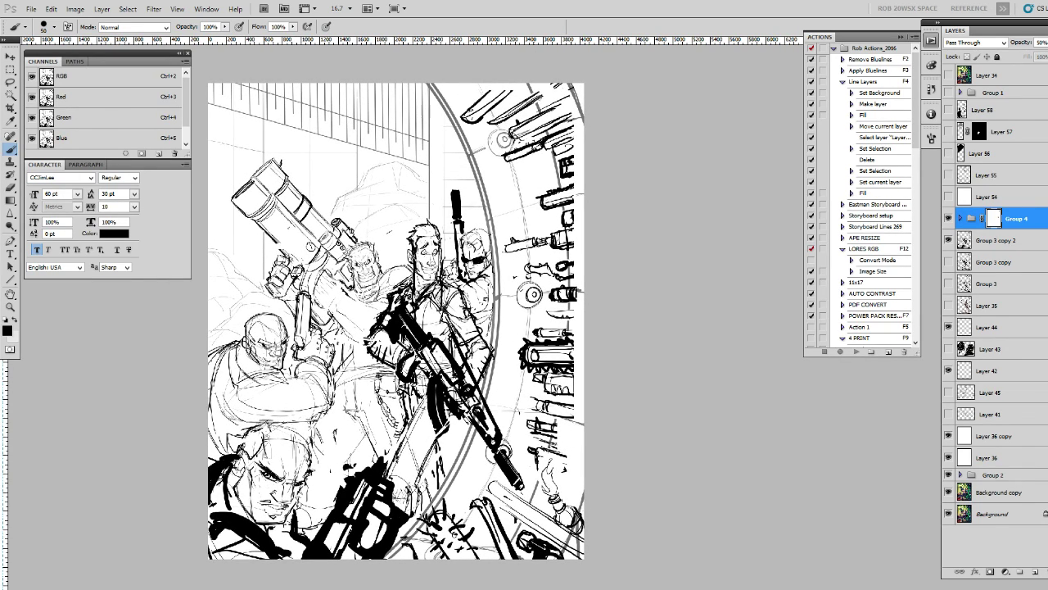
pyautogui.moveTo(552, 172); pyautogui.dragTo(525, 193)
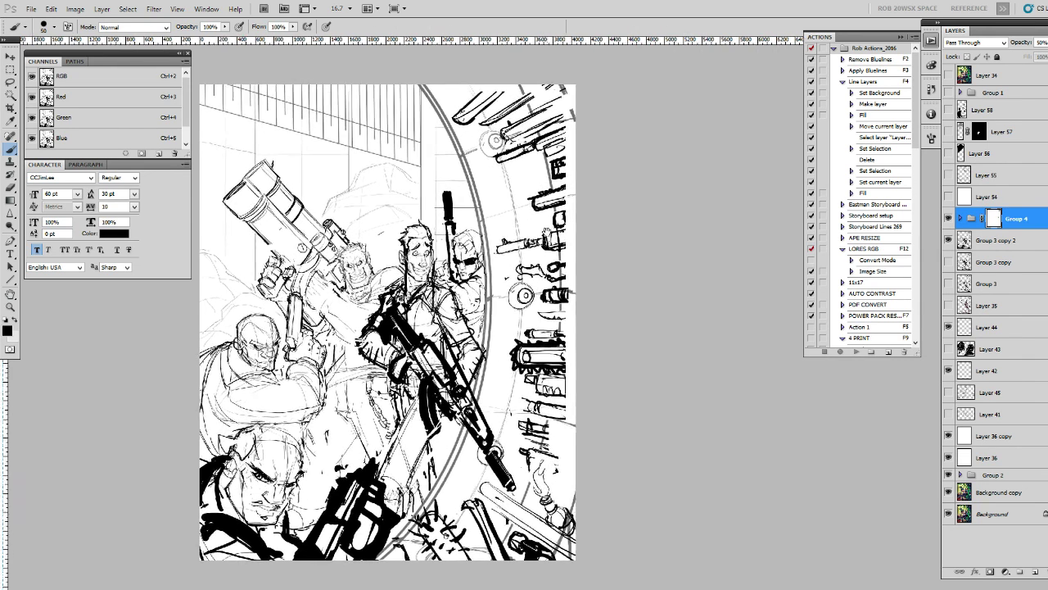
pyautogui.moveTo(551, 247); pyautogui.dragTo(539, 193)
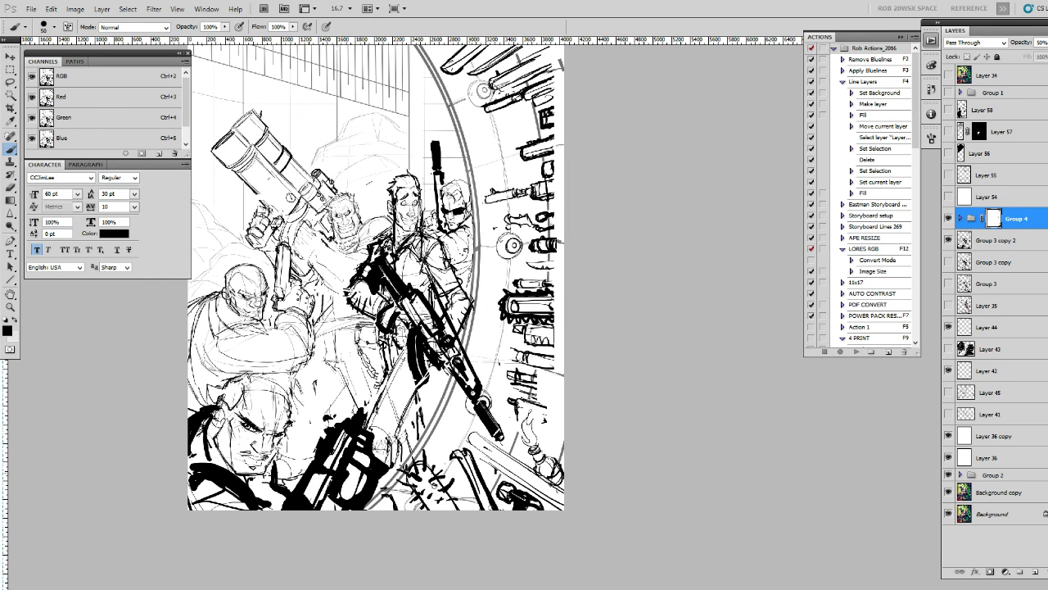
pyautogui.moveTo(489, 434); pyautogui.dragTo(497, 443)
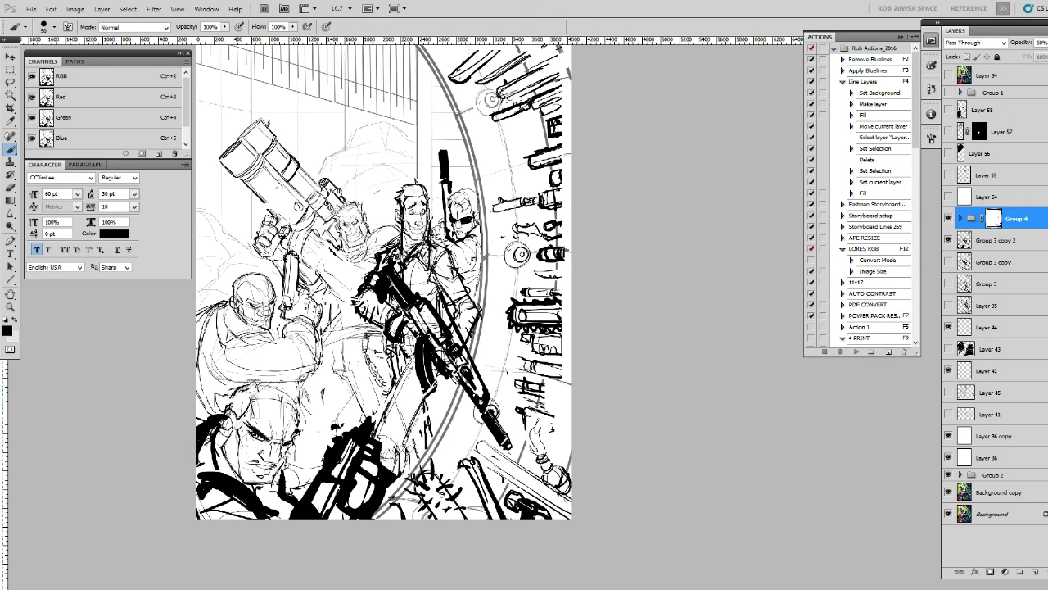
pyautogui.moveTo(495, 369); pyautogui.dragTo(542, 414)
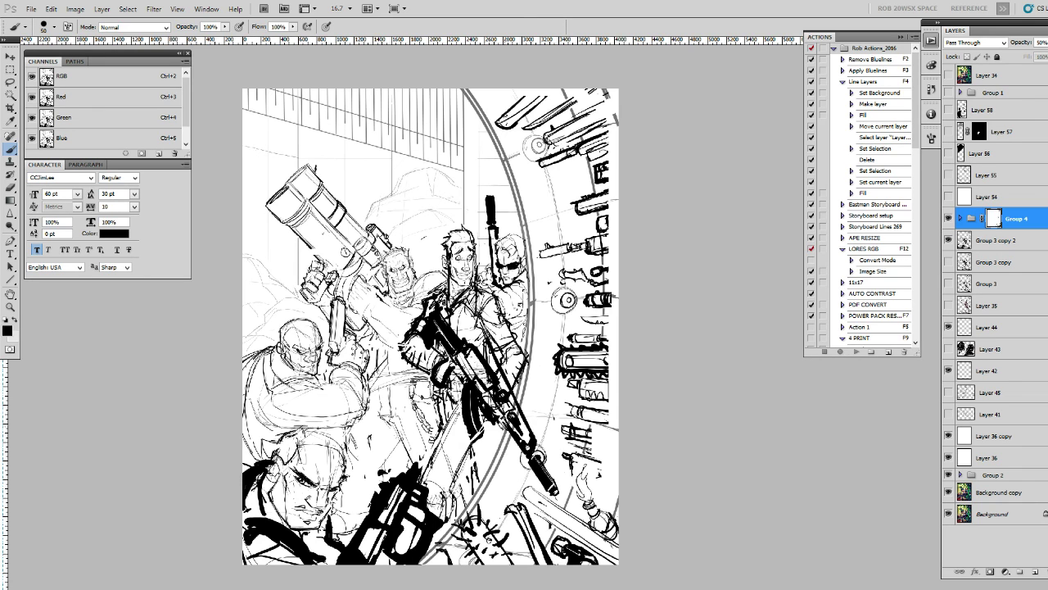
# Step: Preview the cover text, then look at the 012.jpg magazine cover and return to 01_RUFFY REV 04.psd
pyautogui.click(949, 93)
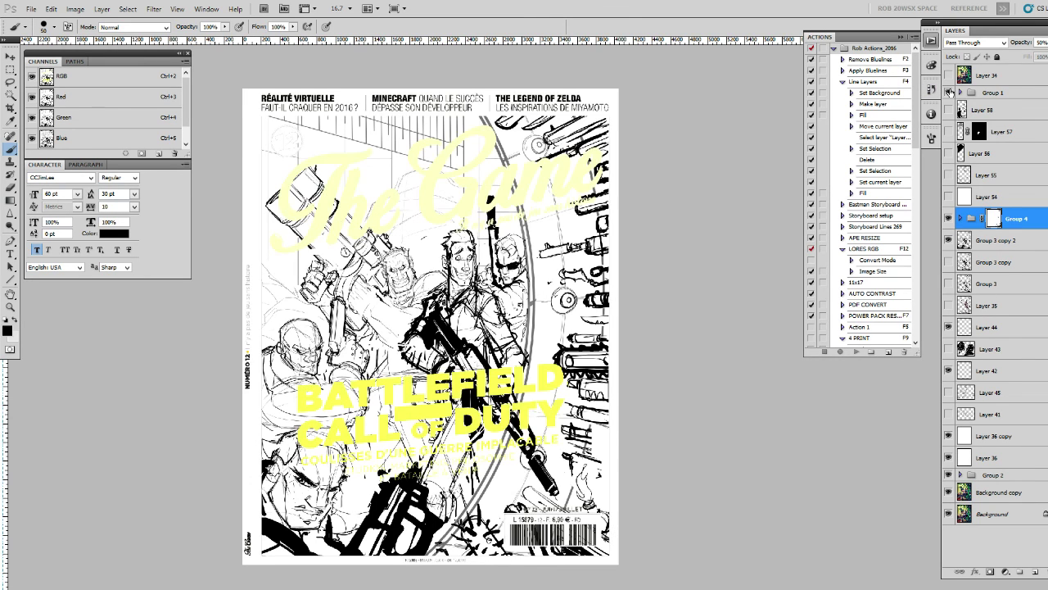
pyautogui.press('f')
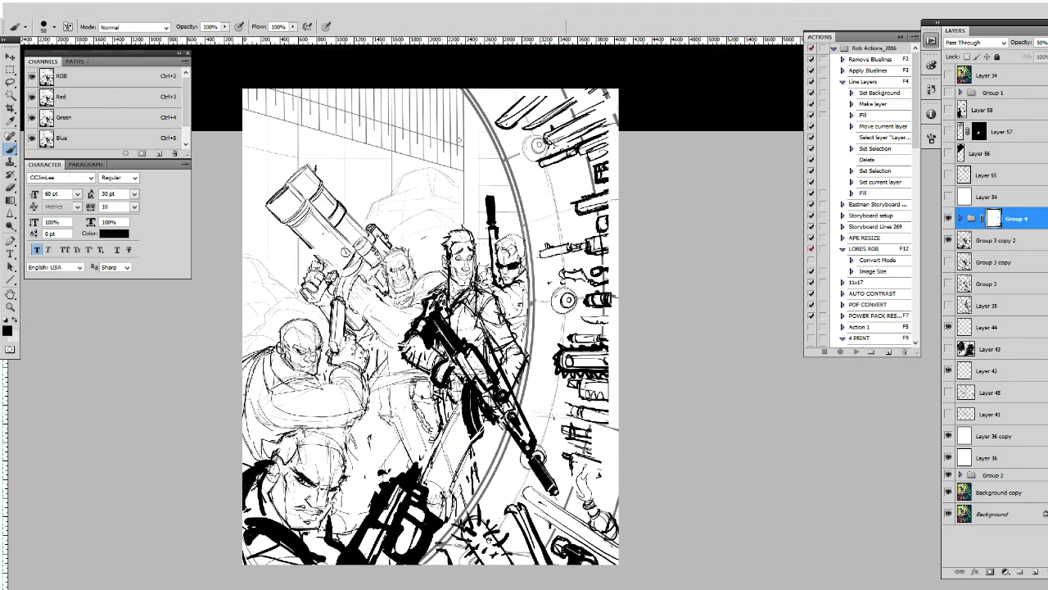
pyautogui.click(259, 43)
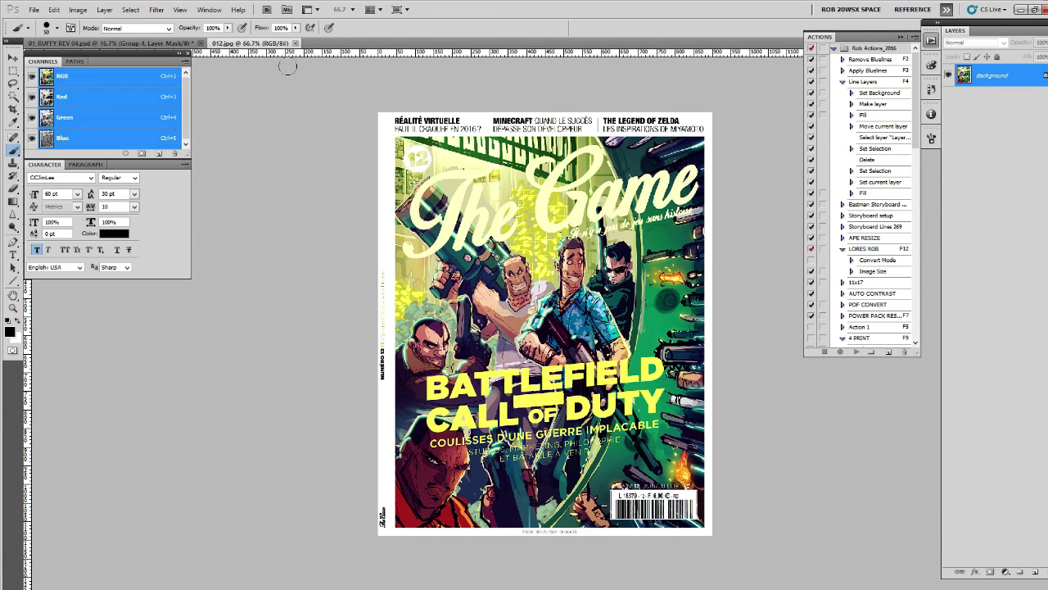
pyautogui.press('z')
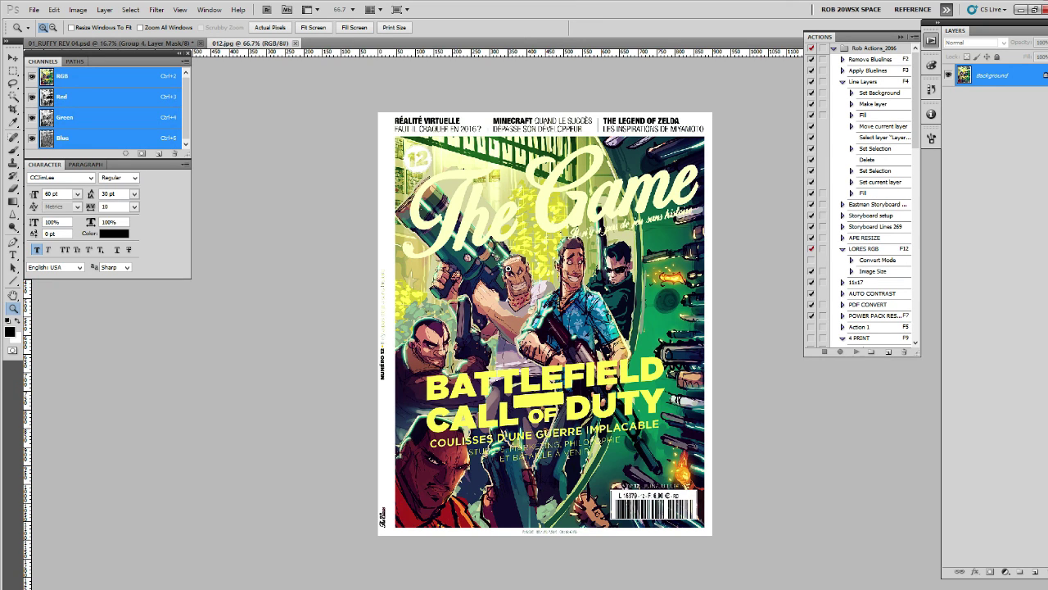
pyautogui.click(150, 43)
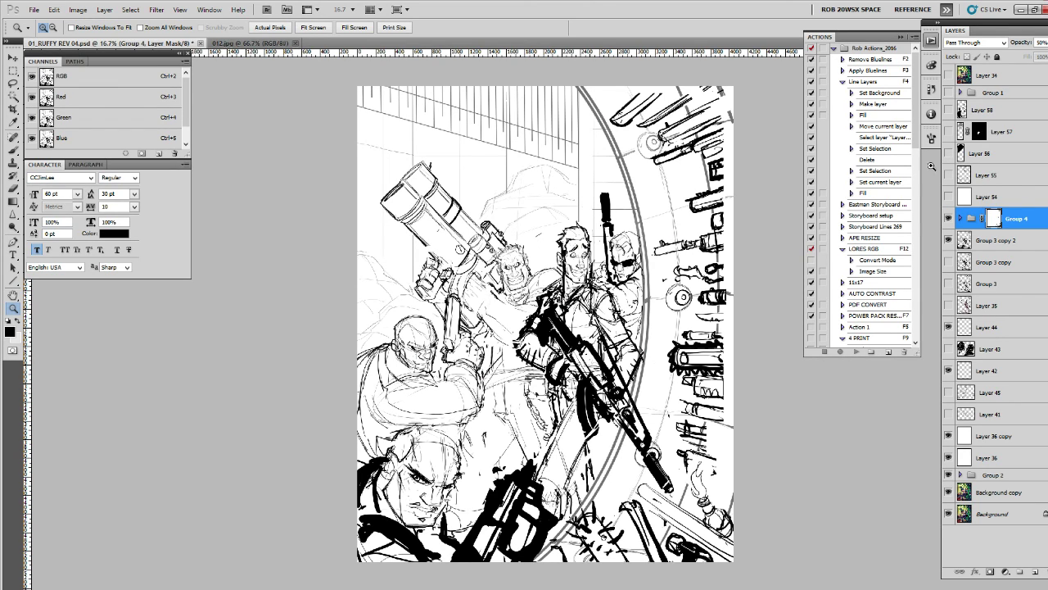
# Step: Flick the colour painting on and off, then group Group 3 copy 2 through Background copy into Group 5
pyautogui.click(948, 75)
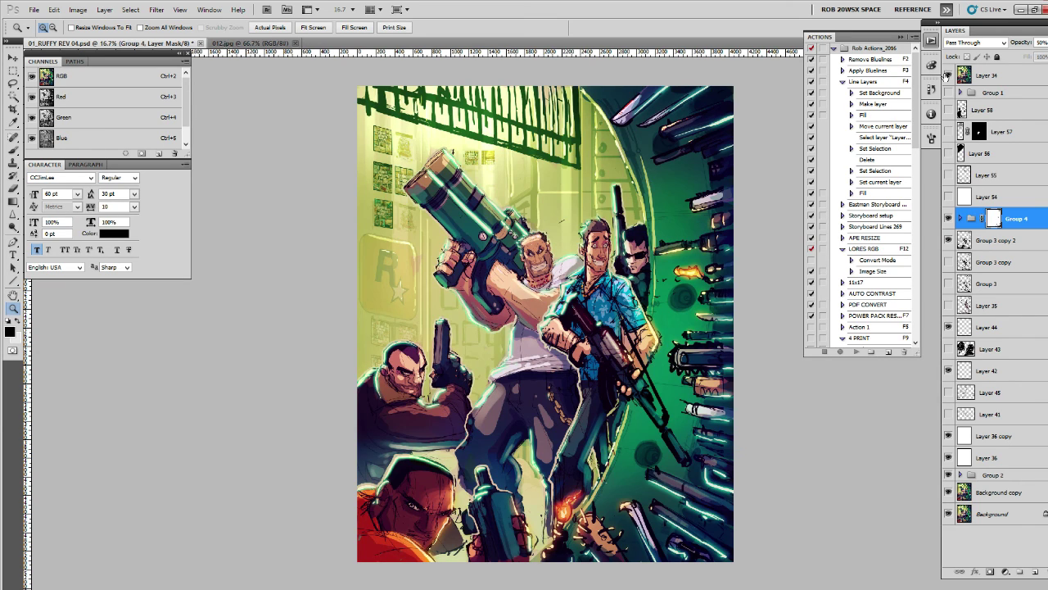
pyautogui.click(947, 74)
pyautogui.click(948, 75)
pyautogui.keyDown('shift'); pyautogui.click(977, 241); pyautogui.keyUp('shift')
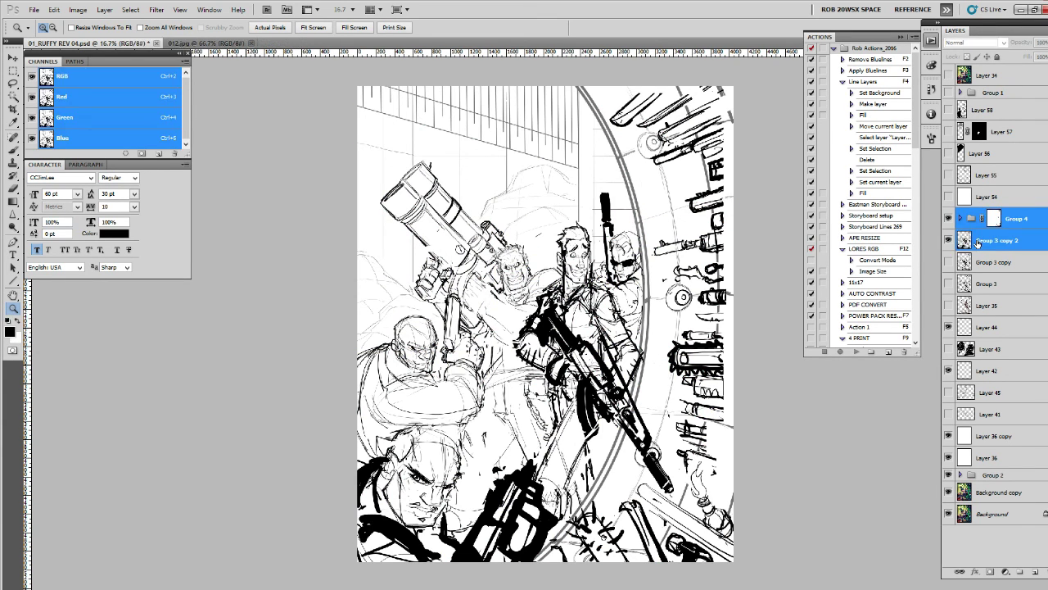
pyautogui.keyDown('shift'); pyautogui.click(991, 490); pyautogui.keyUp('shift')
pyautogui.hotkey('ctrl', 'g')
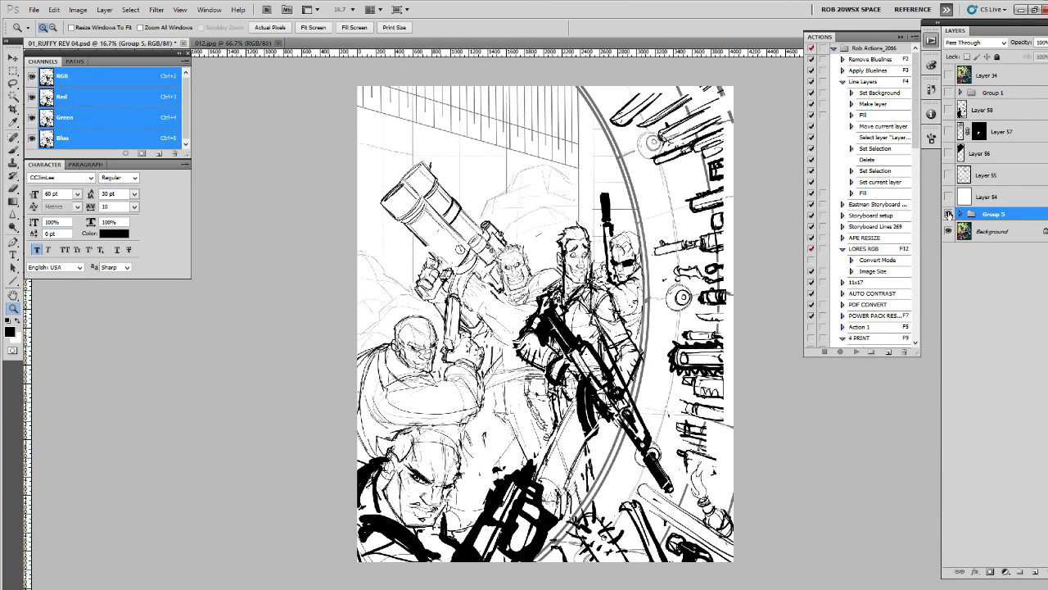
# Step: Glance at the finished magazine cover, then hide Group 5 and compare the painted versions on Layer 34
pyautogui.click(262, 42)
pyautogui.click(107, 43)
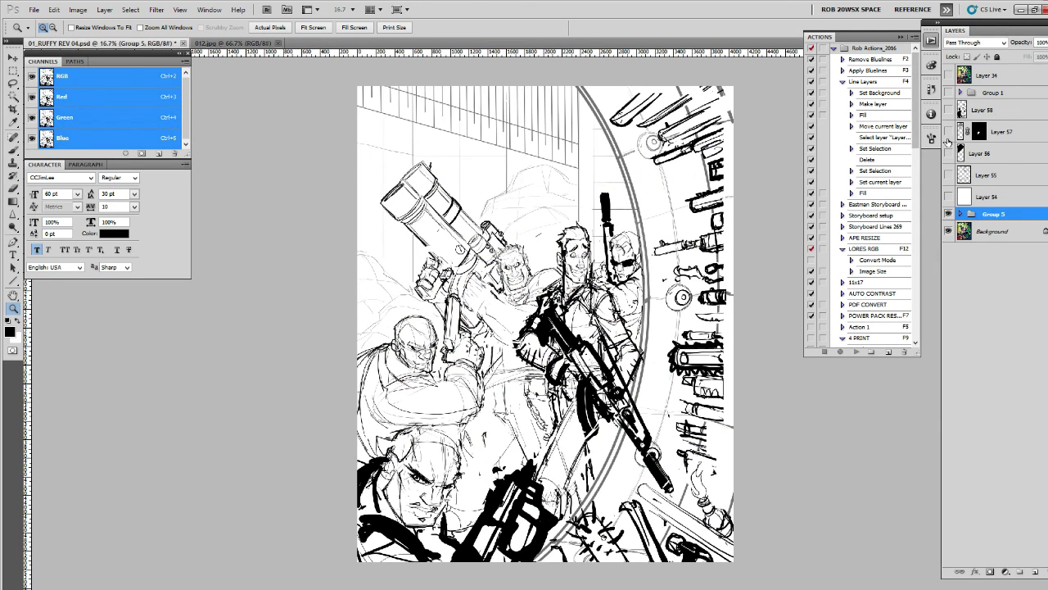
pyautogui.click(962, 214)
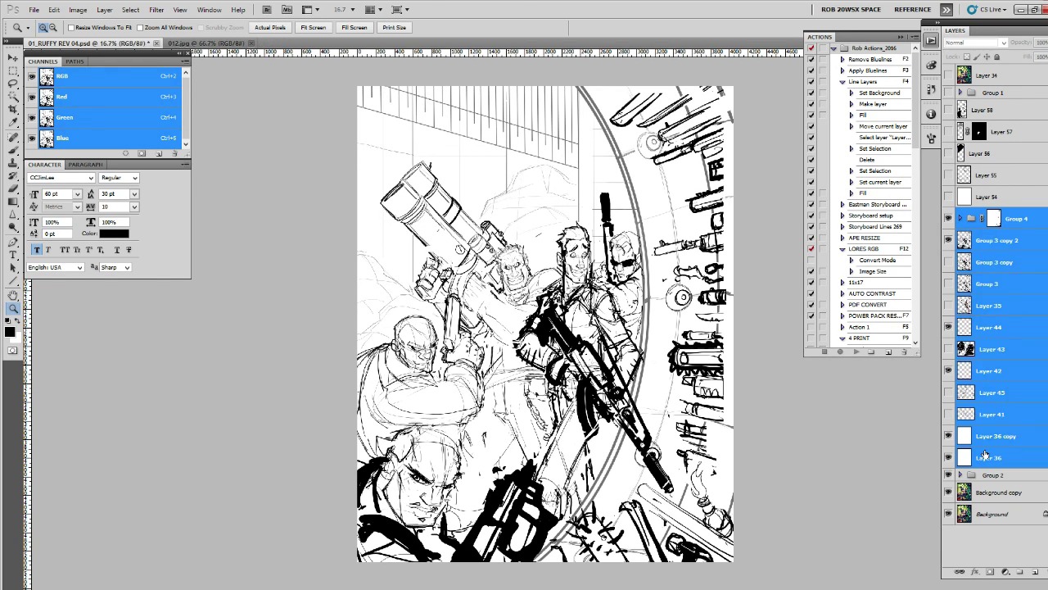
pyautogui.click(960, 216)
pyautogui.click(949, 215)
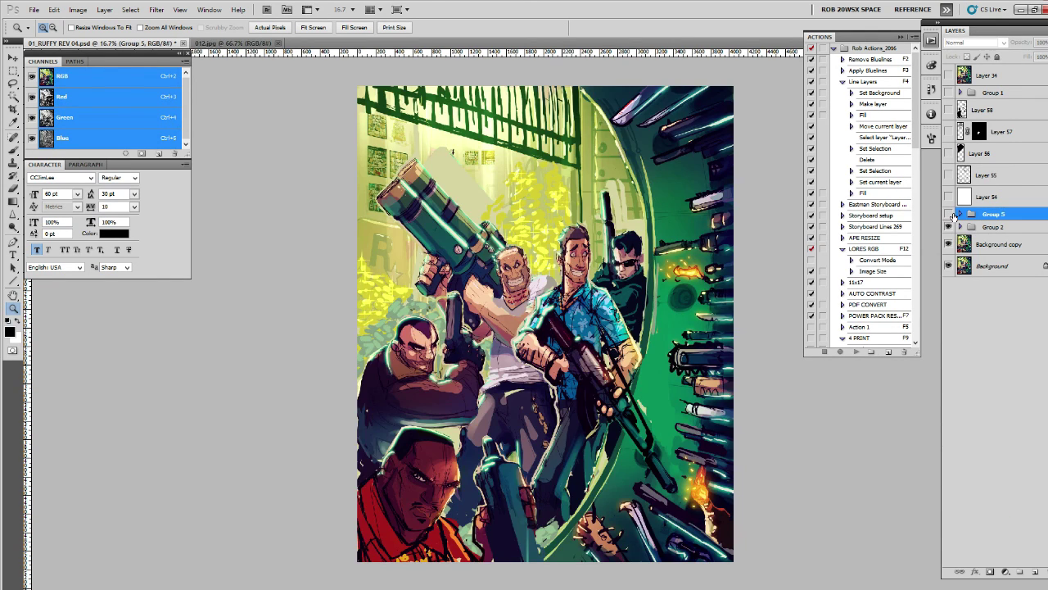
pyautogui.click(948, 74)
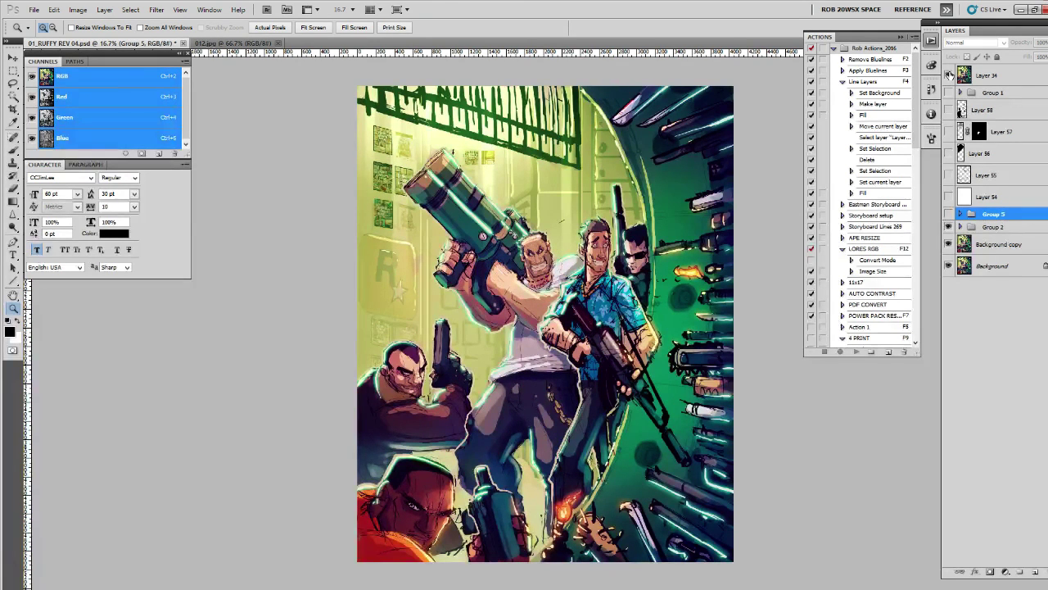
pyautogui.click(948, 75)
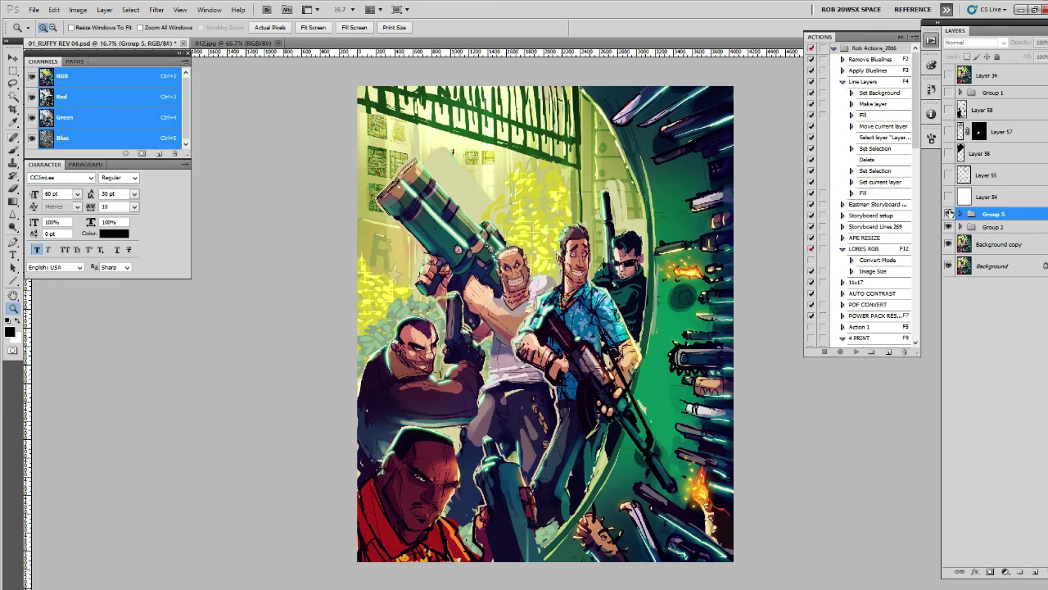
# Step: Repeatedly toggle Group 5 to compare the line art against the colour painting
pyautogui.click(948, 213)
pyautogui.click(948, 213)
pyautogui.click(948, 213)
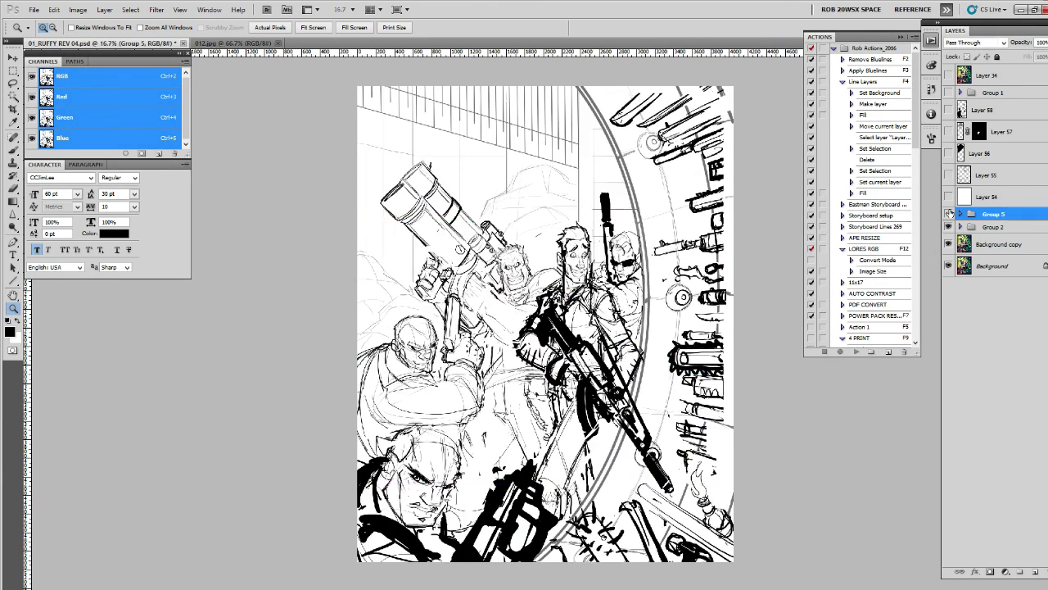
pyautogui.click(948, 212)
pyautogui.click(948, 213)
pyautogui.click(949, 213)
pyautogui.click(949, 213)
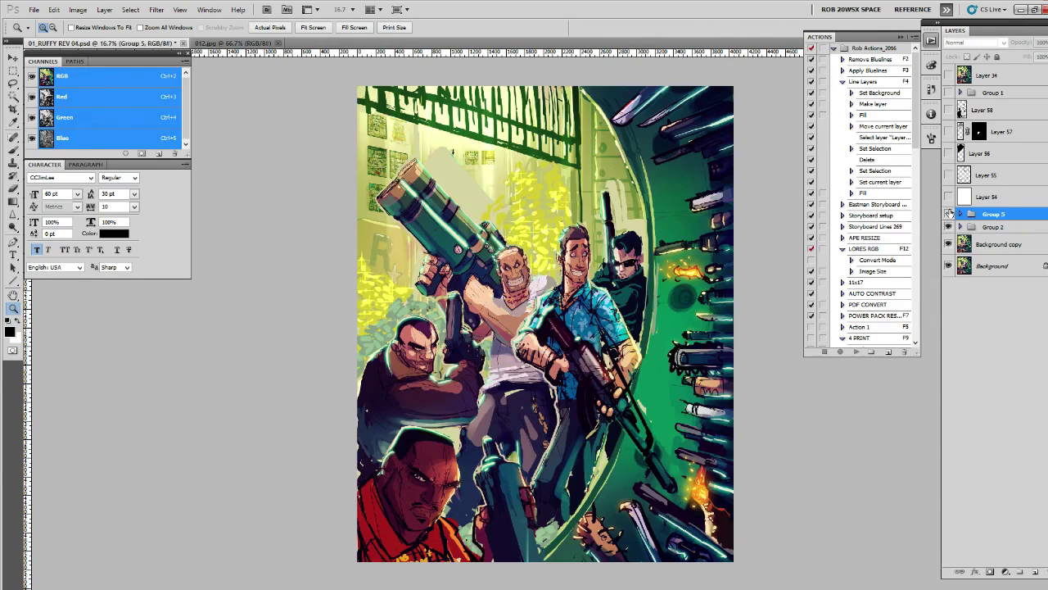
pyautogui.click(948, 213)
pyautogui.click(949, 213)
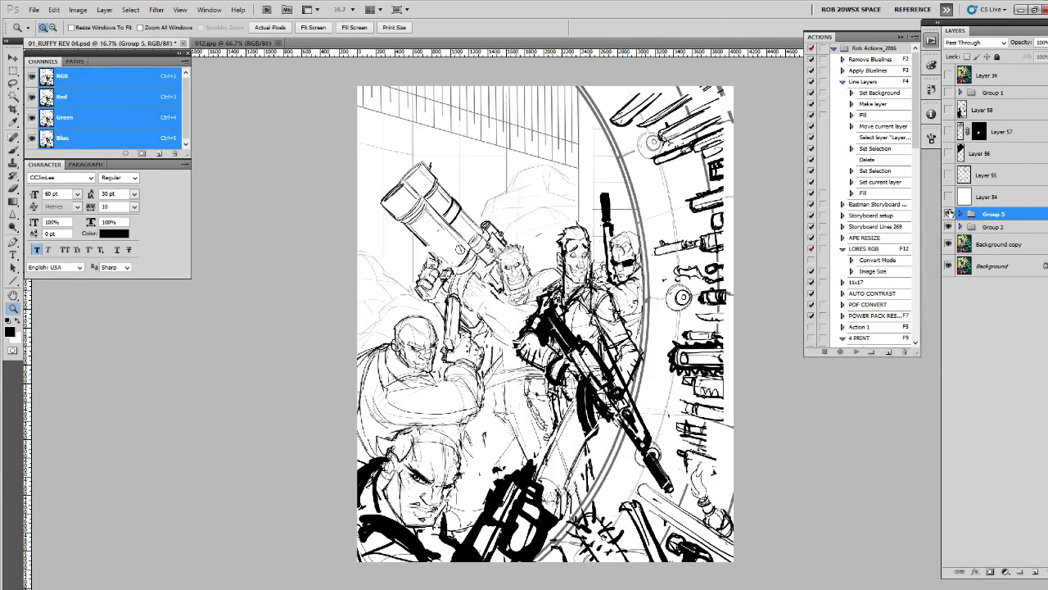
pyautogui.click(948, 213)
pyautogui.click(948, 213)
# Step: Expand Group 5 and select the Group 3 copy 2 figures layer
pyautogui.click(960, 214)
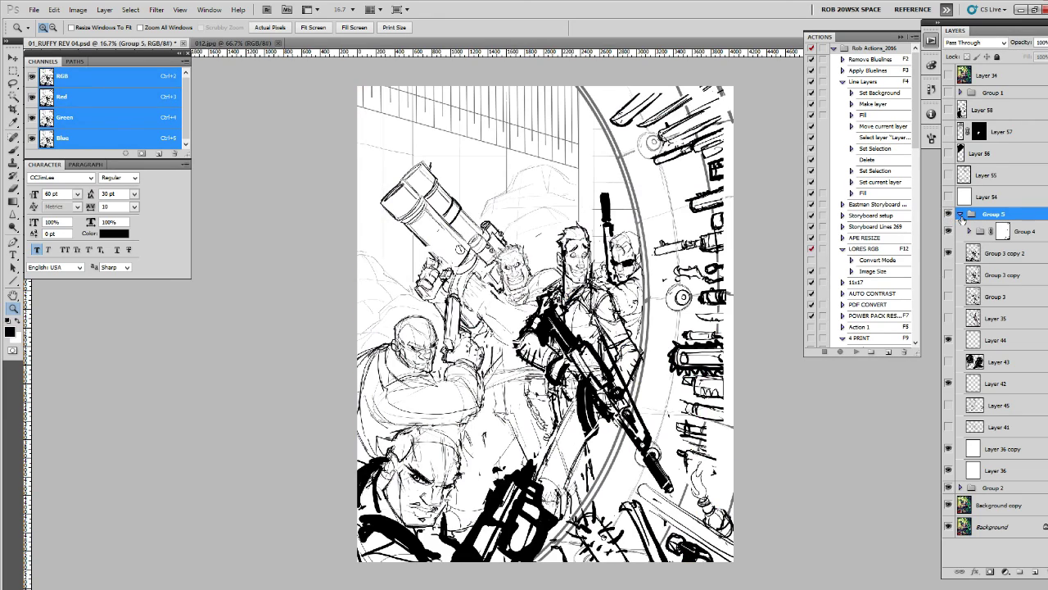
pyautogui.click(950, 254)
pyautogui.click(995, 253)
# Step: Scale the grinning soldier's head under the bazooka to about 103.5%, then add an empty Layer 59
pyautogui.click(524, 250)
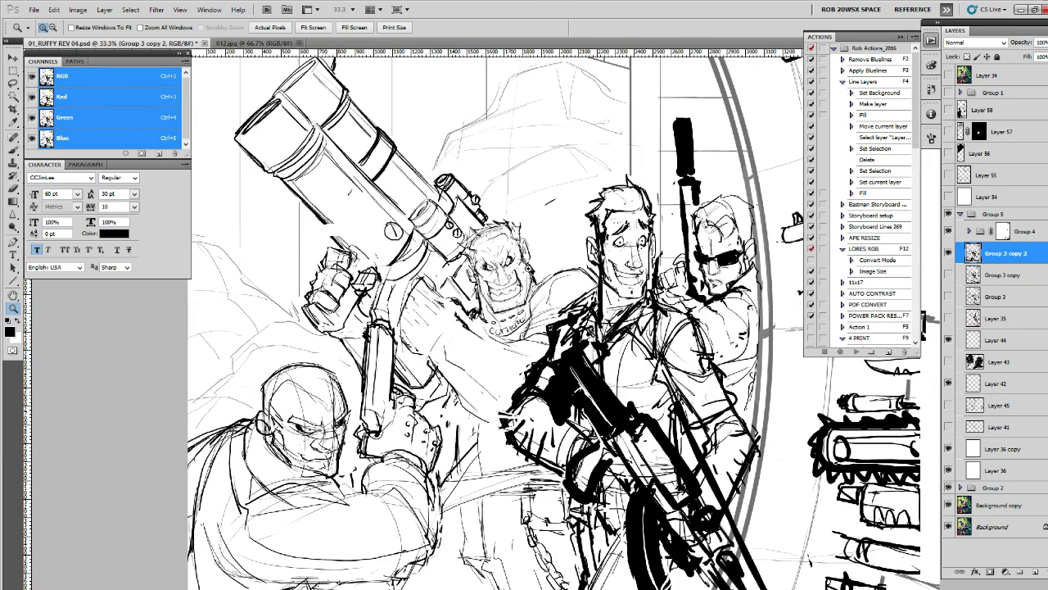
pyautogui.press('l')
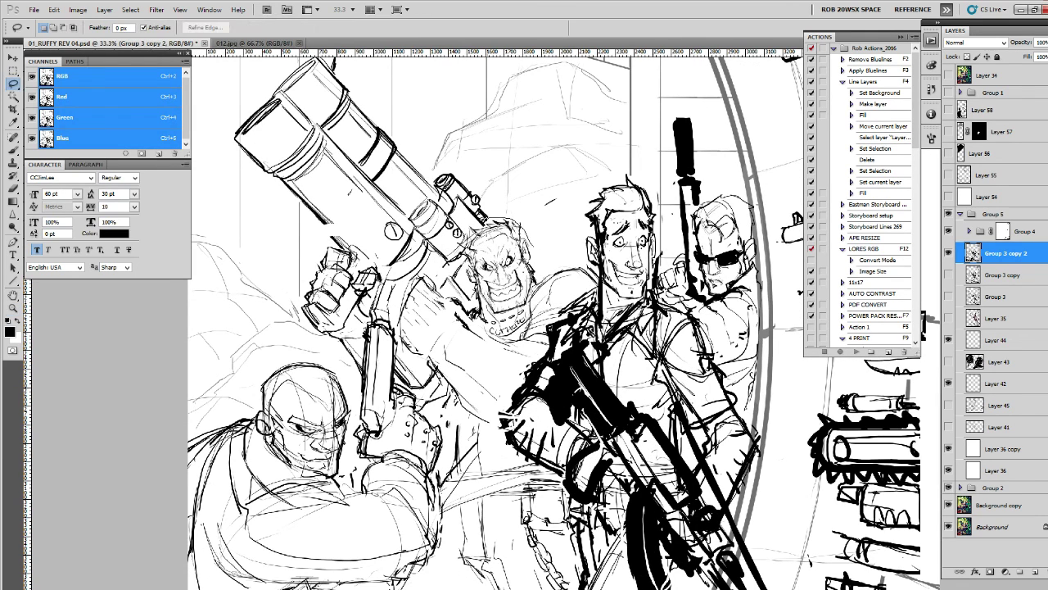
pyautogui.moveTo(479, 288); pyautogui.dragTo(538, 238)
pyautogui.hotkey('ctrl', 't')
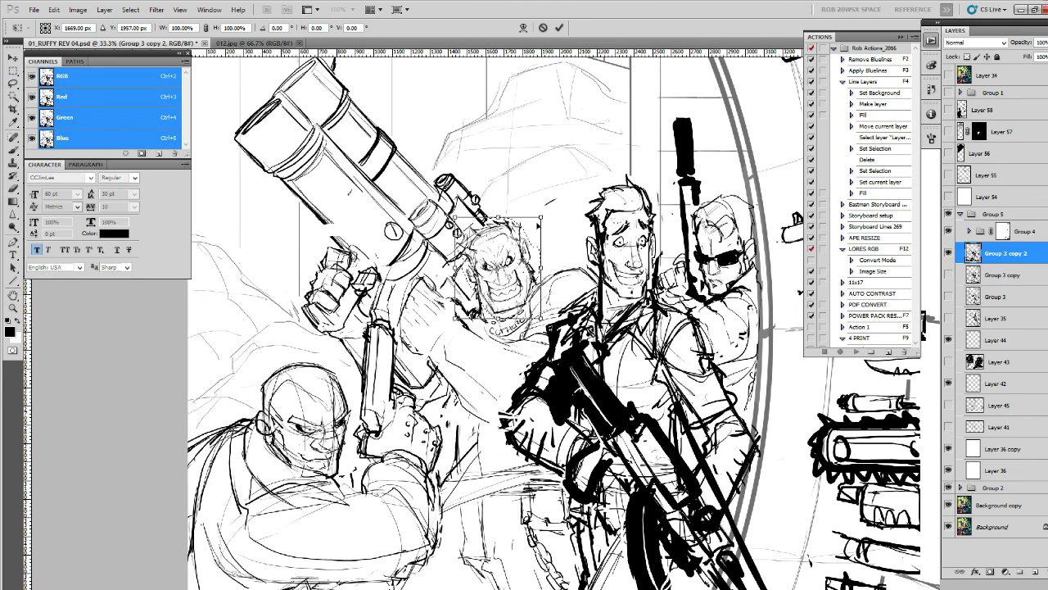
pyautogui.moveTo(541, 215); pyautogui.dragTo(549, 198)
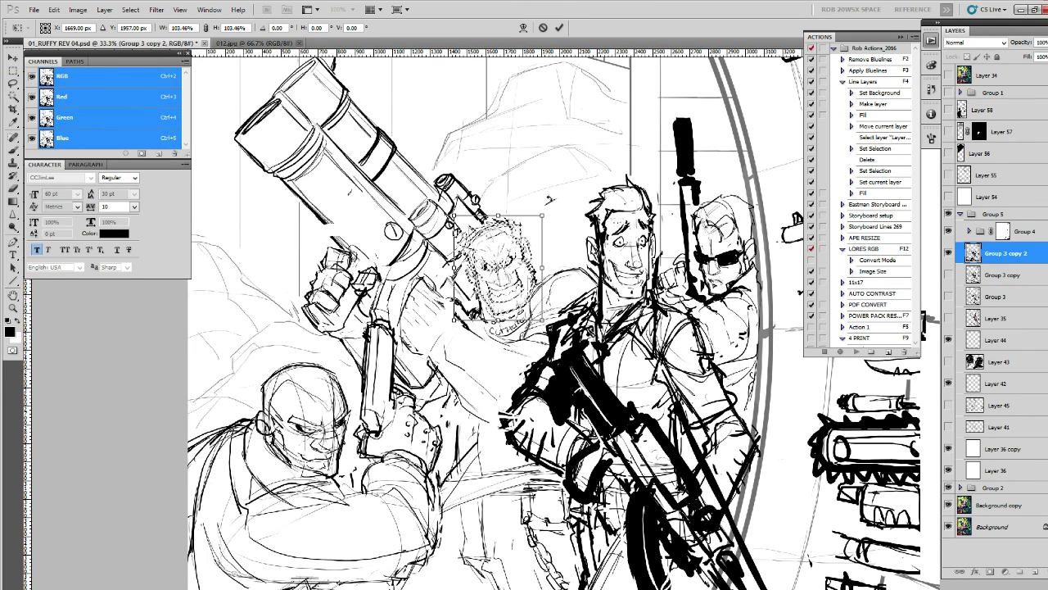
pyautogui.press('Return')
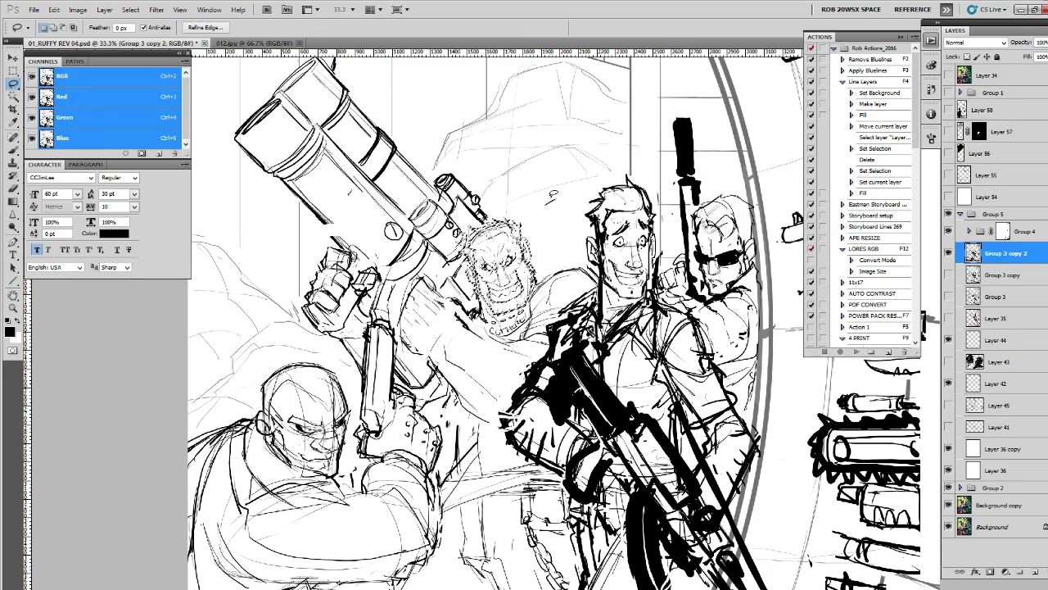
pyautogui.hotkey('ctrl', 'd')
pyautogui.moveTo(541, 220); pyautogui.dragTo(514, 432)
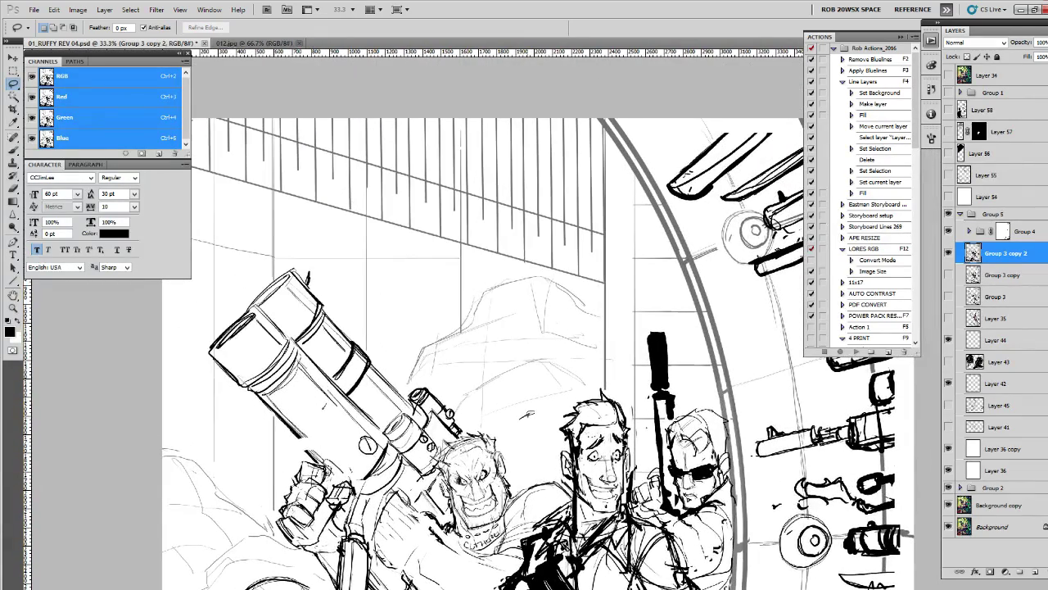
pyautogui.click(1022, 572)
# Step: Paint a small black figure's body and legs in the background above the soldiers
pyautogui.press('b')
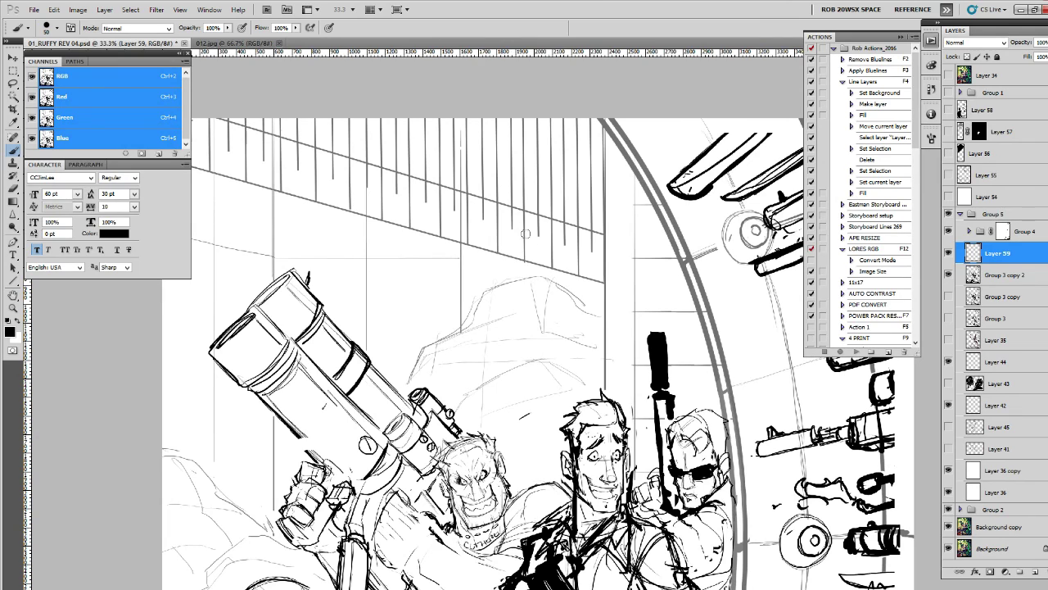
pyautogui.moveTo(530, 281)
pyautogui.mouseDown()
pyautogui.moveTo(517, 293)
pyautogui.moveTo(560, 294)
pyautogui.moveTo(518, 301)
pyautogui.moveTo(563, 285)
pyautogui.moveTo(512, 319)
pyautogui.moveTo(562, 308)
pyautogui.moveTo(566, 328)
pyautogui.moveTo(532, 324)
pyautogui.moveTo(542, 324)
pyautogui.moveTo(534, 344)
pyautogui.moveTo(543, 354)
pyautogui.mouseUp()
pyautogui.moveTo(531, 328); pyautogui.dragTo(529, 355)
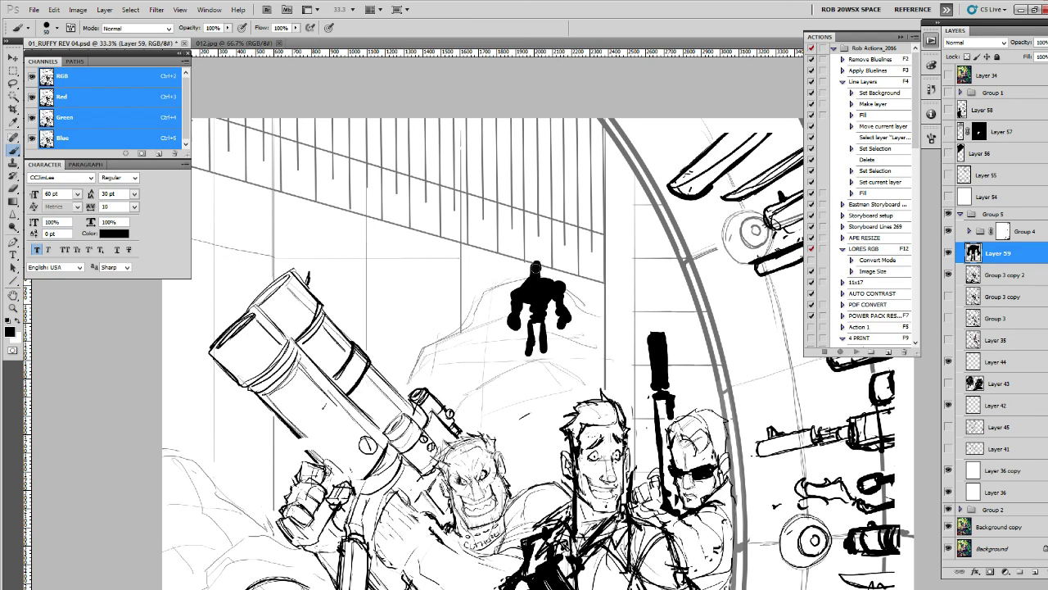
# Step: With the finer ROB RUFFY DRAW DETAIL brush, paint out the top of the figure's head in white
pyautogui.press('x')
pyautogui.rightClick(525, 279)
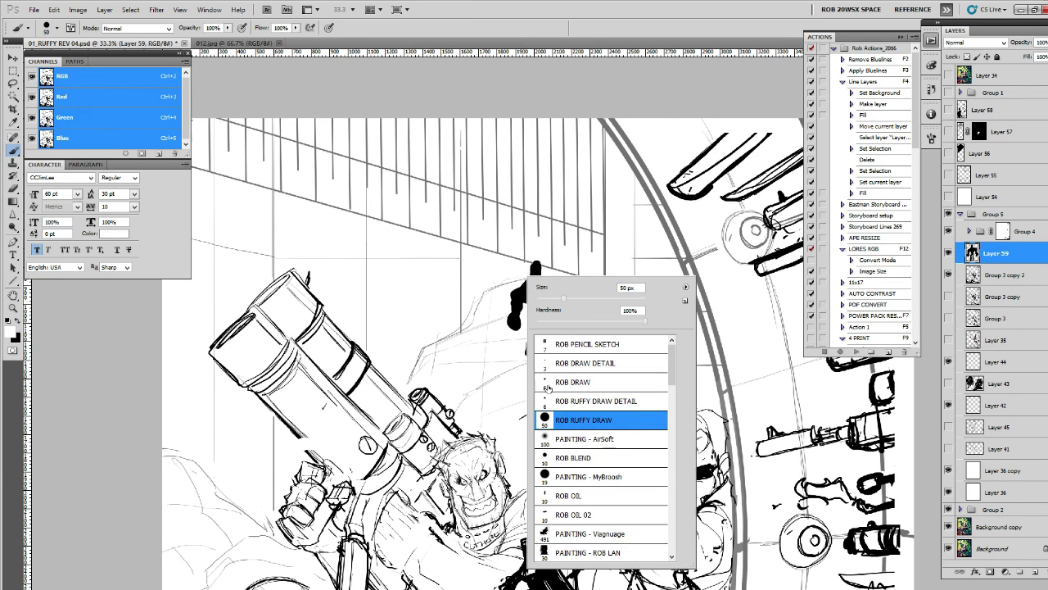
pyautogui.click(554, 381)
pyautogui.click(550, 401)
pyautogui.press('Return')
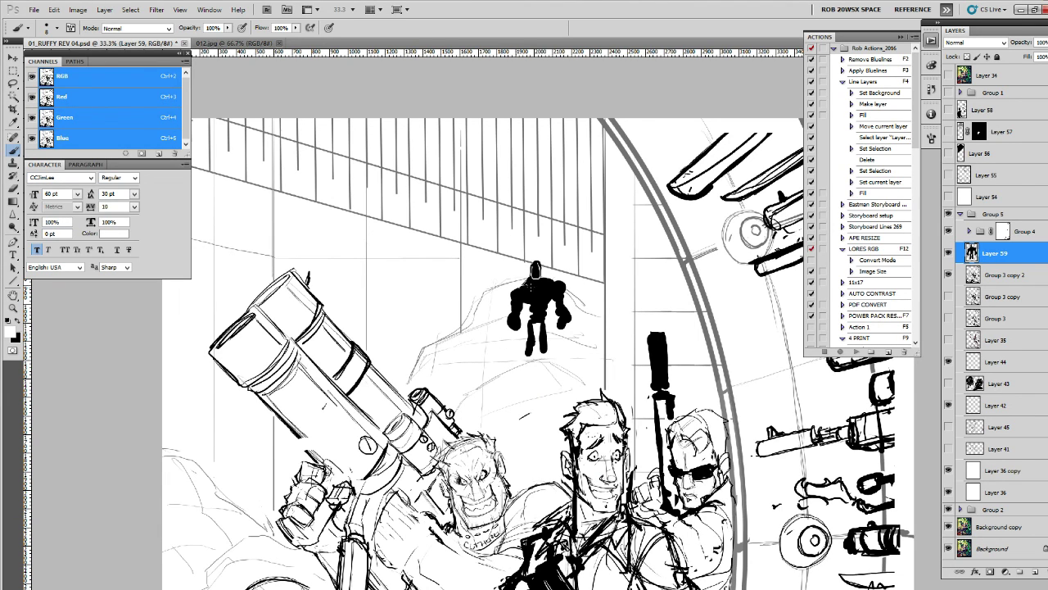
pyautogui.moveTo(535, 264); pyautogui.dragTo(537, 271)
# Step: Erase and repaint the figure's small head, undoing the attempts that don't work
pyautogui.press('x')
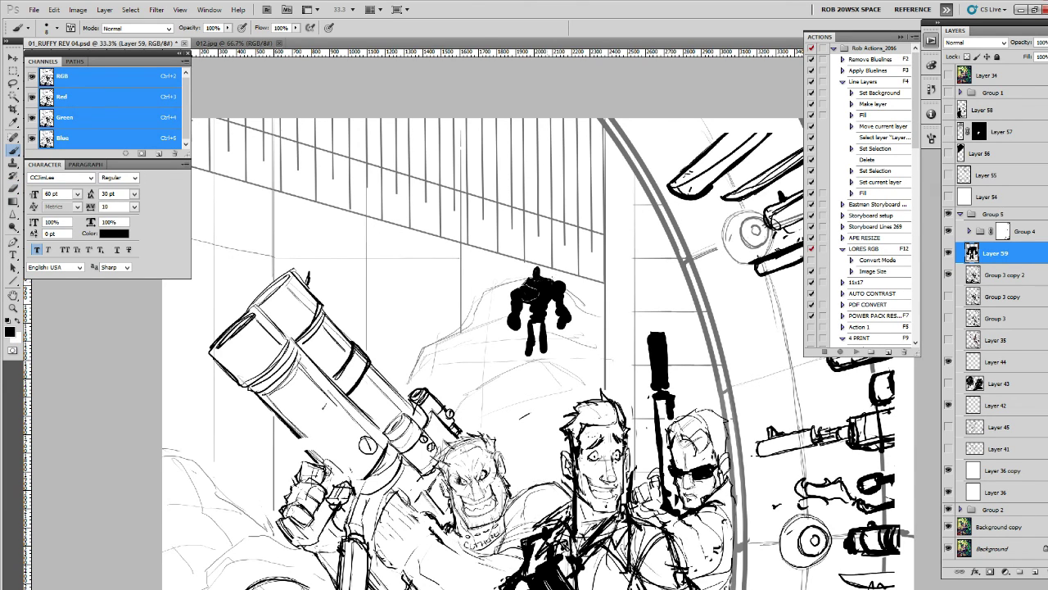
pyautogui.press('e')
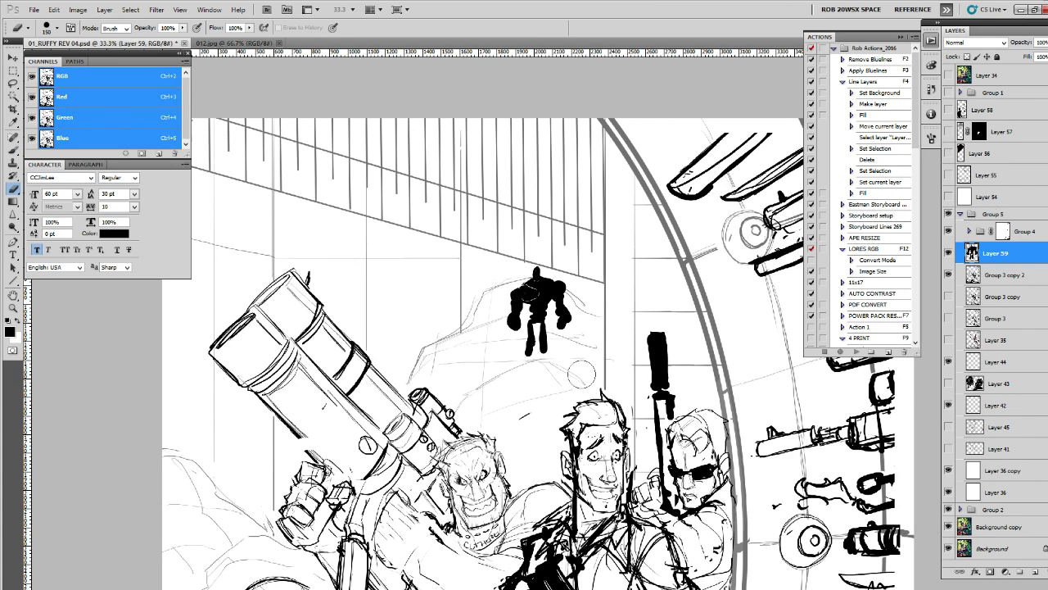
pyautogui.moveTo(532, 268); pyautogui.dragTo(535, 264)
pyautogui.press('b')
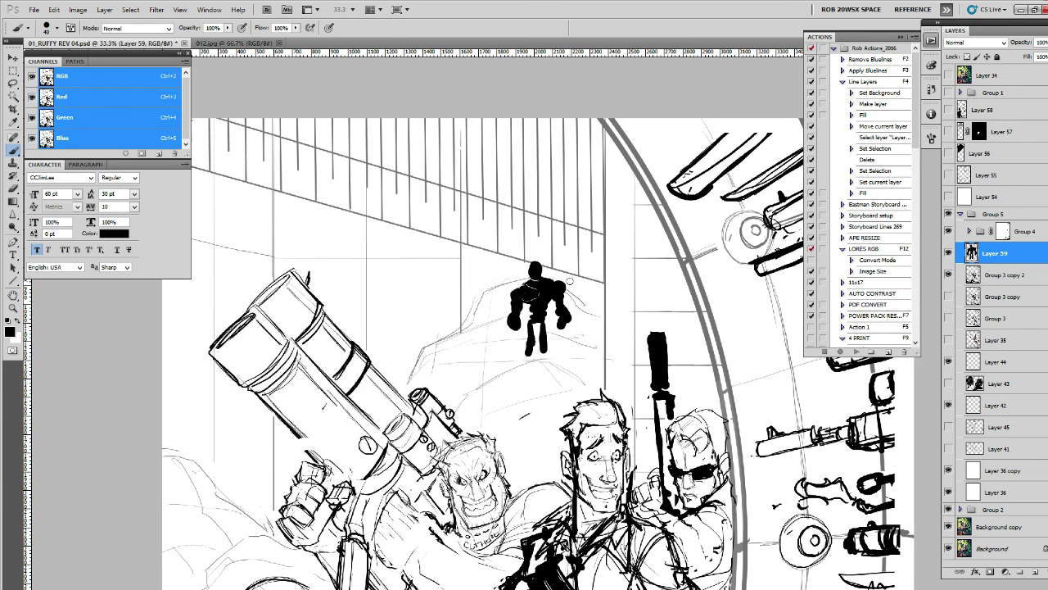
pyautogui.hotkey('ctrl', 'z')
pyautogui.click(534, 272)
pyautogui.hotkey('ctrl', 'z')
pyautogui.hotkey('ctrl', 'z')
pyautogui.hotkey('ctrl', 'z')
# Step: Zoom out and toggle the coloured cover (Group 5) on and off to compare the soldiers' heads
pyautogui.press('z')
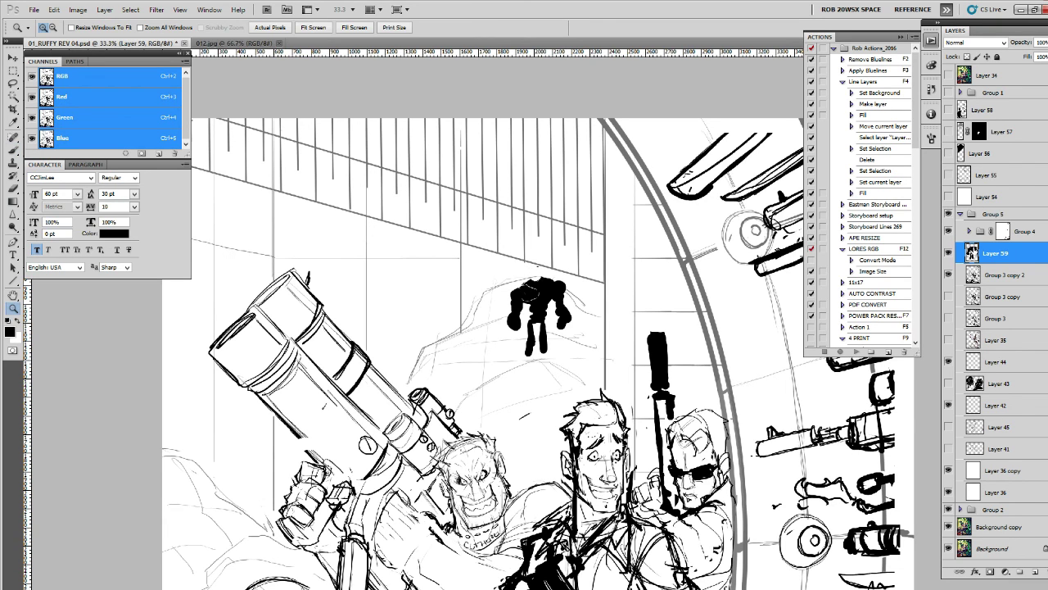
pyautogui.click(950, 253)
pyautogui.keyDown('alt'); pyautogui.click(631, 379); pyautogui.keyUp('alt')
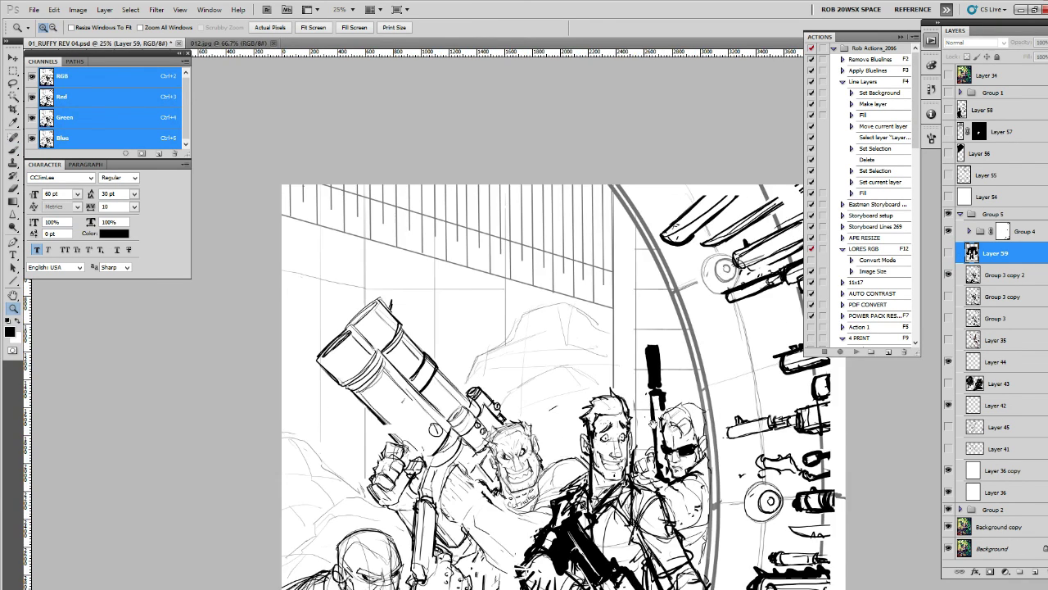
pyautogui.scroll(-3, 639, 274)
pyautogui.click(949, 216)
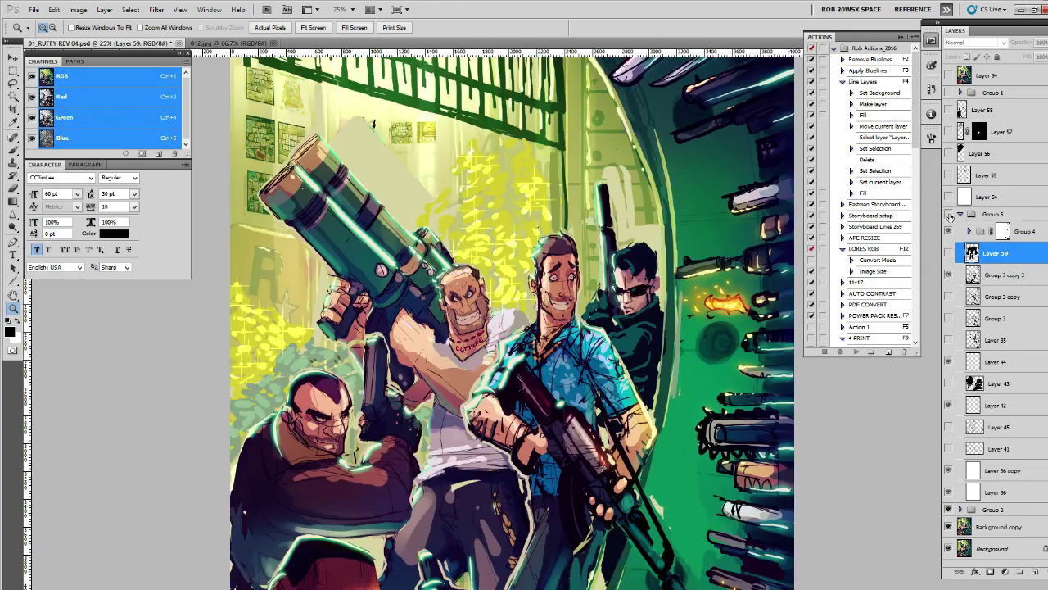
pyautogui.click(950, 215)
pyautogui.click(949, 215)
pyautogui.click(949, 215)
# Step: On Group 3 copy 2, lasso the grinning soldier's head and enlarge it to about 101.5%
pyautogui.click(973, 276)
pyautogui.click(491, 306)
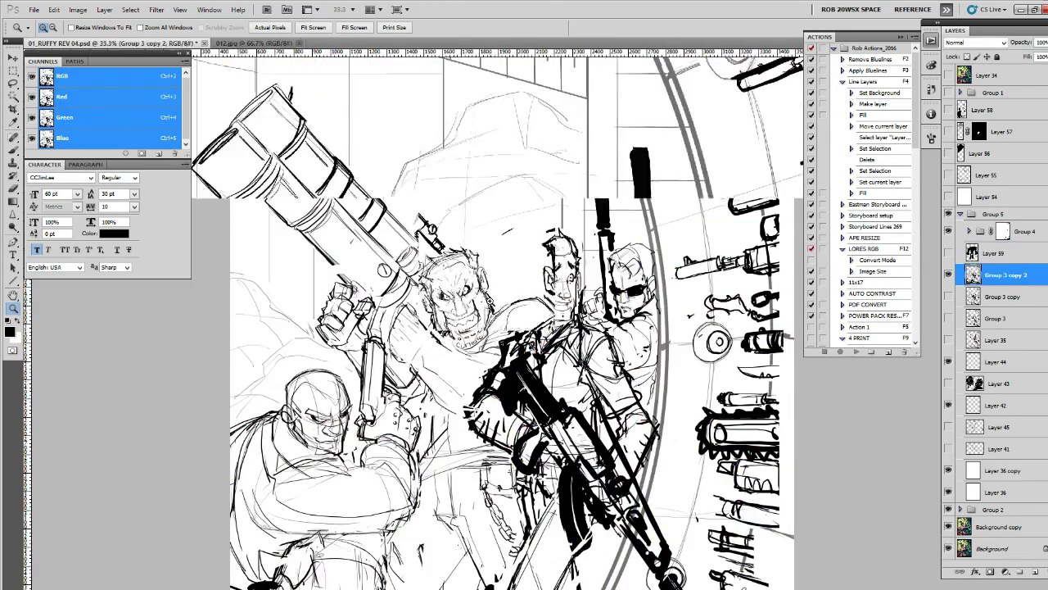
pyautogui.press('l')
pyautogui.moveTo(446, 357); pyautogui.dragTo(401, 222)
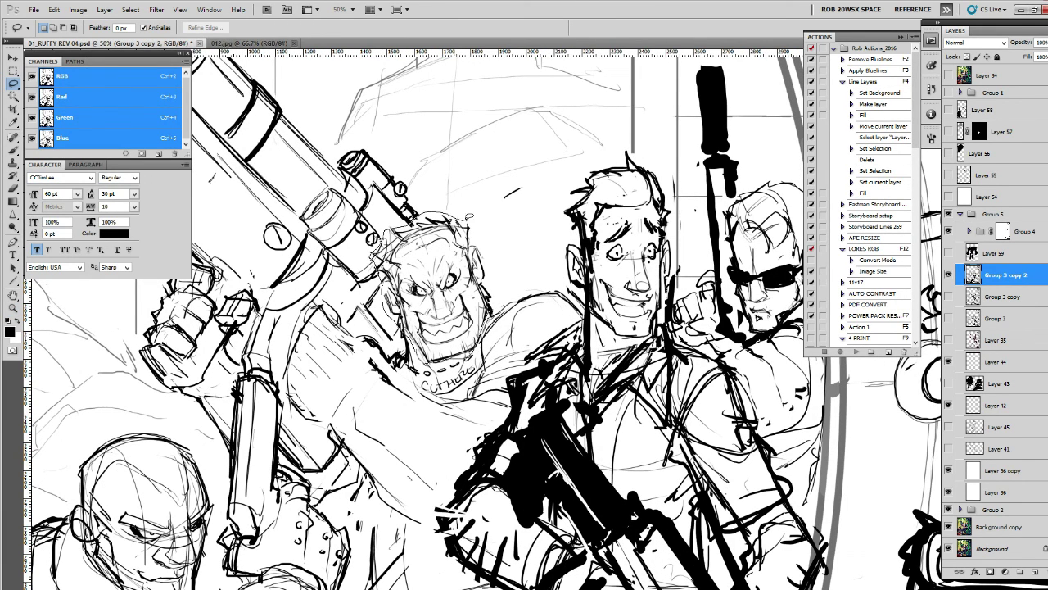
pyautogui.moveTo(401, 222); pyautogui.dragTo(503, 303)
pyautogui.hotkey('ctrl', 't')
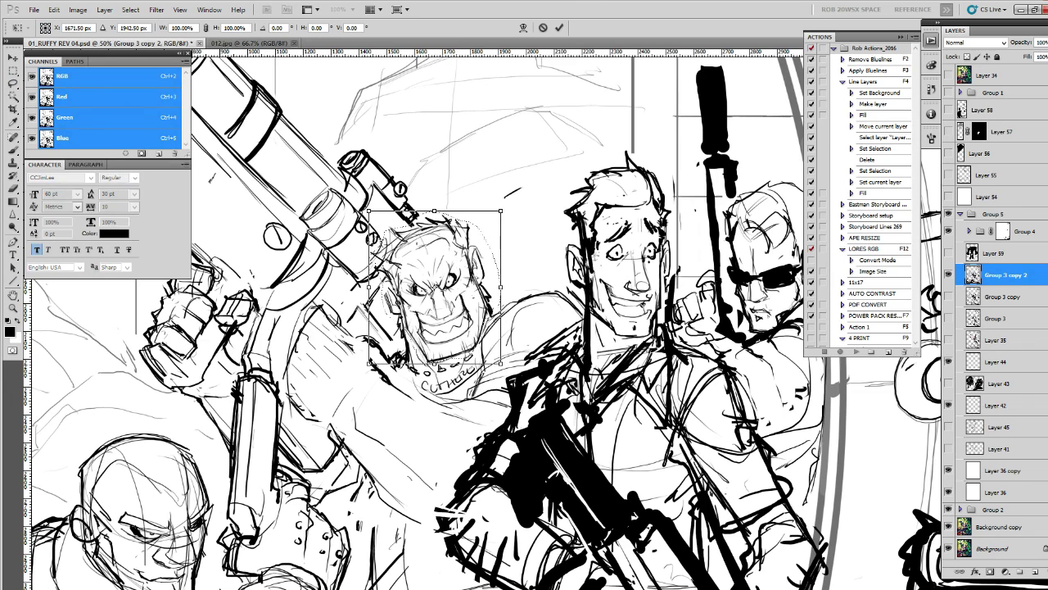
pyautogui.moveTo(437, 366); pyautogui.dragTo(438, 368)
pyautogui.press('Return')
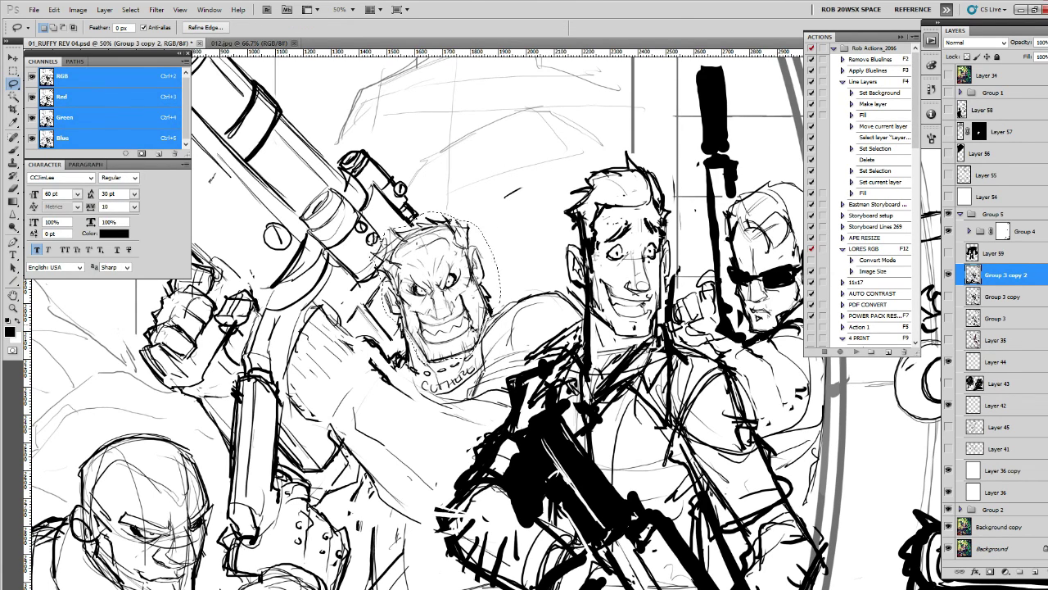
pyautogui.hotkey('ctrl', 'd')
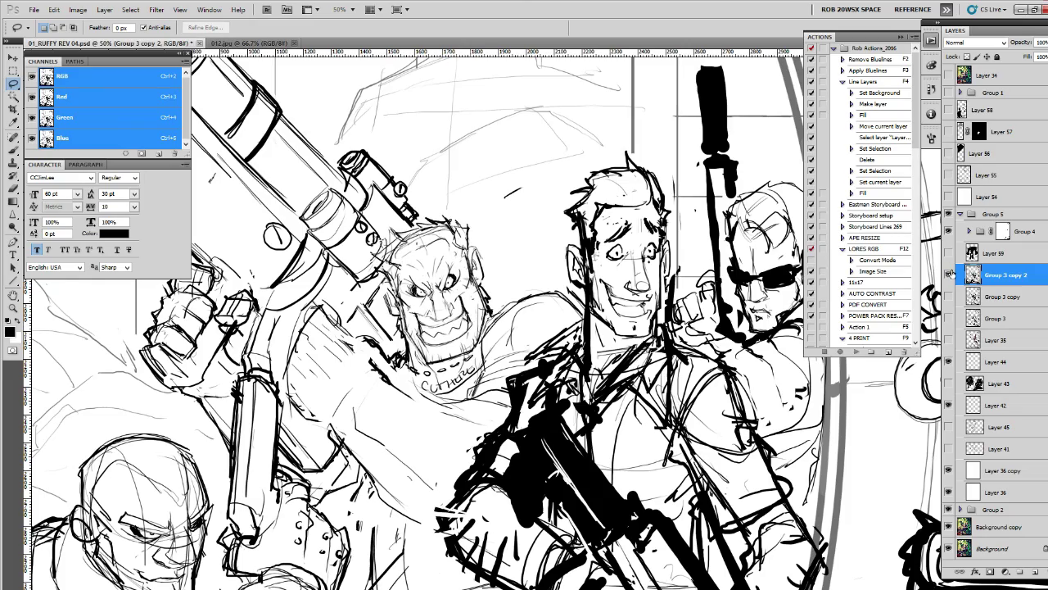
# Step: Recheck against the coloured cover, zoom out to 16.7% and hide Group 5 to show the inks
pyautogui.click(950, 276)
pyautogui.click(948, 216)
pyautogui.click(948, 216)
pyautogui.click(947, 216)
pyautogui.click(947, 215)
pyautogui.press('z')
pyautogui.keyDown('alt'); pyautogui.click(770, 291); pyautogui.keyUp('alt')
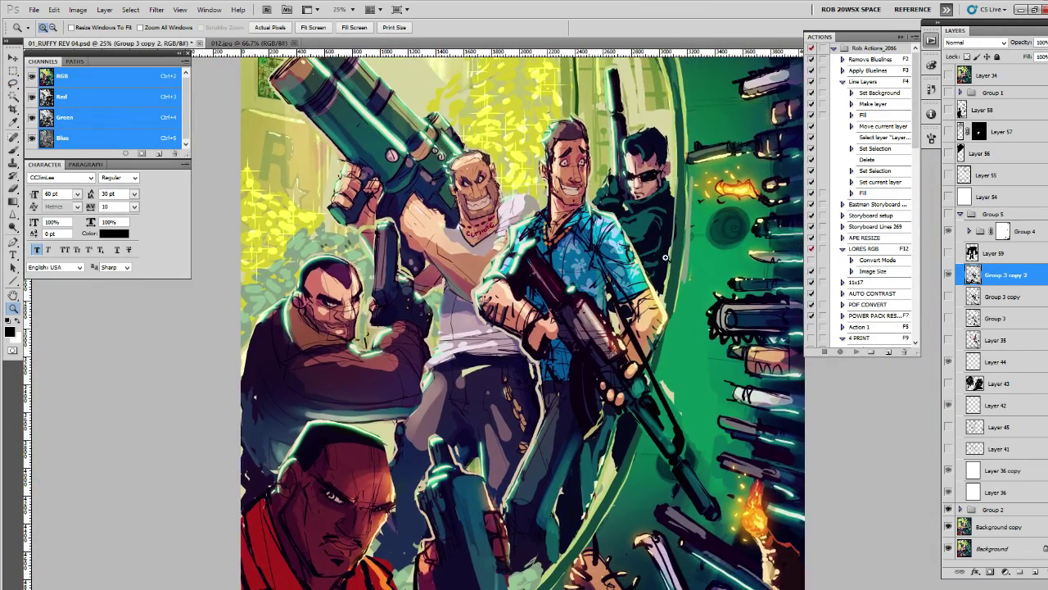
pyautogui.keyDown('alt'); pyautogui.click(665, 261); pyautogui.keyUp('alt')
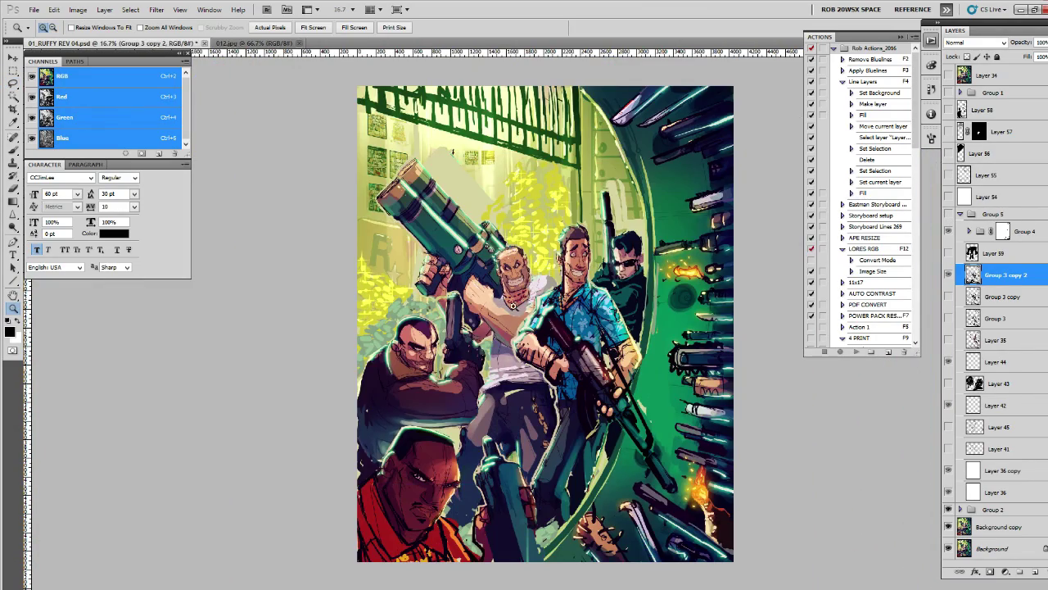
pyautogui.click(948, 214)
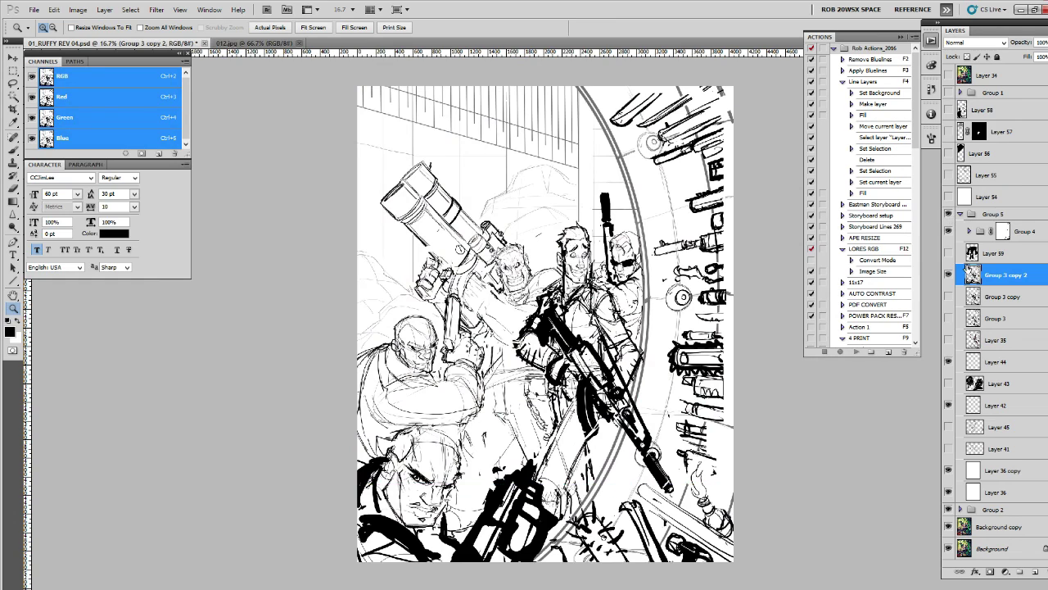